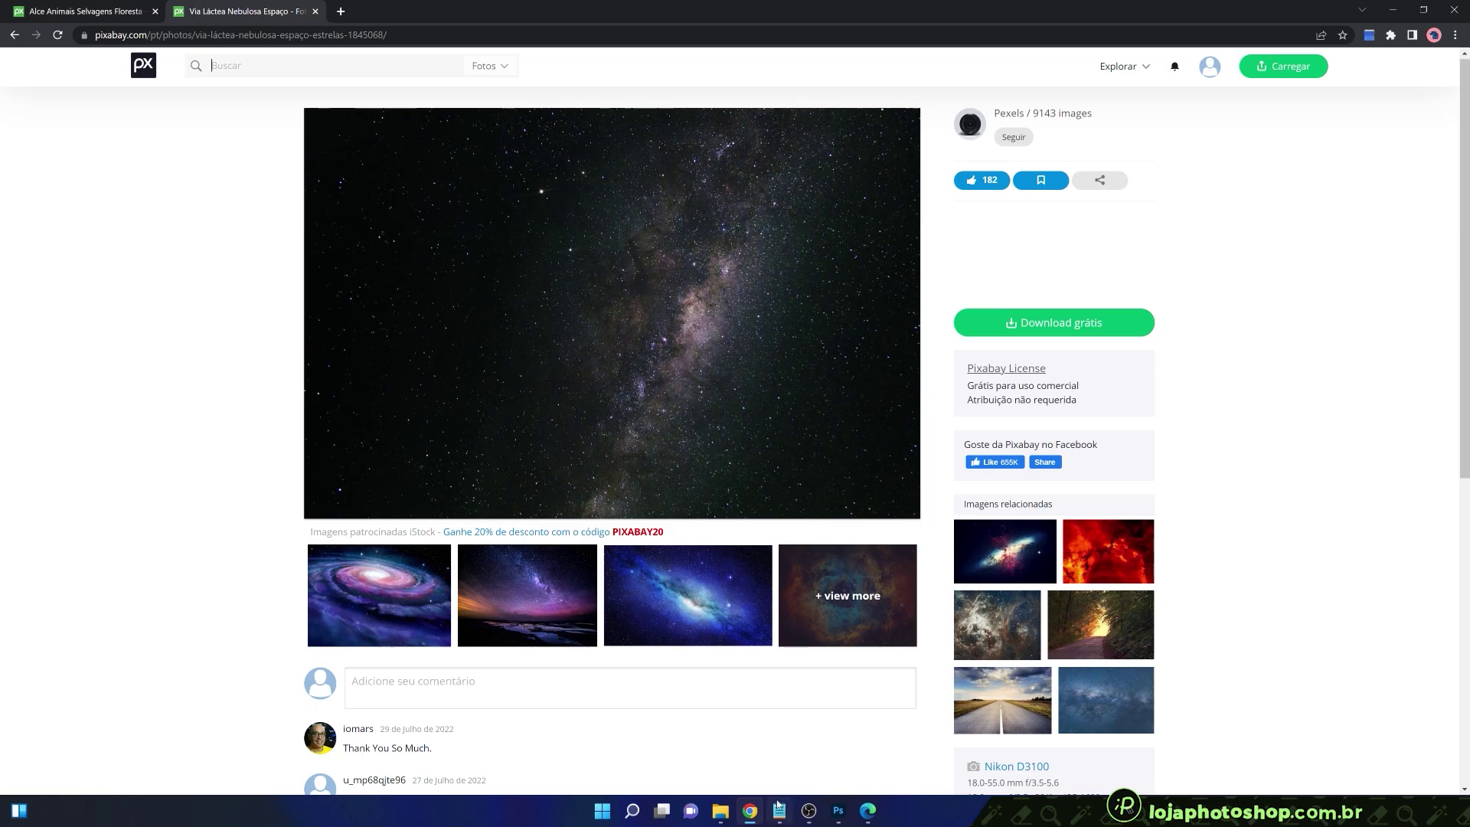
# - Switch to the EDIÇÃO RINO folder in File Explorer and preview the elk-7137240 photo
pyautogui.click(720, 810)
pyautogui.doubleClick(205, 171)
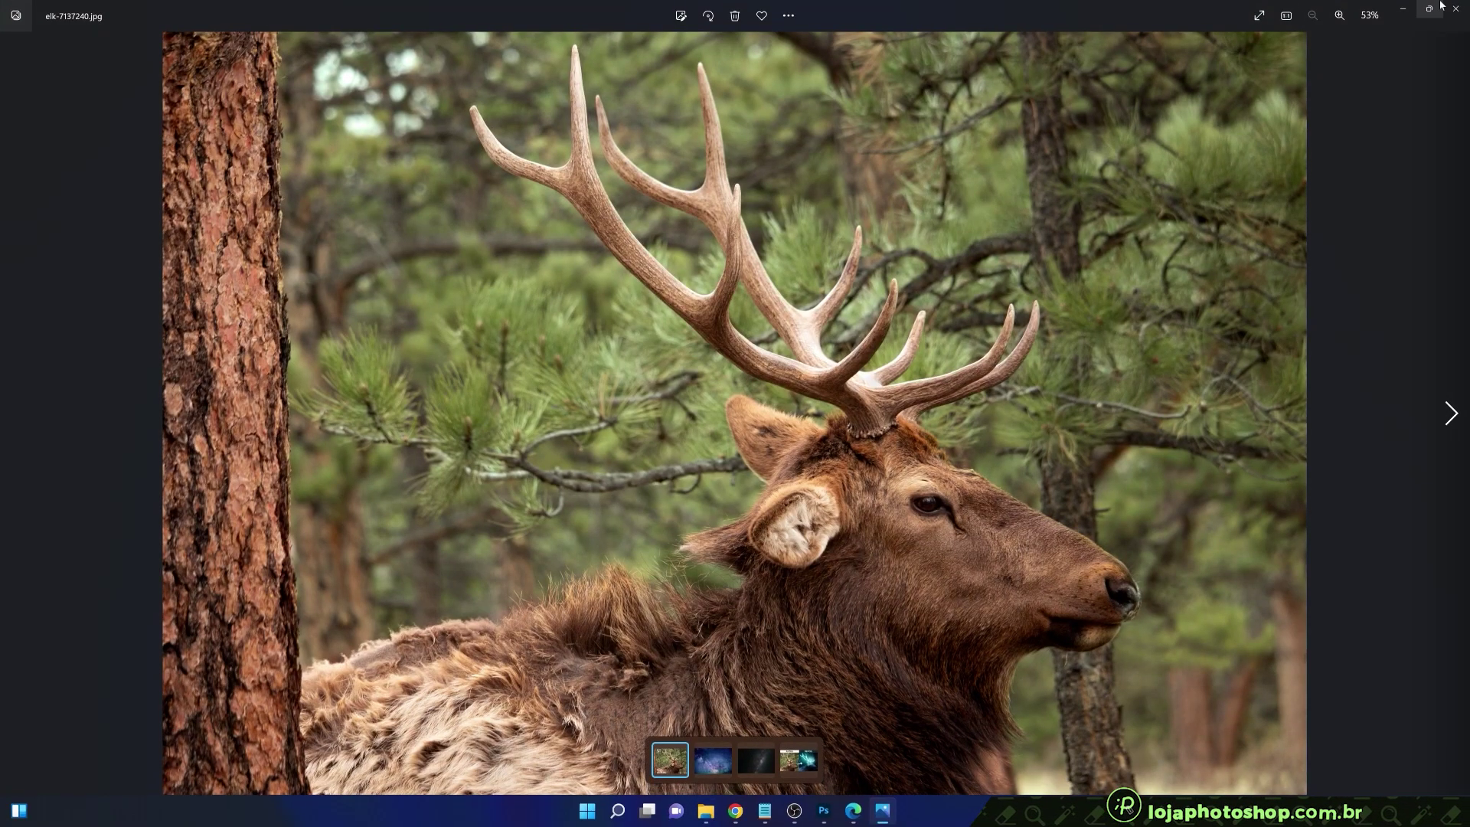
pyautogui.click(1437, 7)
pyautogui.click(663, 45)
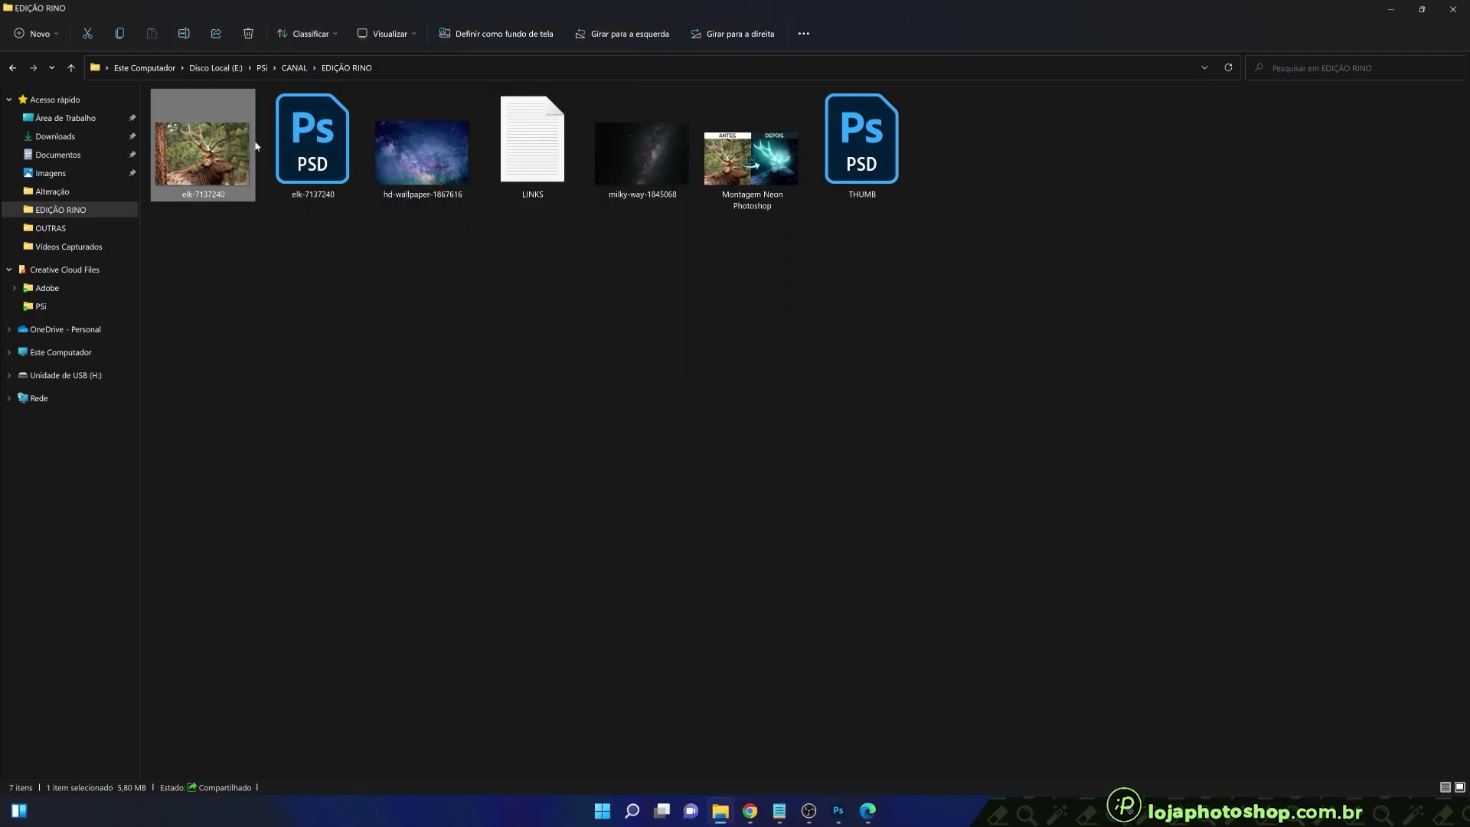
# - Open the elk-7137240 photo in Photoshop and unlock its background layer
pyautogui.rightClick(256, 145)
pyautogui.moveTo(345, 208)
pyautogui.click(623, 238)
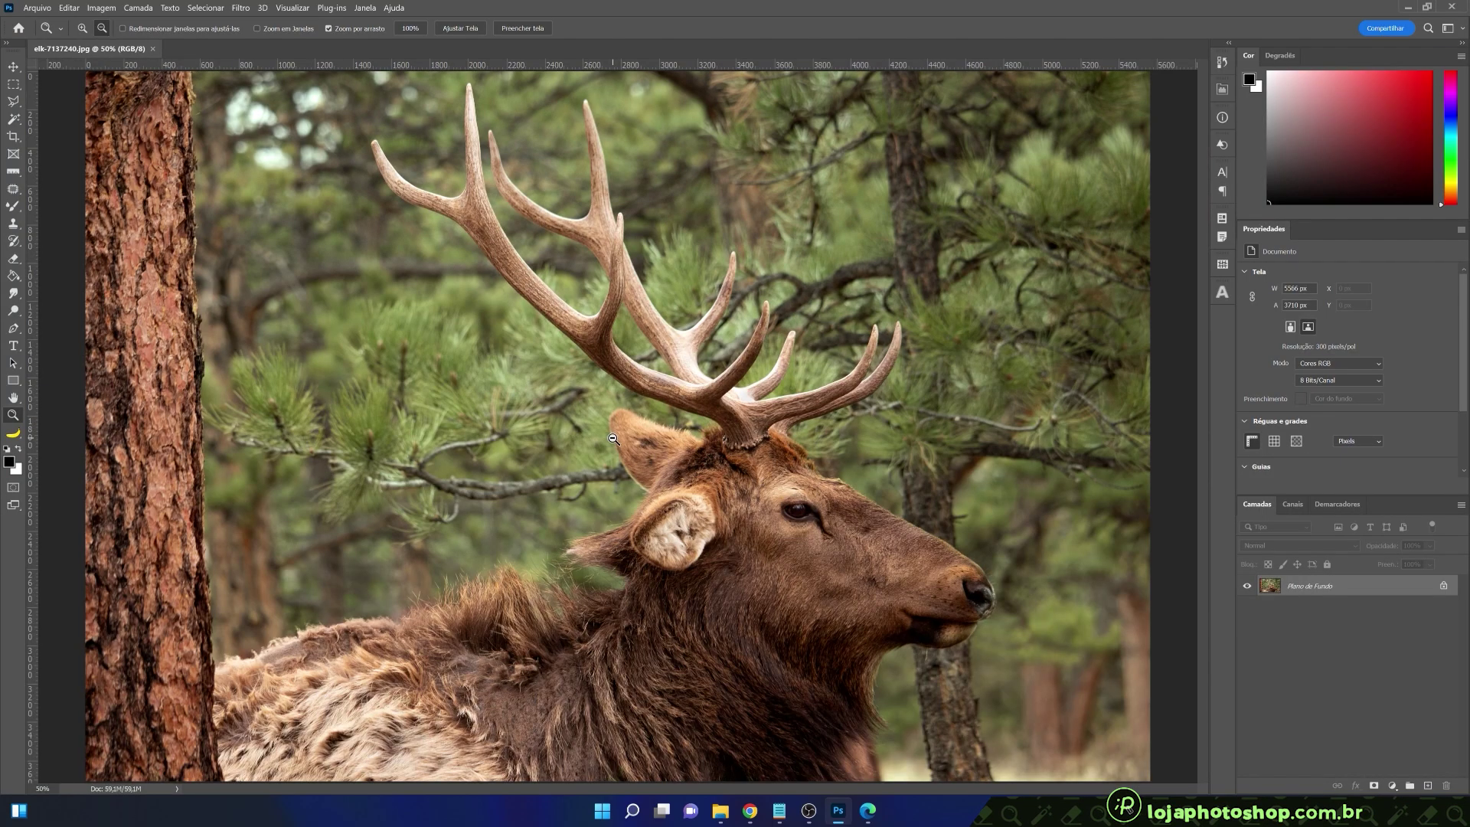
pyautogui.click(1443, 588)
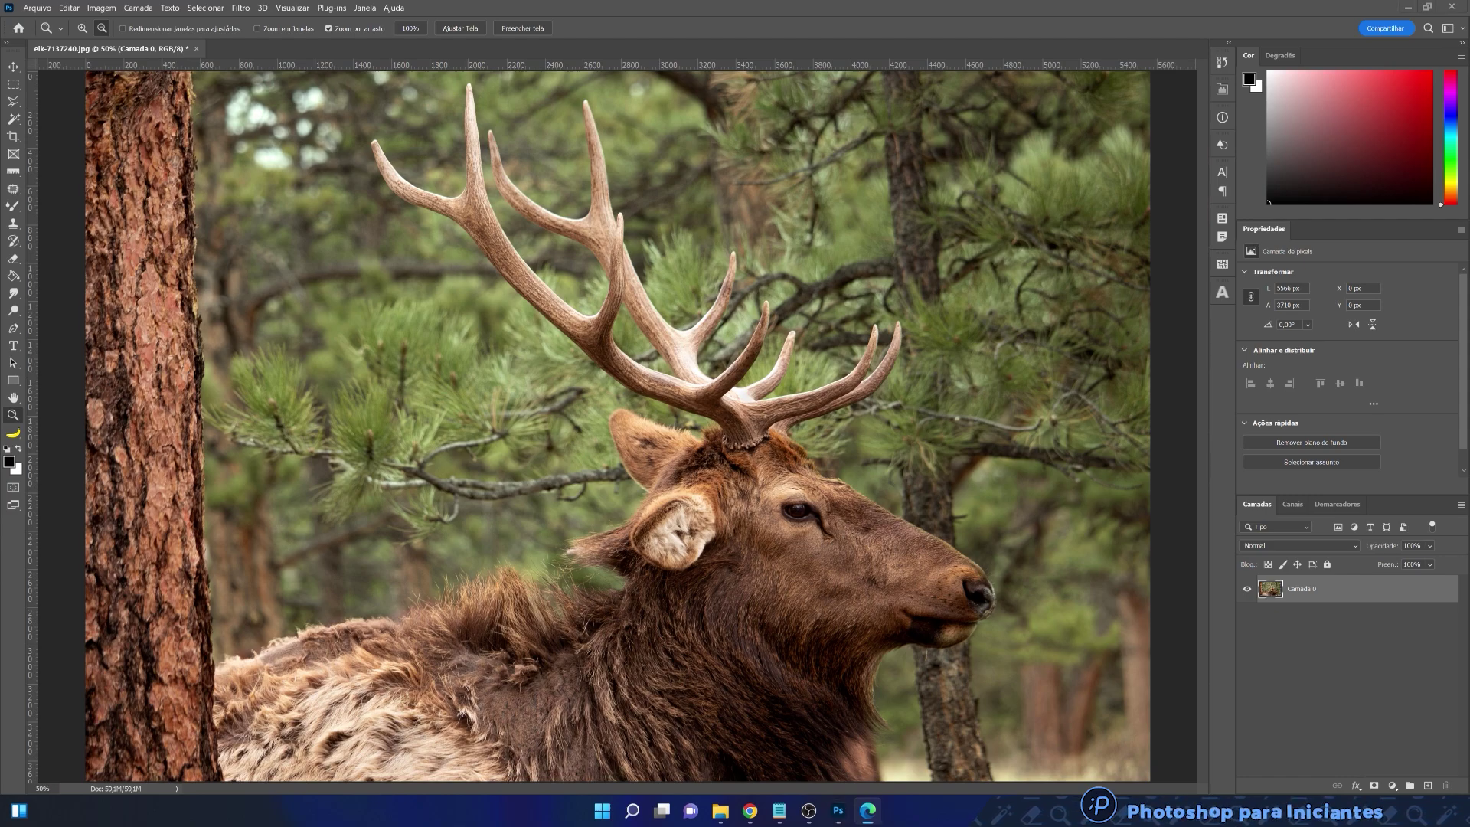
pyautogui.click(987, 5)
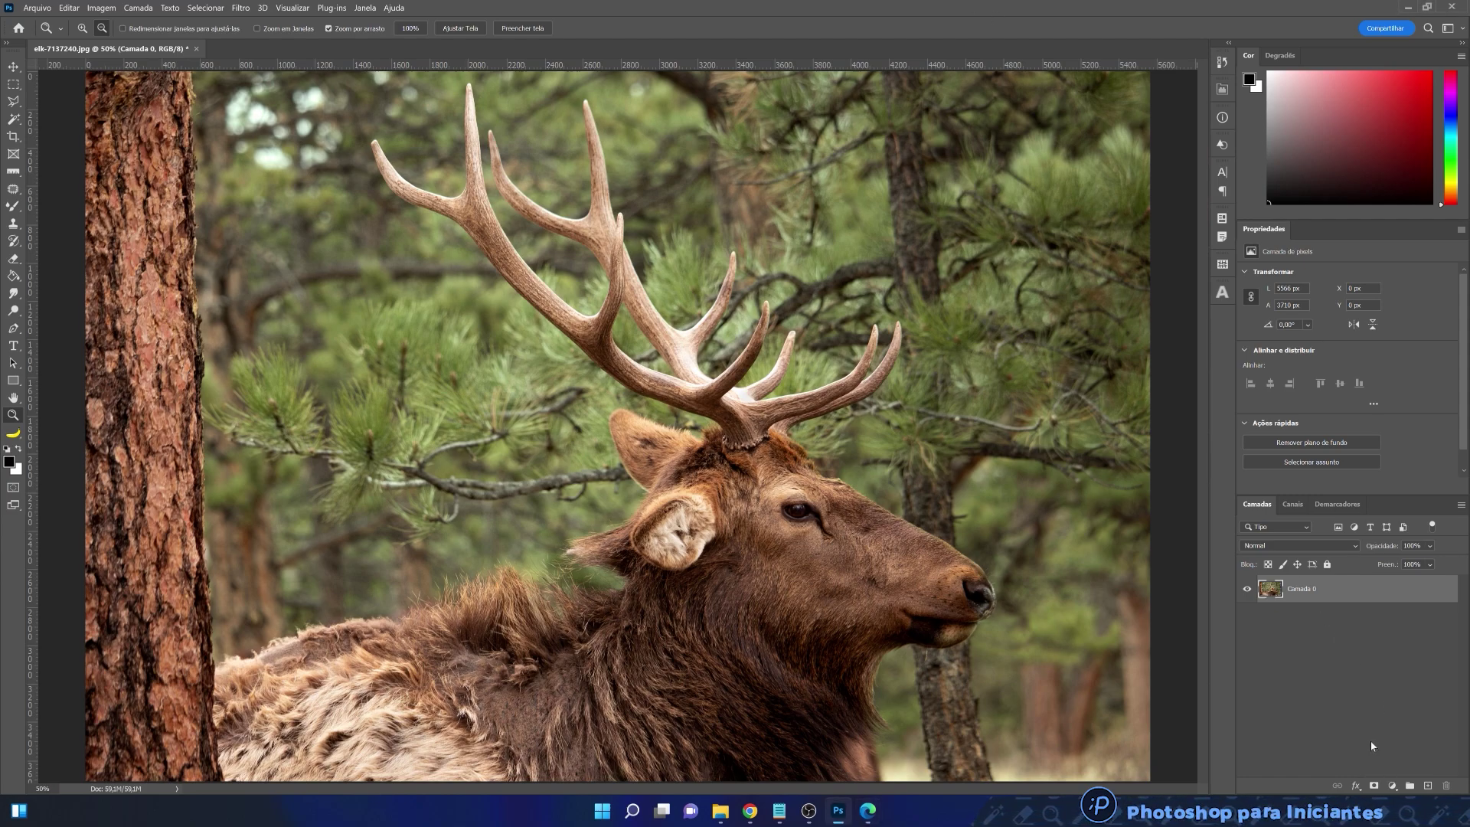
# - Add a Curves adjustment layer that darkens the photo by moving the black point inward and lowering the white point to just under half
pyautogui.click(1392, 784)
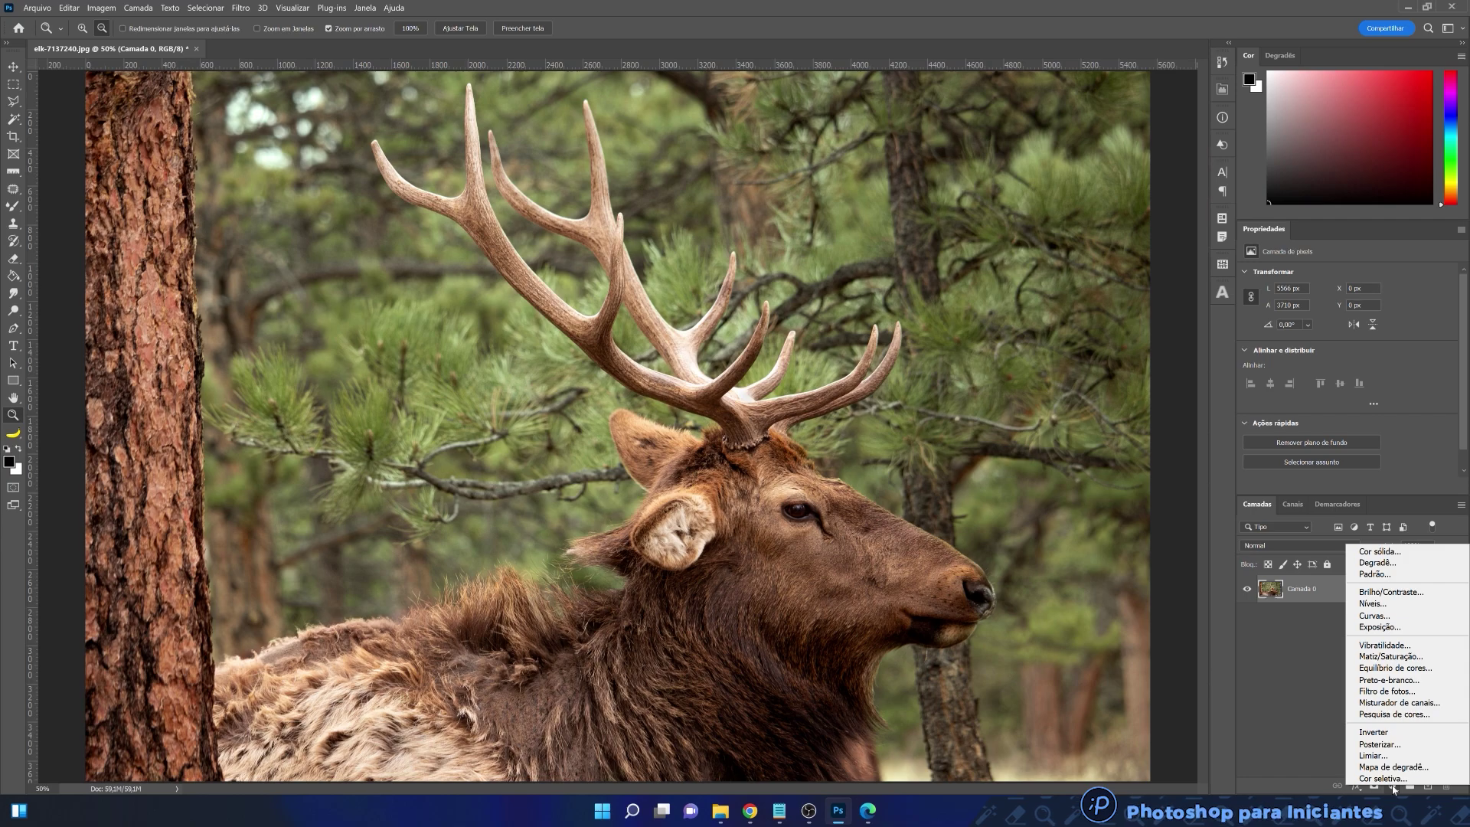
pyautogui.click(1367, 614)
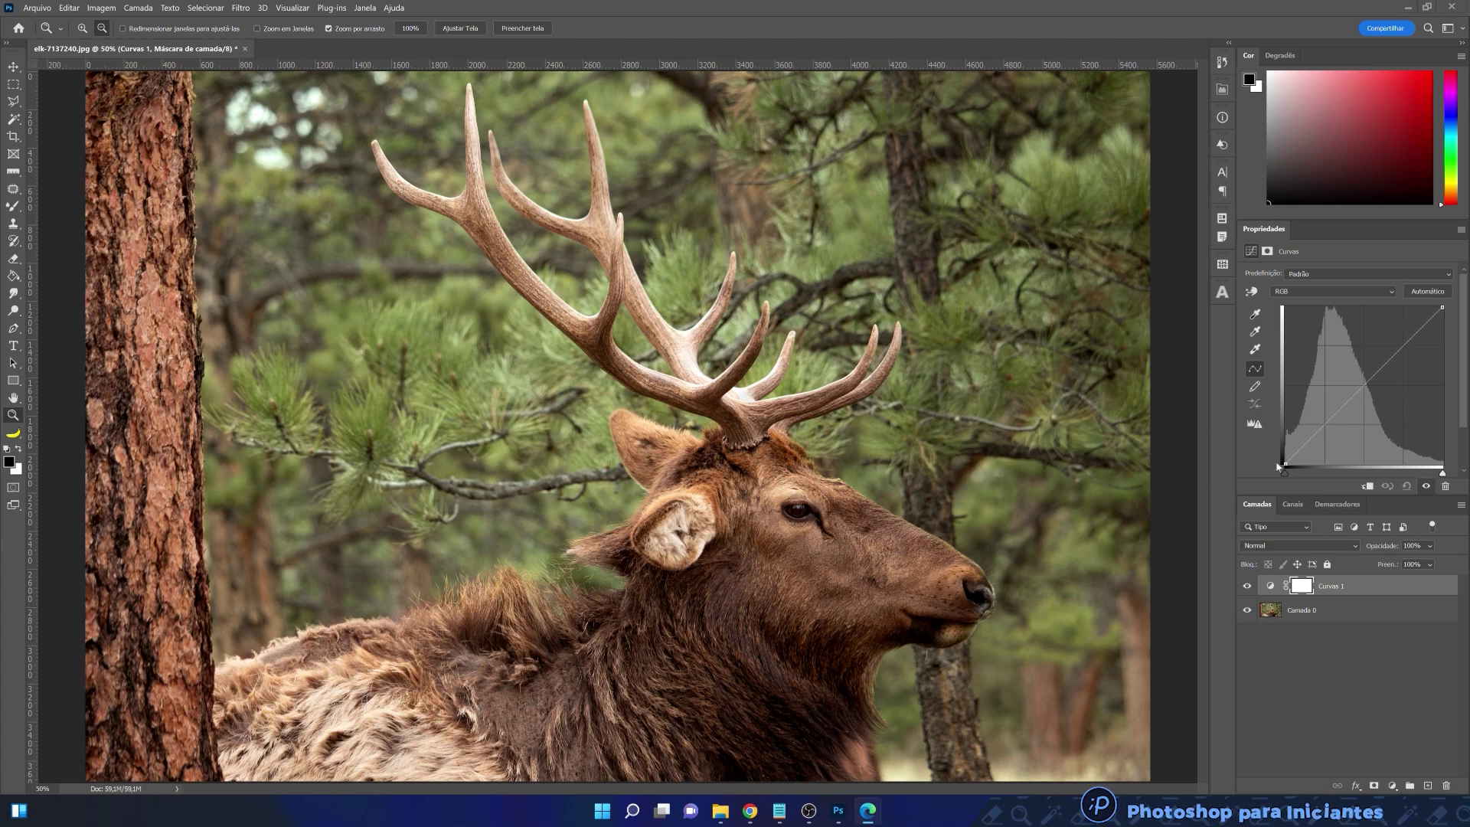
pyautogui.moveTo(1285, 464); pyautogui.dragTo(1311, 465)
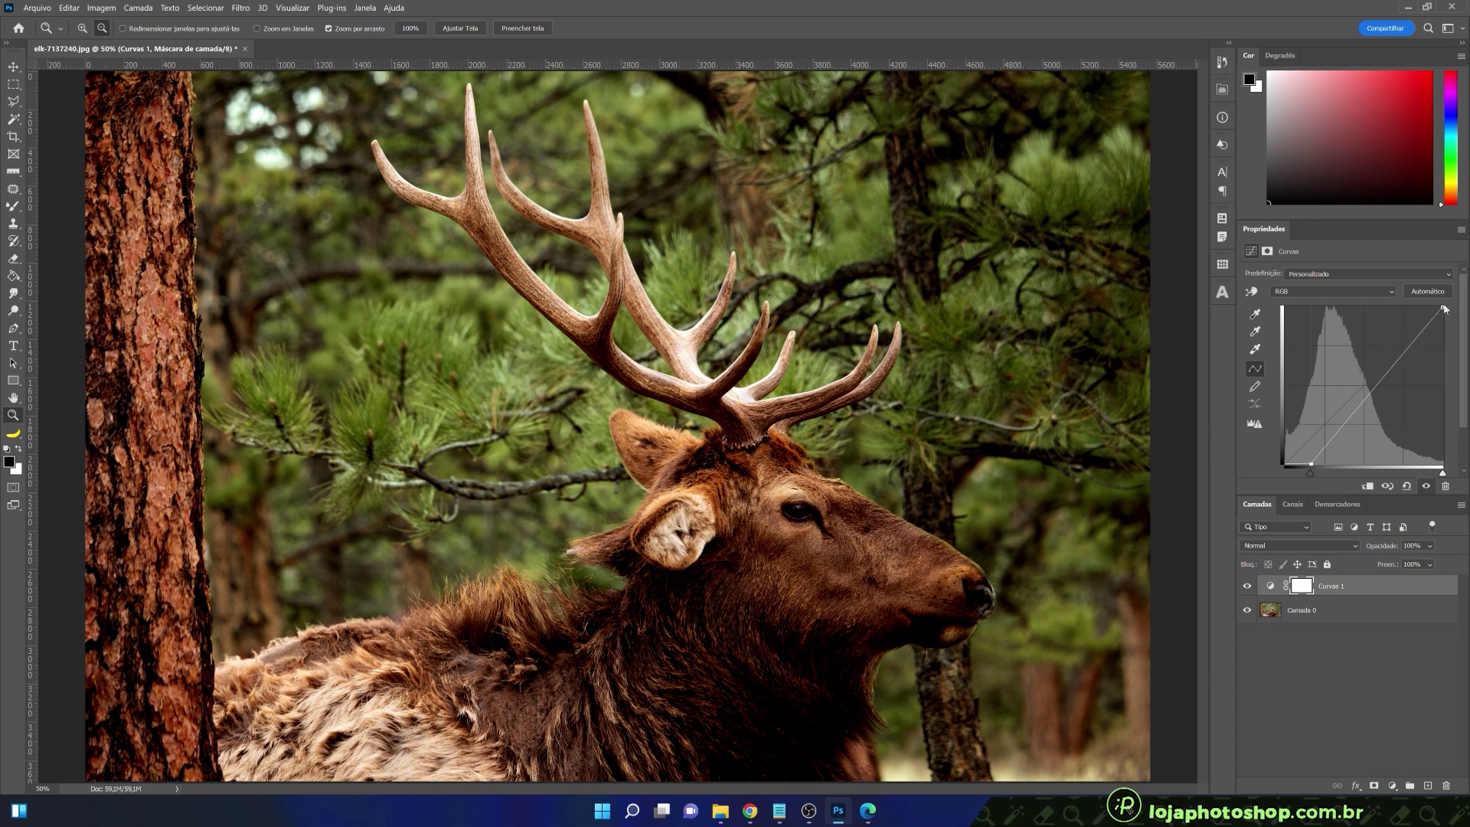
pyautogui.moveTo(1442, 307); pyautogui.dragTo(1464, 388)
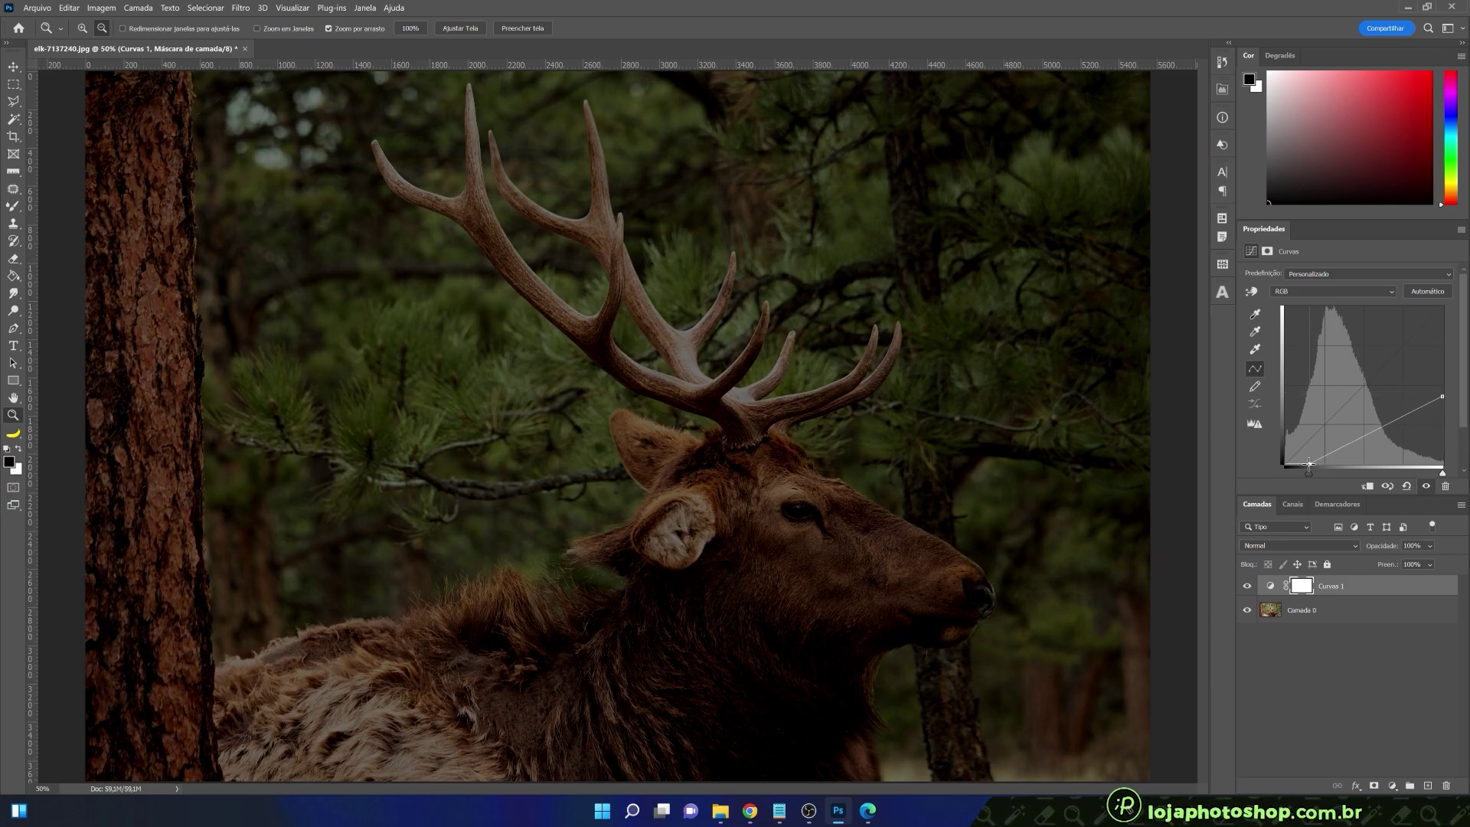
pyautogui.moveTo(1443, 395); pyautogui.dragTo(1444, 398)
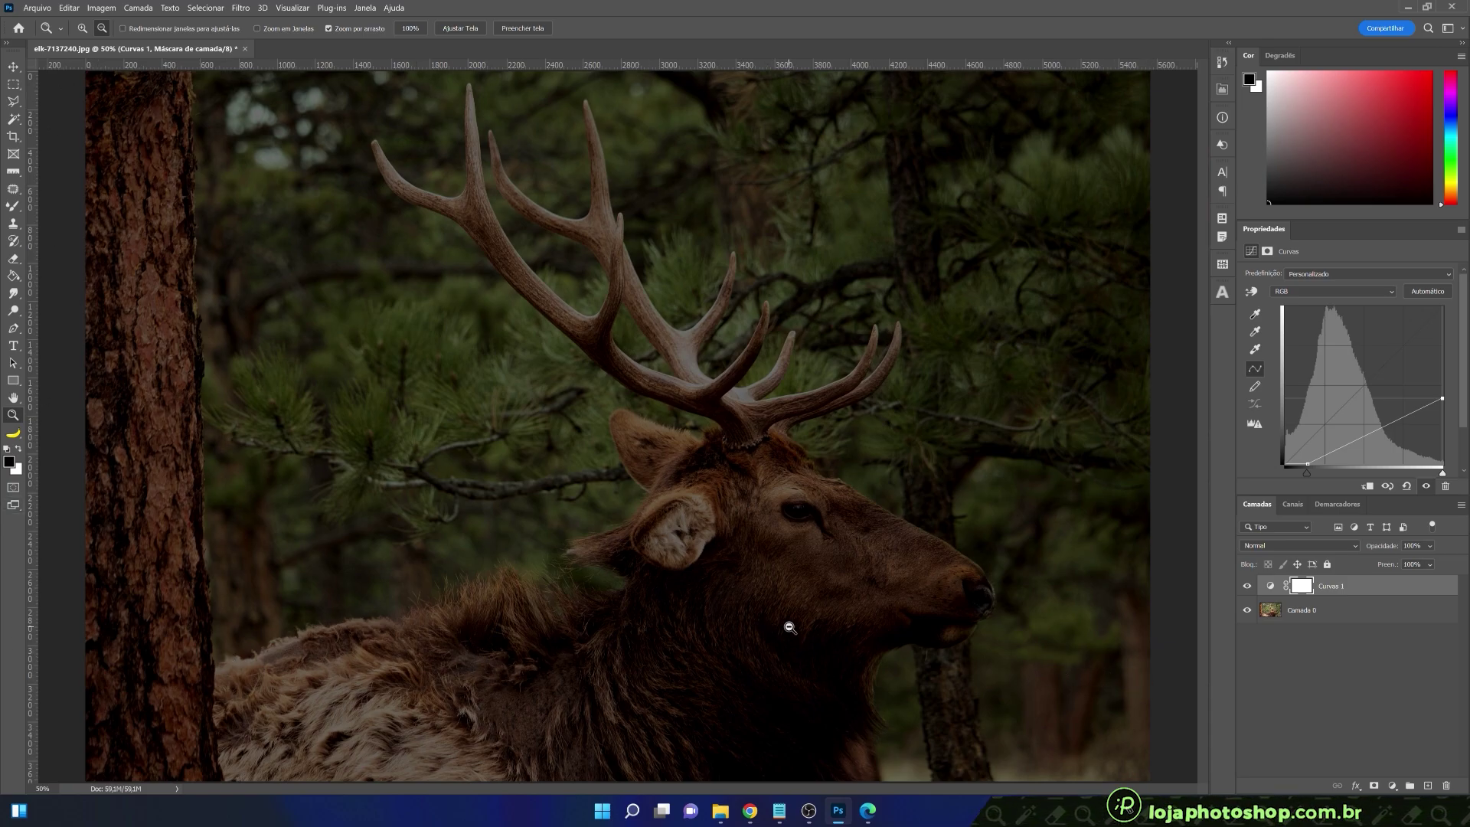
# - Add a second Curves adjustment layer and darken again by shifting the black point slightly inward and lowering the white point
pyautogui.click(1391, 786)
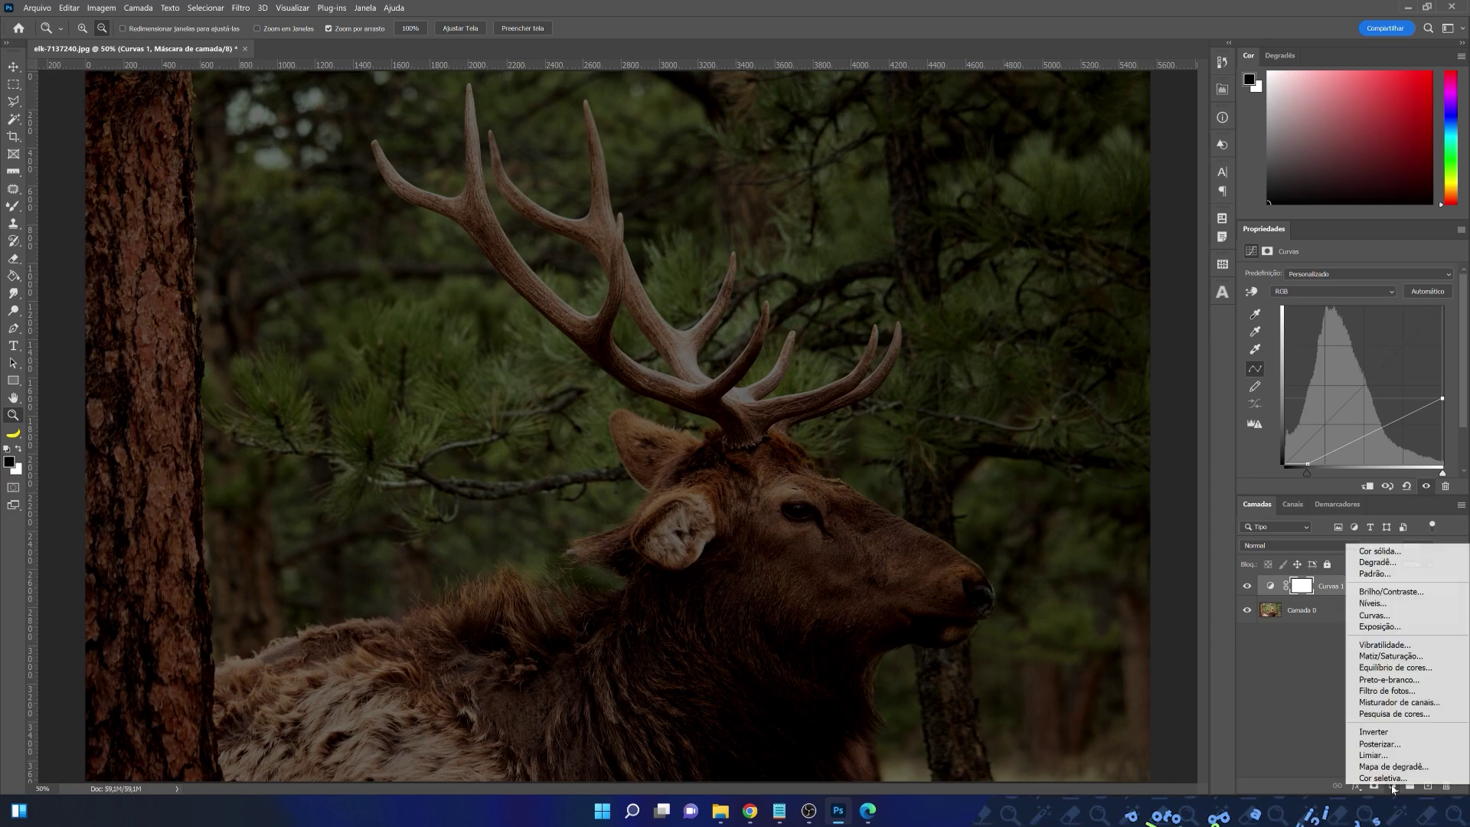
pyautogui.click(1381, 616)
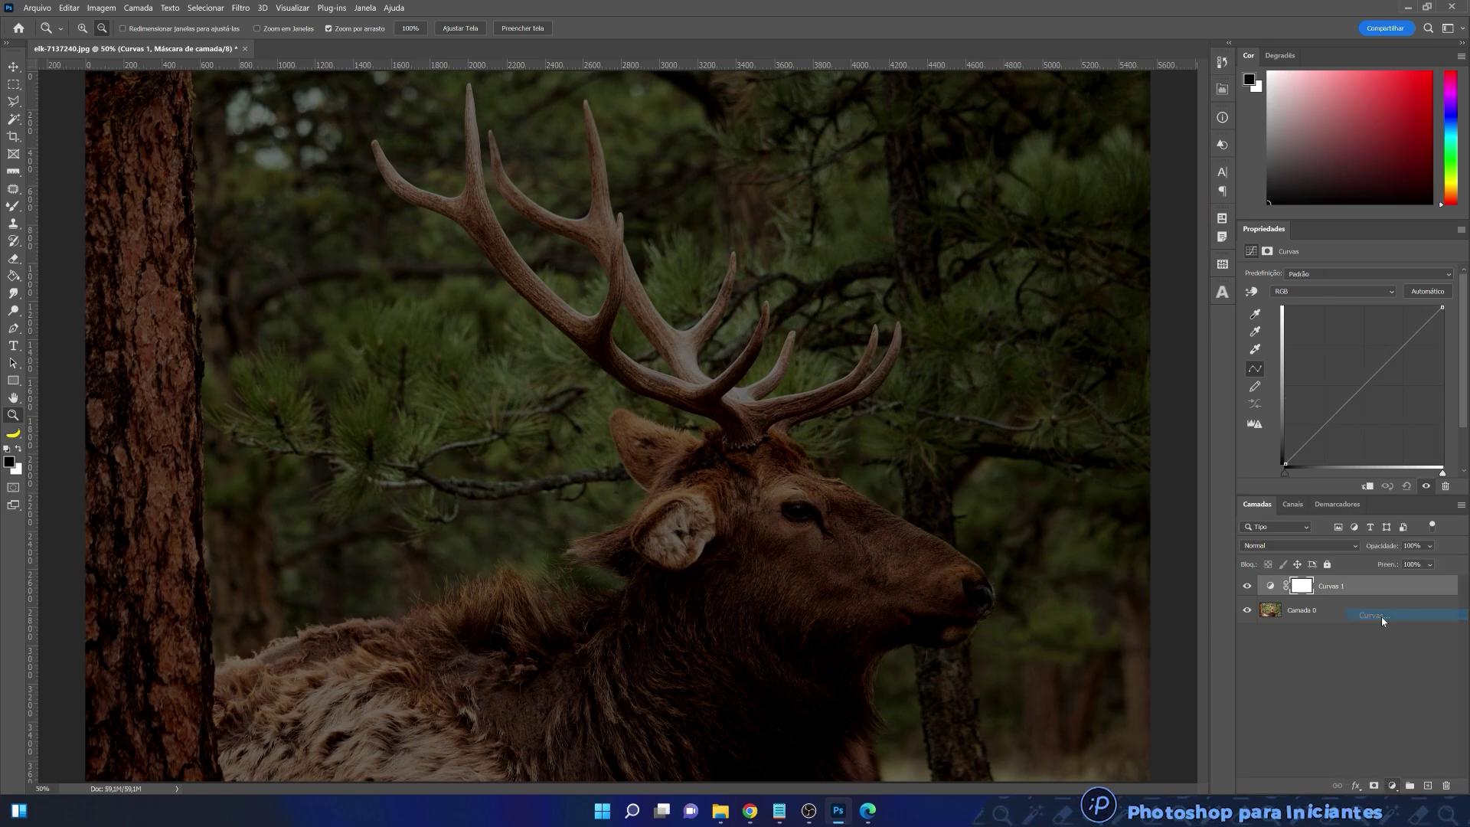
pyautogui.moveTo(1286, 464); pyautogui.dragTo(1301, 464)
pyautogui.moveTo(1440, 307); pyautogui.dragTo(1452, 398)
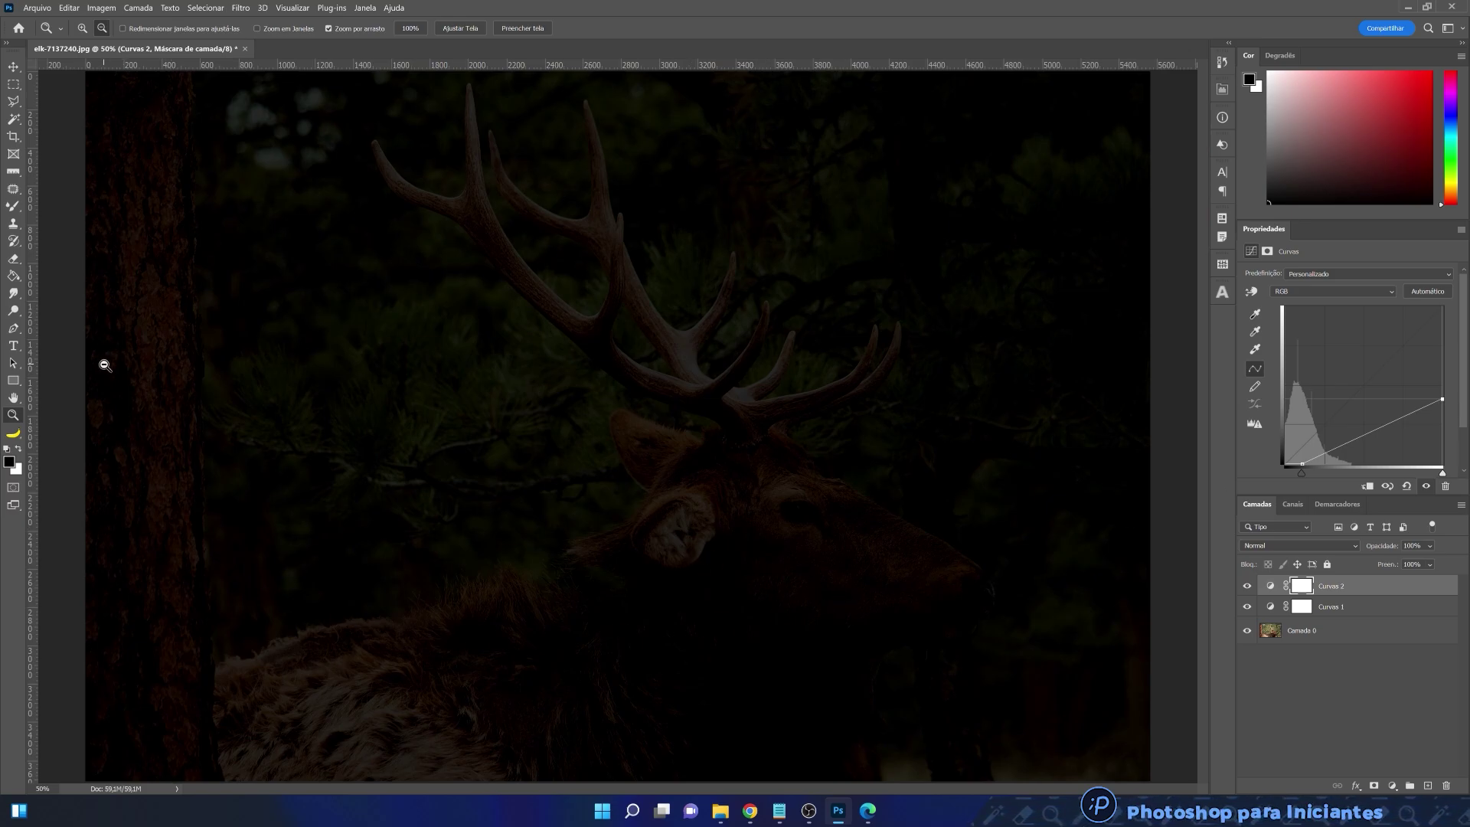
# - Paint with a soft black brush on the Curvas 2 mask over the elk's back, neck and the tree trunk to bring back light
pyautogui.click(13, 206)
pyautogui.click(47, 208)
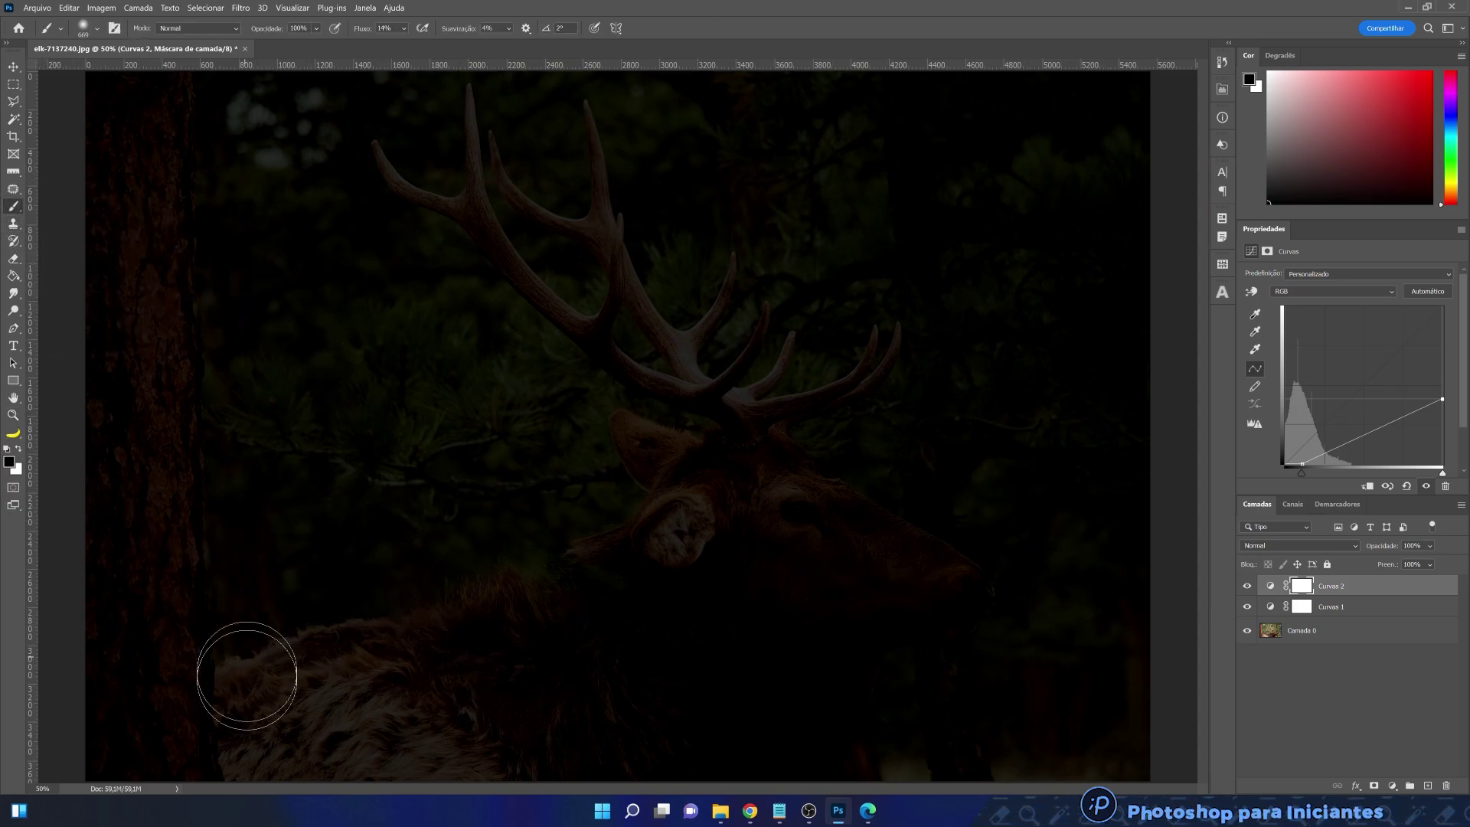
pyautogui.moveTo(360, 696)
pyautogui.mouseDown()
pyautogui.moveTo(317, 748)
pyautogui.moveTo(193, 770)
pyautogui.moveTo(235, 742)
pyautogui.mouseUp()
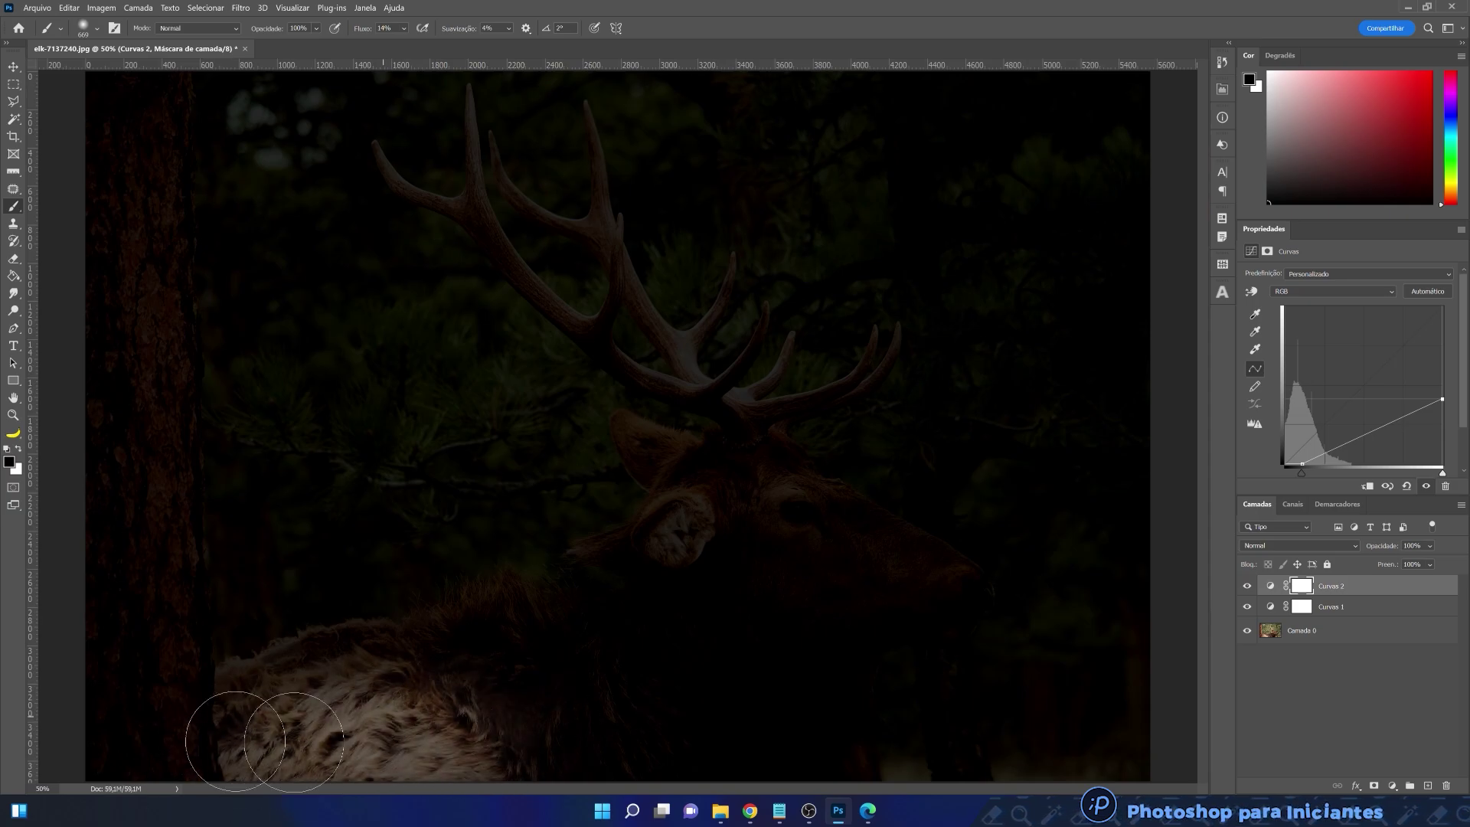
pyautogui.moveTo(125, 697)
pyautogui.mouseDown()
pyautogui.moveTo(150, 558)
pyautogui.moveTo(65, 129)
pyautogui.moveTo(54, 168)
pyautogui.moveTo(115, 151)
pyautogui.moveTo(111, 259)
pyautogui.moveTo(136, 387)
pyautogui.moveTo(121, 442)
pyautogui.moveTo(103, 339)
pyautogui.moveTo(123, 385)
pyautogui.moveTo(145, 632)
pyautogui.moveTo(137, 342)
pyautogui.moveTo(82, 248)
pyautogui.mouseUp()
pyautogui.moveTo(552, 676)
pyautogui.mouseDown()
pyautogui.moveTo(641, 623)
pyautogui.moveTo(559, 683)
pyautogui.moveTo(706, 689)
pyautogui.moveTo(748, 577)
pyautogui.moveTo(497, 666)
pyautogui.moveTo(765, 531)
pyautogui.moveTo(732, 498)
pyautogui.moveTo(803, 579)
pyautogui.mouseUp()
# - Brighten the elk's ear and face by painting black on the Curvas 2 mask, using a smaller brush for the ear
pyautogui.press('[')
pyautogui.press('[')
pyautogui.press('[')
pyautogui.press('[')
pyautogui.press('[')
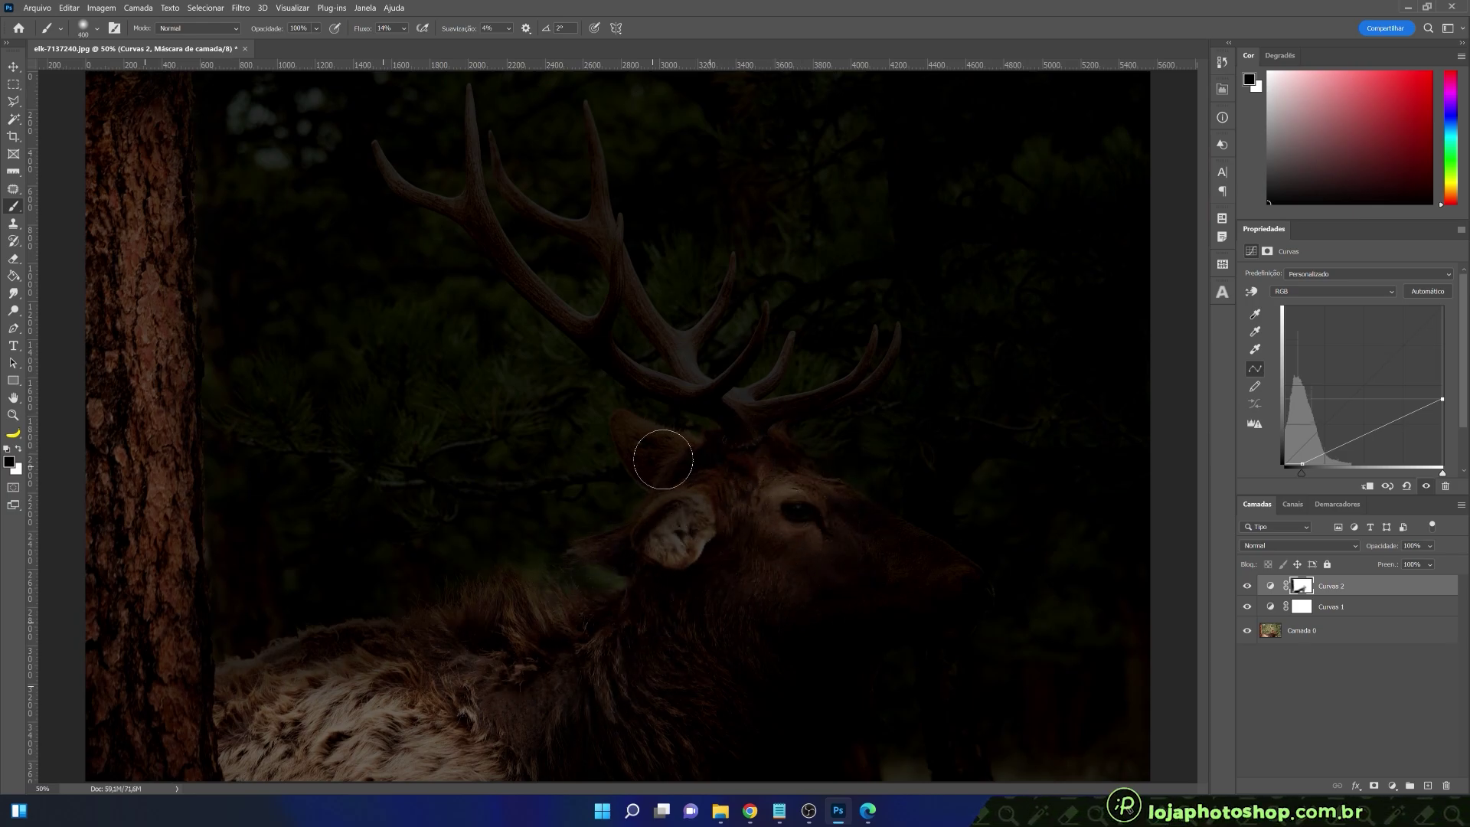
pyautogui.moveTo(660, 460)
pyautogui.mouseDown()
pyautogui.moveTo(646, 426)
pyautogui.moveTo(674, 484)
pyautogui.moveTo(644, 437)
pyautogui.mouseUp()
pyautogui.press(']')
pyautogui.press(']')
pyautogui.press(']')
pyautogui.moveTo(881, 585)
pyautogui.mouseDown()
pyautogui.moveTo(926, 605)
pyautogui.moveTo(893, 551)
pyautogui.mouseUp()
# - Vary the brush size and refine the lit areas on the elk's snout, head and neck in the Curvas 2 mask
pyautogui.press(']')
pyautogui.press(']')
pyautogui.press(']')
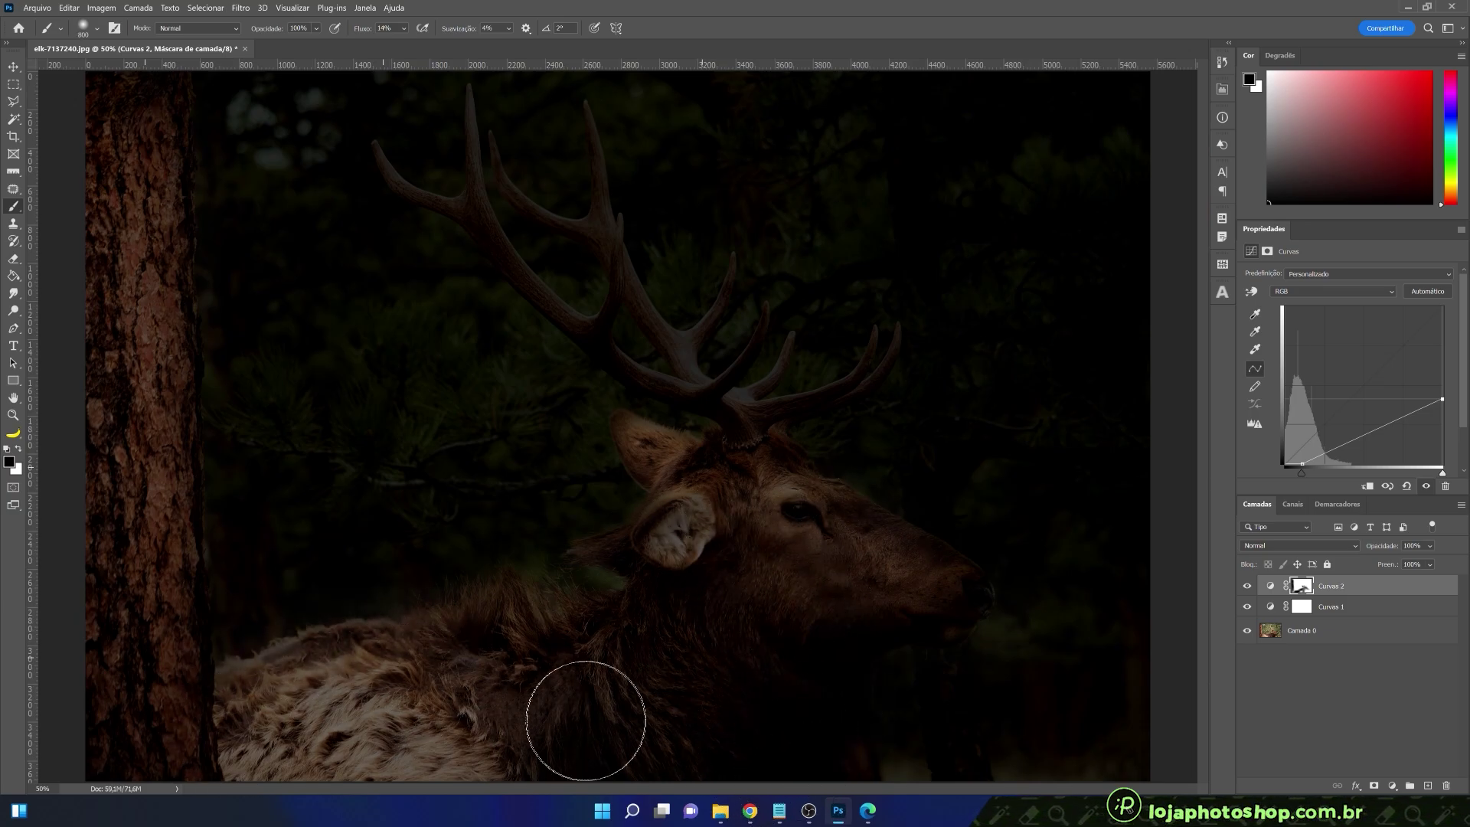
pyautogui.press('[')
pyautogui.press('[')
pyautogui.press('[')
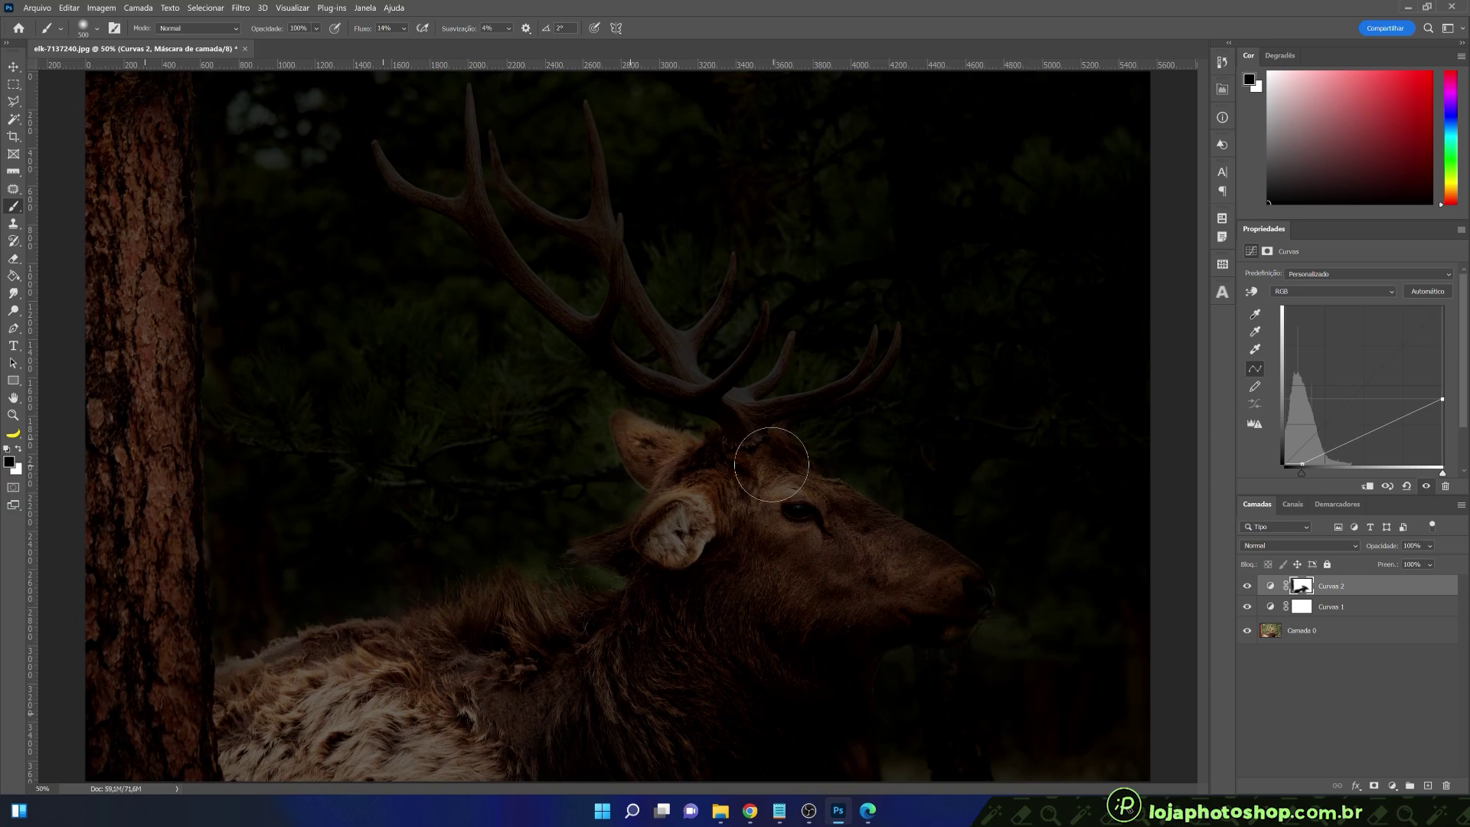
pyautogui.press(']')
pyautogui.press(']')
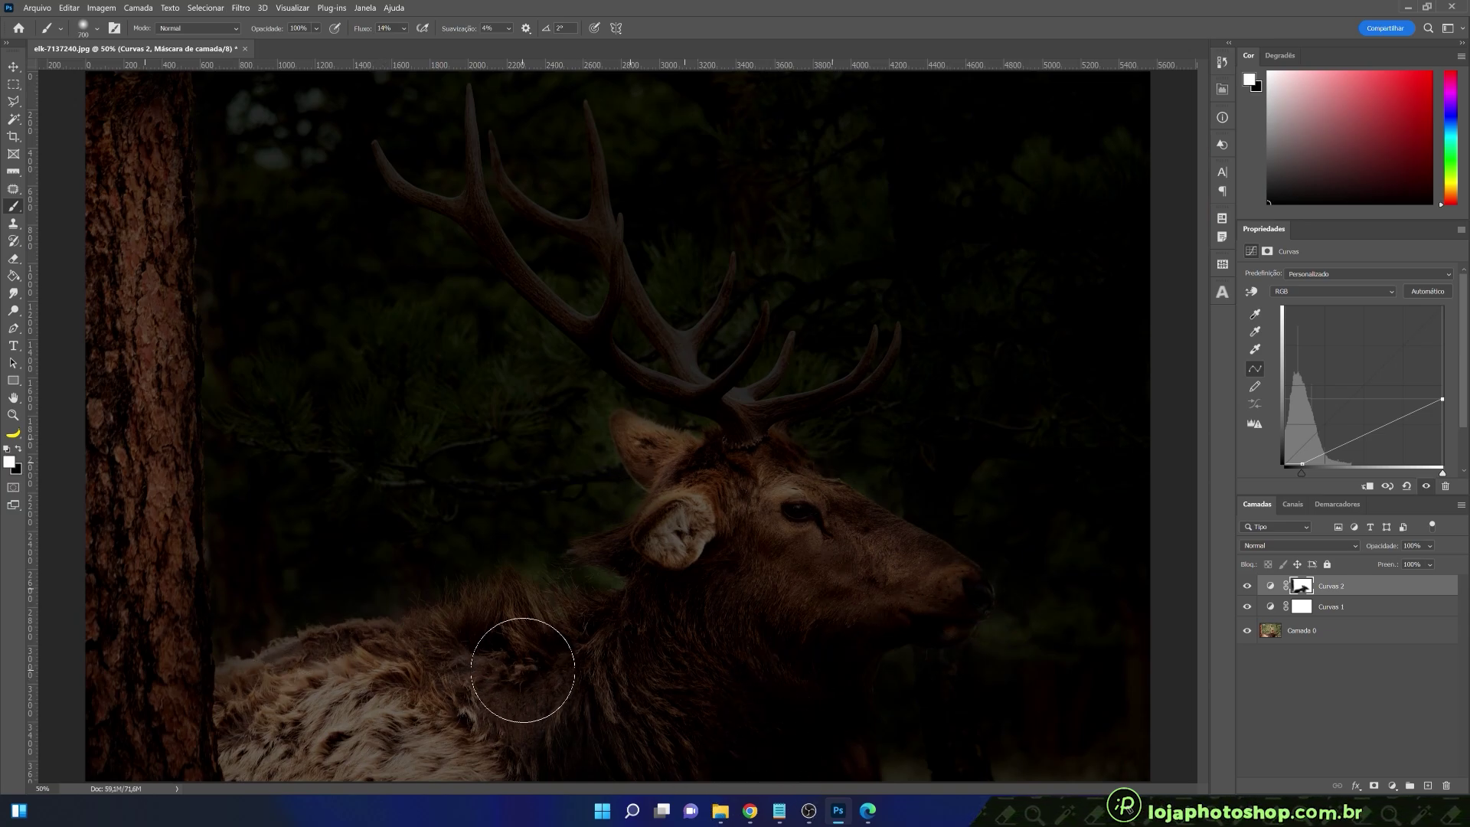
# - Swap the brush colour to white and reduce its size to darken background spill around the elk's ear on the mask
pyautogui.press('x')
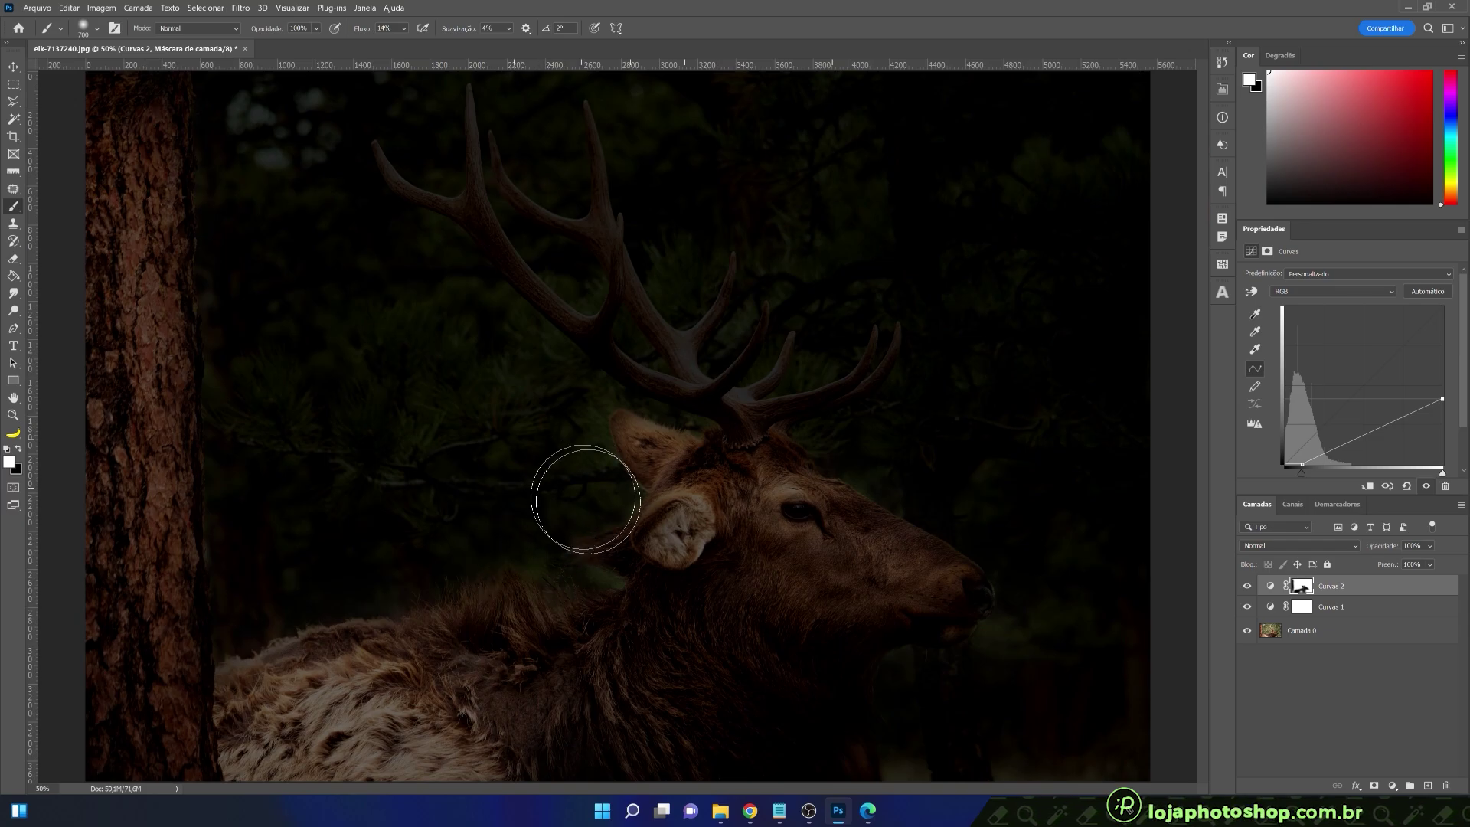
pyautogui.press('[')
pyautogui.press('[')
pyautogui.press('[')
pyautogui.press('[')
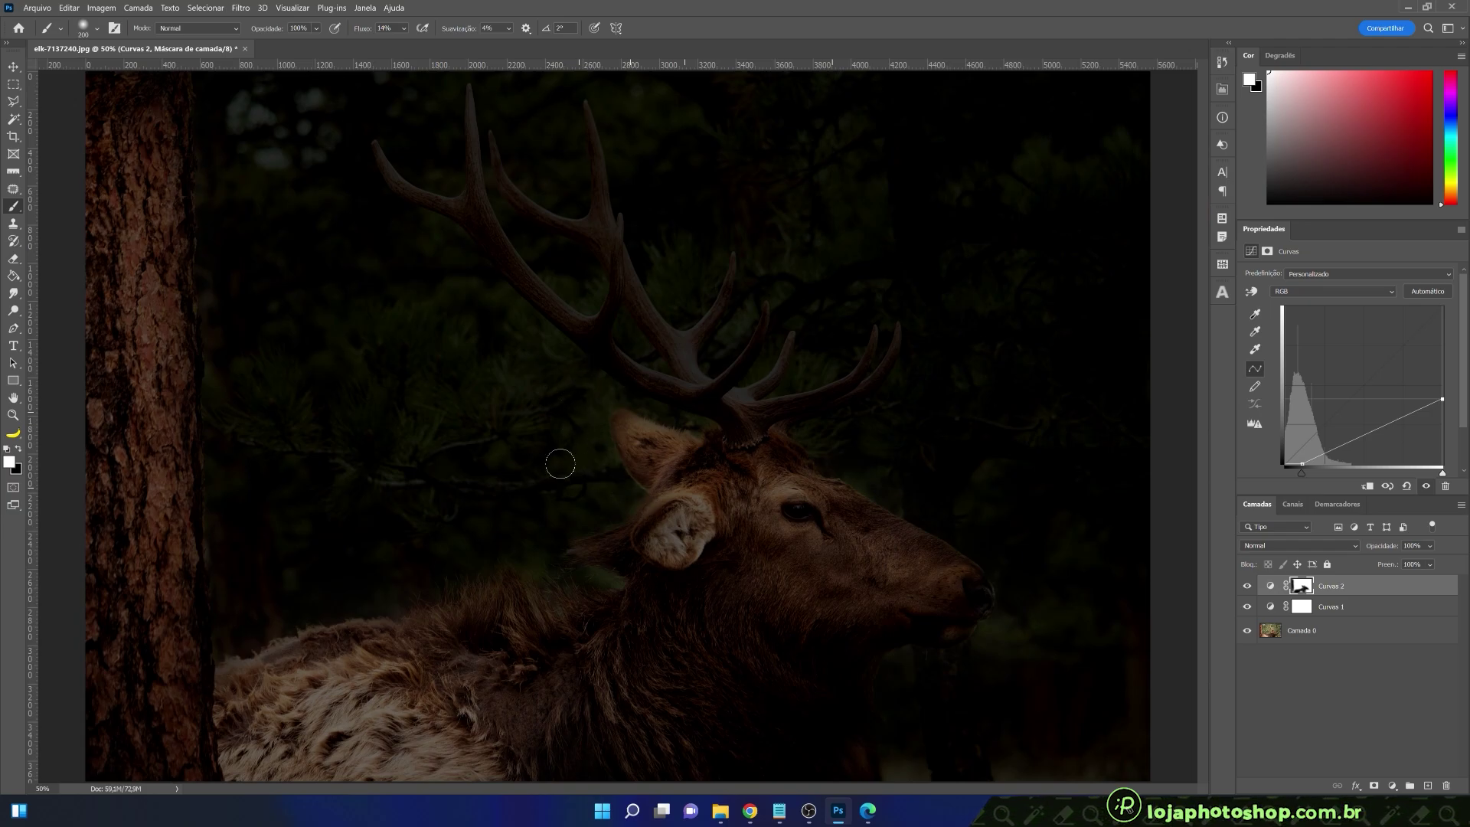
# - Return the brush colour to black and enlarge the brush for further touch-ups over the elk on the Curvas 2 mask
pyautogui.press('x')
pyautogui.press(']')
pyautogui.press(']')
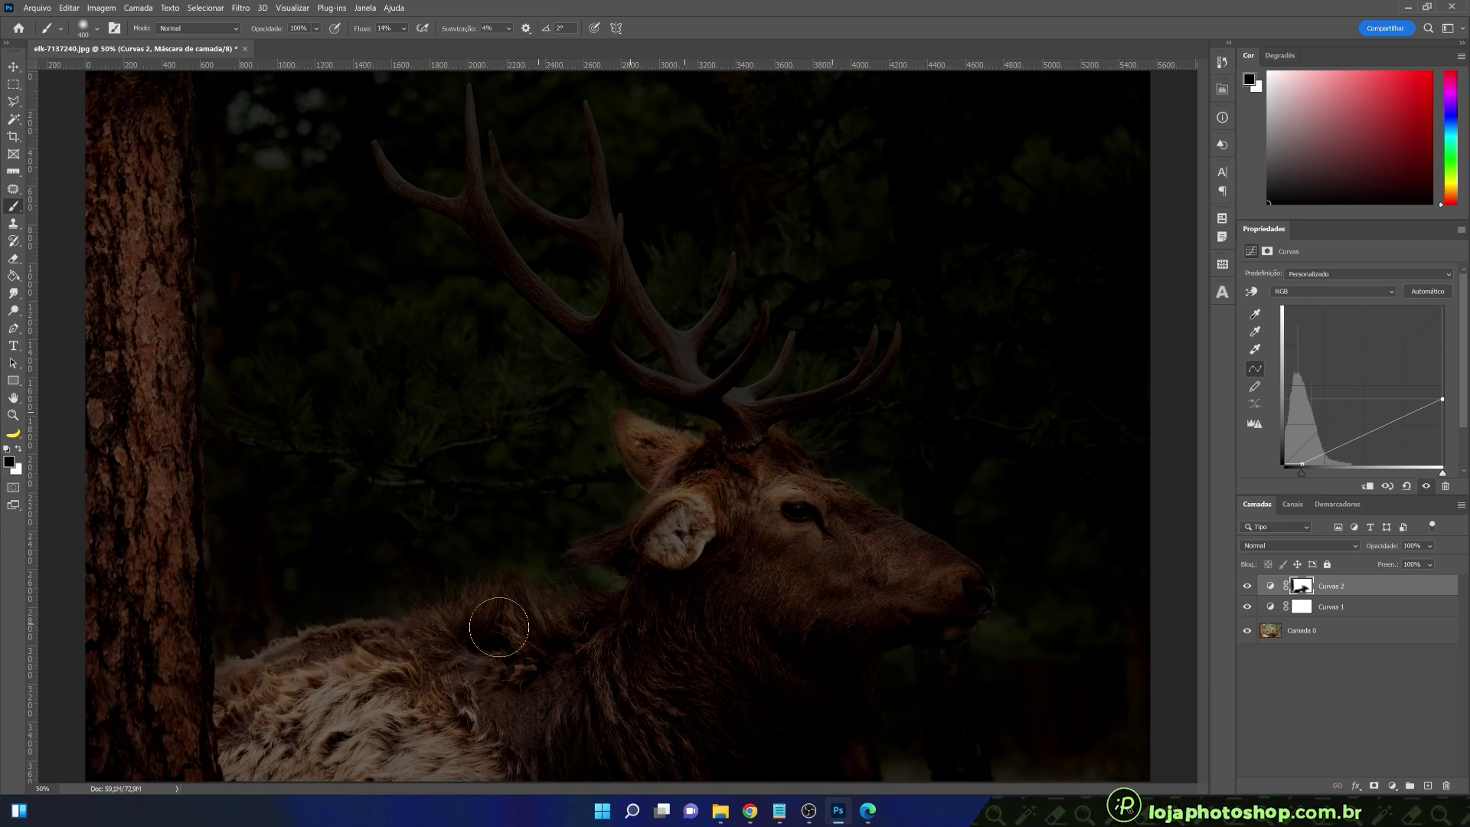
pyautogui.press('[')
pyautogui.press(']')
pyautogui.press(']')
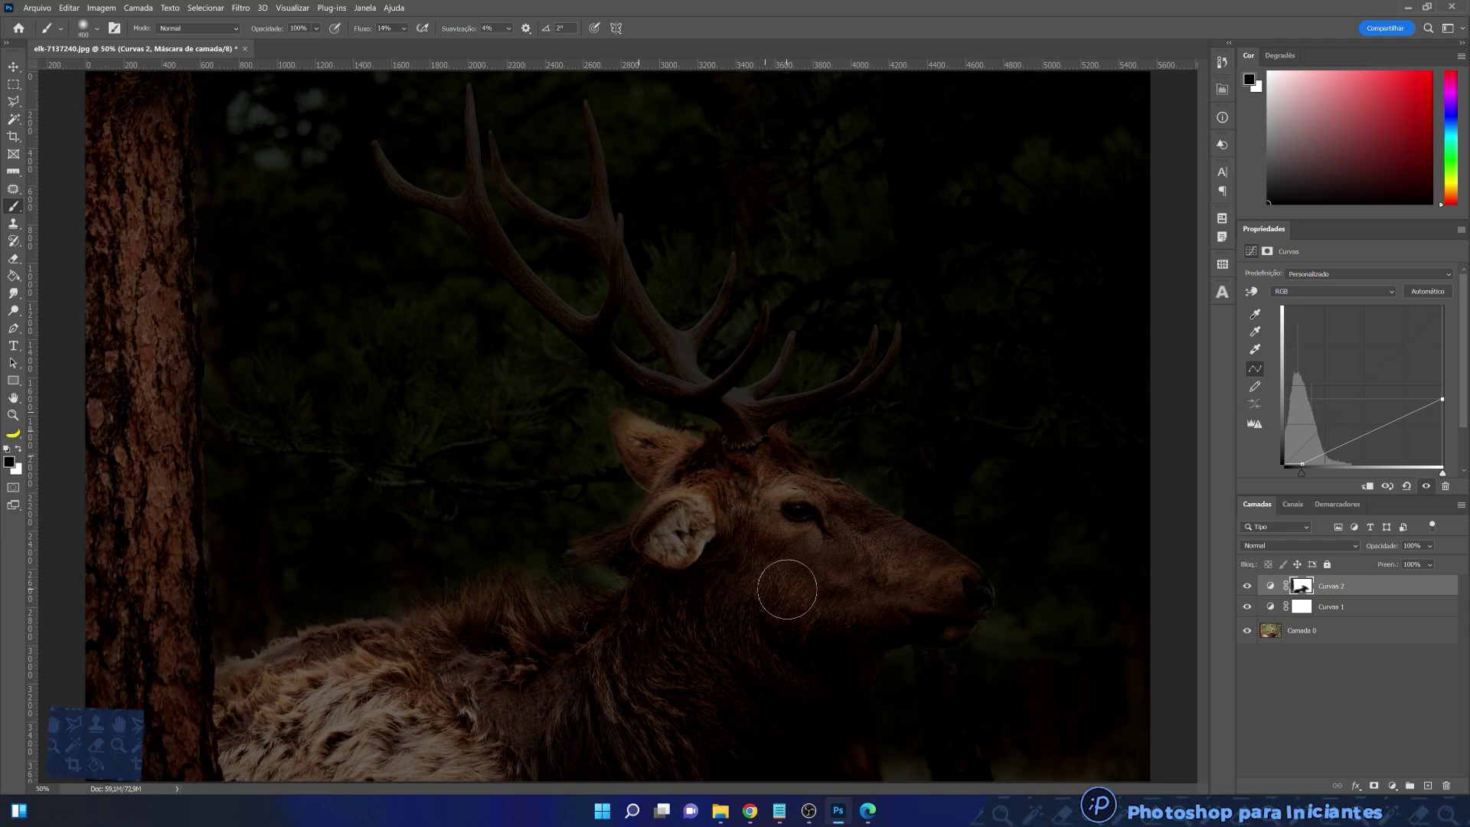
pyautogui.press('x')
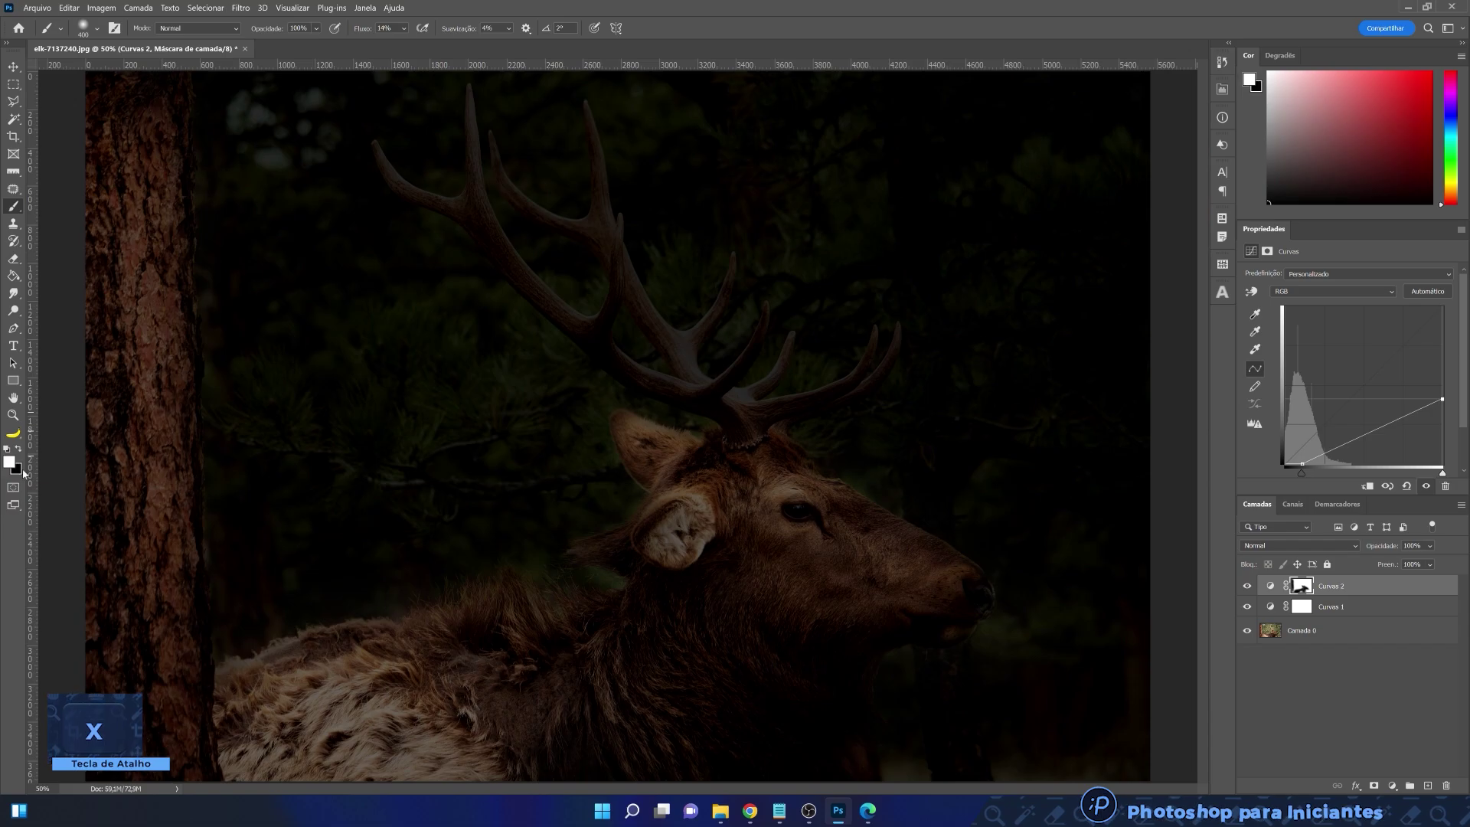
pyautogui.press('x')
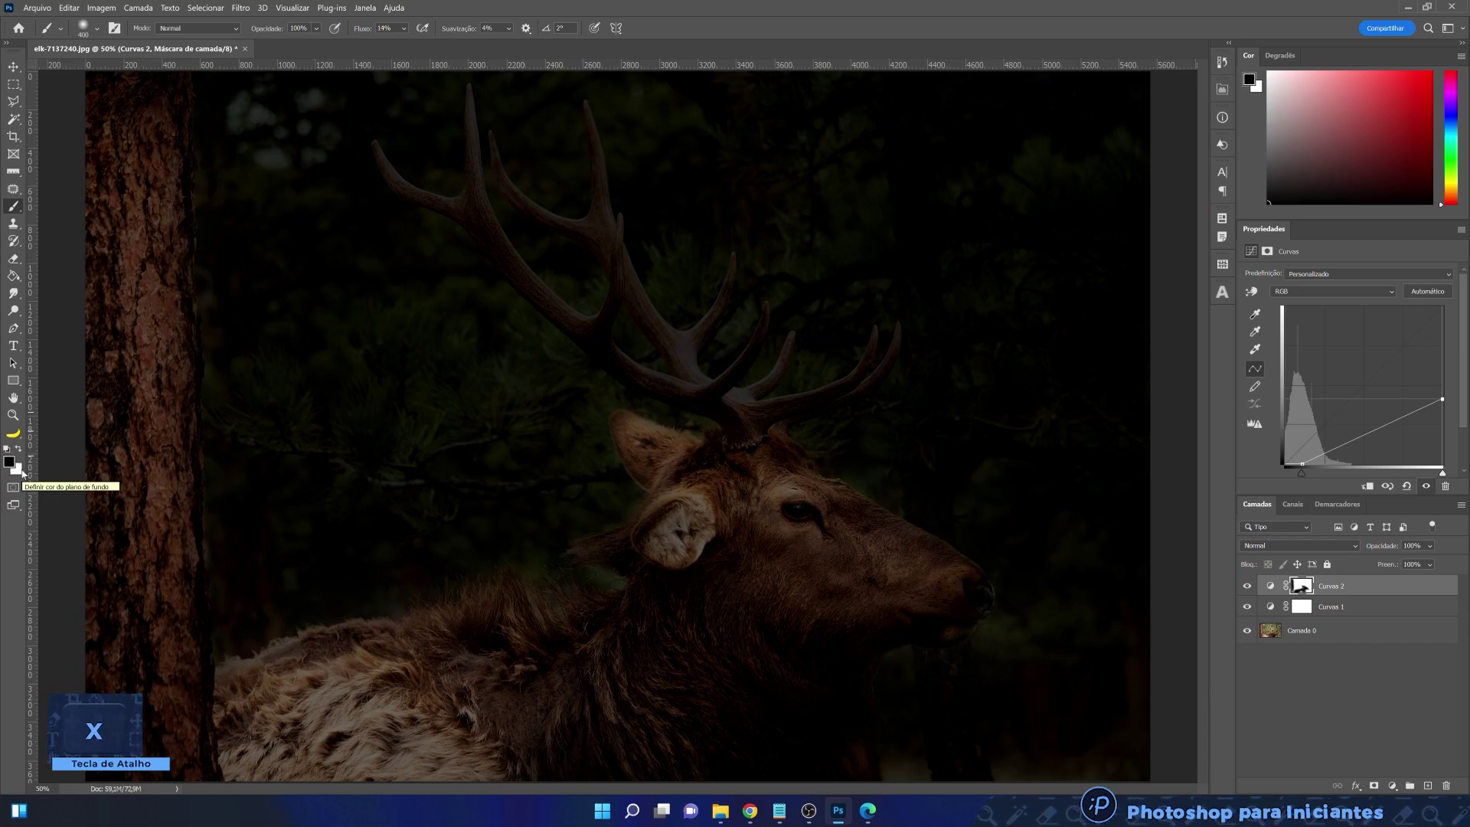
pyautogui.press(']')
pyautogui.press(']')
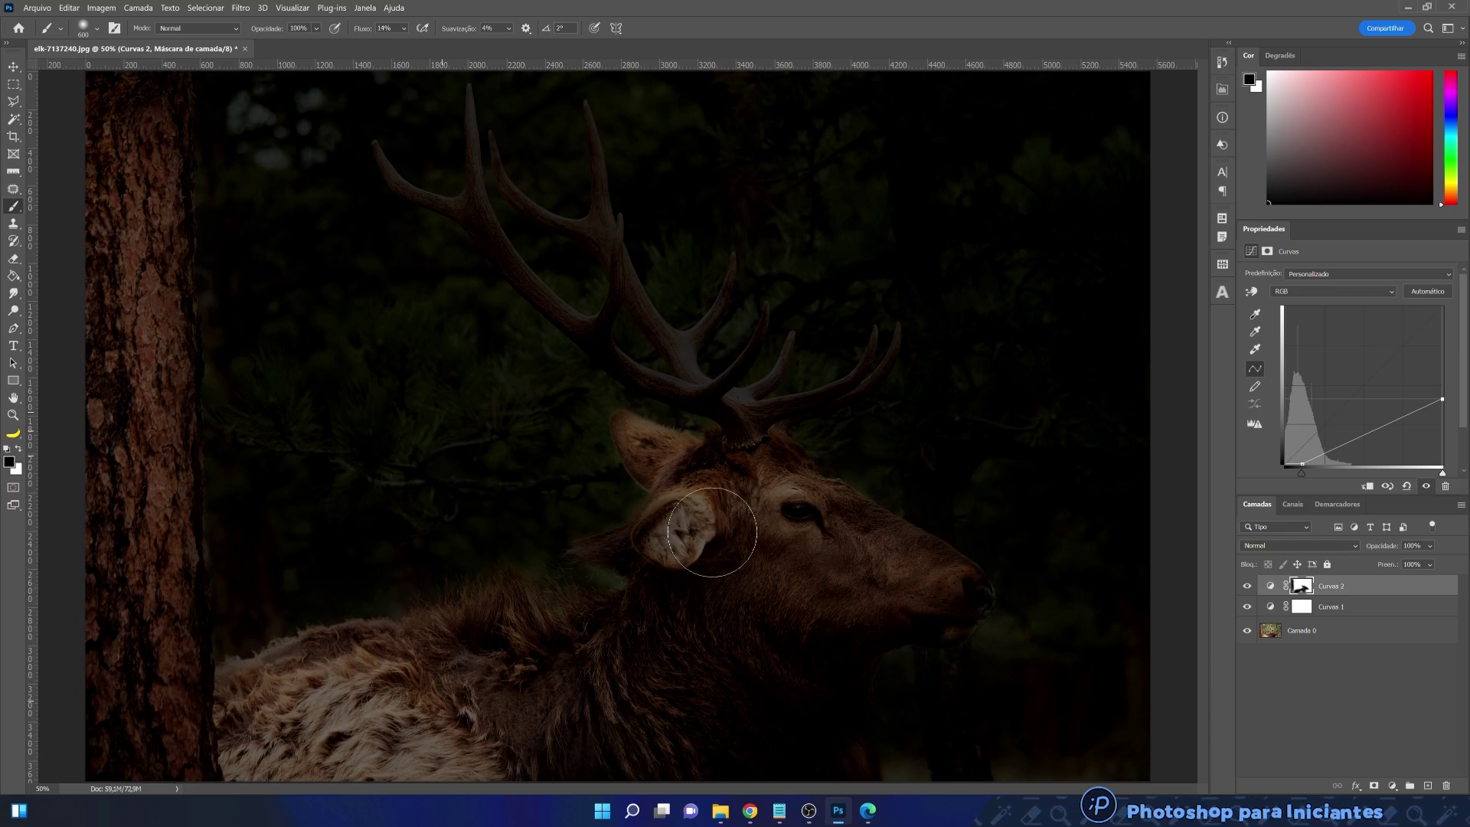
pyautogui.press(']')
pyautogui.press(']')
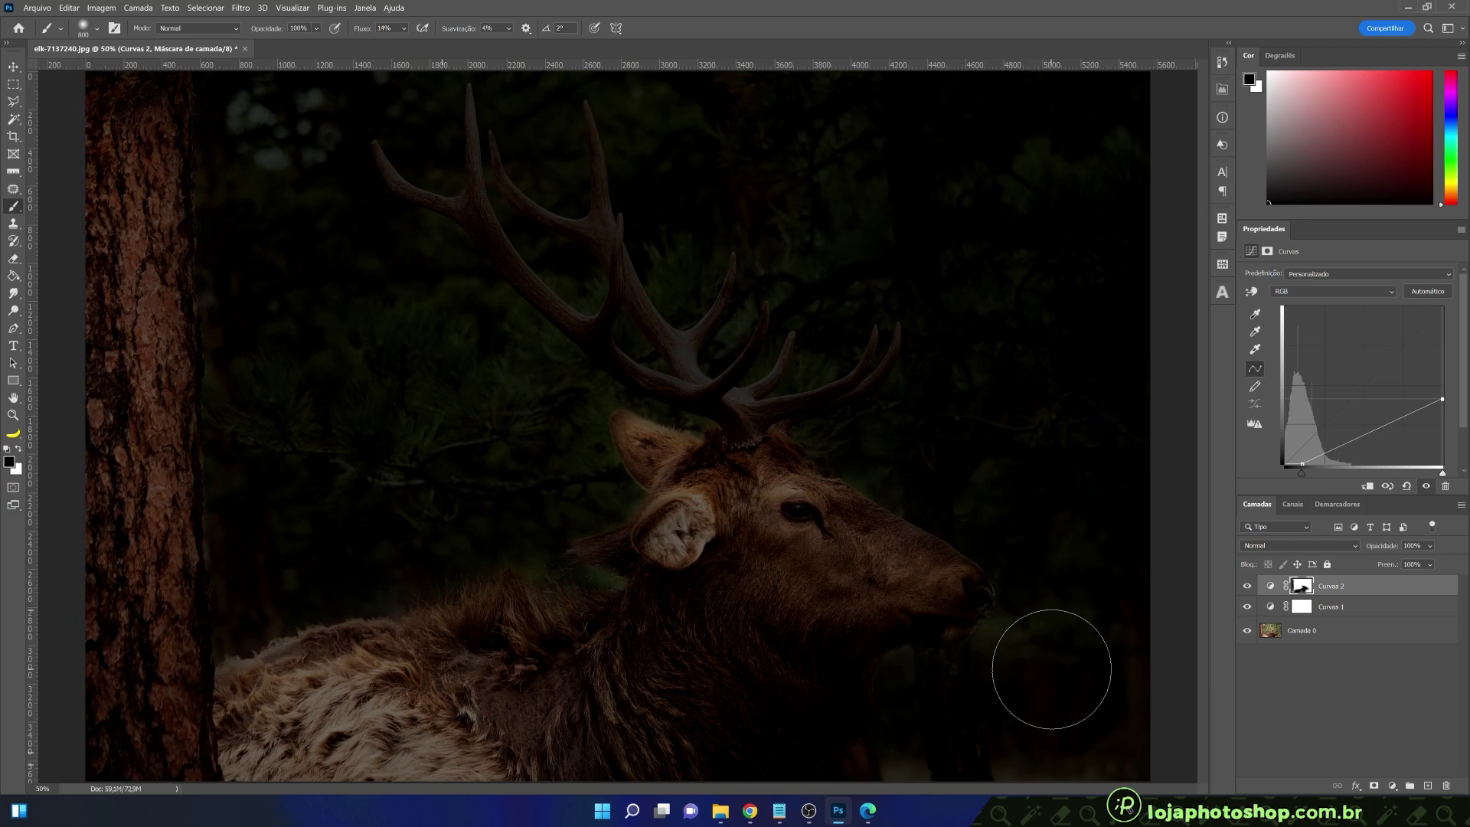
# - Reduce the brush size to 100 px
pyautogui.press('[')
pyautogui.press('[')
pyautogui.press('[')
pyautogui.press('[')
pyautogui.press('[')
pyautogui.press('[')
pyautogui.press('[')
pyautogui.press('[')
pyautogui.press('[')
pyautogui.press('[')
pyautogui.press('[')
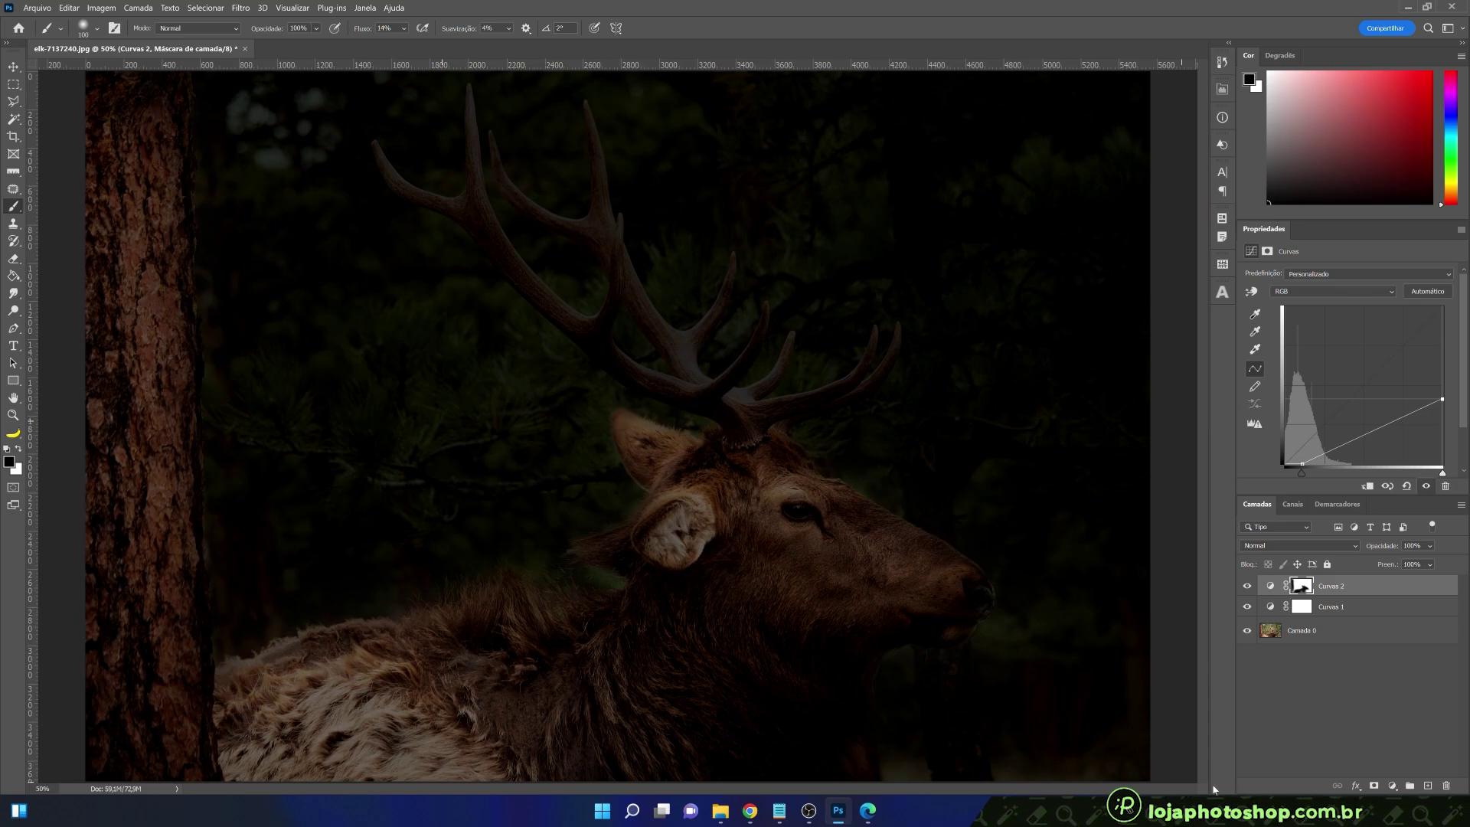
# - Add a Hue/Saturation adjustment layer above the Curves layers and set its saturation to -28
pyautogui.click(1393, 786)
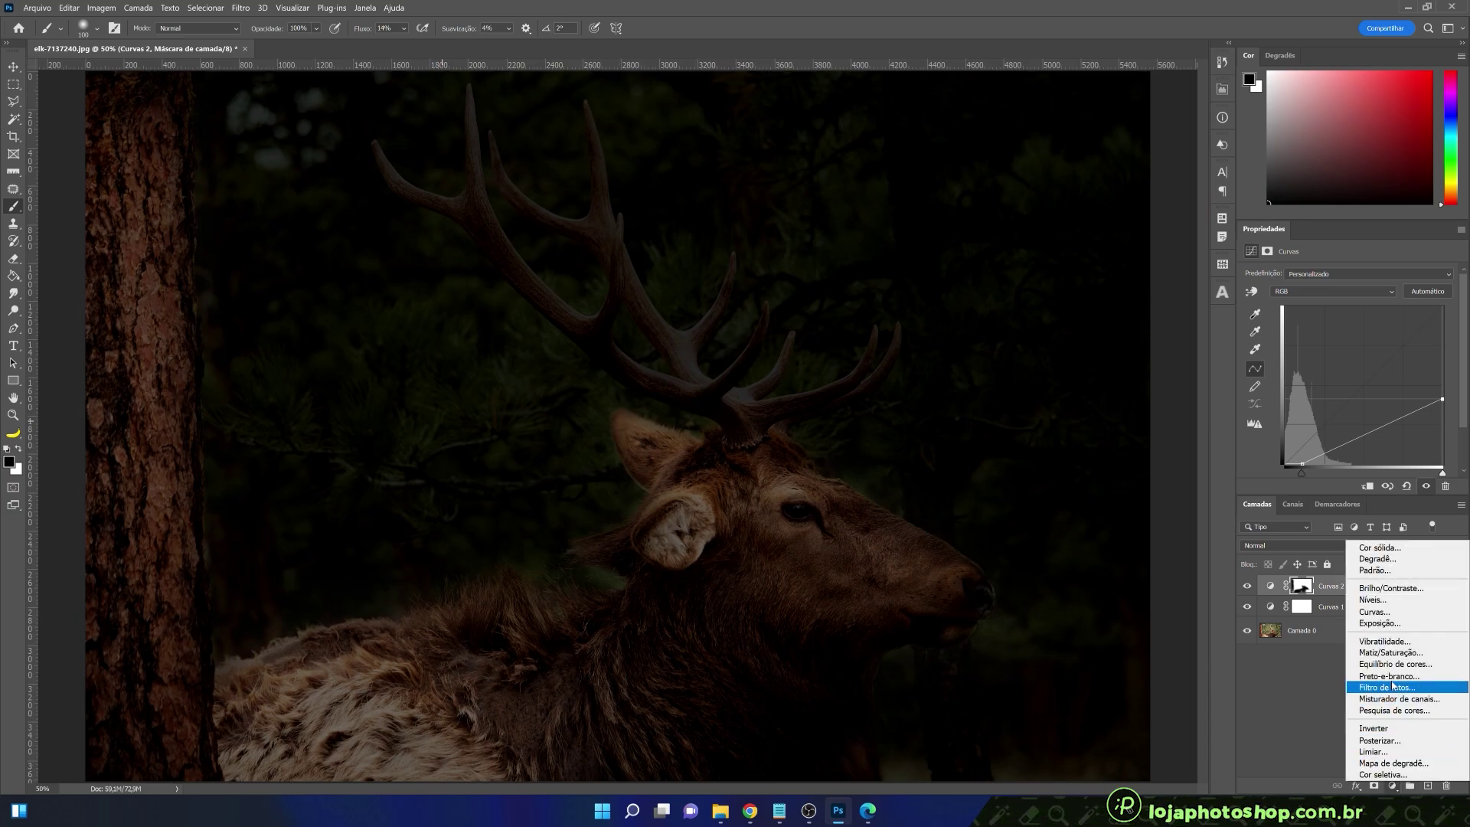
pyautogui.click(1390, 652)
pyautogui.click(1345, 353)
pyautogui.moveTo(1327, 353); pyautogui.dragTo(1318, 353)
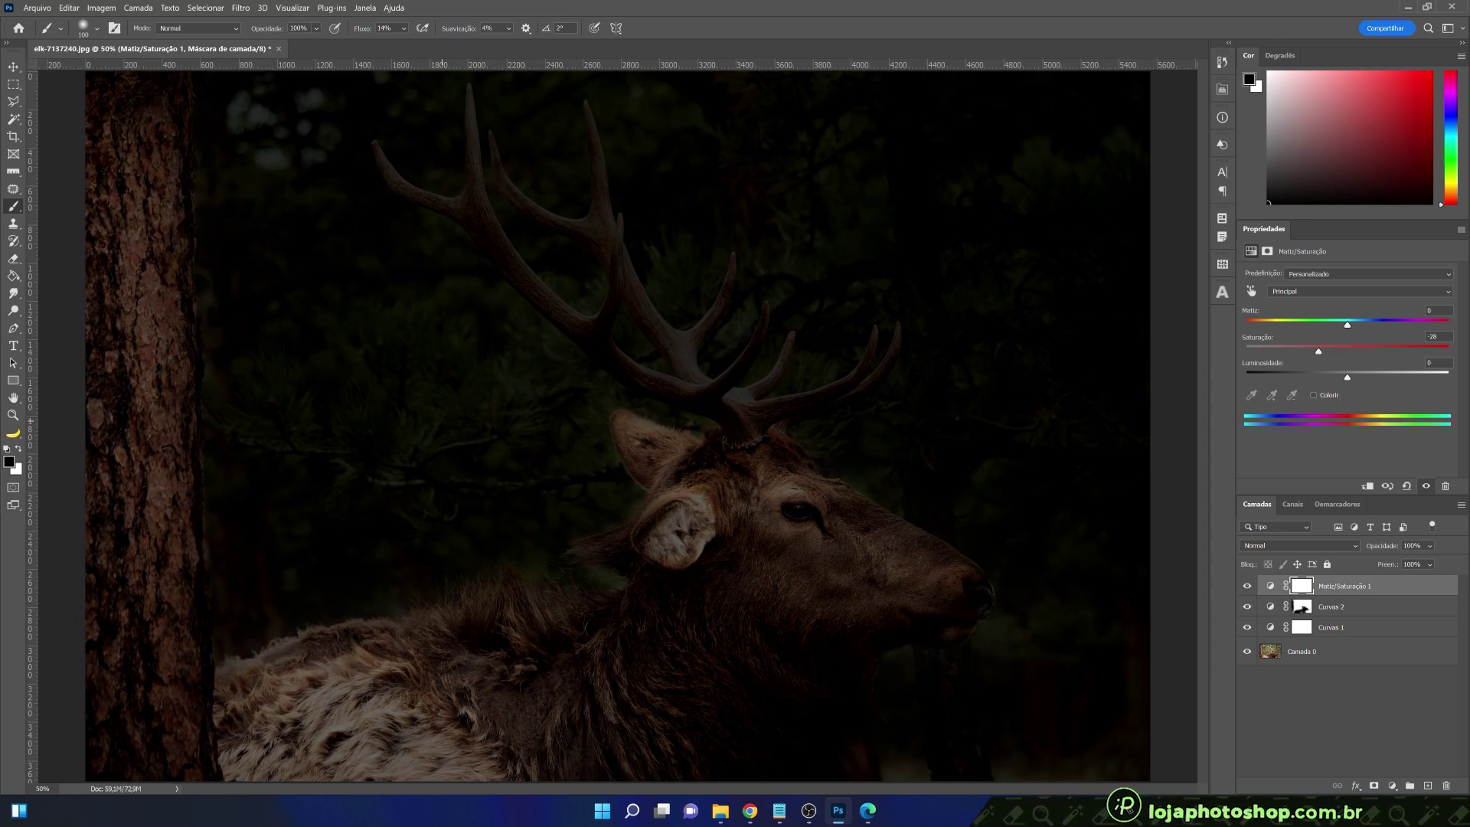
pyautogui.click(1354, 589)
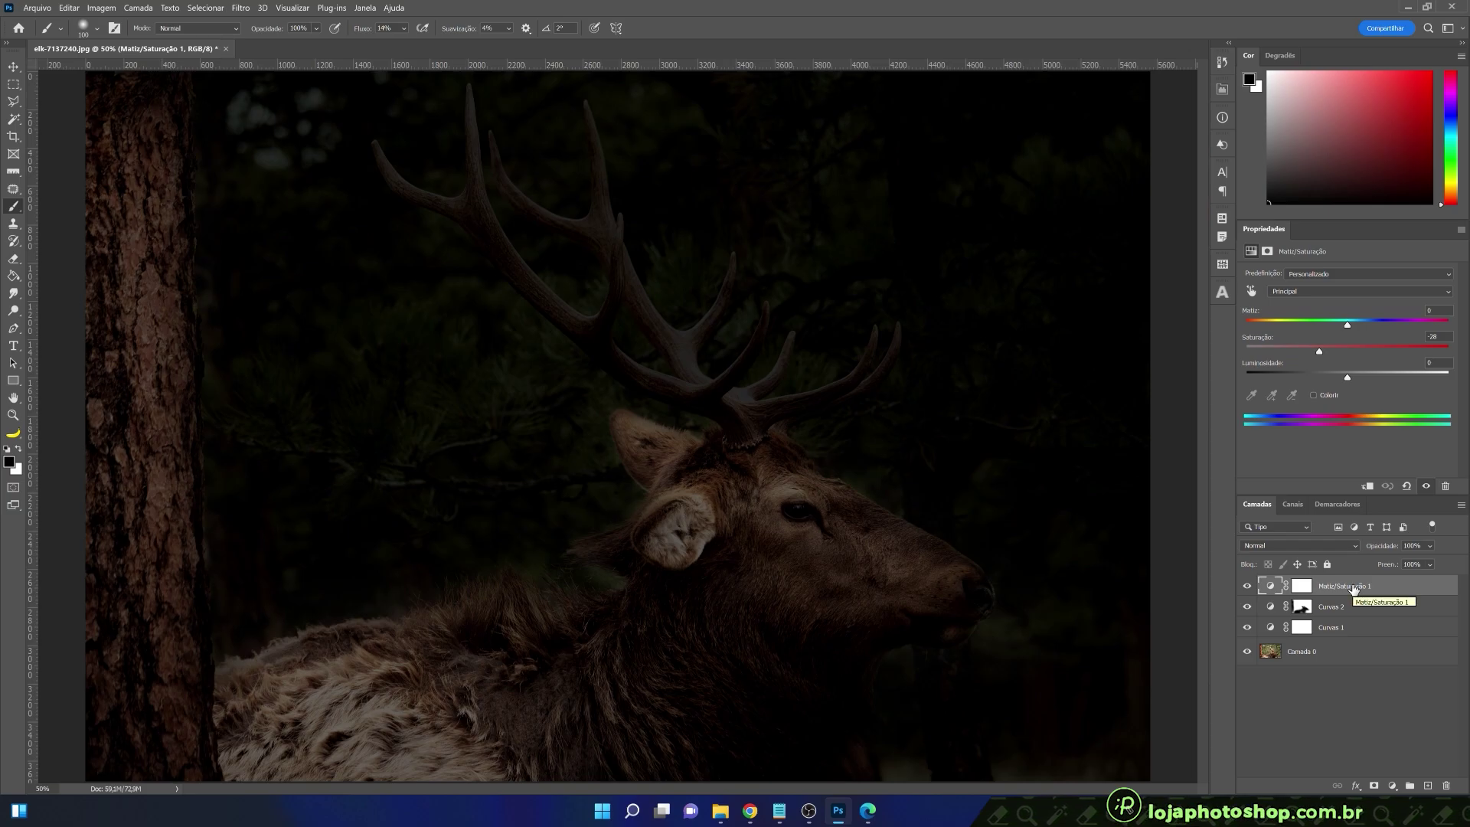
# - Add a Color Balance adjustment layer with midtones at -15 toward cyan and +41 toward blue
pyautogui.click(1393, 786)
pyautogui.click(1385, 671)
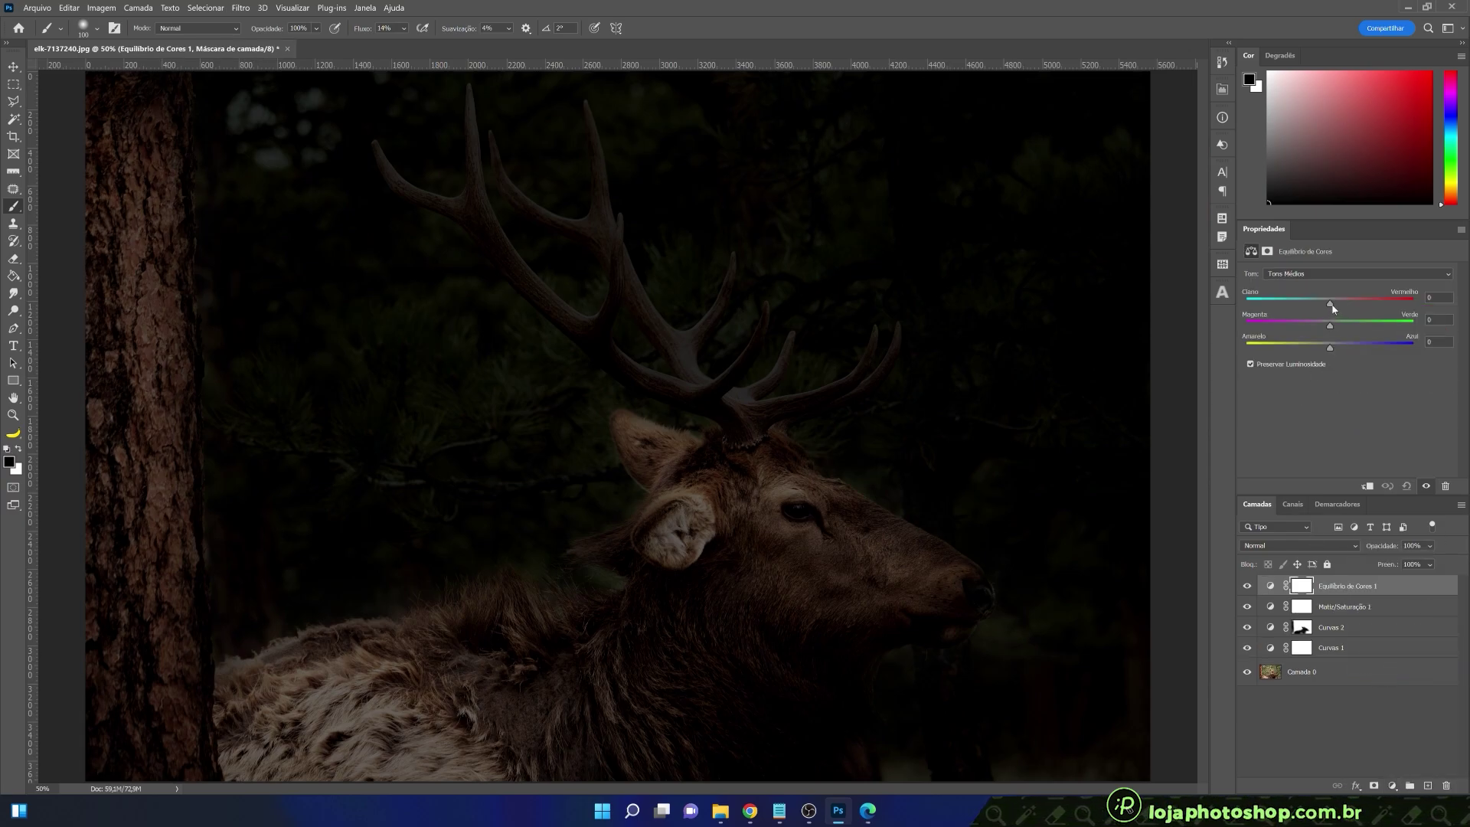
pyautogui.moveTo(1330, 304); pyautogui.dragTo(1317, 306)
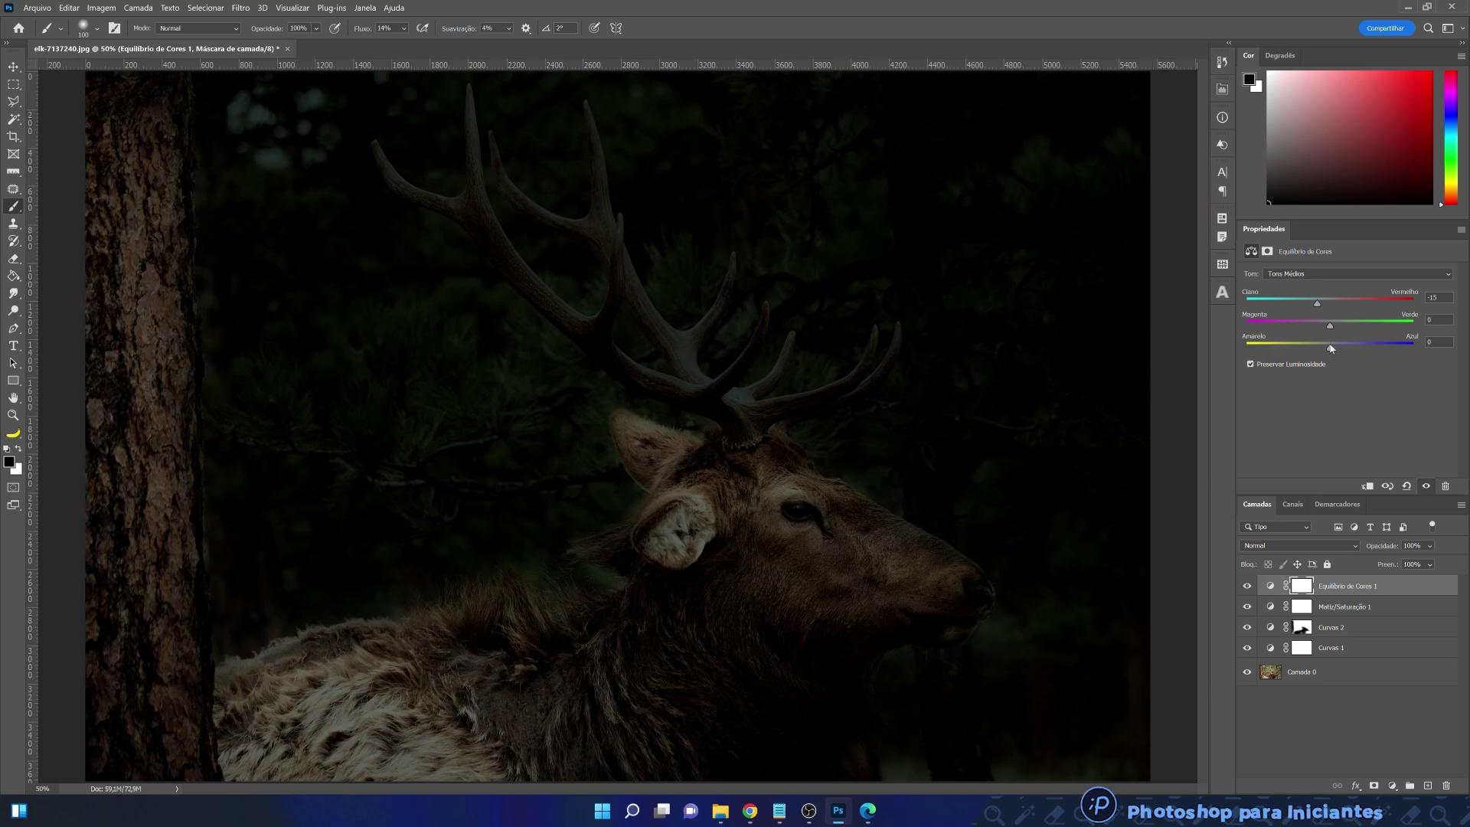
pyautogui.moveTo(1347, 349); pyautogui.dragTo(1352, 348)
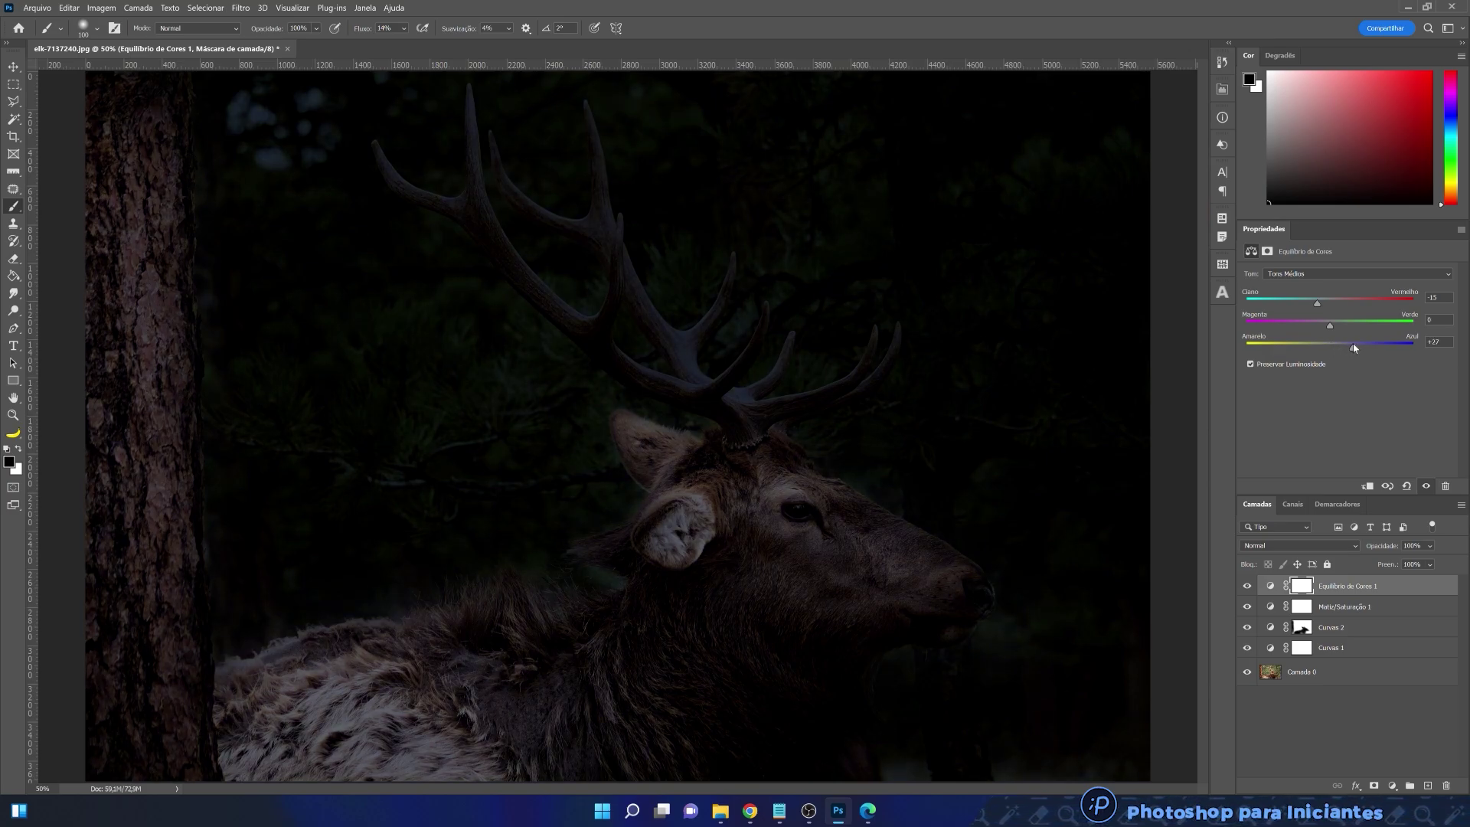
pyautogui.moveTo(1353, 343); pyautogui.dragTo(1356, 343)
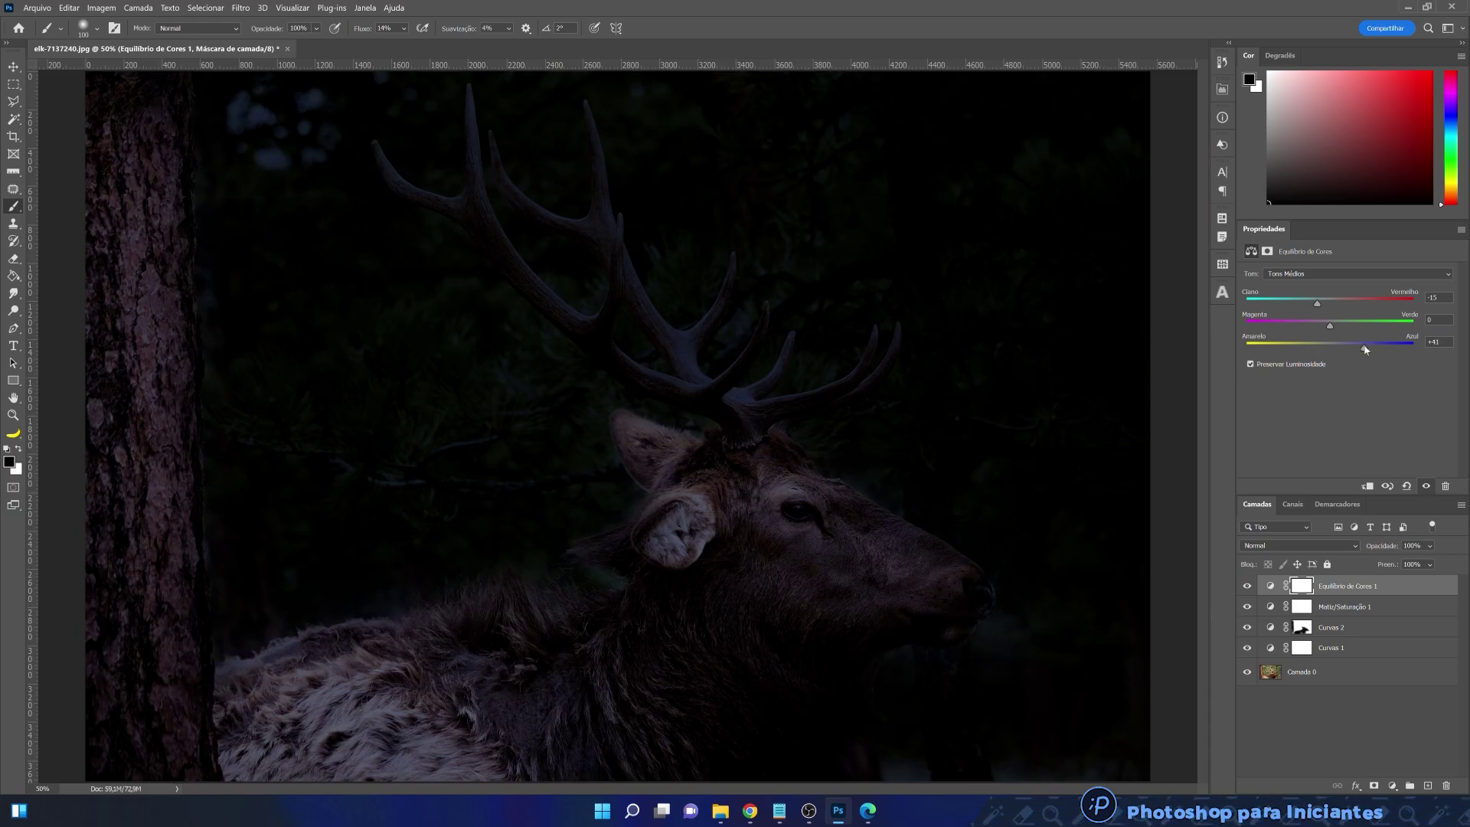
# - Set the Color Balance shadows to -10 toward cyan and +4 toward blue
pyautogui.click(1351, 273)
pyautogui.click(1339, 287)
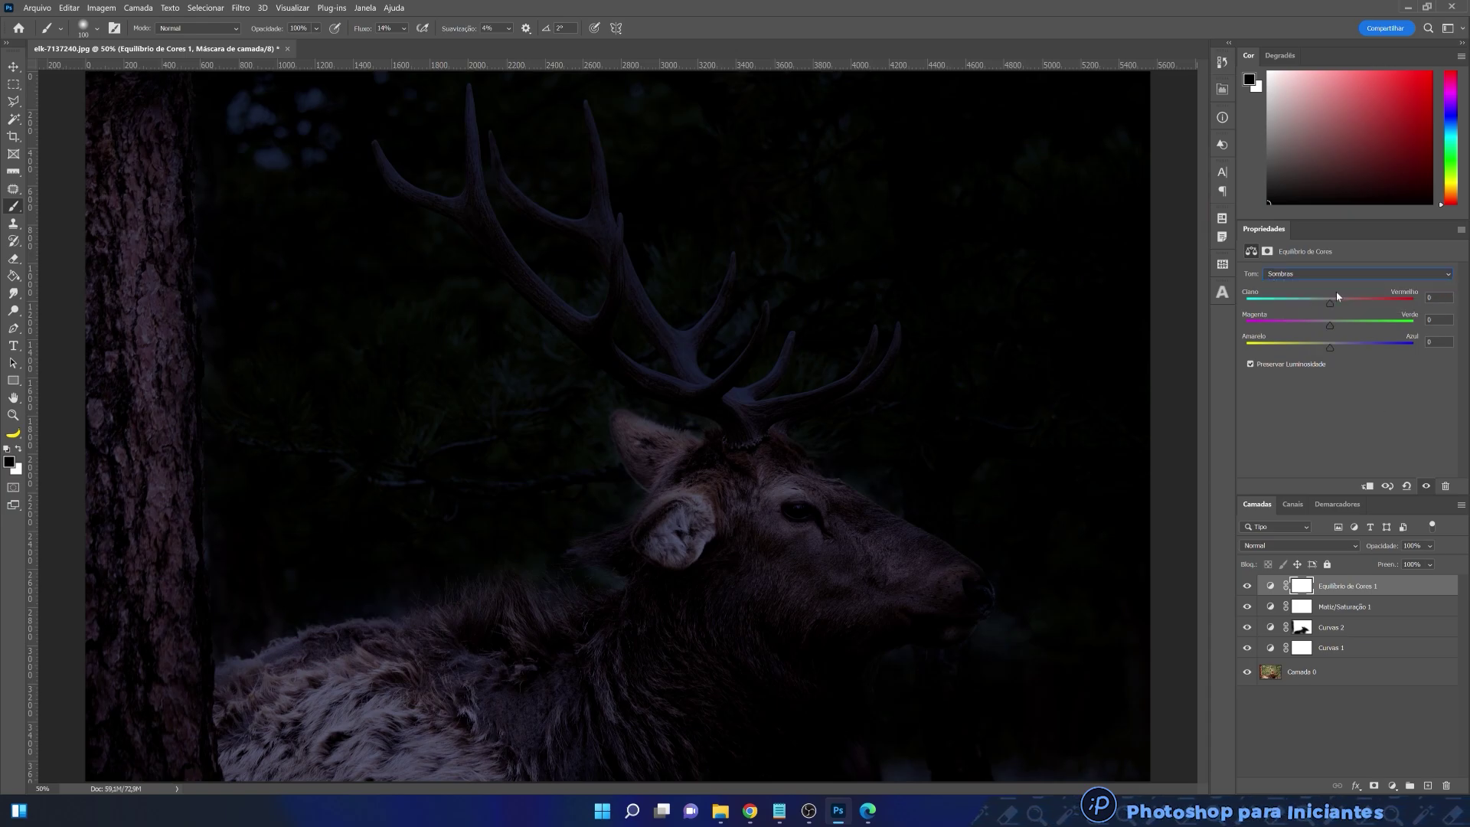
pyautogui.click(1335, 272)
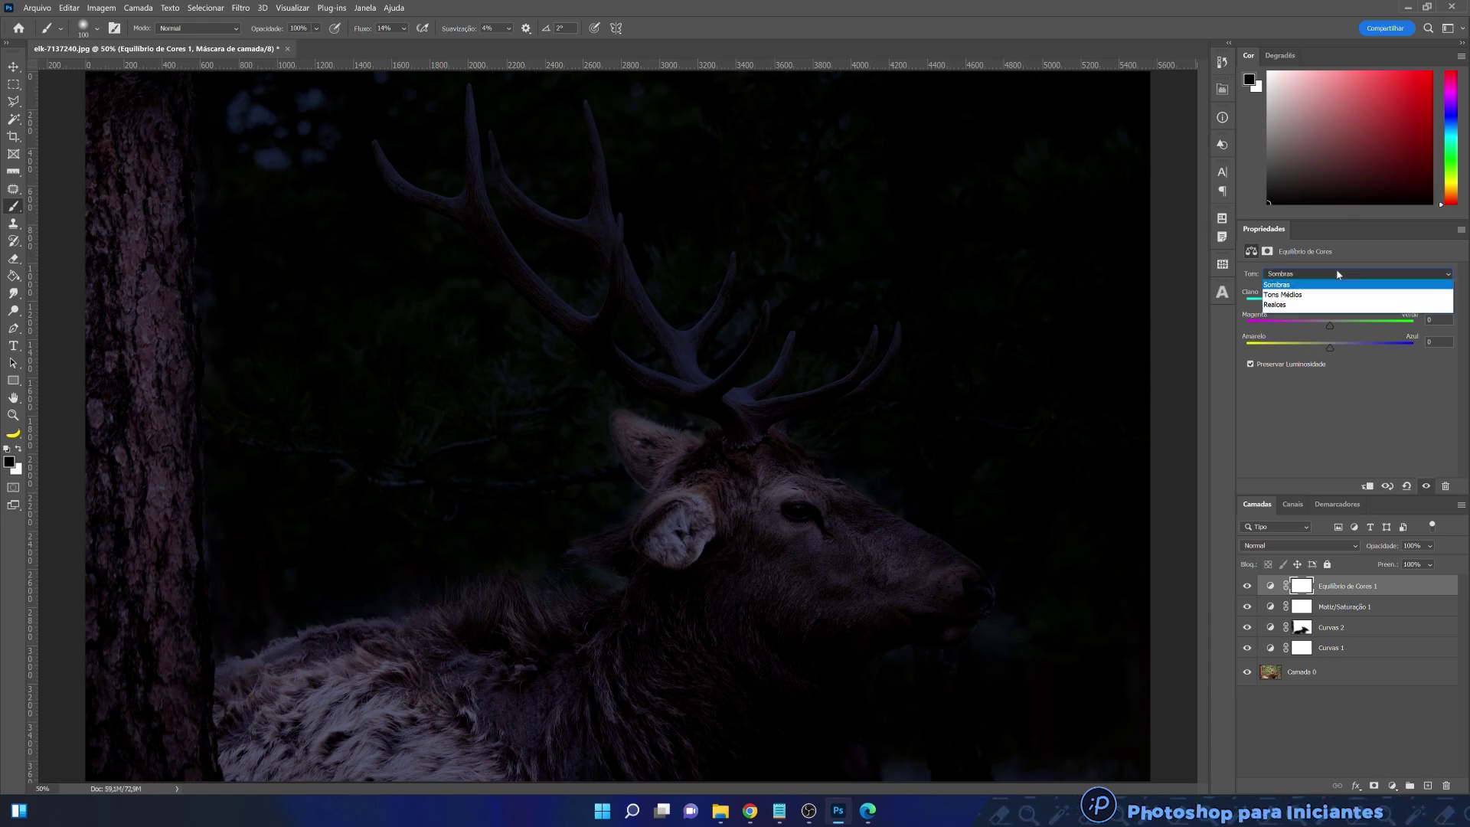
pyautogui.click(1338, 274)
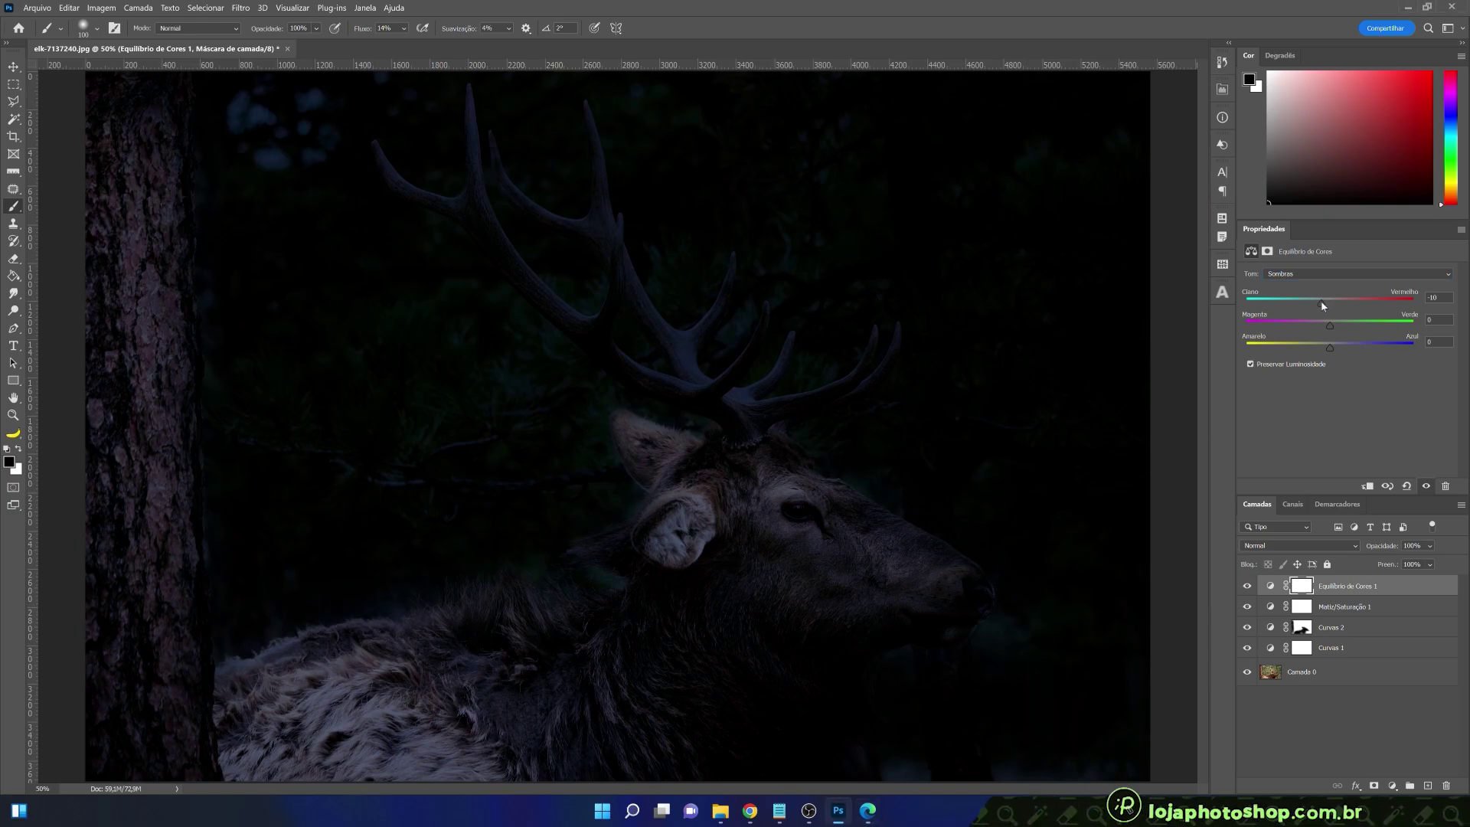
pyautogui.moveTo(1323, 300); pyautogui.dragTo(1324, 311)
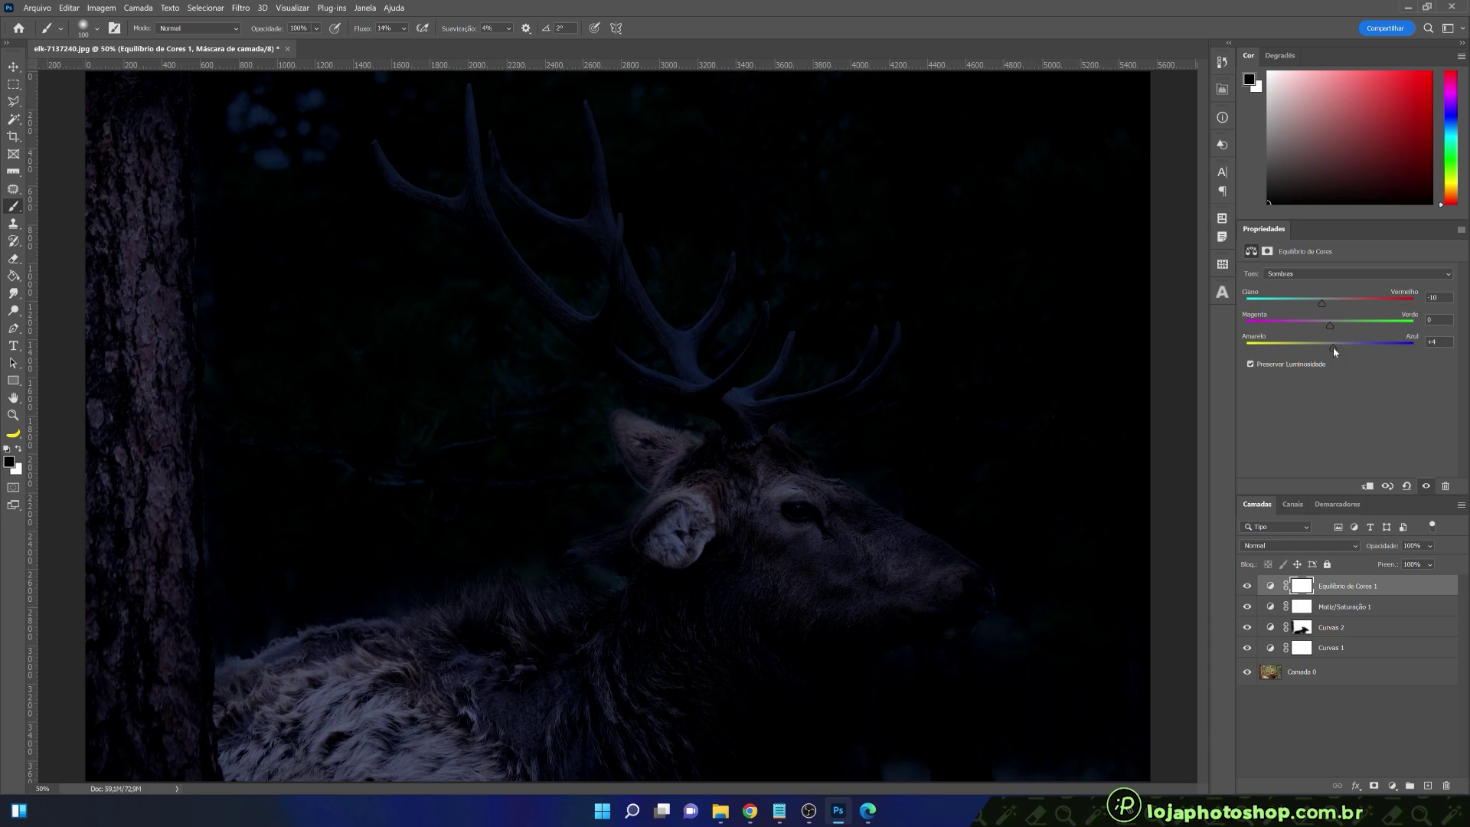
# - Set the Color Balance highlights to -15 toward cyan and +20 toward blue
pyautogui.click(1322, 277)
pyautogui.click(1329, 310)
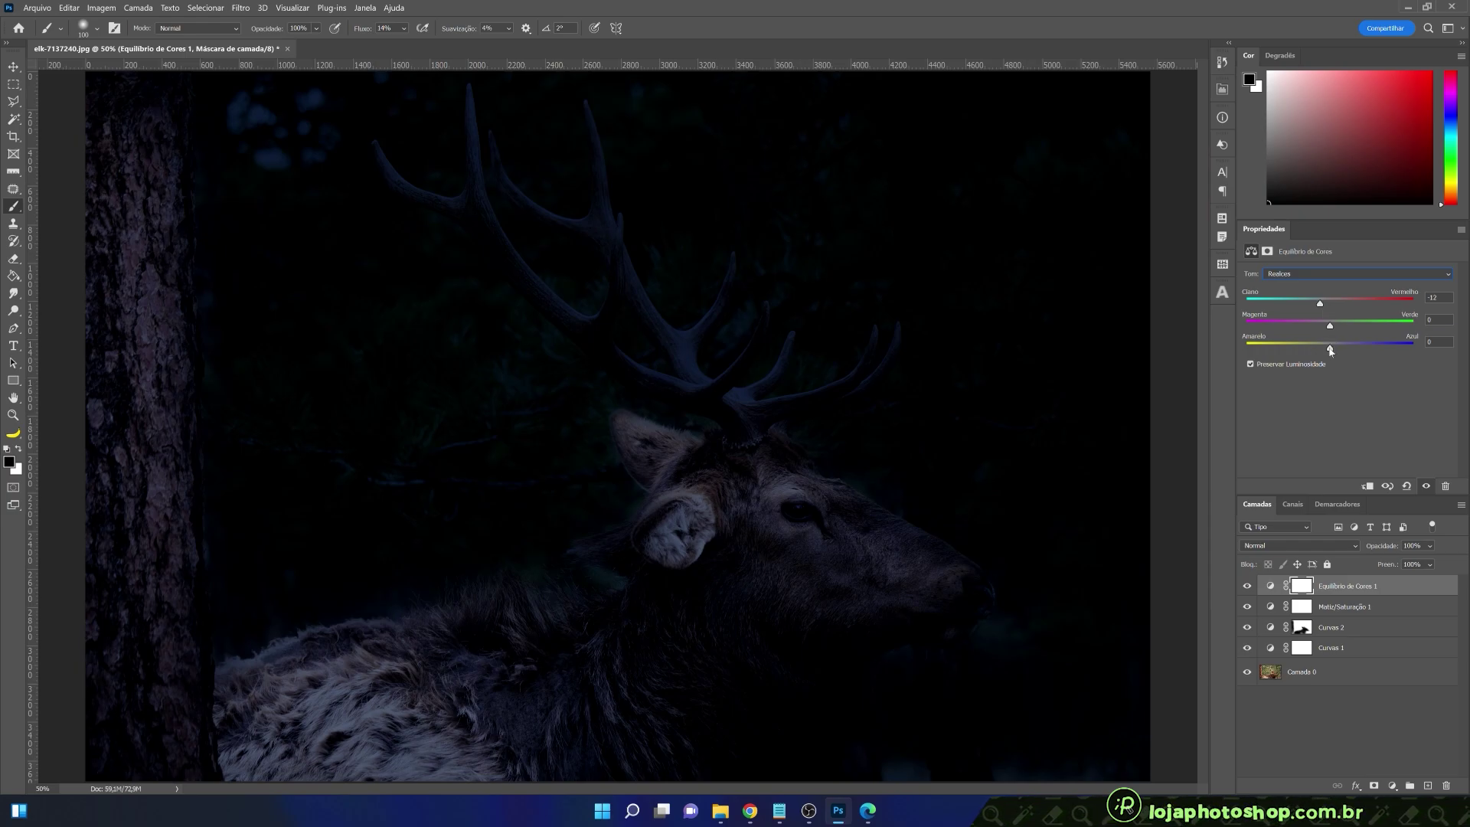
pyautogui.moveTo(1338, 351); pyautogui.dragTo(1343, 352)
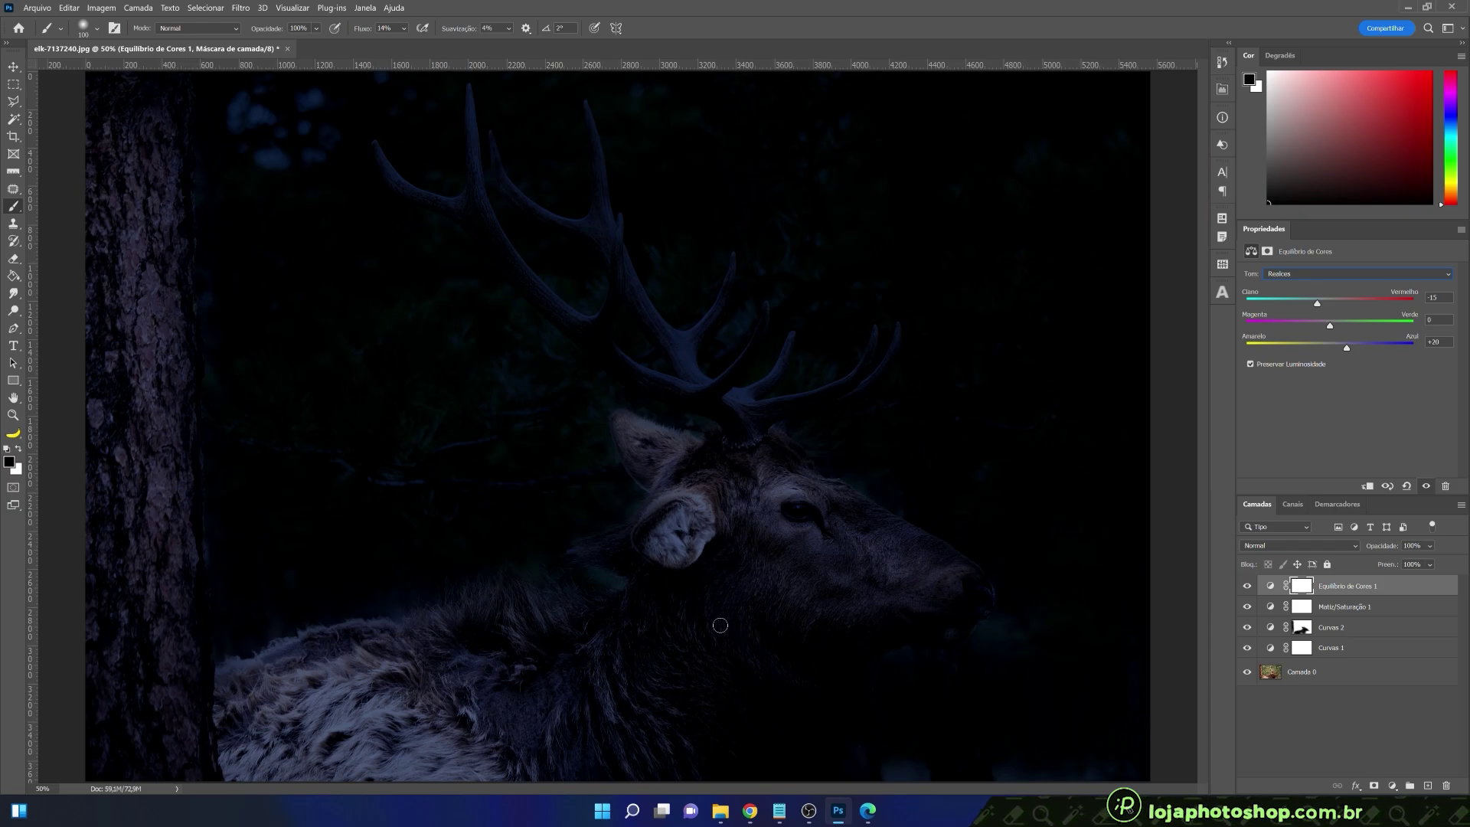
# - Add a brightening Curves adjustment layer on top, with the white point moved to about mid-input and the black point's output raised
pyautogui.click(1392, 786)
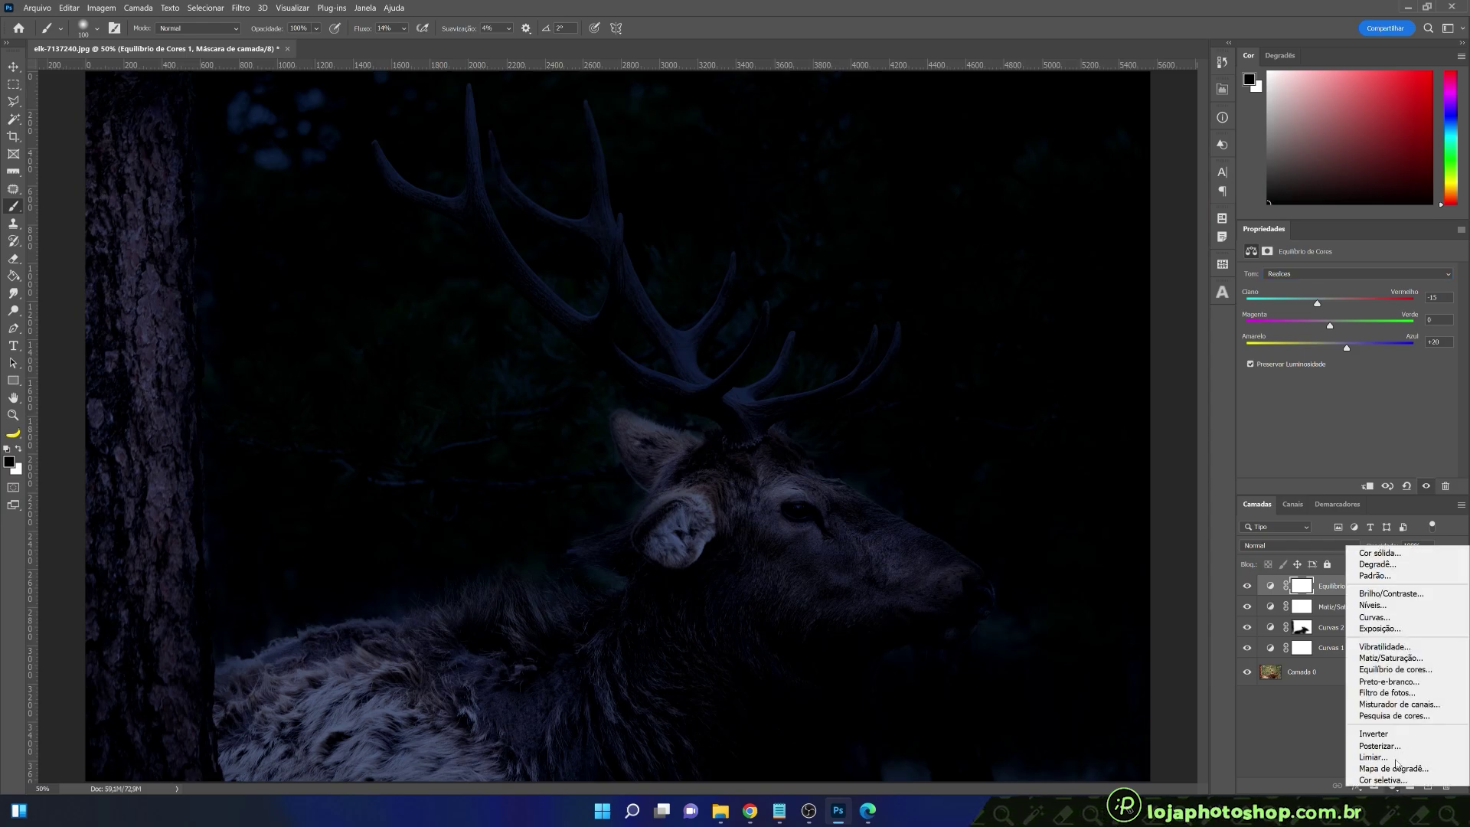
pyautogui.click(1392, 616)
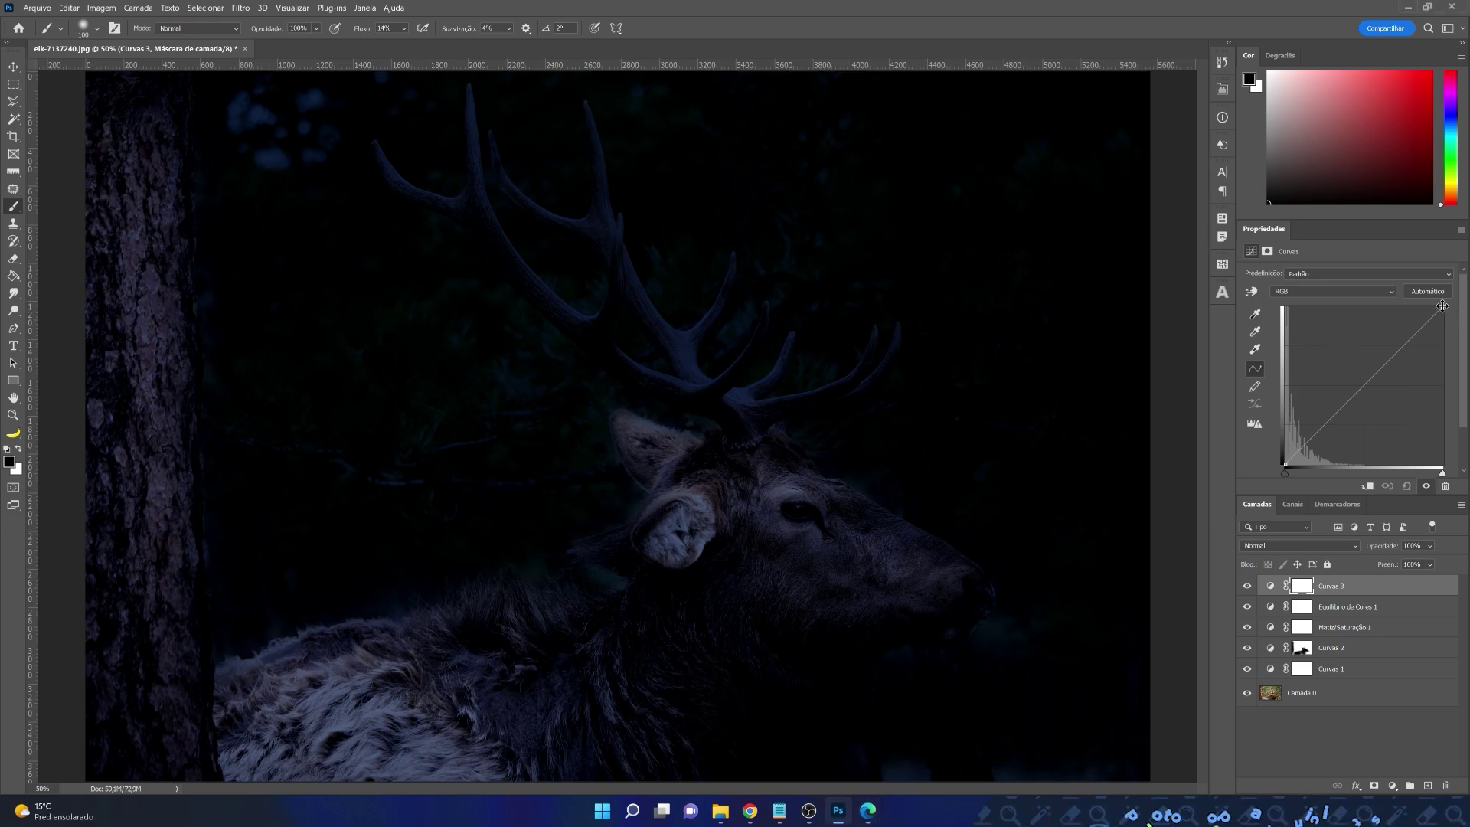
pyautogui.moveTo(1444, 306); pyautogui.dragTo(1365, 306)
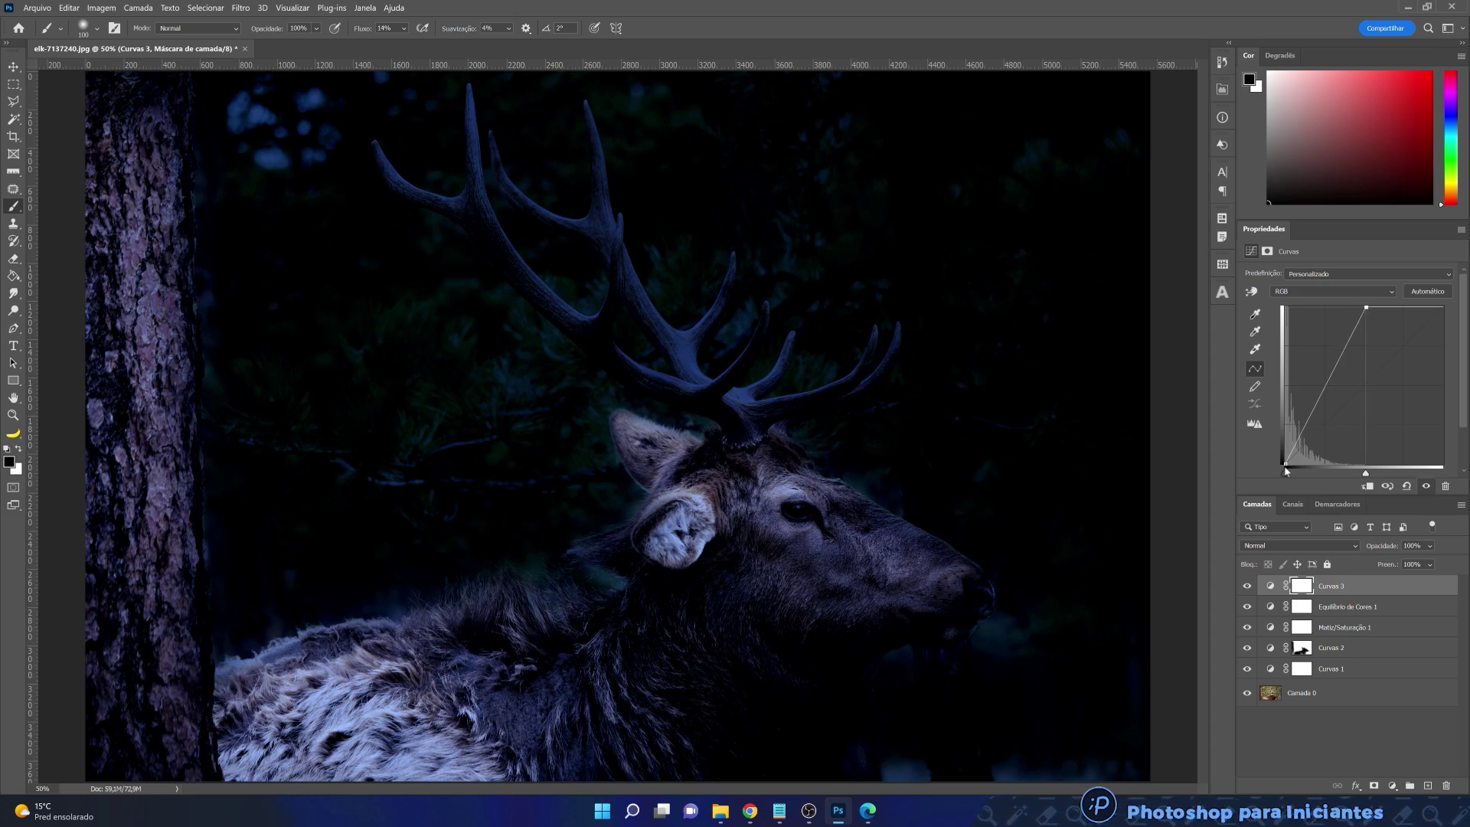
pyautogui.moveTo(1284, 464); pyautogui.dragTo(1269, 443)
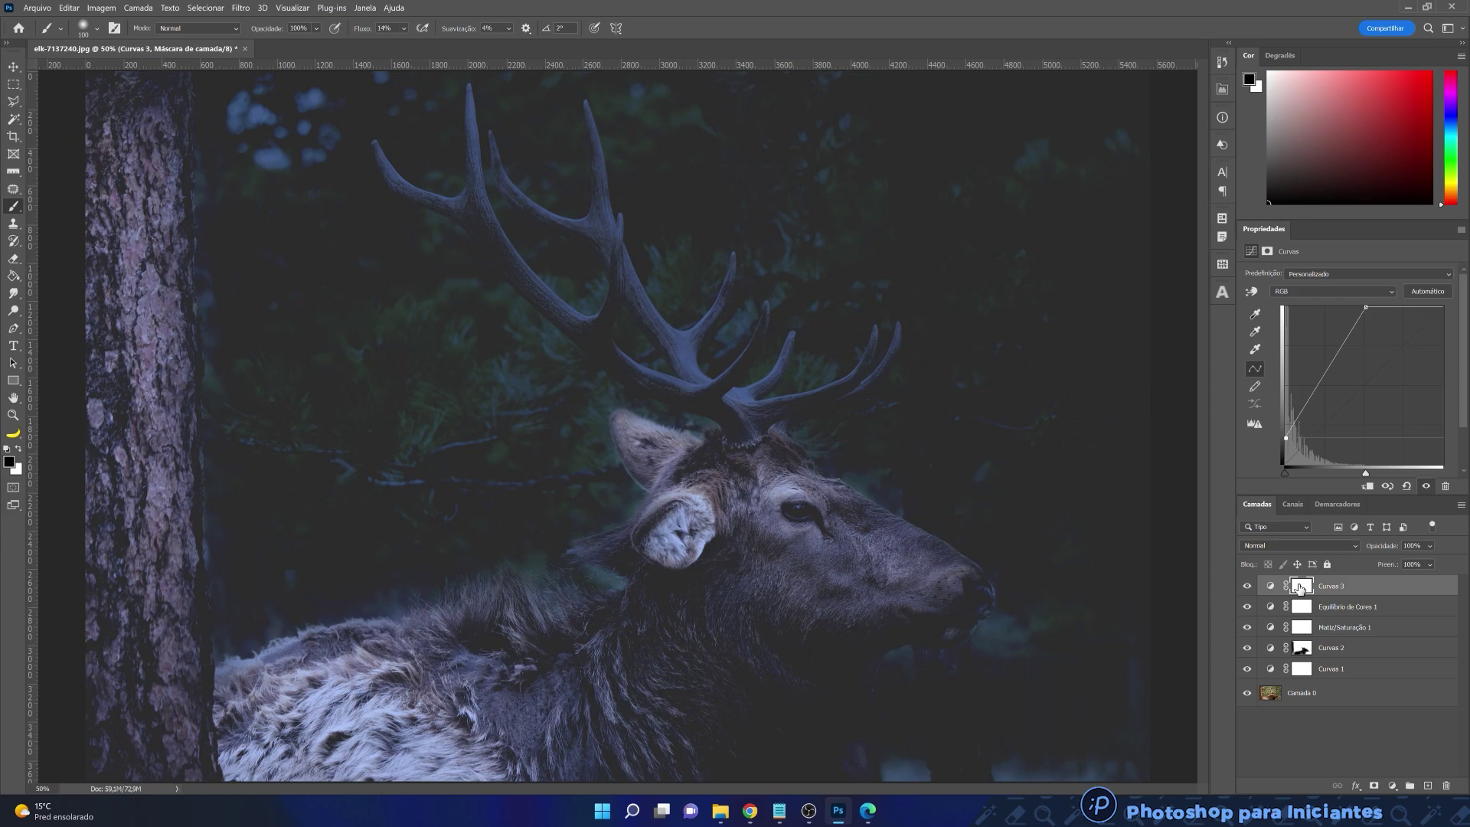
# - Invert the Curvas 3 layer mask to black and switch the brush colour to white
pyautogui.click(1301, 587)
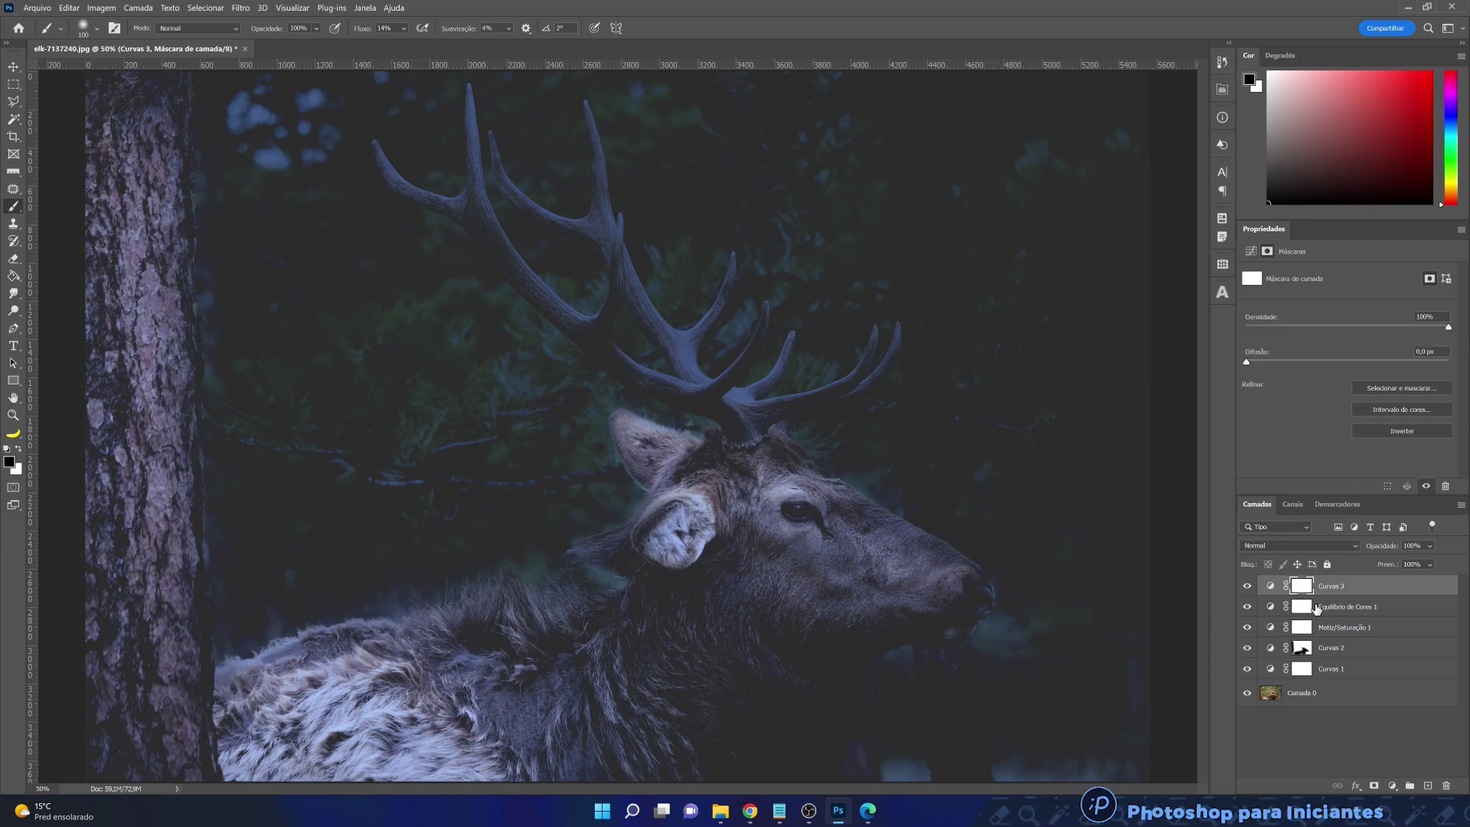
pyautogui.hotkey('ctrl', 'i')
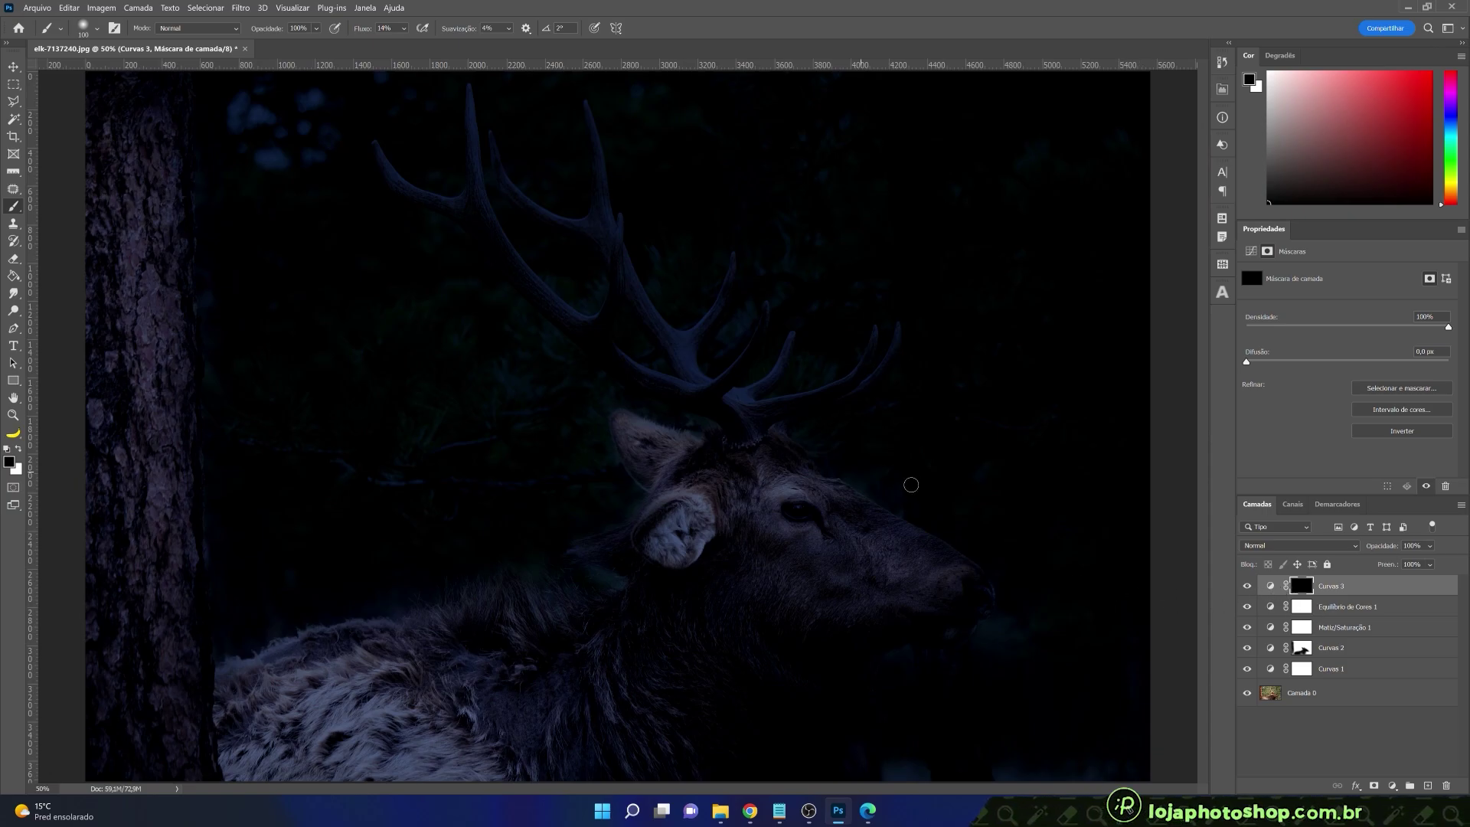
pyautogui.click(19, 449)
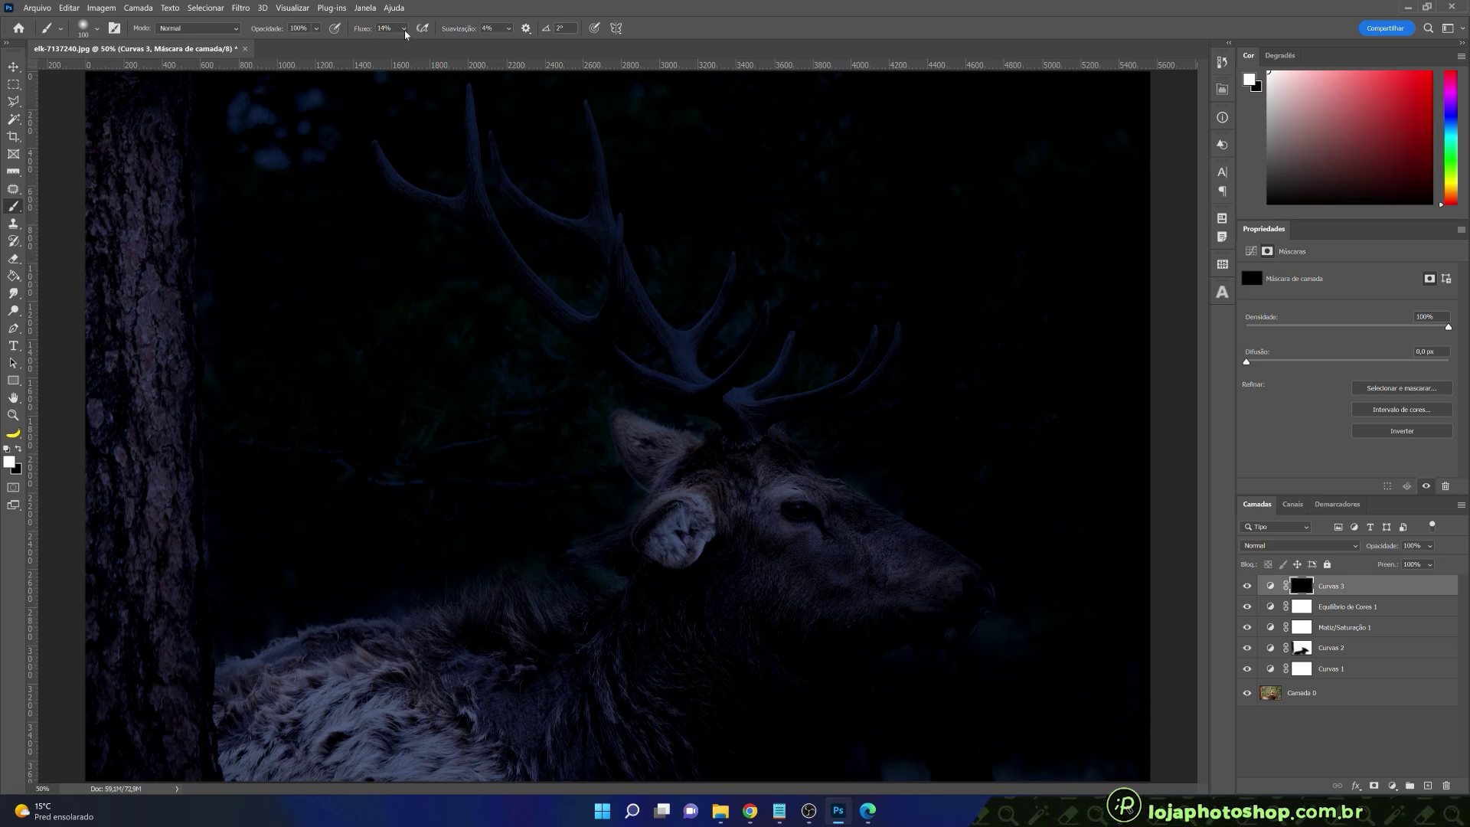
# - Paint white with a large soft brush on the Curvas 3 mask over the elk's back and head, then reduce the brush
pyautogui.press(']')
pyautogui.press(']')
pyautogui.press(']')
pyautogui.press(']')
pyautogui.press(']')
pyautogui.press(']')
pyautogui.press(']')
pyautogui.press(']')
pyautogui.press(']')
pyautogui.press(']')
pyautogui.moveTo(297, 691)
pyautogui.mouseDown()
pyautogui.moveTo(258, 712)
pyautogui.moveTo(360, 686)
pyautogui.moveTo(359, 665)
pyautogui.moveTo(556, 651)
pyautogui.moveTo(614, 613)
pyautogui.moveTo(549, 619)
pyautogui.moveTo(585, 601)
pyautogui.moveTo(594, 616)
pyautogui.moveTo(496, 643)
pyautogui.moveTo(642, 608)
pyautogui.moveTo(674, 507)
pyautogui.moveTo(714, 486)
pyautogui.moveTo(804, 498)
pyautogui.moveTo(786, 489)
pyautogui.moveTo(915, 549)
pyautogui.moveTo(801, 536)
pyautogui.moveTo(859, 526)
pyautogui.moveTo(779, 467)
pyautogui.moveTo(698, 483)
pyautogui.moveTo(659, 456)
pyautogui.mouseUp()
pyautogui.press('[')
pyautogui.press('[')
pyautogui.press('[')
pyautogui.press('[')
pyautogui.press('[')
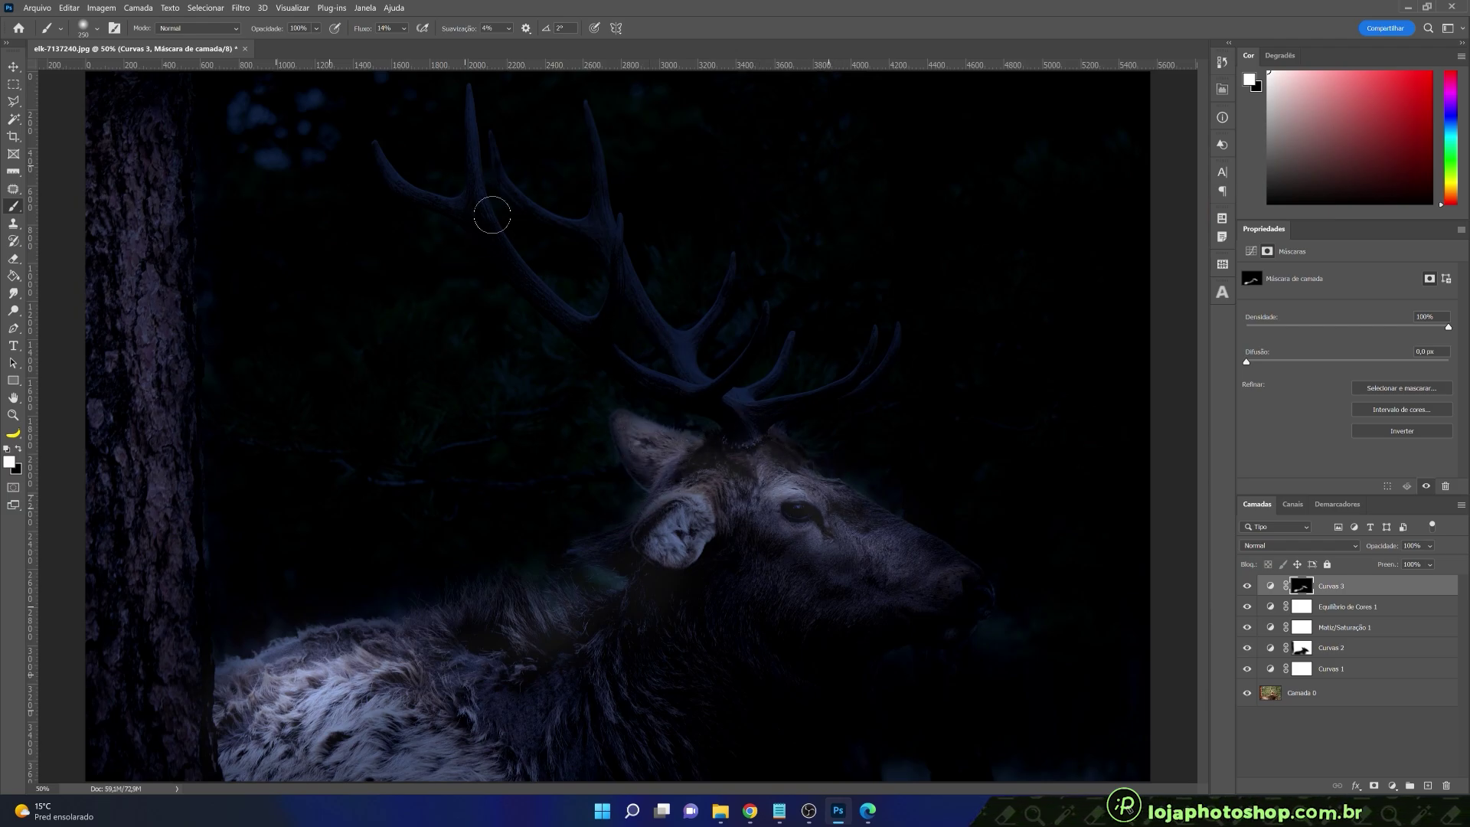
# - Brighten the elk's ears, forehead, neck and jaw by painting white on the Curvas 3 mask with varying brush sizes
pyautogui.press(']')
pyautogui.moveTo(729, 456)
pyautogui.mouseDown()
pyautogui.moveTo(665, 519)
pyautogui.moveTo(723, 490)
pyautogui.moveTo(708, 499)
pyautogui.moveTo(749, 524)
pyautogui.mouseUp()
pyautogui.press('[')
pyautogui.press('[')
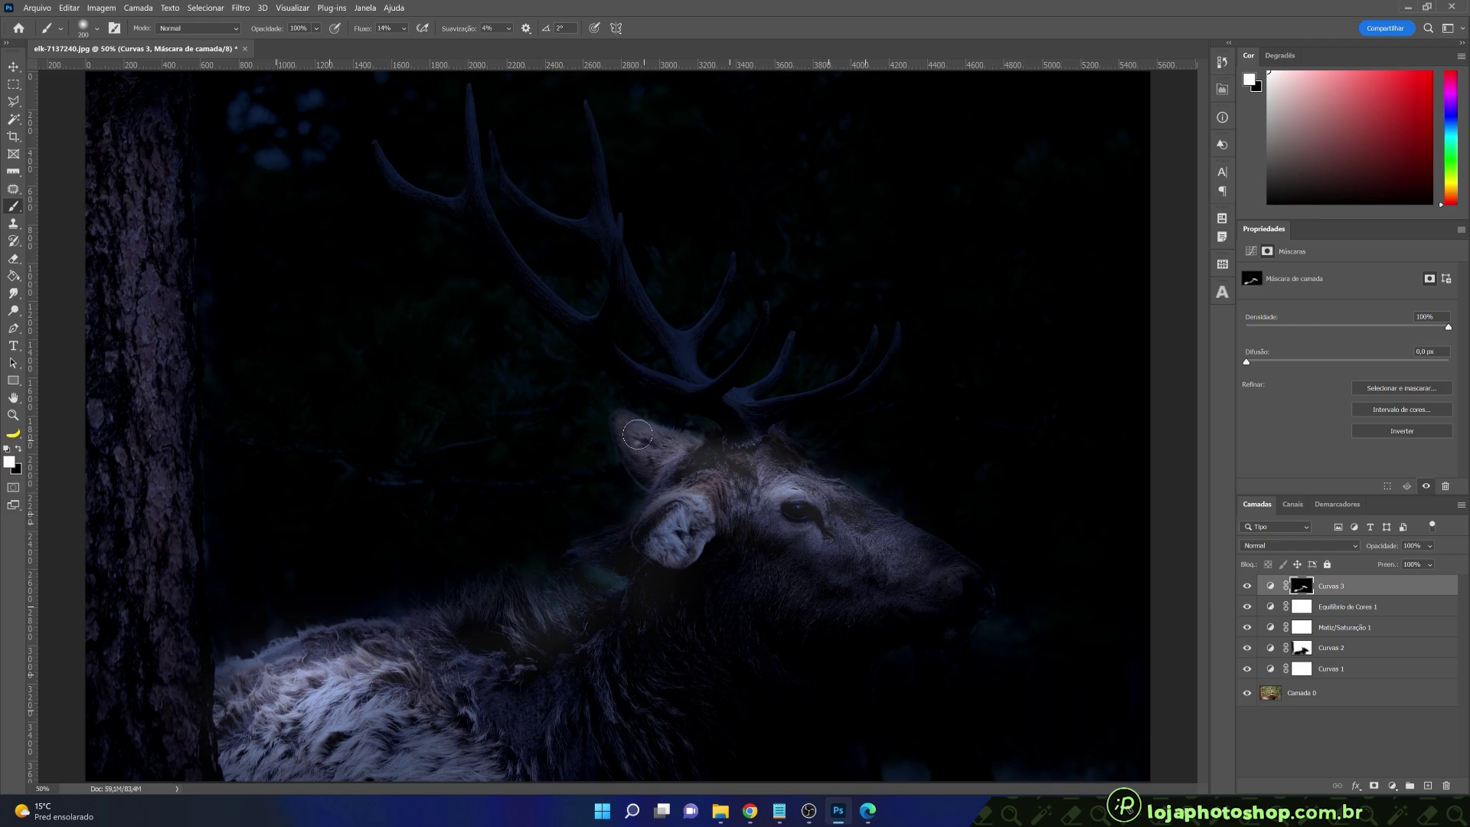
pyautogui.moveTo(640, 434); pyautogui.dragTo(714, 459)
pyautogui.press(']')
pyautogui.moveTo(842, 500); pyautogui.dragTo(800, 463)
pyautogui.moveTo(630, 556)
pyautogui.mouseDown()
pyautogui.moveTo(620, 541)
pyautogui.moveTo(649, 573)
pyautogui.moveTo(607, 613)
pyautogui.moveTo(374, 656)
pyautogui.moveTo(388, 656)
pyautogui.mouseUp()
pyautogui.press(']')
pyautogui.press(']')
pyautogui.press(']')
pyautogui.press(']')
pyautogui.press(']')
pyautogui.moveTo(775, 548); pyautogui.dragTo(938, 567)
pyautogui.press('[')
pyautogui.press('[')
pyautogui.press('[')
pyautogui.press('[')
pyautogui.press('[')
pyautogui.press('[')
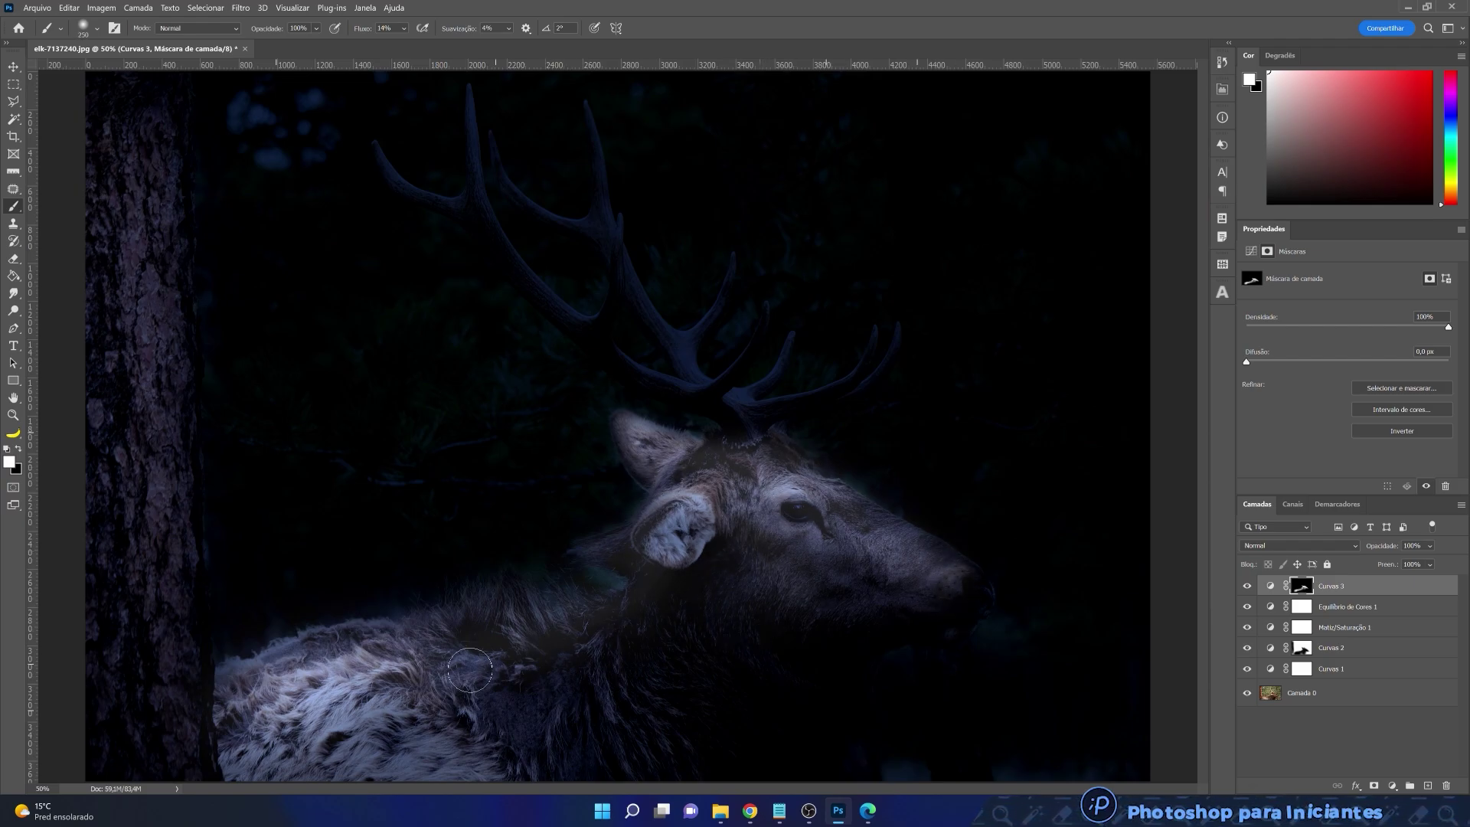
# - Paint black on the Curvas 3 mask below the elk's ear to darken the upper neck
pyautogui.press('x')
pyautogui.press(']')
pyautogui.moveTo(696, 584); pyautogui.dragTo(657, 585)
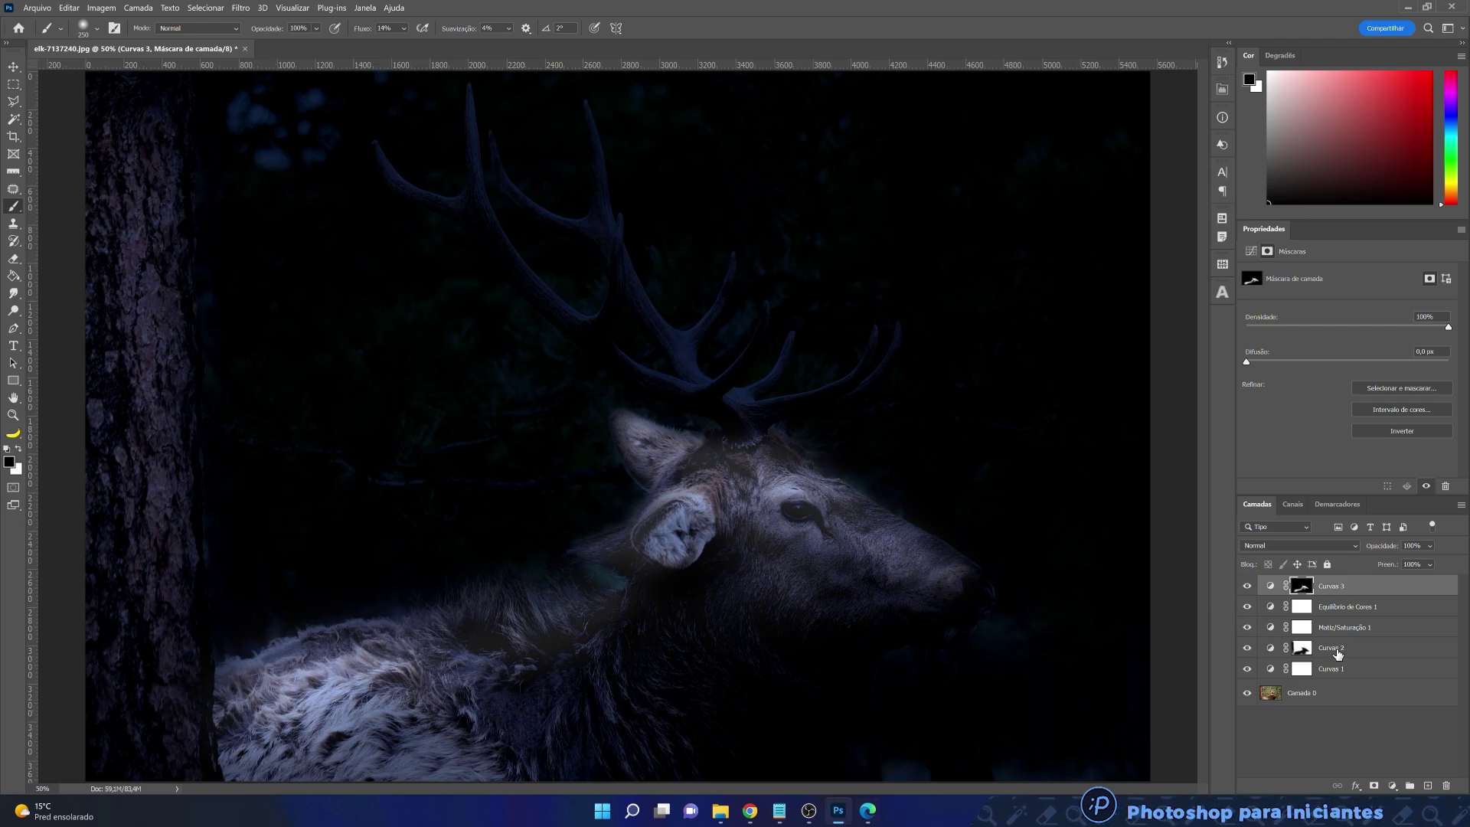
# - Lower the Curvas 2 layer's opacity to 43% and compare the image with that layer hidden and shown
pyautogui.click(1327, 652)
pyautogui.click(1247, 650)
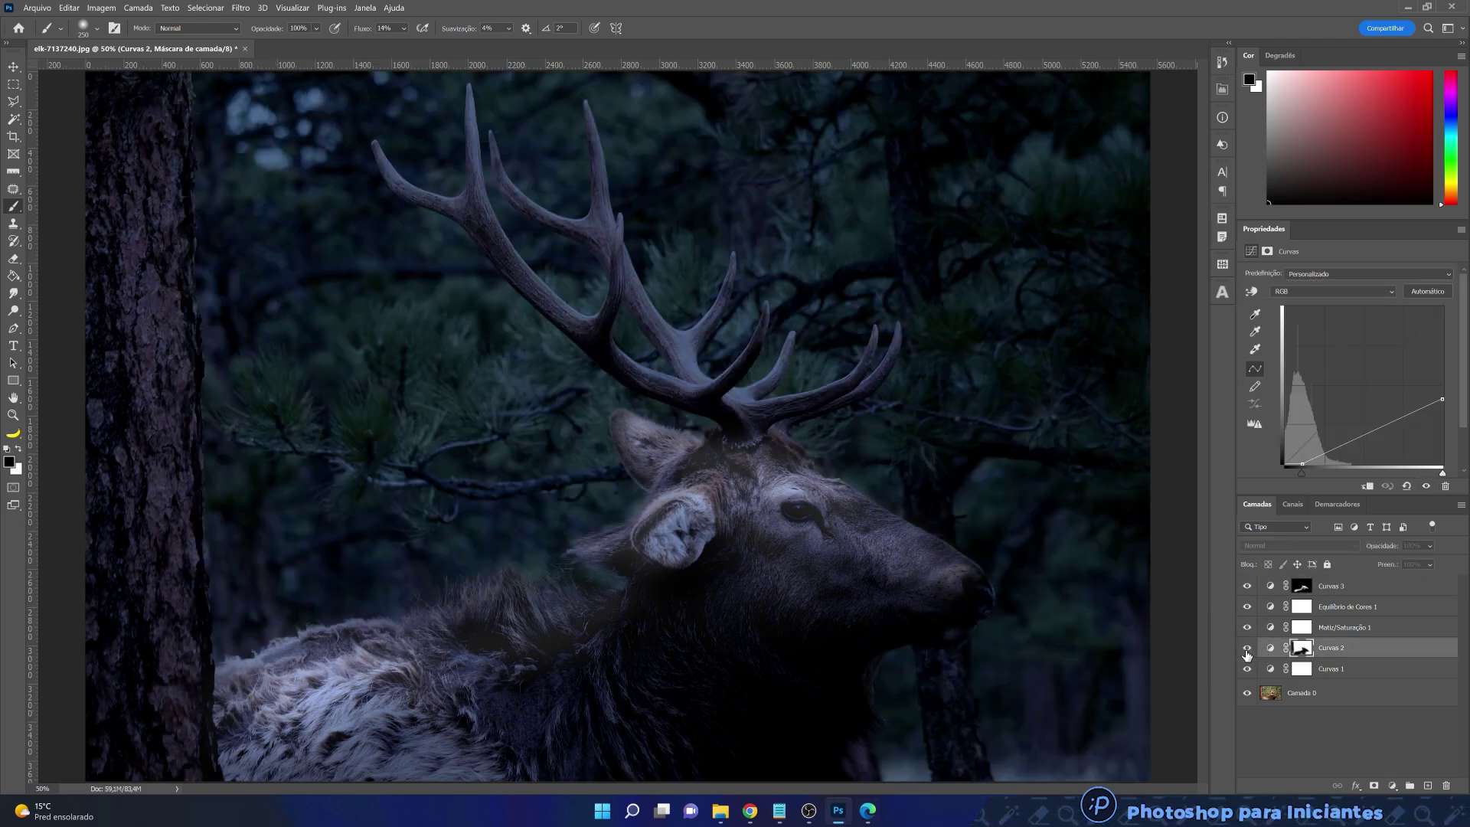
pyautogui.click(1246, 649)
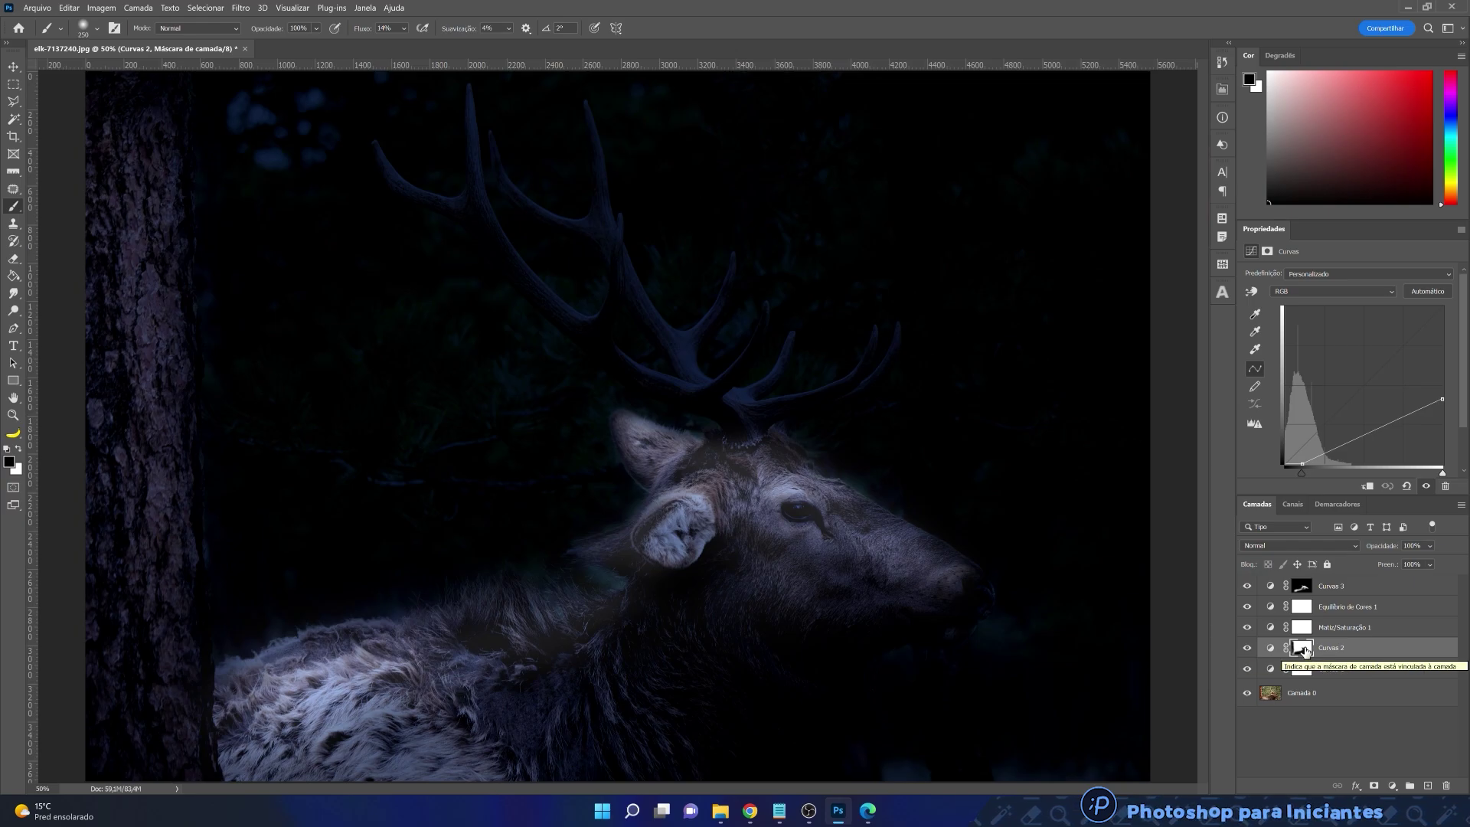
pyautogui.click(1427, 564)
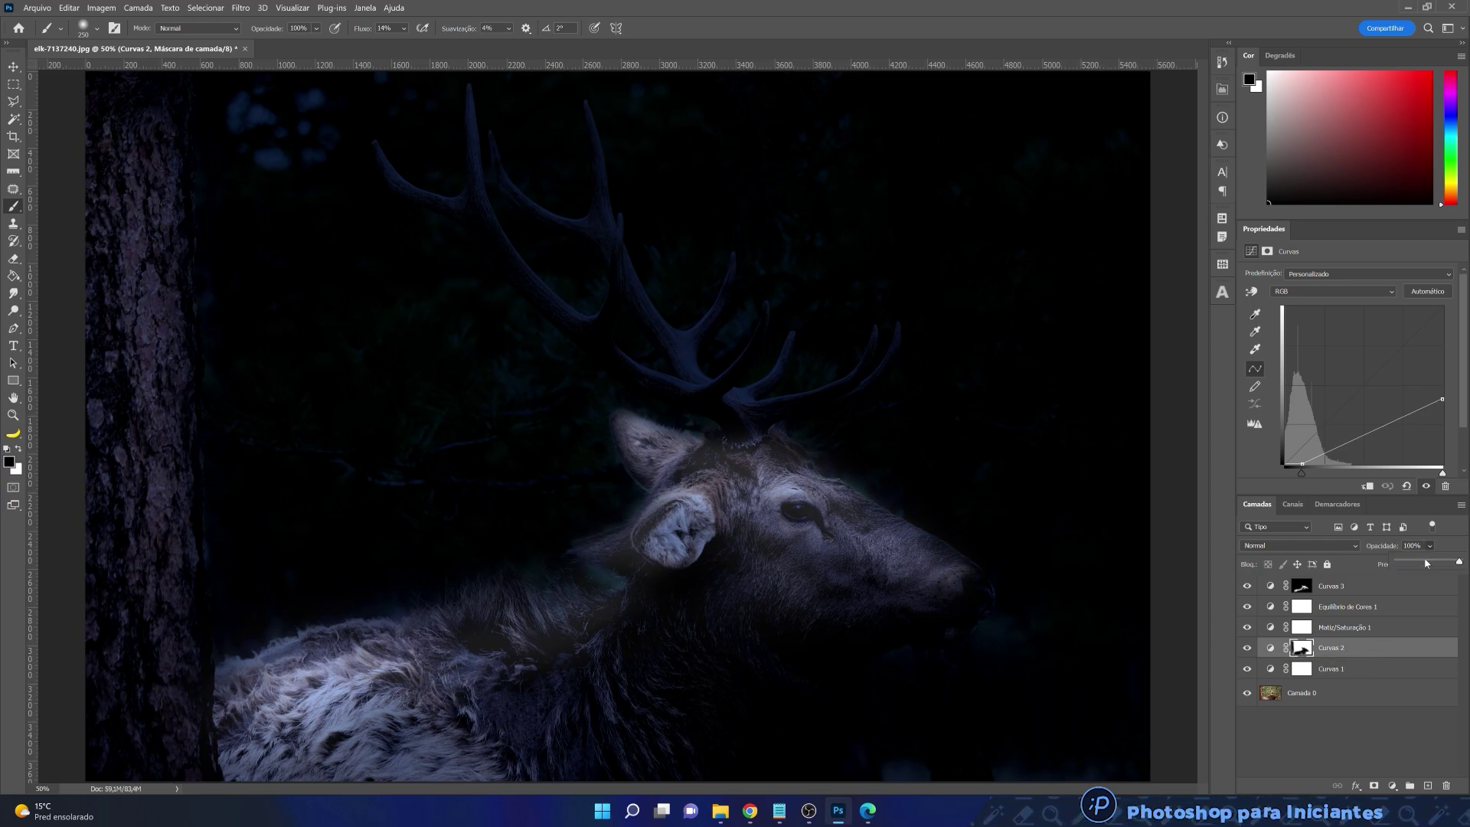
pyautogui.click(1430, 563)
pyautogui.click(1414, 563)
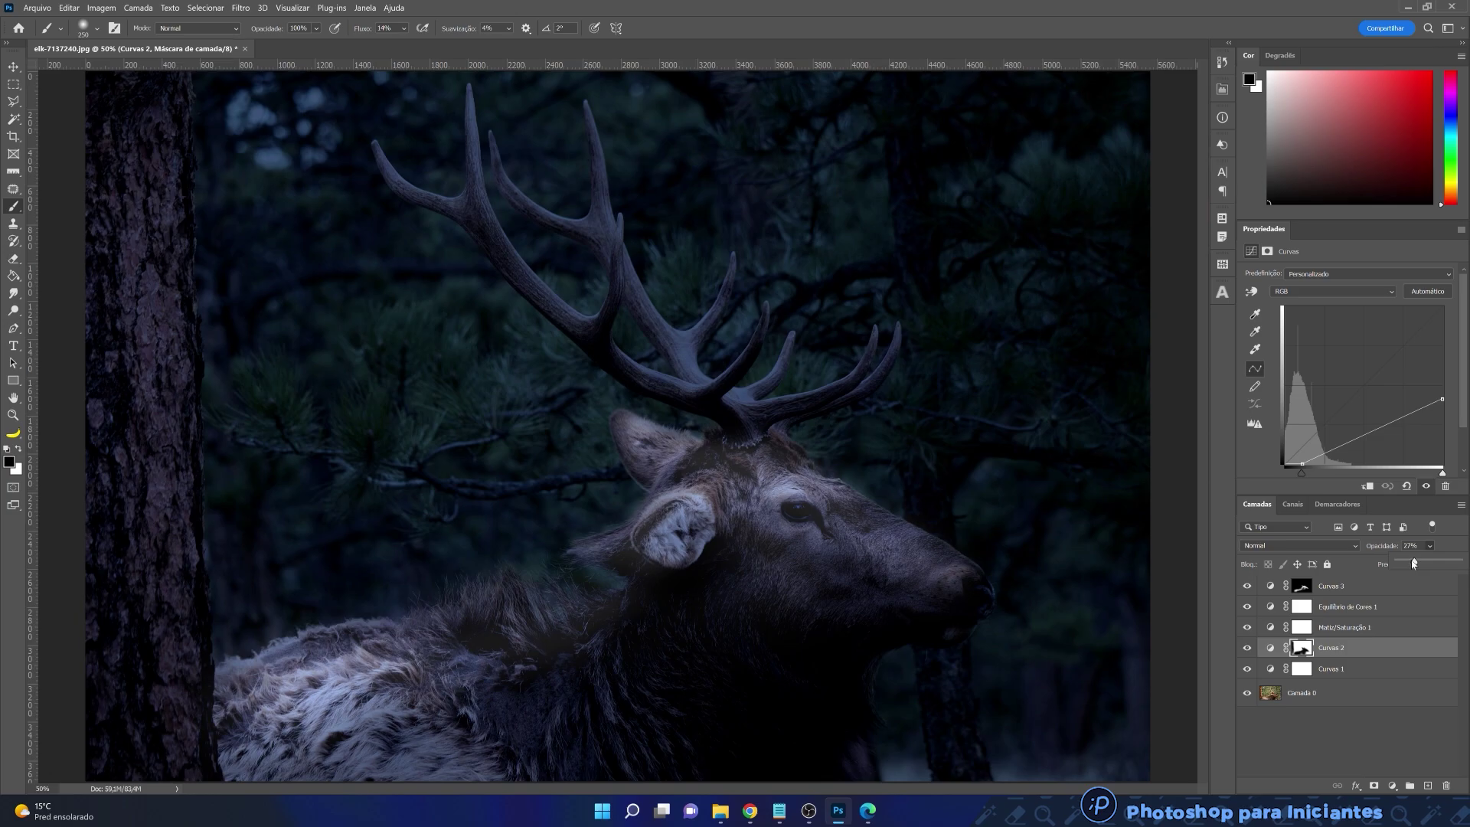
pyautogui.click(1429, 563)
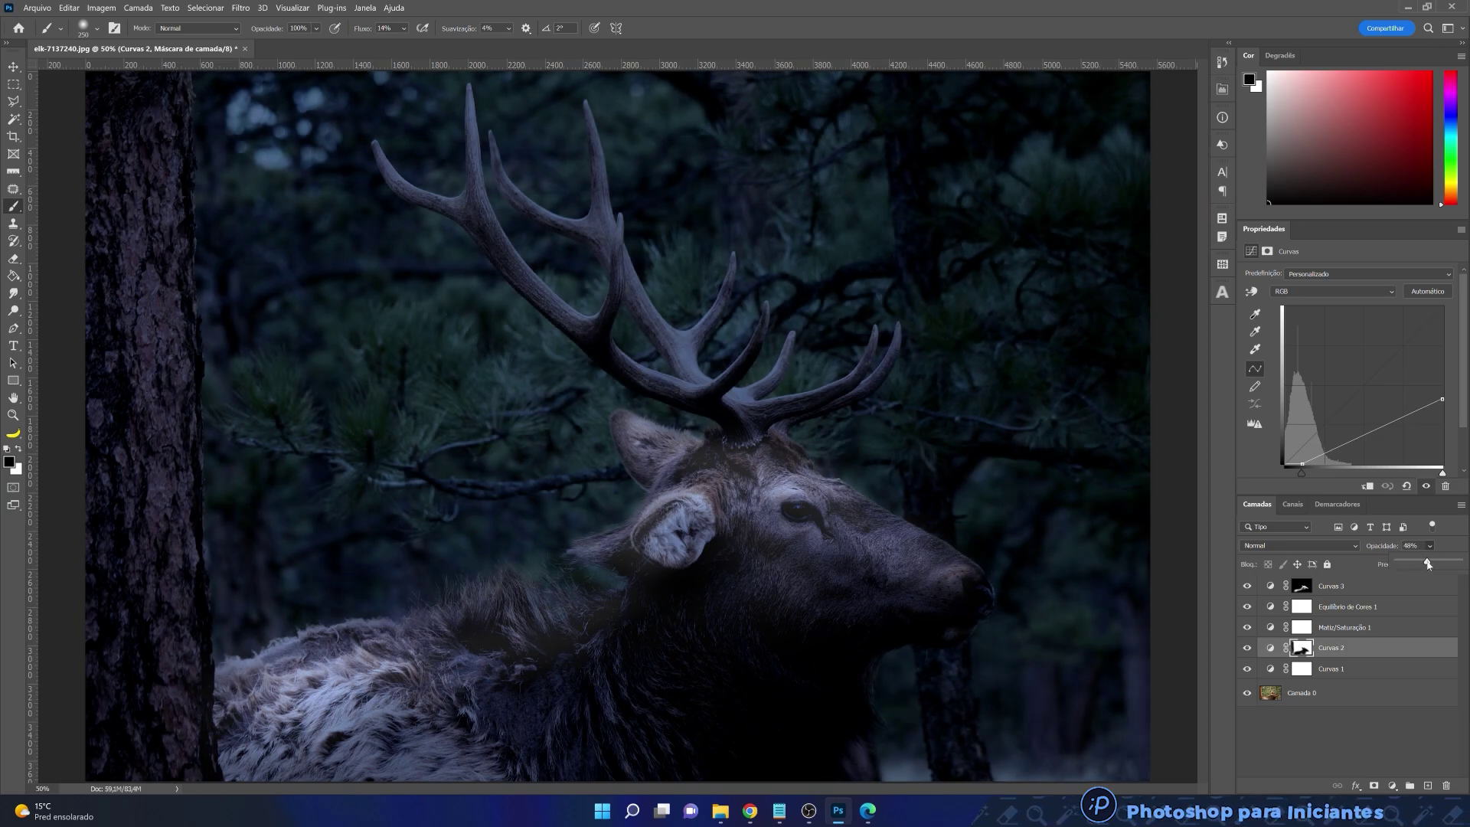
pyautogui.click(1420, 564)
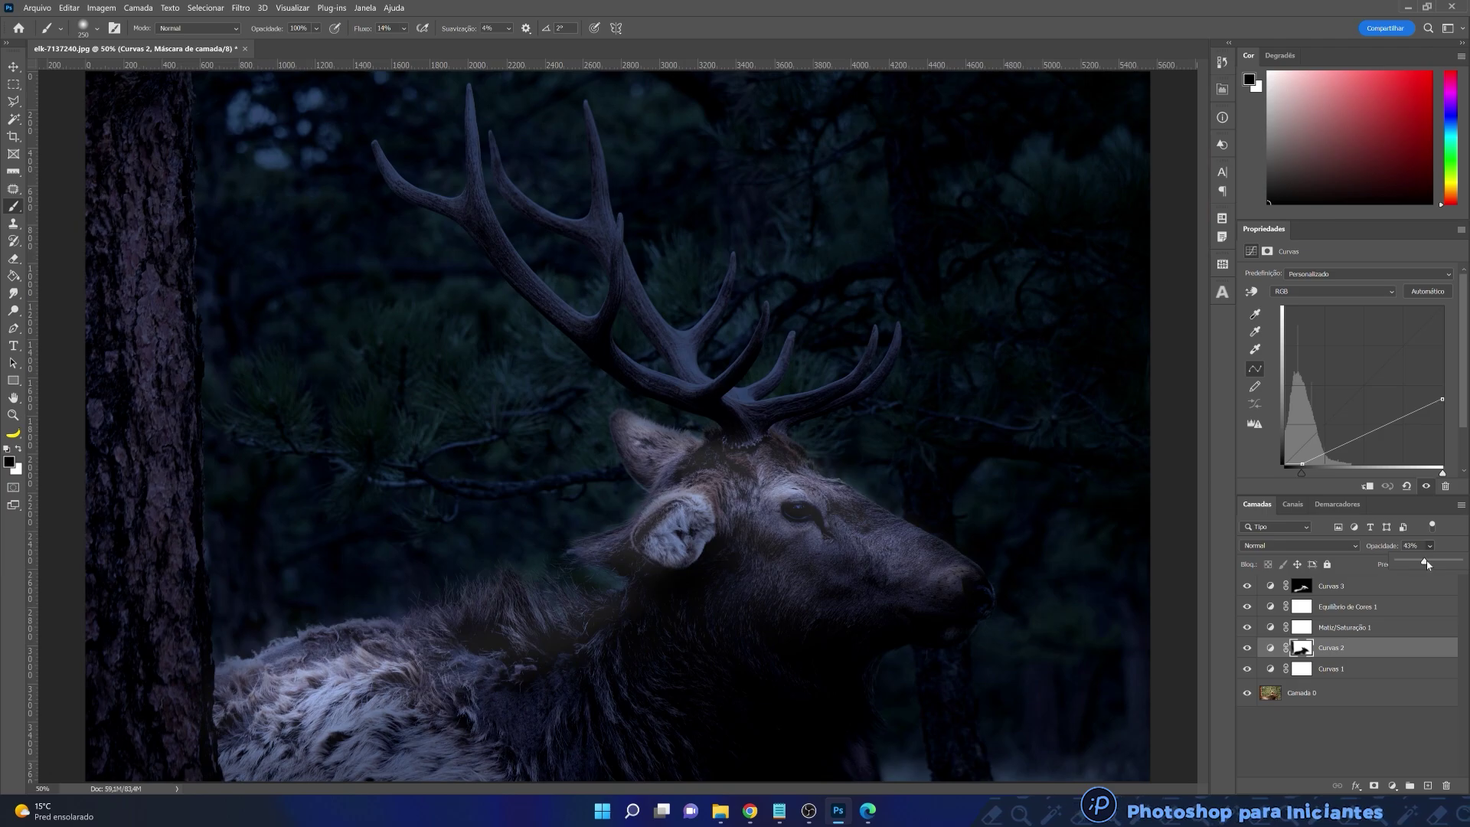
pyautogui.click(1248, 649)
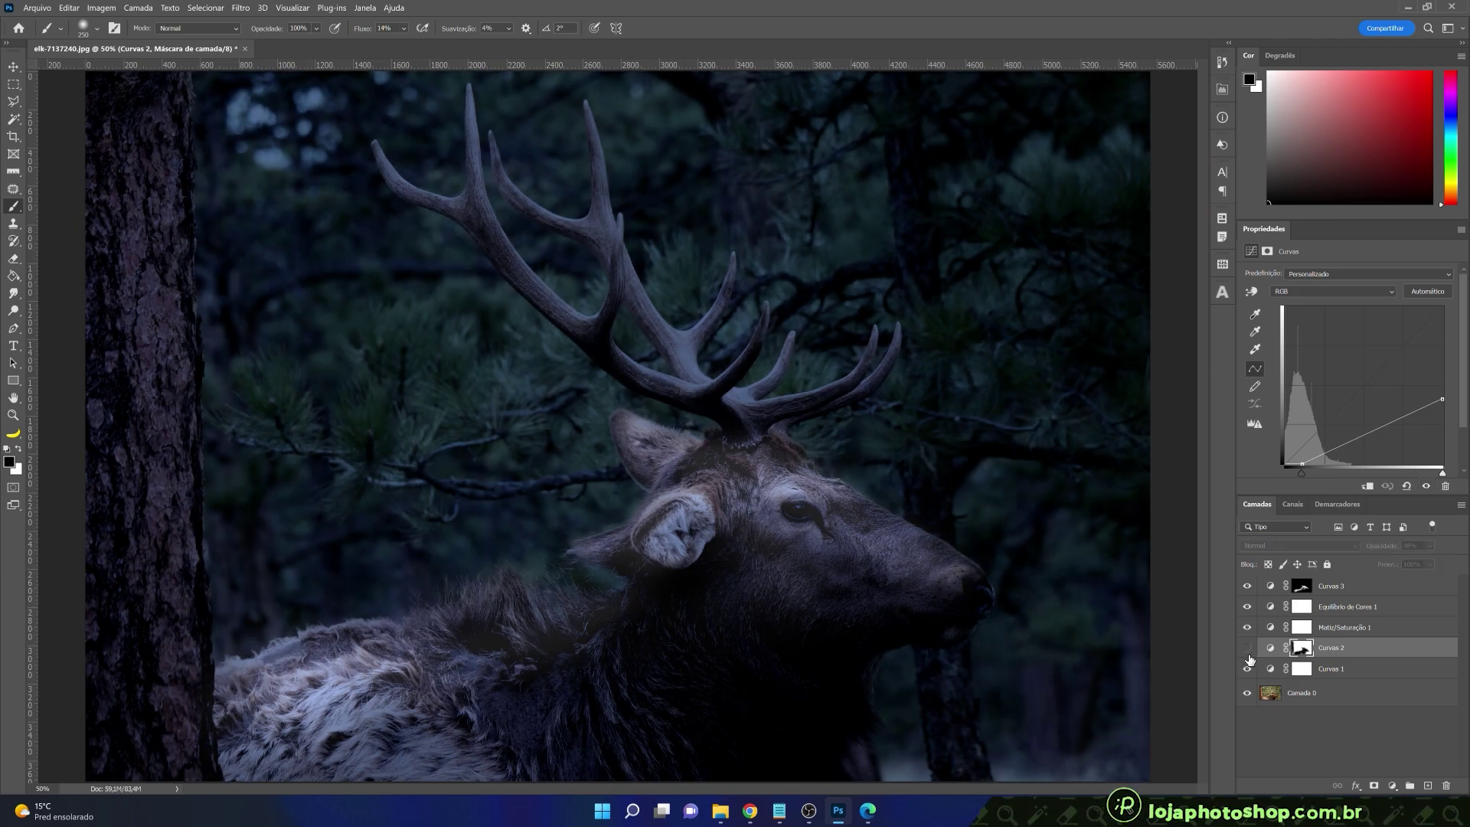
pyautogui.click(1248, 655)
pyautogui.click(1249, 654)
pyautogui.click(1248, 655)
# - Change the Color Balance layer's midtones to -22 toward cyan and +66 toward blue
pyautogui.click(1336, 613)
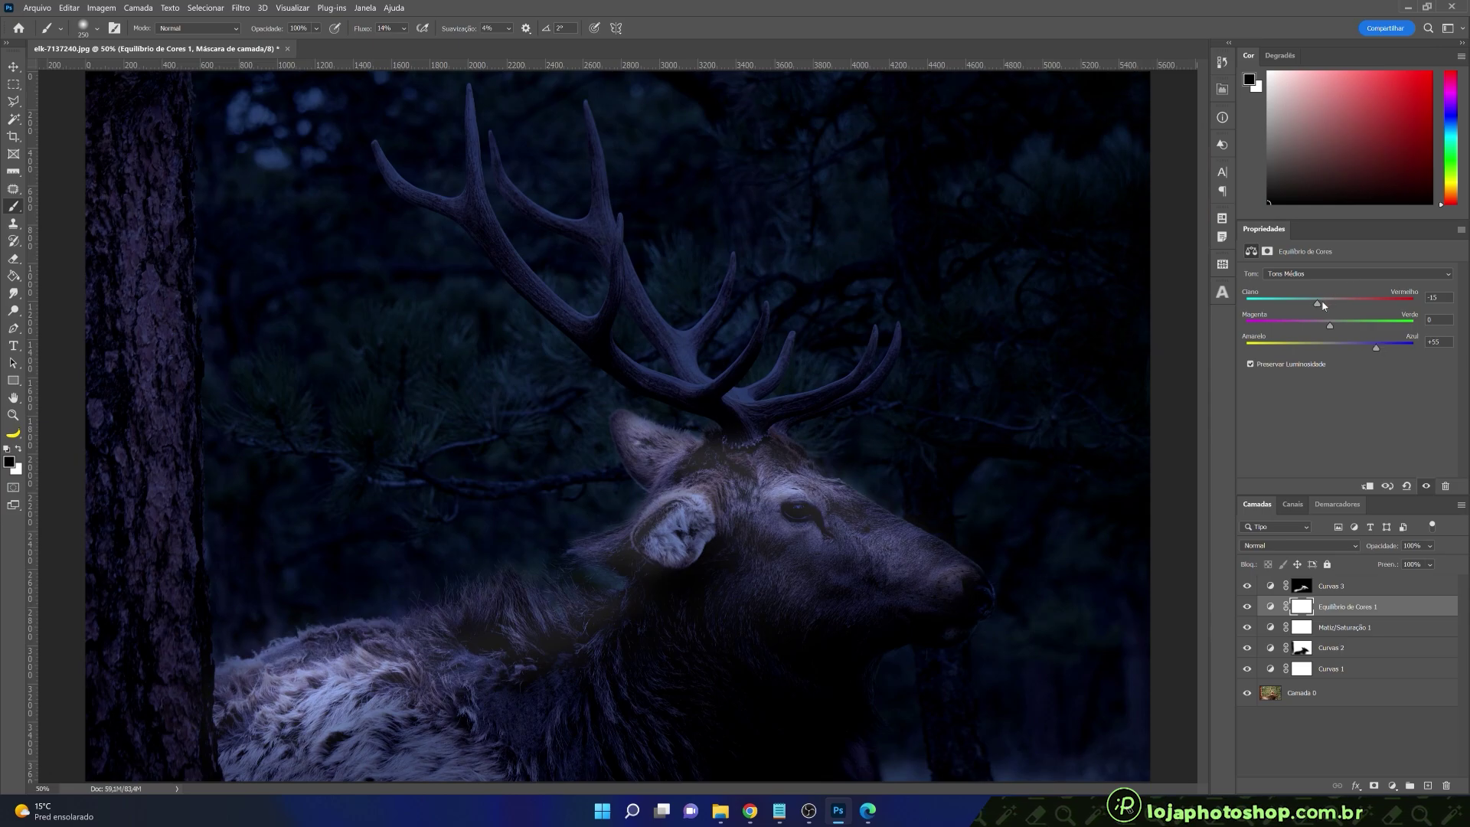
pyautogui.moveTo(1317, 303); pyautogui.dragTo(1309, 305)
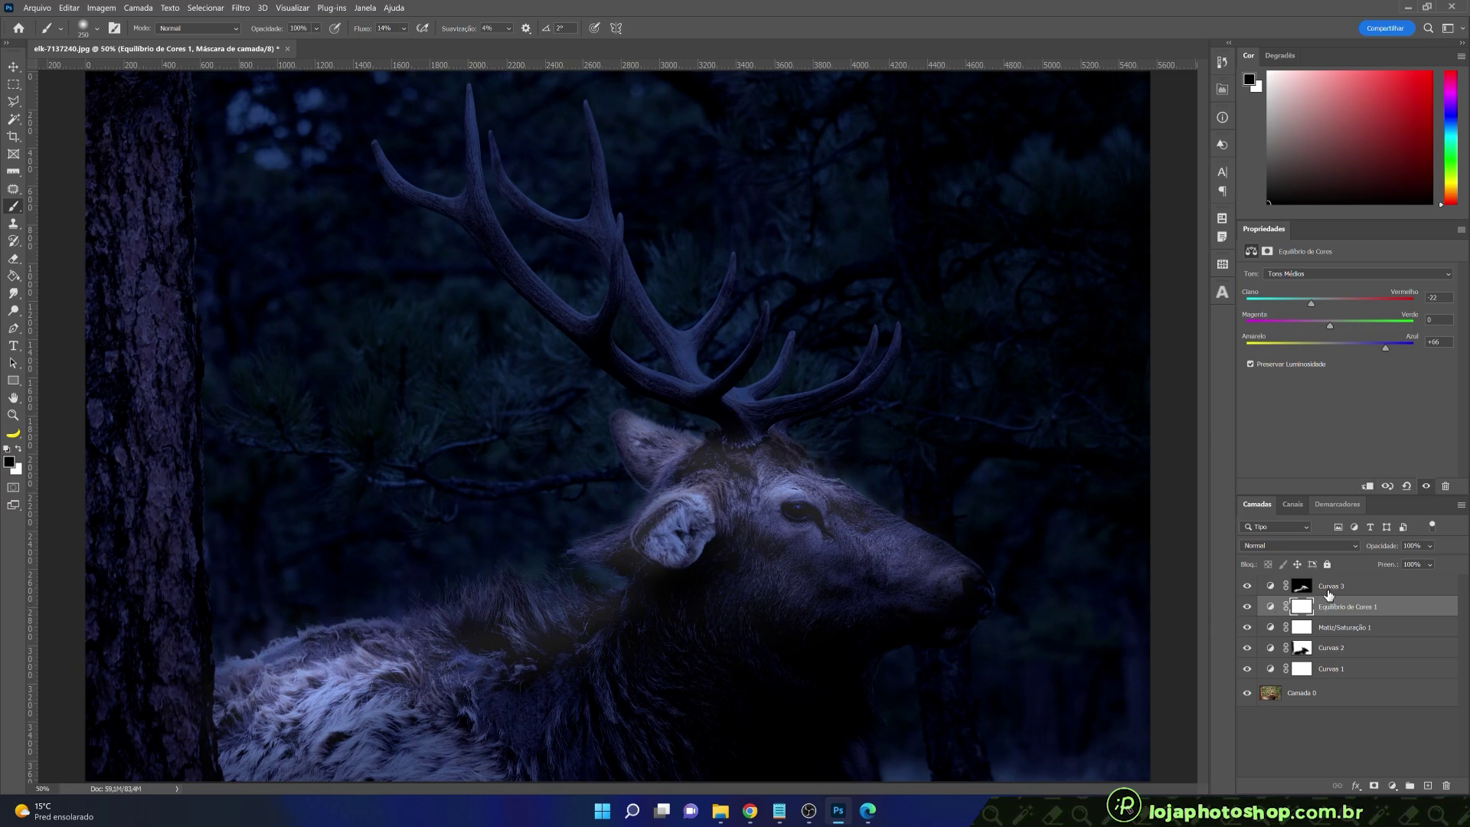
# - Steepen the Curvas 3 curve by lowering the black point's output slightly and moving the white point further toward the shadows
pyautogui.click(1329, 591)
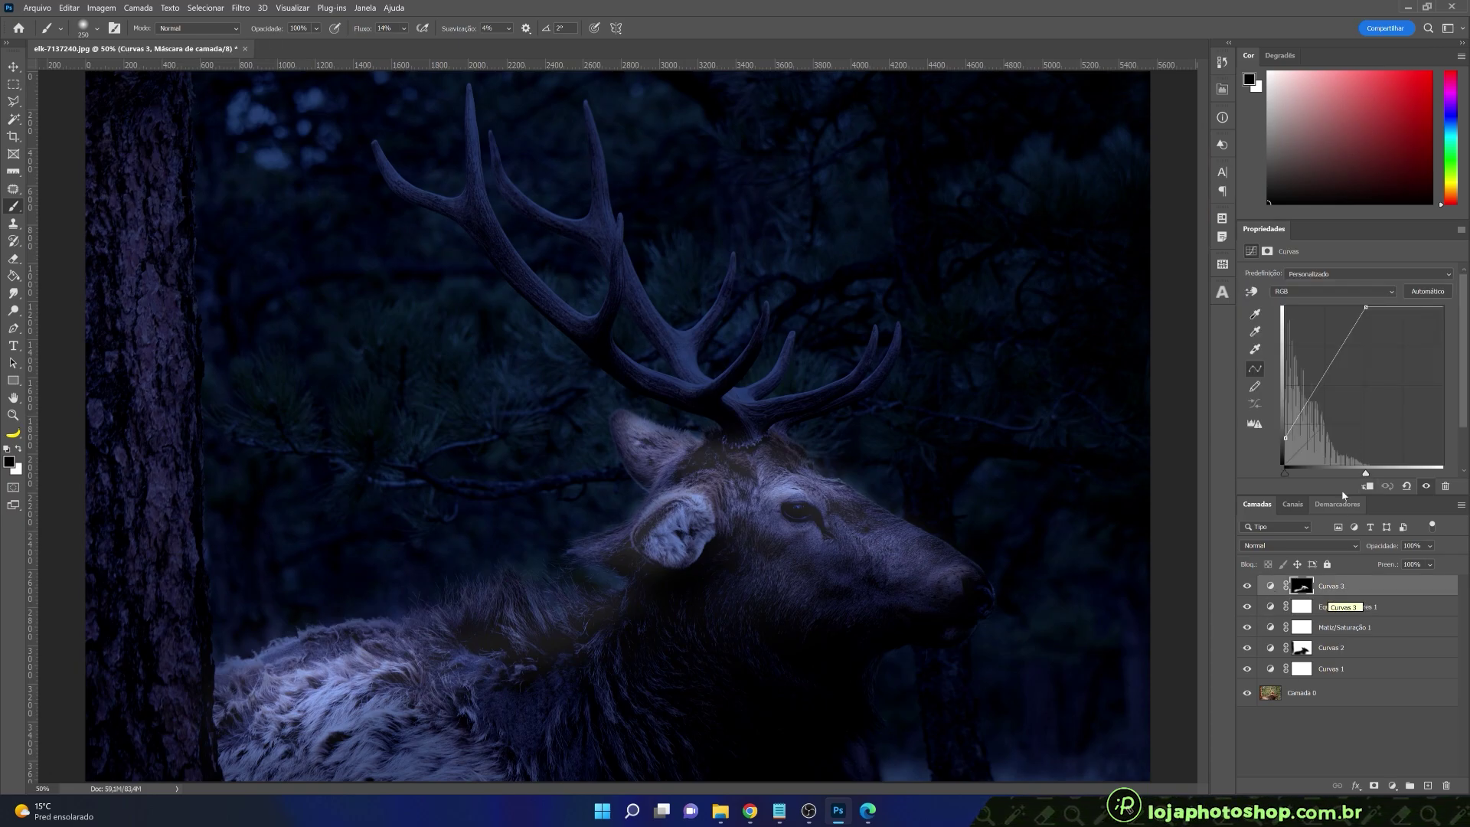
pyautogui.moveTo(1286, 438); pyautogui.dragTo(1286, 443)
pyautogui.moveTo(1366, 307); pyautogui.dragTo(1348, 307)
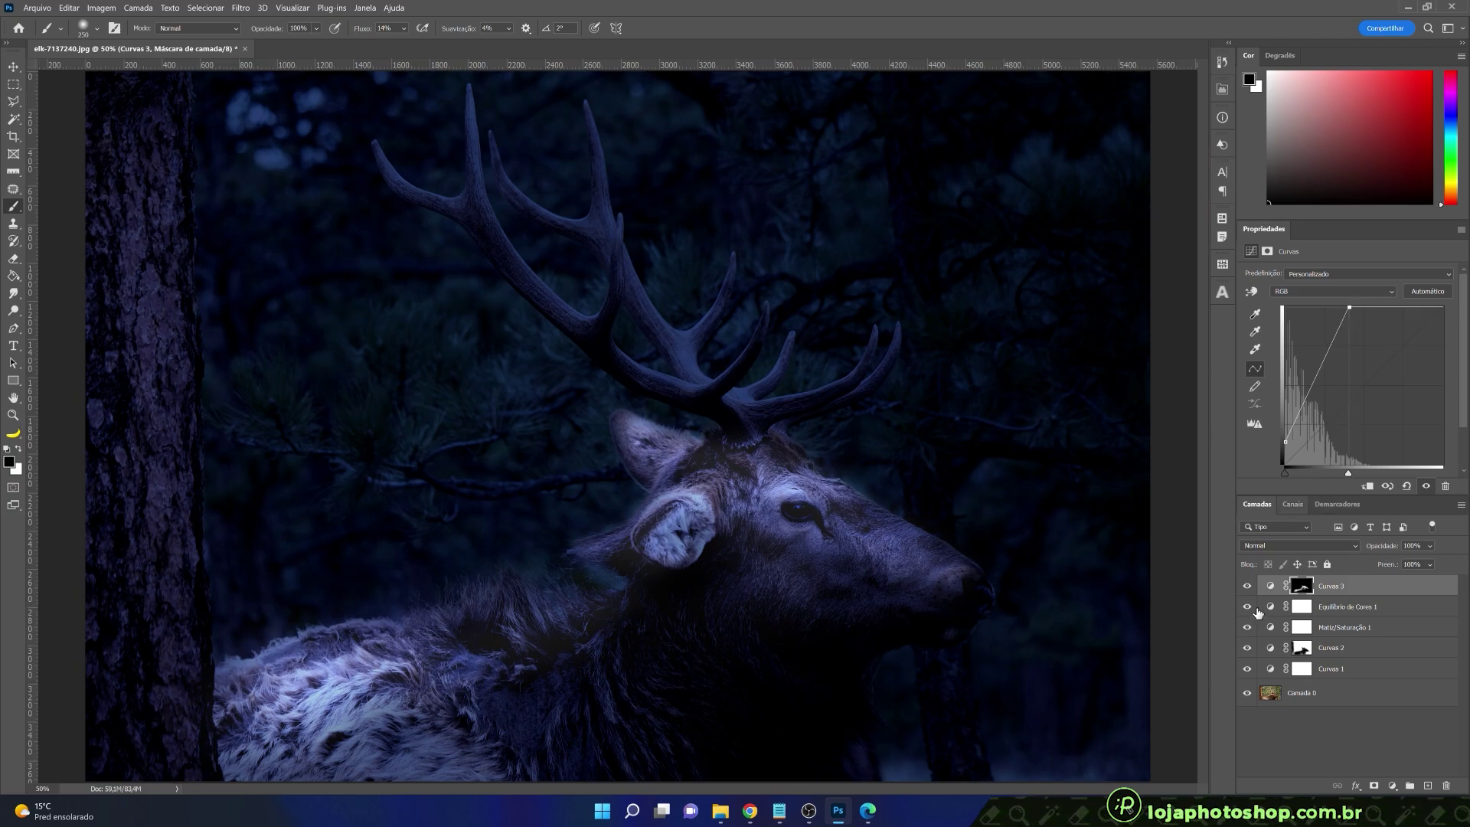
pyautogui.moveTo(1246, 586)
pyautogui.mouseDown()
pyautogui.moveTo(1252, 672)
pyautogui.moveTo(1244, 595)
pyautogui.mouseUp()
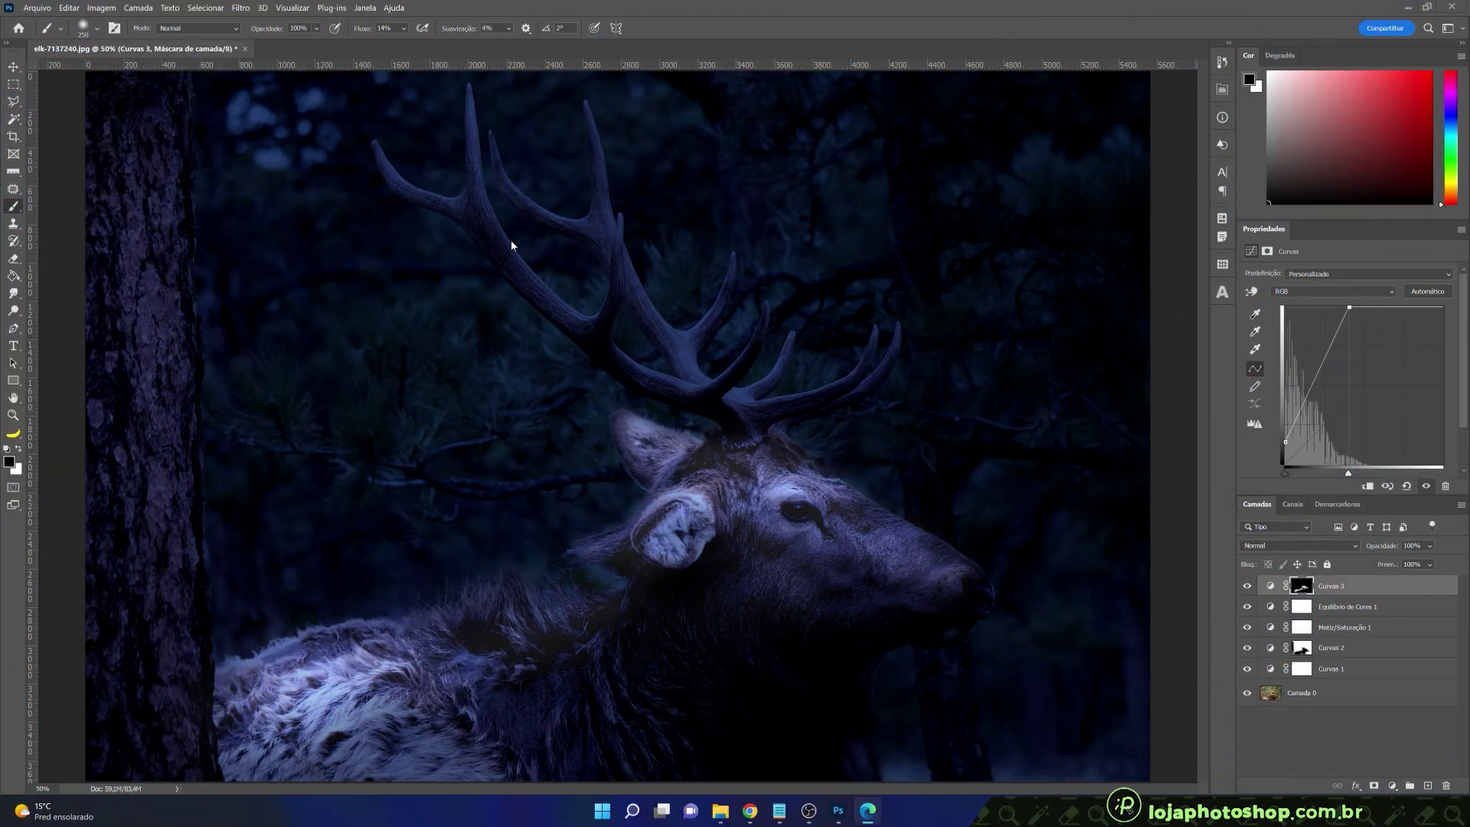
# - Select the Camada 0 photo layer and hide all five adjustment layers above it to expose the original antlers
pyautogui.scroll(3, 715, 383)
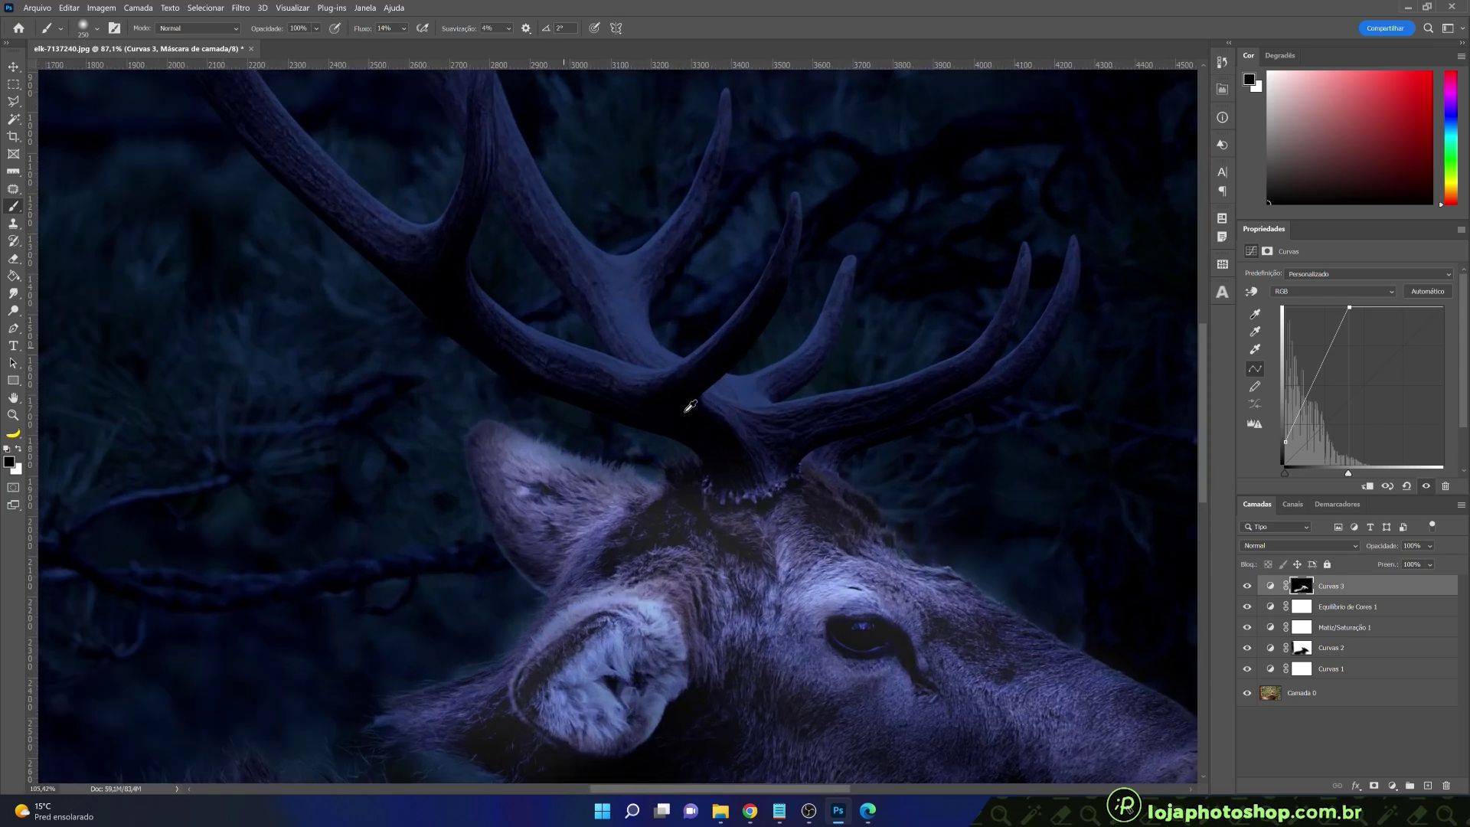
pyautogui.scroll(1, 686, 412)
pyautogui.click(1341, 695)
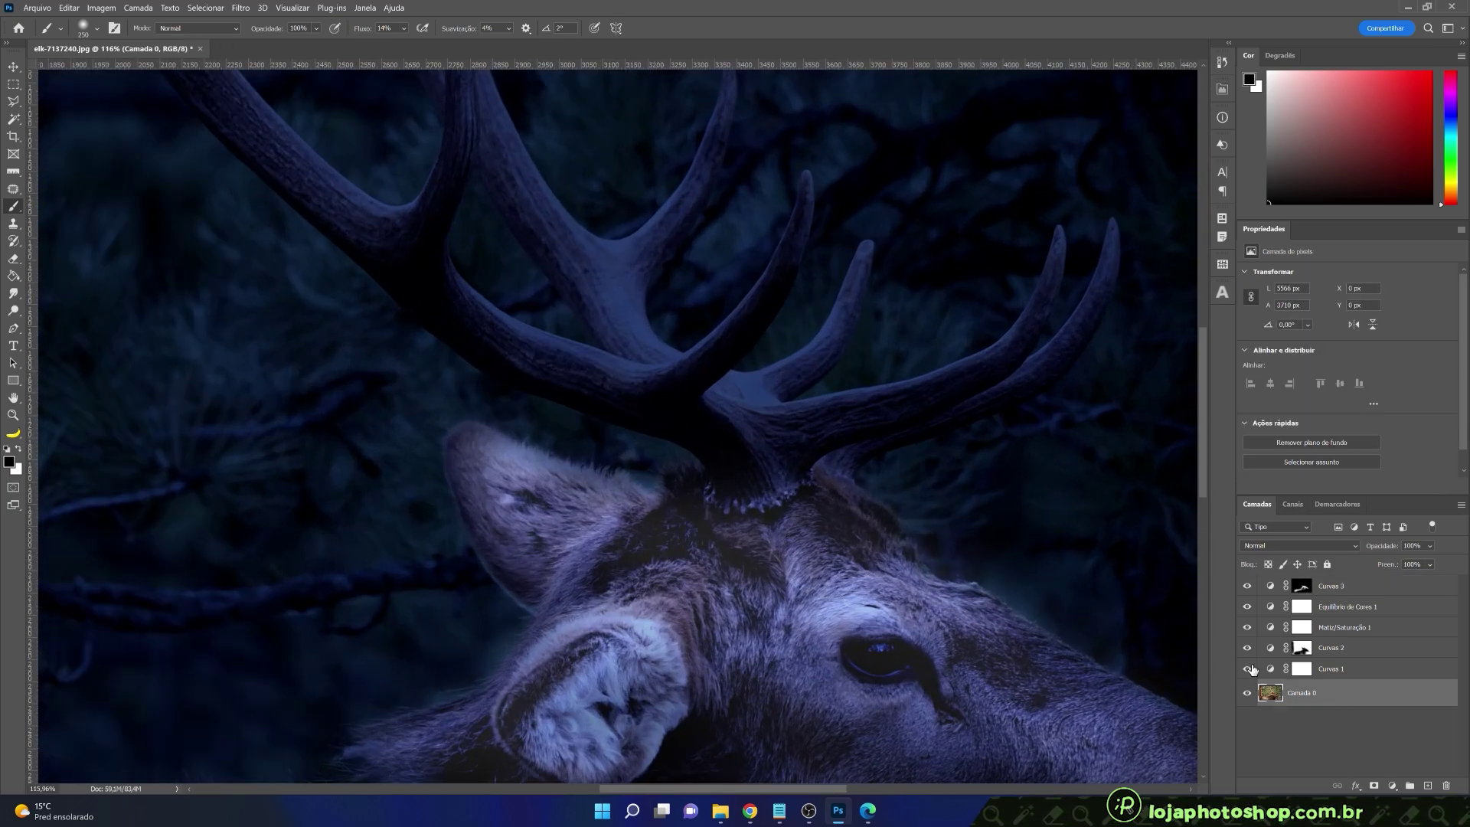
pyautogui.click(1246, 588)
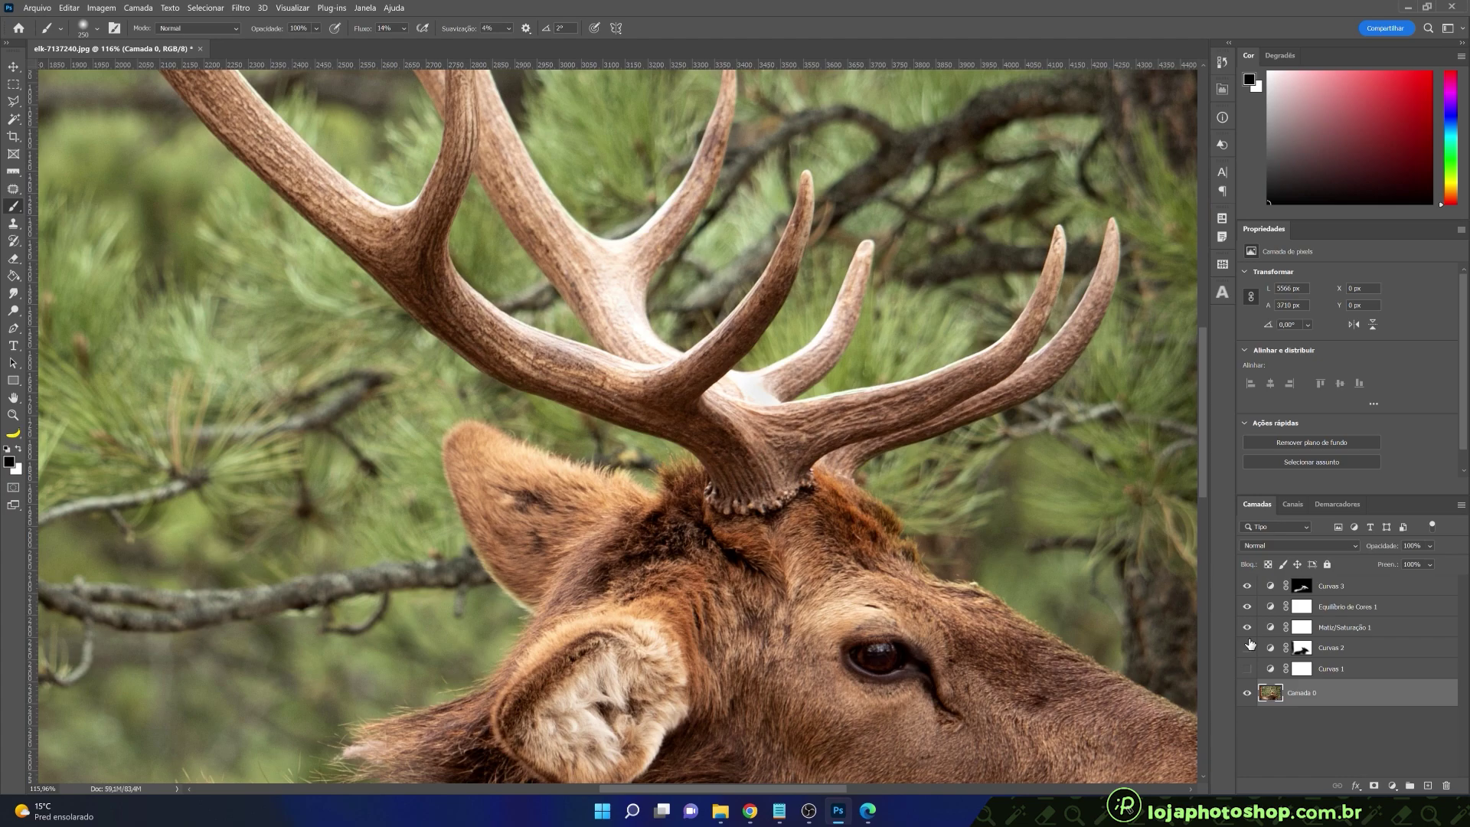
pyautogui.click(1249, 588)
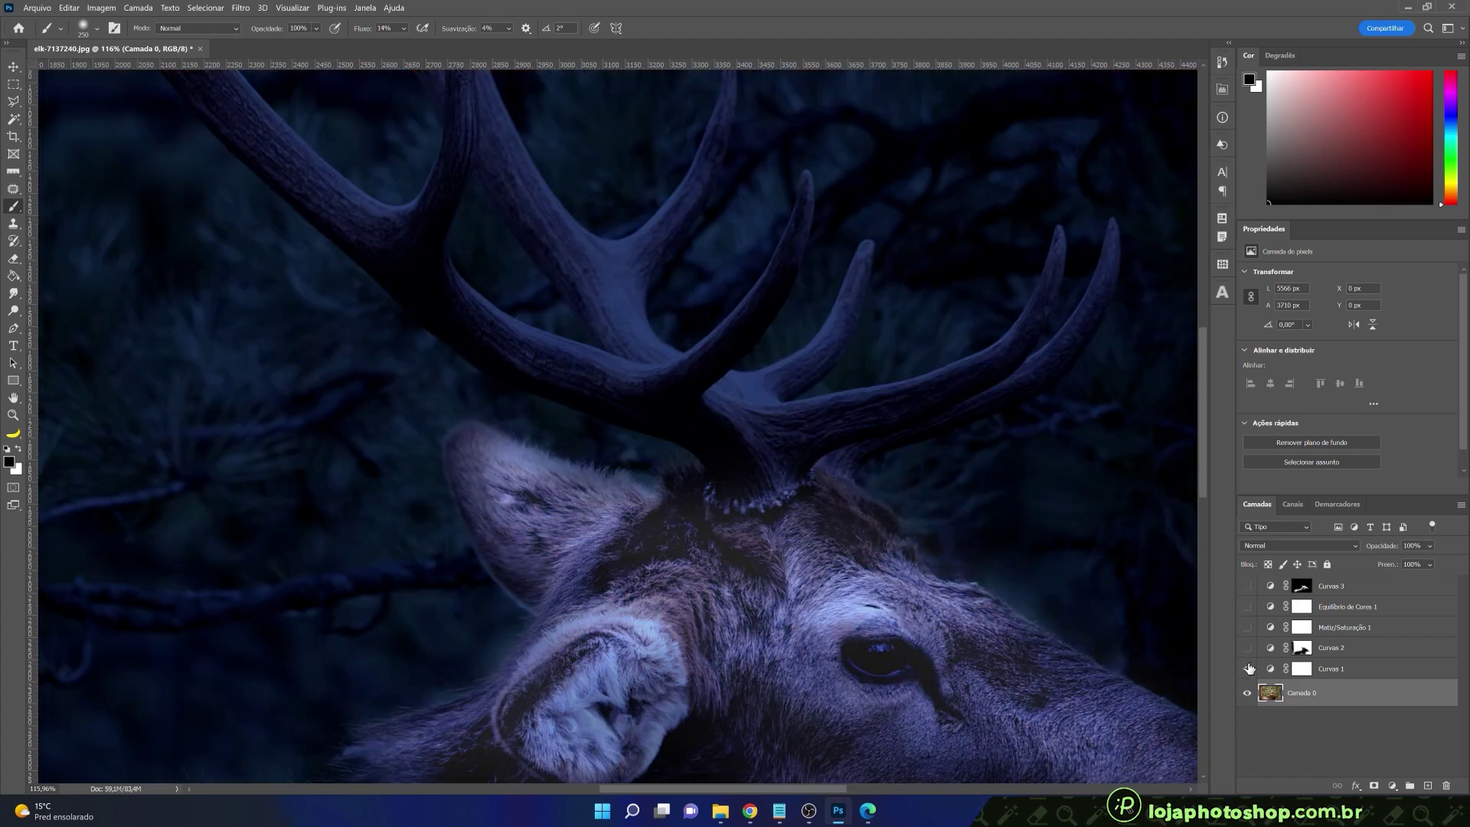
pyautogui.moveTo(1248, 587); pyautogui.dragTo(1248, 670)
pyautogui.moveTo(565, 425); pyautogui.dragTo(744, 570)
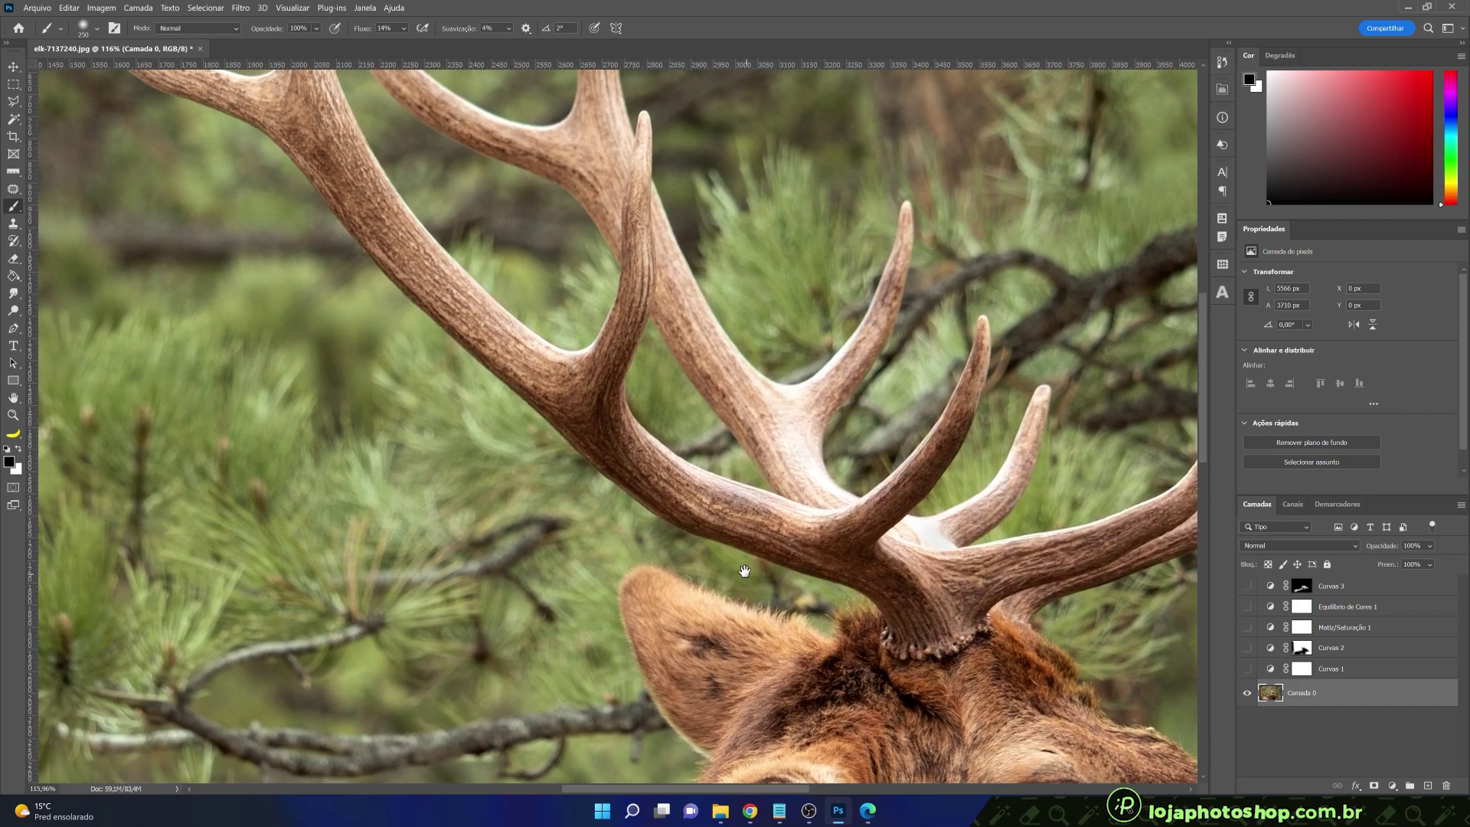
pyautogui.scroll(-3, 758, 566)
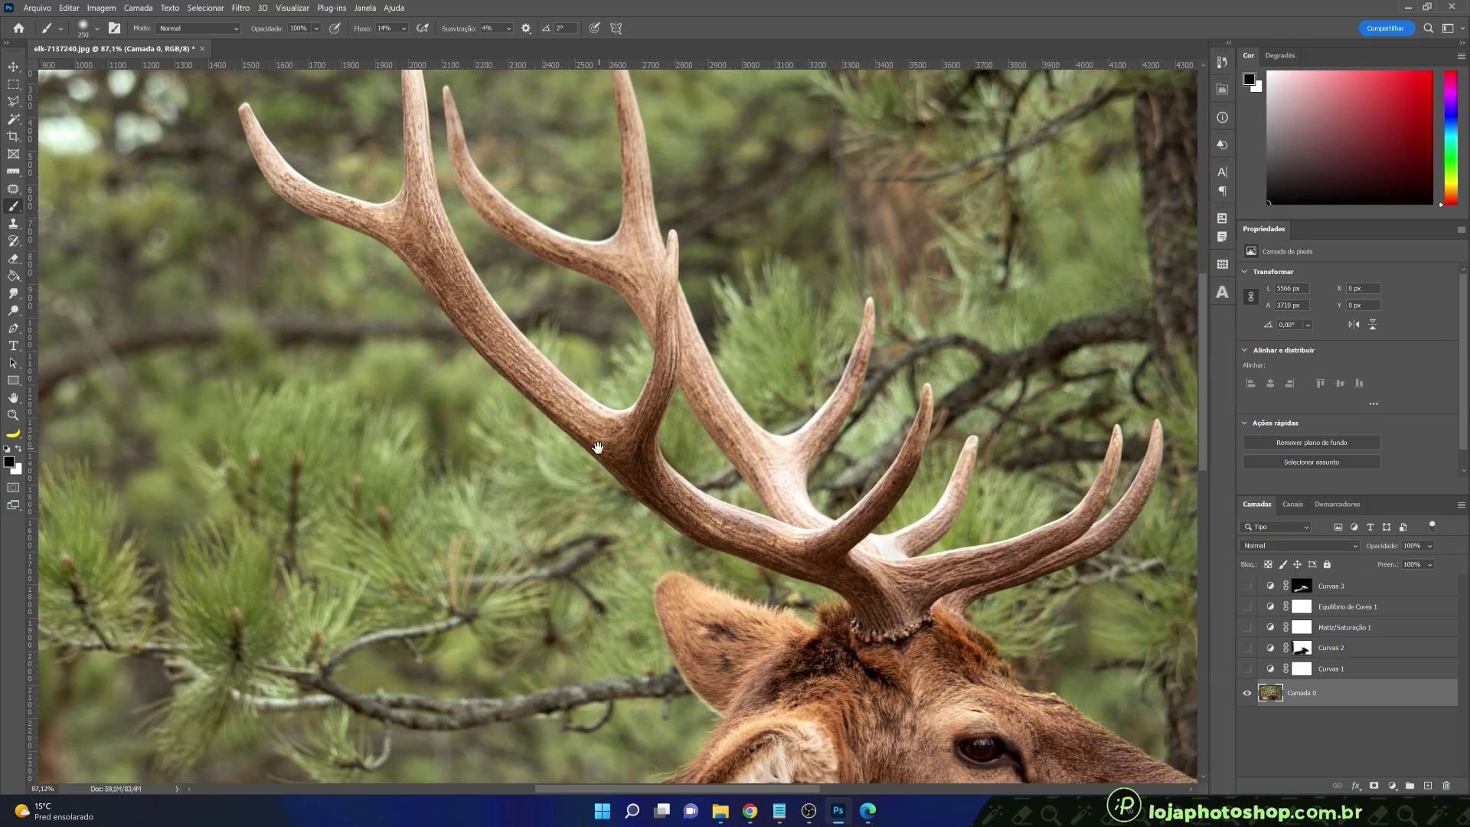
# - Quick-select the front antler's main beam from its upper fork down to its base on the elk's head
pyautogui.moveTo(597, 447); pyautogui.dragTo(456, 588)
pyautogui.moveTo(673, 613); pyautogui.dragTo(681, 545)
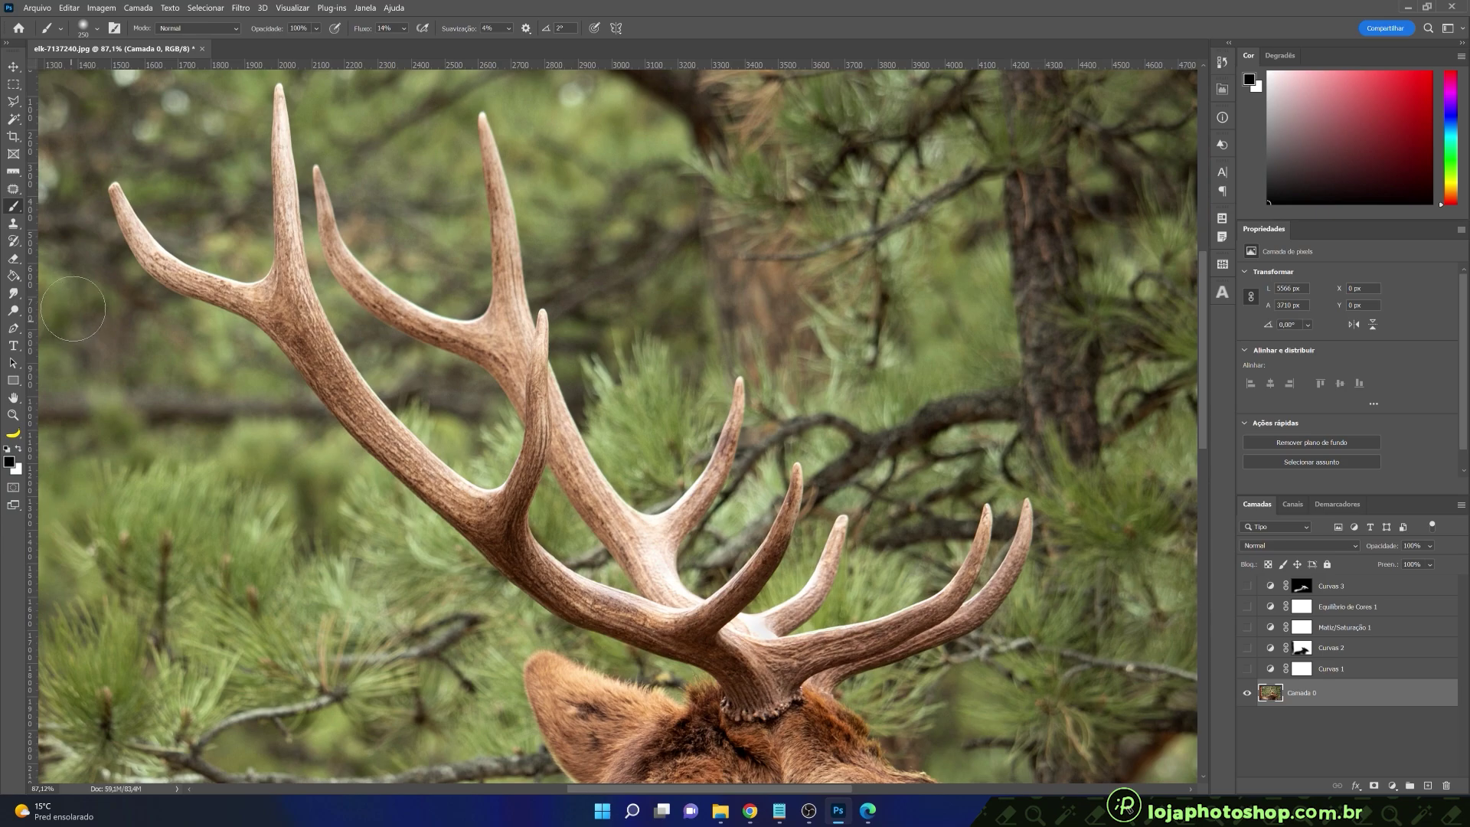
pyautogui.click(15, 121)
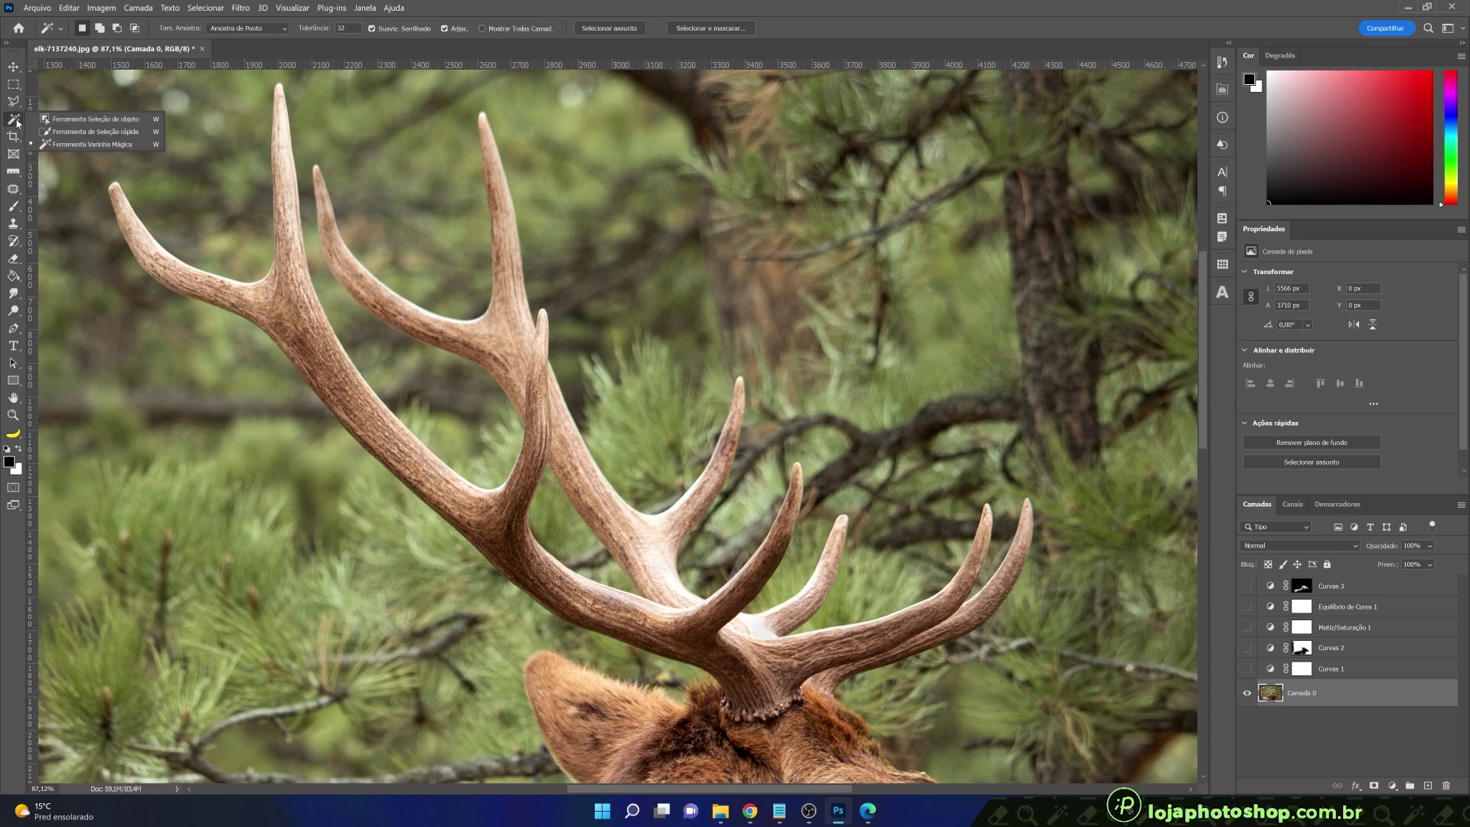
pyautogui.click(48, 132)
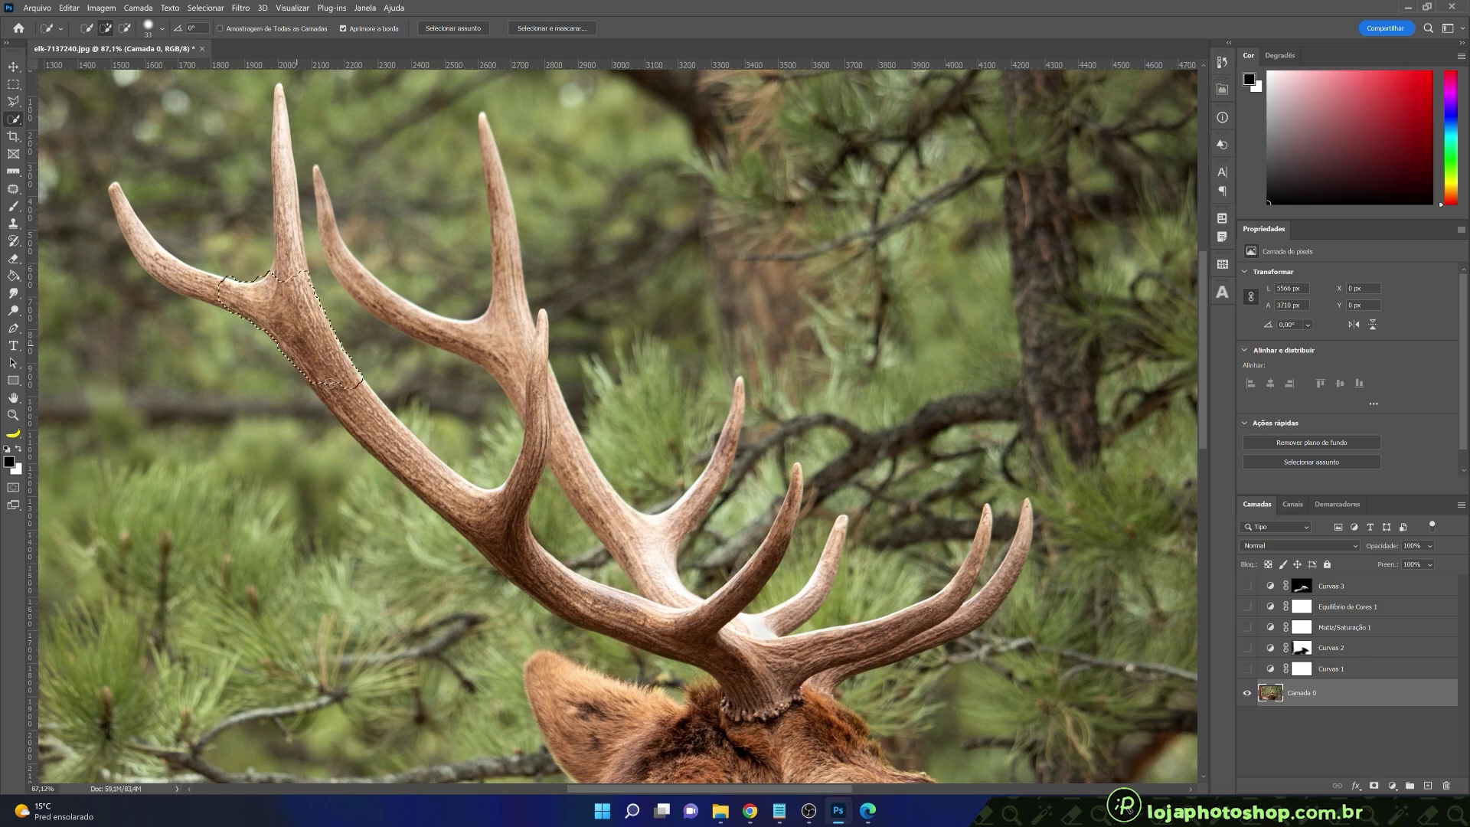
pyautogui.moveTo(332, 387); pyautogui.dragTo(357, 419)
pyautogui.moveTo(438, 479)
pyautogui.mouseDown()
pyautogui.moveTo(481, 502)
pyautogui.moveTo(505, 545)
pyautogui.mouseUp()
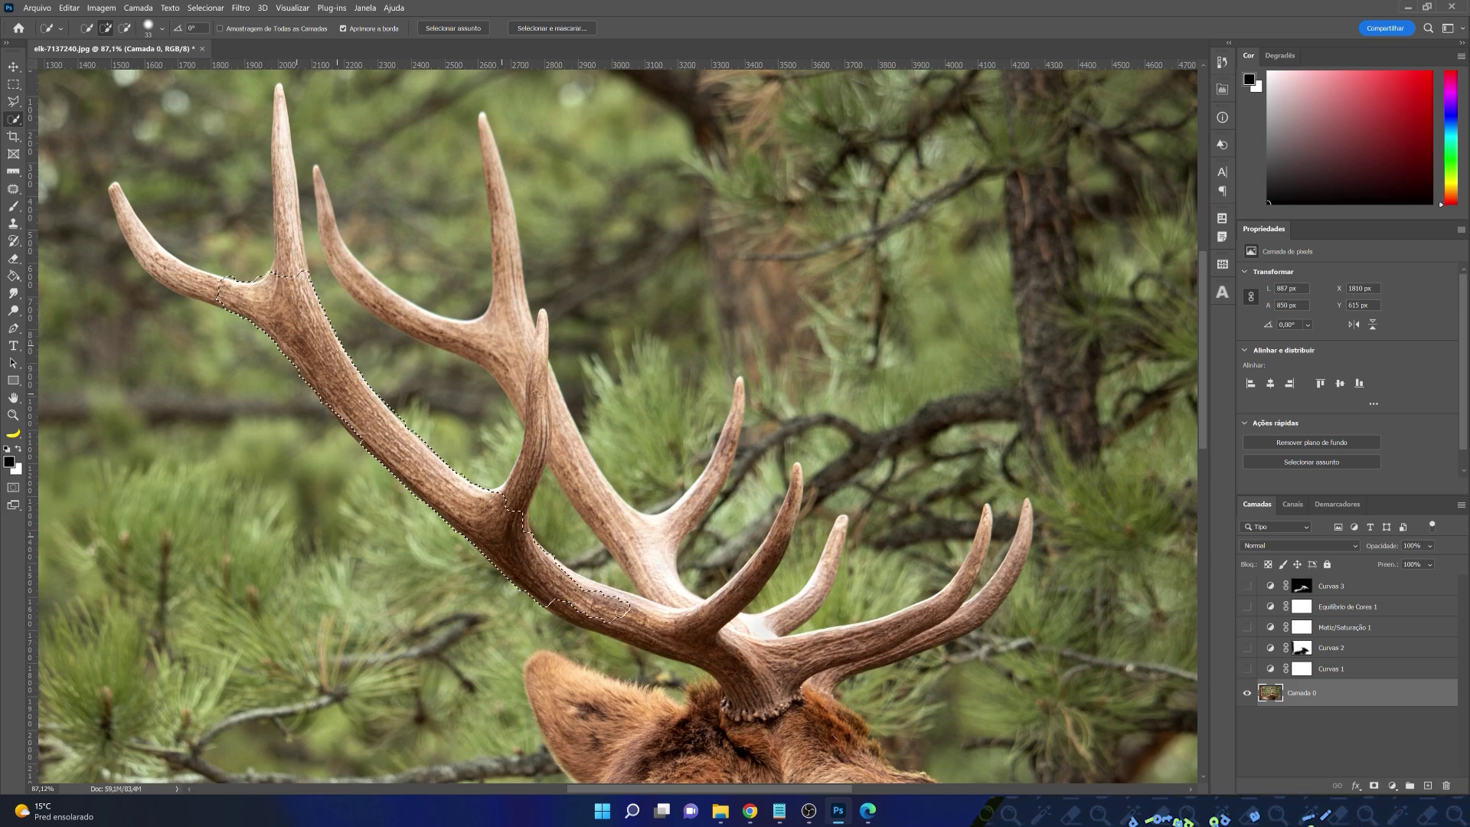
pyautogui.moveTo(637, 626); pyautogui.dragTo(708, 637)
pyautogui.moveTo(776, 709); pyautogui.dragTo(796, 668)
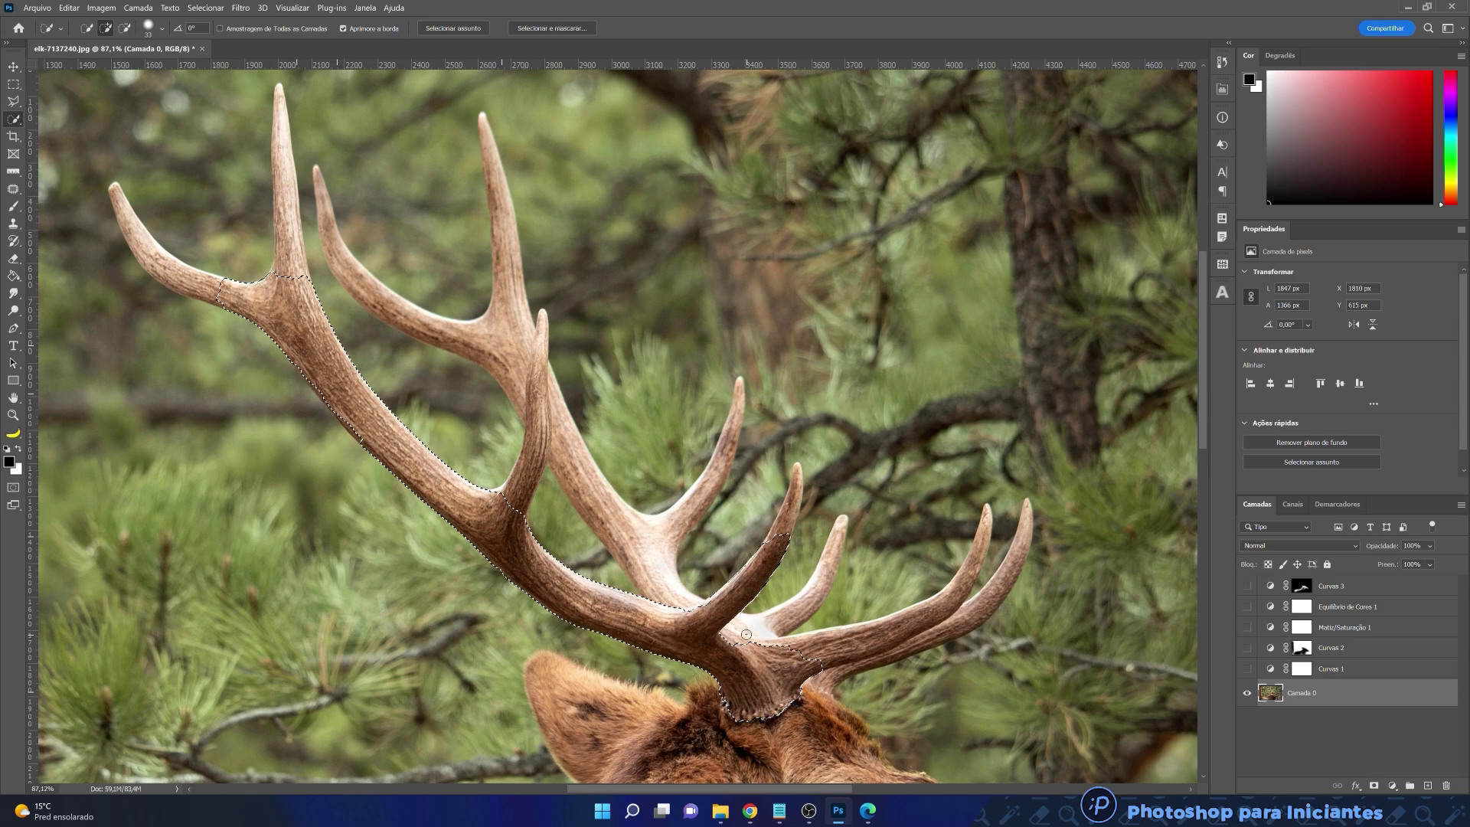
# - Extend the selection up the rear antler's beam and its upper tines, trimming the background caught between the neighbouring tines
pyautogui.moveTo(703, 613); pyautogui.dragTo(686, 607)
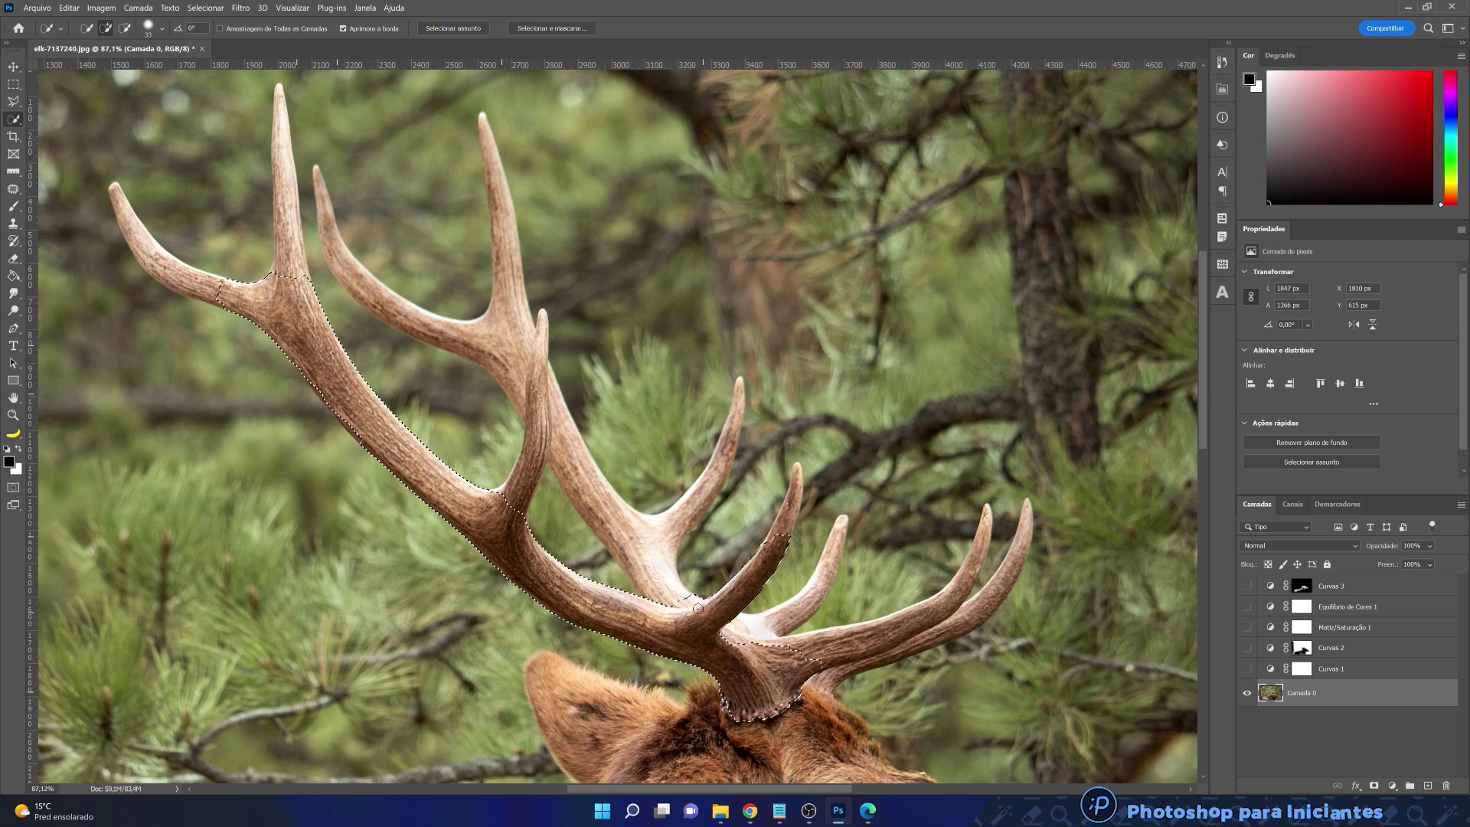
pyautogui.moveTo(494, 506)
pyautogui.mouseDown()
pyautogui.moveTo(532, 479)
pyautogui.moveTo(549, 420)
pyautogui.mouseUp()
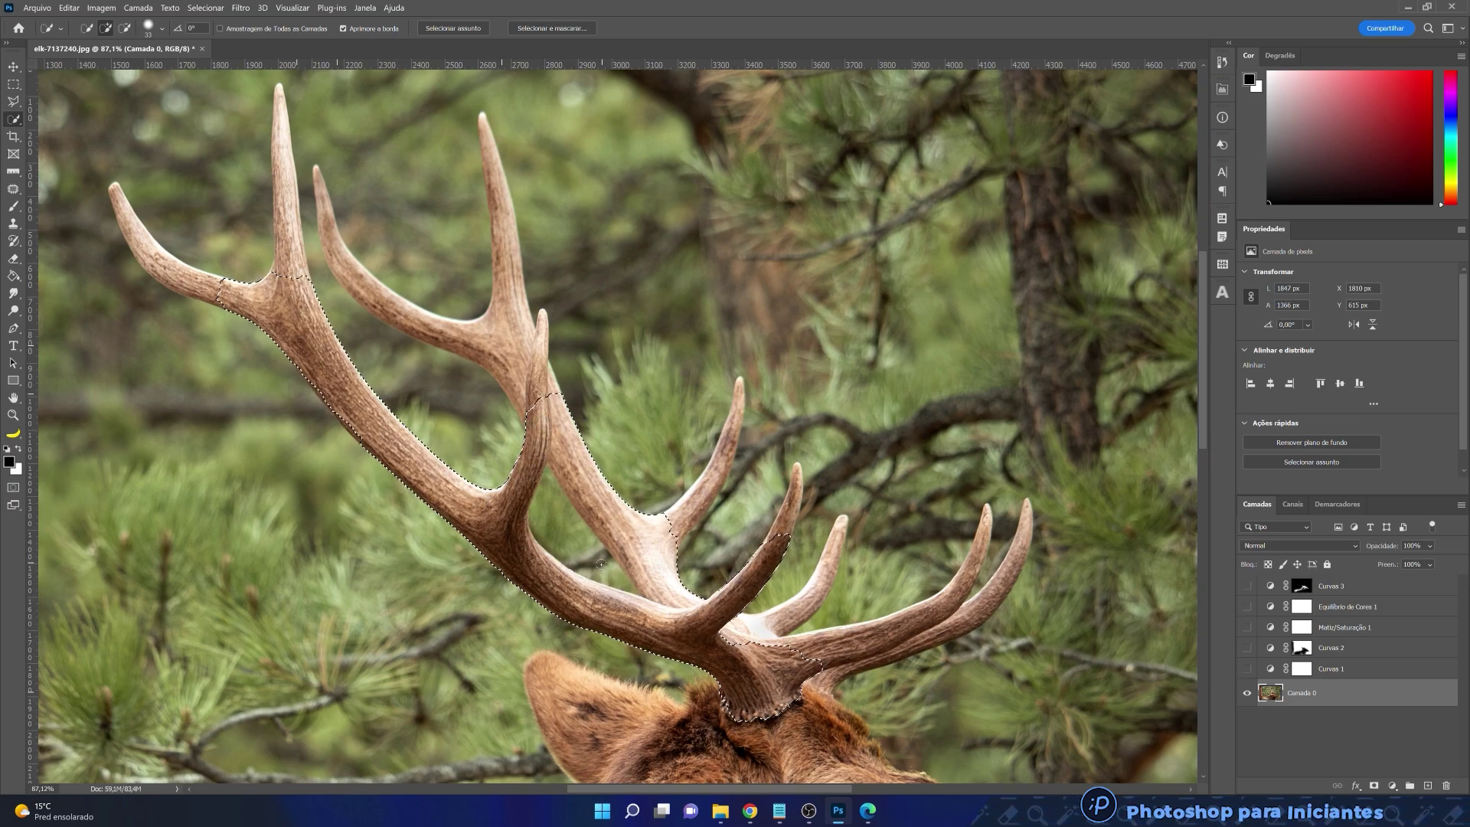
pyautogui.click(517, 361)
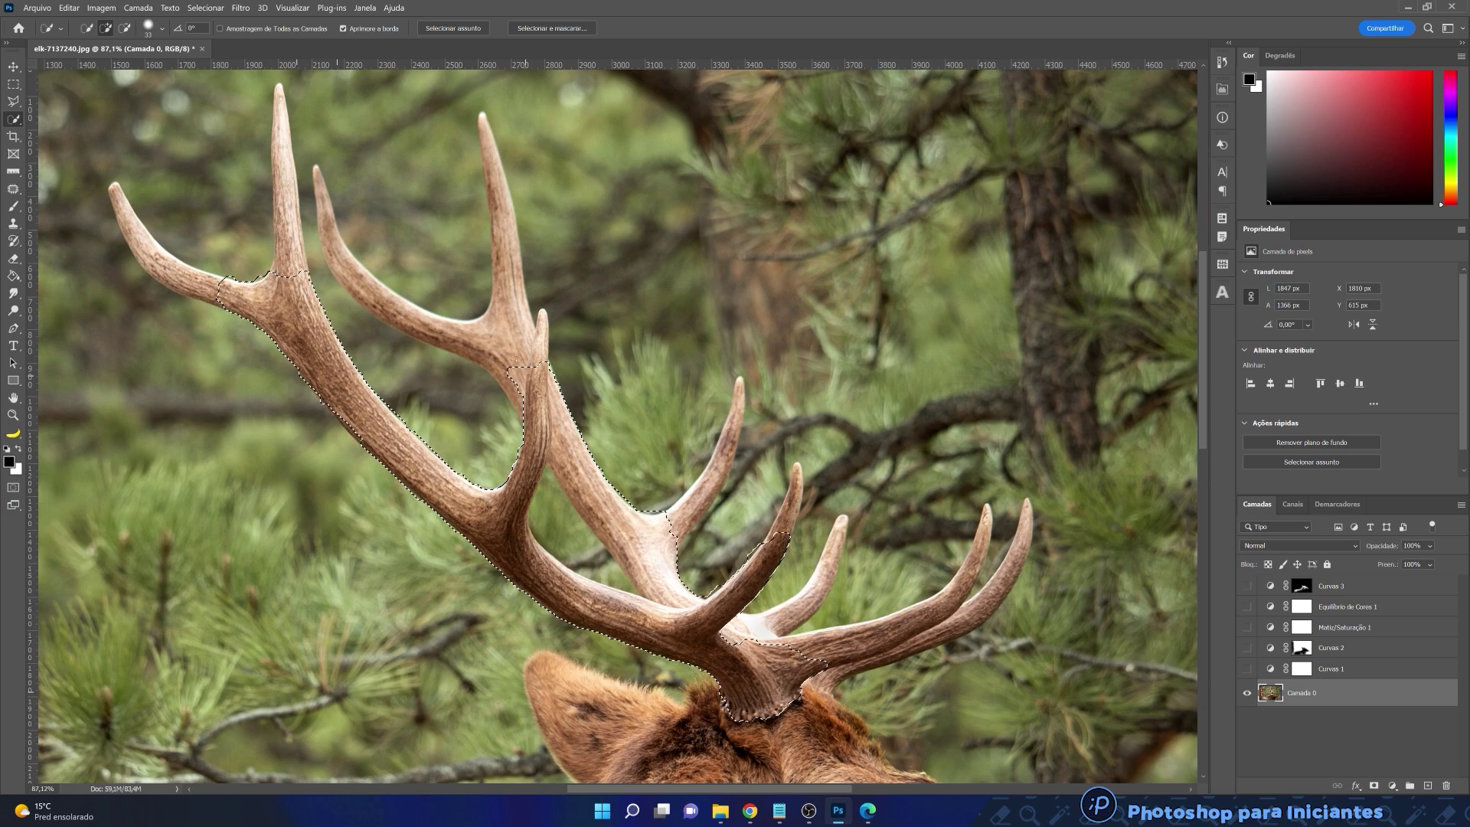
pyautogui.click(507, 341)
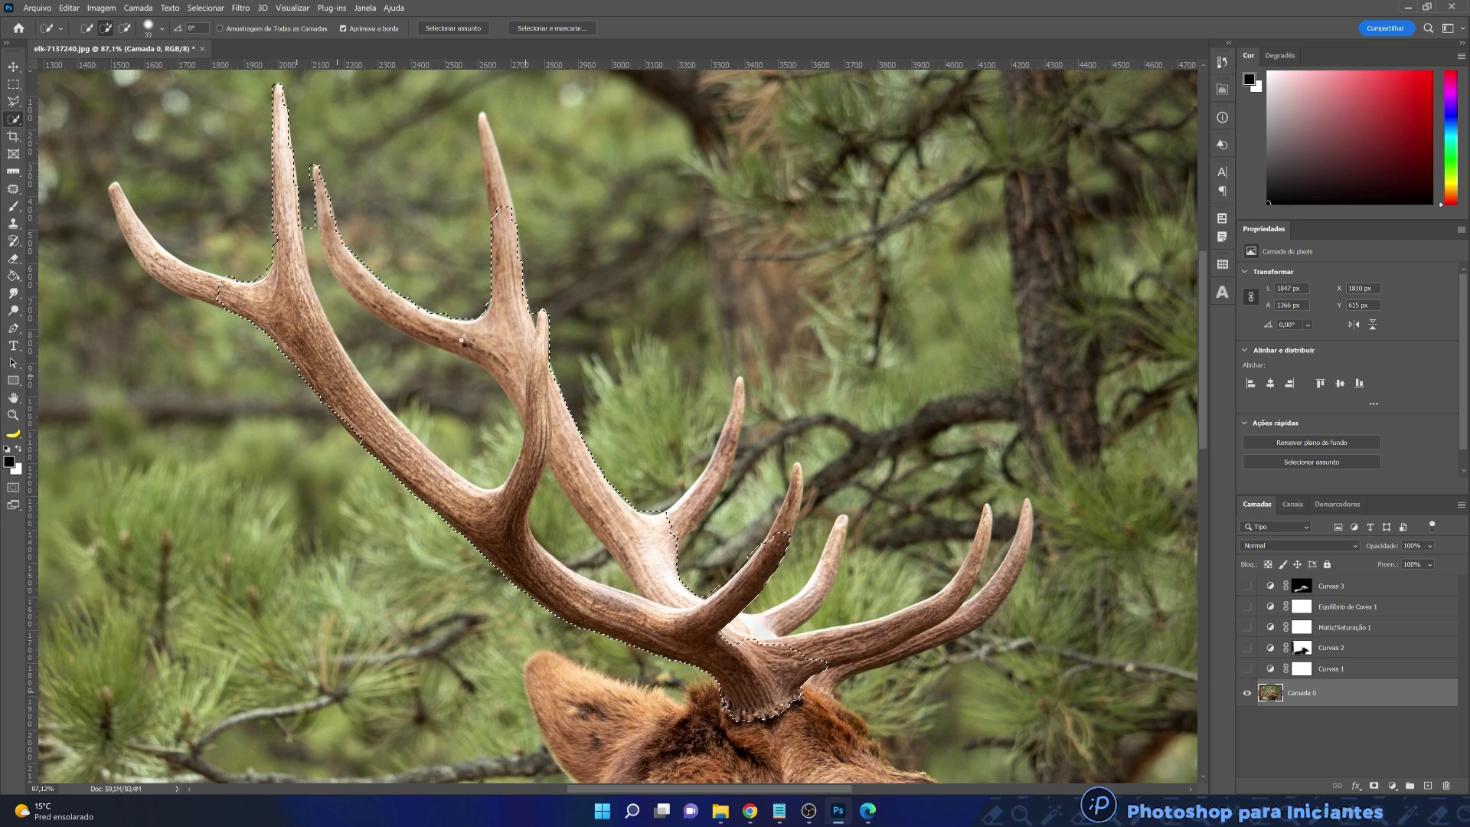
pyautogui.moveTo(498, 219); pyautogui.dragTo(487, 150)
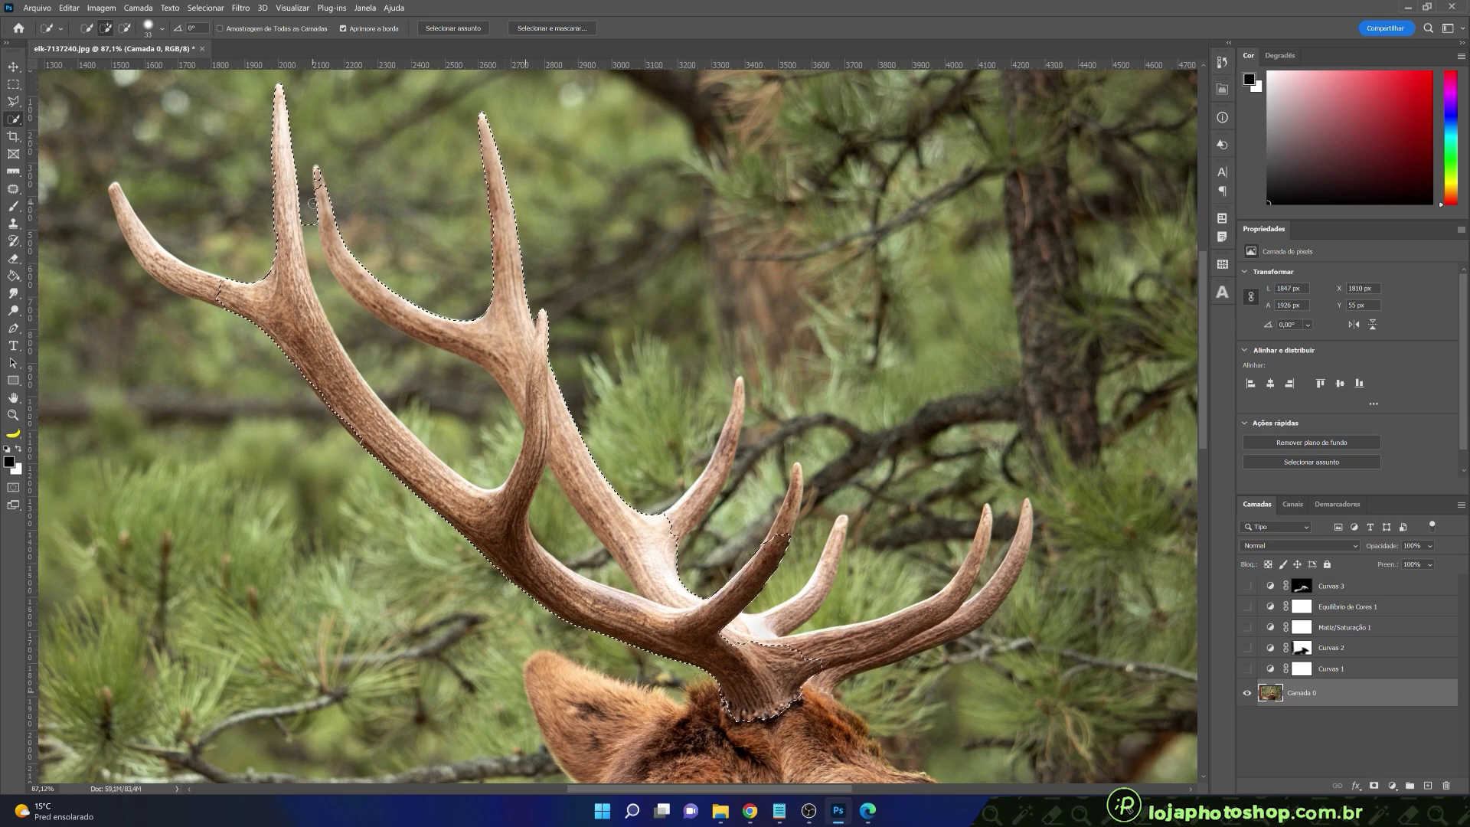
pyautogui.press('alt')
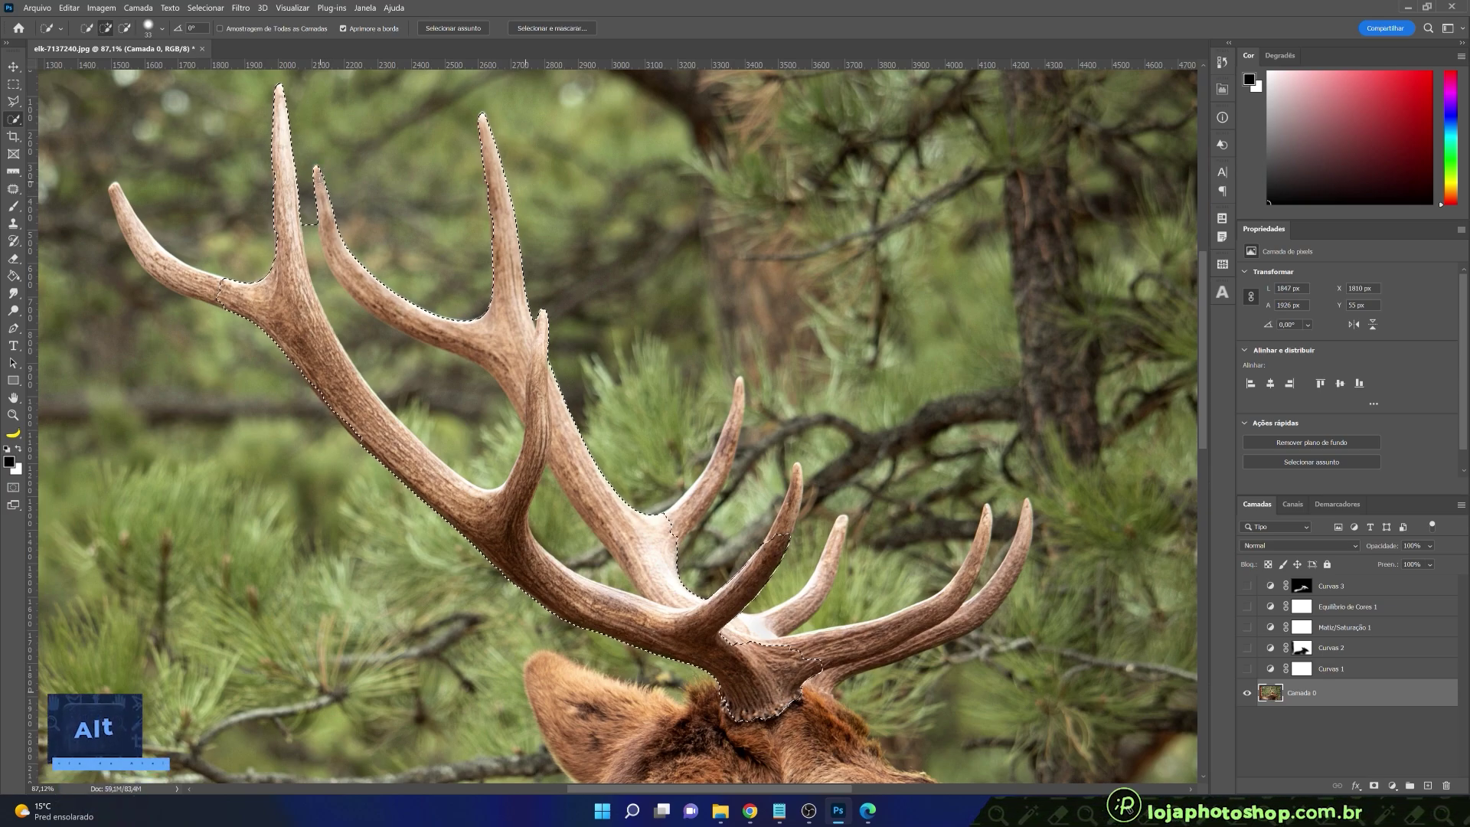
# - Add the far-left tine, the forward tines above the elk's face and the rear antler's middle tine to the selection
pyautogui.moveTo(213, 287); pyautogui.dragTo(165, 269)
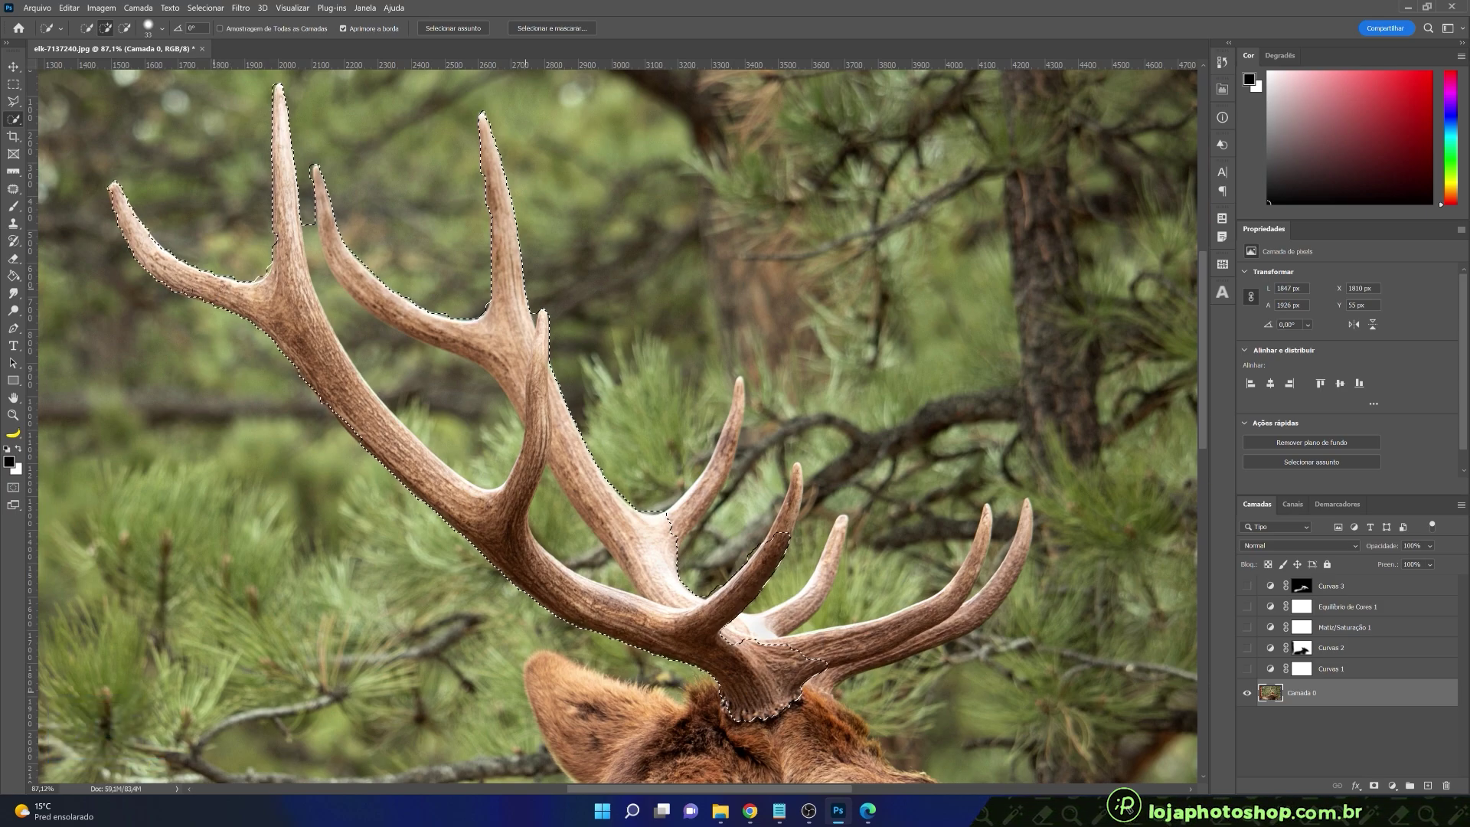
pyautogui.moveTo(291, 325)
pyautogui.mouseDown()
pyautogui.moveTo(368, 428)
pyautogui.moveTo(699, 584)
pyautogui.mouseUp()
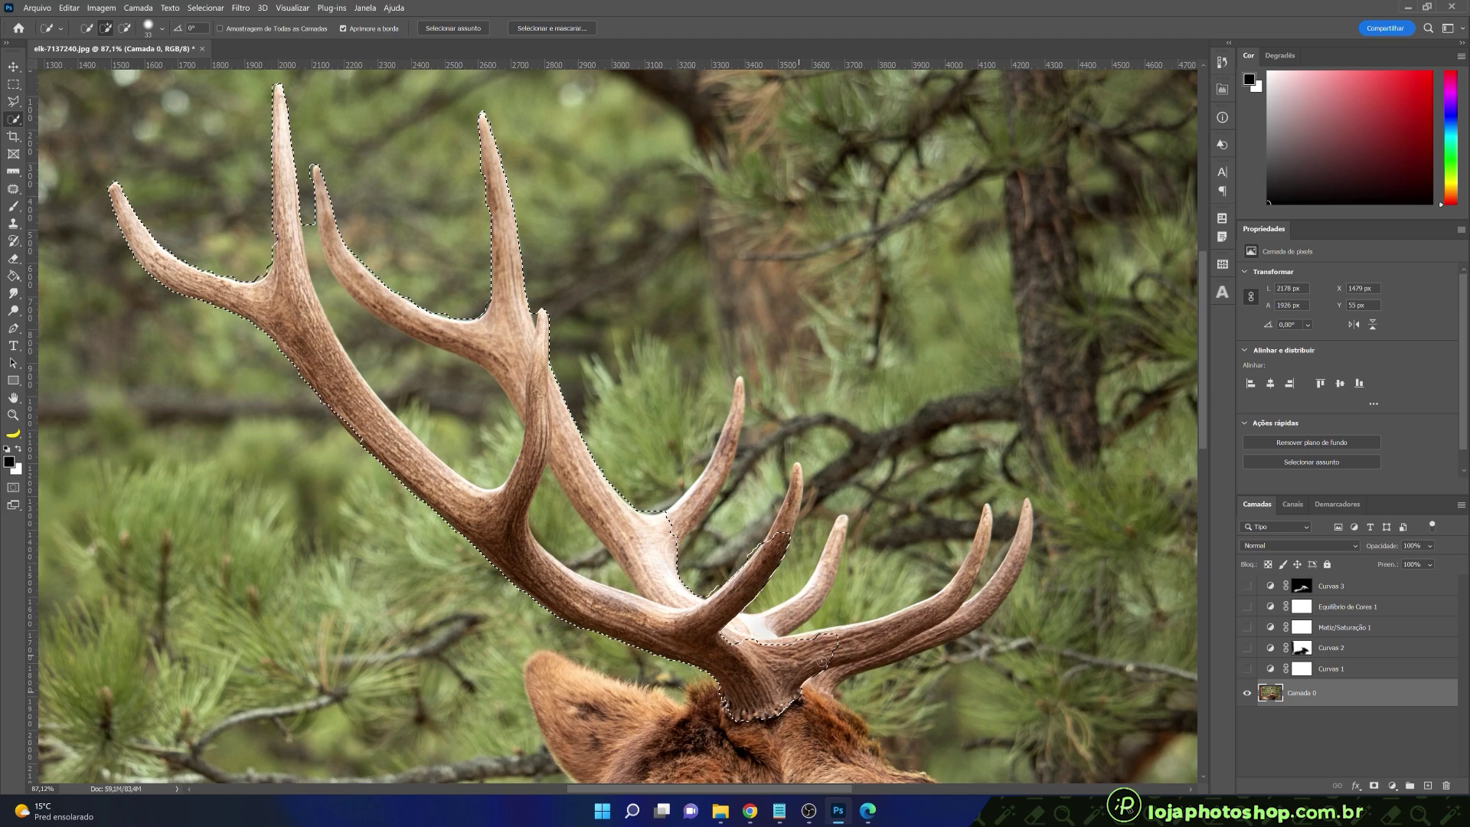
pyautogui.moveTo(925, 630); pyautogui.dragTo(937, 619)
pyautogui.click(936, 619)
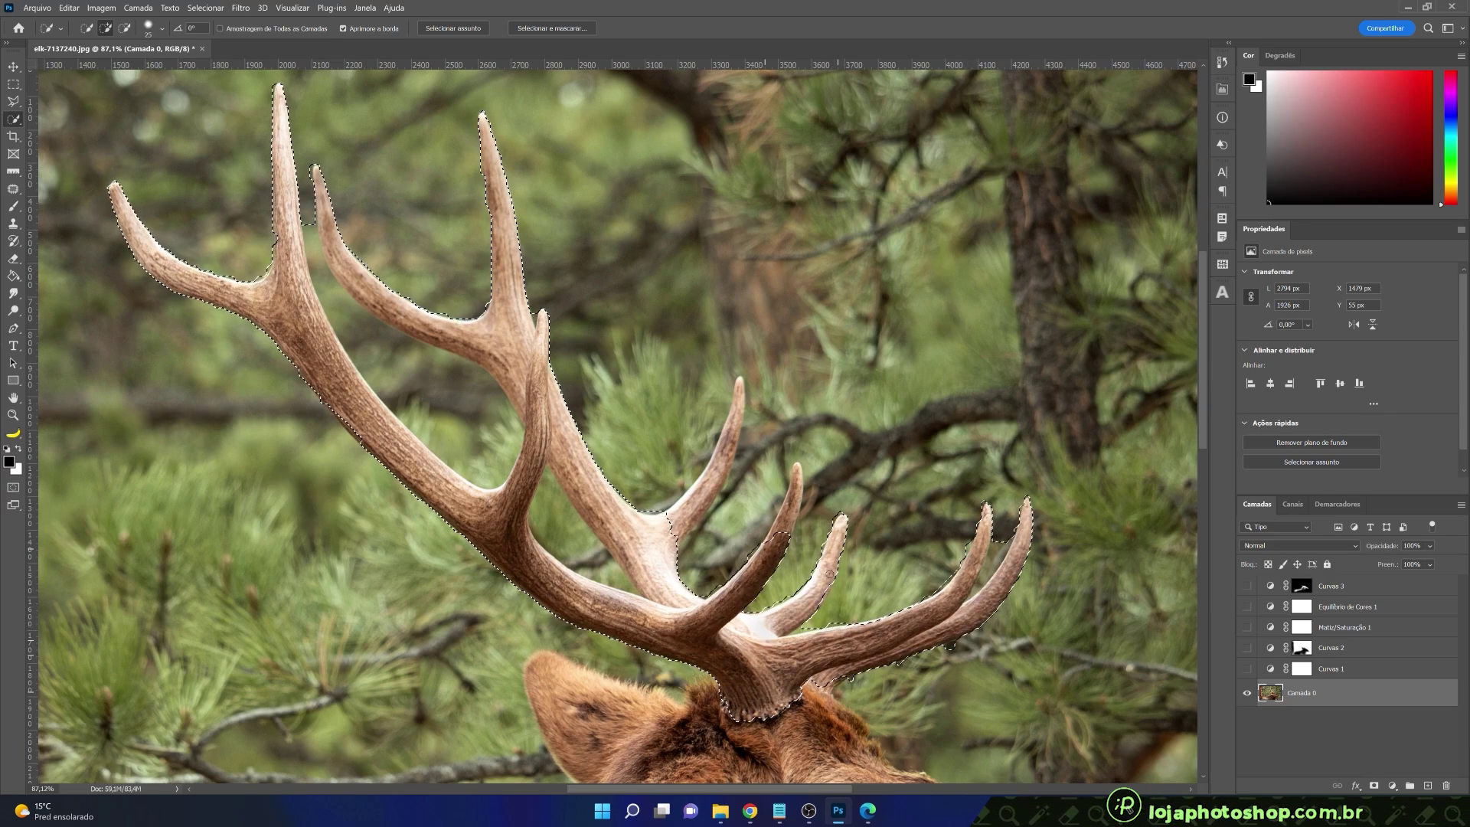
pyautogui.moveTo(731, 422); pyautogui.dragTo(737, 401)
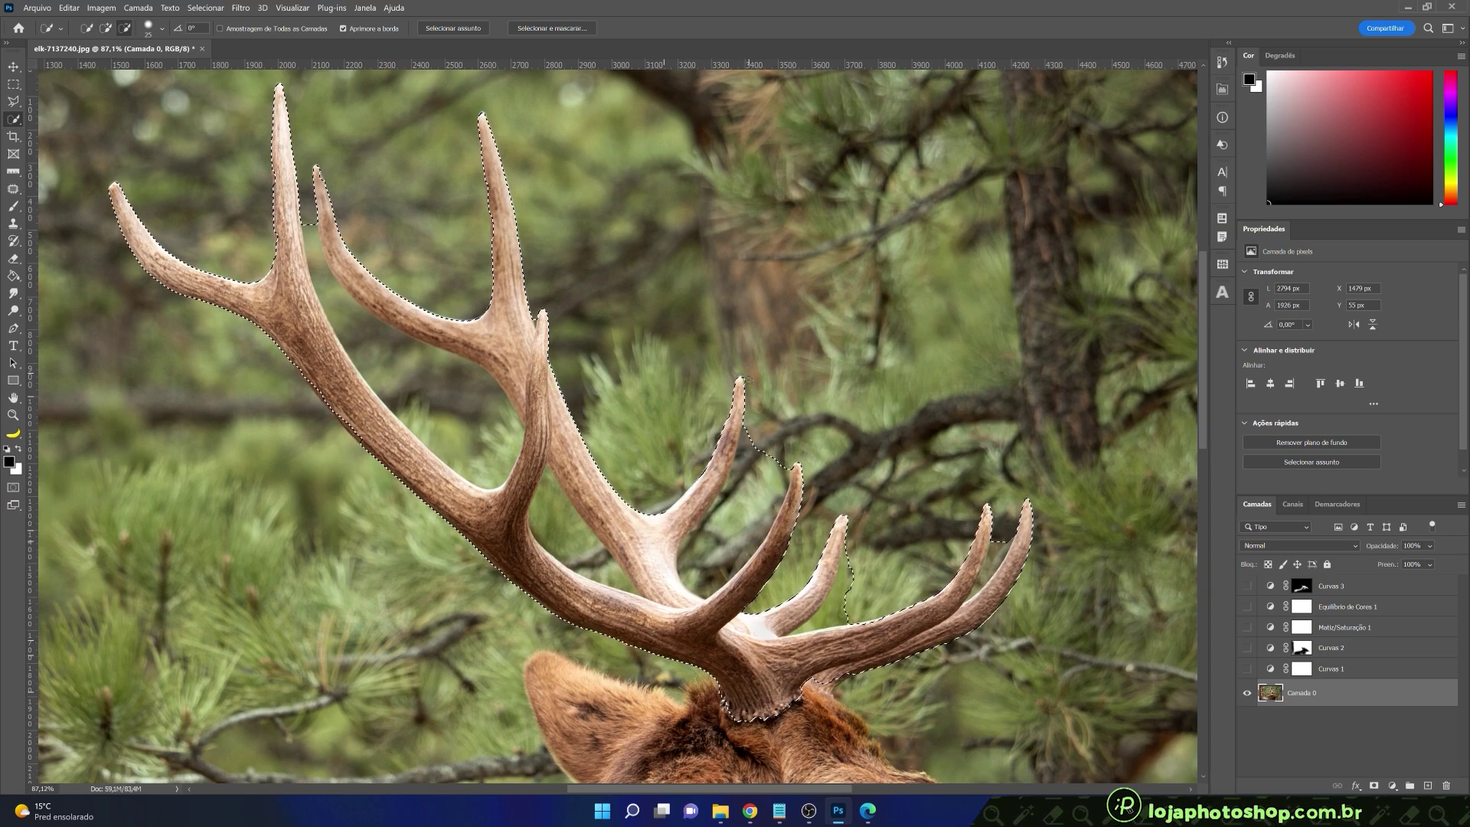
# - Subtract the background between the forward tines and between the two antler beams, and refine the rear antler's curved tine
pyautogui.moveTo(746, 448)
pyautogui.mouseDown()
pyautogui.moveTo(726, 463)
pyautogui.moveTo(783, 472)
pyautogui.moveTo(781, 485)
pyautogui.mouseUp()
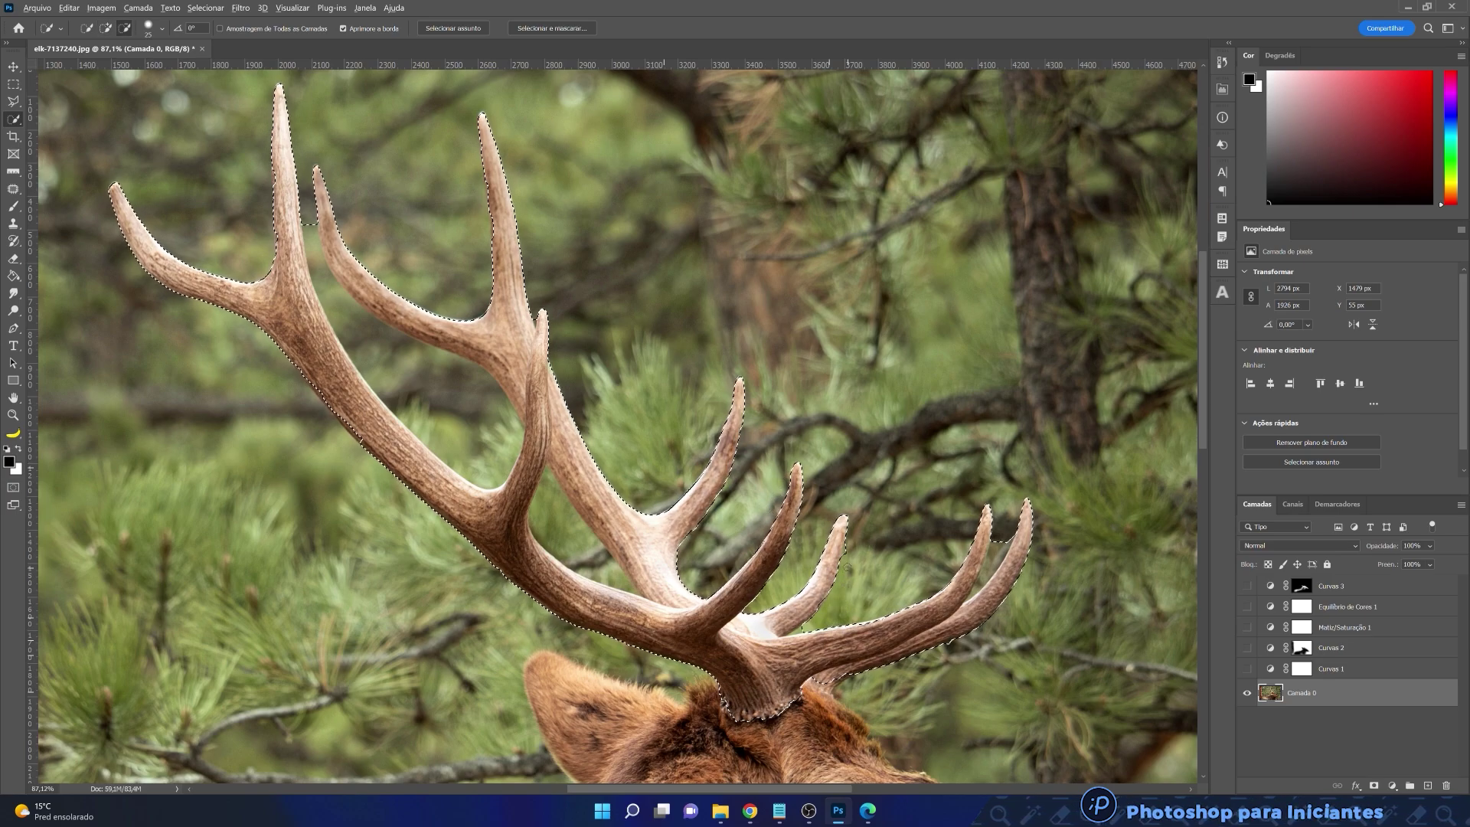
pyautogui.click(568, 532)
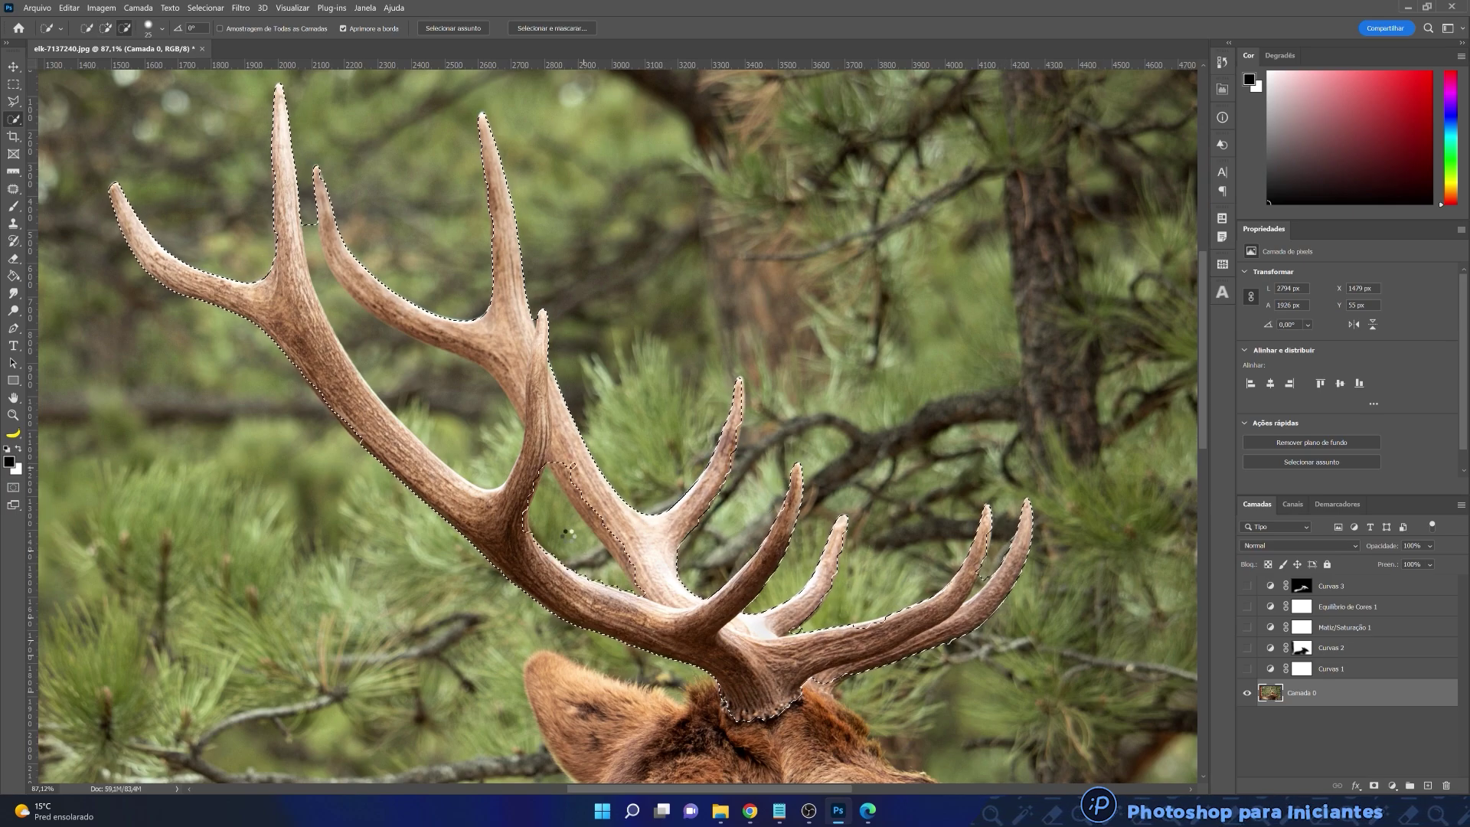
pyautogui.click(610, 570)
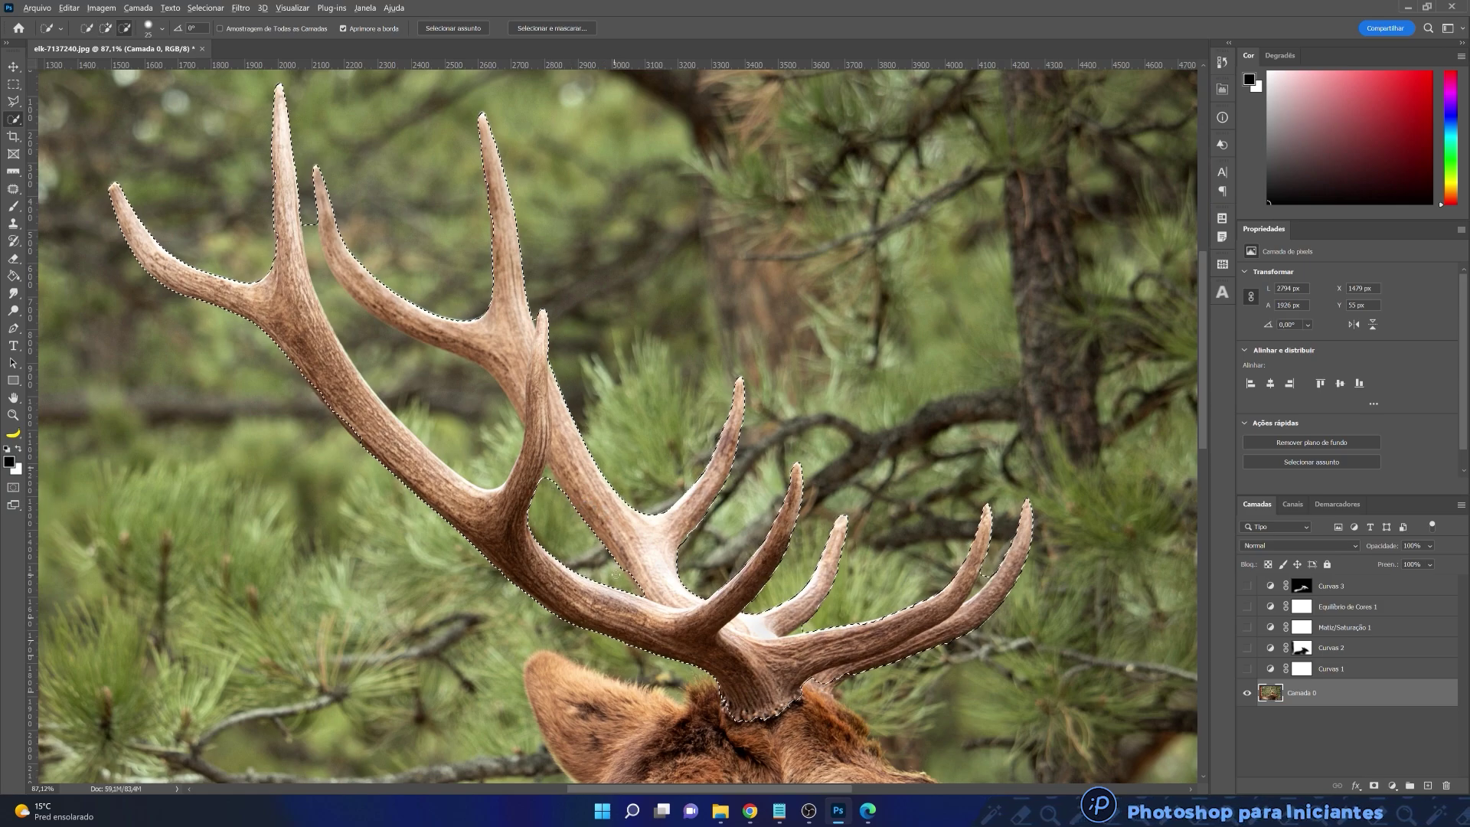
pyautogui.moveTo(427, 448); pyautogui.dragTo(510, 500)
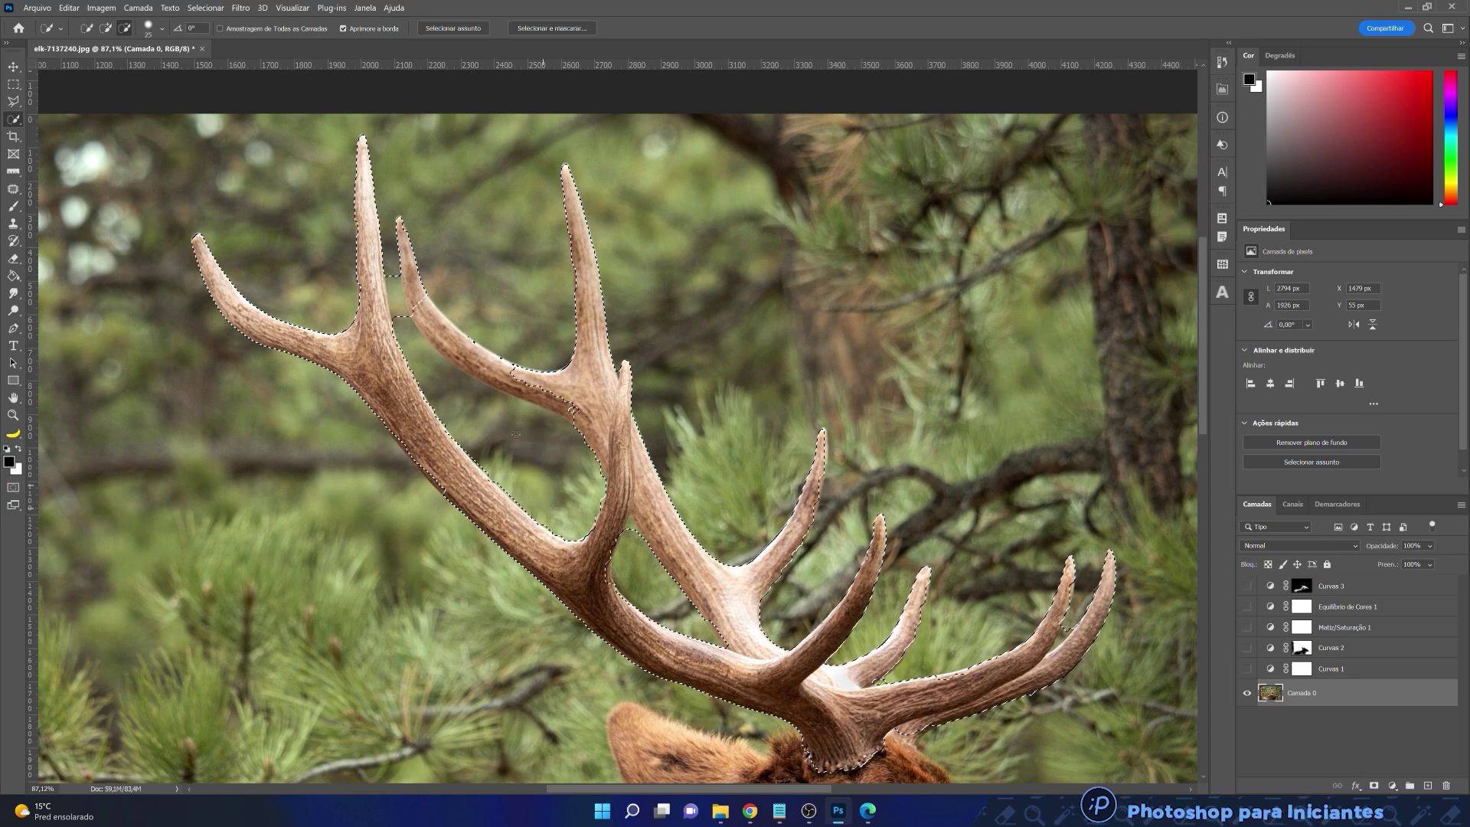
pyautogui.click(490, 373)
pyautogui.moveTo(534, 381)
pyautogui.mouseDown()
pyautogui.moveTo(448, 337)
pyautogui.moveTo(378, 352)
pyautogui.mouseUp()
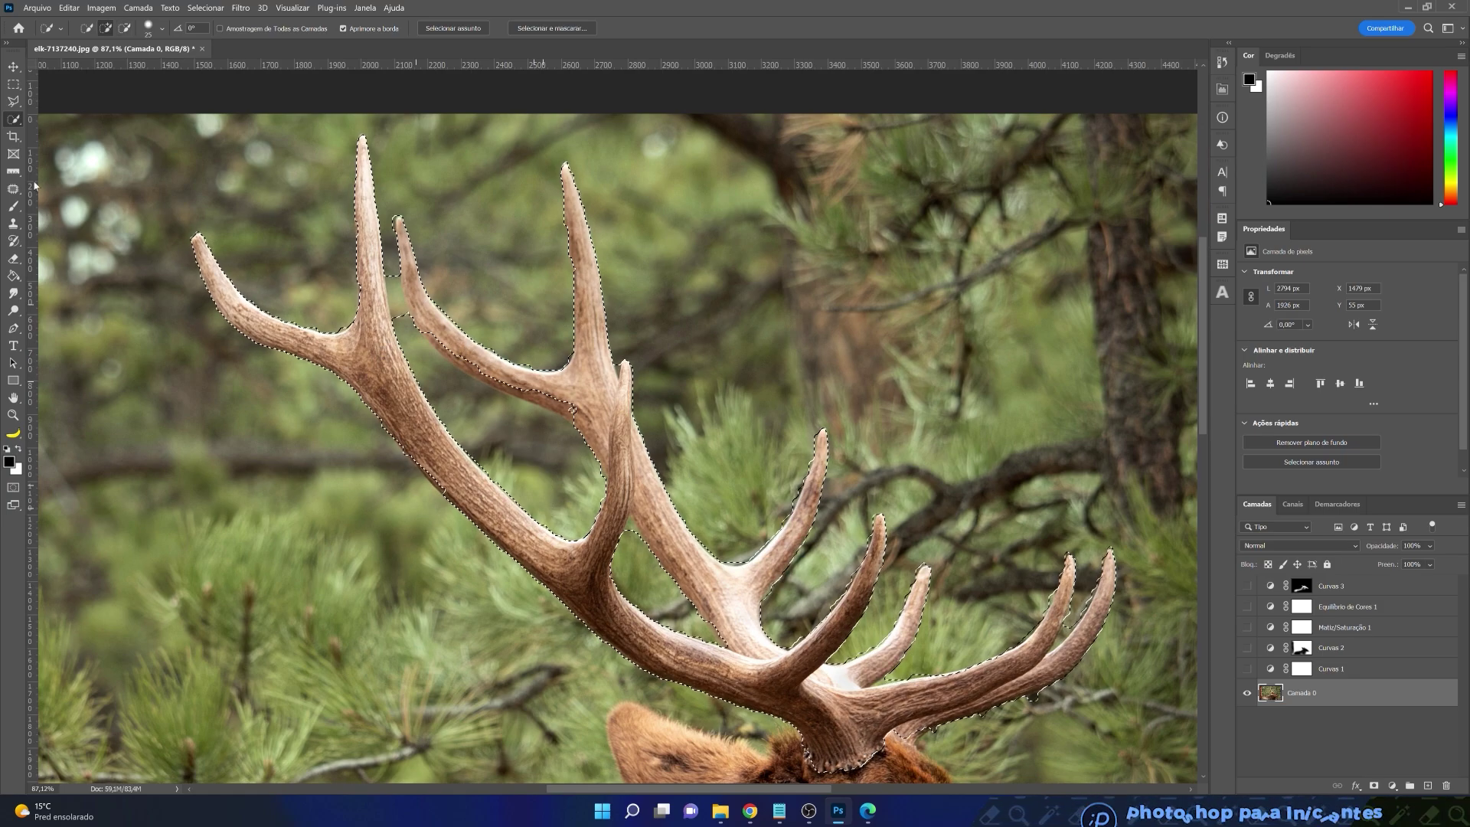
# - Switch to the Polygonal Lasso and set its feather to 0.4 px
pyautogui.rightClick(14, 118)
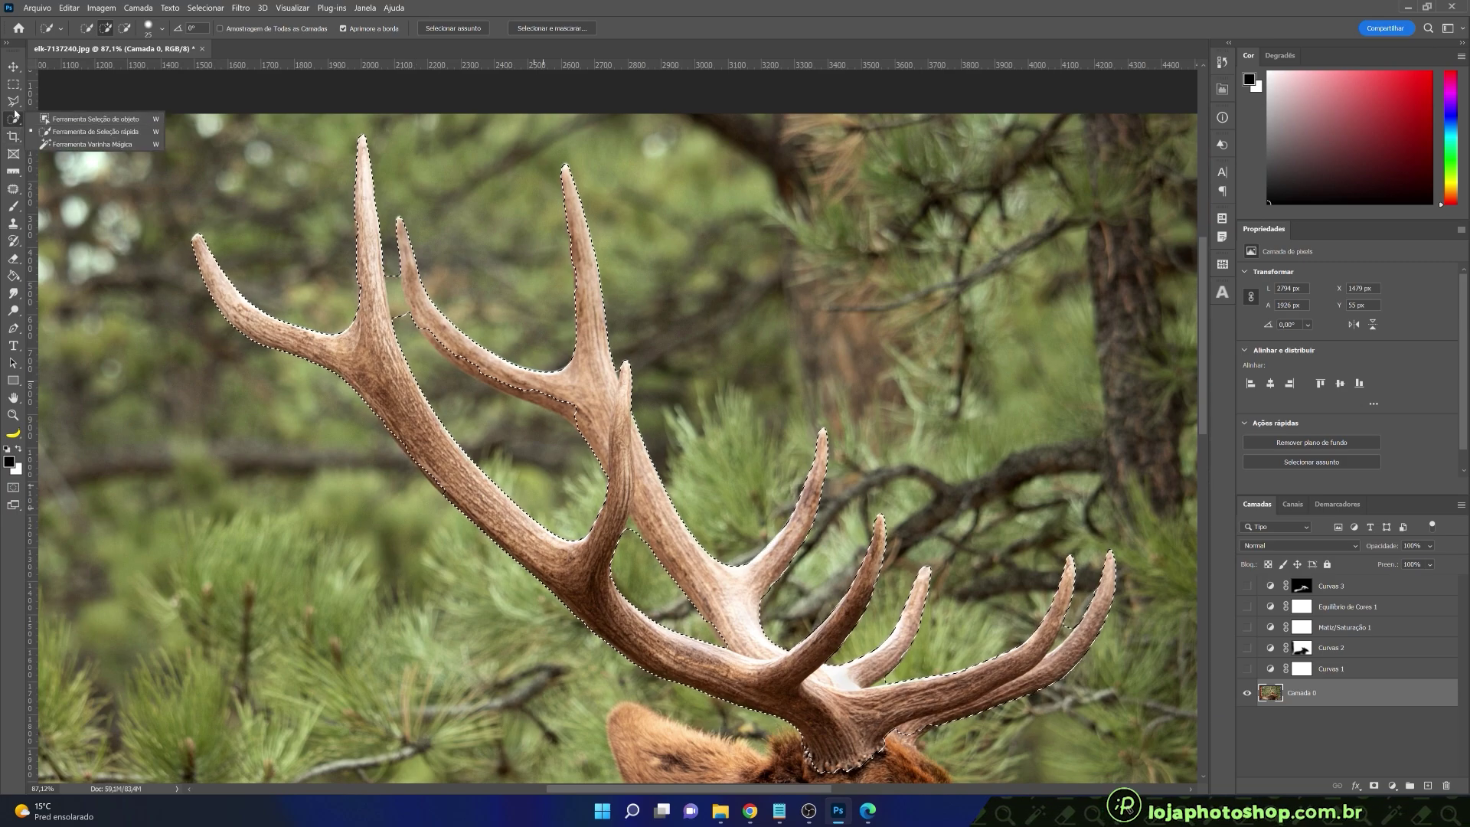
pyautogui.rightClick(13, 103)
pyautogui.click(44, 114)
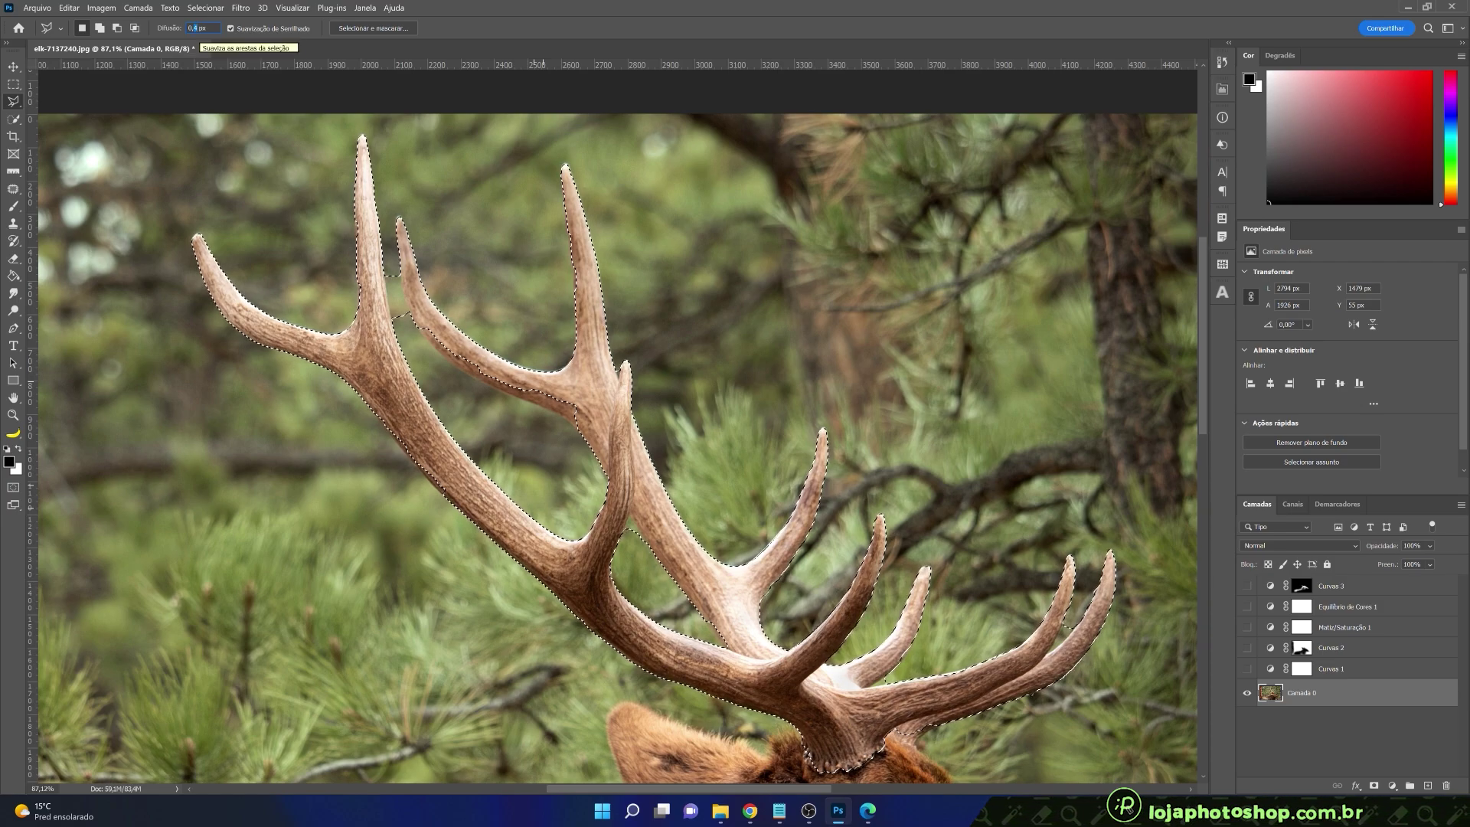
pyautogui.press('Return')
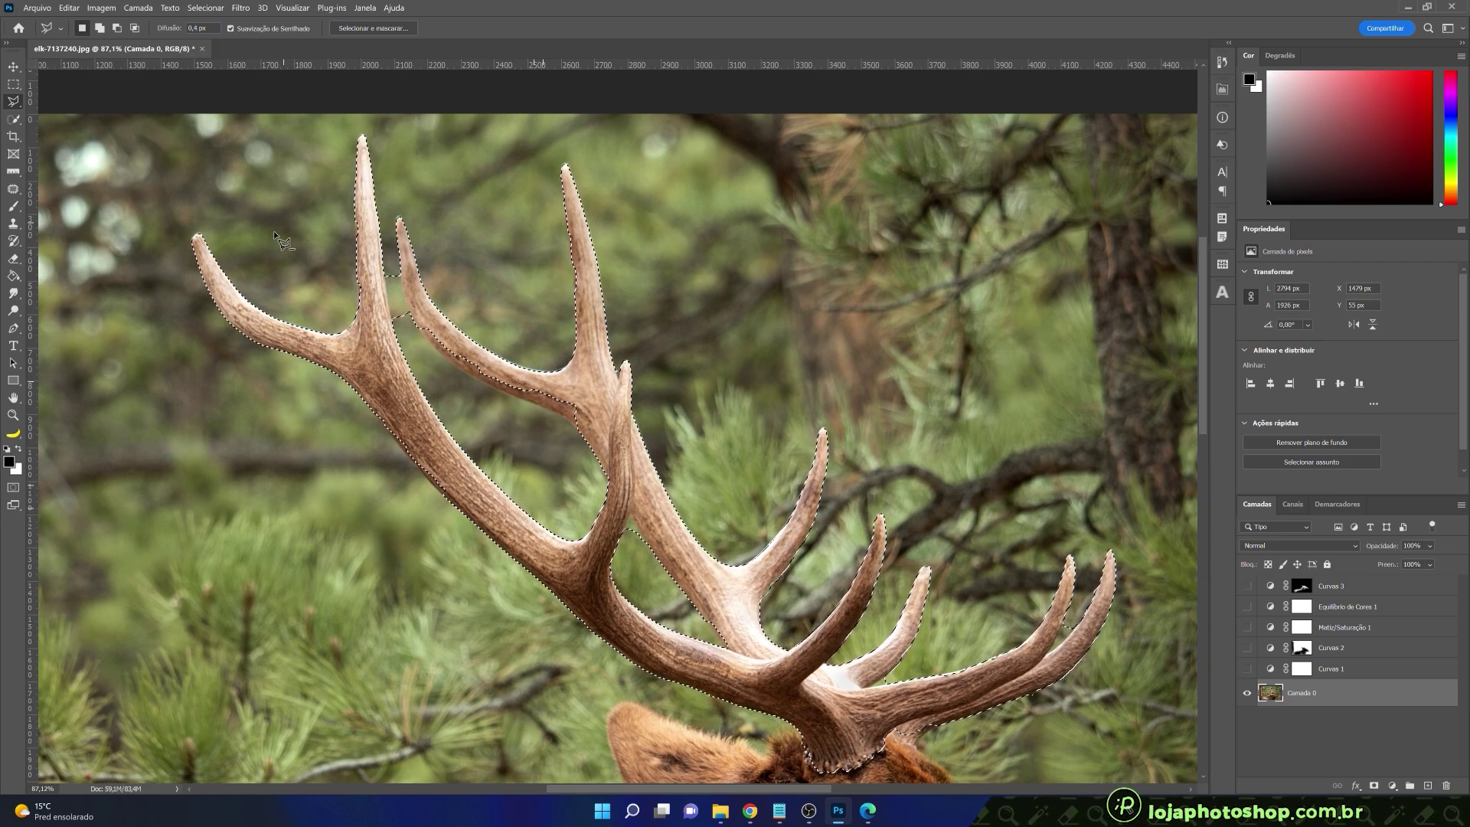
# - Add the missed strip along the left edge of the front antler's tall upright tine to the selection
pyautogui.scroll(8, 288, 257)
pyautogui.scroll(4, 360, 284)
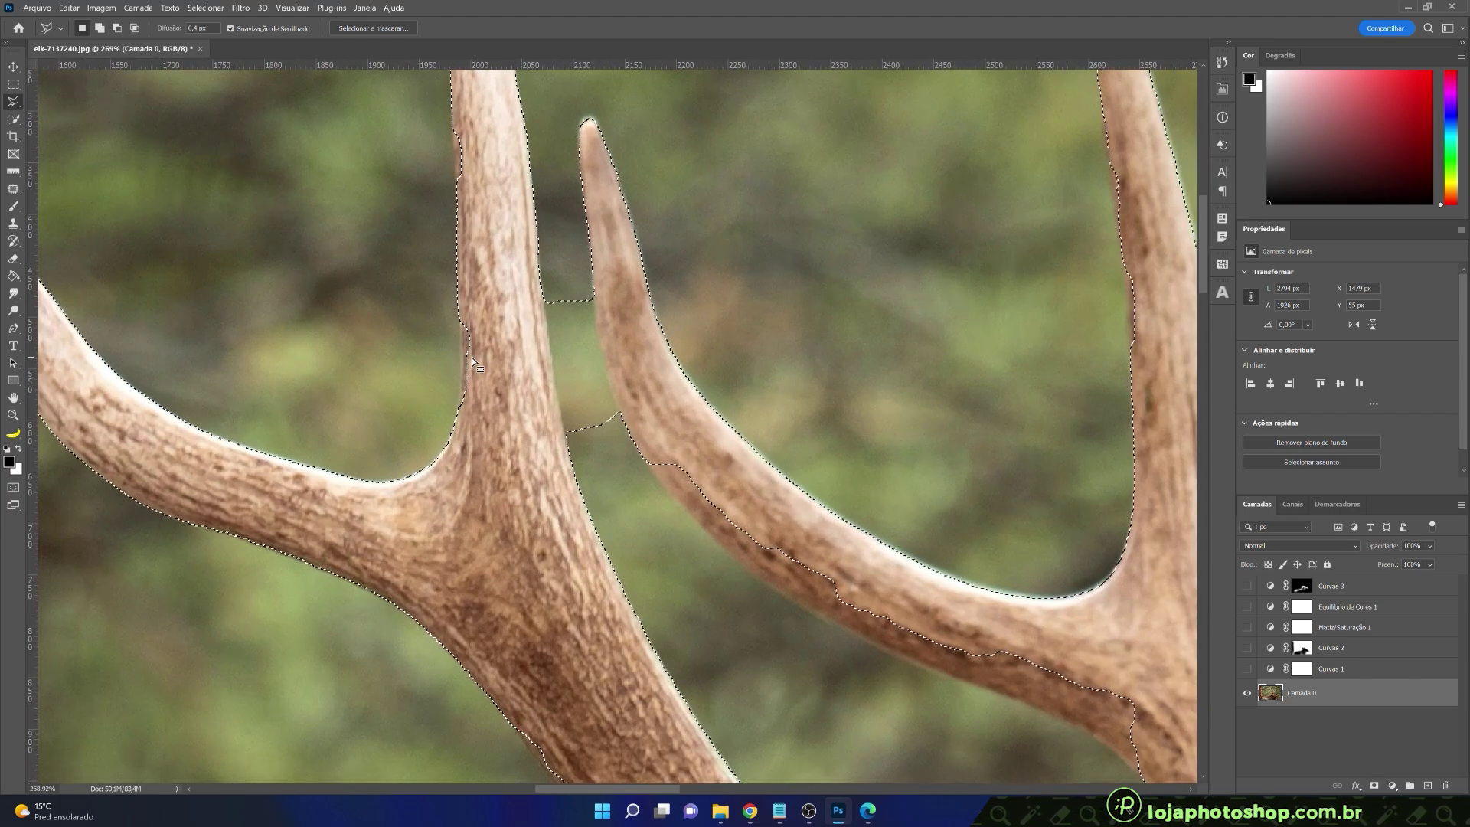
pyautogui.keyDown('shift'); pyautogui.click(459, 367); pyautogui.keyUp('shift')
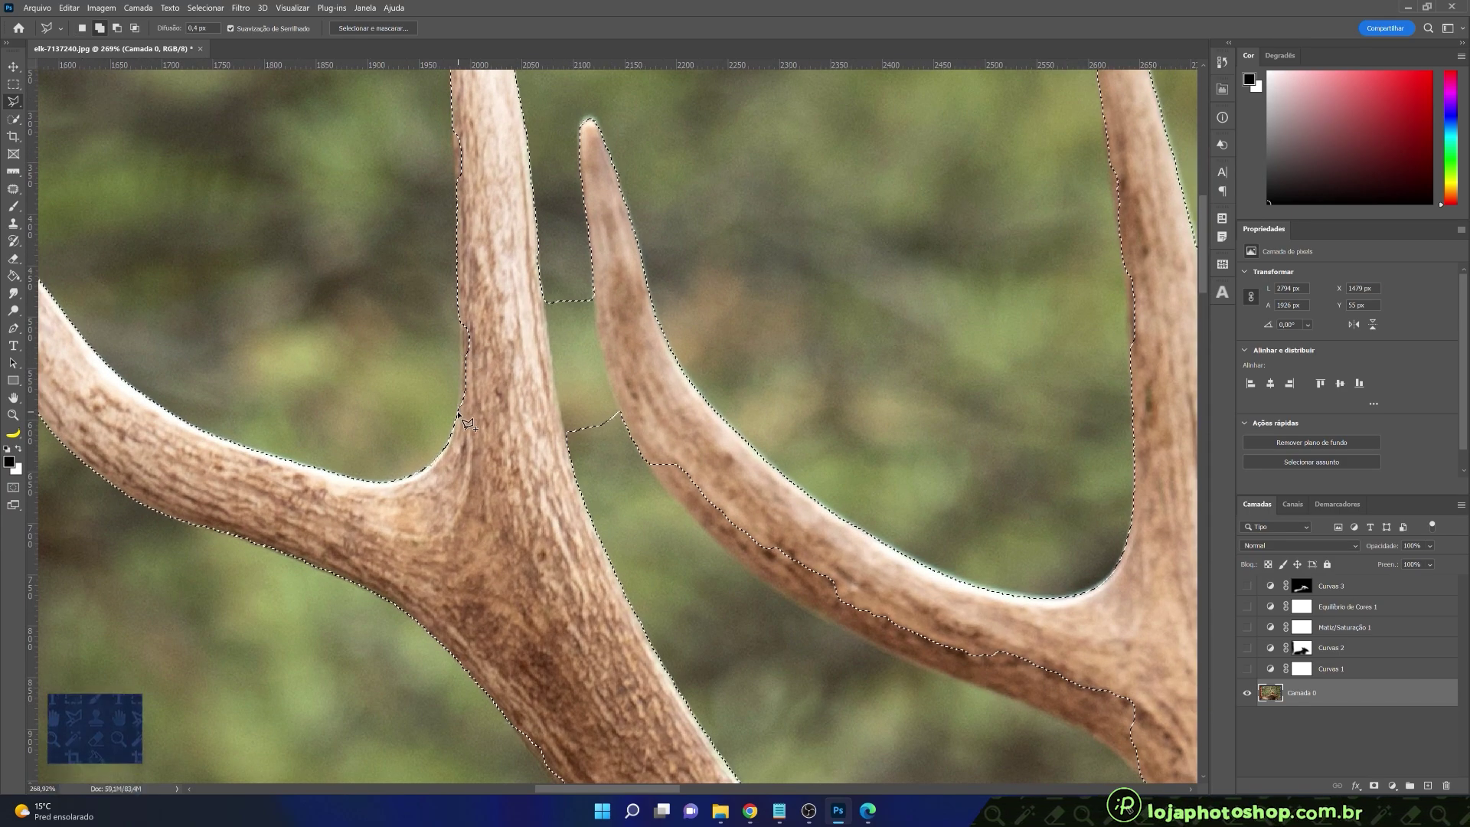
pyautogui.click(461, 361)
pyautogui.scroll(3, 464, 323)
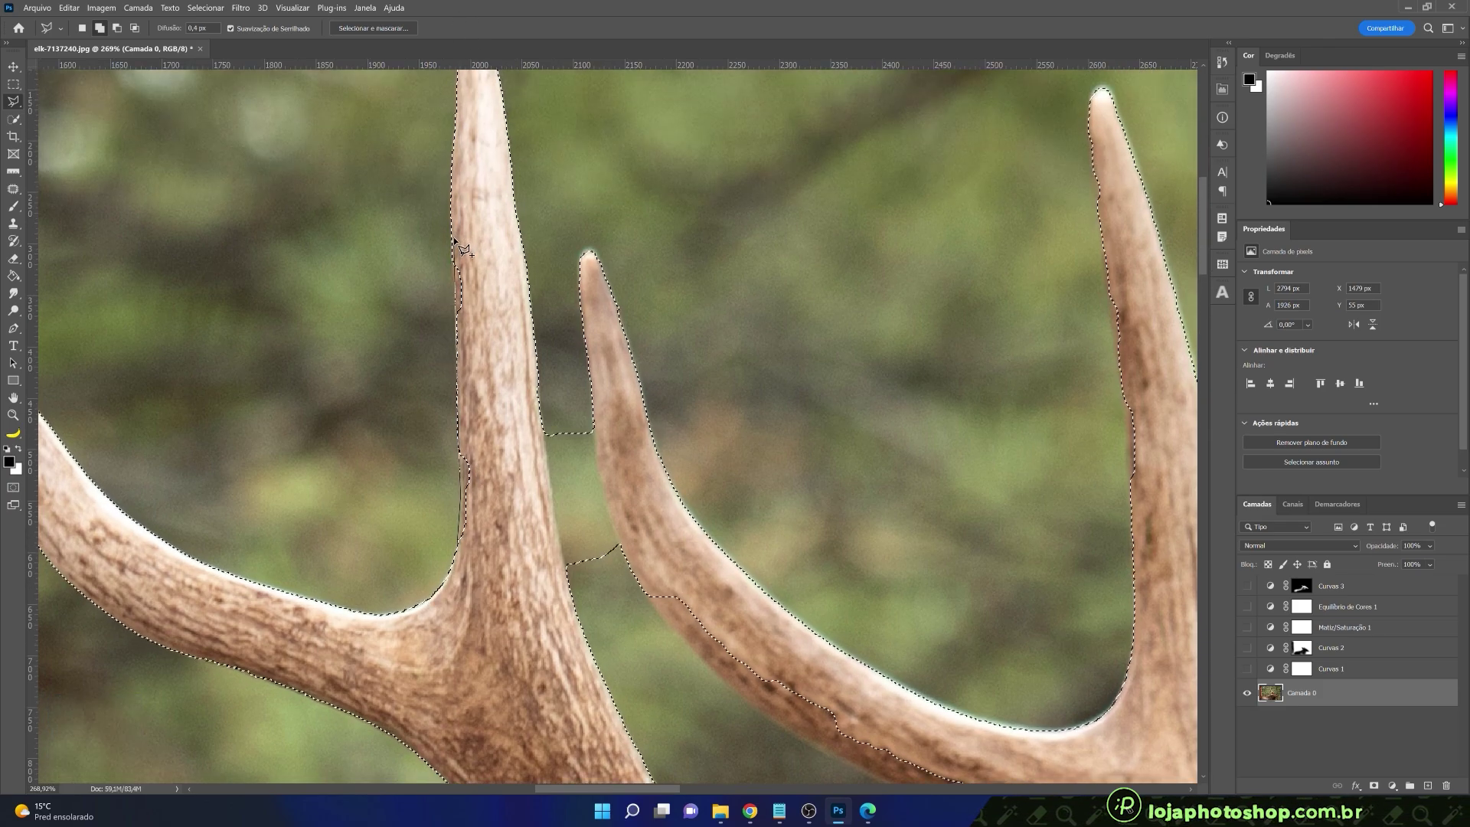
pyautogui.click(453, 239)
pyautogui.click(483, 280)
pyautogui.doubleClick(500, 565)
pyautogui.moveTo(484, 488); pyautogui.dragTo(493, 728)
pyautogui.moveTo(481, 629); pyautogui.dragTo(384, 375)
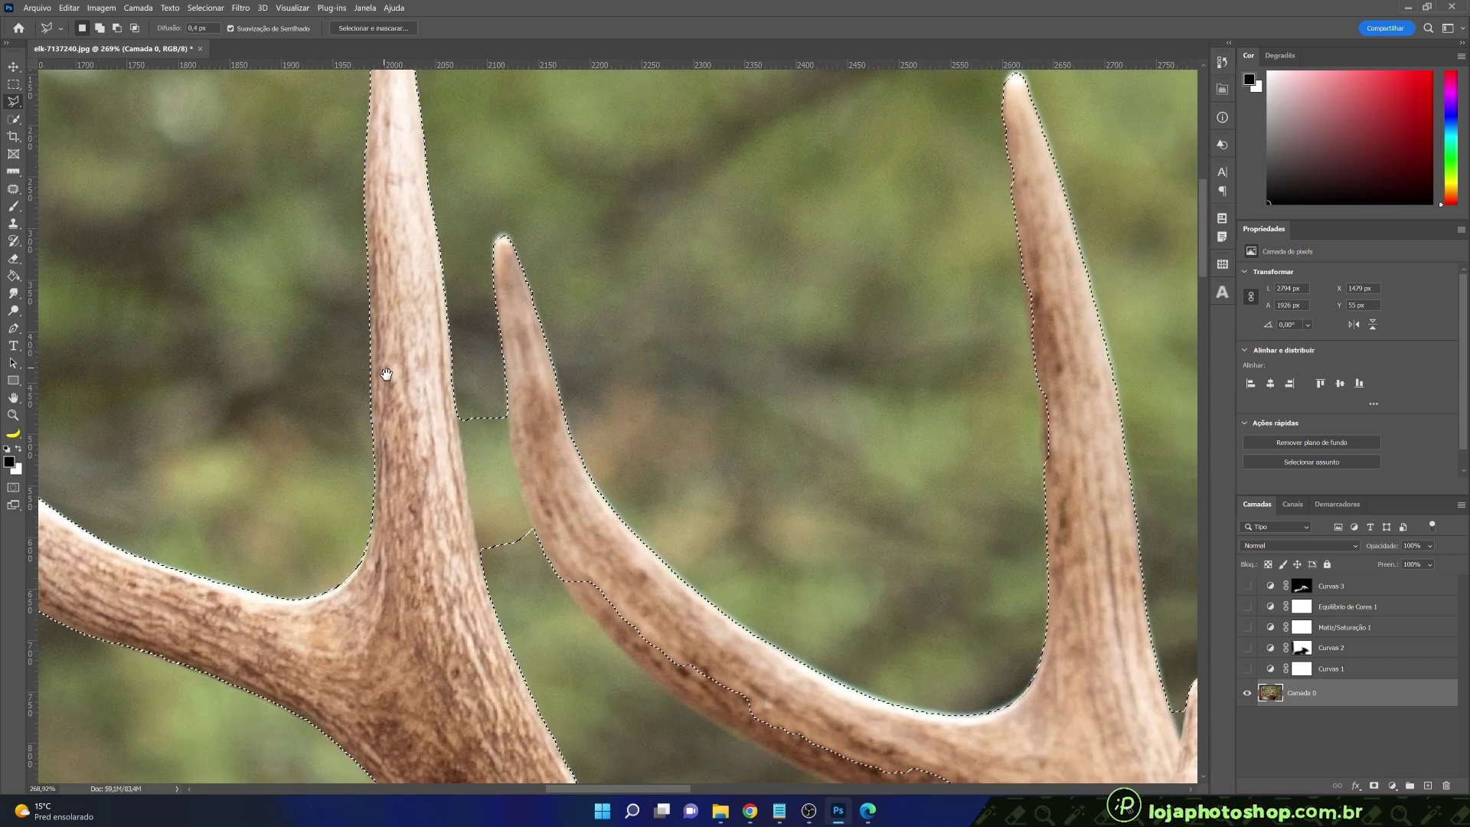
# - Subtract the background patch between the front antler's upright tine and the rear antler's curved tine from the selection
pyautogui.click(458, 414)
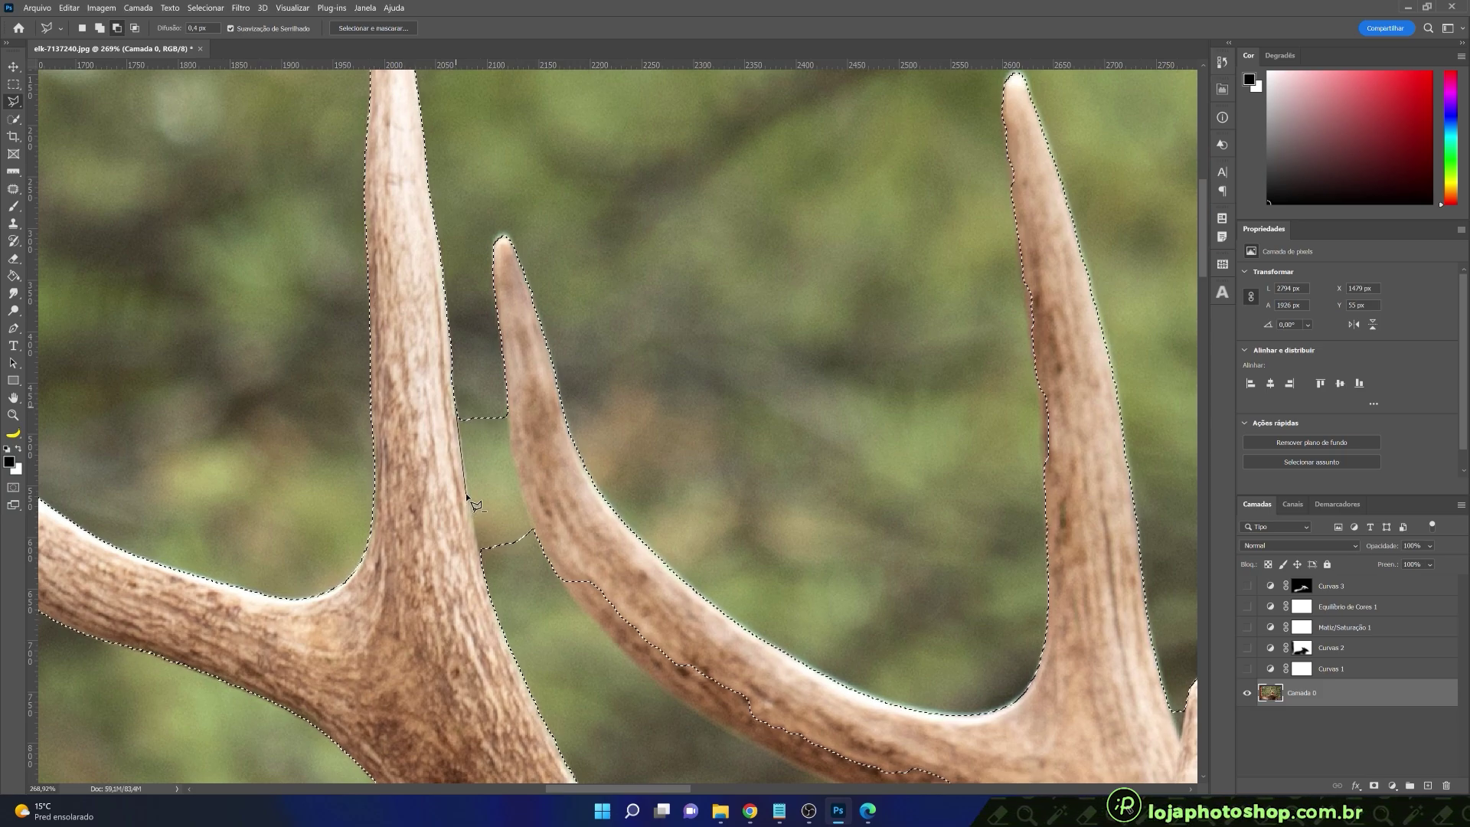
pyautogui.click(485, 574)
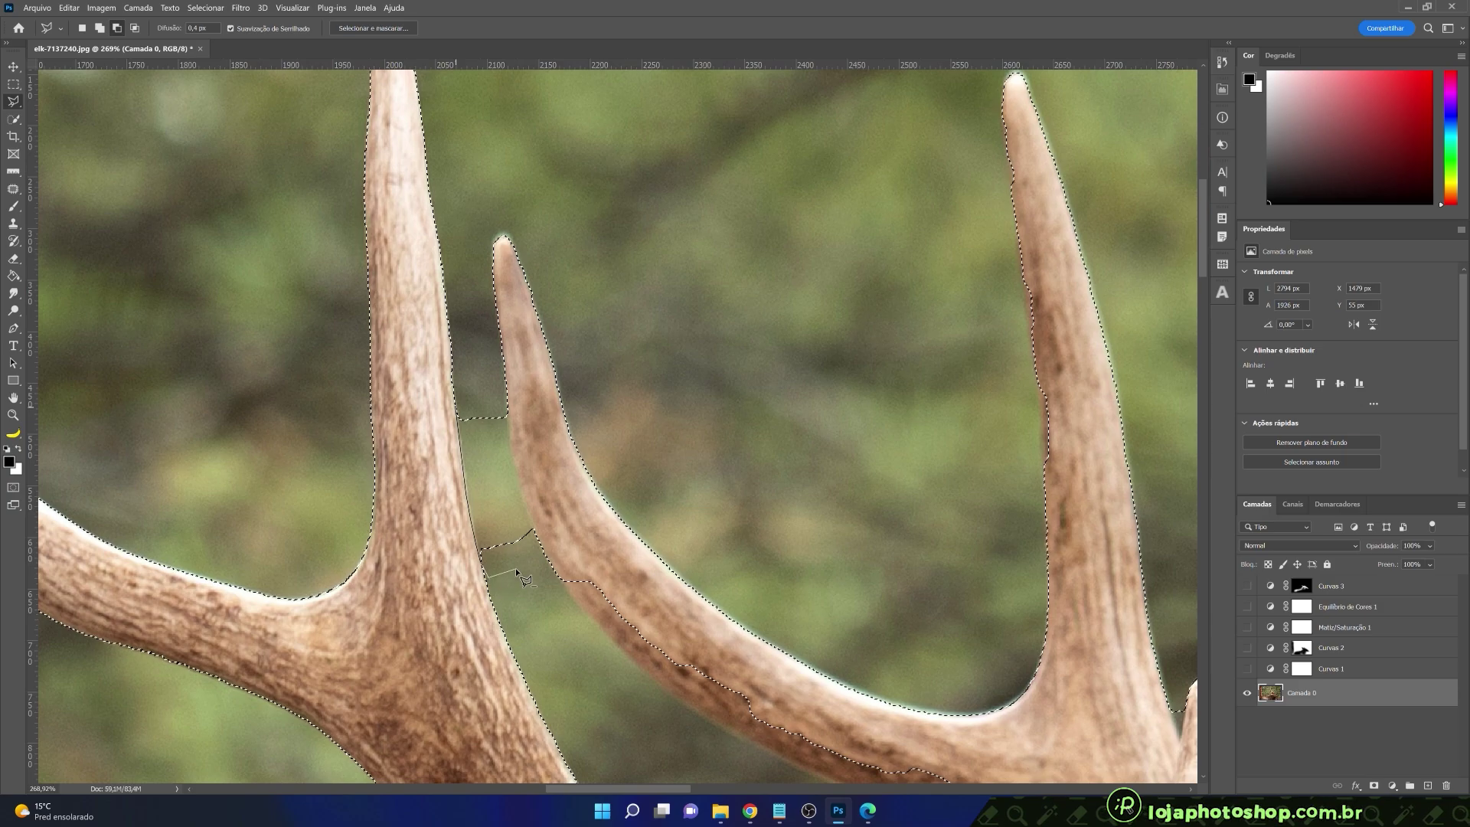
pyautogui.click(534, 527)
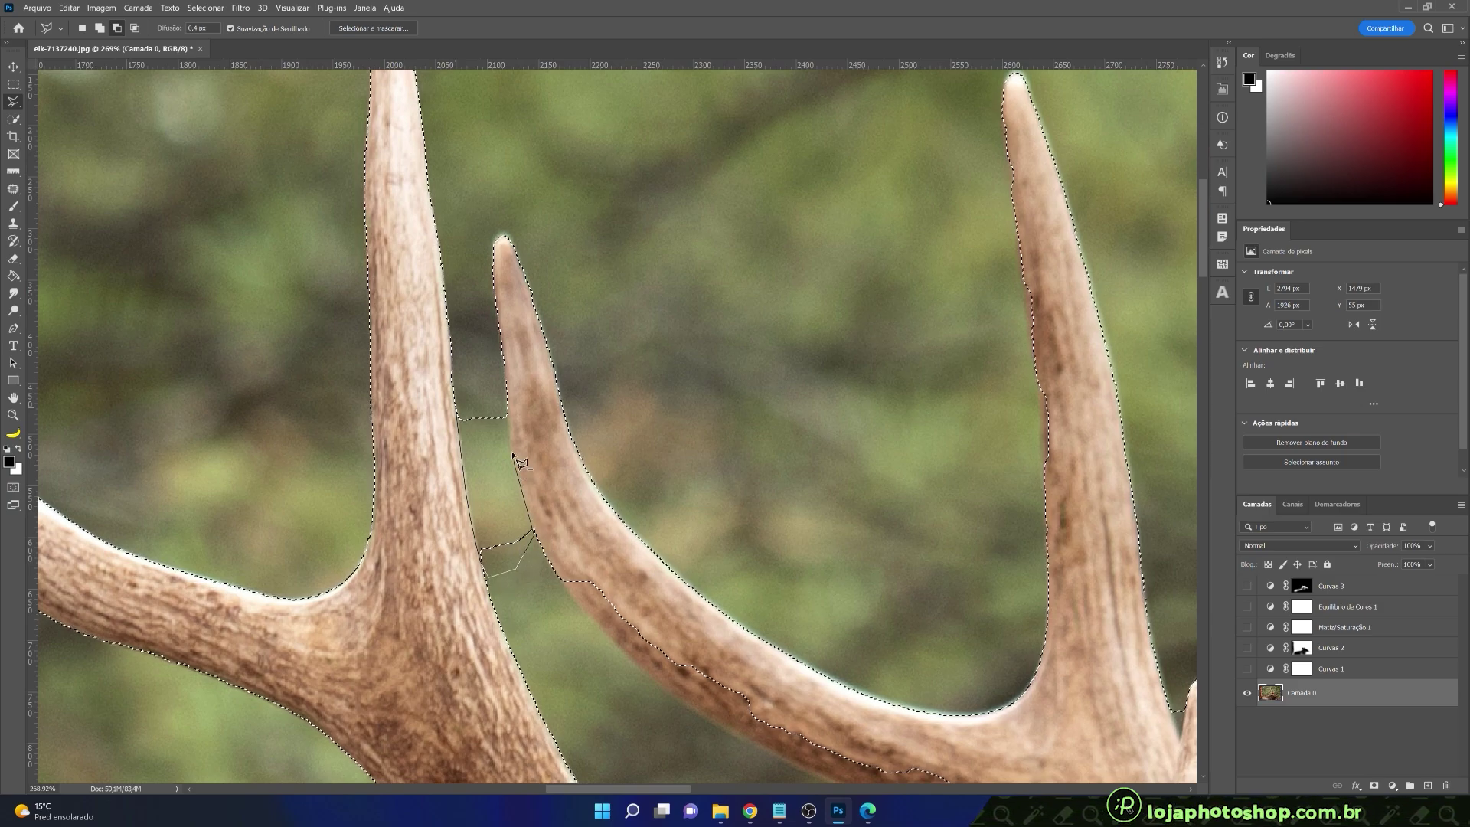
pyautogui.click(510, 427)
pyautogui.click(506, 407)
pyautogui.click(472, 395)
pyautogui.click(457, 406)
pyautogui.scroll(-5, 484, 430)
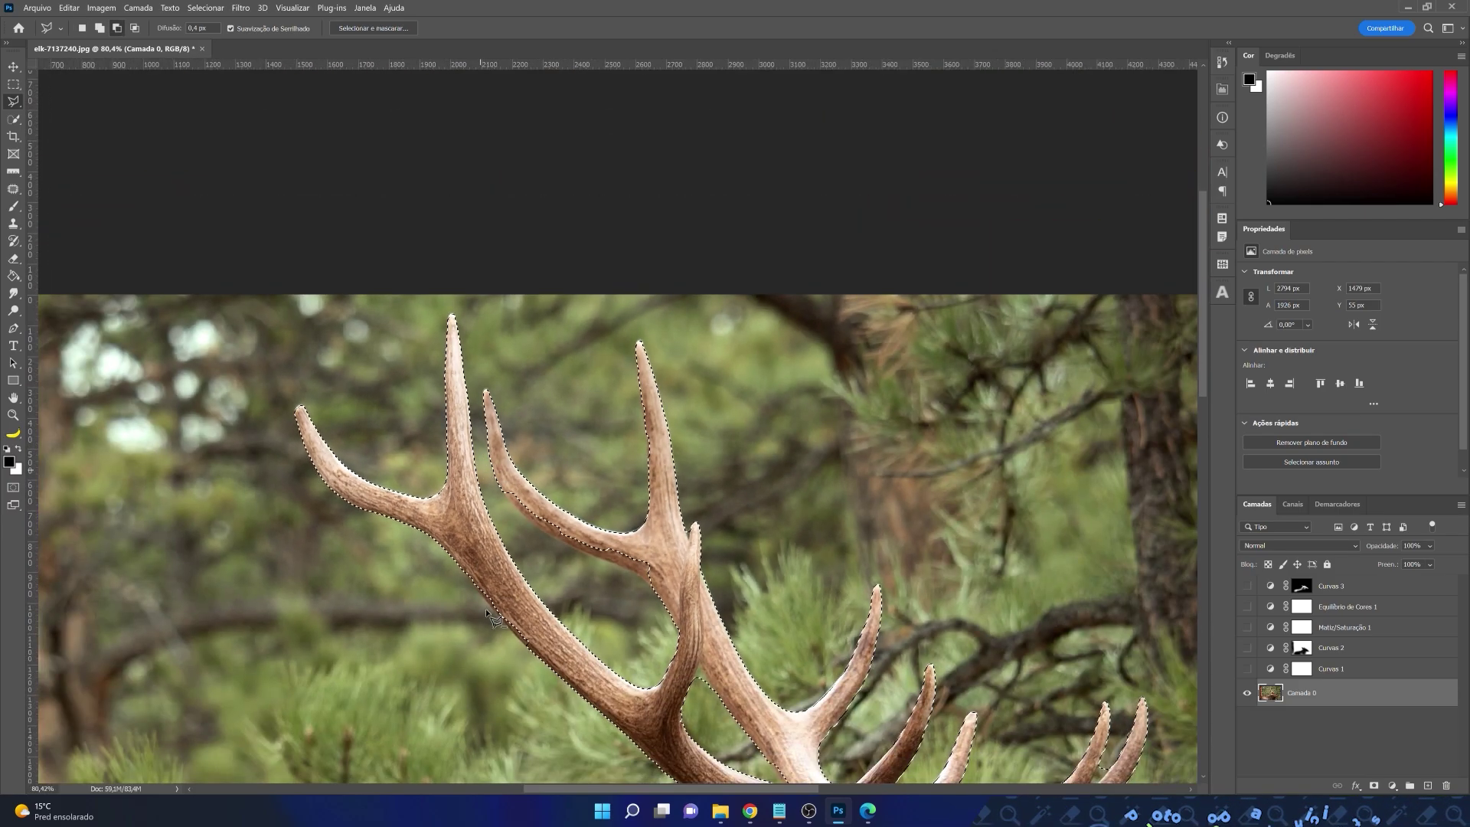
# - Add the missed lower edge of the front antler's main beam, just below its upper fork, to the selection
pyautogui.scroll(3, 484, 660)
pyautogui.scroll(1, 484, 660)
pyautogui.scroll(-1, 498, 628)
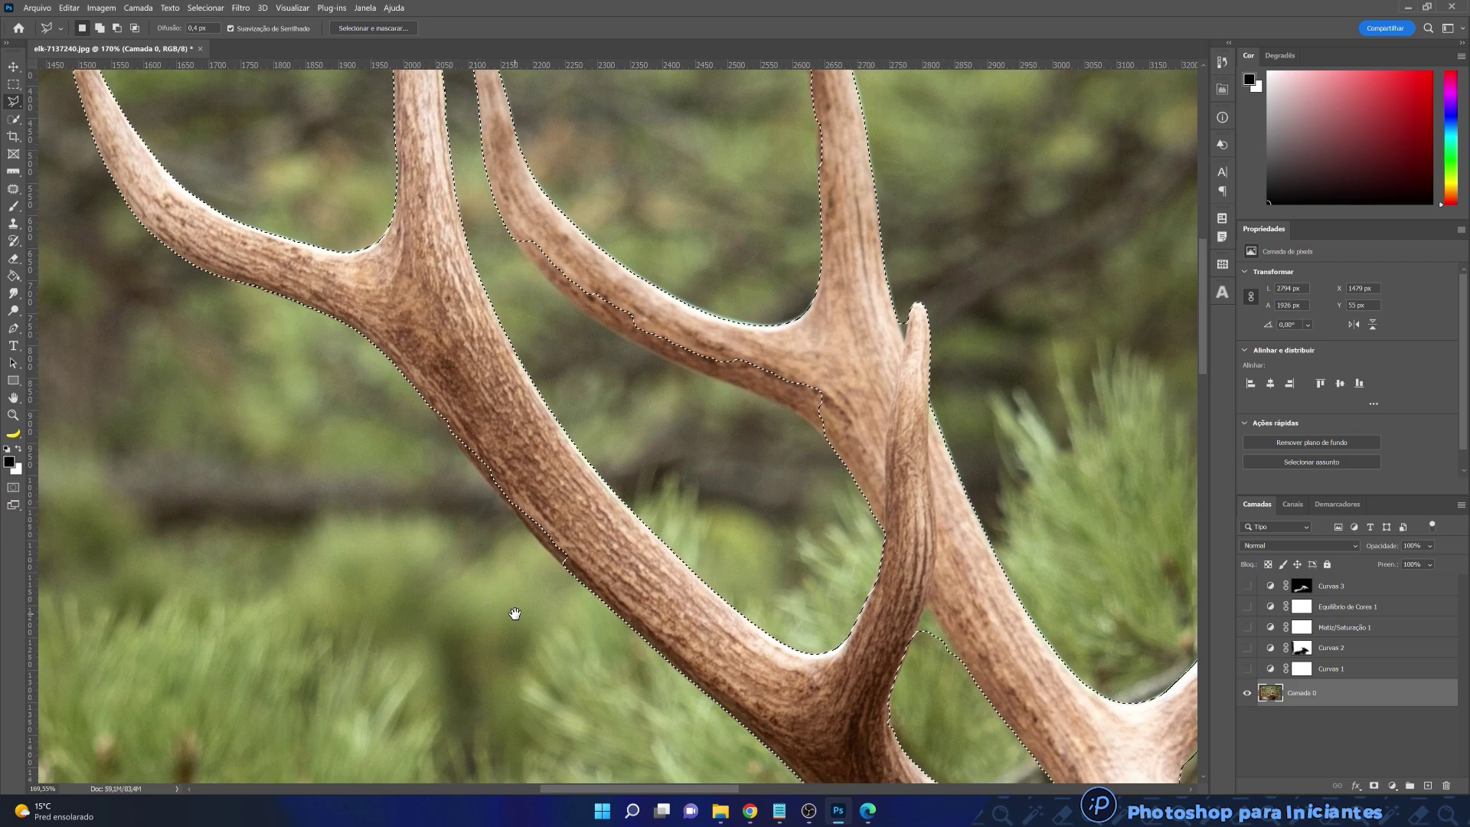
pyautogui.click(435, 470)
pyautogui.click(499, 498)
pyautogui.click(541, 545)
pyautogui.click(600, 600)
pyautogui.click(552, 465)
pyautogui.click(431, 408)
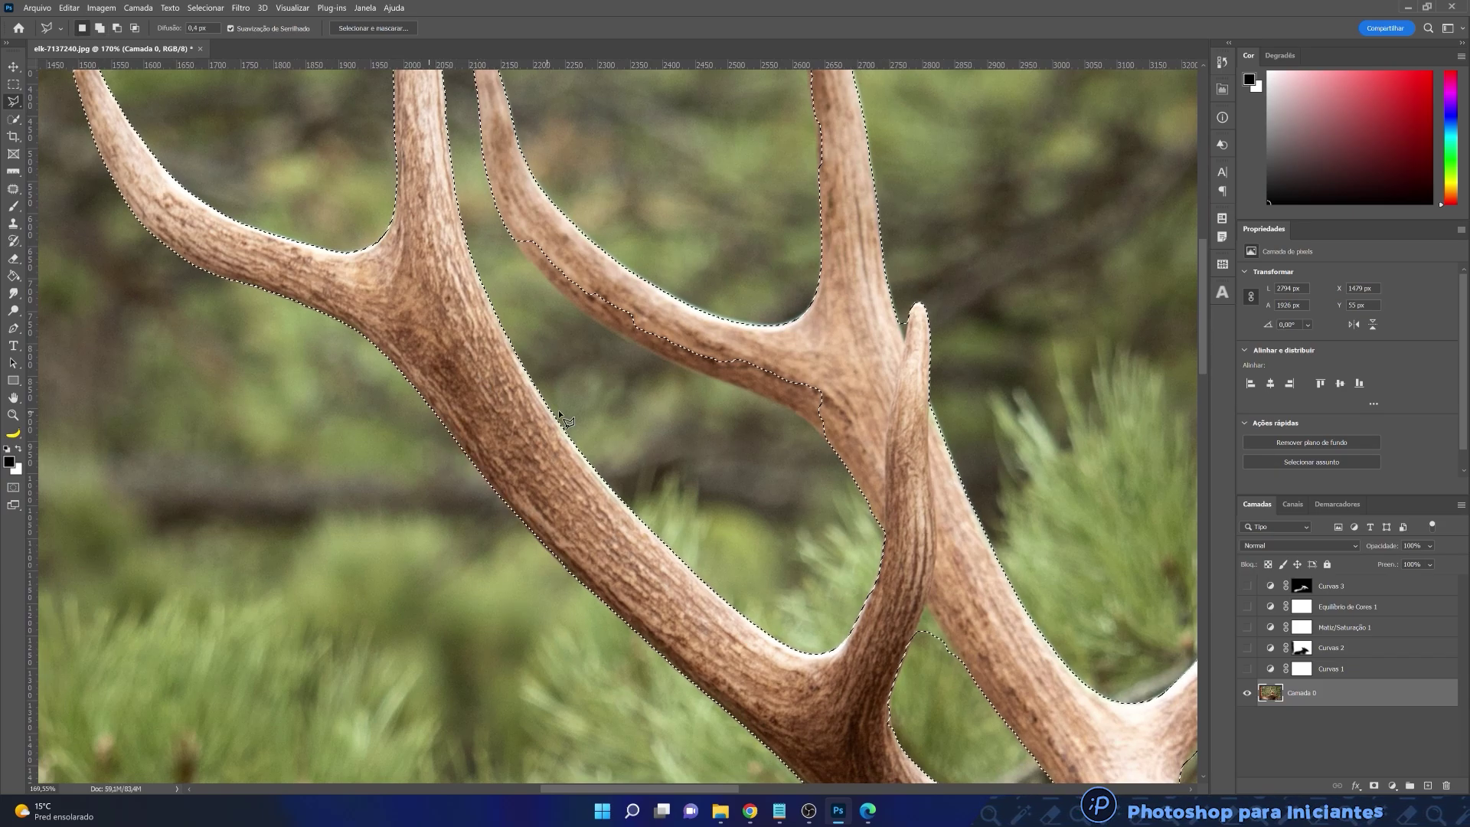
# - Add the missed lower edge of the rear antler's curved tine, down to its upper fork, to the selection
pyautogui.keyDown('shift'); pyautogui.click(825, 444); pyautogui.keyUp('shift')
pyautogui.click(746, 390)
pyautogui.click(677, 362)
pyautogui.click(642, 345)
pyautogui.click(603, 325)
pyautogui.click(583, 312)
pyautogui.click(527, 262)
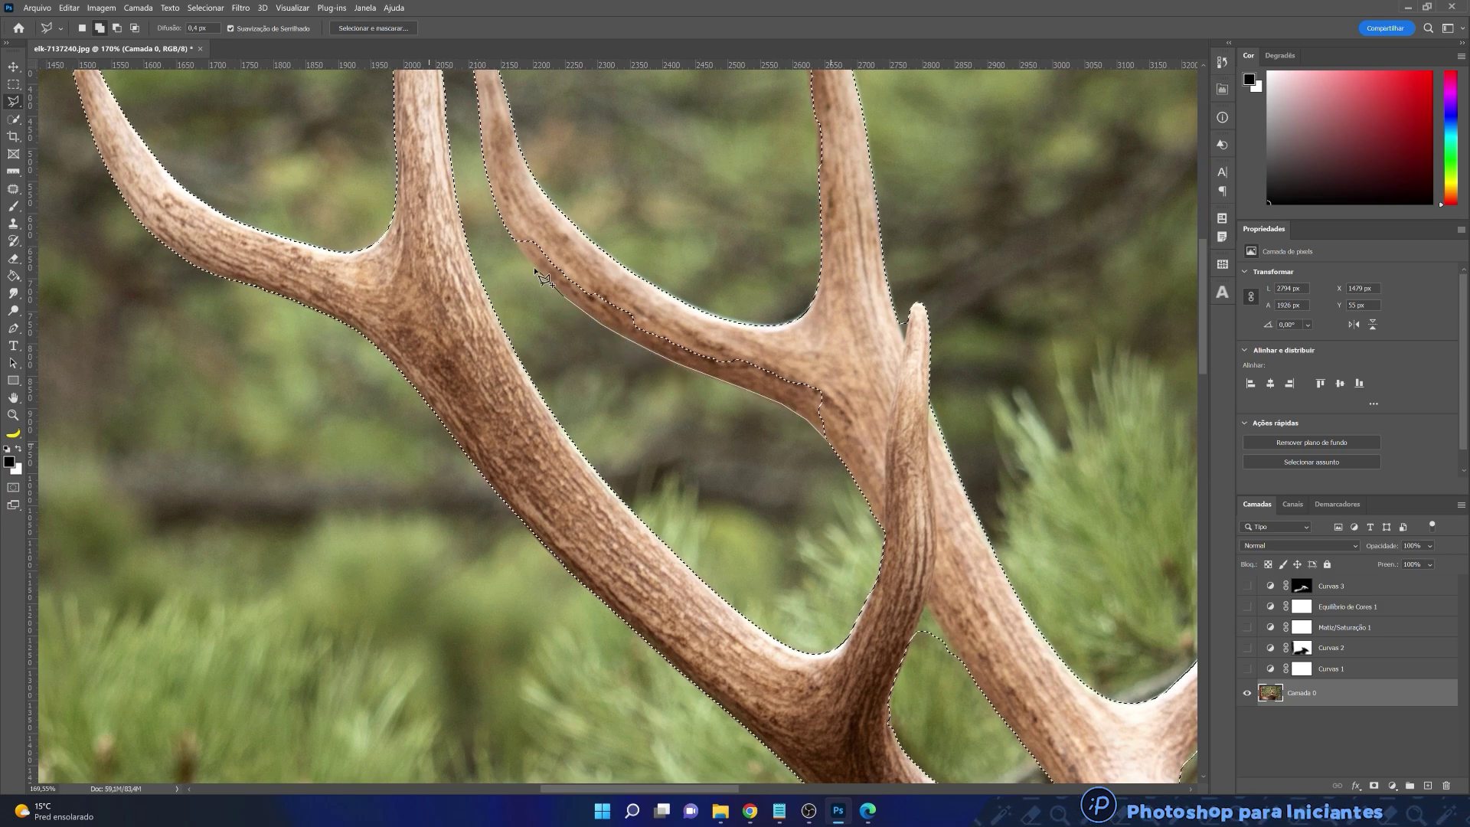
pyautogui.click(509, 234)
pyautogui.click(533, 225)
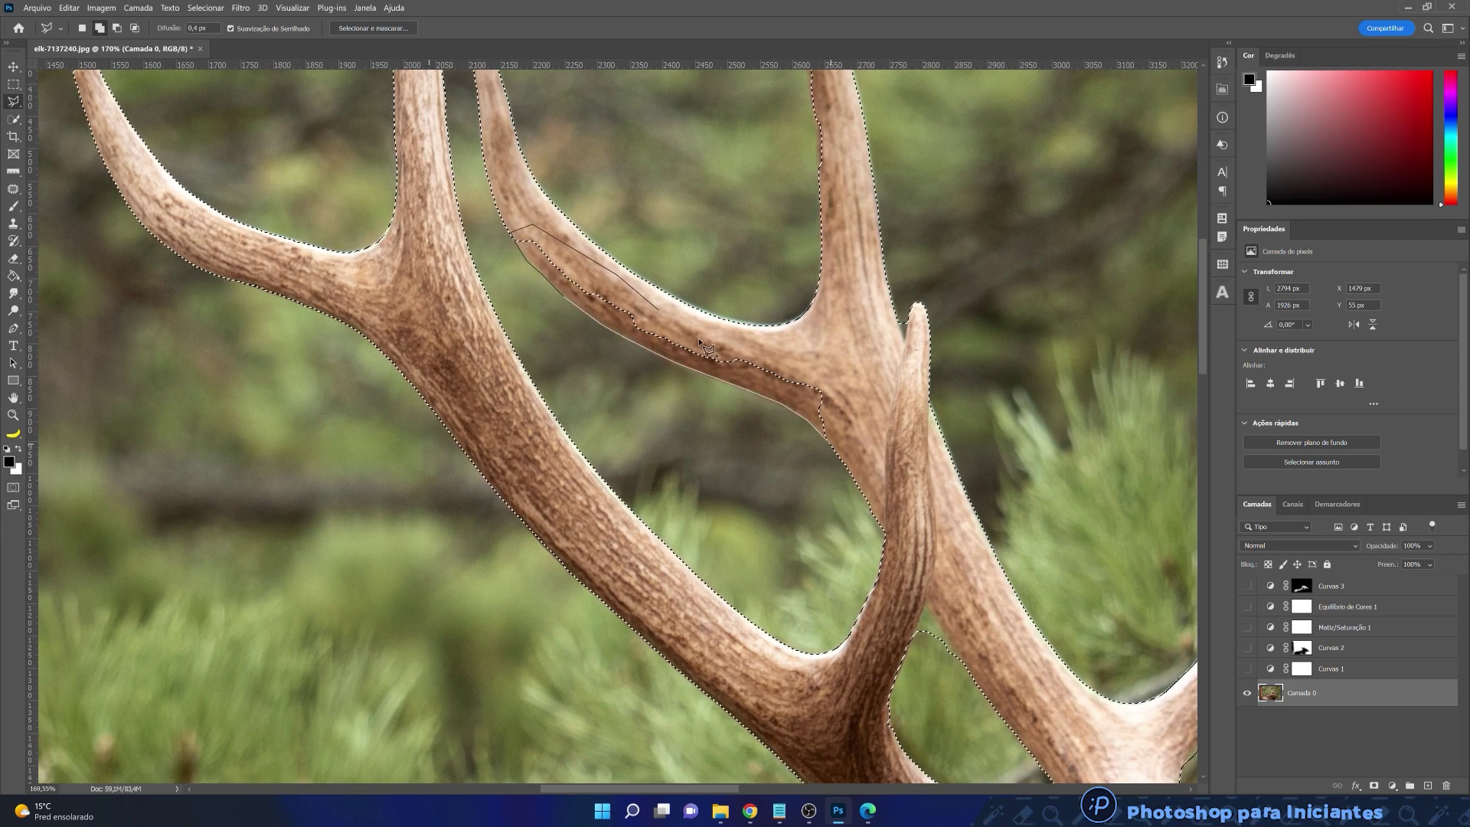
pyautogui.click(619, 273)
pyautogui.click(666, 320)
pyautogui.click(847, 360)
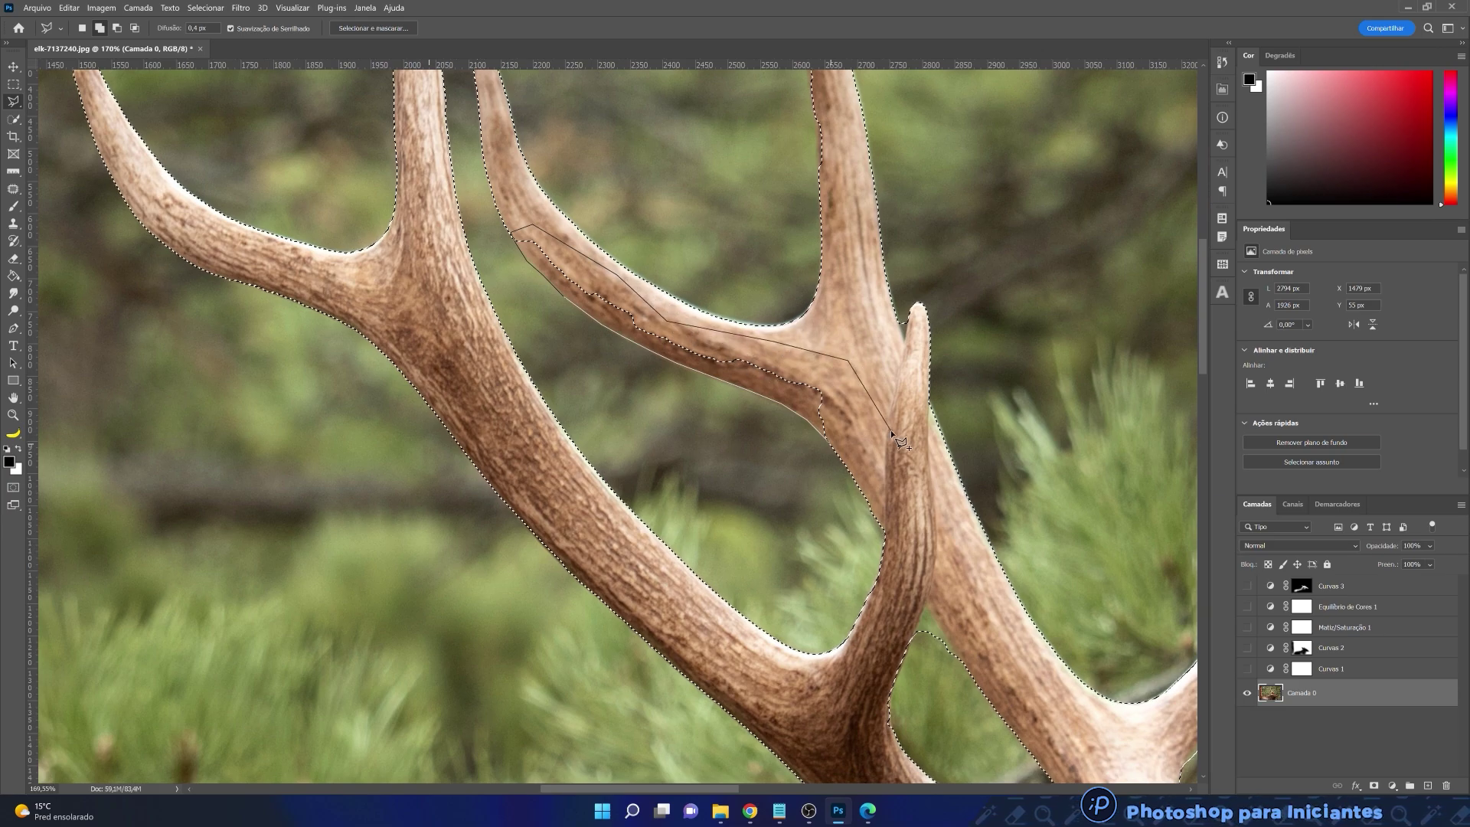
pyautogui.doubleClick(892, 434)
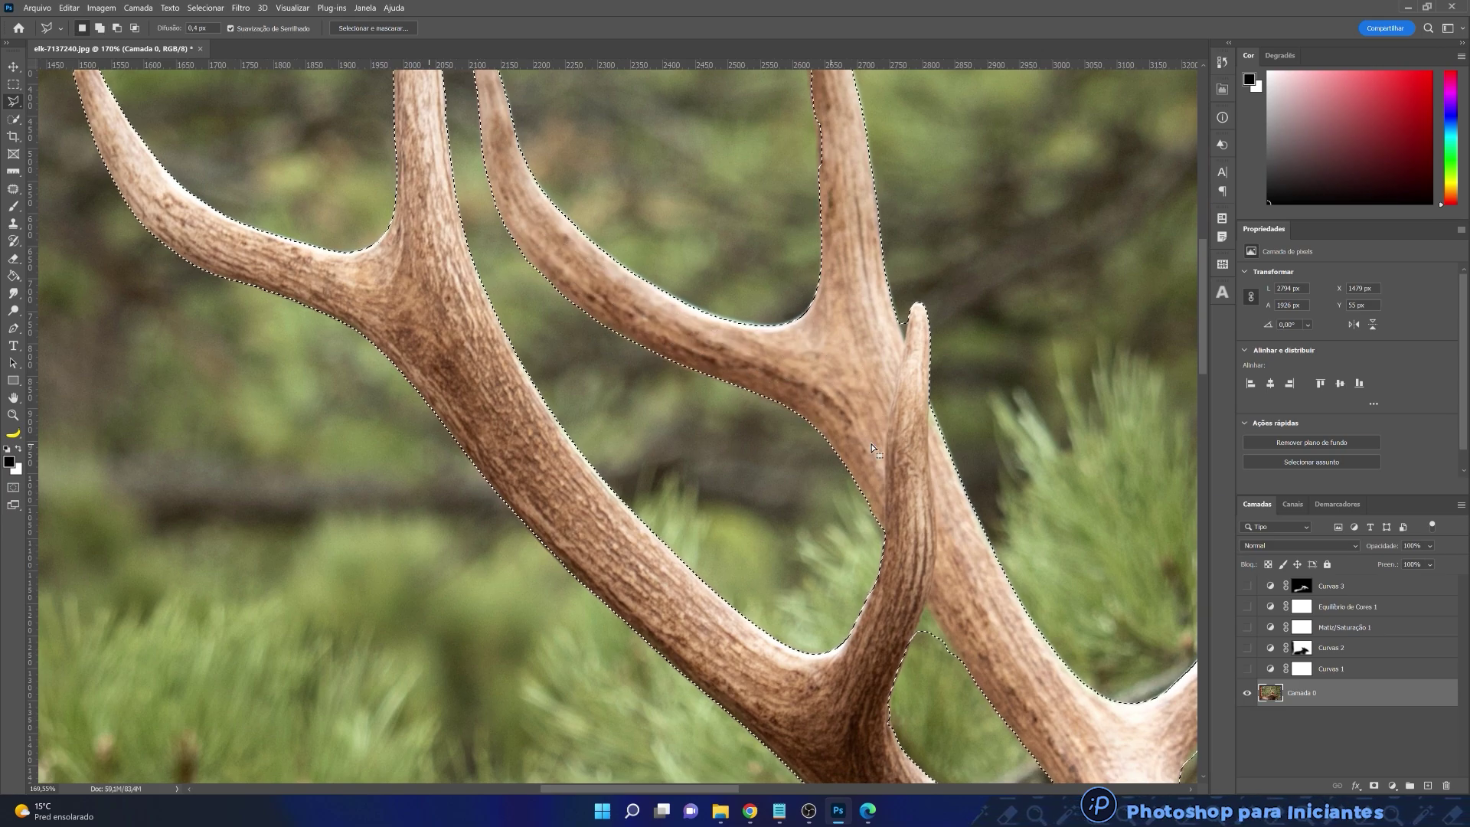
# - Add the missed strip along the middle of the left edge of the rear antler's tall upright tine to the selection
pyautogui.scroll(-2, 565, 461)
pyautogui.scroll(-3, 573, 469)
pyautogui.scroll(6, 712, 347)
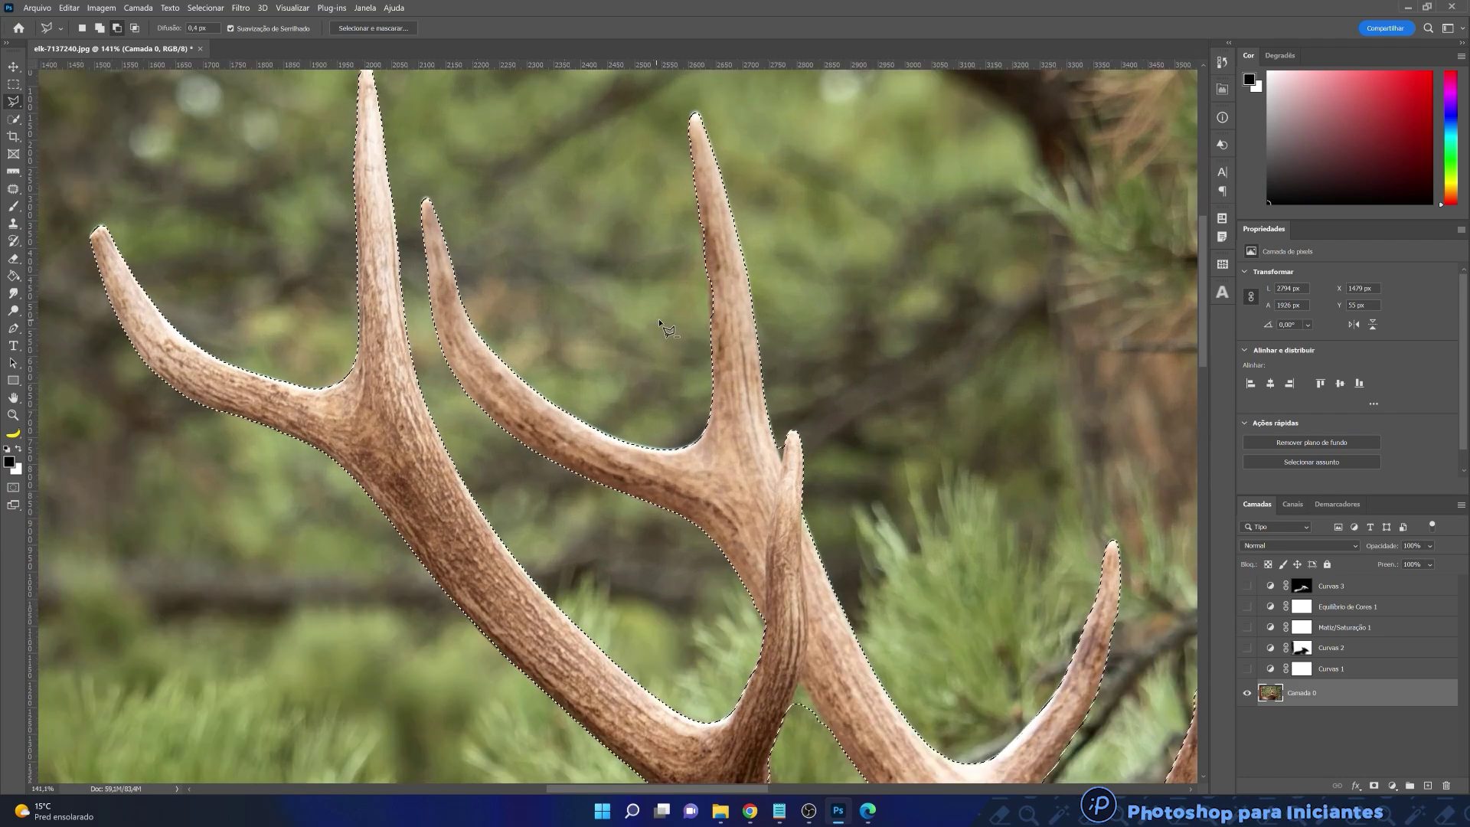
pyautogui.scroll(1, 705, 341)
pyautogui.keyDown('shift'); pyautogui.click(727, 295); pyautogui.keyUp('shift')
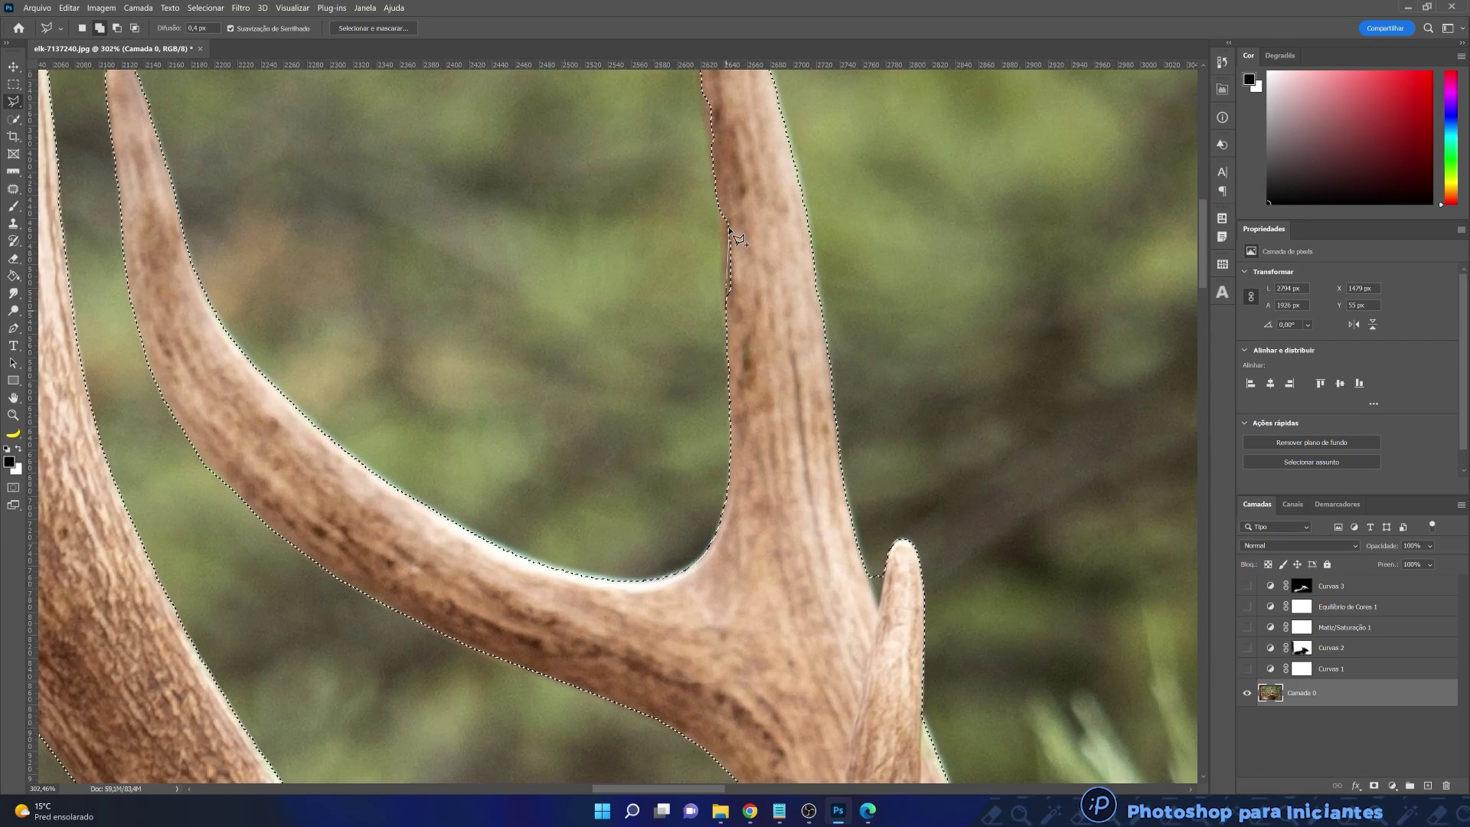
pyautogui.click(718, 199)
pyautogui.click(728, 184)
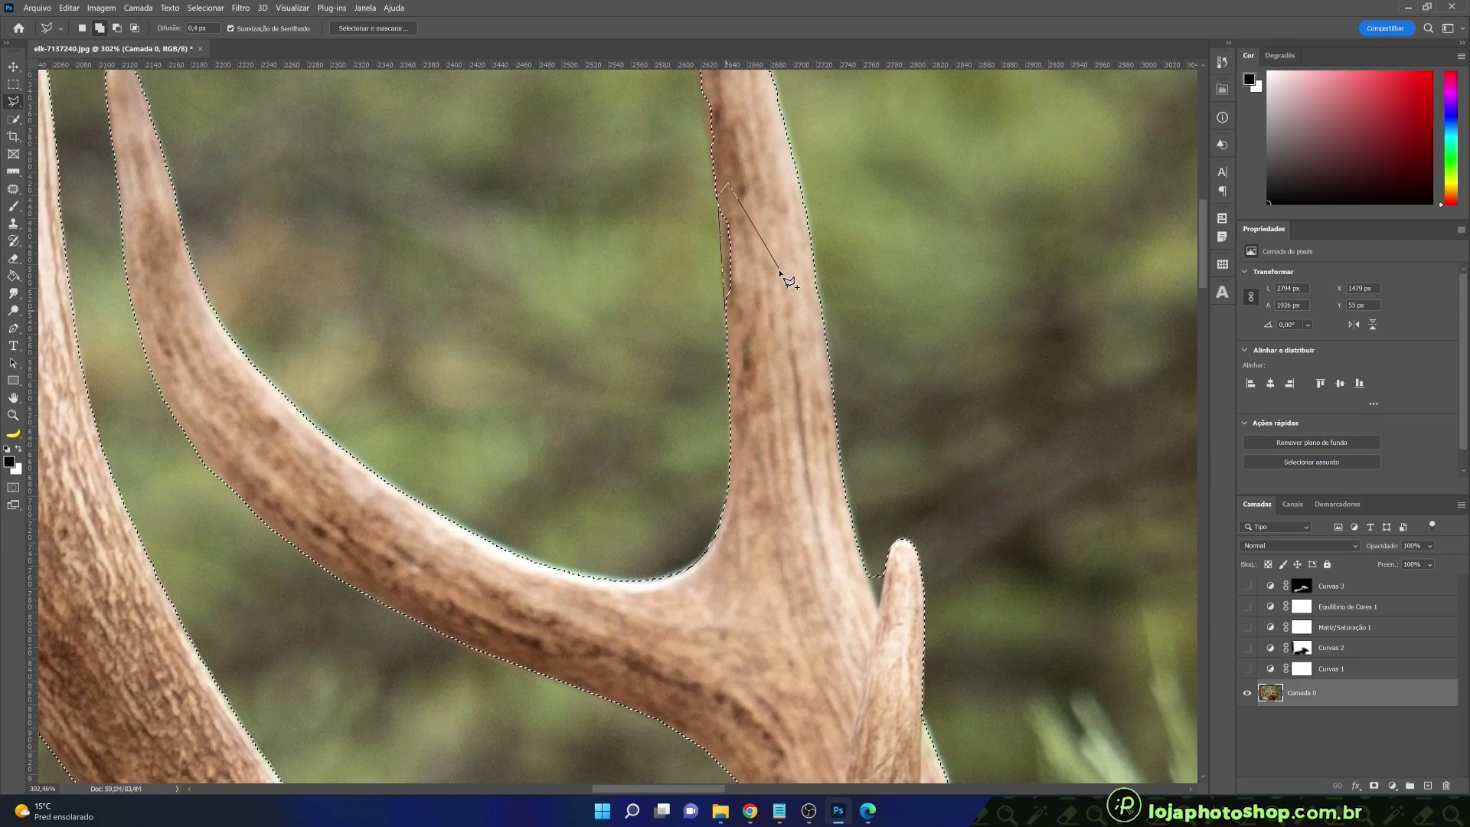
pyautogui.click(778, 310)
pyautogui.click(819, 442)
pyautogui.doubleClick(794, 437)
# - Add the missed sliver below the tip of the rear antler's tall upright tine, on its left edge, to the selection
pyautogui.scroll(5, 702, 378)
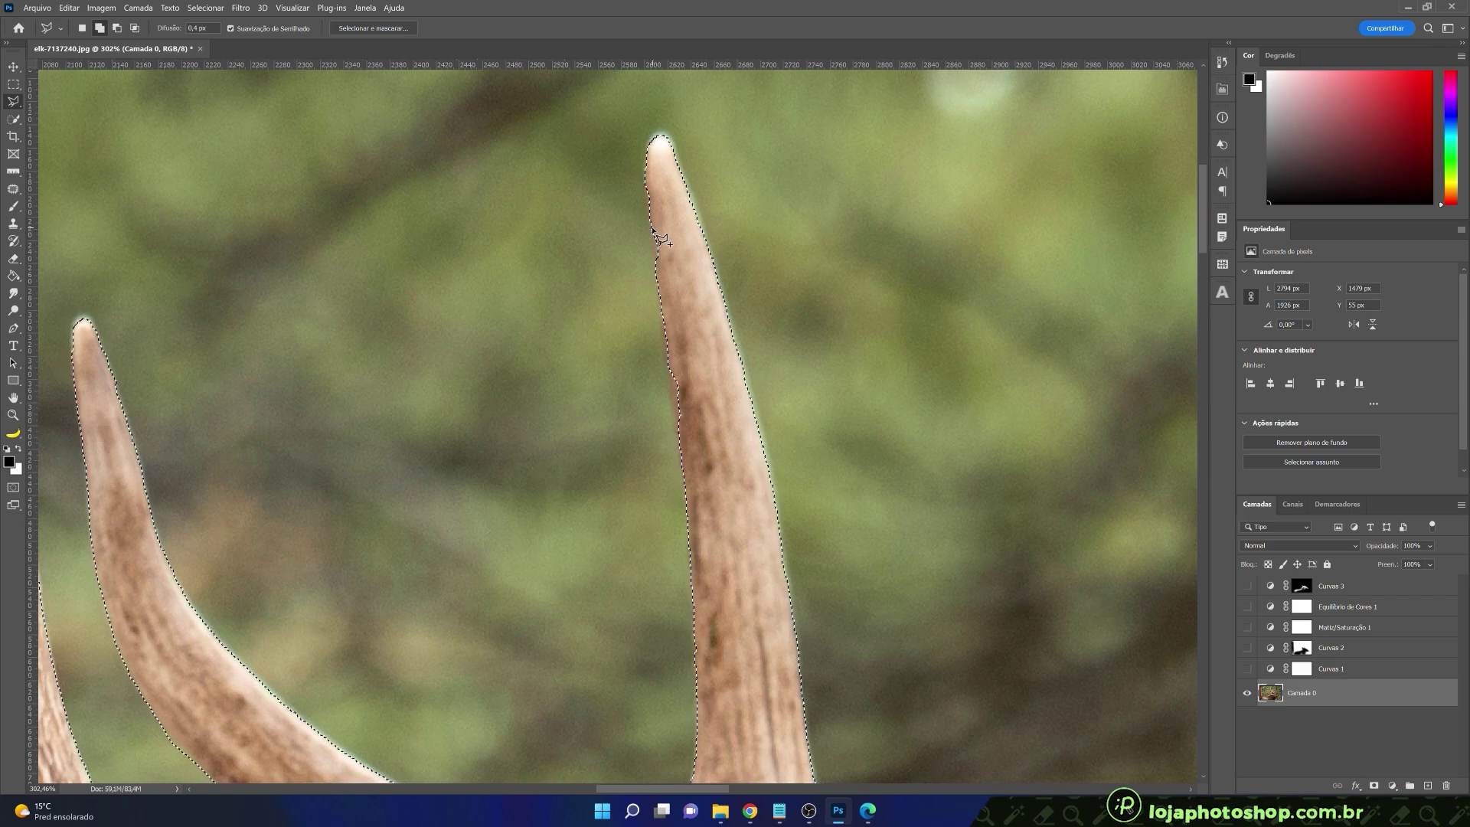
pyautogui.click(655, 259)
pyautogui.doubleClick(674, 375)
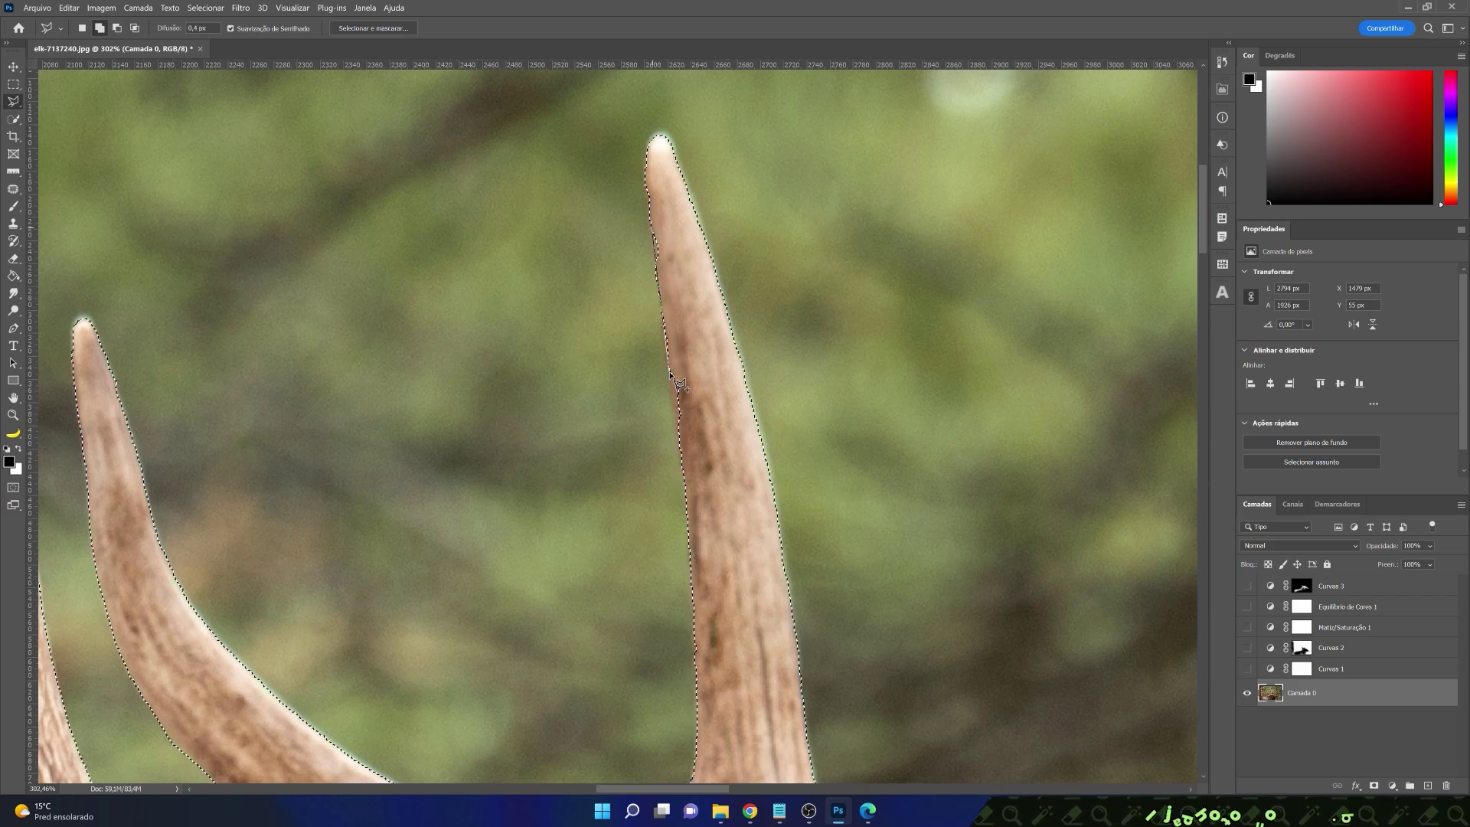
# - Subtract the background wedge below the point where the front antler's tine crosses the rear antler's beam from the selection
pyautogui.moveTo(681, 651); pyautogui.dragTo(480, 217)
pyautogui.scroll(-4, 558, 497)
pyautogui.scroll(5, 547, 492)
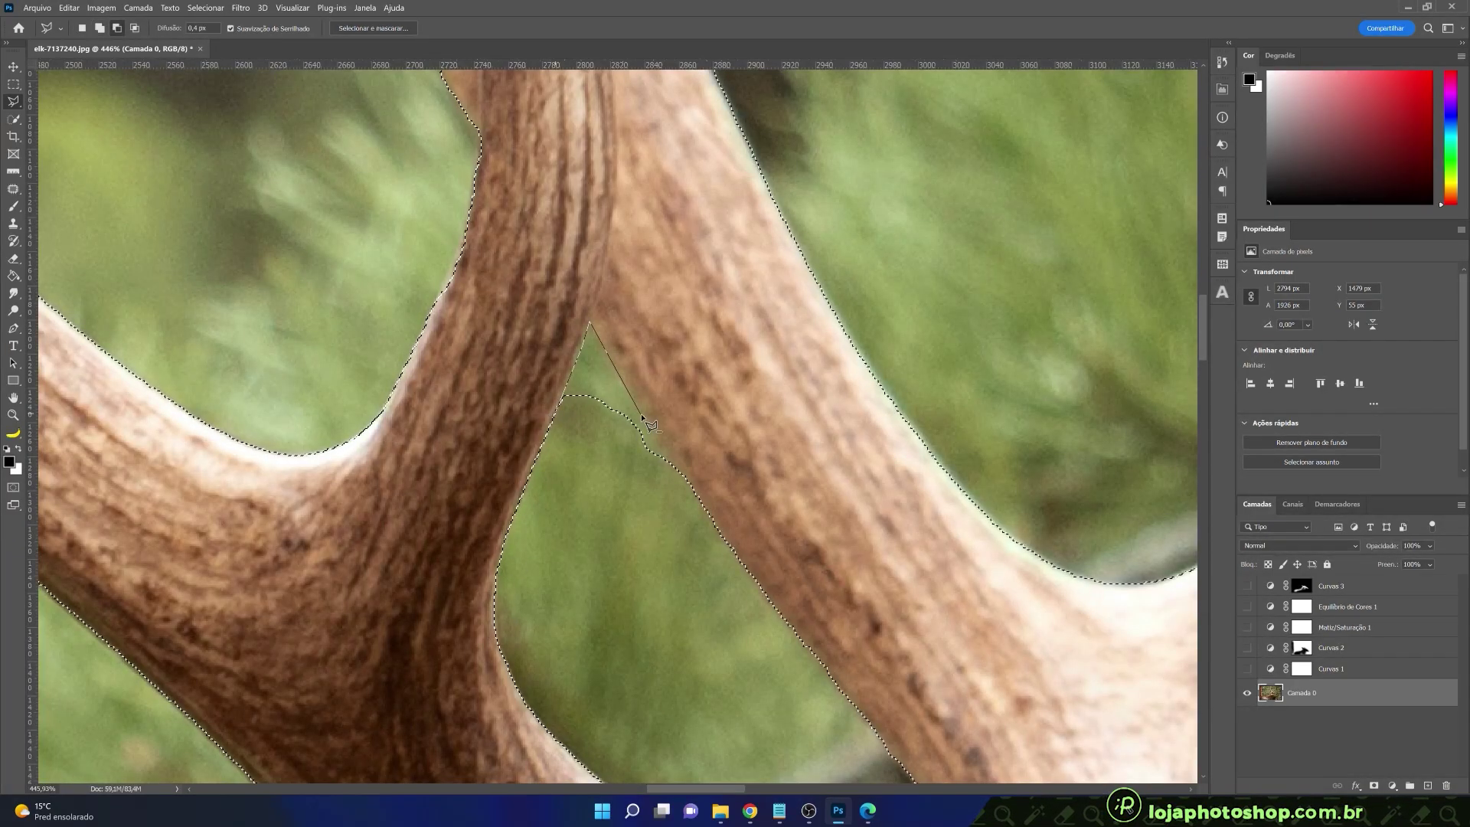
# - Add the missed knobs on the left side of the burr at the antlers' base to the selection
pyautogui.moveTo(612, 674); pyautogui.dragTo(597, 306)
pyautogui.moveTo(689, 712); pyautogui.dragTo(434, 425)
pyautogui.moveTo(777, 564); pyautogui.dragTo(212, 299)
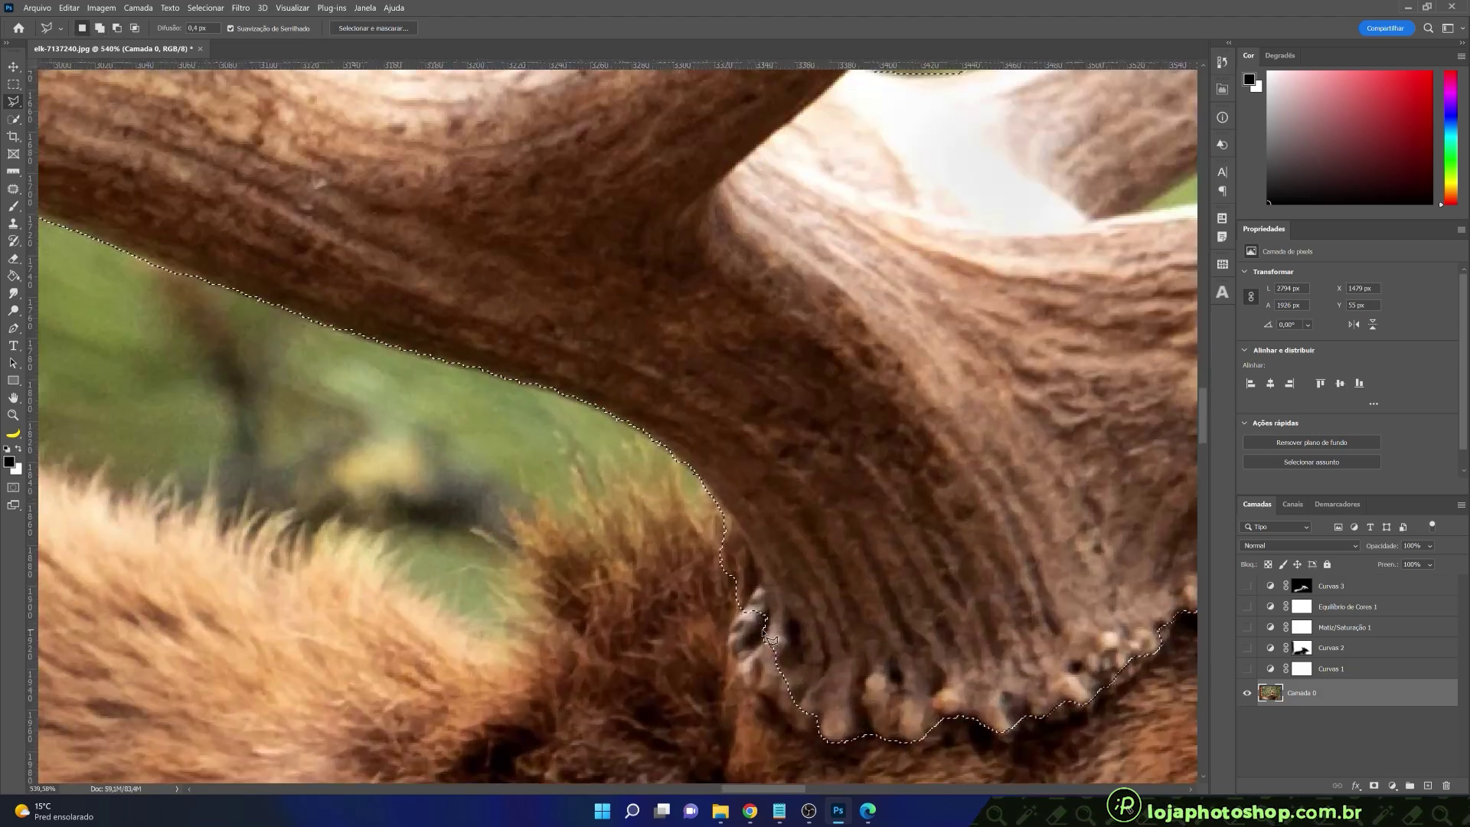
pyautogui.scroll(3, 765, 536)
pyautogui.click(813, 626)
pyautogui.click(819, 637)
pyautogui.click(833, 635)
pyautogui.click(845, 625)
pyautogui.moveTo(881, 650)
pyautogui.mouseDown()
pyautogui.moveTo(663, 480)
pyautogui.moveTo(392, 526)
pyautogui.mouseUp()
pyautogui.click(902, 604)
pyautogui.doubleClick(824, 552)
# - Correct the rest of the selection outline along the ragged burr at the antlers' base
pyautogui.click(993, 537)
pyautogui.doubleClick(1083, 396)
pyautogui.scroll(-1, 640, 525)
pyautogui.click(773, 396)
pyautogui.click(820, 395)
pyautogui.click(888, 440)
pyautogui.click(957, 444)
pyautogui.doubleClick(1057, 365)
# - Subtract the leftover background beside the rear antler's lower fork and between the two outermost tines from the selection
pyautogui.moveTo(751, 76)
pyautogui.mouseDown()
pyautogui.moveTo(695, 375)
pyautogui.moveTo(502, 563)
pyautogui.moveTo(466, 250)
pyautogui.mouseUp()
pyautogui.scroll(-3, 503, 563)
pyautogui.scroll(-6, 466, 251)
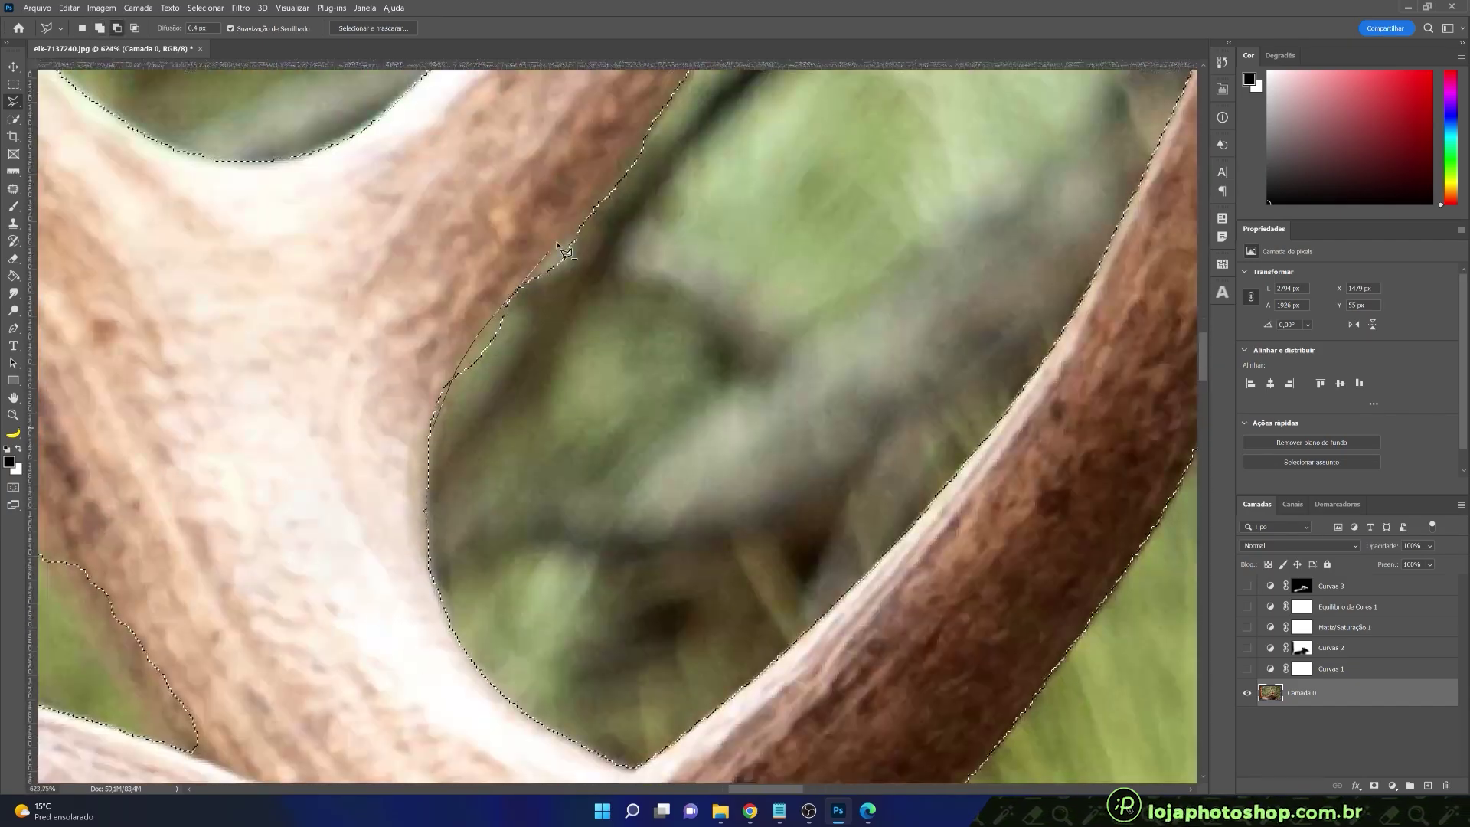
pyautogui.scroll(5, 900, 477)
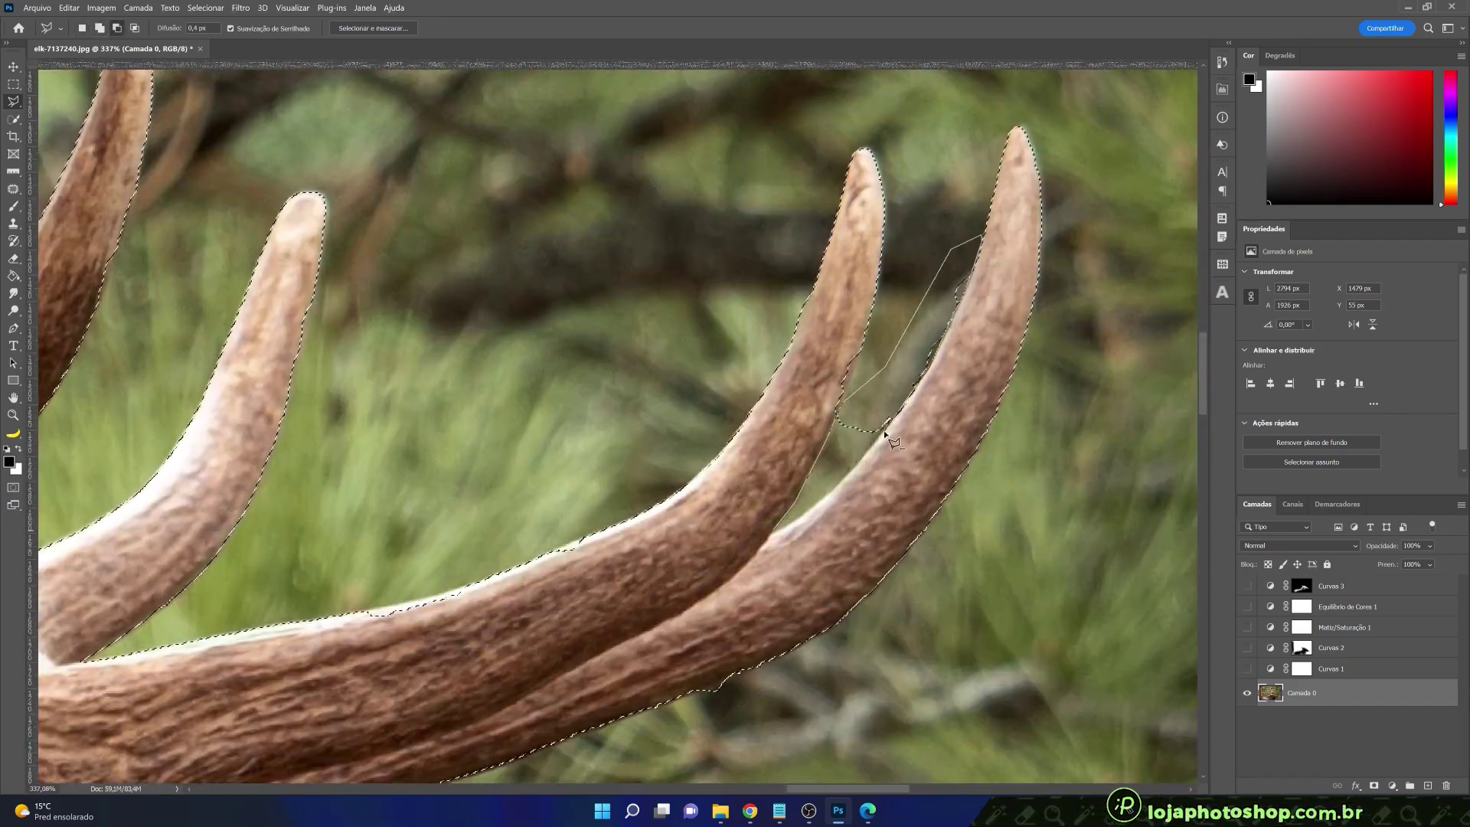
# - Subtract the background bump beneath the outermost tine's lower edge from the selection
pyautogui.scroll(-2, 747, 351)
pyautogui.scroll(3, 735, 636)
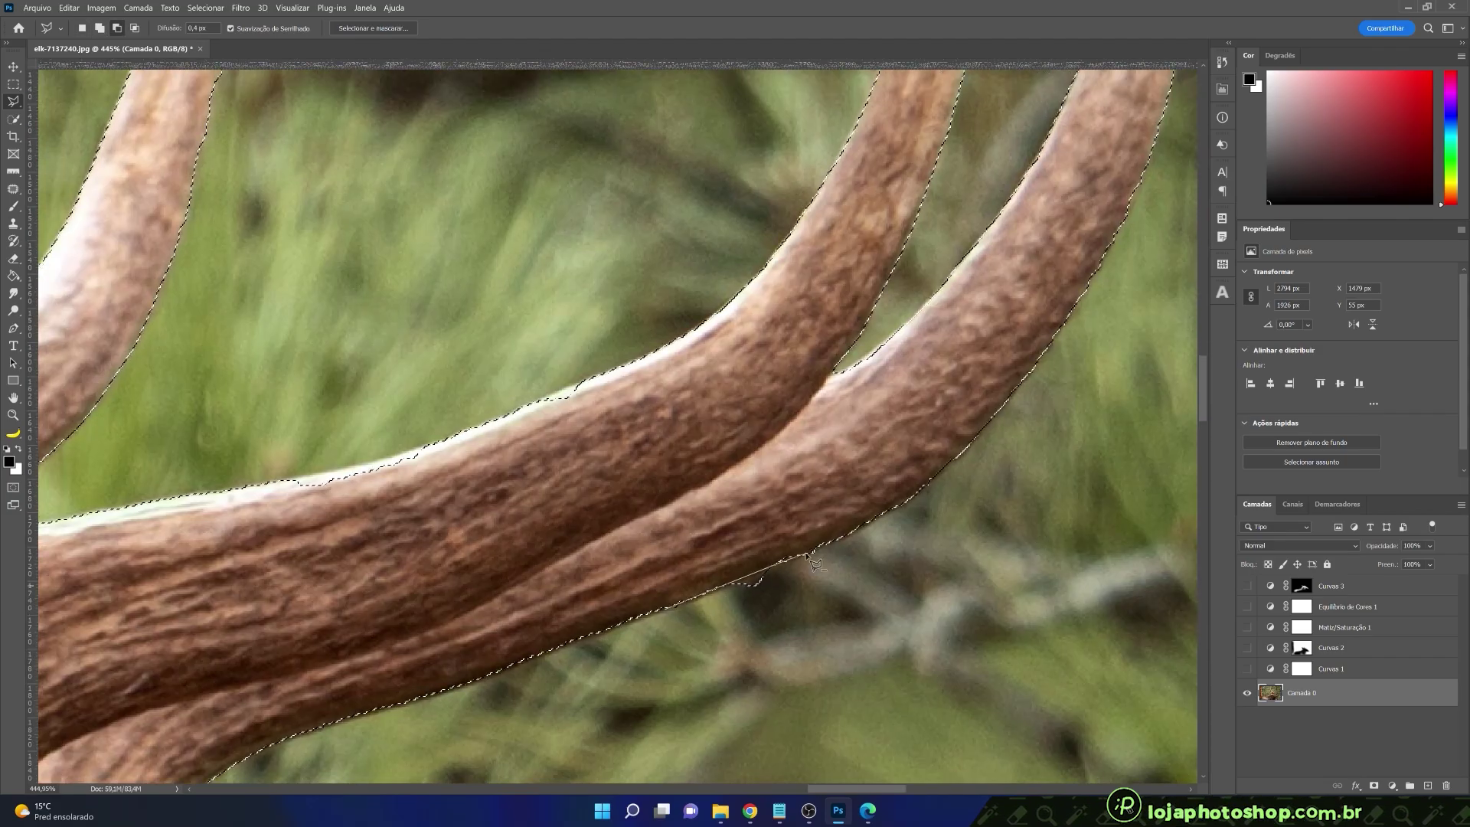
pyautogui.scroll(-8, 834, 674)
pyautogui.scroll(1, 337, 505)
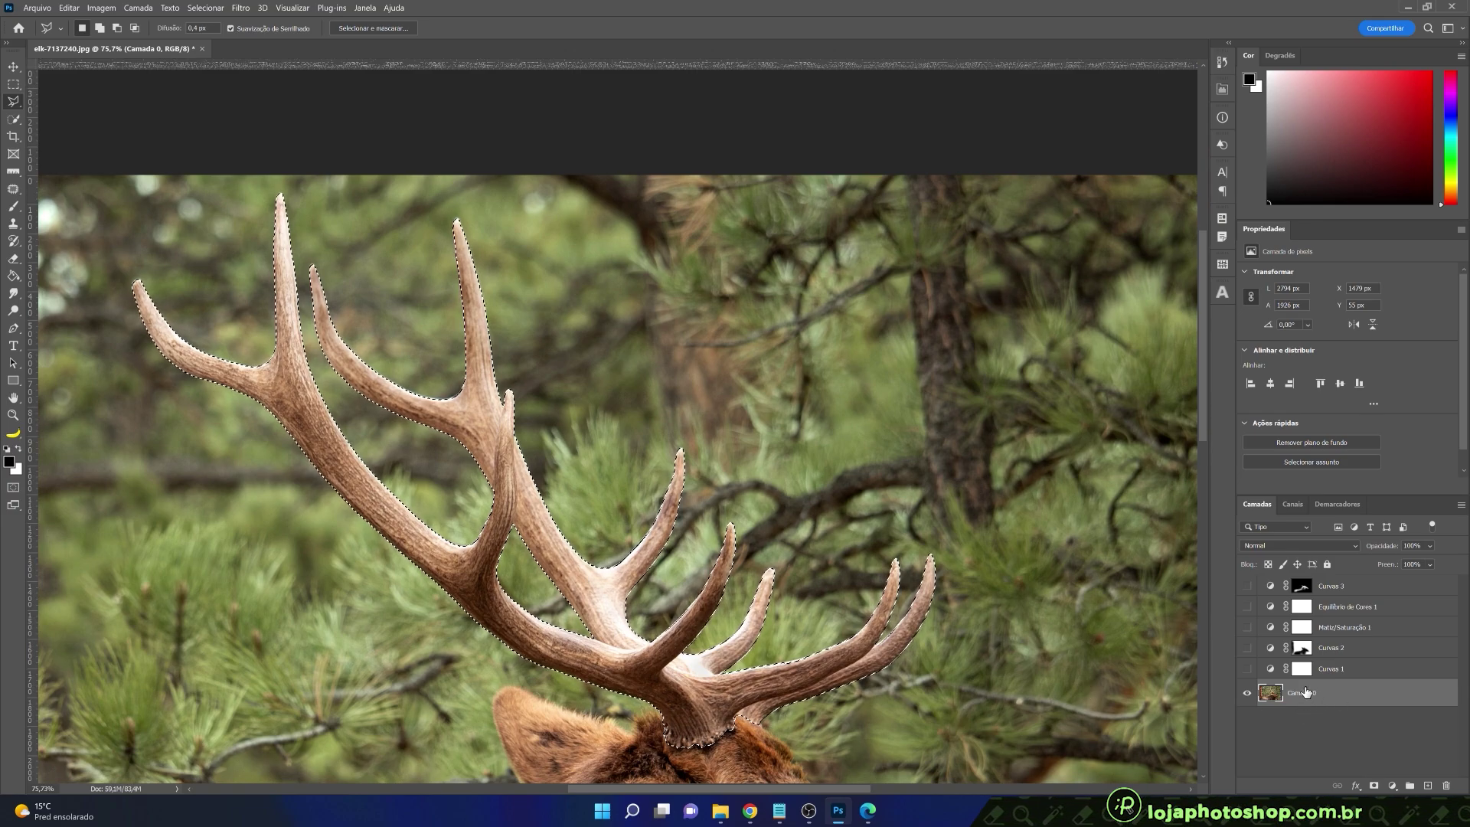
# - Copy the selected antlers to a new layer and move it above all the adjustment layers
pyautogui.hotkey('ctrl', 'j')
pyautogui.hotkey('ctrl', ']')
pyautogui.hotkey('ctrl', ']')
pyautogui.hotkey('ctrl', ']')
pyautogui.hotkey('ctrl', ']')
pyautogui.hotkey('ctrl', ']')
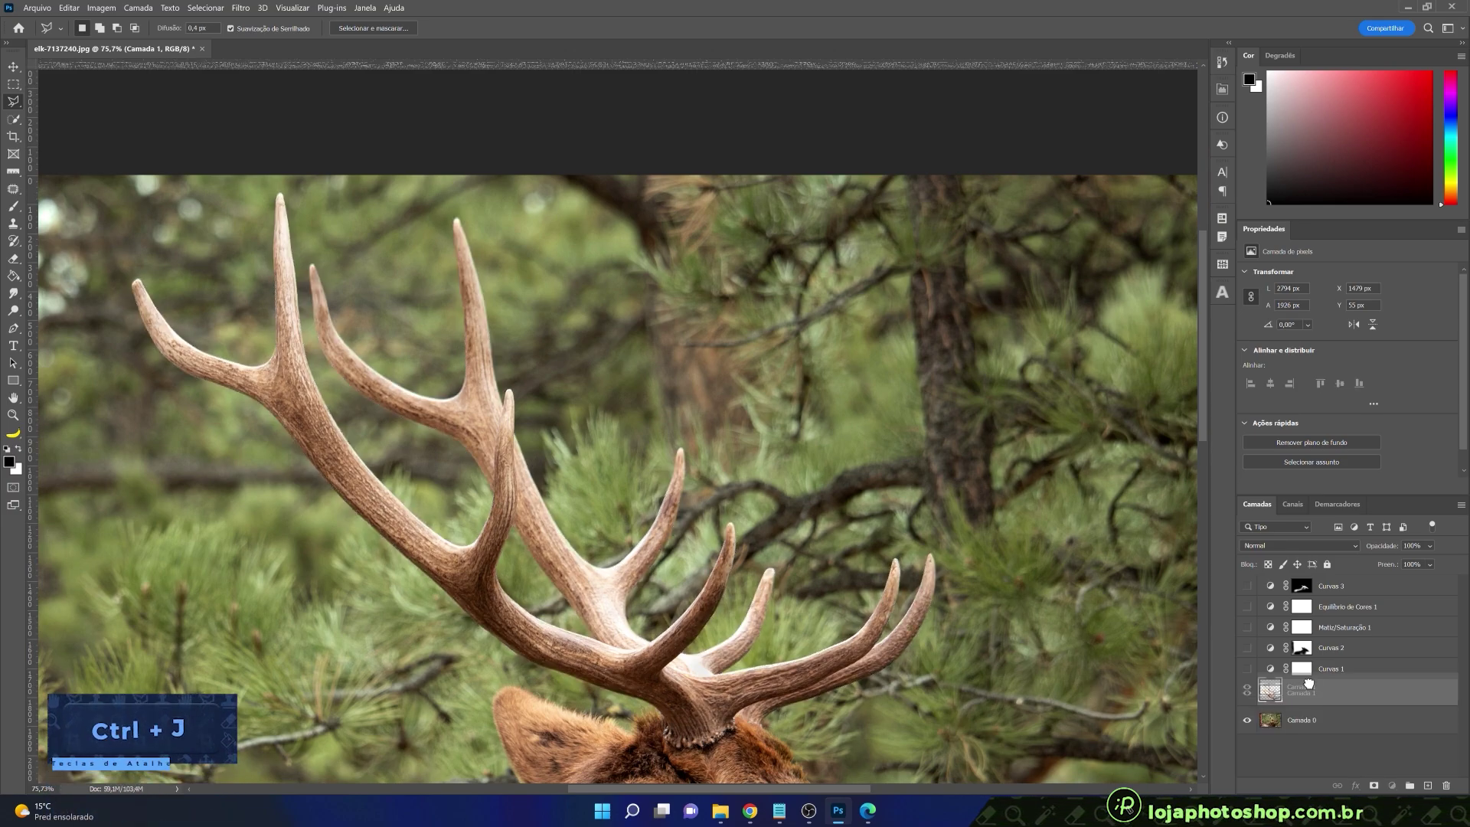
# - Turn the five adjustment layers' visibility back on and compare the image with the antlers layer hidden and shown
pyautogui.moveTo(1244, 611); pyautogui.dragTo(1244, 696)
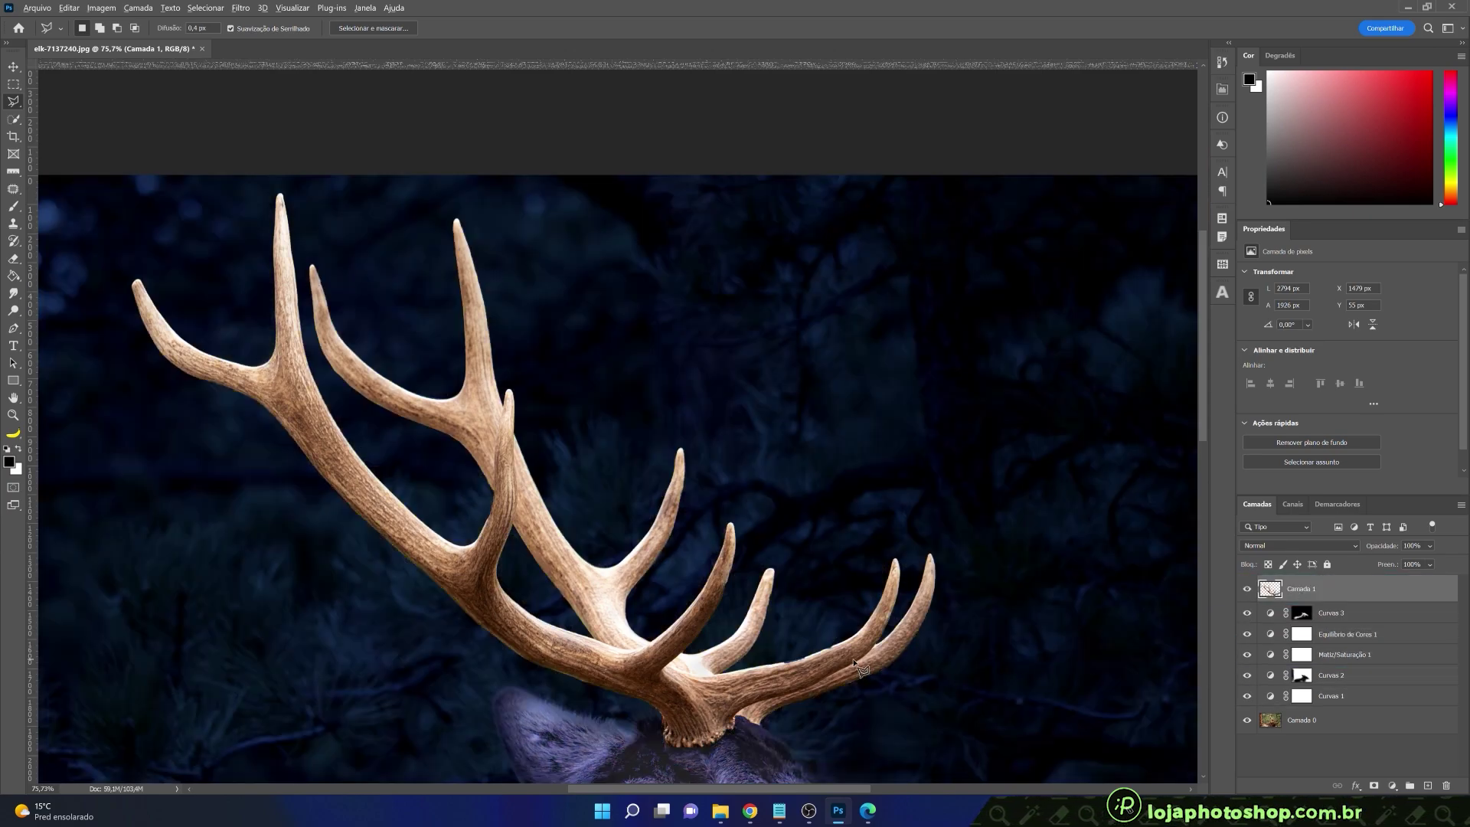
pyautogui.scroll(-5, 861, 666)
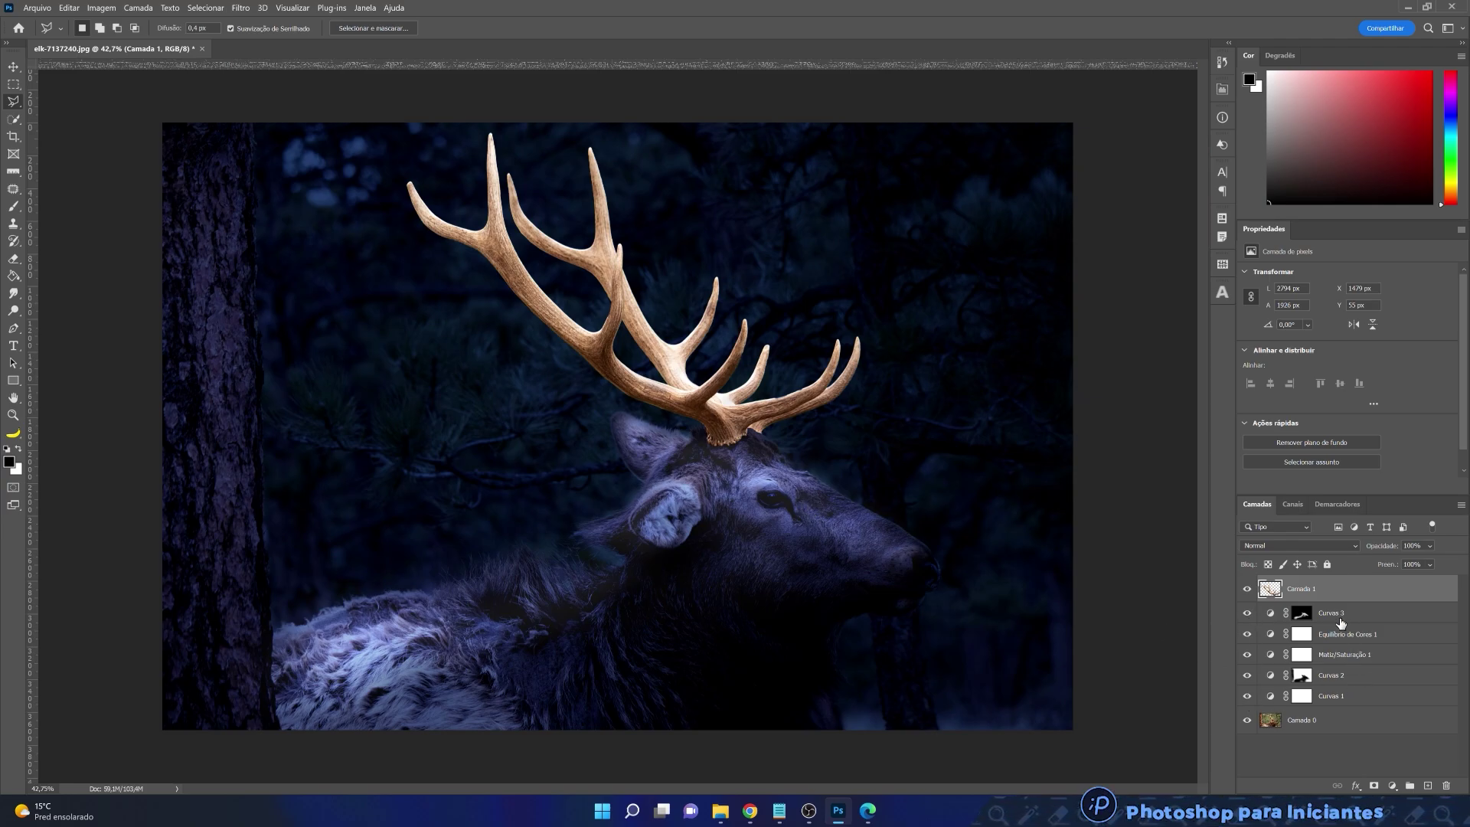
pyautogui.click(1247, 589)
pyautogui.click(1247, 589)
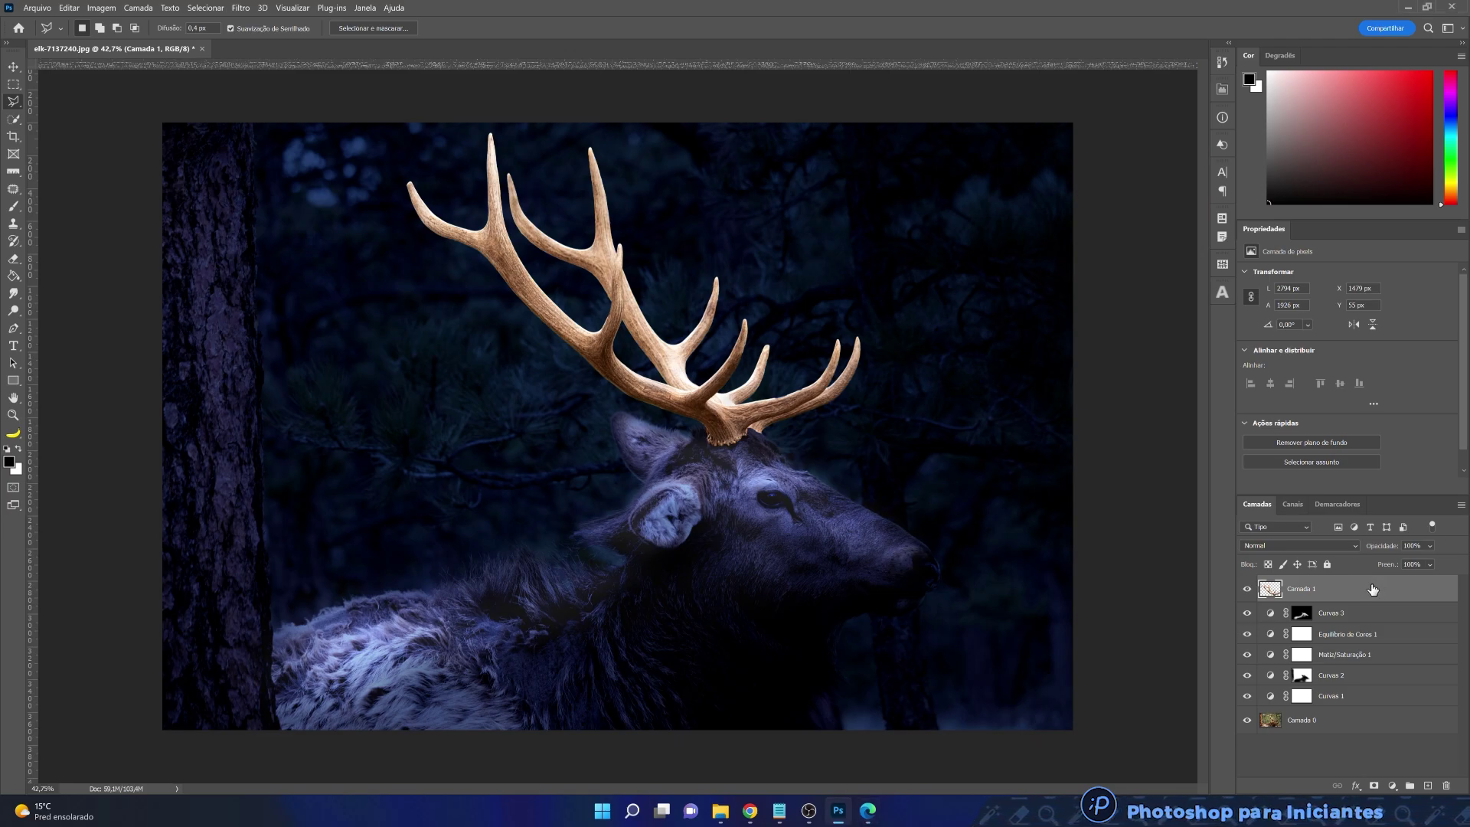
# - Convert the antlers layer (Camada 1) to a smart object
pyautogui.rightClick(1372, 589)
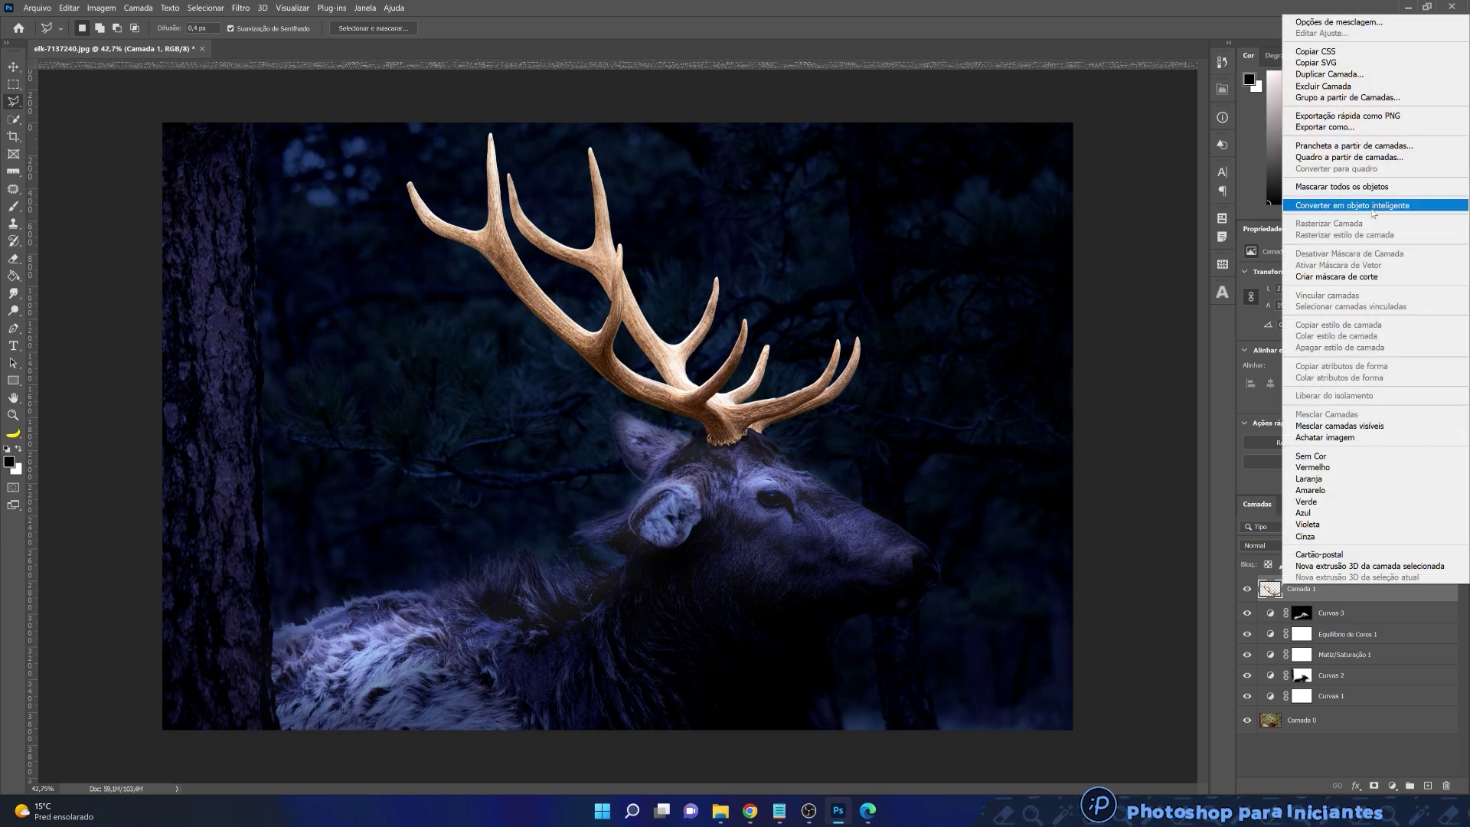
pyautogui.click(1370, 205)
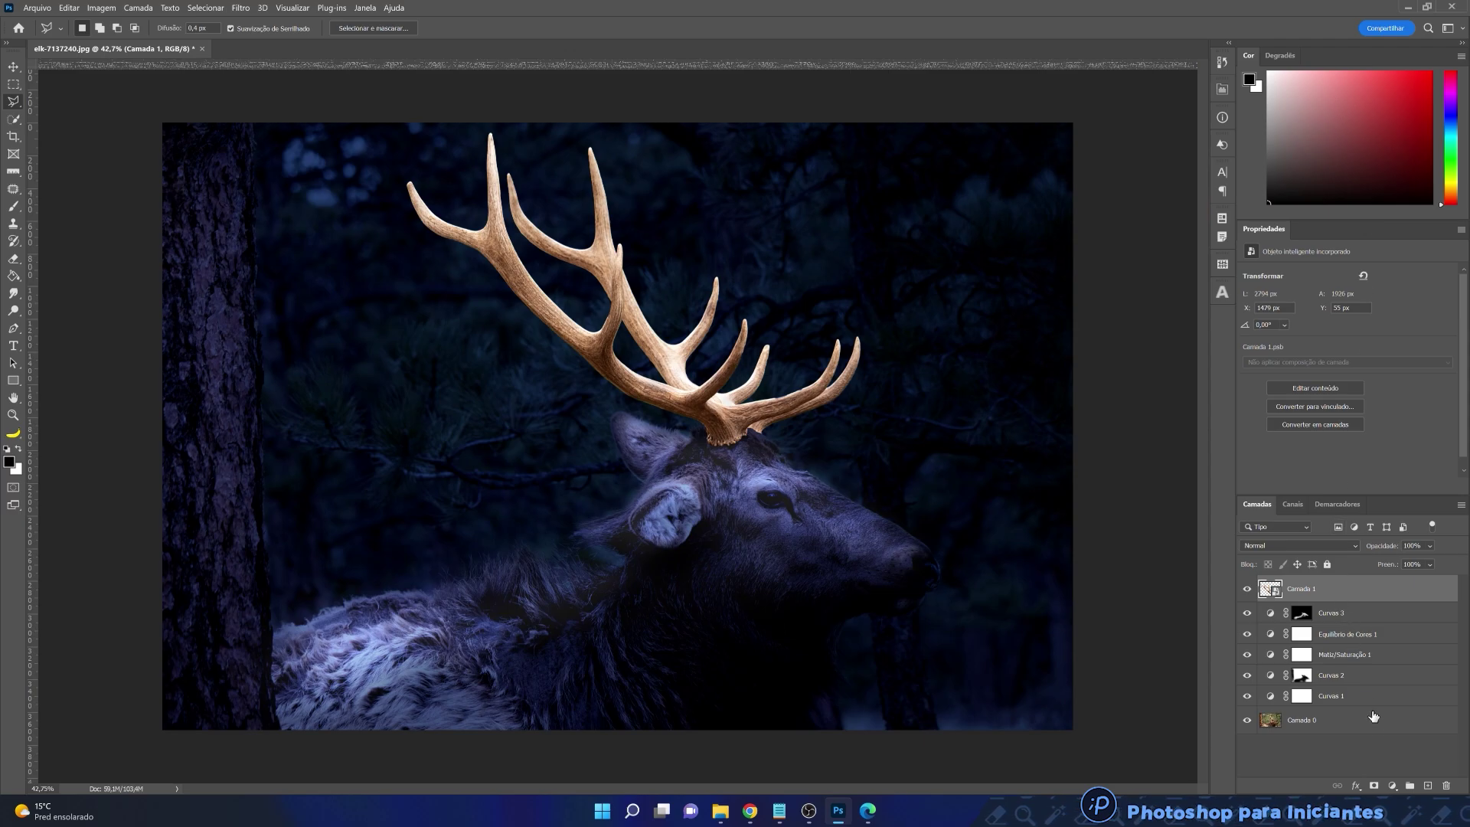
# - Add a Hue/Saturation adjustment clipped to the antlers layer and set its hue to +143 for a green tint
pyautogui.click(1392, 786)
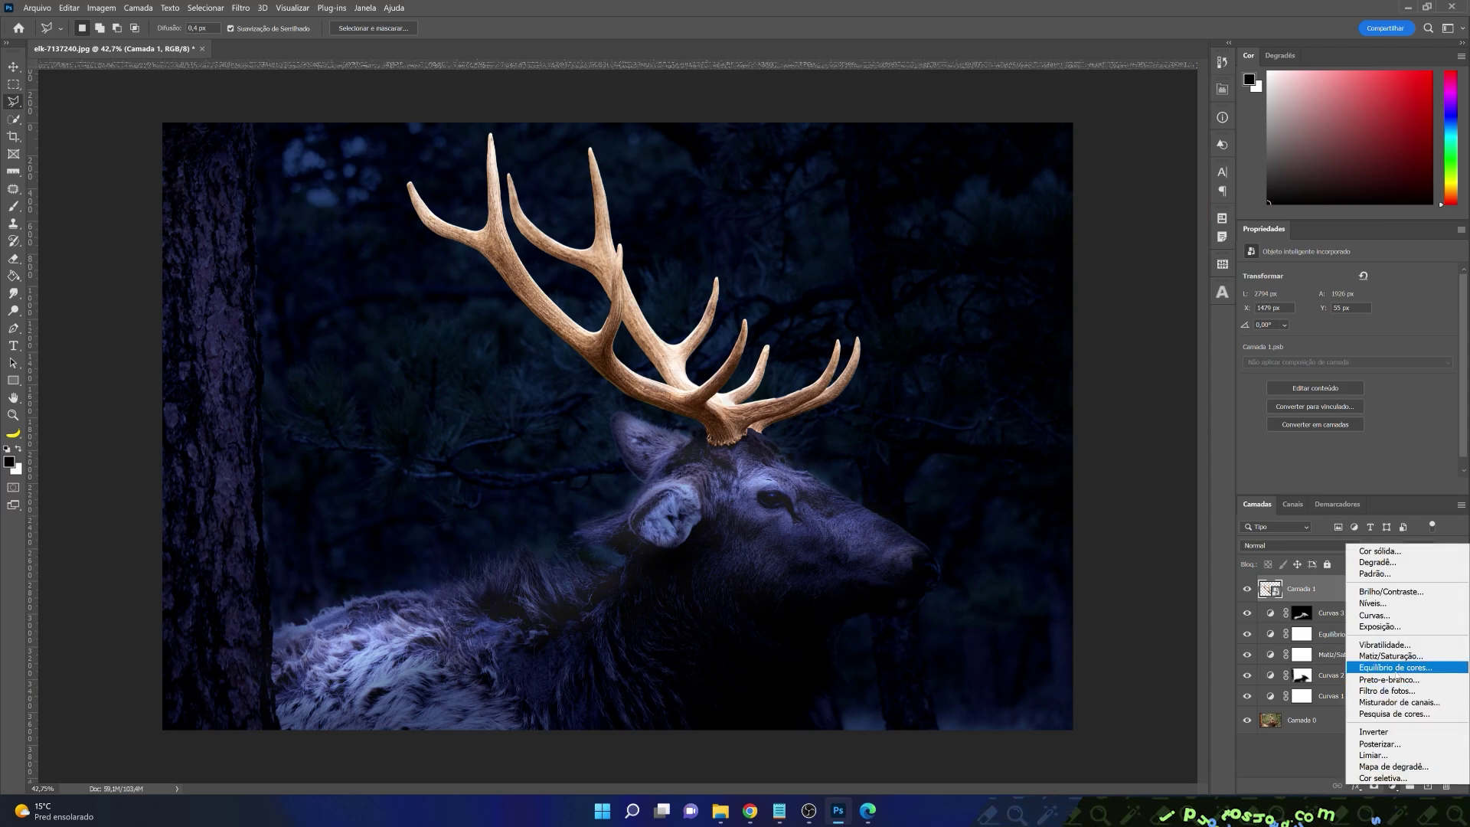
pyautogui.click(1399, 656)
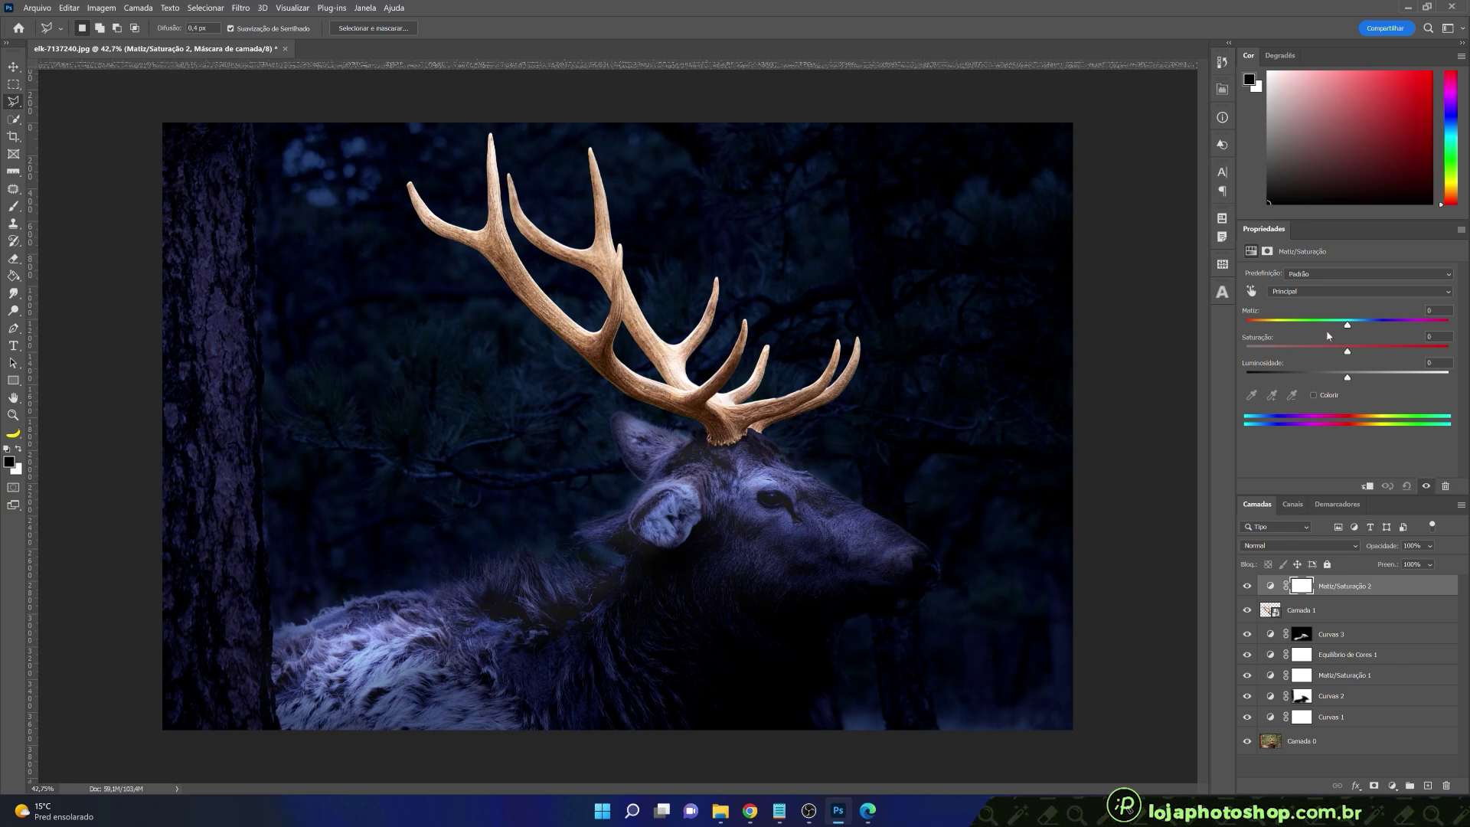
pyautogui.moveTo(1338, 328); pyautogui.dragTo(1448, 337)
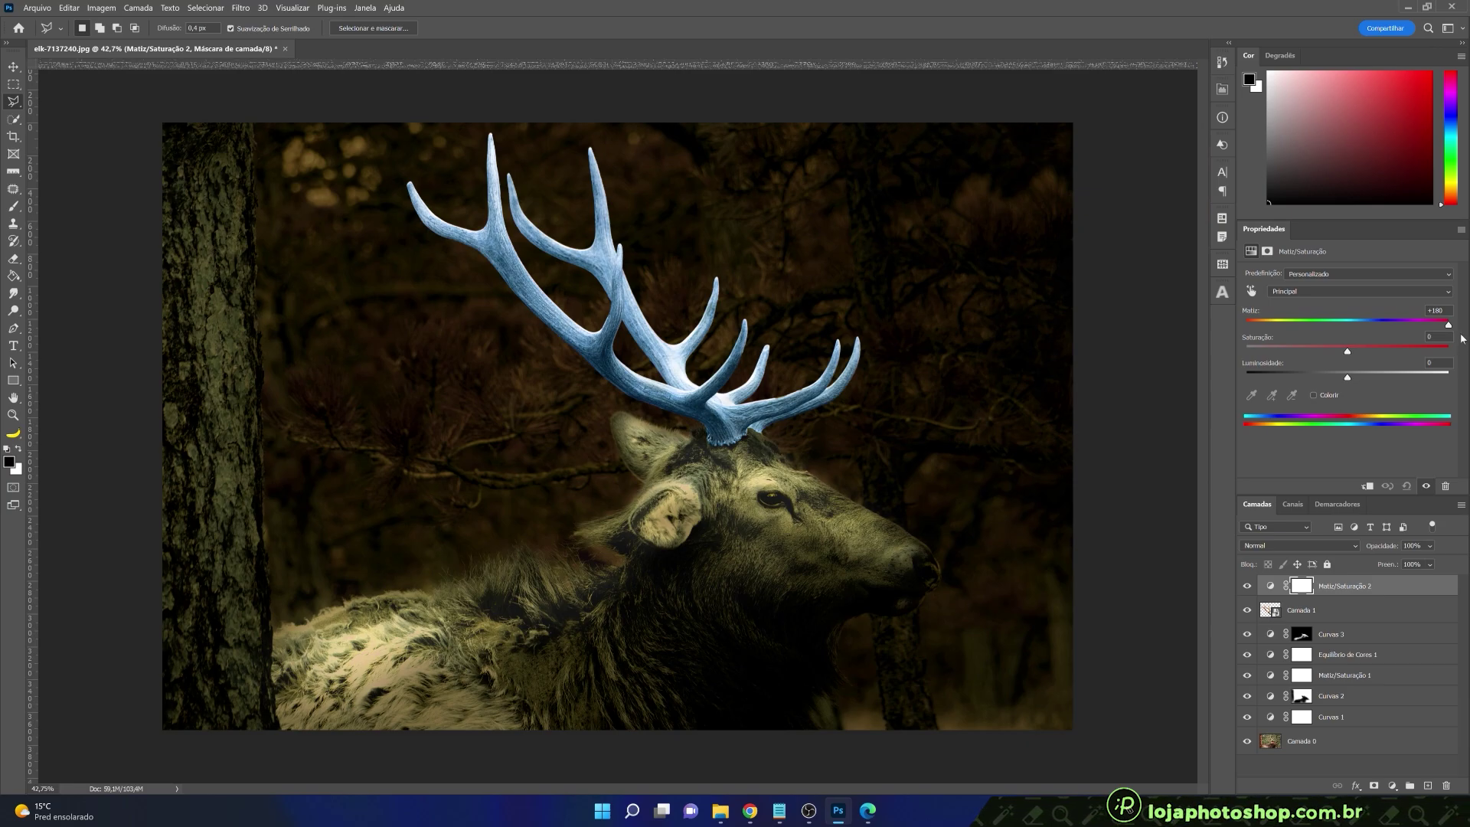
pyautogui.moveTo(1463, 339); pyautogui.dragTo(1437, 343)
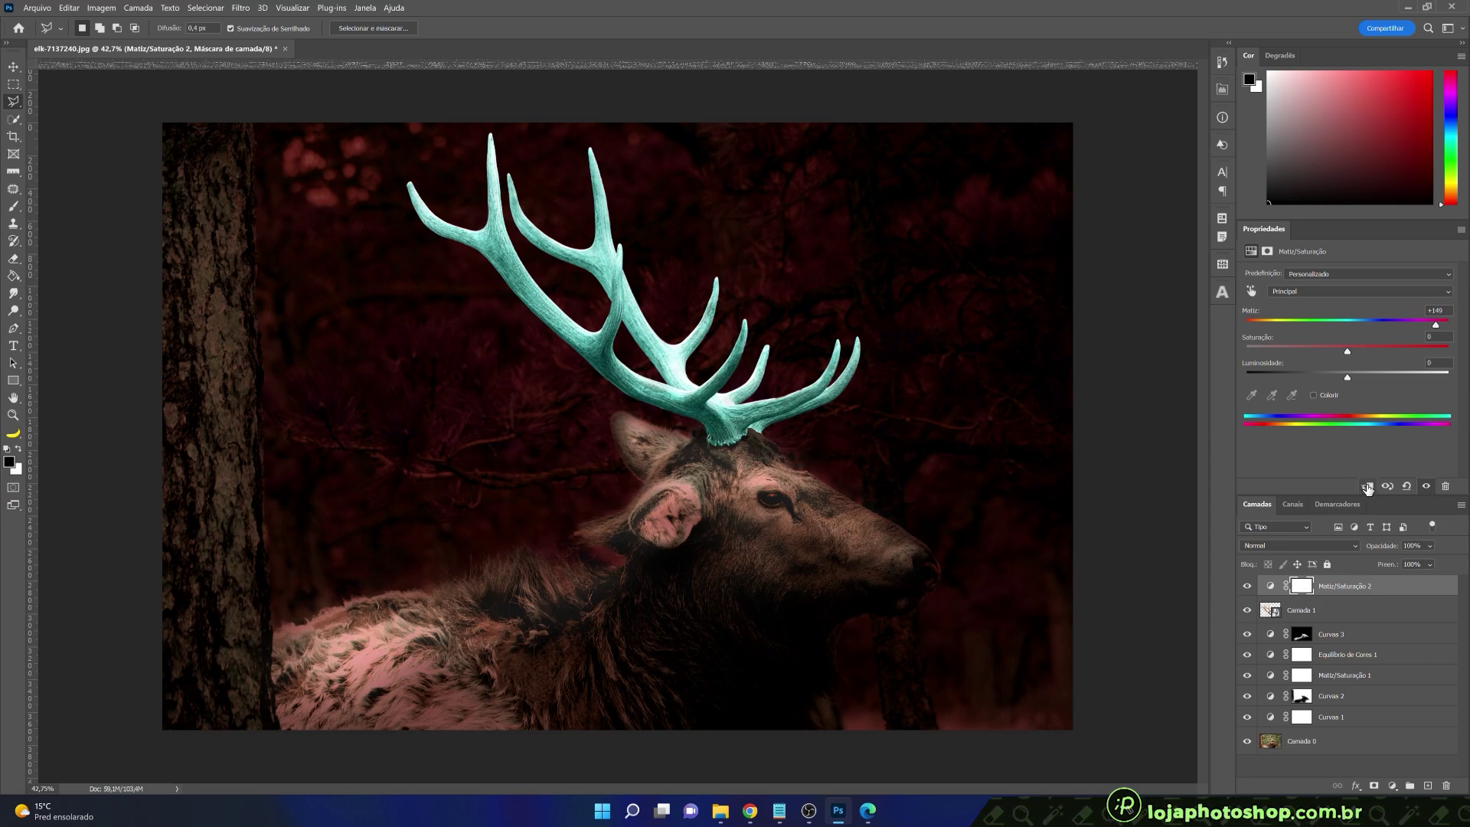
pyautogui.click(1367, 487)
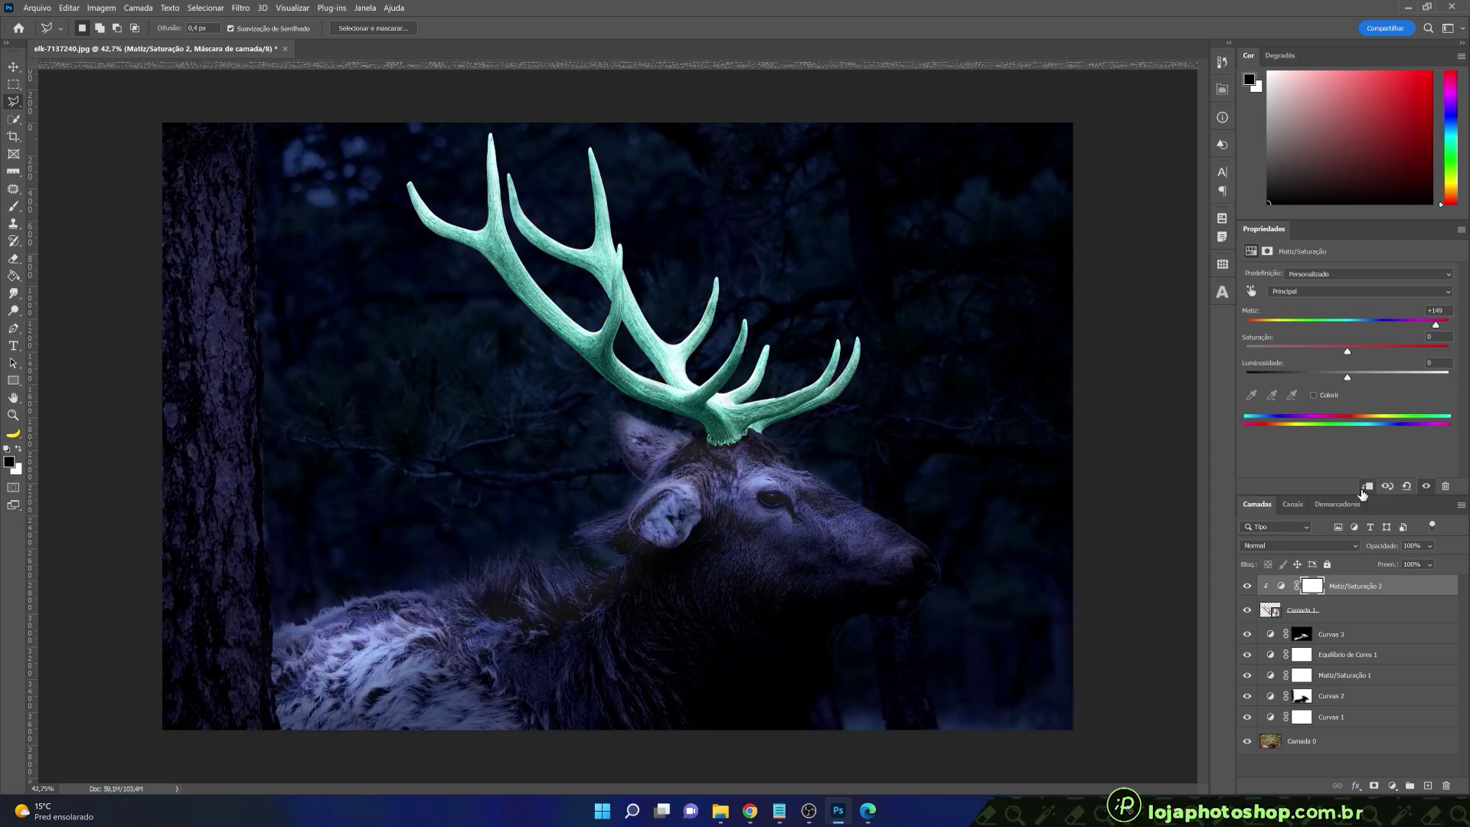
pyautogui.click(1246, 586)
pyautogui.click(1248, 586)
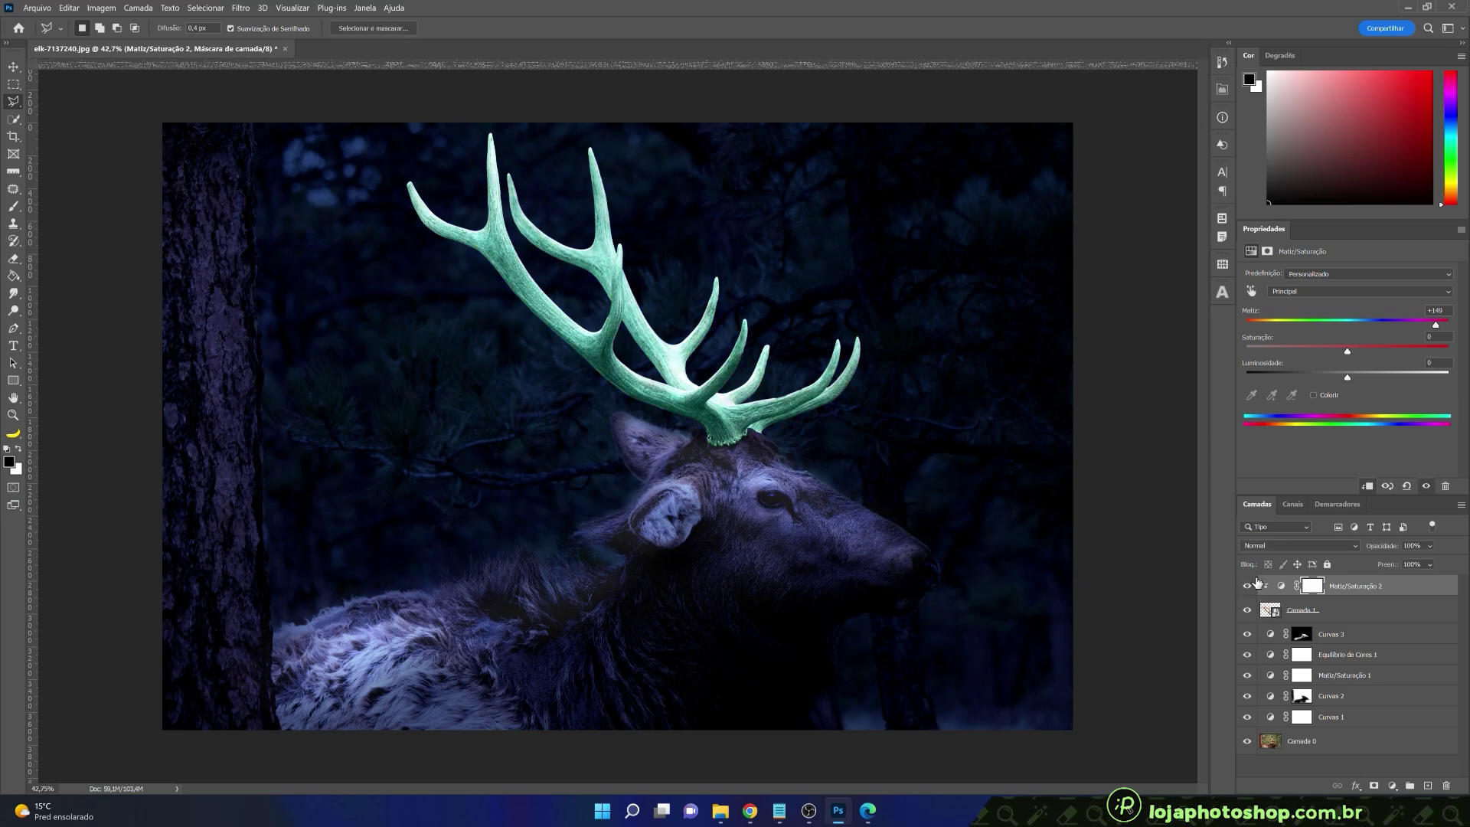
pyautogui.moveTo(1436, 330)
pyautogui.mouseDown()
pyautogui.moveTo(1274, 328)
pyautogui.moveTo(1444, 328)
pyautogui.moveTo(1428, 327)
pyautogui.mouseUp()
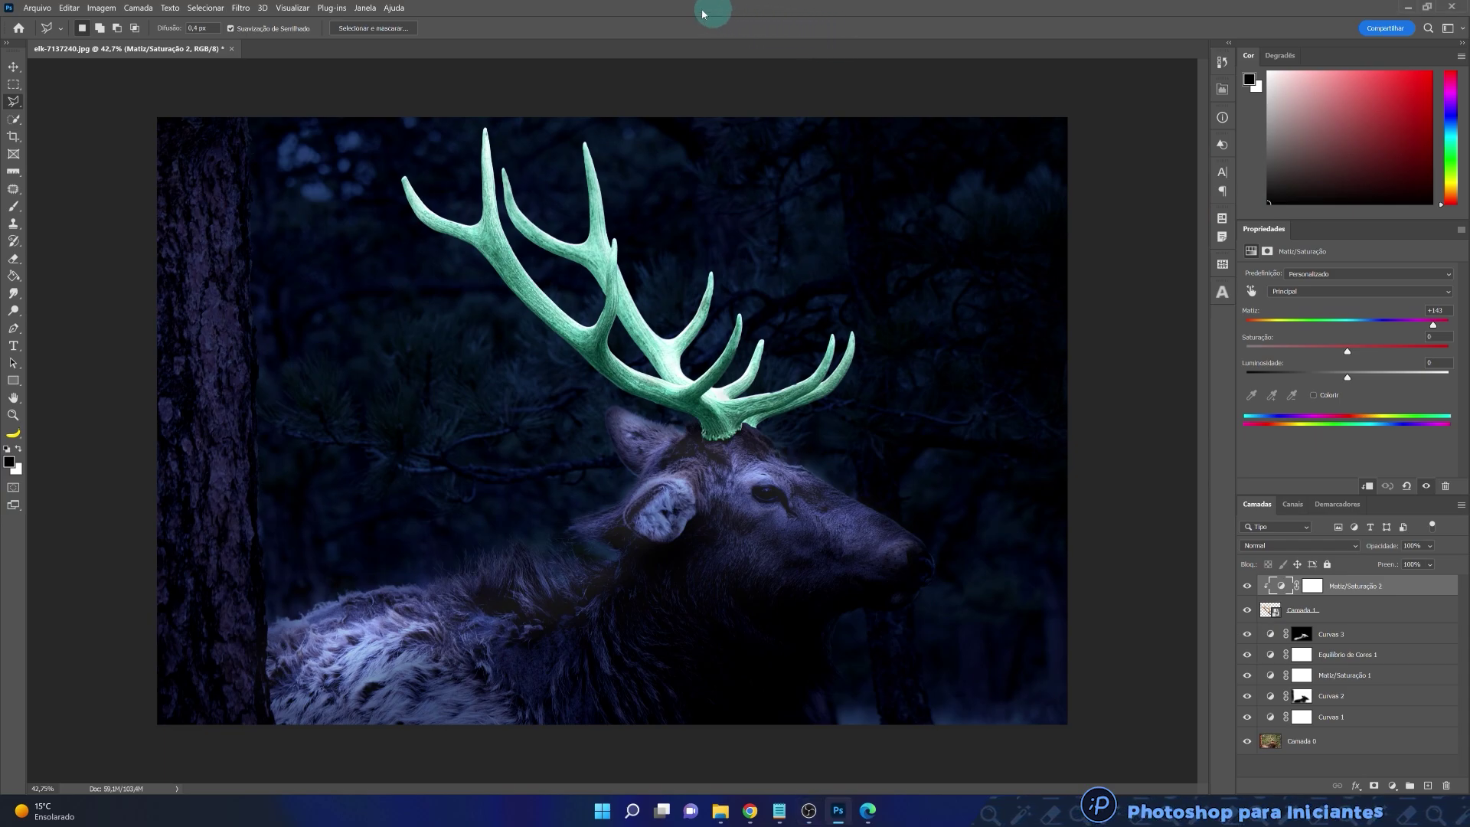
pyautogui.click(715, 28)
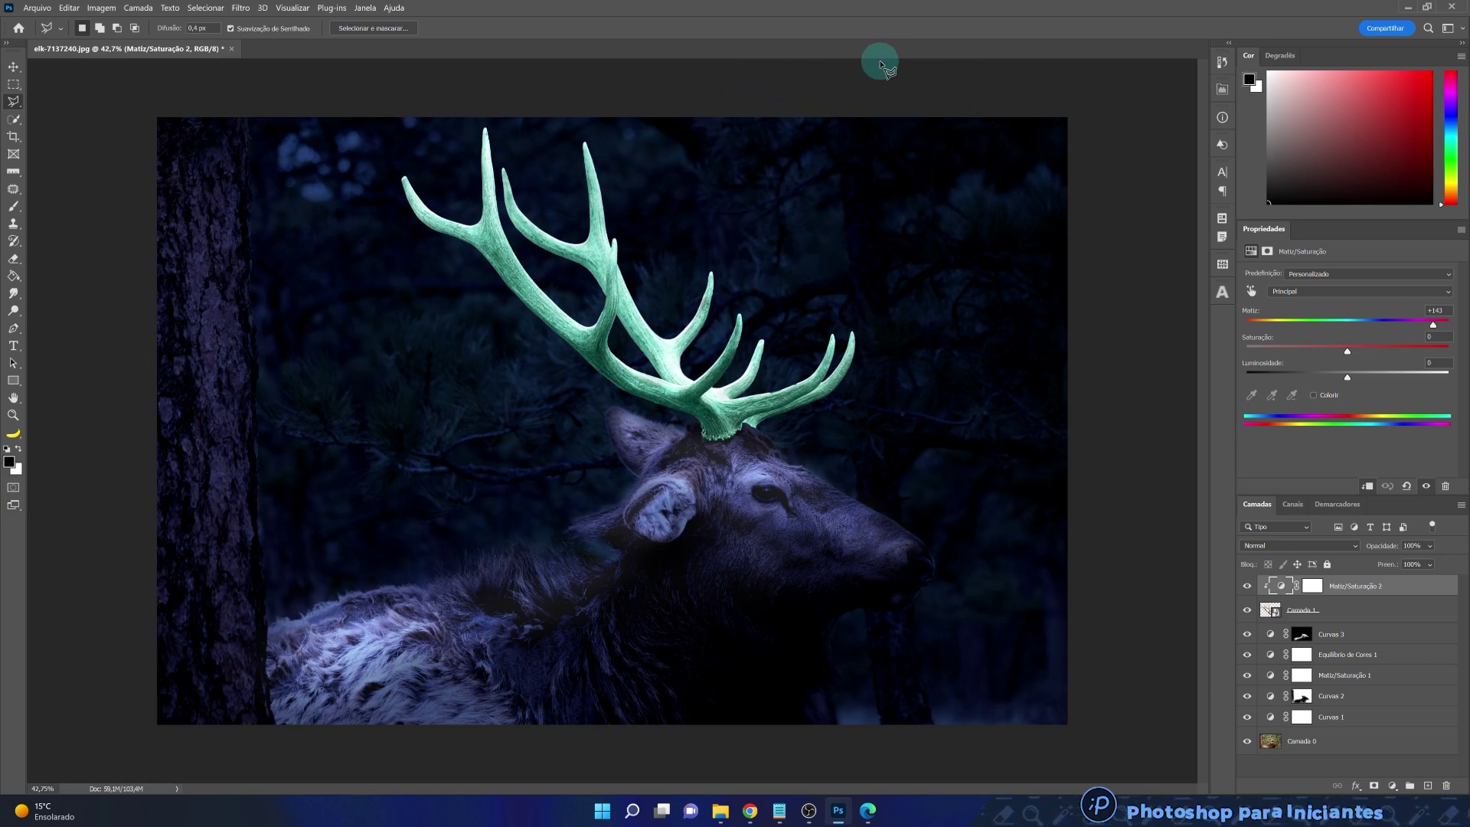
pyautogui.click(750, 27)
pyautogui.click(750, 26)
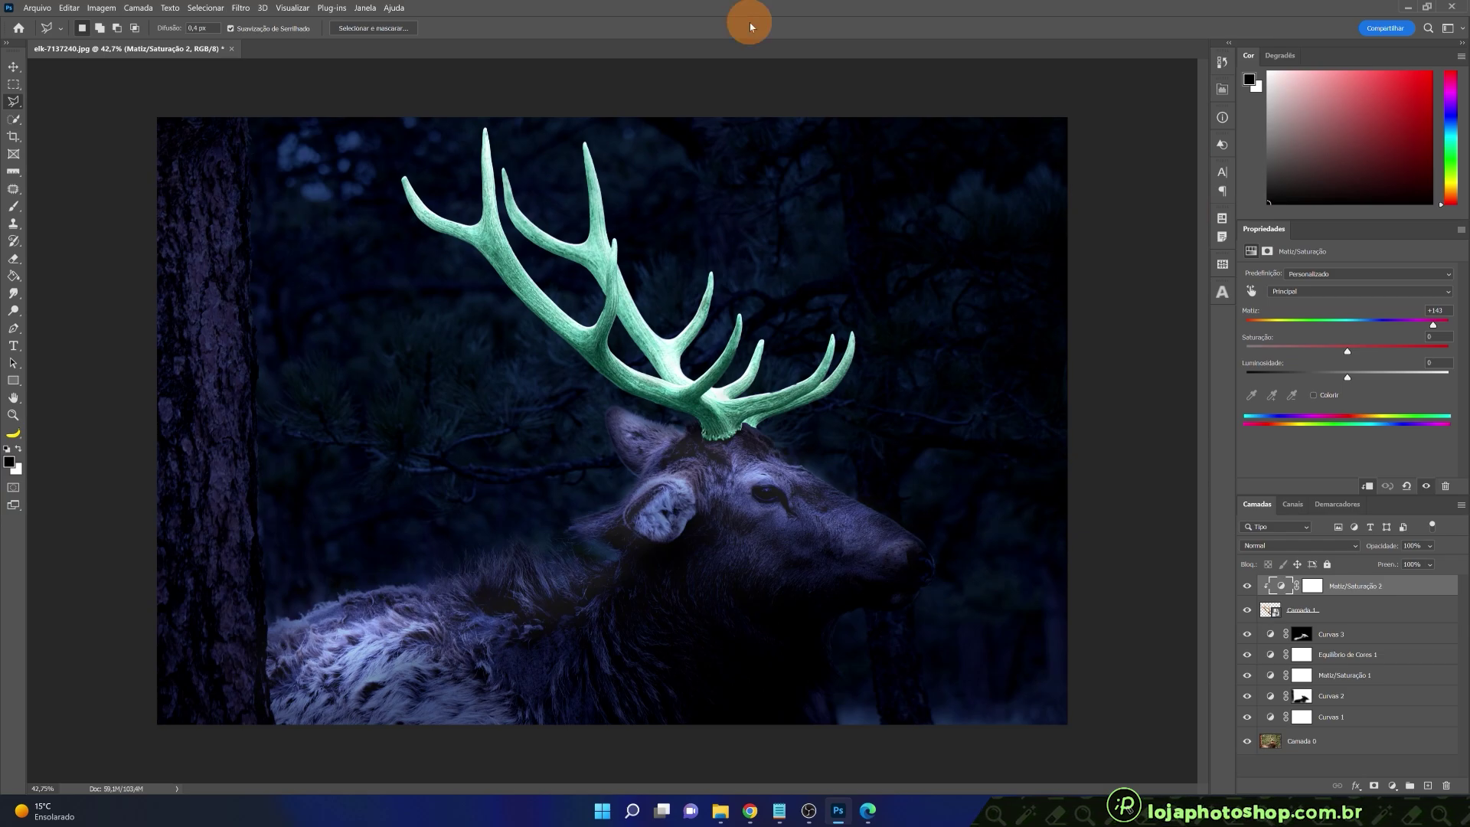
pyautogui.click(750, 27)
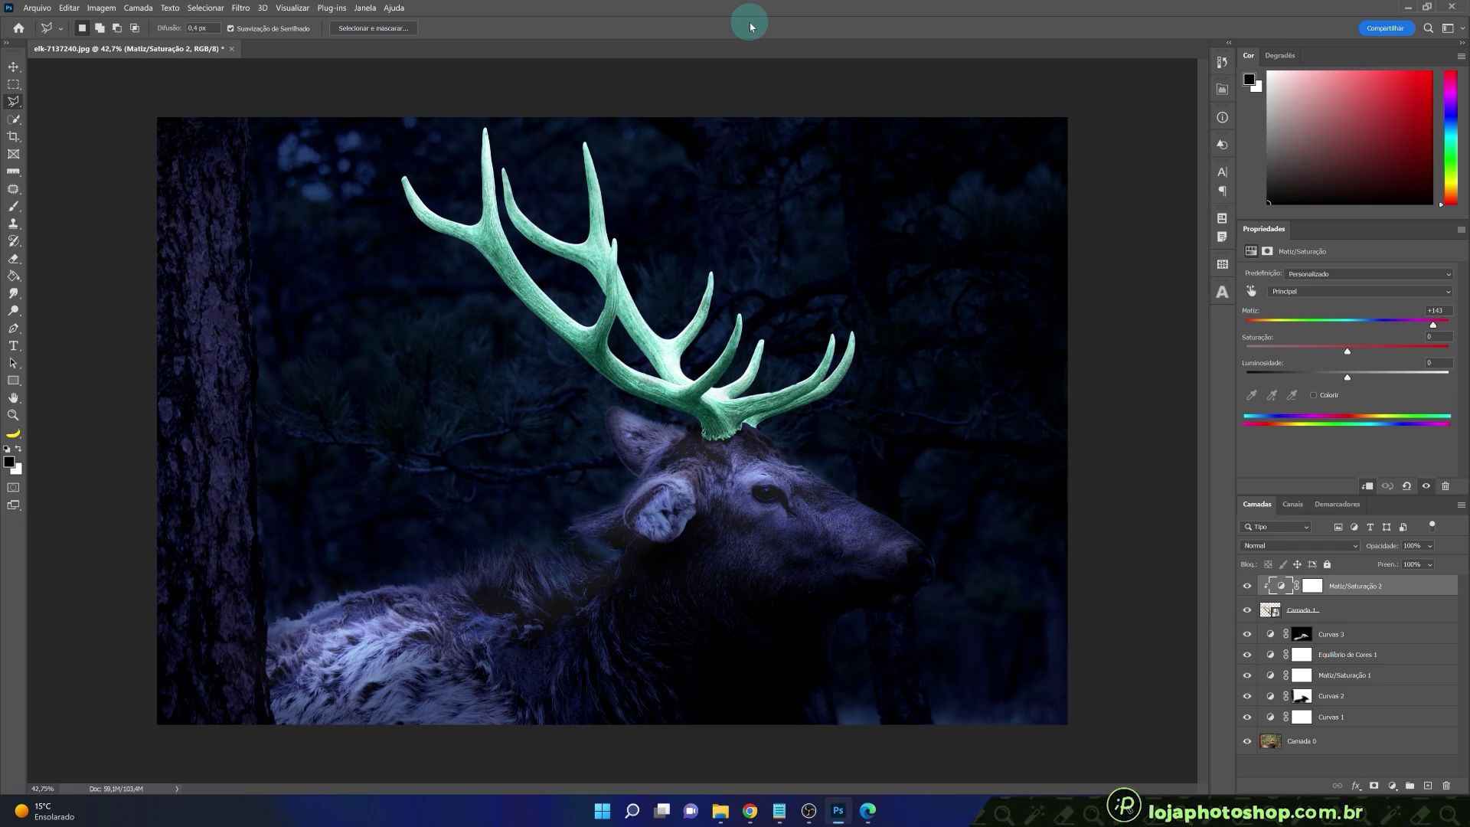
pyautogui.click(750, 32)
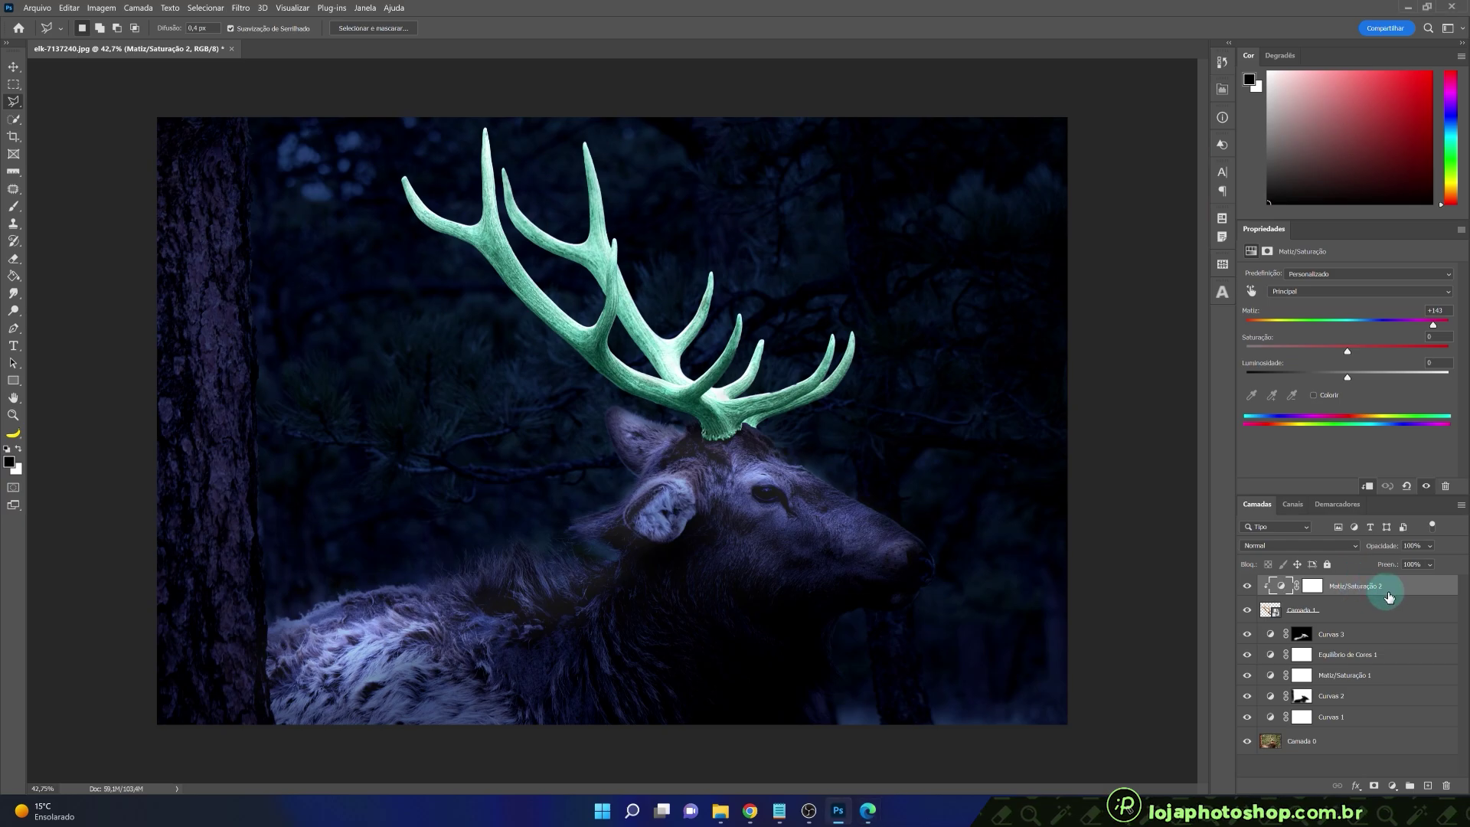
# - Add a Curves adjustment above the antlers' Hue/Saturation layer and clip it to the antlers layer
pyautogui.click(1392, 787)
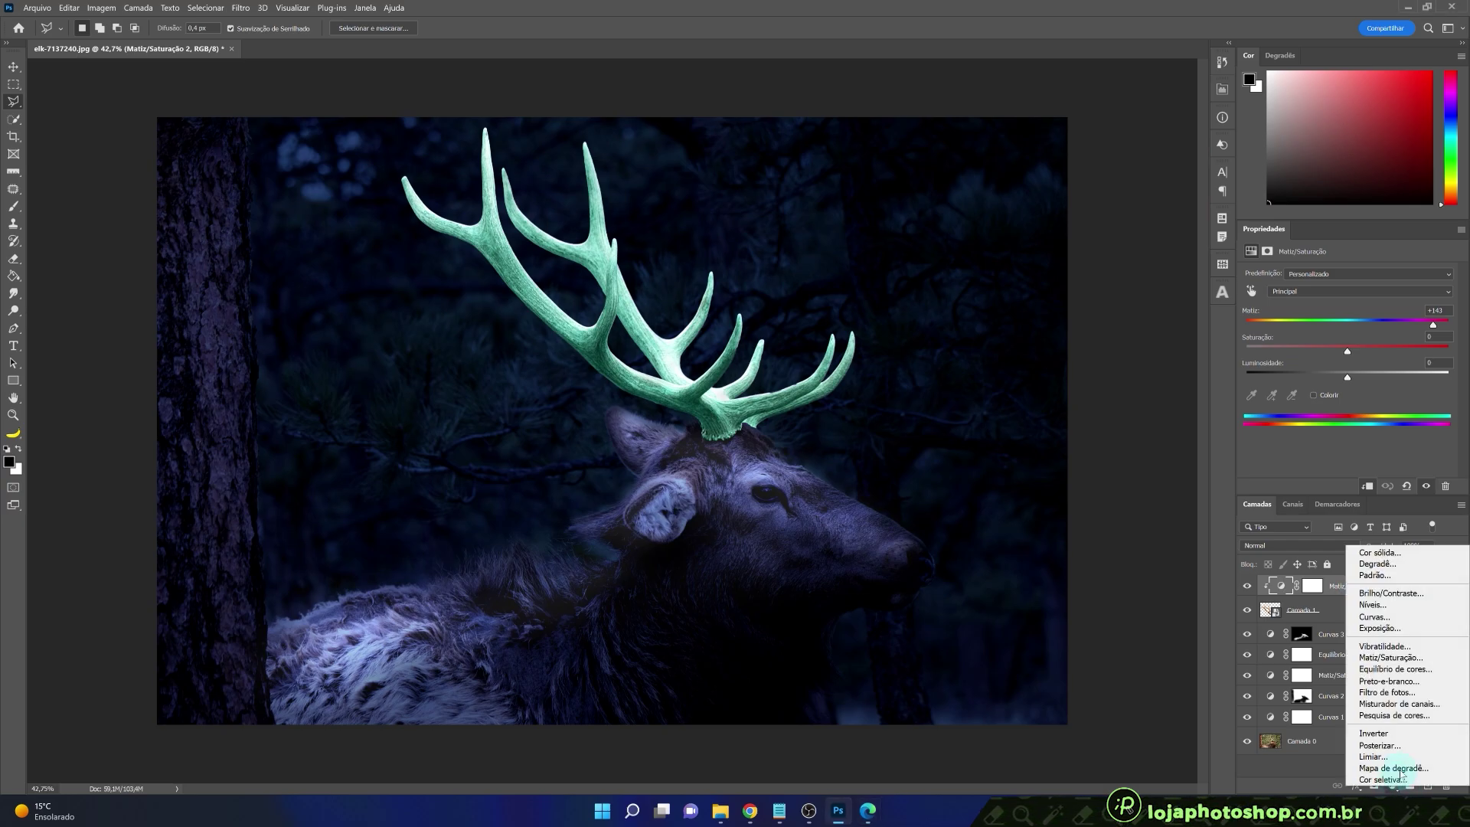
pyautogui.click(1386, 617)
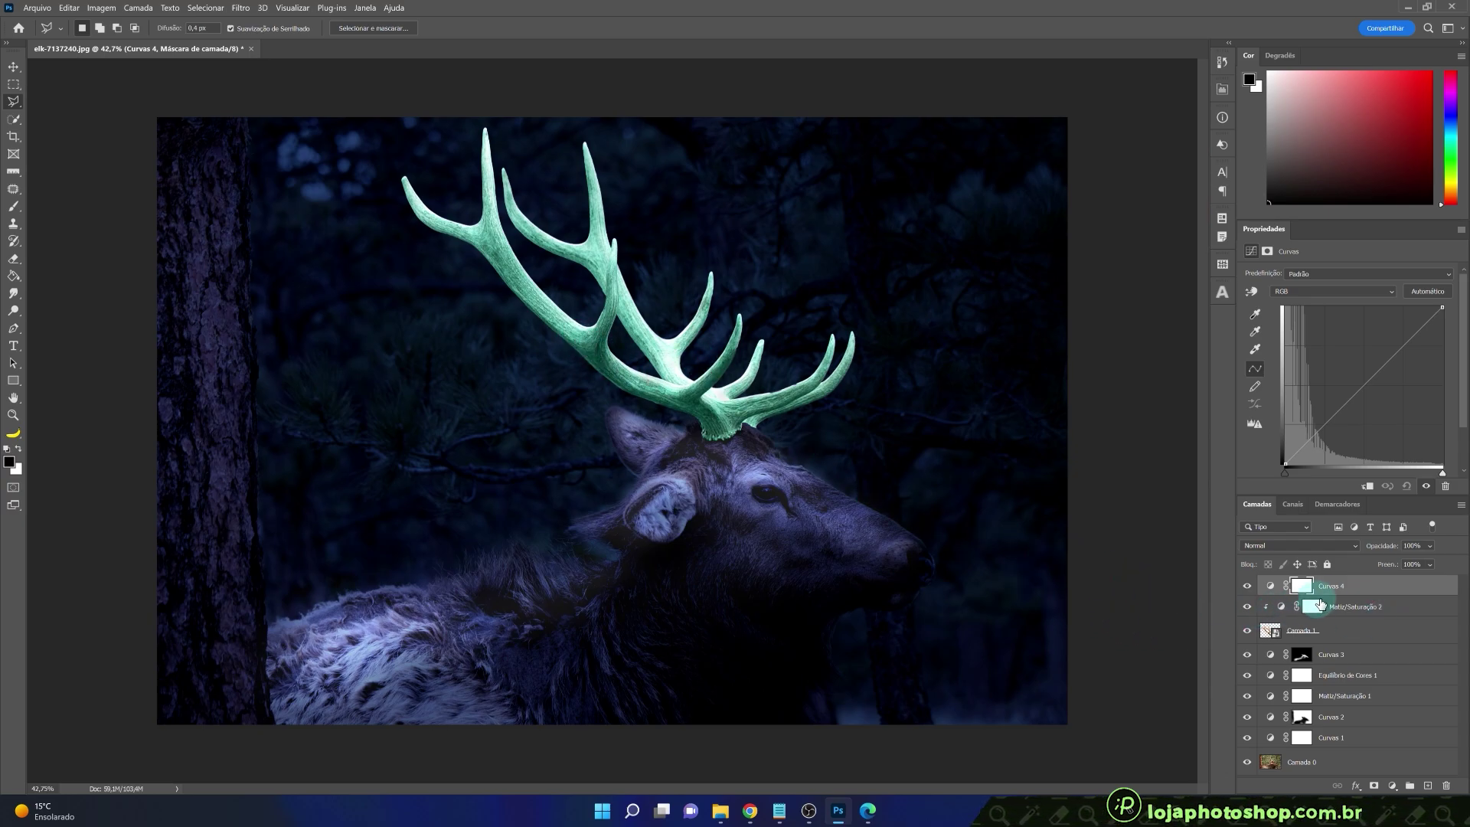
pyautogui.click(1367, 487)
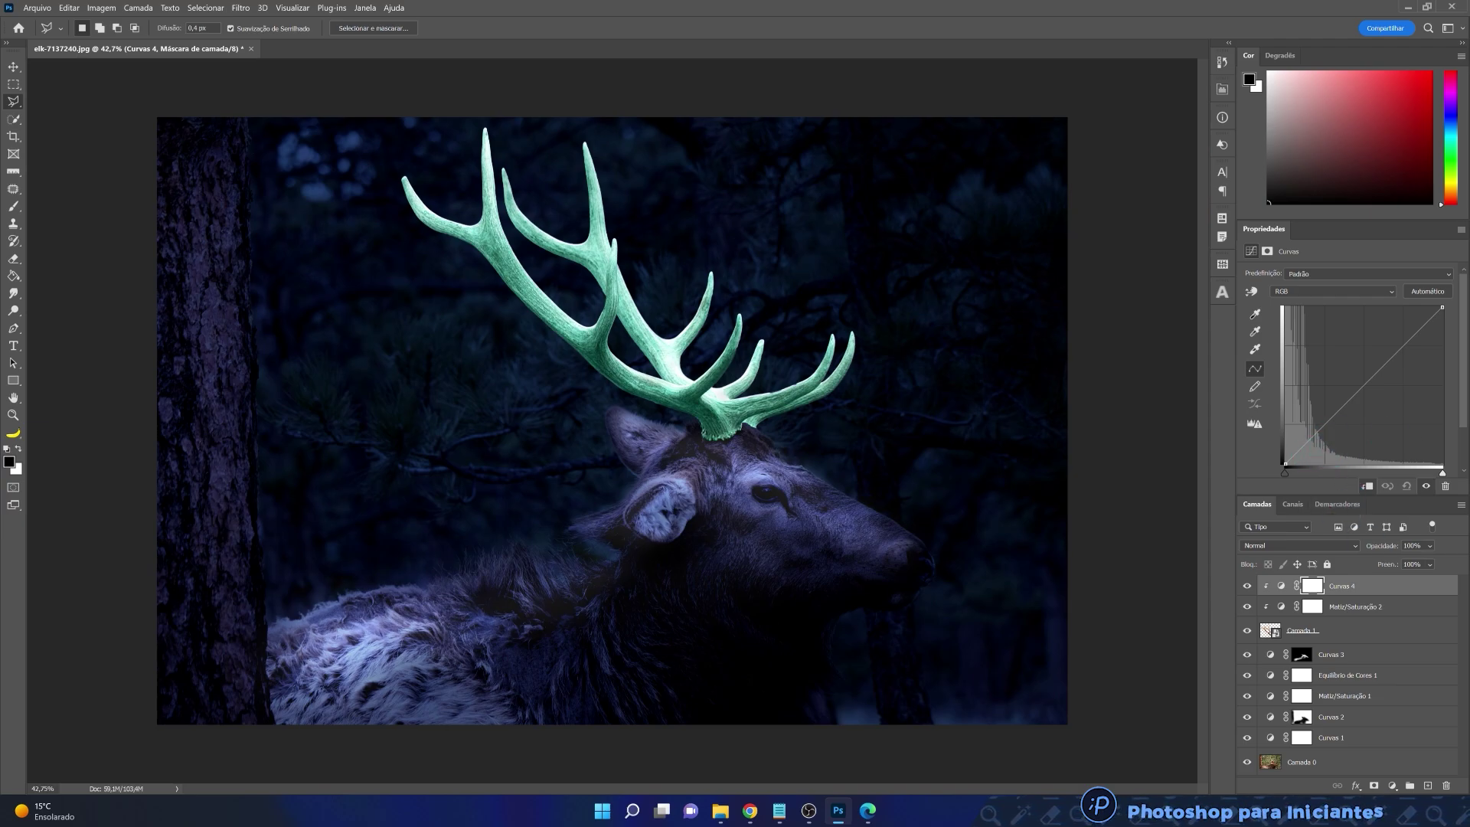
# - Brighten the antlers' clipped curve by raising the black point, adding a midtone point and pulling the white point inward
pyautogui.hotkey('alt', 'Tab')
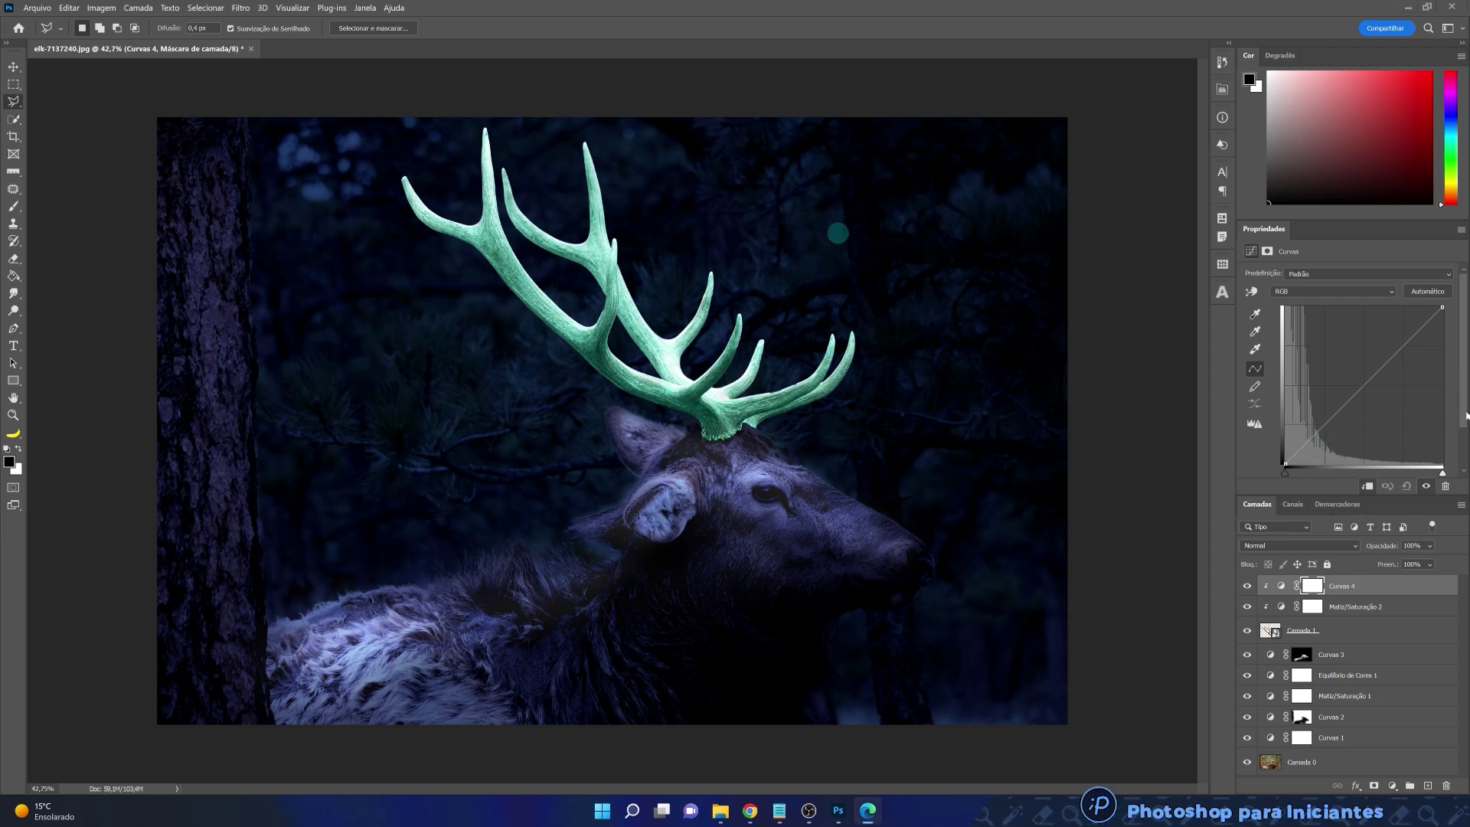
pyautogui.moveTo(1286, 466); pyautogui.dragTo(1273, 446)
pyautogui.moveTo(1442, 307)
pyautogui.mouseDown()
pyautogui.moveTo(1395, 305)
pyautogui.moveTo(1448, 306)
pyautogui.mouseUp()
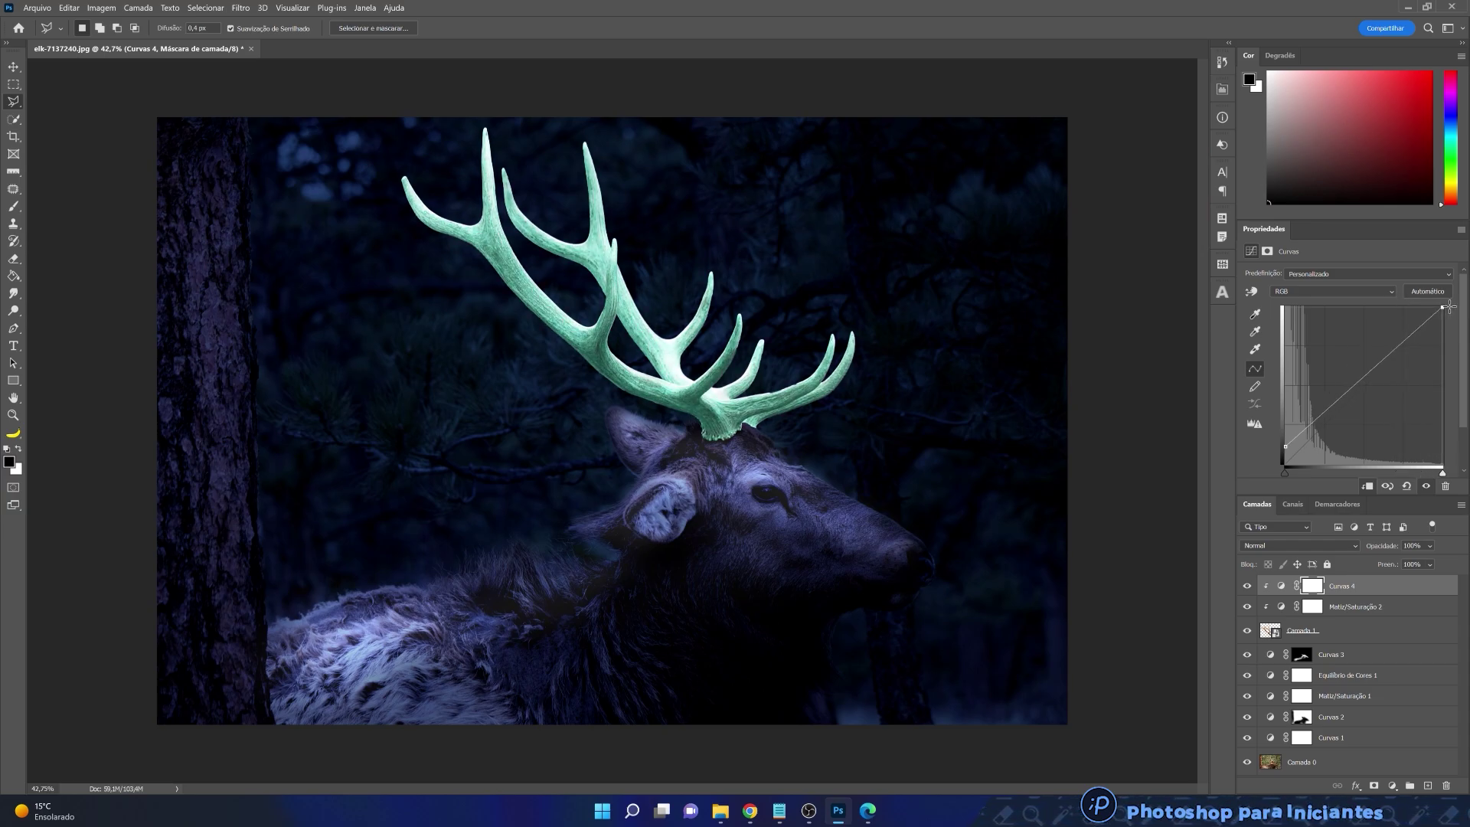
pyautogui.moveTo(1421, 304); pyautogui.dragTo(1417, 306)
pyautogui.moveTo(1351, 378); pyautogui.dragTo(1366, 372)
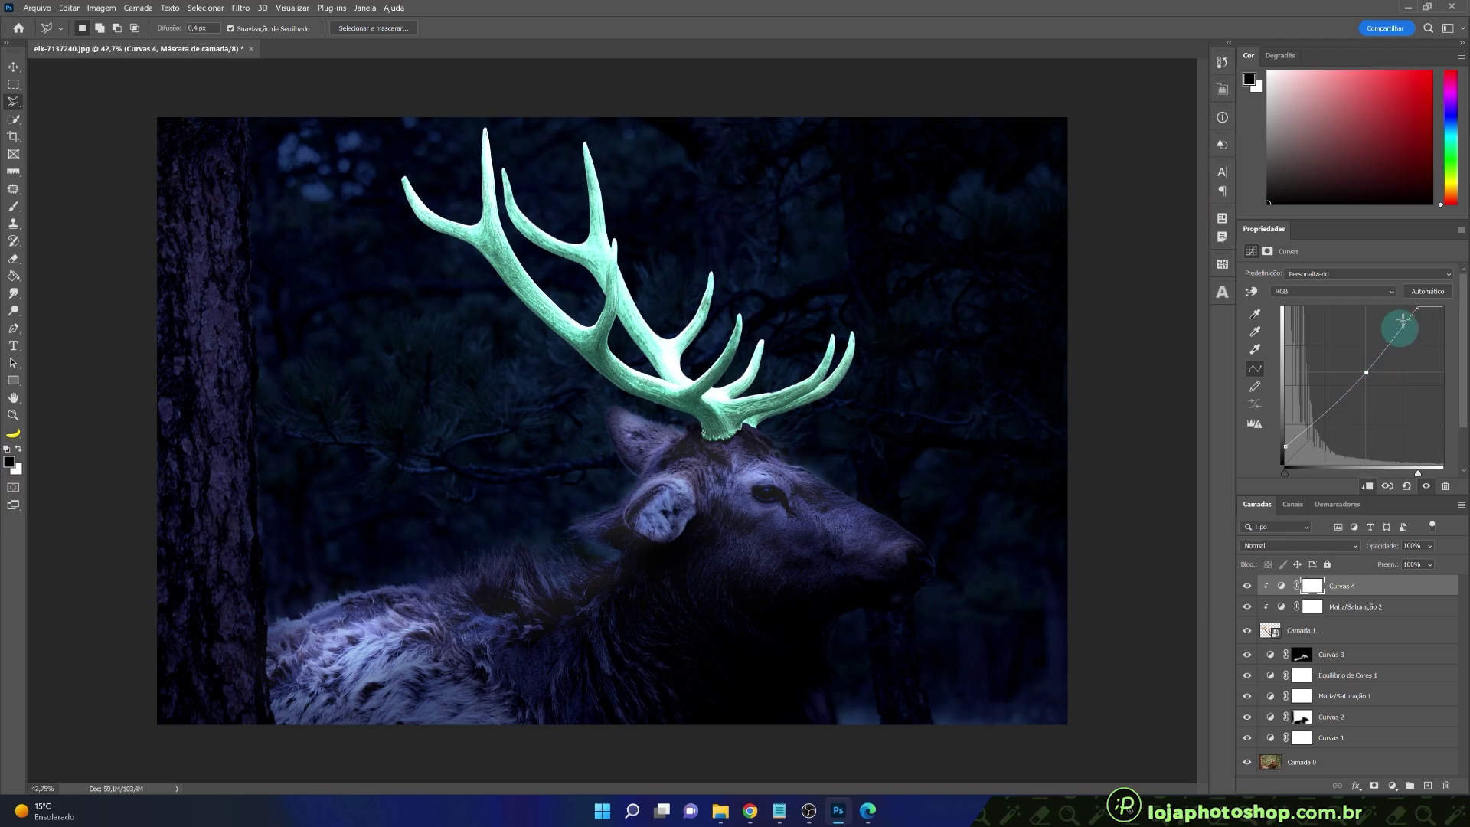
pyautogui.moveTo(1417, 307); pyautogui.dragTo(1413, 307)
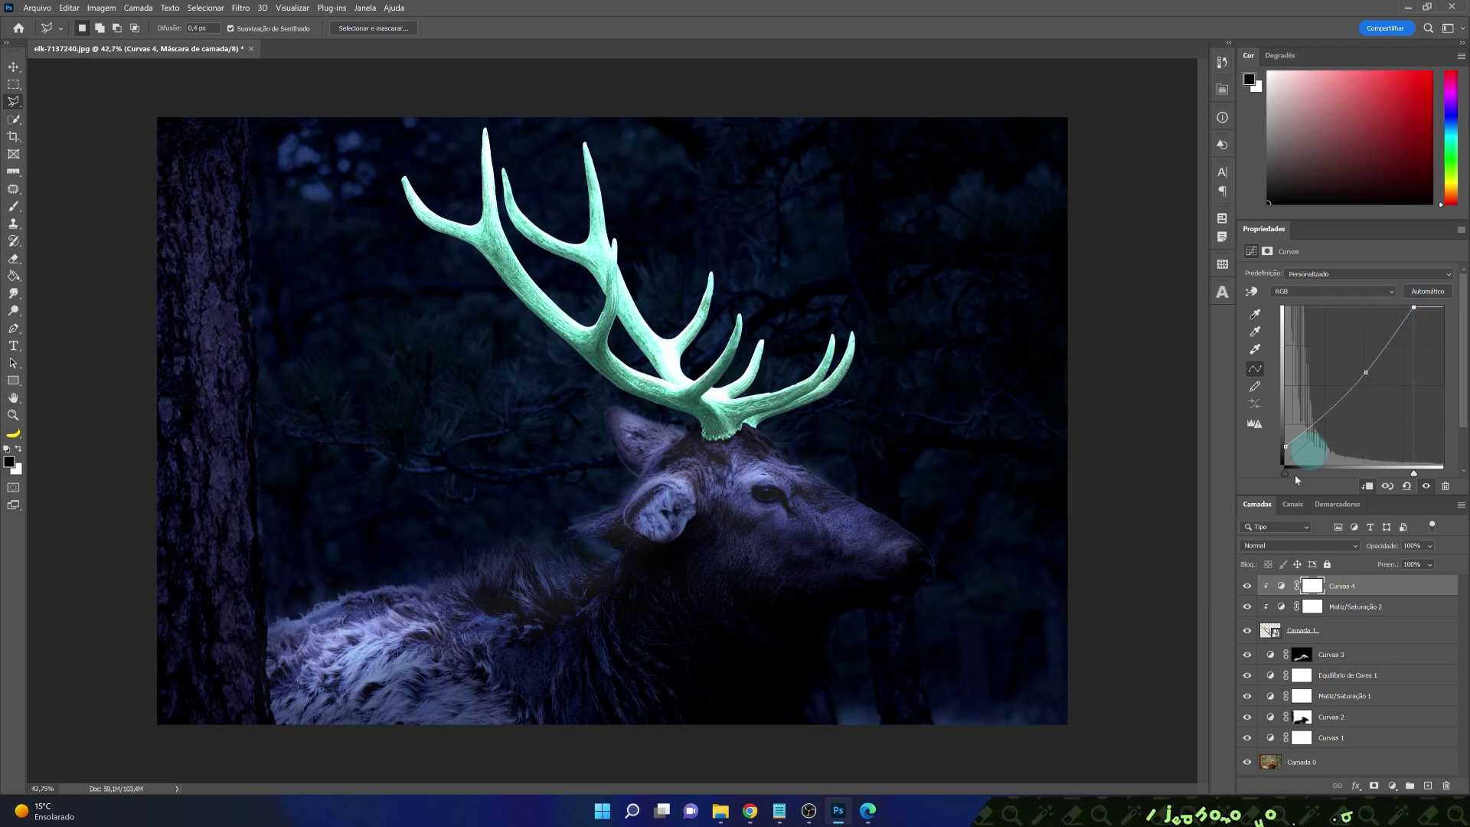
# - Compare the antlers with the Curvas 4 adjustment hidden and shown
pyautogui.click(1247, 586)
pyautogui.click(1247, 586)
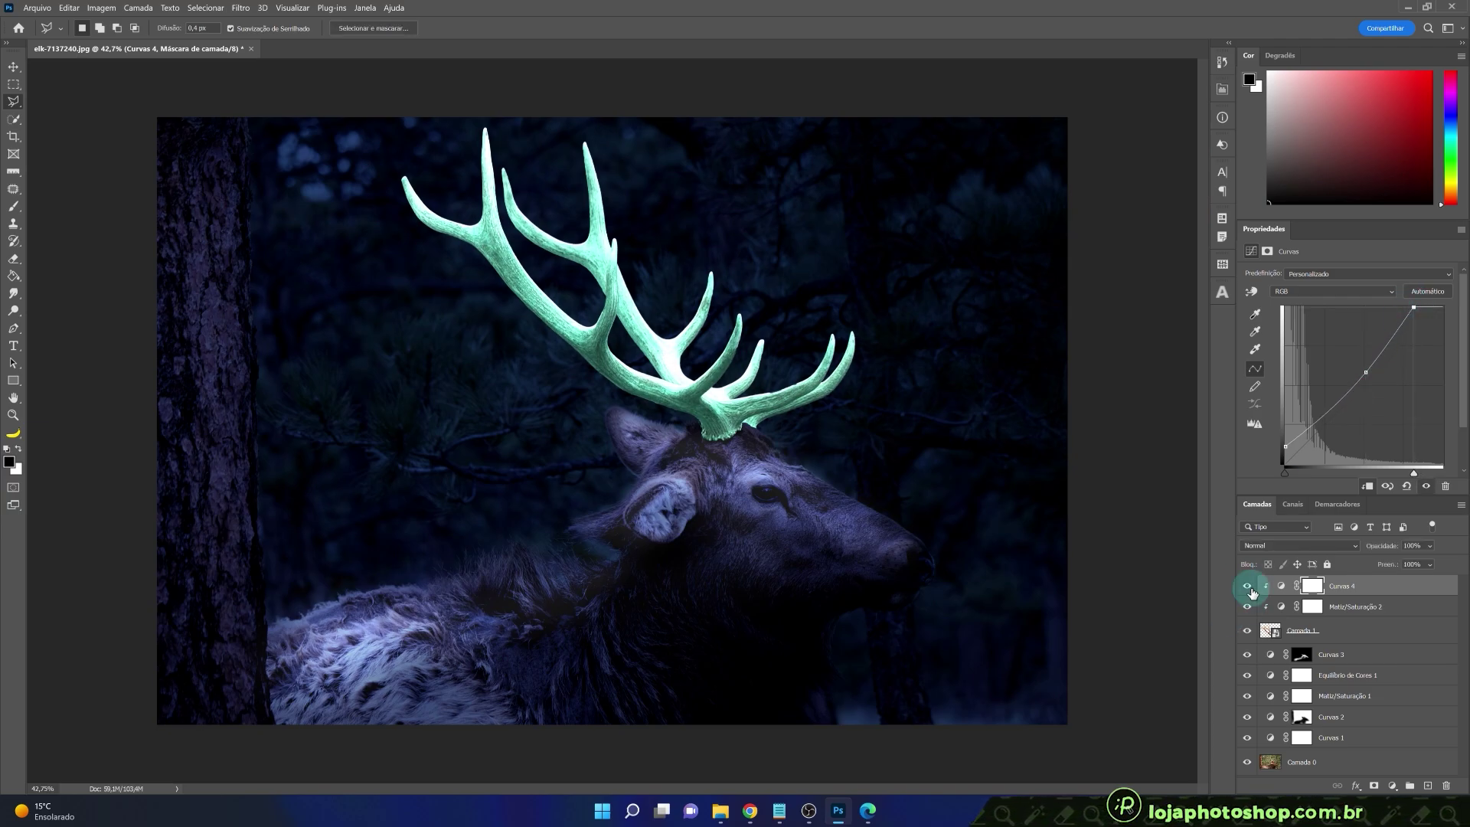
pyautogui.click(1250, 587)
pyautogui.click(1249, 587)
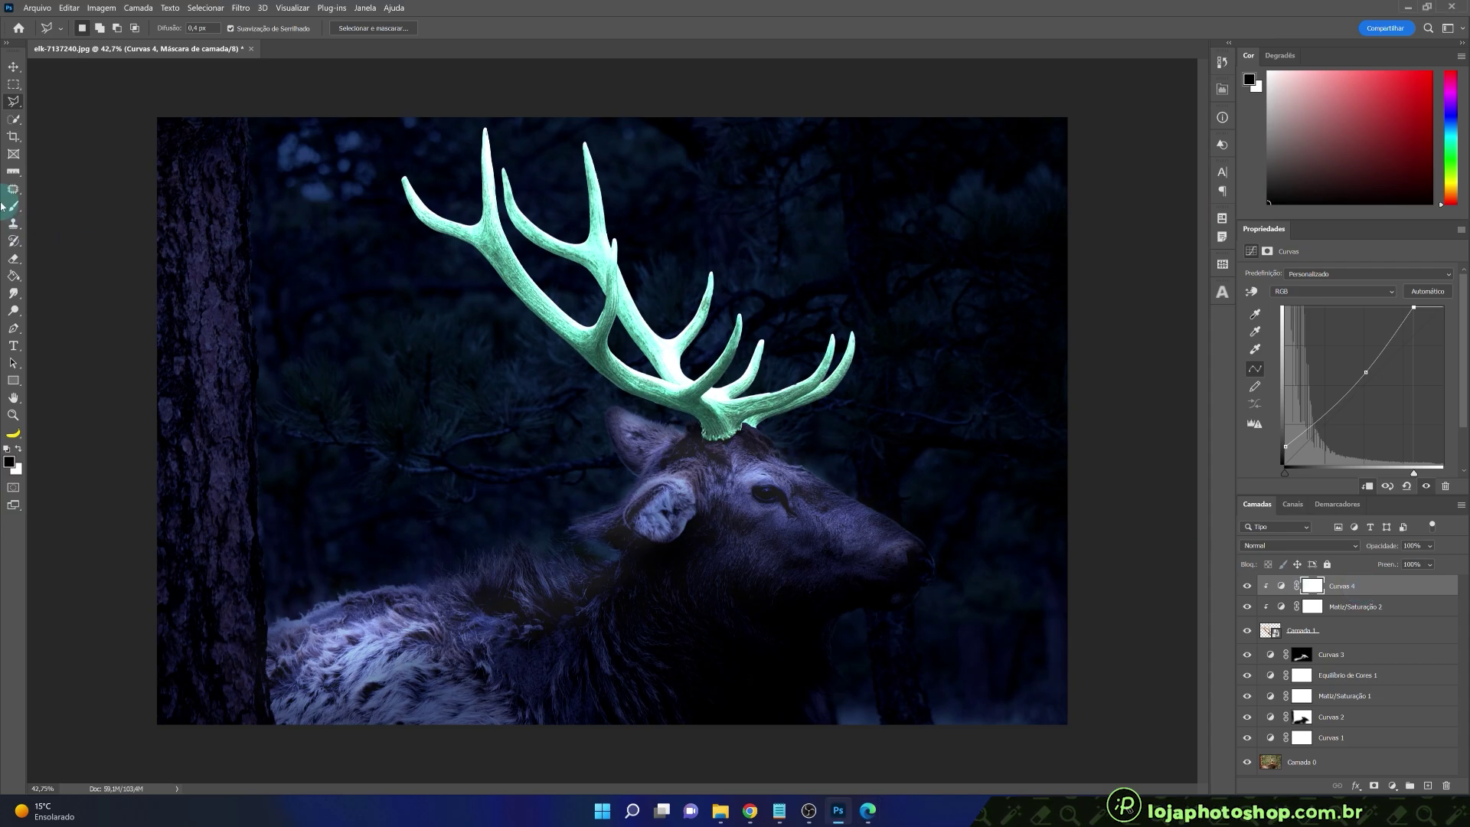
# - Choose the regular Brush tool, enlarge it to 1500 px and set its flow to 48%
pyautogui.click(11, 207)
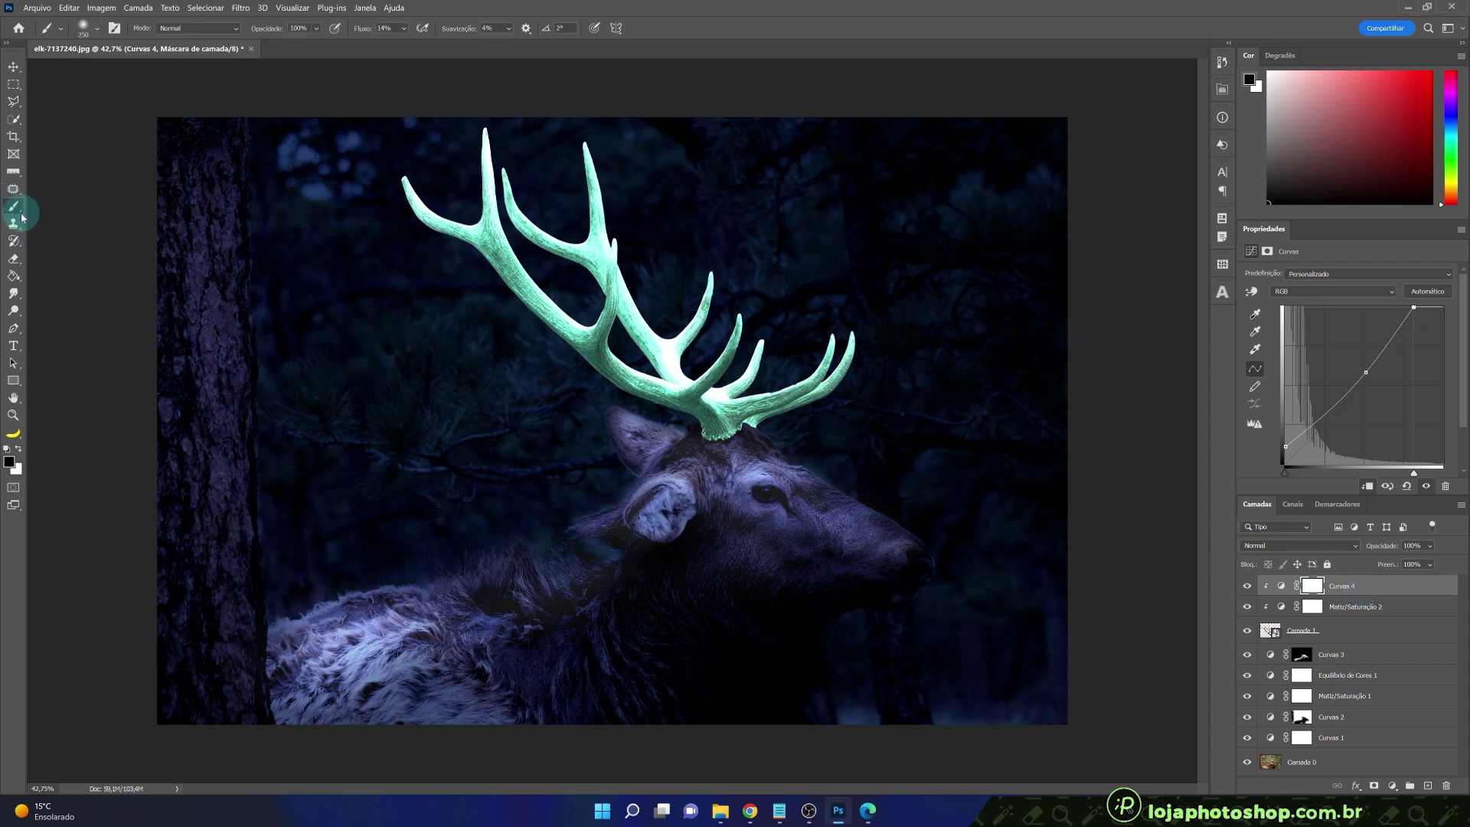
pyautogui.rightClick(14, 206)
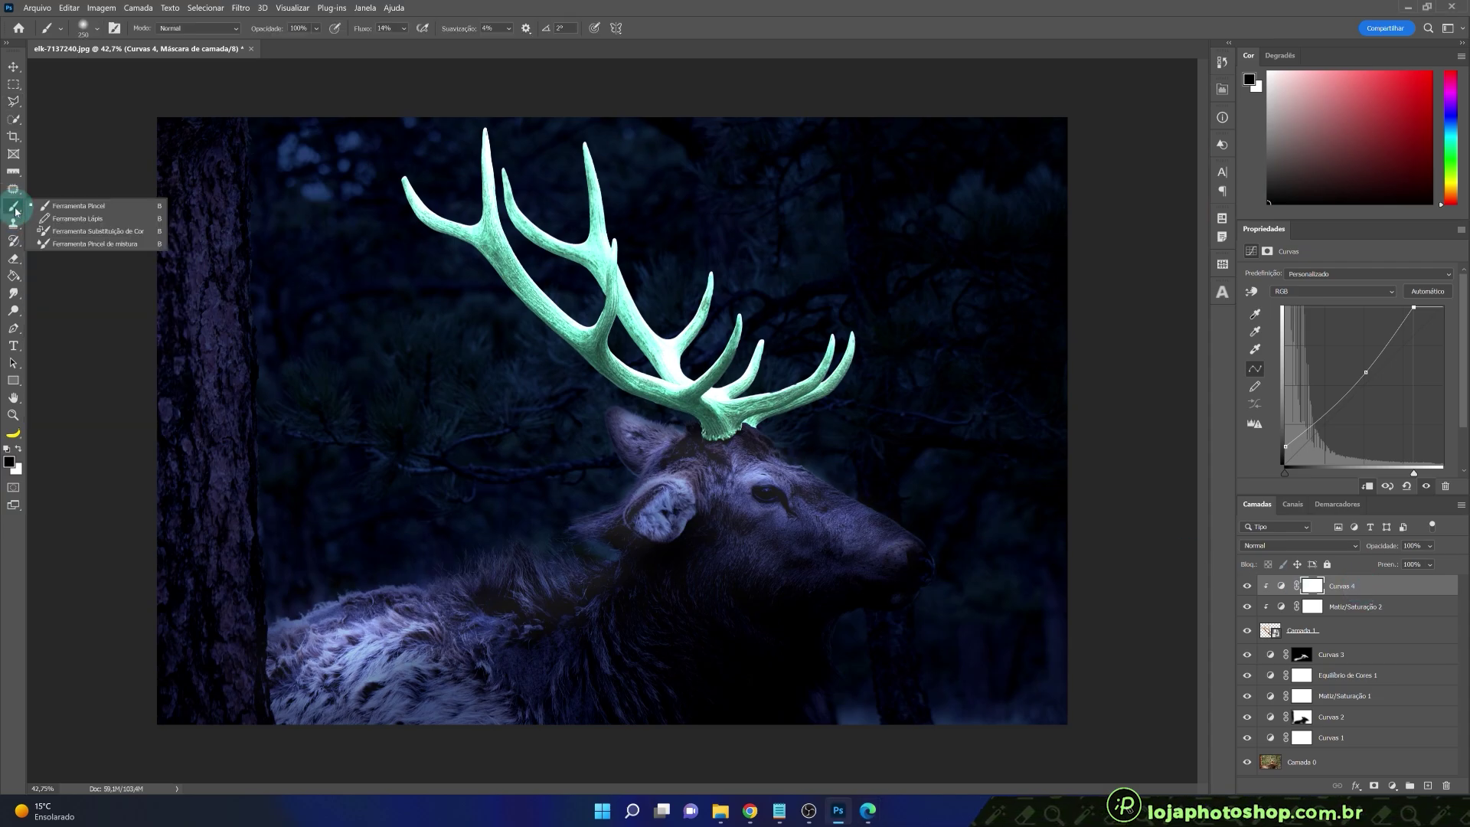
pyautogui.click(62, 206)
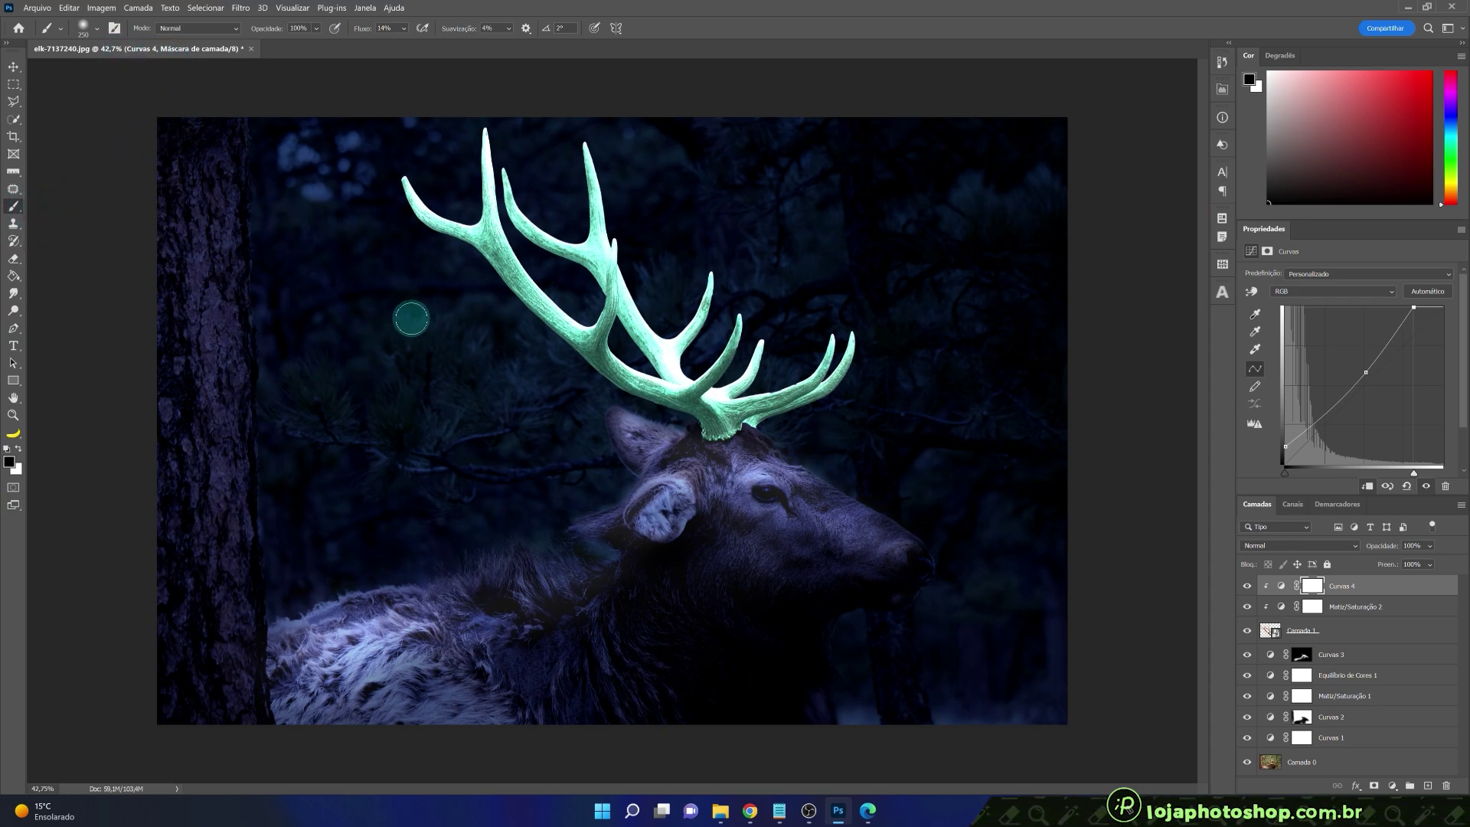
pyautogui.press(']')
pyautogui.press(']')
pyautogui.press(']')
pyautogui.press(']')
pyautogui.press(']')
pyautogui.press(']')
pyautogui.press(']')
pyautogui.press(']')
pyautogui.press(']')
pyautogui.press(']')
pyautogui.press(']')
pyautogui.press(']')
pyautogui.press(']')
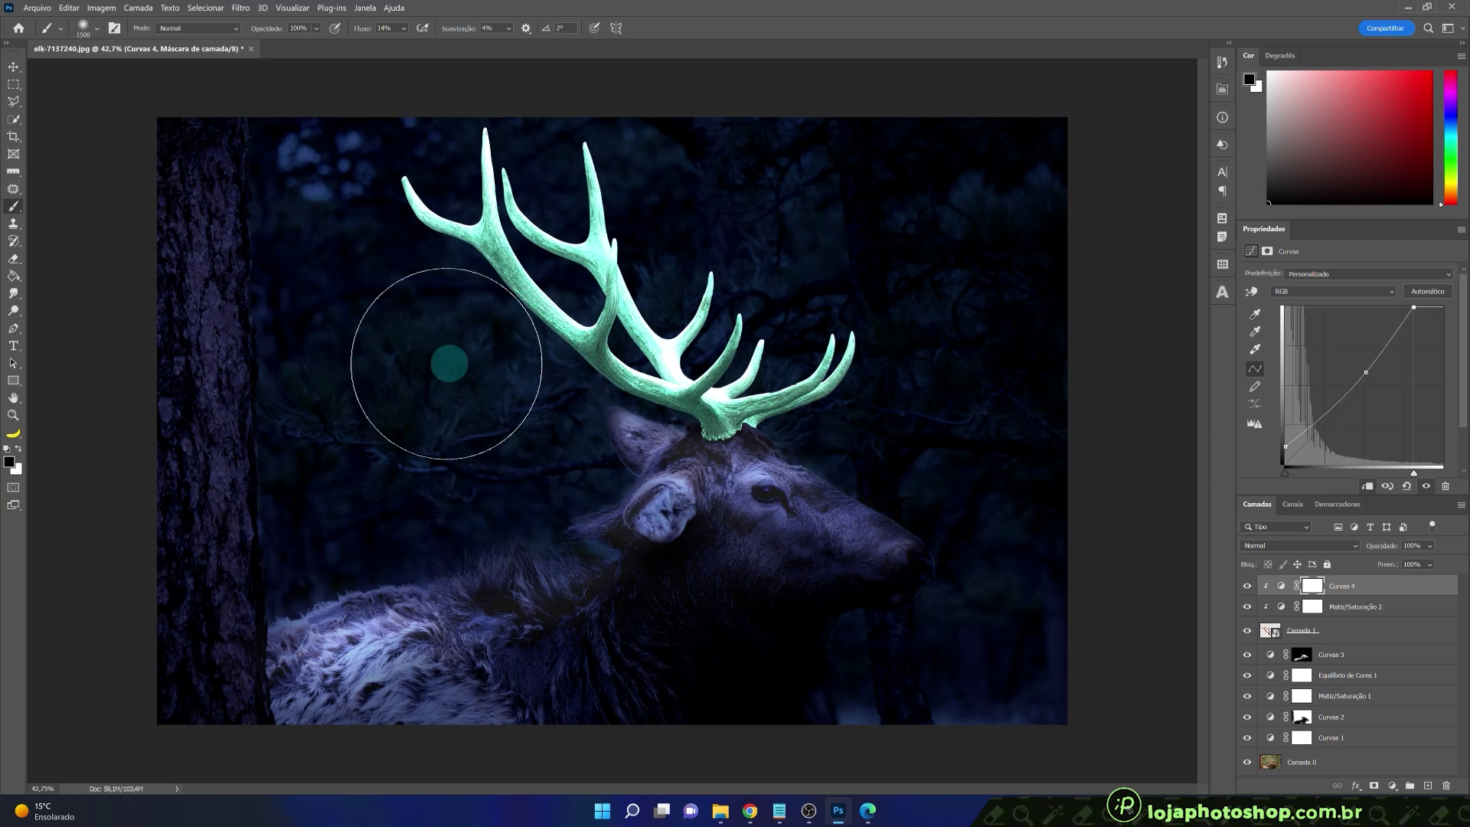
pyautogui.click(403, 28)
pyautogui.moveTo(407, 44); pyautogui.dragTo(429, 47)
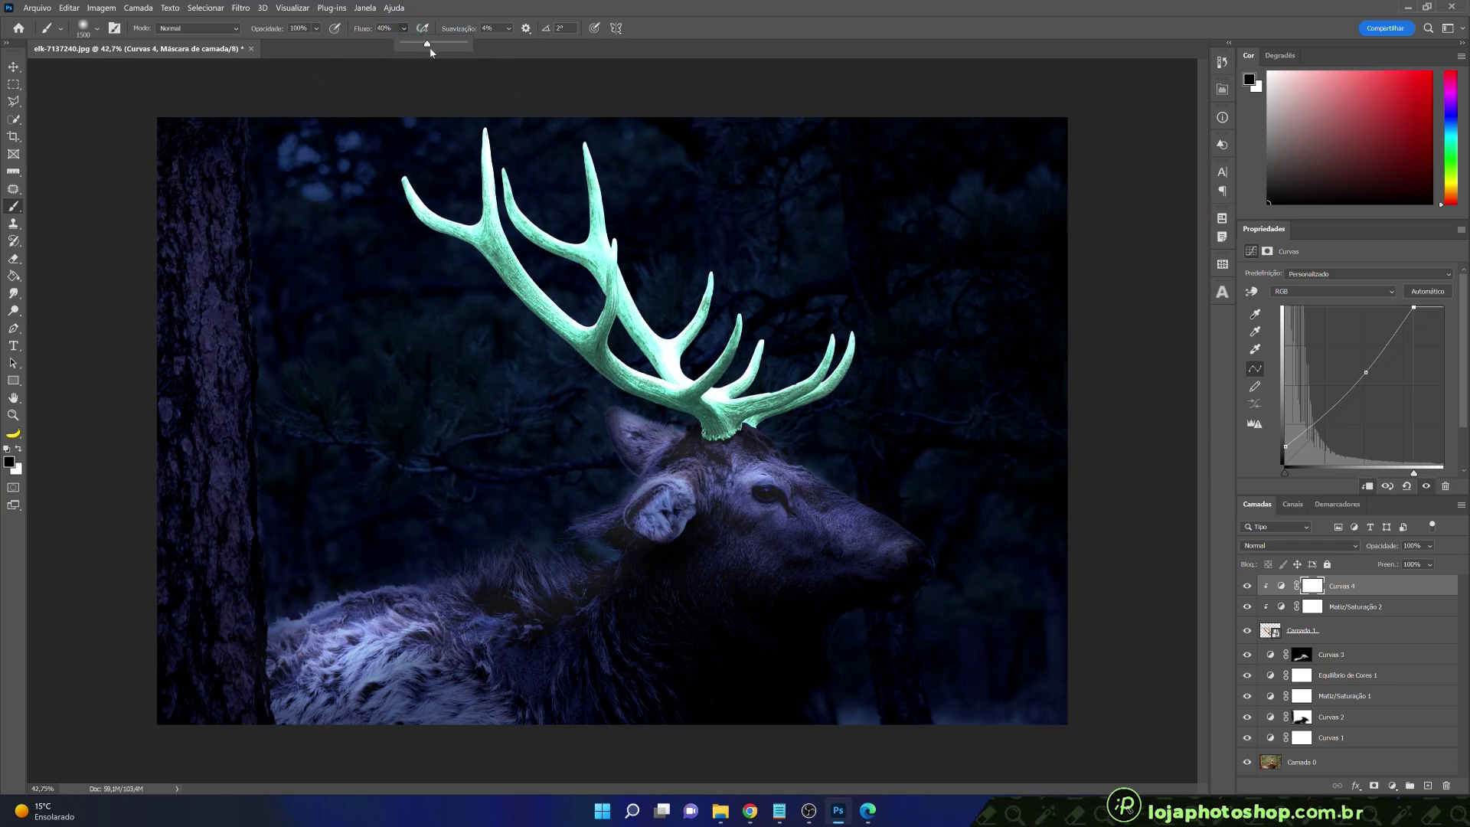
pyautogui.click(438, 13)
pyautogui.moveTo(476, 255)
pyautogui.mouseDown()
pyautogui.moveTo(540, 392)
pyautogui.moveTo(678, 380)
pyautogui.mouseUp()
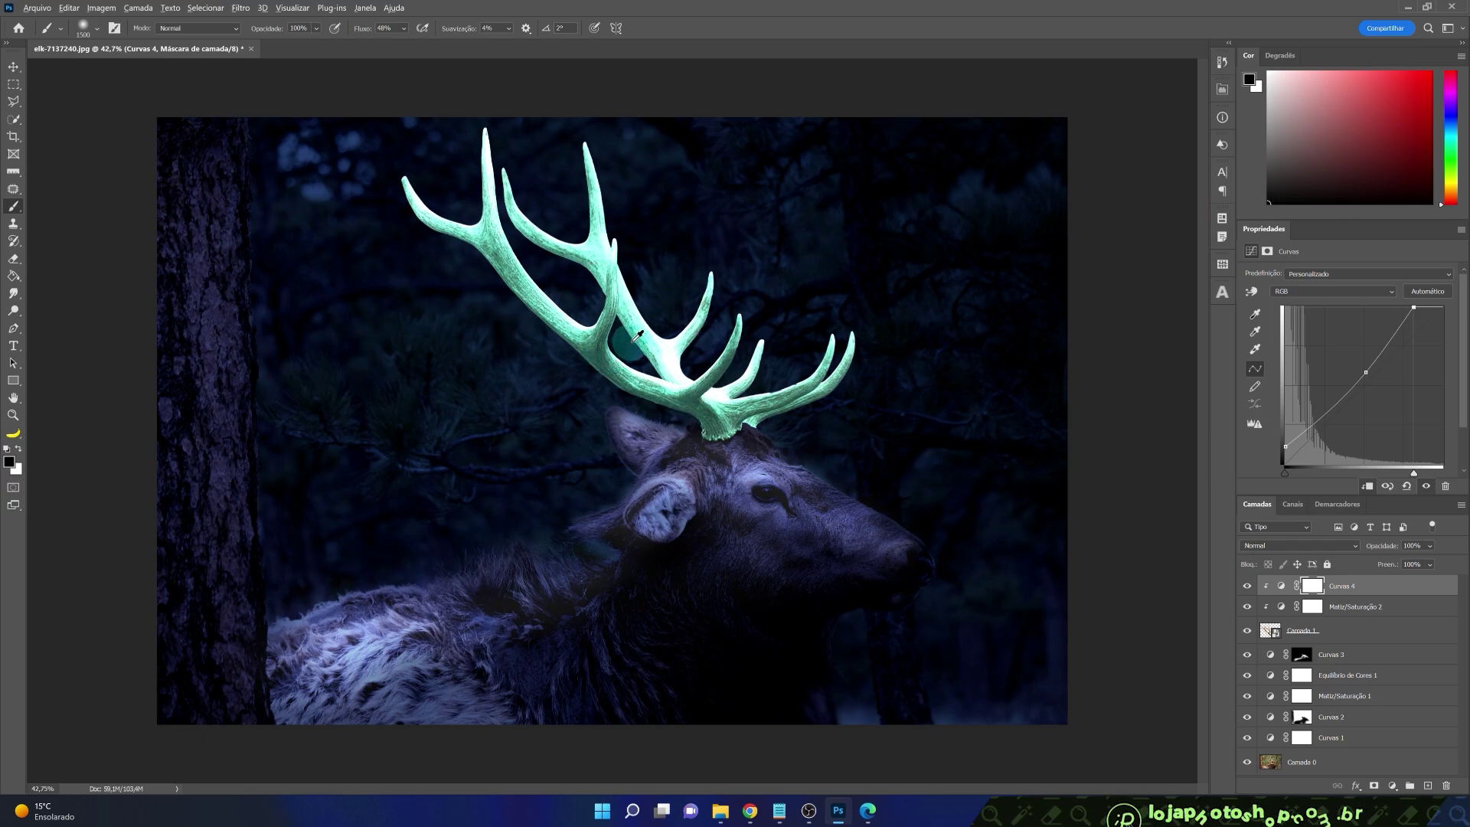
# - Select the antlers layer (Camada 1) and sample a light cyan-green from the antlers as the foreground color
pyautogui.keyDown('alt'); pyautogui.click(640, 318); pyautogui.keyUp('alt')
pyautogui.keyDown('alt'); pyautogui.click(640, 318); pyautogui.keyUp('alt')
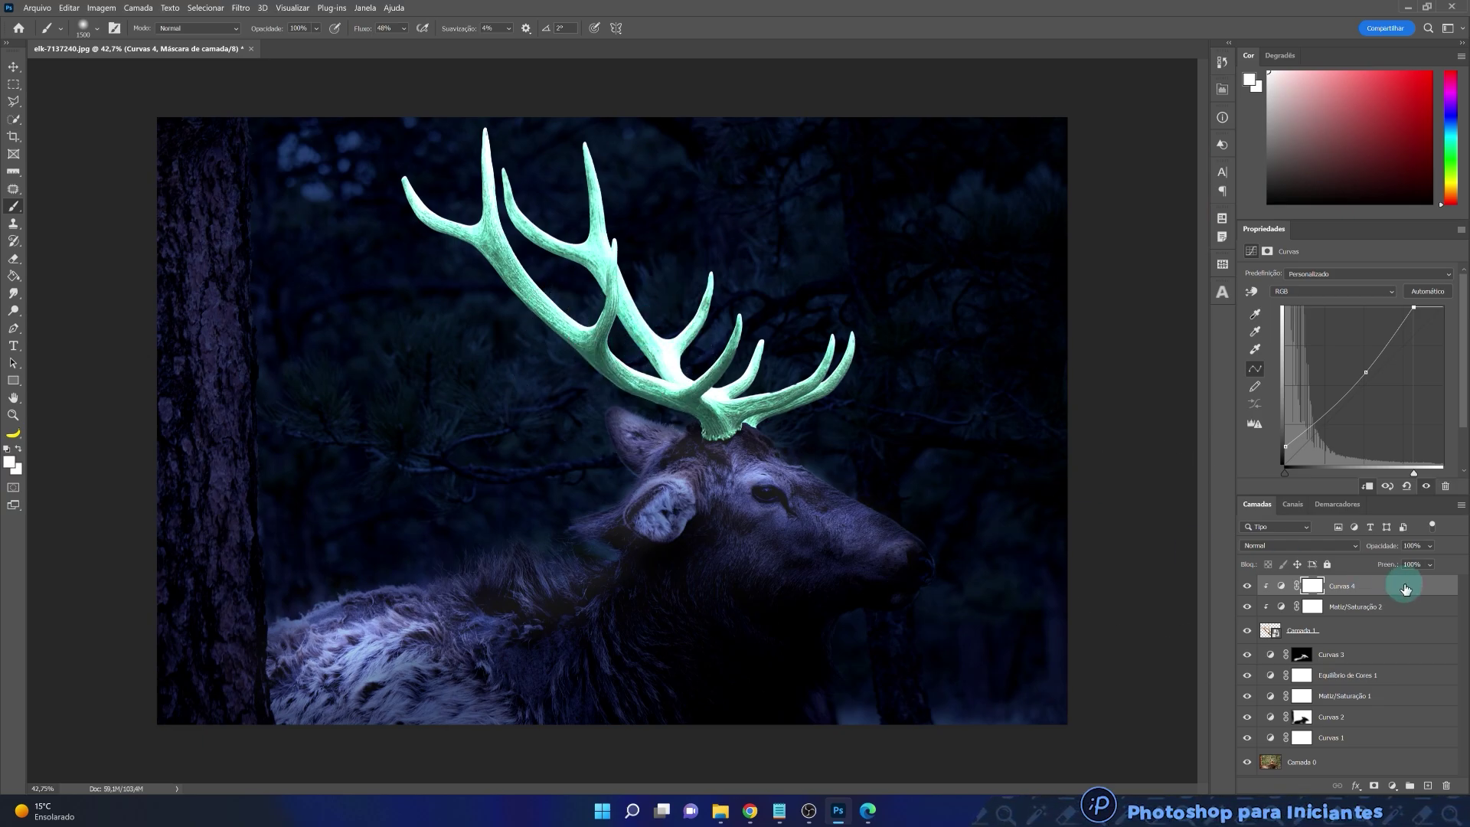
pyautogui.click(1358, 629)
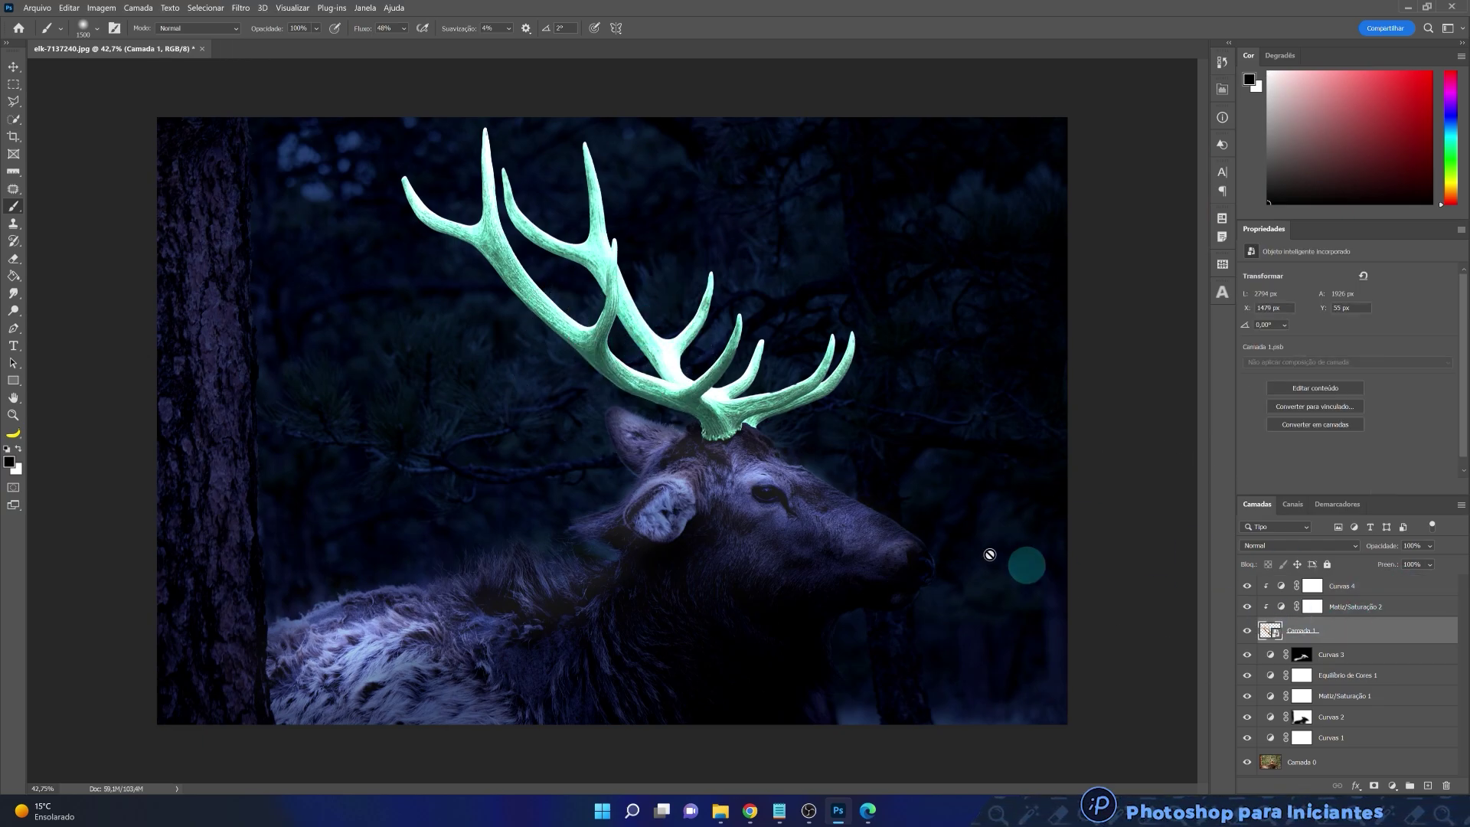
pyautogui.keyDown('alt'); pyautogui.click(666, 352); pyautogui.keyUp('alt')
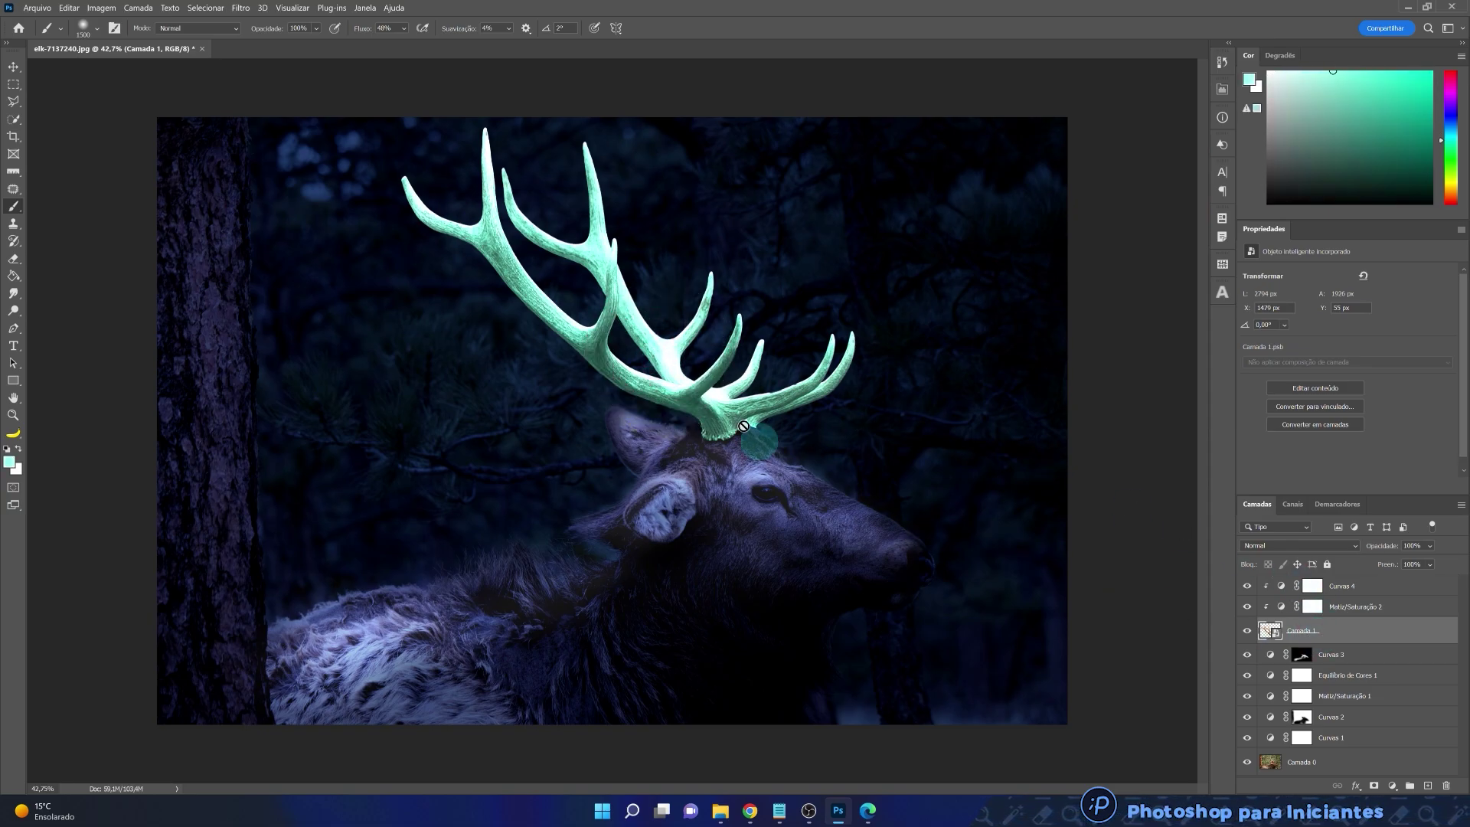
pyautogui.keyDown('alt'); pyautogui.click(642, 374); pyautogui.keyUp('alt')
pyautogui.moveTo(642, 374); pyautogui.dragTo(663, 355)
pyautogui.moveTo(666, 351); pyautogui.dragTo(671, 364)
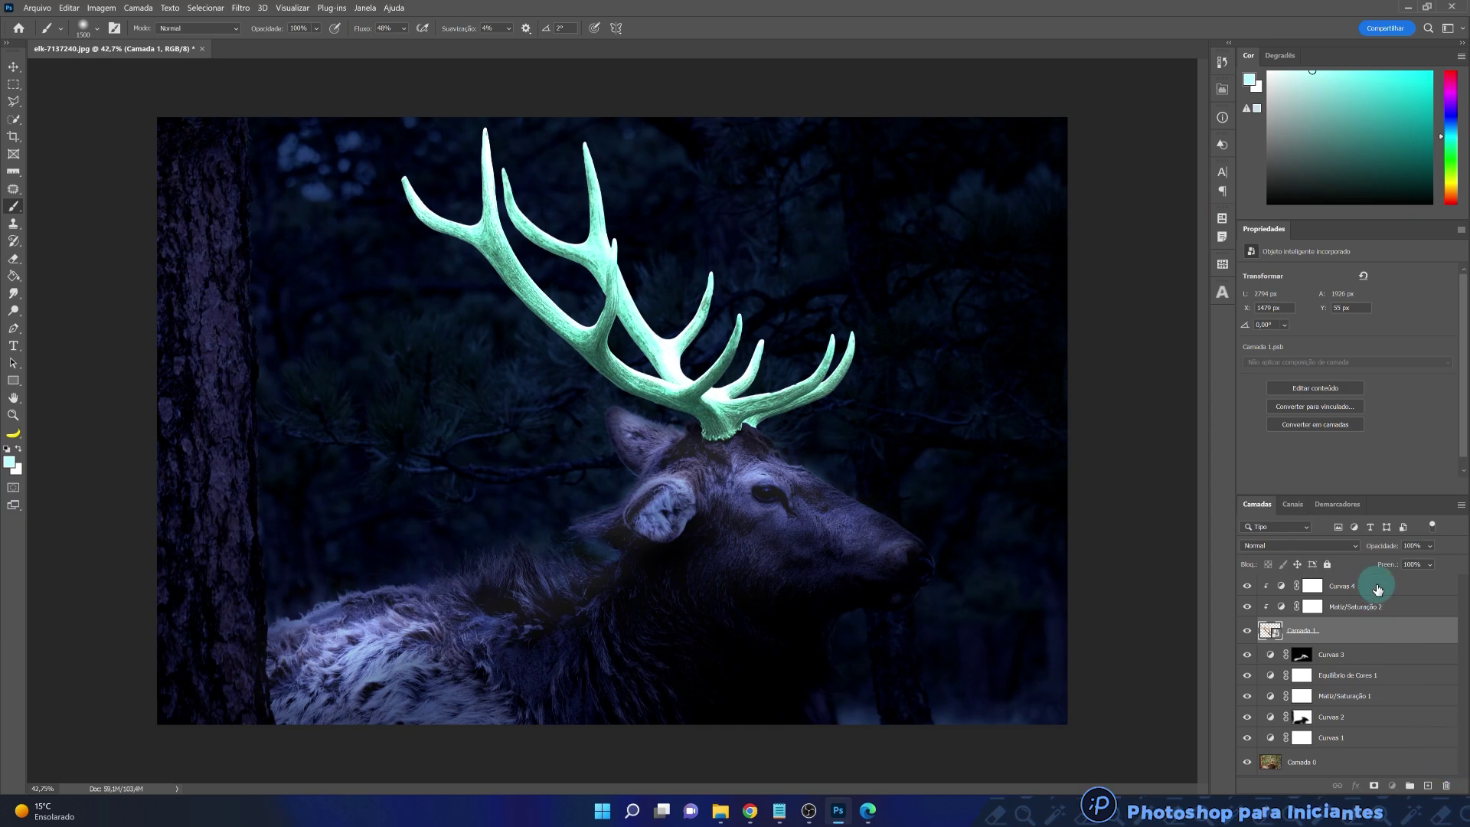
# - Create a new layer above Curvas 4 and paint a soft glow around the base and center of the antlers
pyautogui.click(1378, 589)
pyautogui.click(1428, 786)
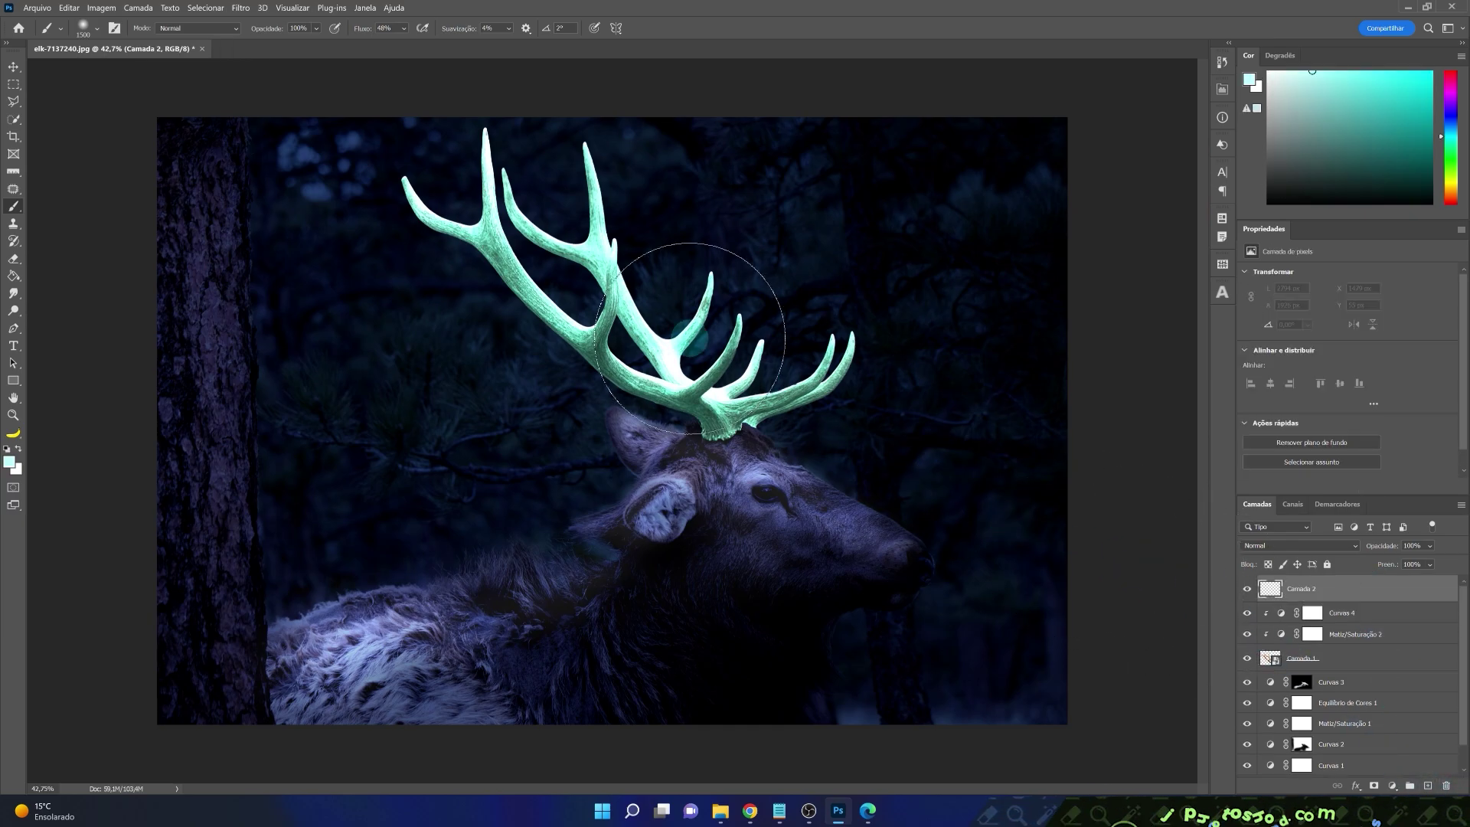
pyautogui.click(689, 338)
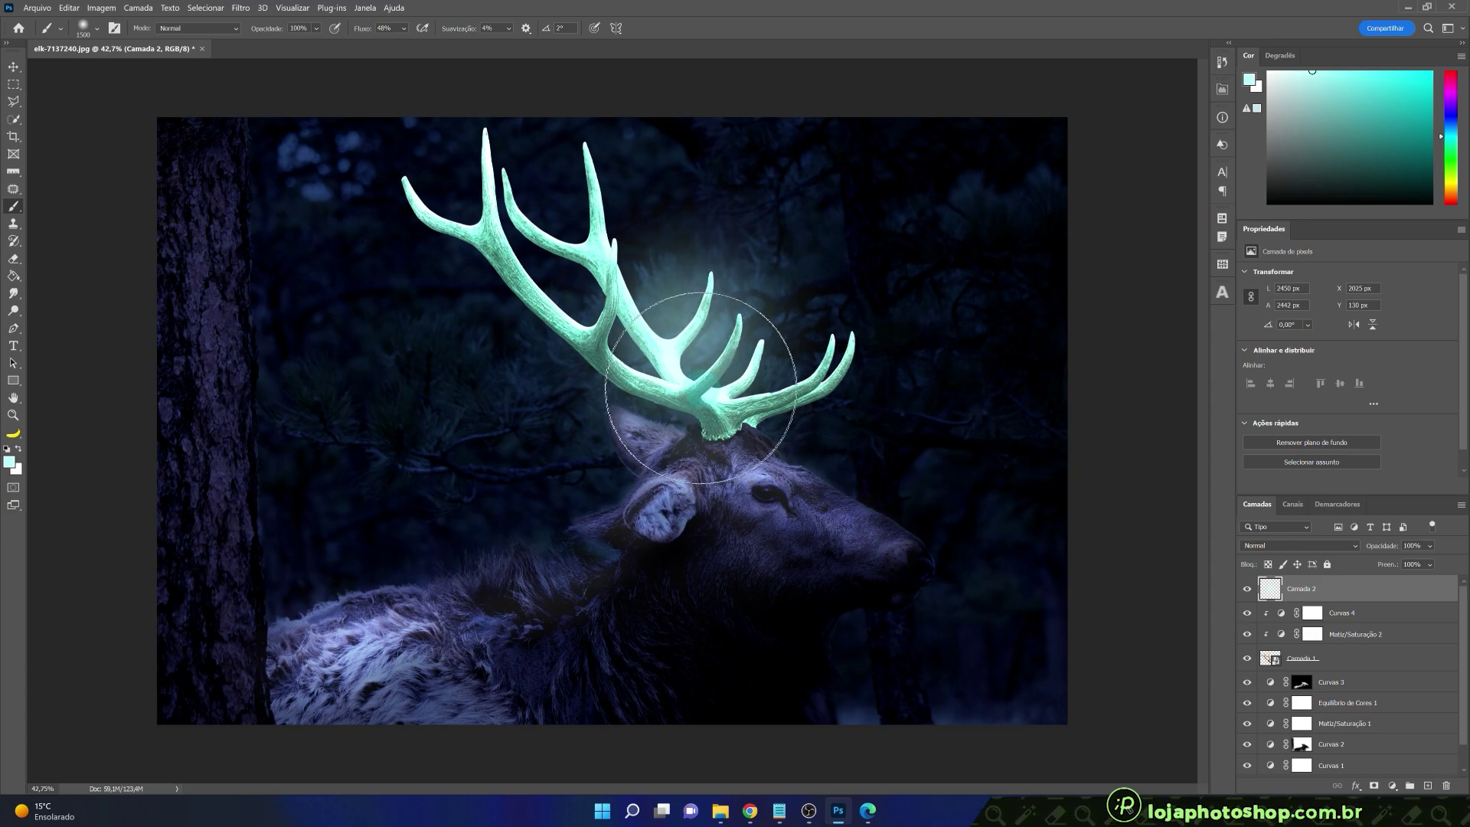
pyautogui.click(701, 387)
pyautogui.press('[')
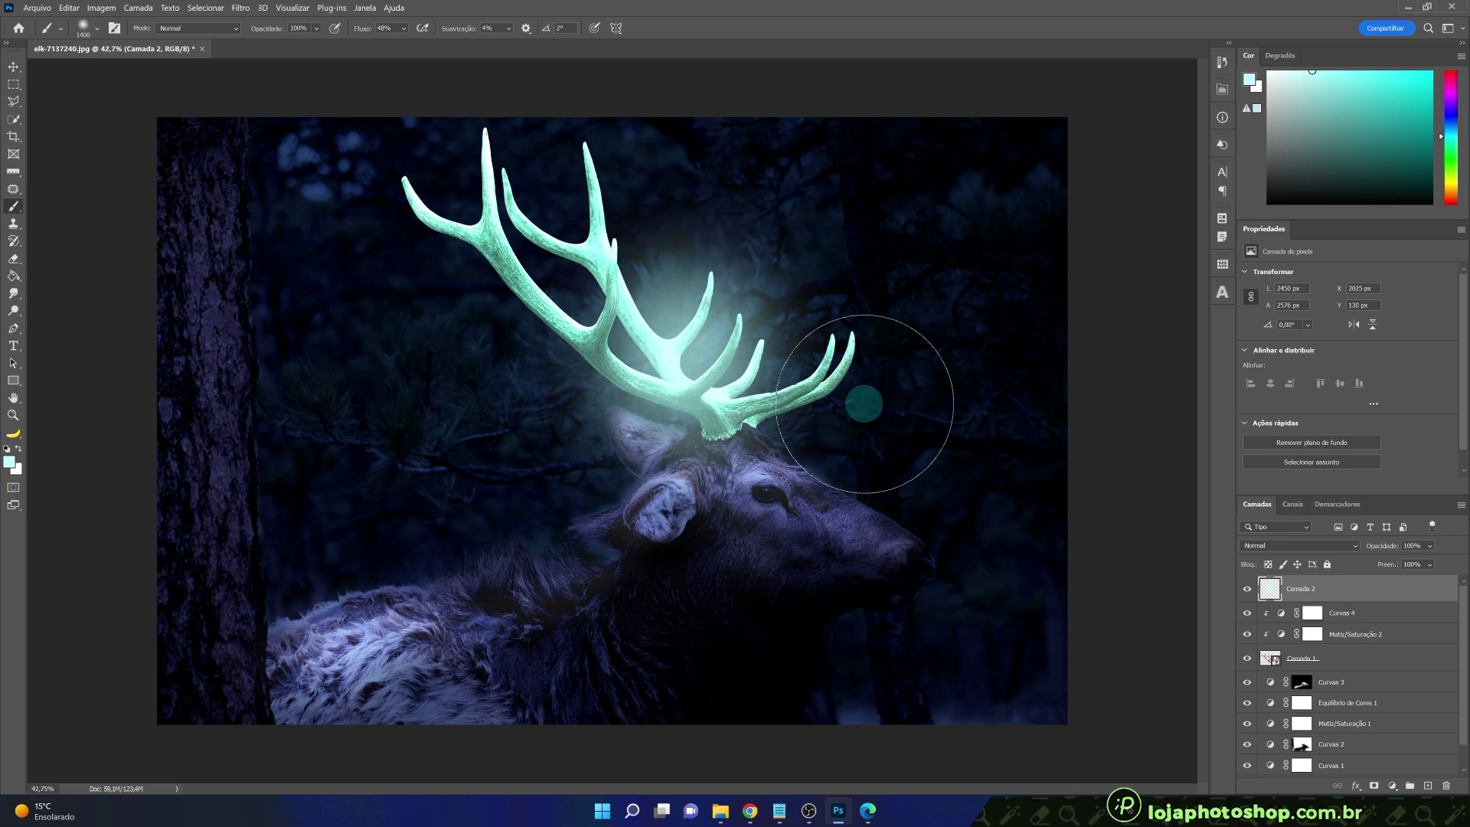
# - Set the glow layer's blend mode to Clarear (Lighten) and extend the glow over the upper antlers and the right-hand tips
pyautogui.click(1260, 546)
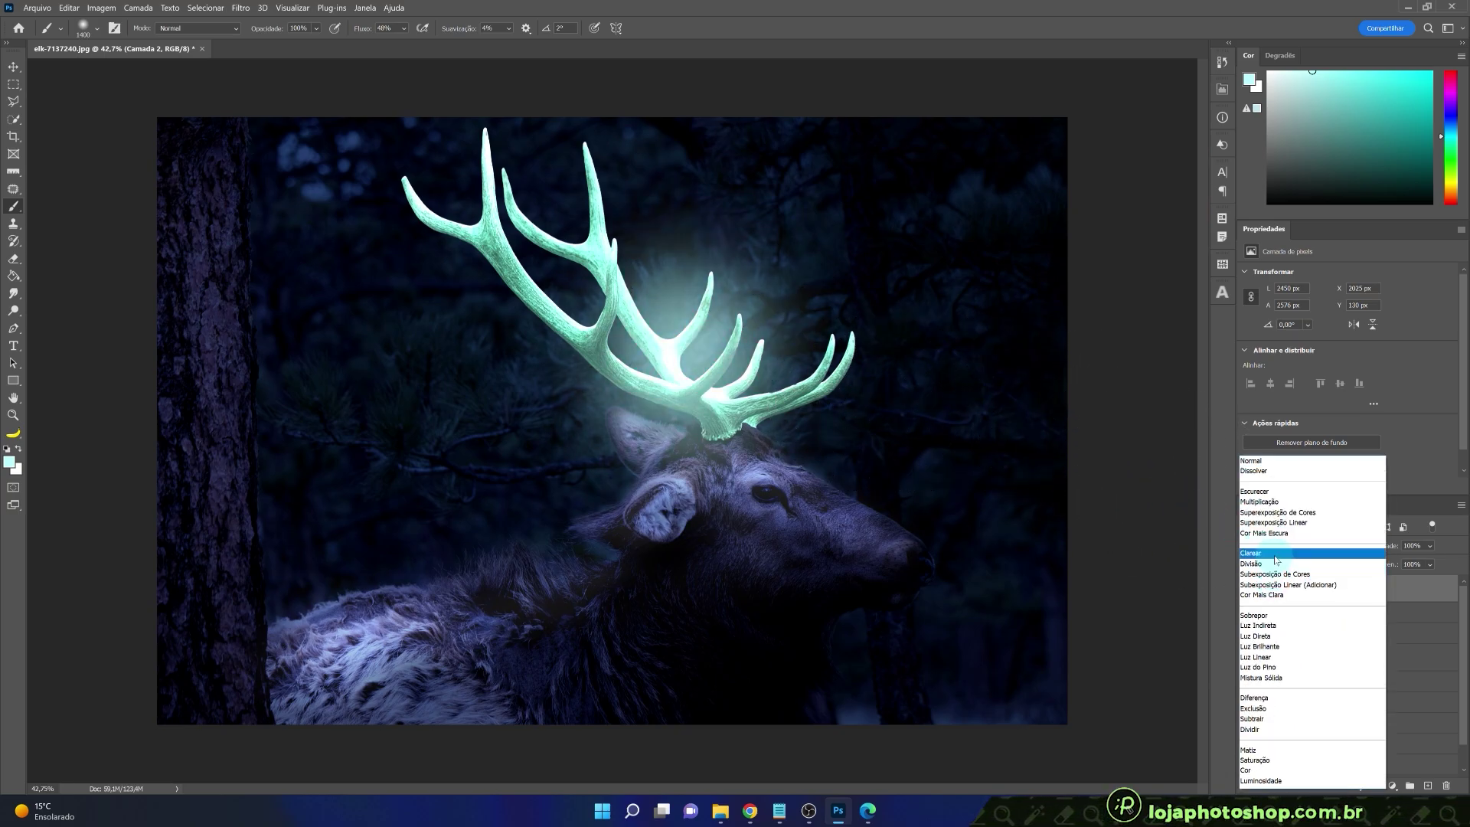
pyautogui.click(1272, 554)
pyautogui.press('[')
pyautogui.click(579, 243)
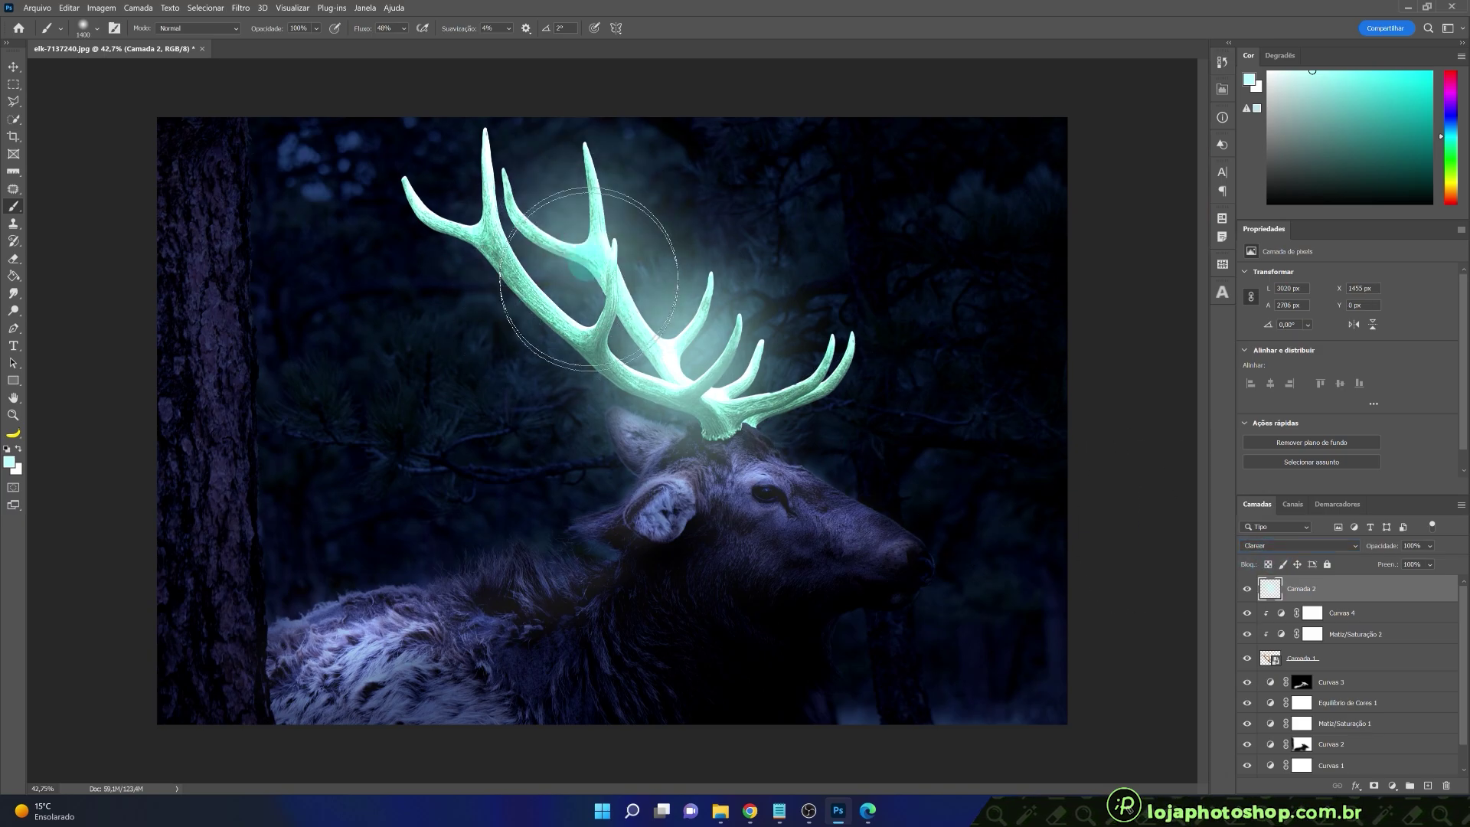
pyautogui.press(']')
pyautogui.click(488, 242)
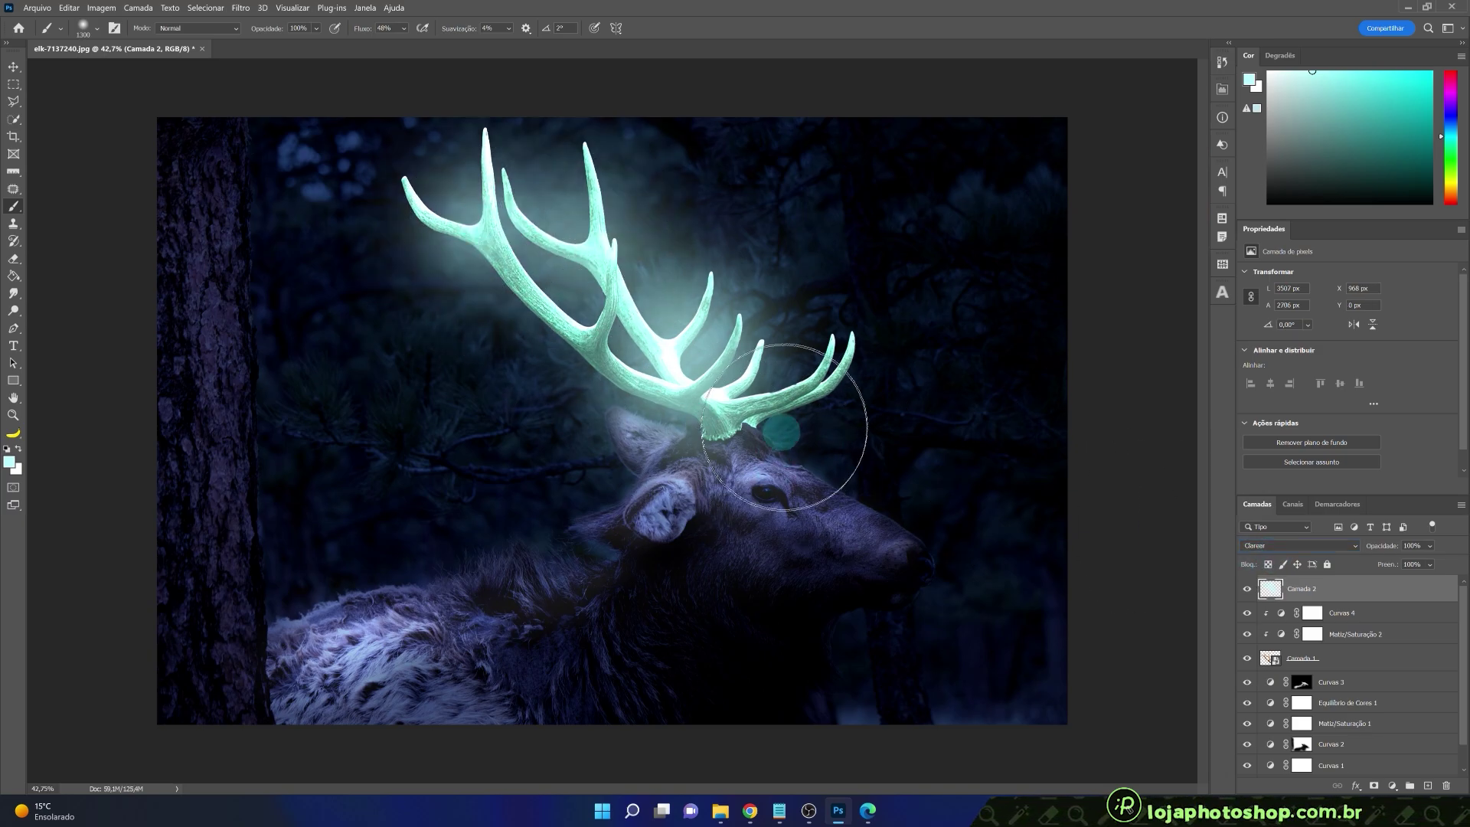
pyautogui.click(840, 351)
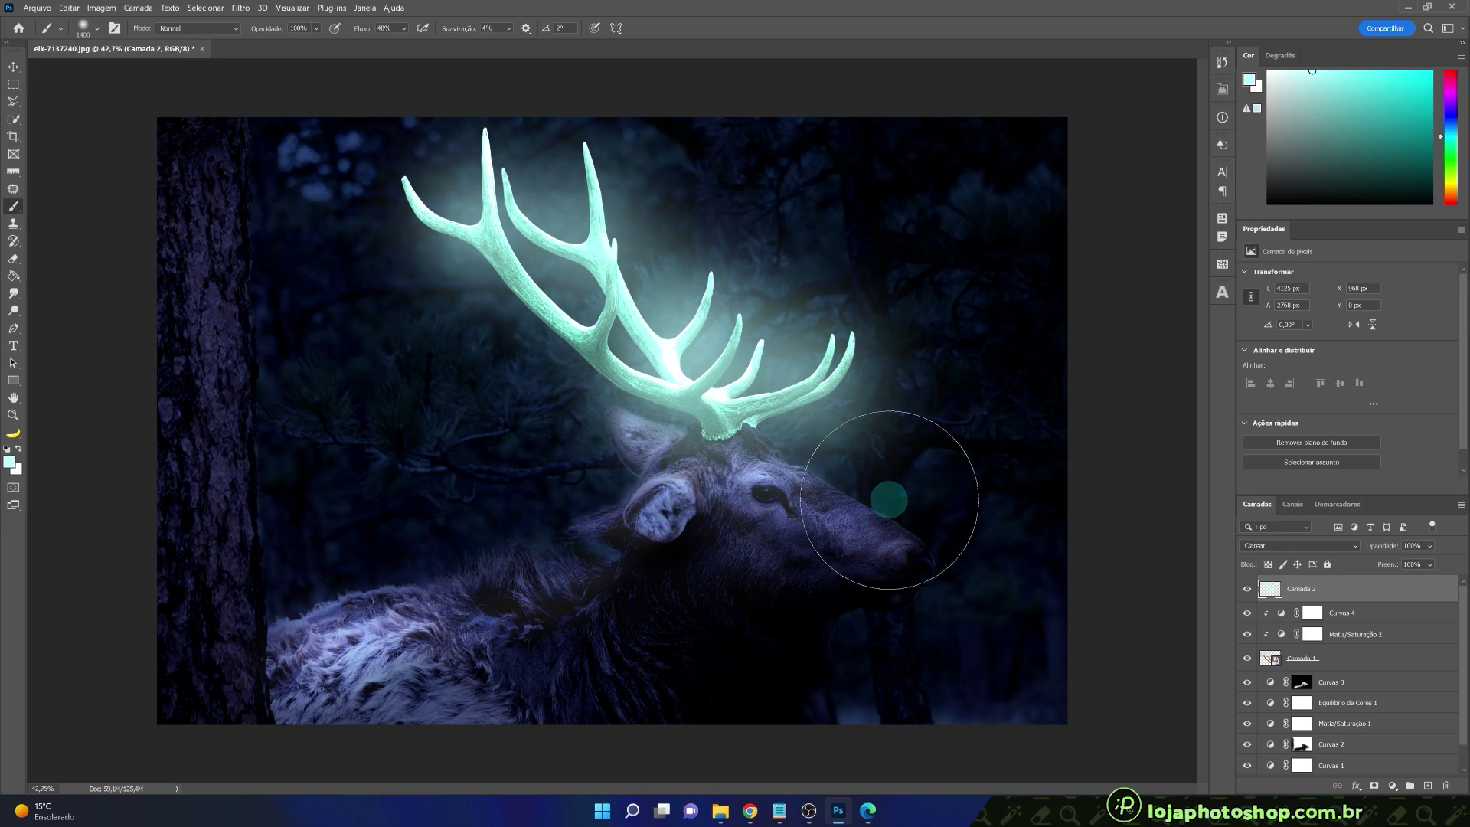
# - Try a much larger full-opacity glow around the upper-left antler tips and undo each attempt
pyautogui.press('[')
pyautogui.press('[')
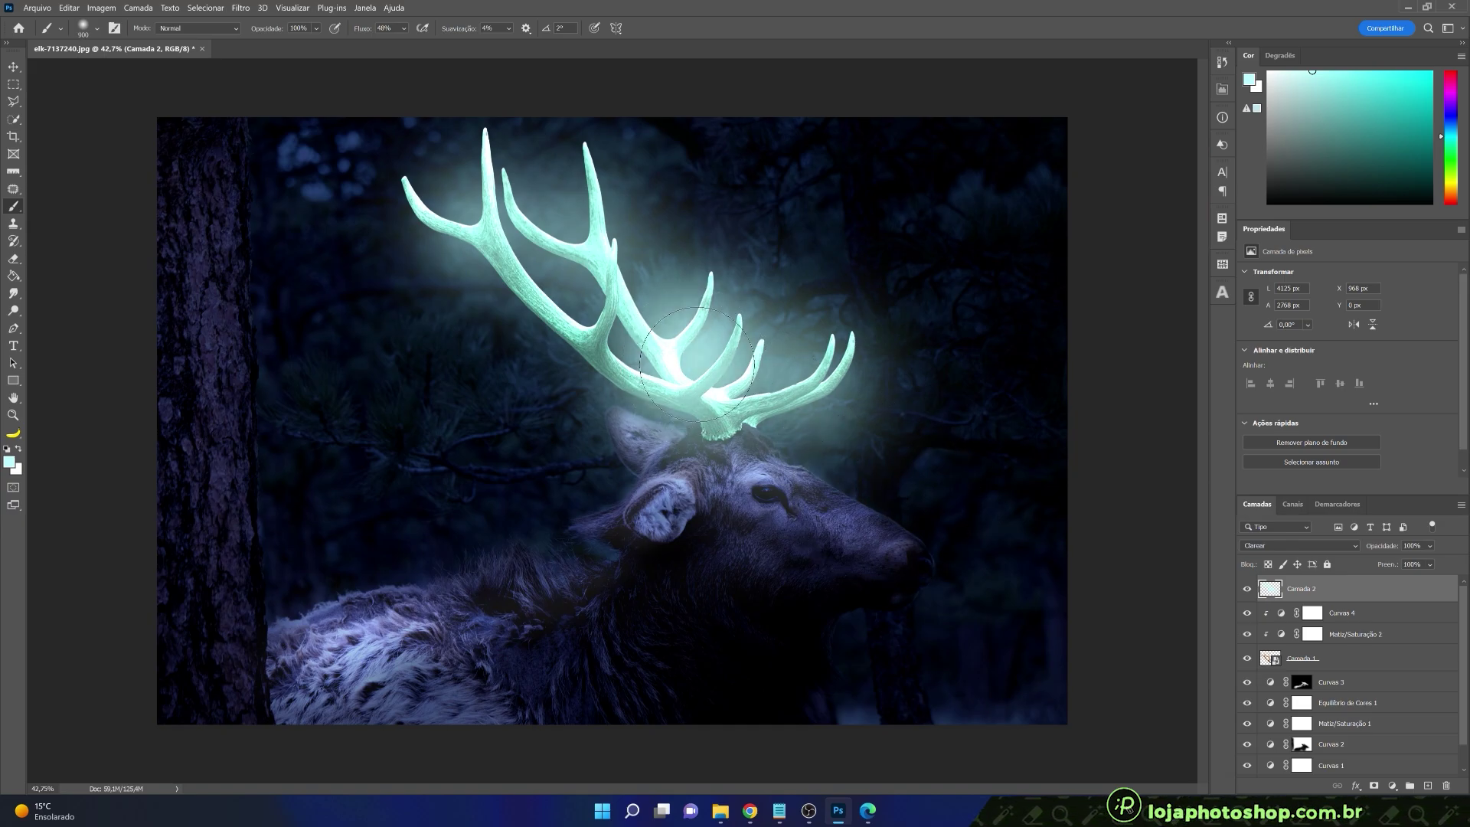
pyautogui.press(']')
pyautogui.press(']')
pyautogui.press(']')
pyautogui.press(']')
pyautogui.press(']')
pyautogui.press(']')
pyautogui.press(']')
pyautogui.press(']')
pyautogui.press(']')
pyautogui.press(']')
pyautogui.press(']')
pyautogui.press(']')
pyautogui.press(']')
pyautogui.press(']')
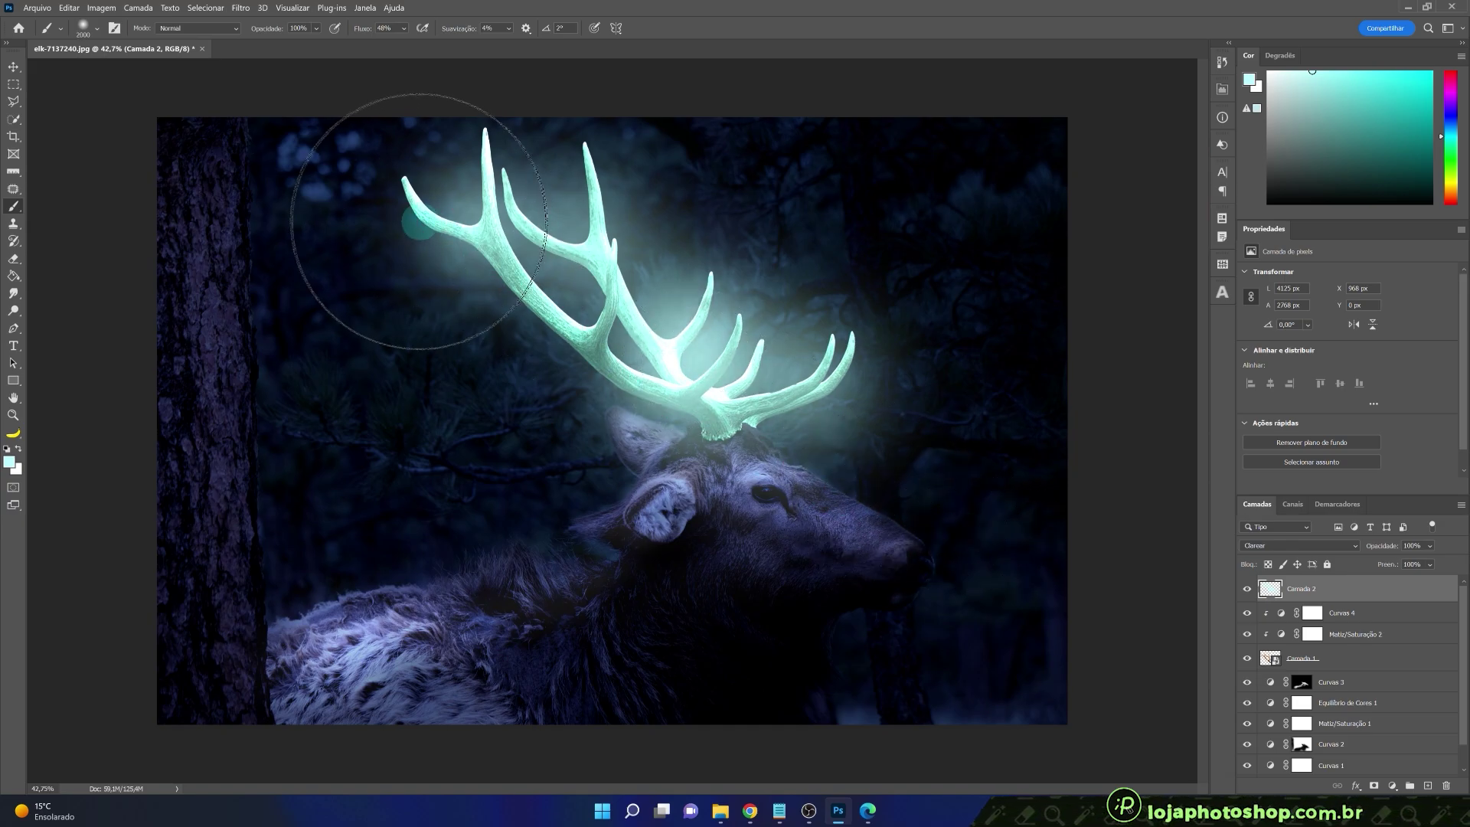
pyautogui.press('[')
pyautogui.click(434, 191)
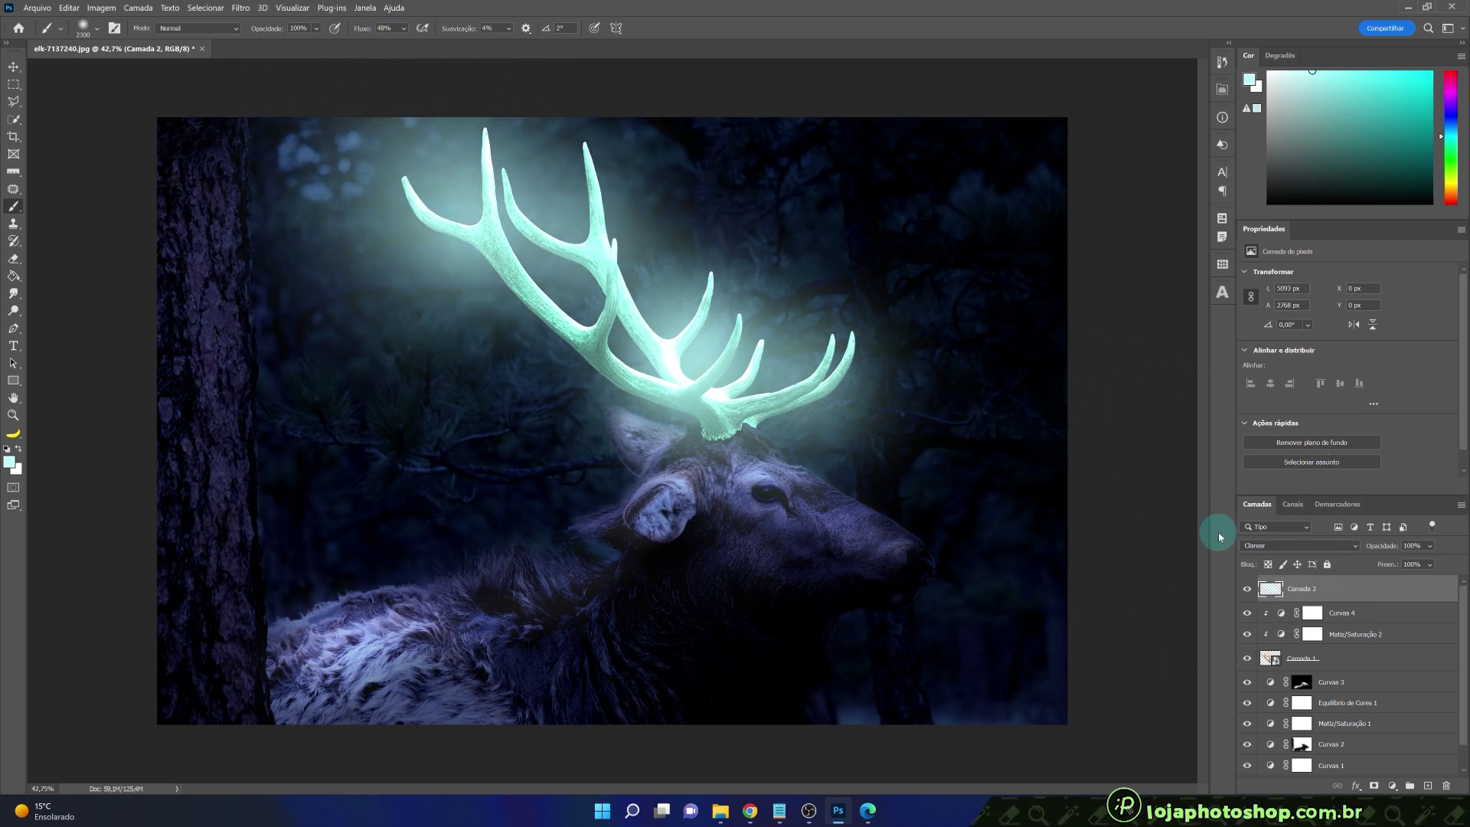
pyautogui.hotkey('ctrl', 'z')
pyautogui.press('[')
pyautogui.press('[')
pyautogui.press('[')
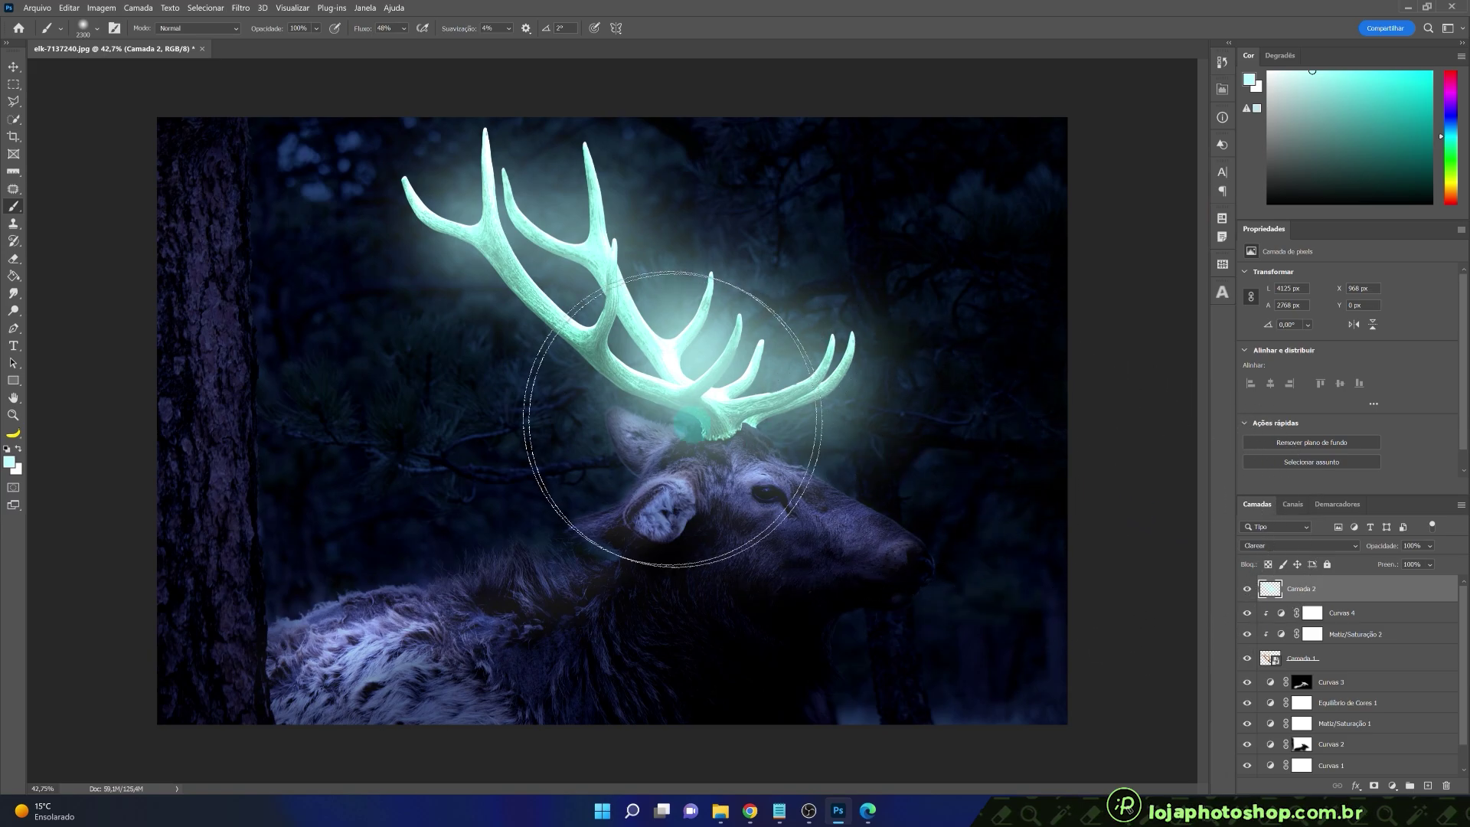
pyautogui.click(424, 205)
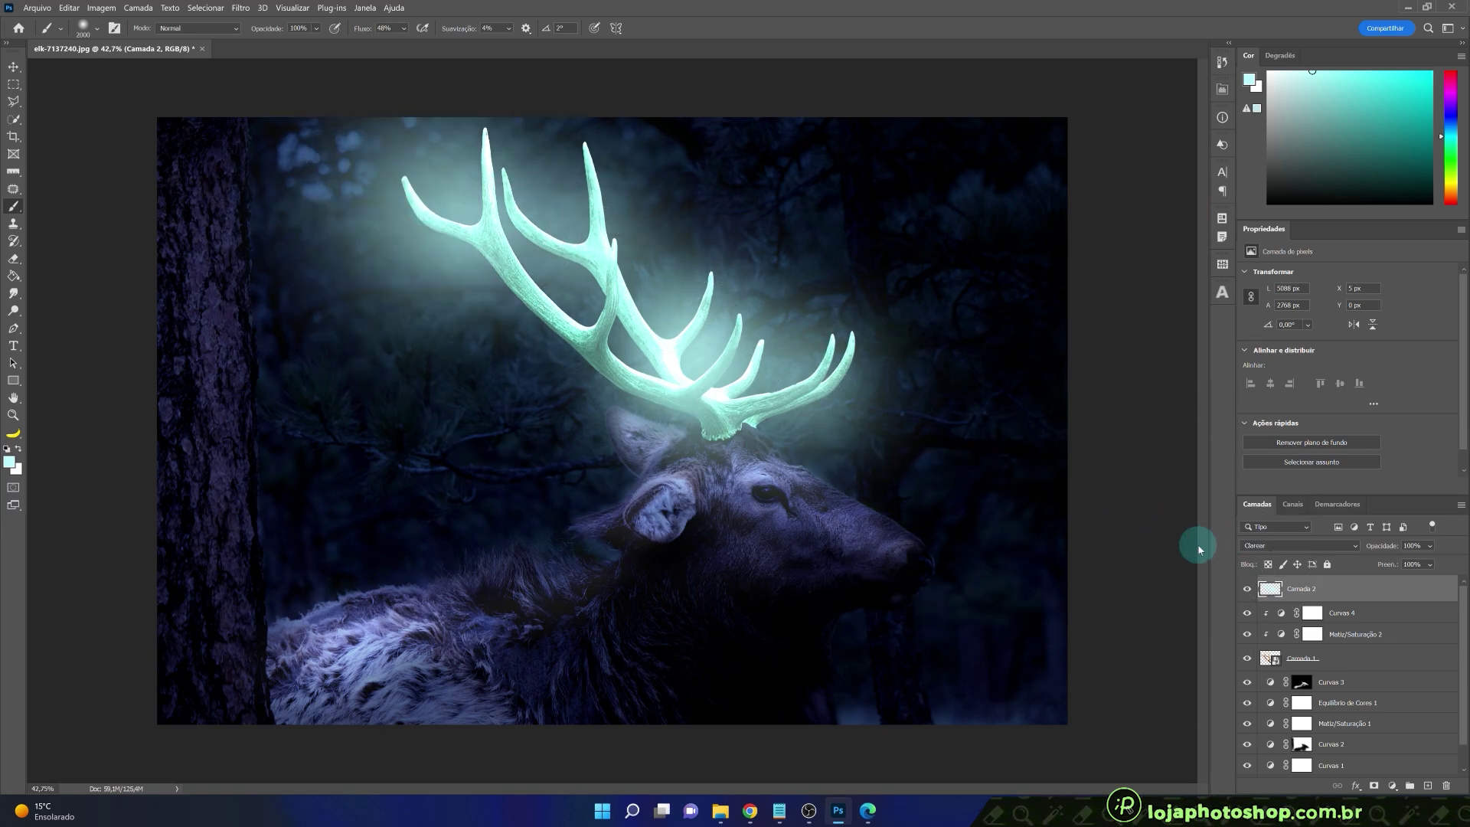
pyautogui.hotkey('ctrl', 'z')
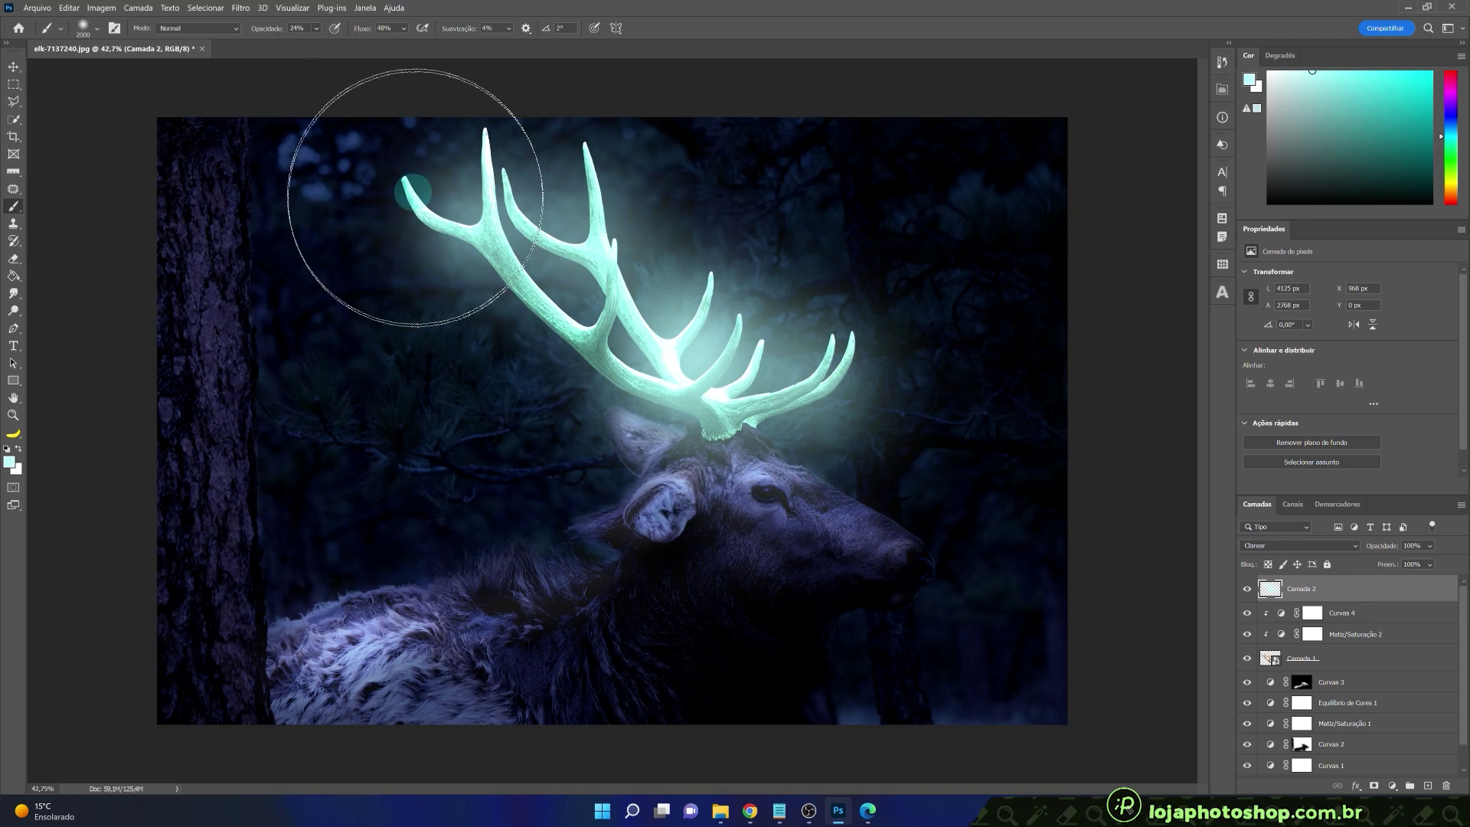
# - Paint a fainter glow around the upper-left antler tips at 24% brush opacity, undo the last dab and shrink the brush to 700 px
pyautogui.click(544, 253)
pyautogui.press('[')
pyautogui.press('[')
pyautogui.press('[')
pyautogui.press('[')
pyautogui.press('[')
pyautogui.press('[')
pyautogui.press('[')
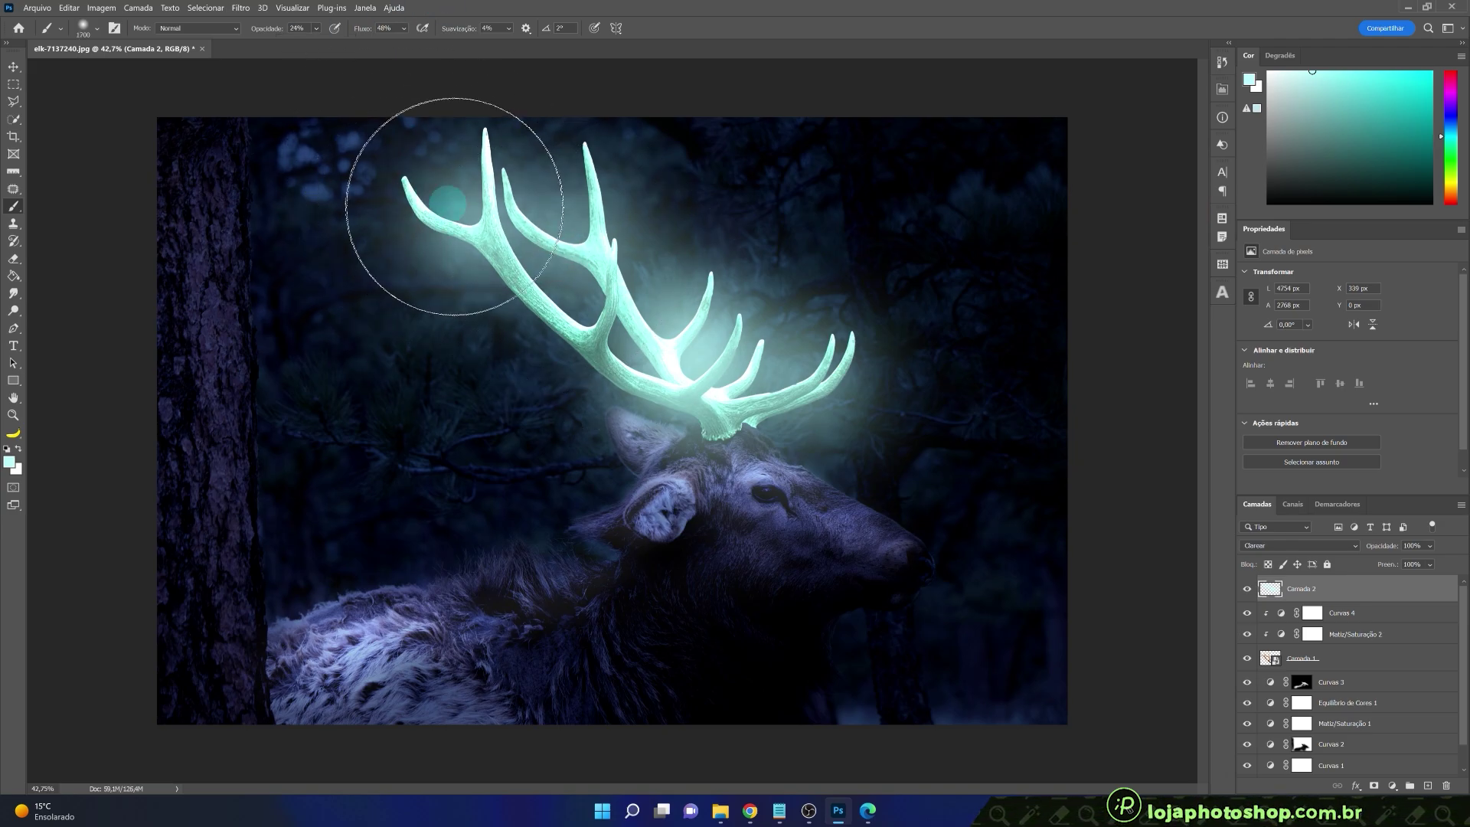
pyautogui.click(461, 207)
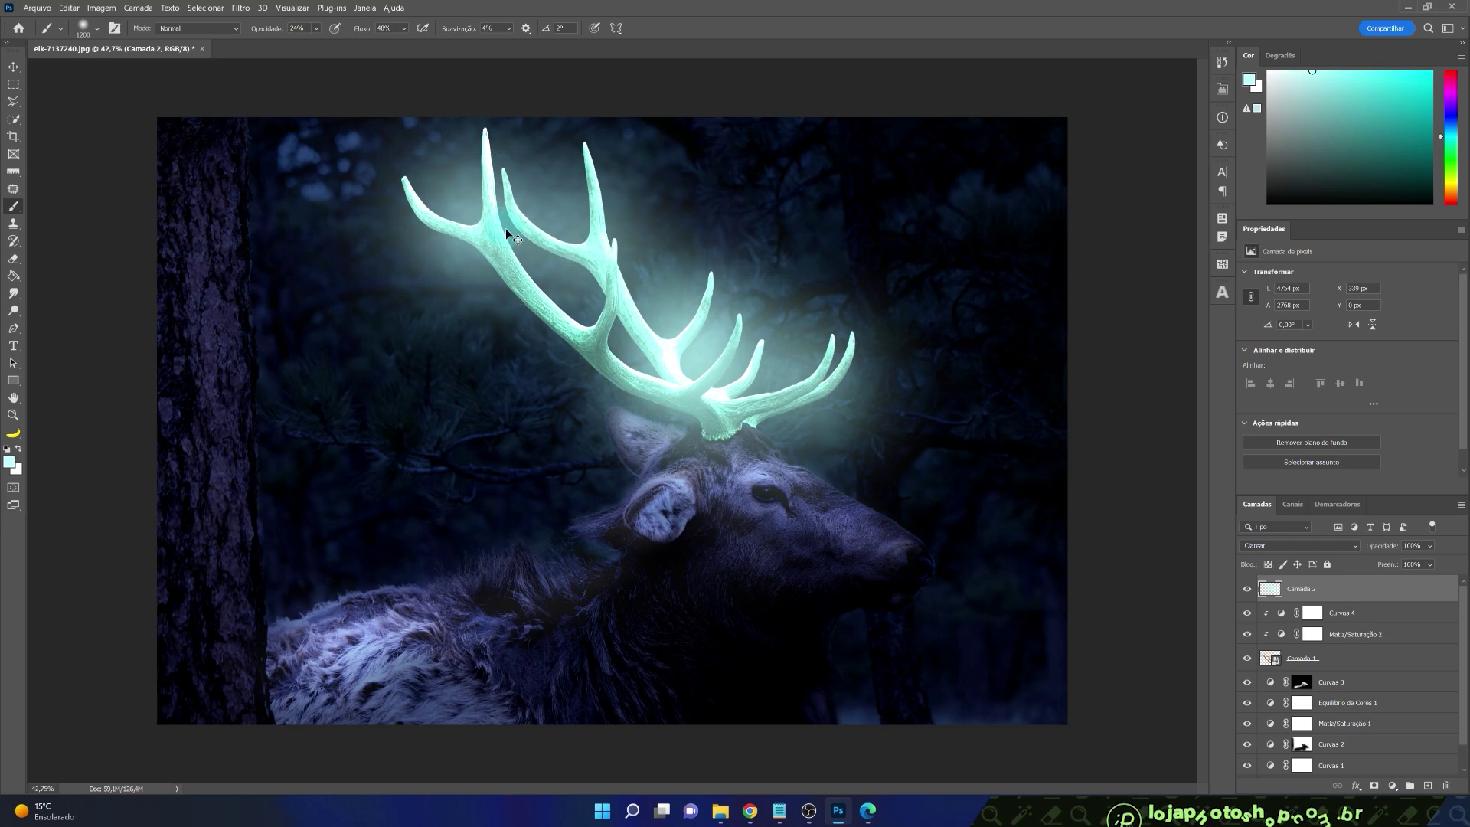
pyautogui.hotkey('ctrl', 'z')
pyautogui.press('[')
pyautogui.press('[')
pyautogui.press('[')
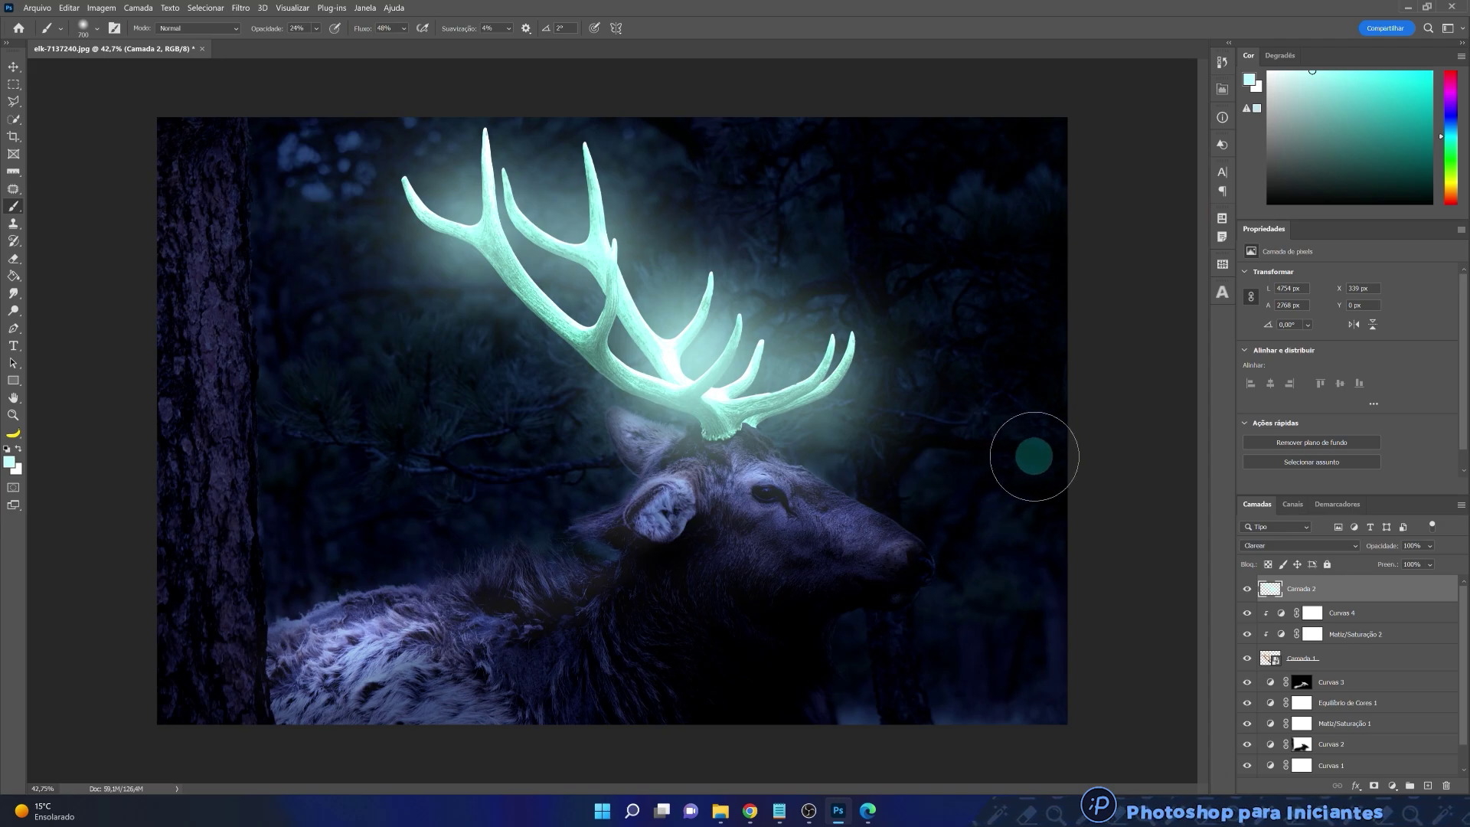
# - Add a new empty layer directly above Curvas 3, beneath the antlers layer
pyautogui.click(1345, 663)
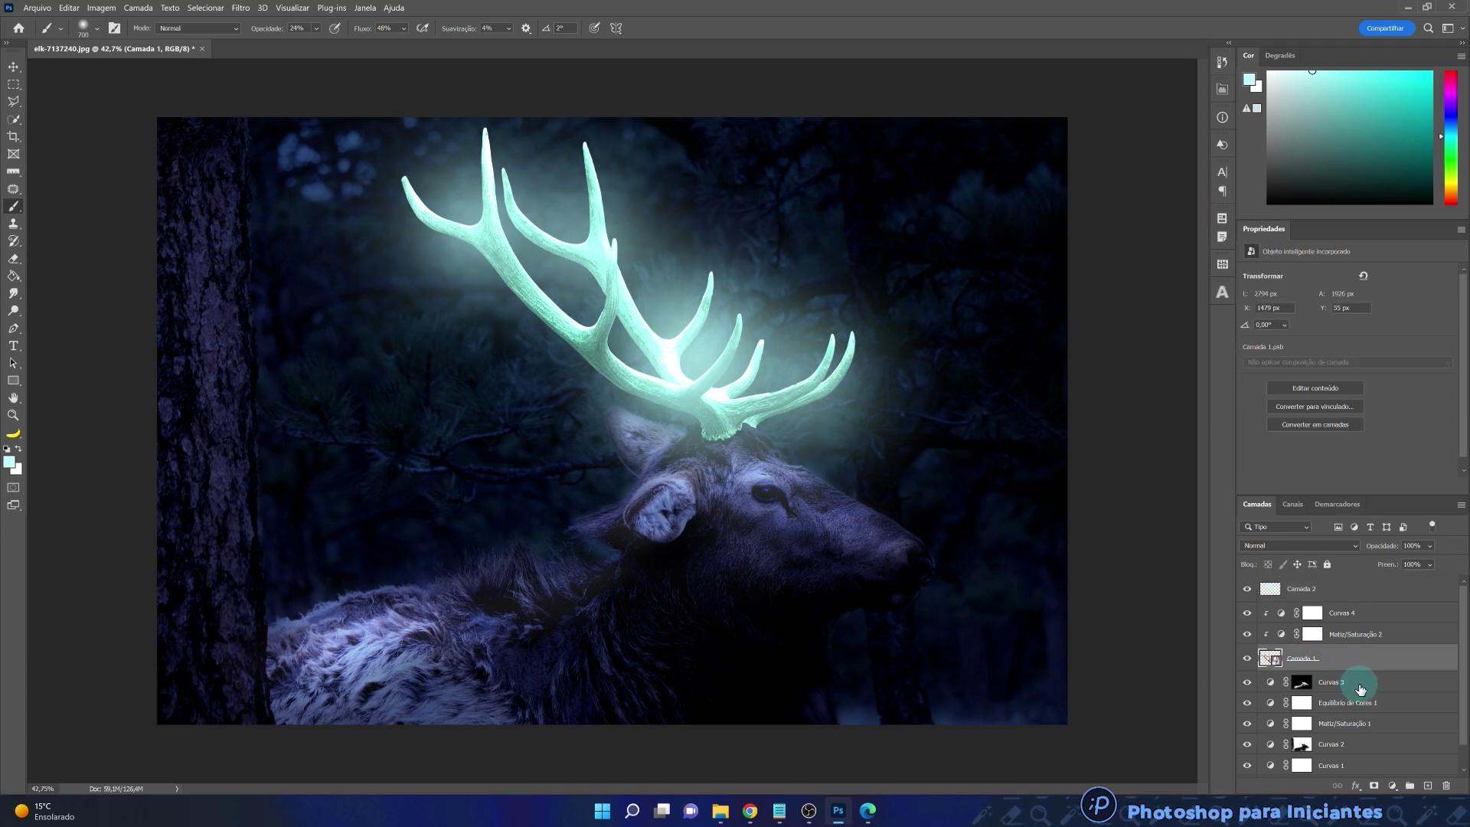
pyautogui.click(1361, 687)
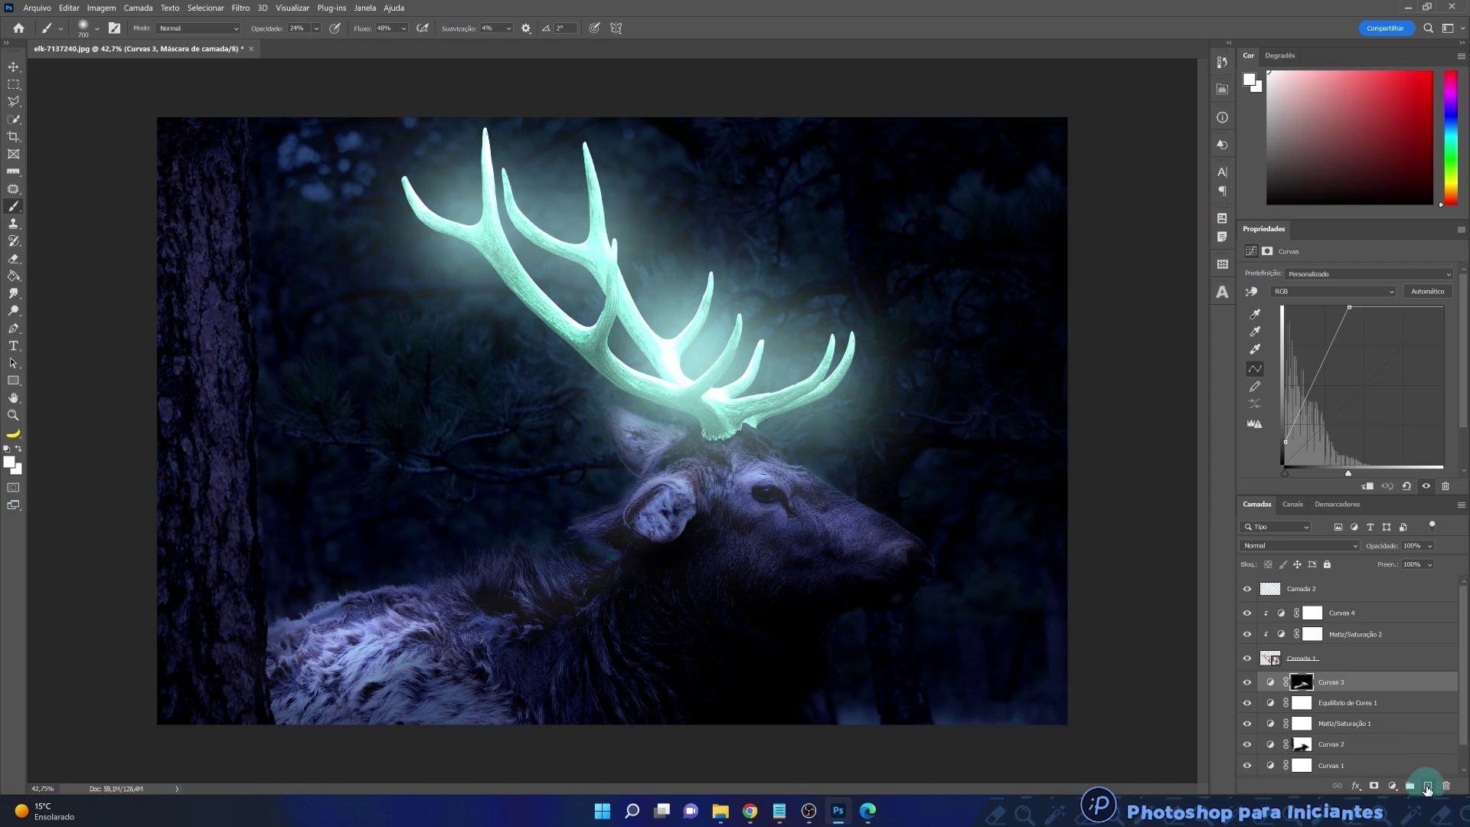
pyautogui.click(1427, 786)
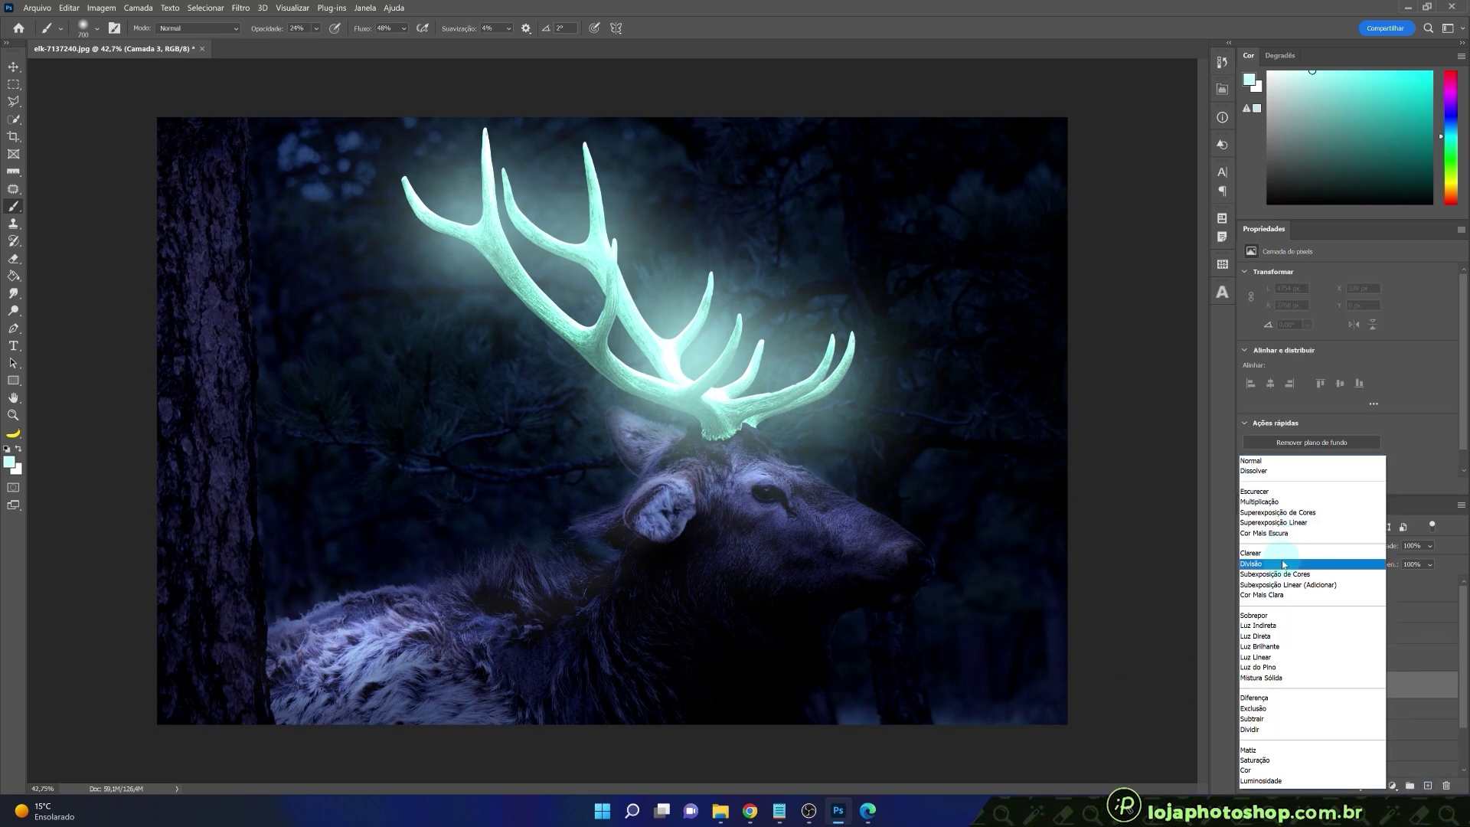
# - Set the new layer's blend mode to Divisão (Screen) and paint a large soft glow dab behind the middle of the antlers
pyautogui.click(1286, 564)
pyautogui.press(']')
pyautogui.press(']')
pyautogui.press(']')
pyautogui.press(']')
pyautogui.press(']')
pyautogui.press(']')
pyautogui.click(655, 309)
# - Paint soft glow dabs over the elk's eye, ear and head with a smaller brush, and reduce the brush to 250 px
pyautogui.press('[')
pyautogui.press('[')
pyautogui.press('[')
pyautogui.press('[')
pyautogui.press('[')
pyautogui.press(']')
pyautogui.press(']')
pyautogui.press(']')
pyautogui.press(']')
pyautogui.click(806, 487)
pyautogui.click(615, 526)
pyautogui.click(684, 487)
pyautogui.press('[')
pyautogui.press('[')
pyautogui.press('[')
pyautogui.press('[')
pyautogui.press('[')
pyautogui.press('[')
pyautogui.press('[')
pyautogui.press('[')
pyautogui.press('[')
pyautogui.press('[')
pyautogui.press('[')
pyautogui.press('[')
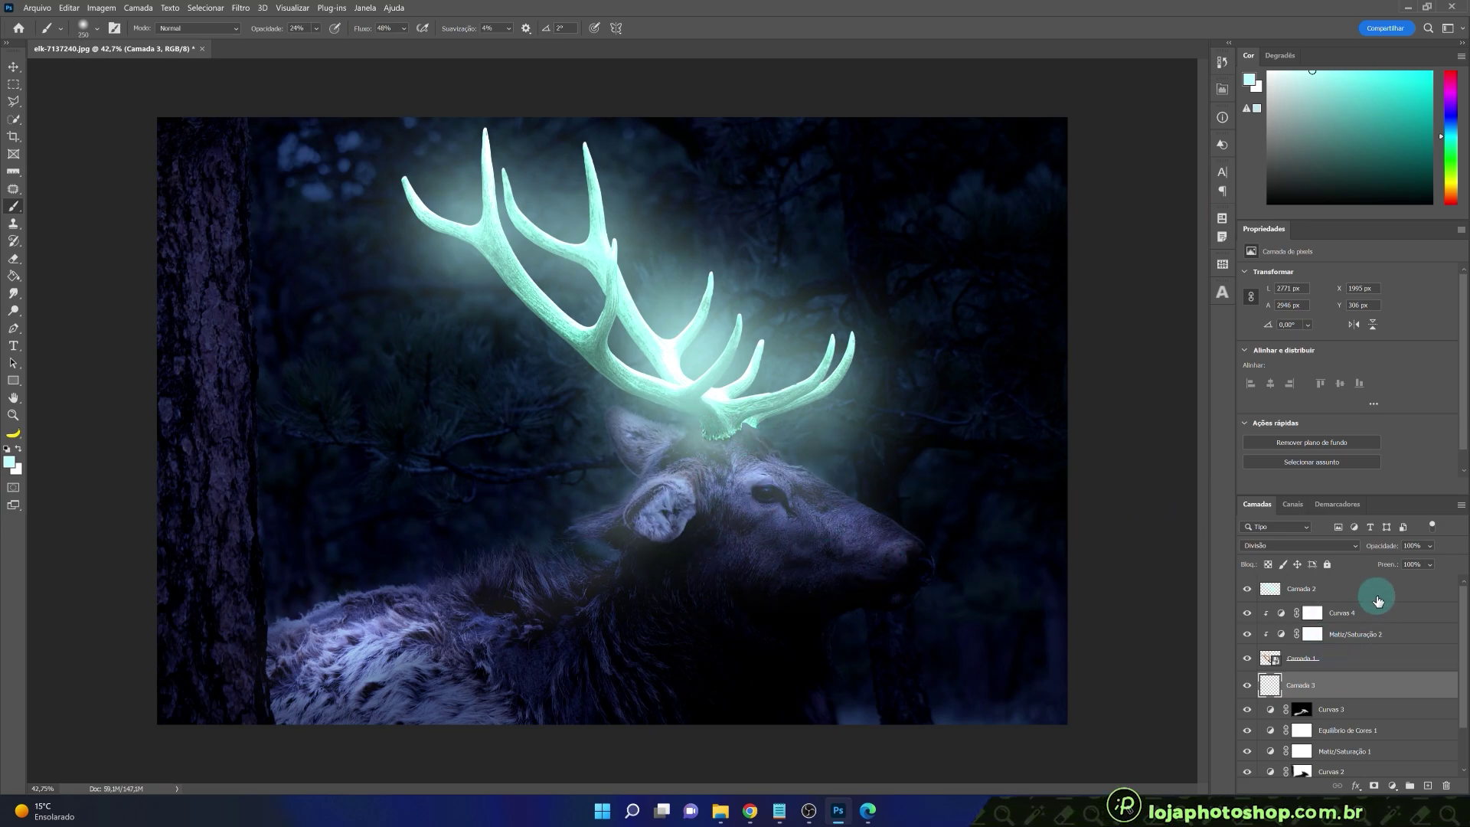
# - Add a new layer above Camada 2 and set its blend mode to Divisão (Screen)
pyautogui.click(1374, 588)
pyautogui.click(1428, 786)
pyautogui.click(1299, 545)
pyautogui.click(1286, 693)
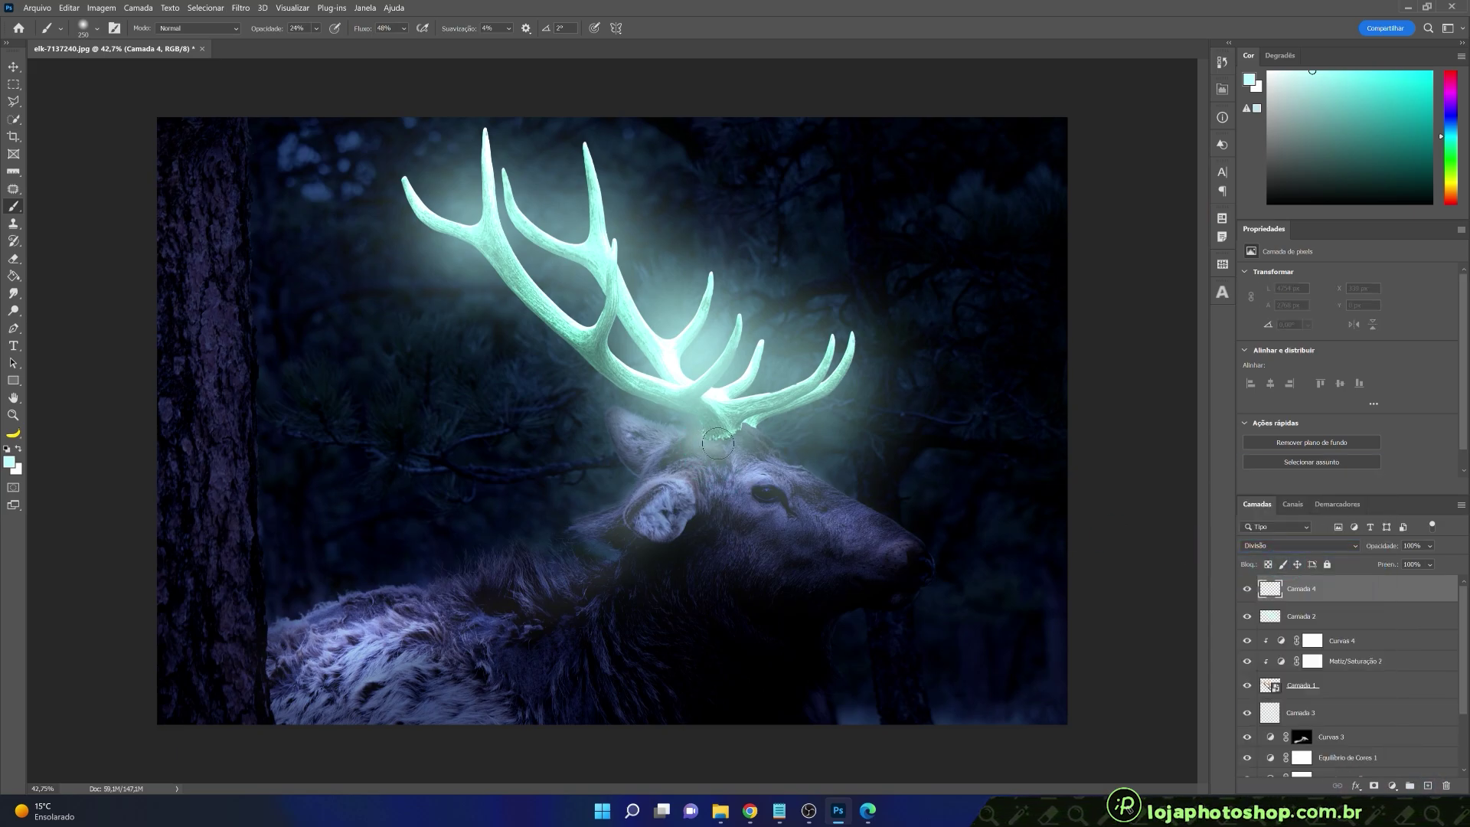
# - Build up soft glow strokes around the antler base and the top of the head, varying the brush size and ending at 200 px
pyautogui.scroll(5, 733, 457)
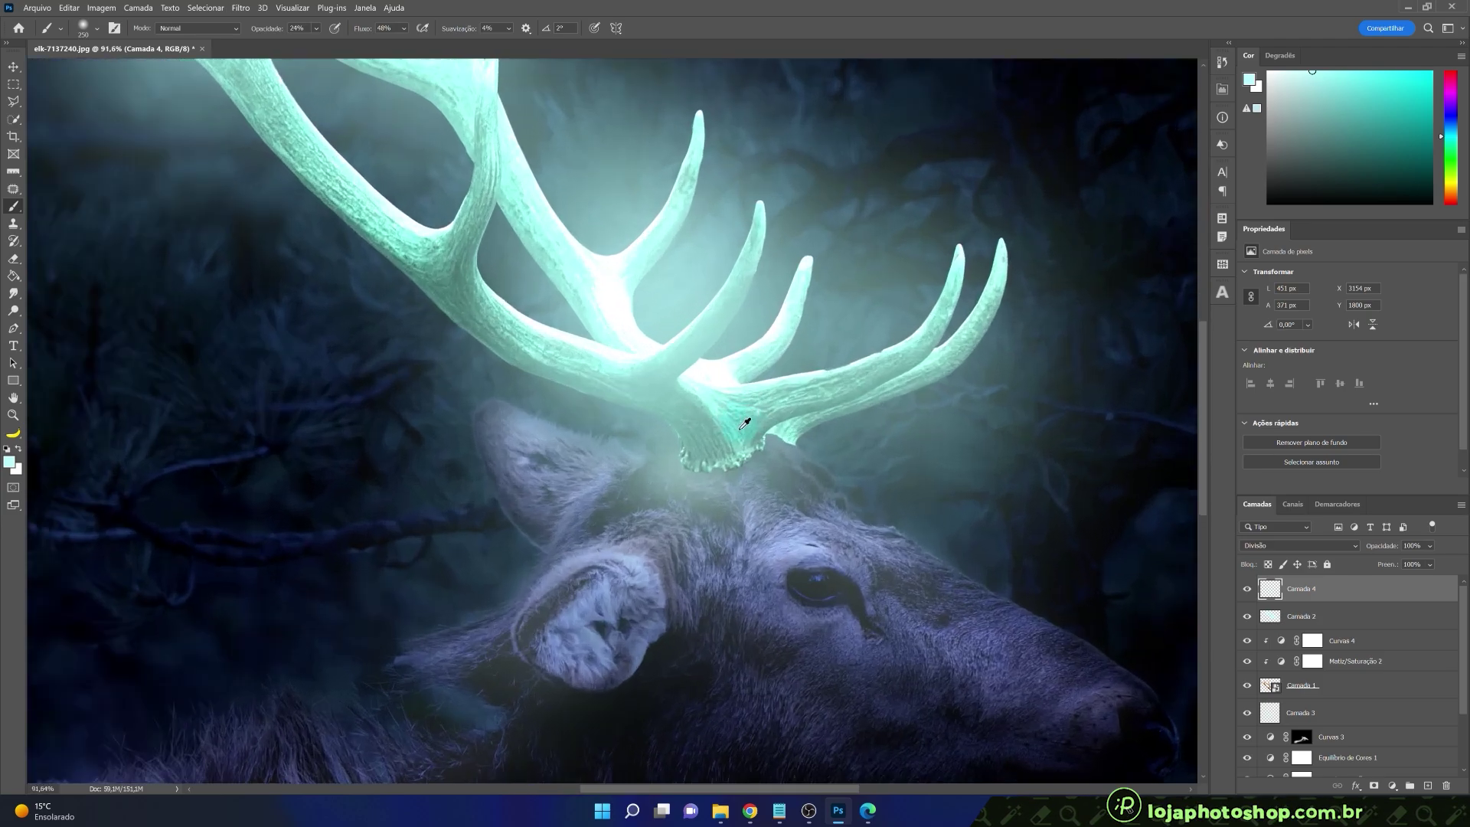
pyautogui.press(']')
pyautogui.press(']')
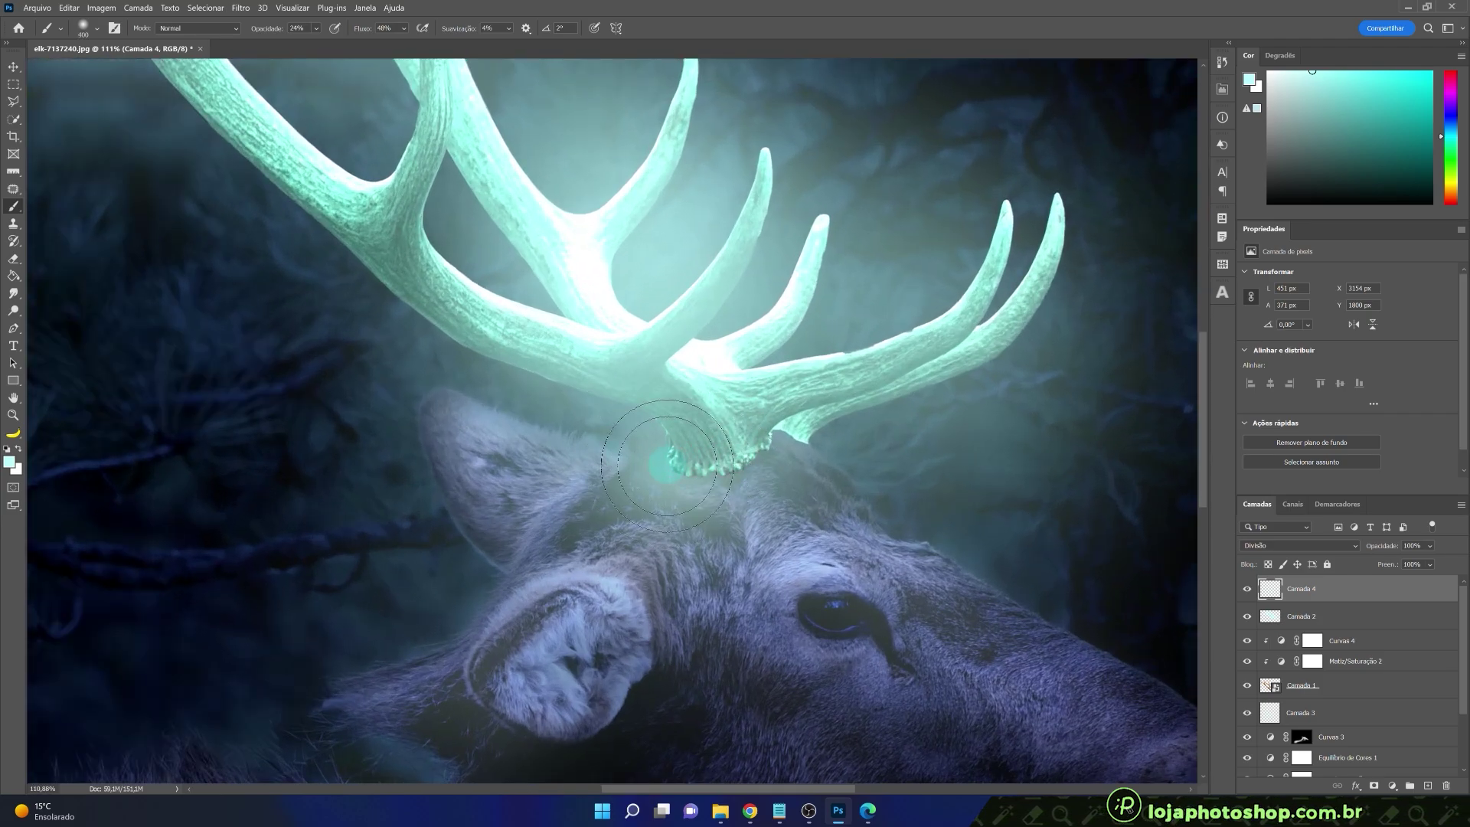
pyautogui.moveTo(741, 457)
pyautogui.mouseDown()
pyautogui.moveTo(789, 427)
pyautogui.moveTo(686, 440)
pyautogui.moveTo(642, 401)
pyautogui.moveTo(690, 441)
pyautogui.moveTo(583, 403)
pyautogui.moveTo(694, 405)
pyautogui.moveTo(625, 376)
pyautogui.mouseUp()
pyautogui.press(']')
pyautogui.press(']')
pyautogui.press('[')
pyautogui.moveTo(784, 404)
pyautogui.mouseDown()
pyautogui.moveTo(790, 425)
pyautogui.moveTo(836, 419)
pyautogui.mouseUp()
pyautogui.moveTo(738, 454); pyautogui.dragTo(865, 421)
pyautogui.press(']')
pyautogui.press(']')
pyautogui.moveTo(756, 399)
pyautogui.mouseDown()
pyautogui.moveTo(693, 425)
pyautogui.moveTo(647, 395)
pyautogui.mouseUp()
pyautogui.press('[')
pyautogui.press('[')
pyautogui.press('[')
pyautogui.press('[')
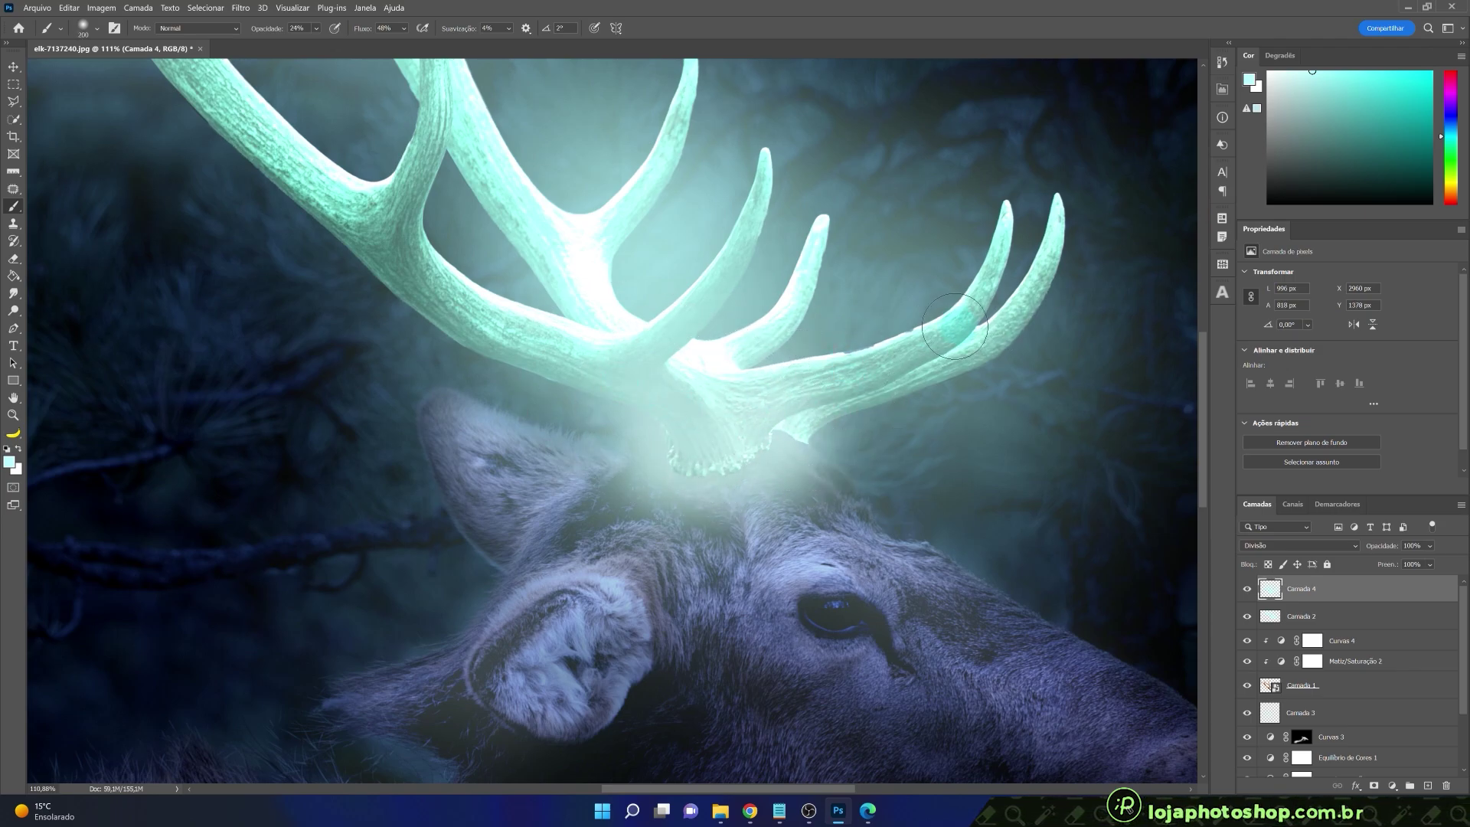
# - Enlarge the brush to 800 px and paint a broad glow stroke across the antler base
pyautogui.scroll(5, 954, 326)
pyautogui.scroll(-1, 806, 375)
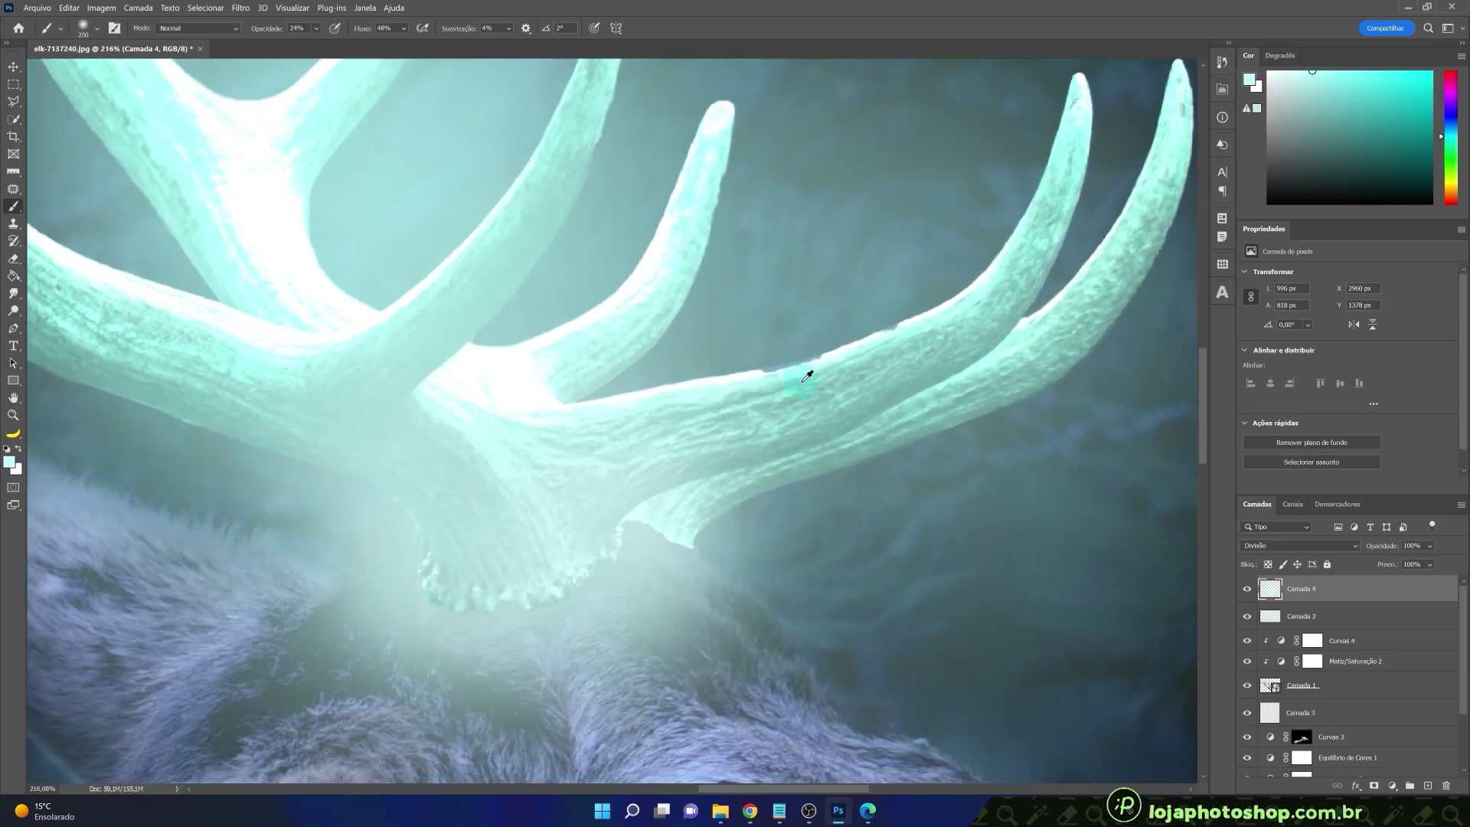
pyautogui.scroll(-5, 868, 335)
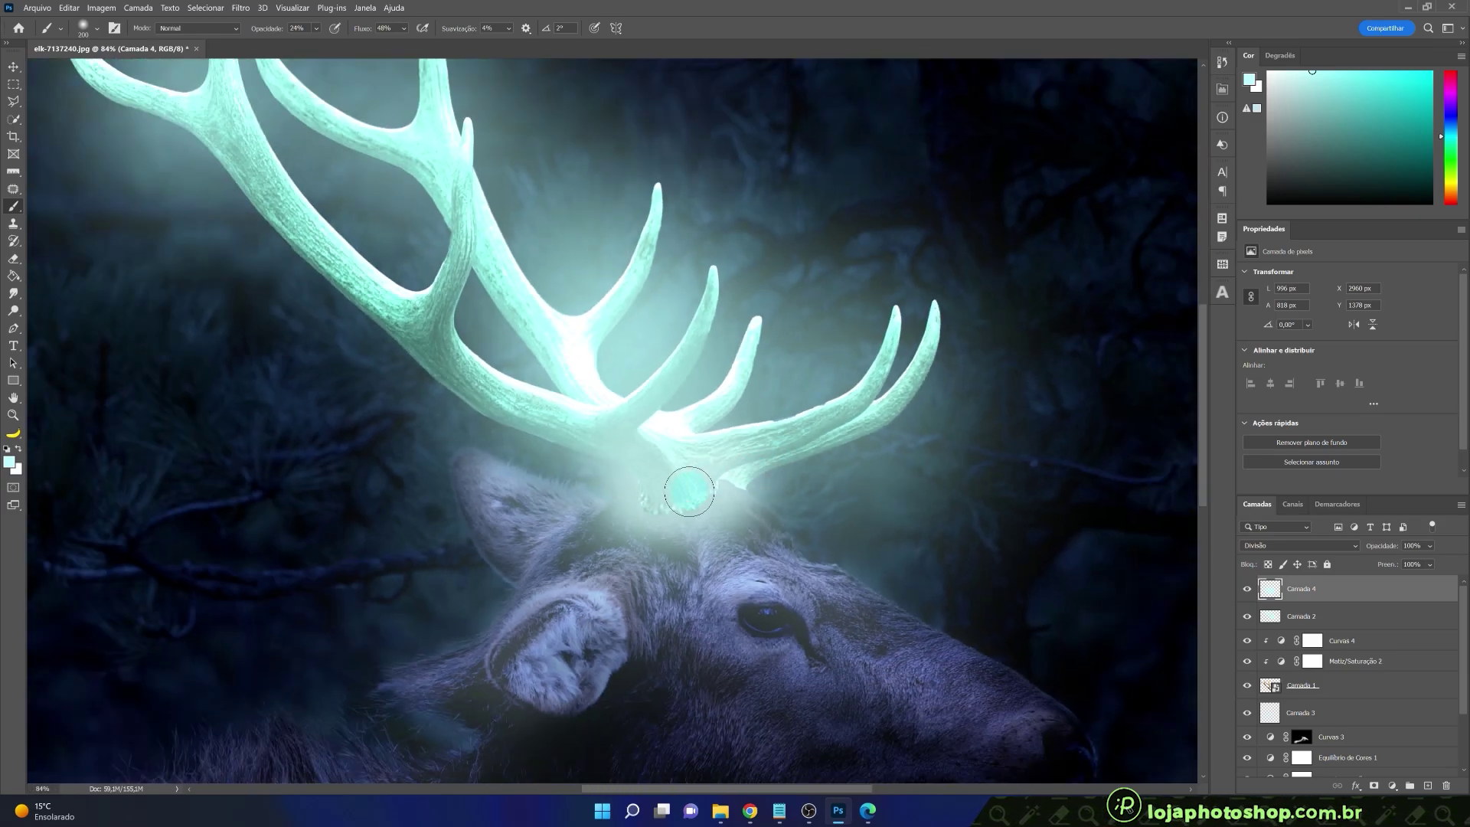
pyautogui.scroll(-4, 807, 502)
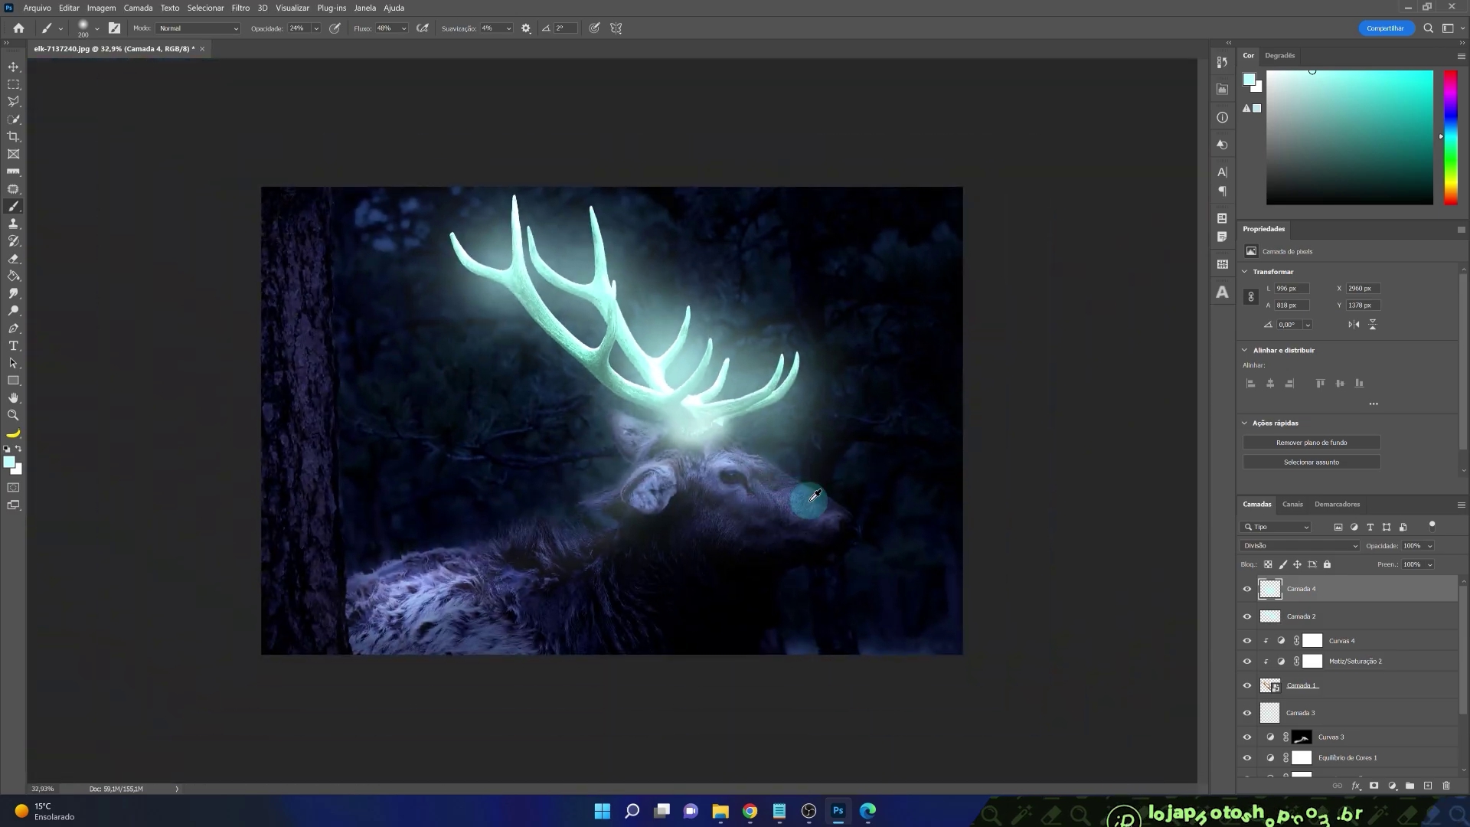
pyautogui.press(']')
pyautogui.press(']')
pyautogui.press(']')
pyautogui.press(']')
pyautogui.press(']')
pyautogui.press(']')
pyautogui.press(']')
pyautogui.moveTo(642, 402); pyautogui.dragTo(723, 417)
# - Shrink the brush to 100 px and lower the opacity of layer Camada 4 to 64%
pyautogui.scroll(6, 684, 446)
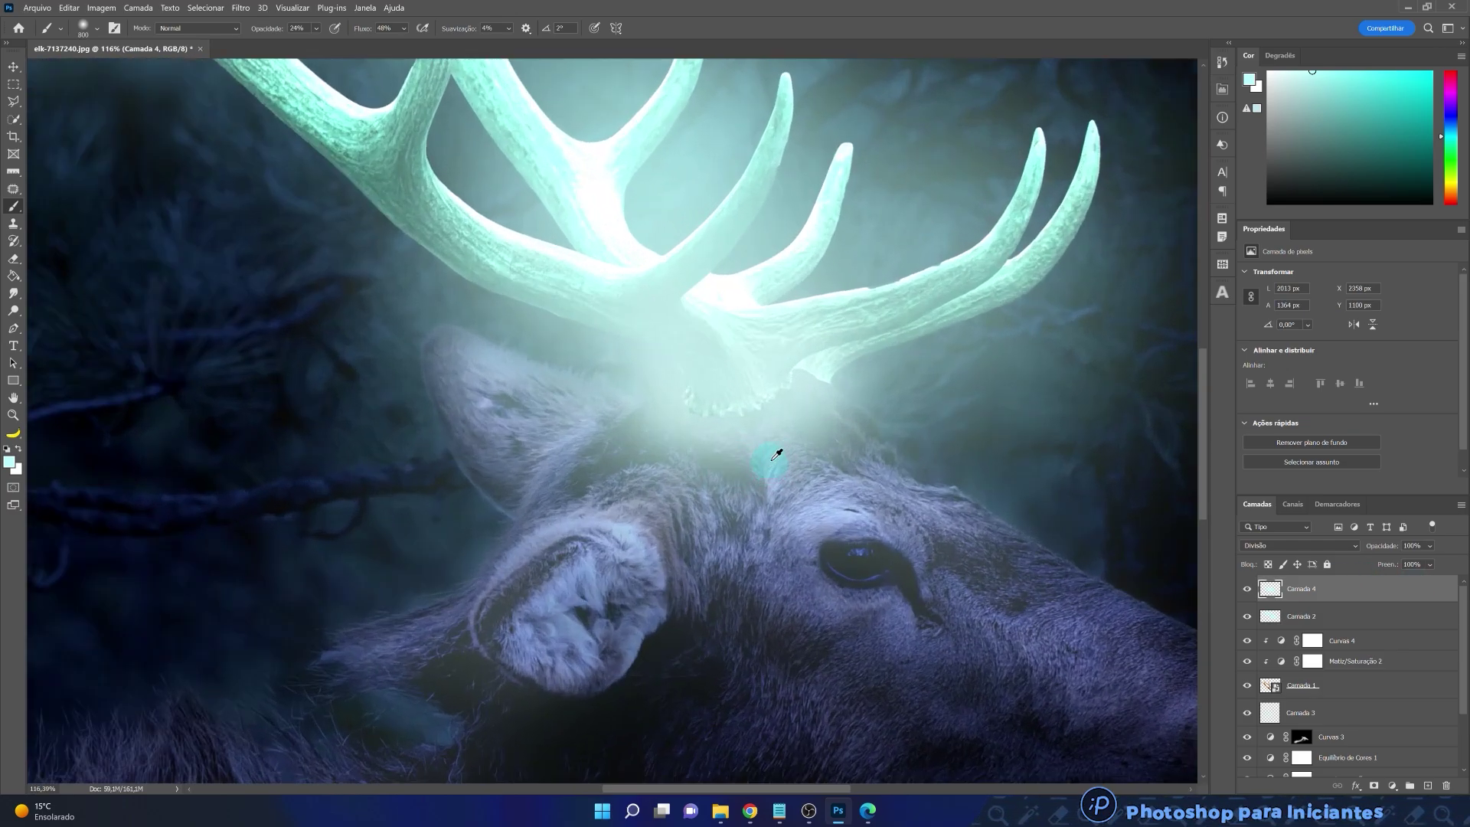
pyautogui.press('[')
pyautogui.press('[')
pyautogui.press('[')
pyautogui.press('[')
pyautogui.press('[')
pyautogui.press('[')
pyautogui.press('[')
pyautogui.press('[')
pyautogui.press('[')
pyautogui.press('[')
pyautogui.press('[')
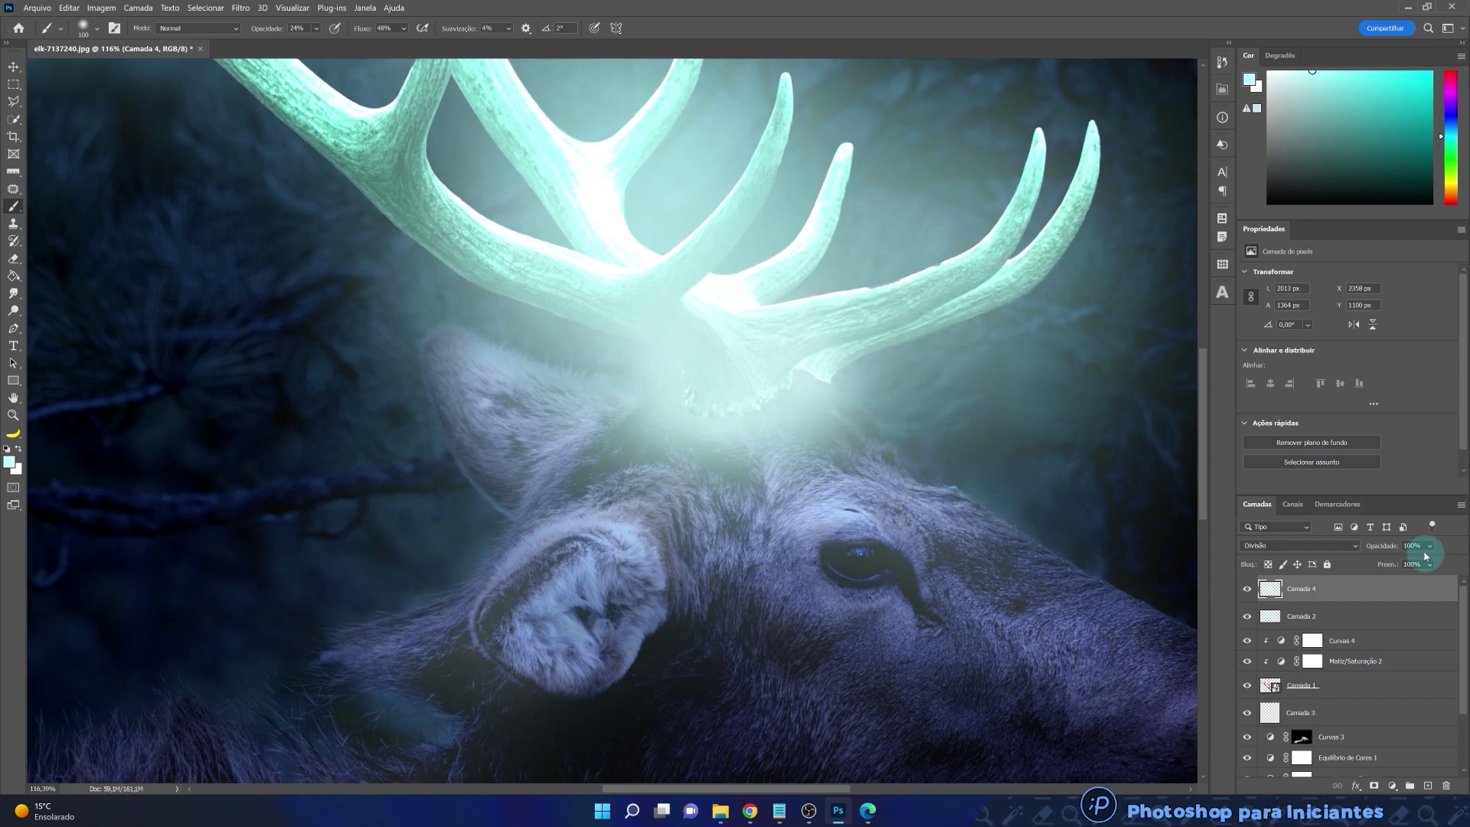
pyautogui.moveTo(1433, 562); pyautogui.dragTo(1442, 564)
# - Hide and show the glow layers to compare the whole image with and without the antler glow
pyautogui.scroll(-10, 737, 534)
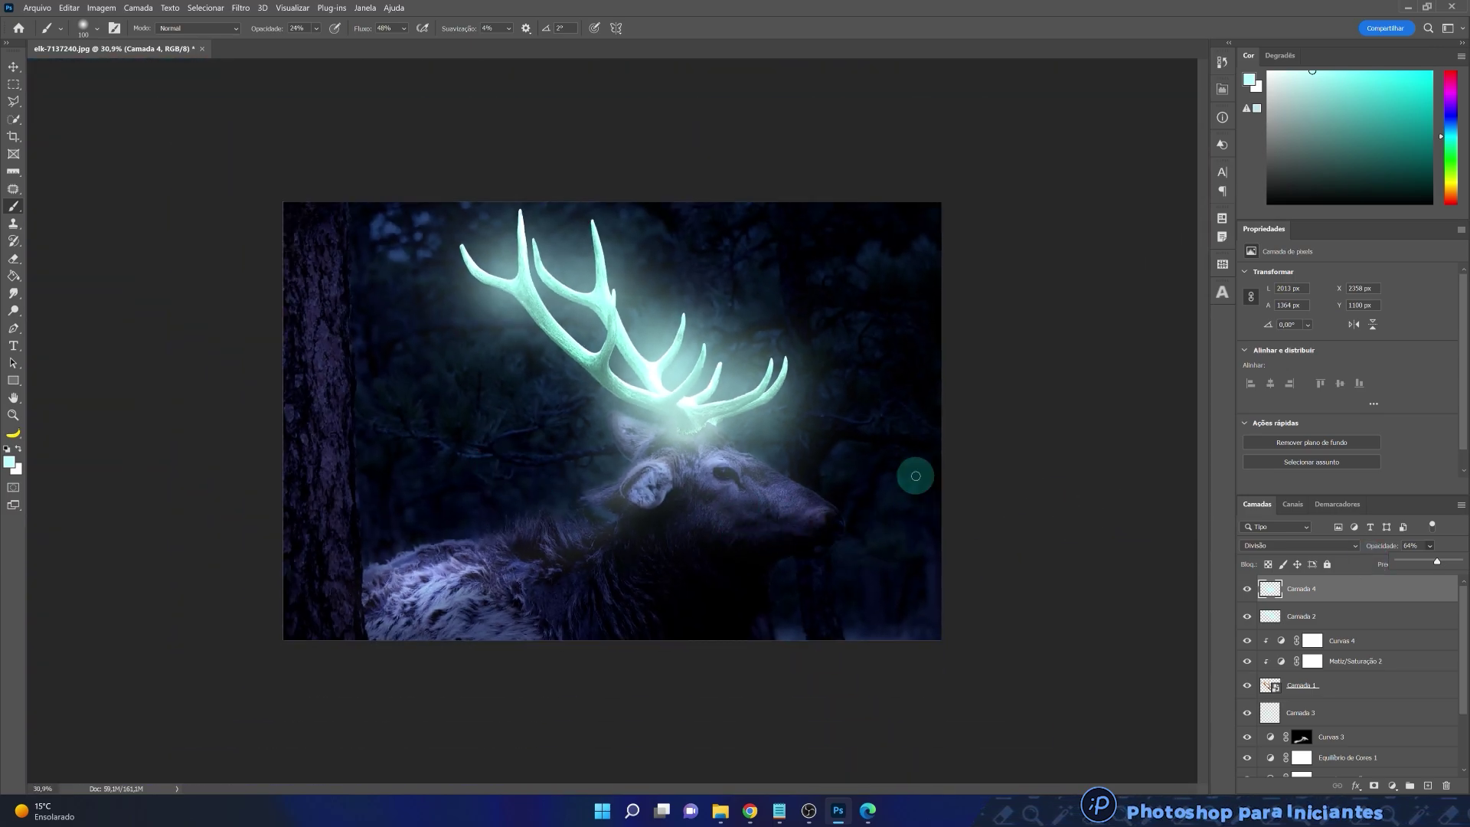
pyautogui.click(1245, 617)
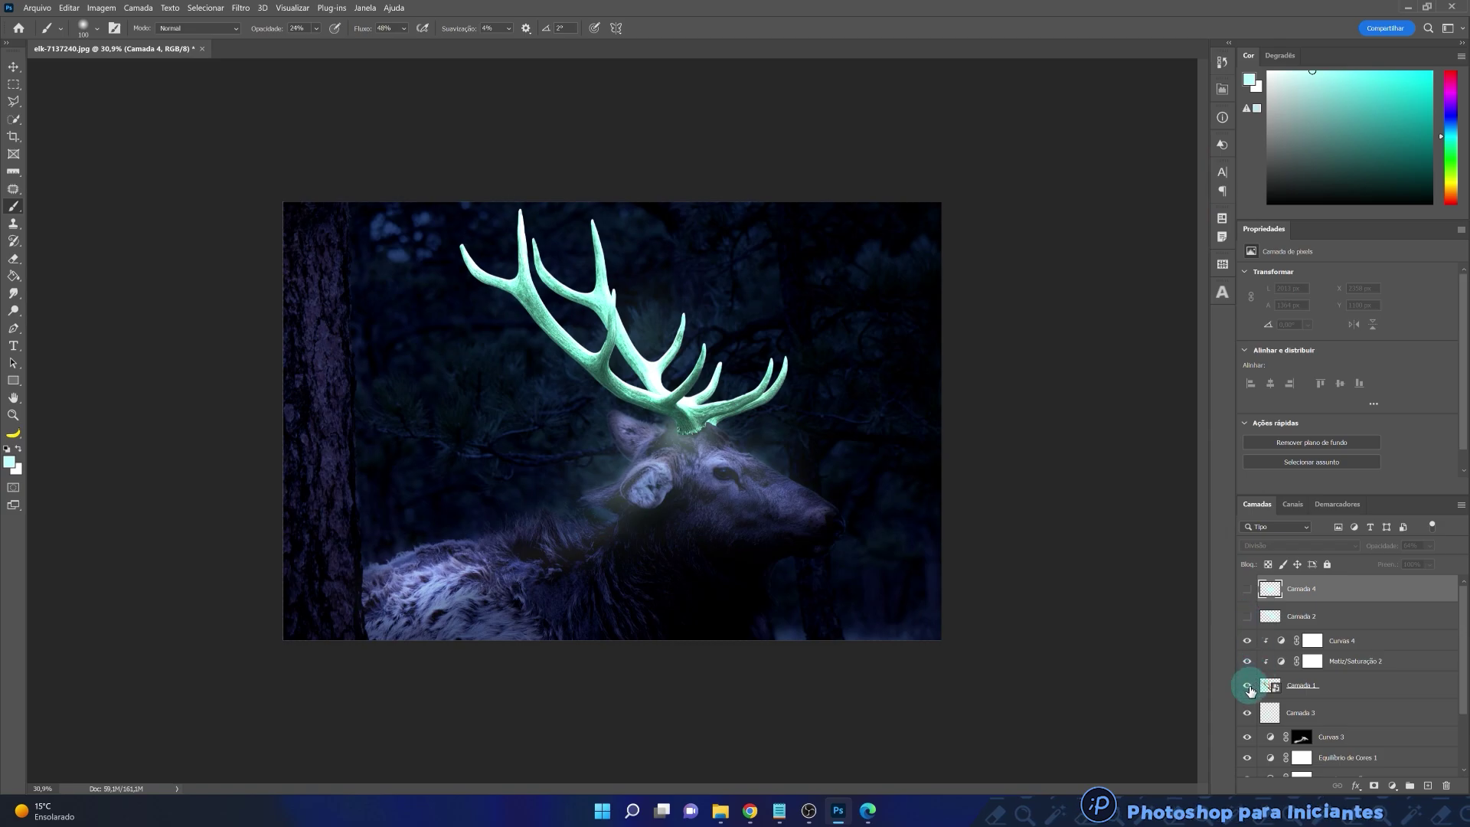
pyautogui.click(1246, 713)
pyautogui.click(1246, 712)
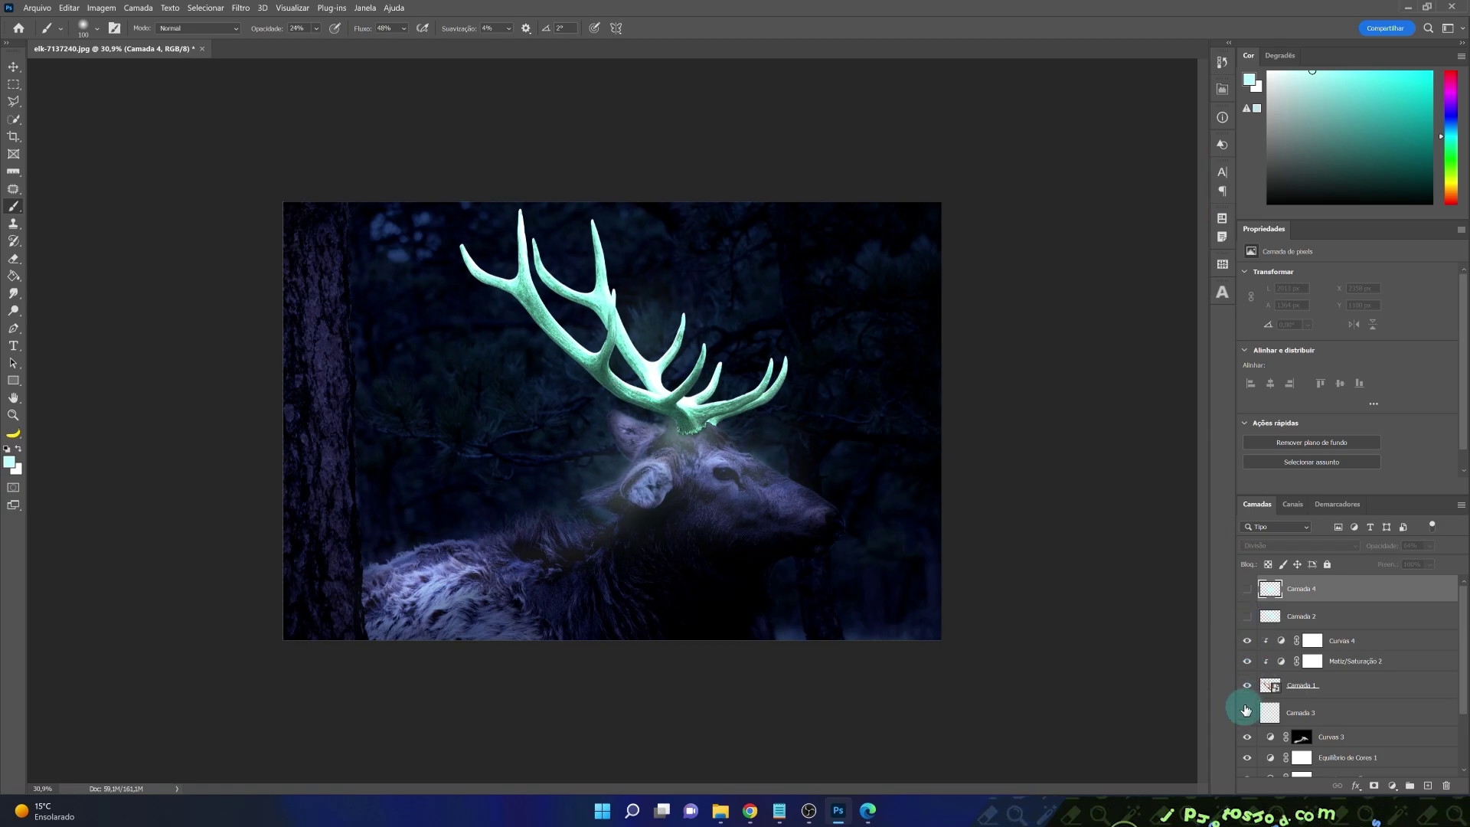
pyautogui.click(1246, 591)
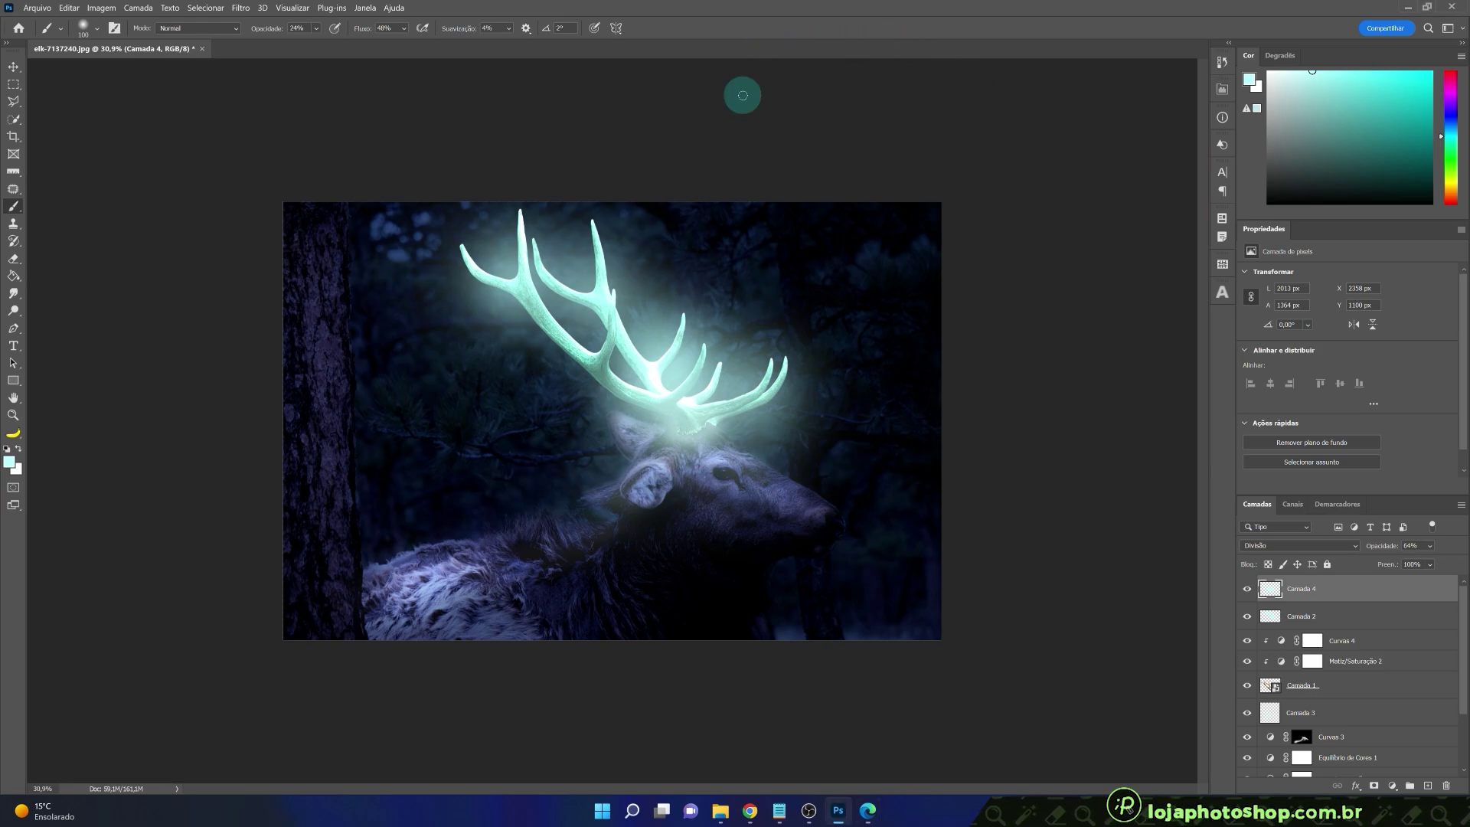
# - Shrink the brush to 15 px and add a new top layer with the Luz Brilhante (Vivid Light) blend mode
pyautogui.scroll(5, 492, 558)
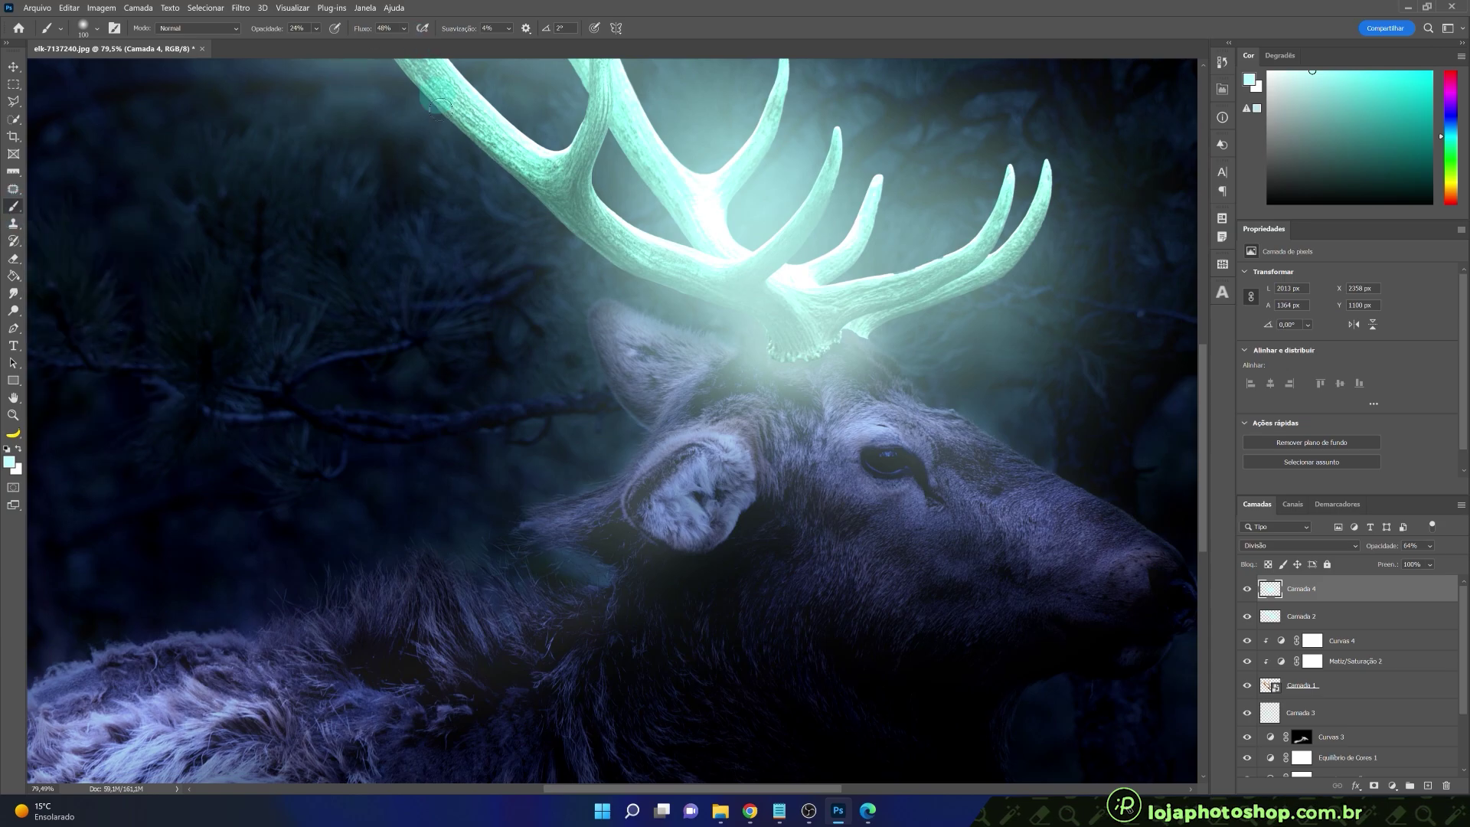
pyautogui.press('[')
pyautogui.press('[')
pyautogui.press('[')
pyautogui.press('[')
pyautogui.press('[')
pyautogui.press('[')
pyautogui.press('[')
pyautogui.press('[')
pyautogui.press('[')
pyautogui.press('[')
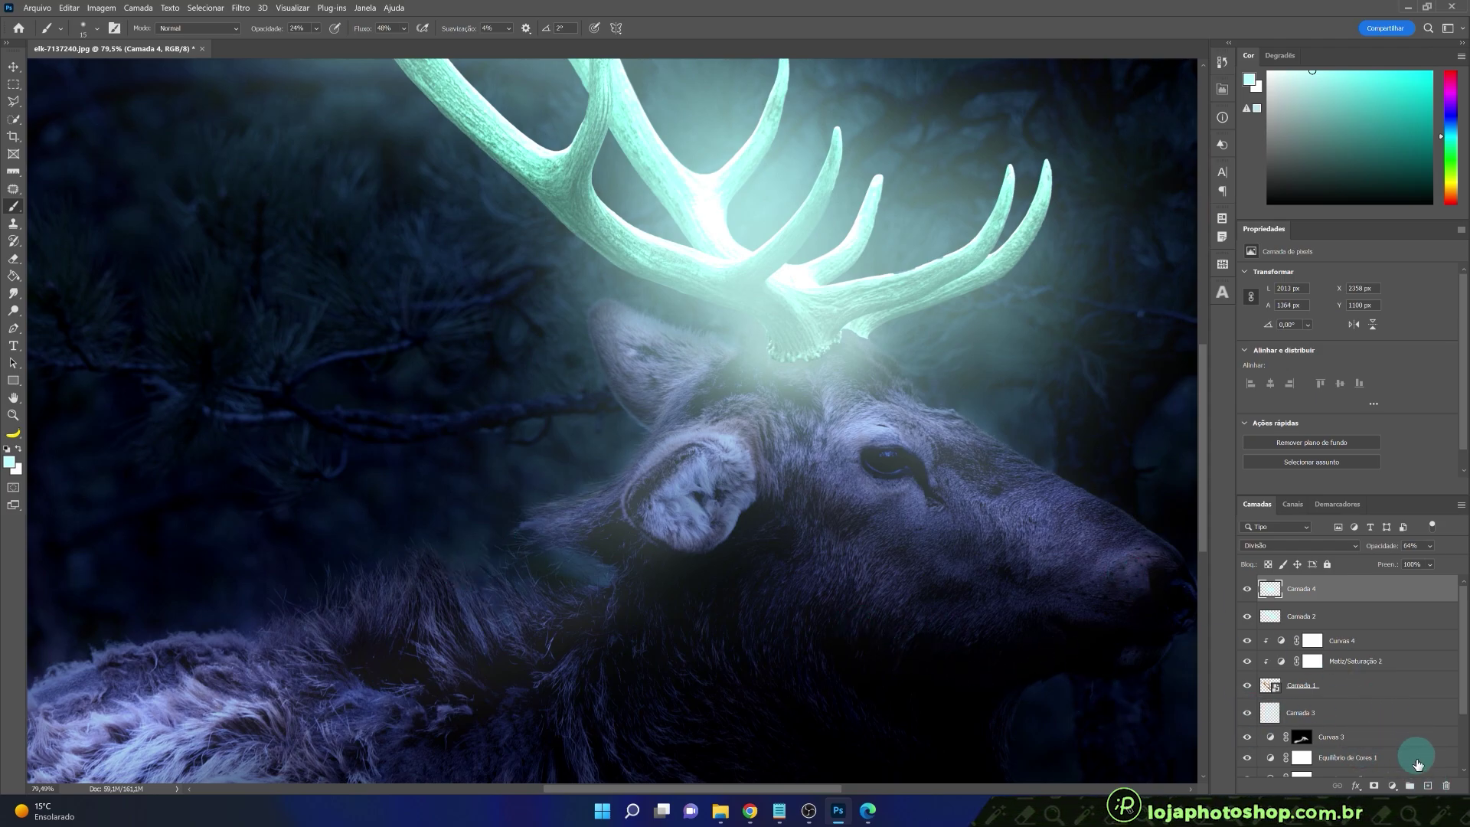
pyautogui.click(1425, 787)
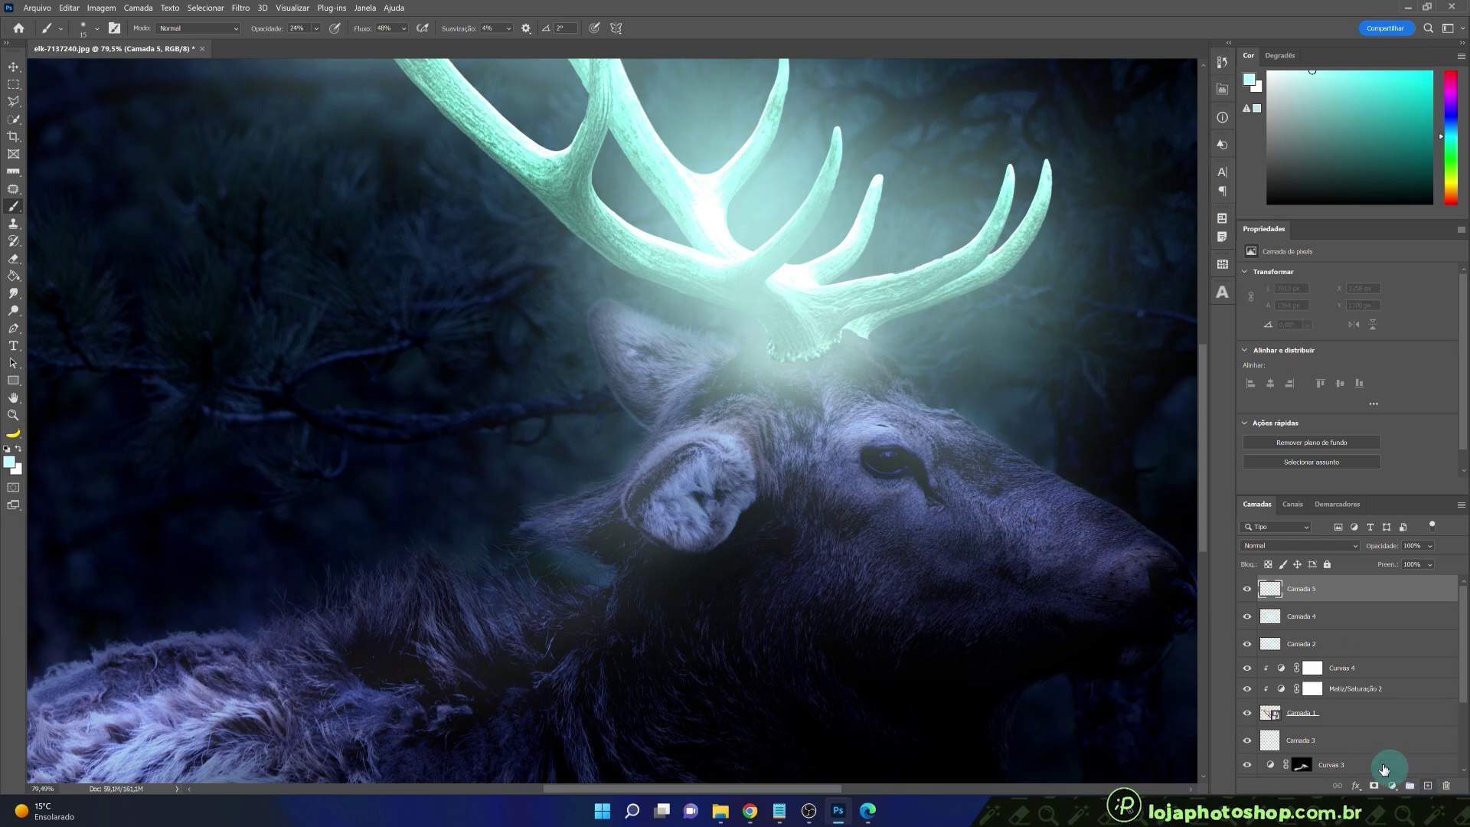
pyautogui.click(1274, 545)
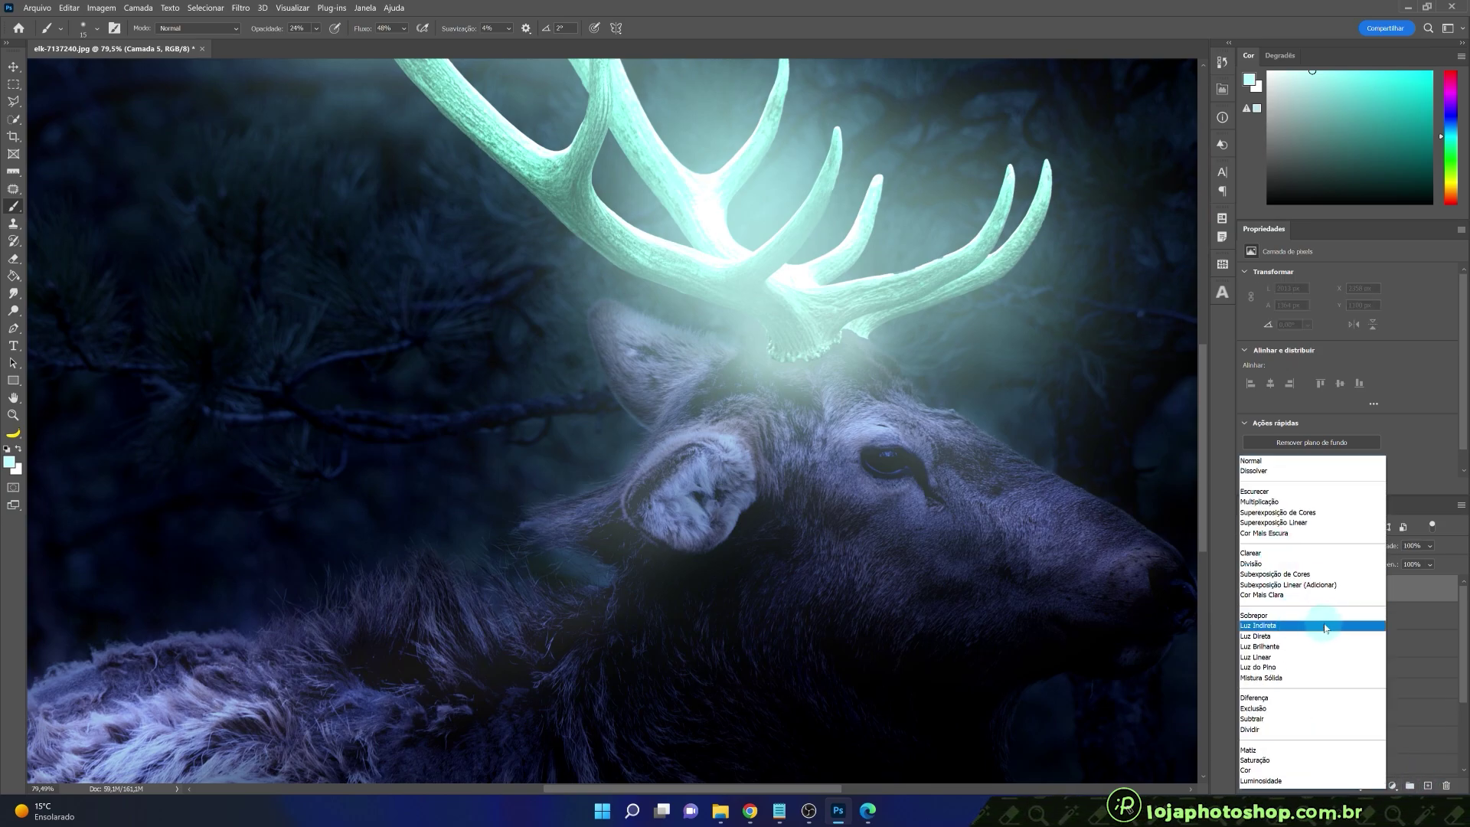
pyautogui.click(1284, 647)
# - Paint thin teal hair strokes along the fur tuft behind the near ear, undoing the first attempt
pyautogui.moveTo(509, 501); pyautogui.dragTo(590, 499)
pyautogui.hotkey('ctrl', 'z')
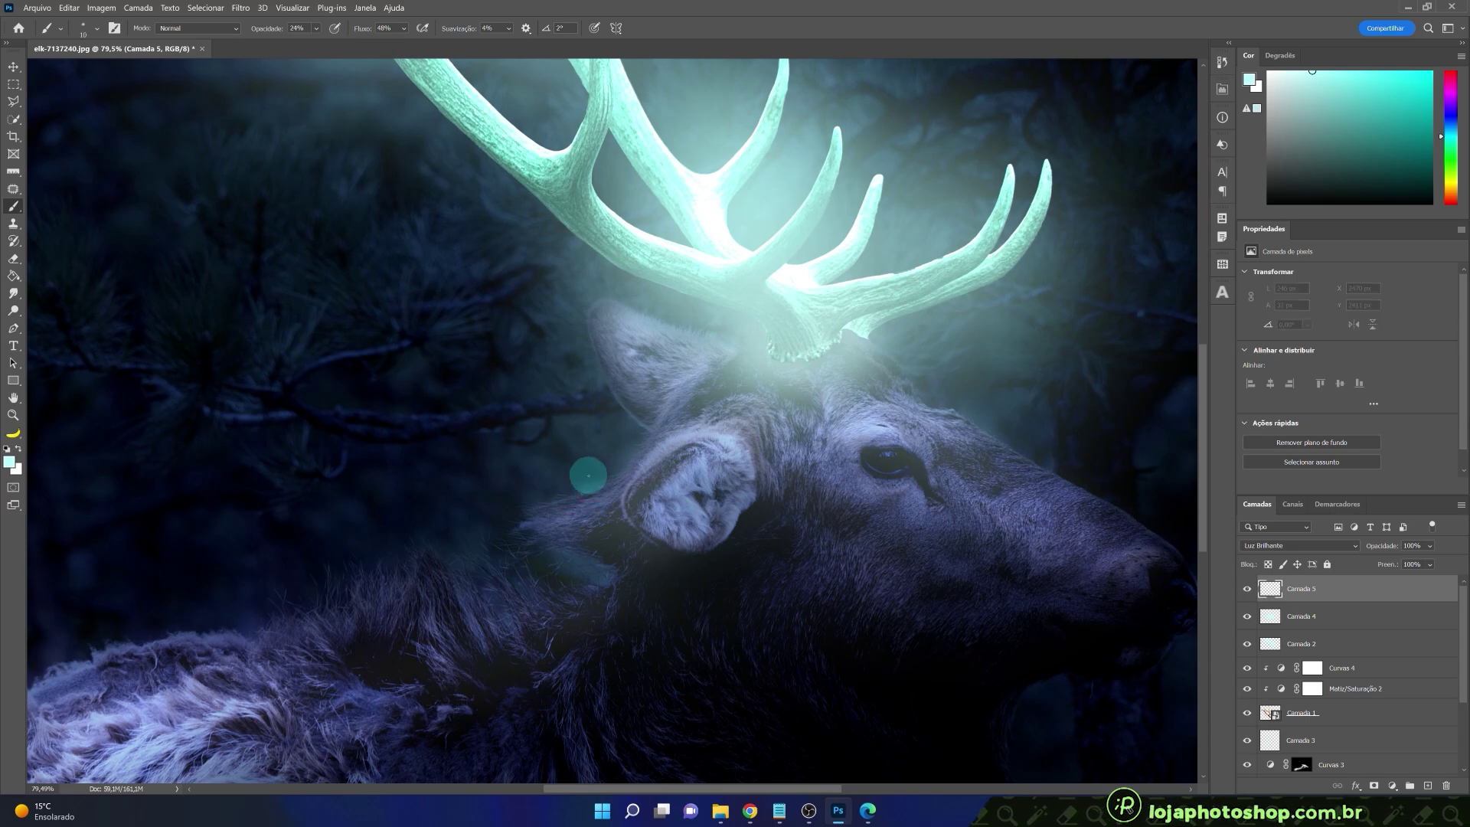
pyautogui.moveTo(596, 493)
pyautogui.mouseDown()
pyautogui.moveTo(540, 503)
pyautogui.moveTo(614, 483)
pyautogui.mouseUp()
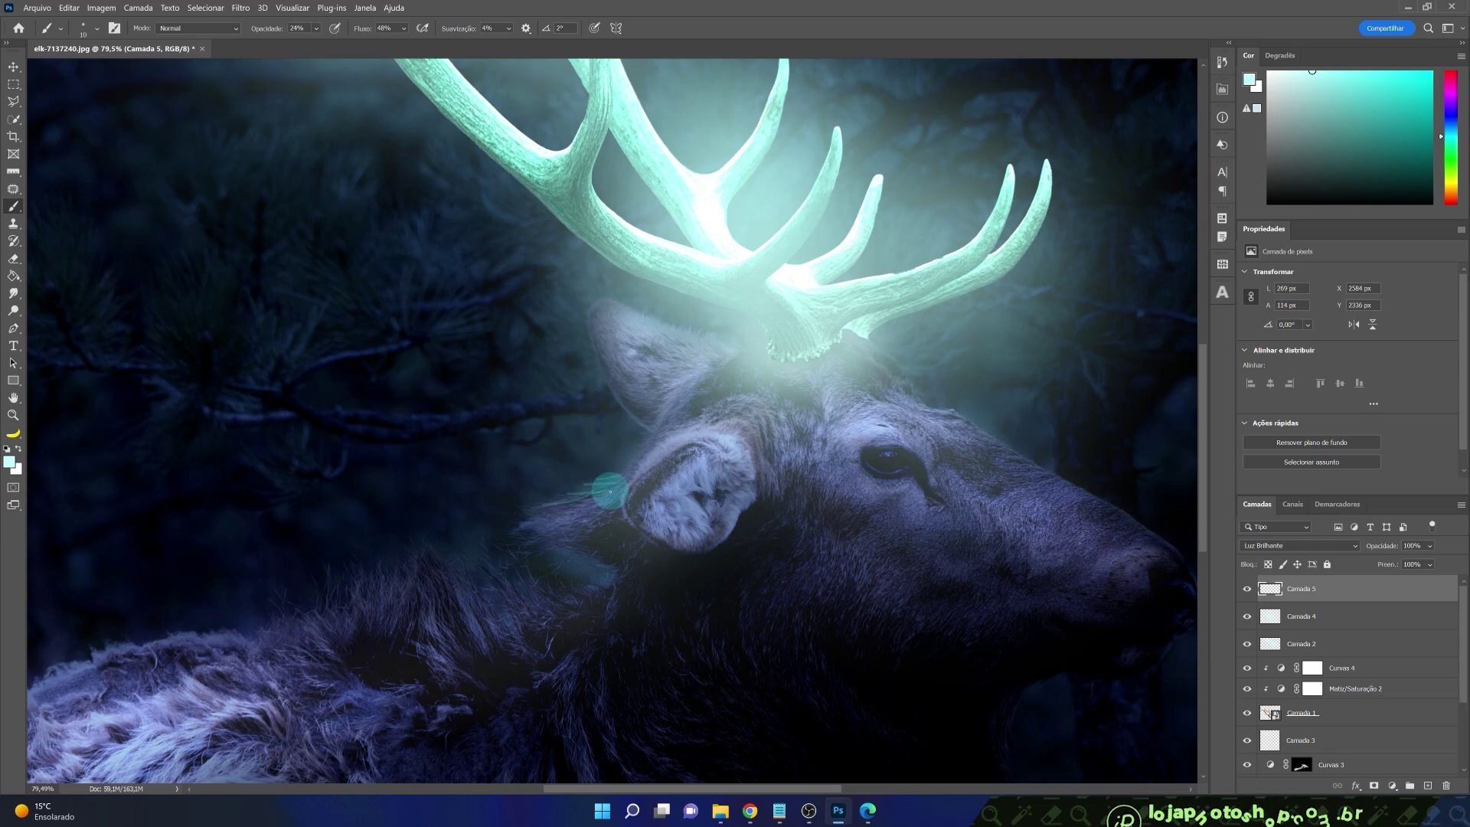
pyautogui.moveTo(597, 490)
pyautogui.mouseDown()
pyautogui.moveTo(500, 498)
pyautogui.moveTo(569, 510)
pyautogui.moveTo(518, 506)
pyautogui.moveTo(572, 525)
pyautogui.moveTo(491, 500)
pyautogui.moveTo(576, 506)
pyautogui.moveTo(483, 513)
pyautogui.moveTo(565, 506)
pyautogui.moveTo(477, 499)
pyautogui.moveTo(558, 534)
pyautogui.mouseUp()
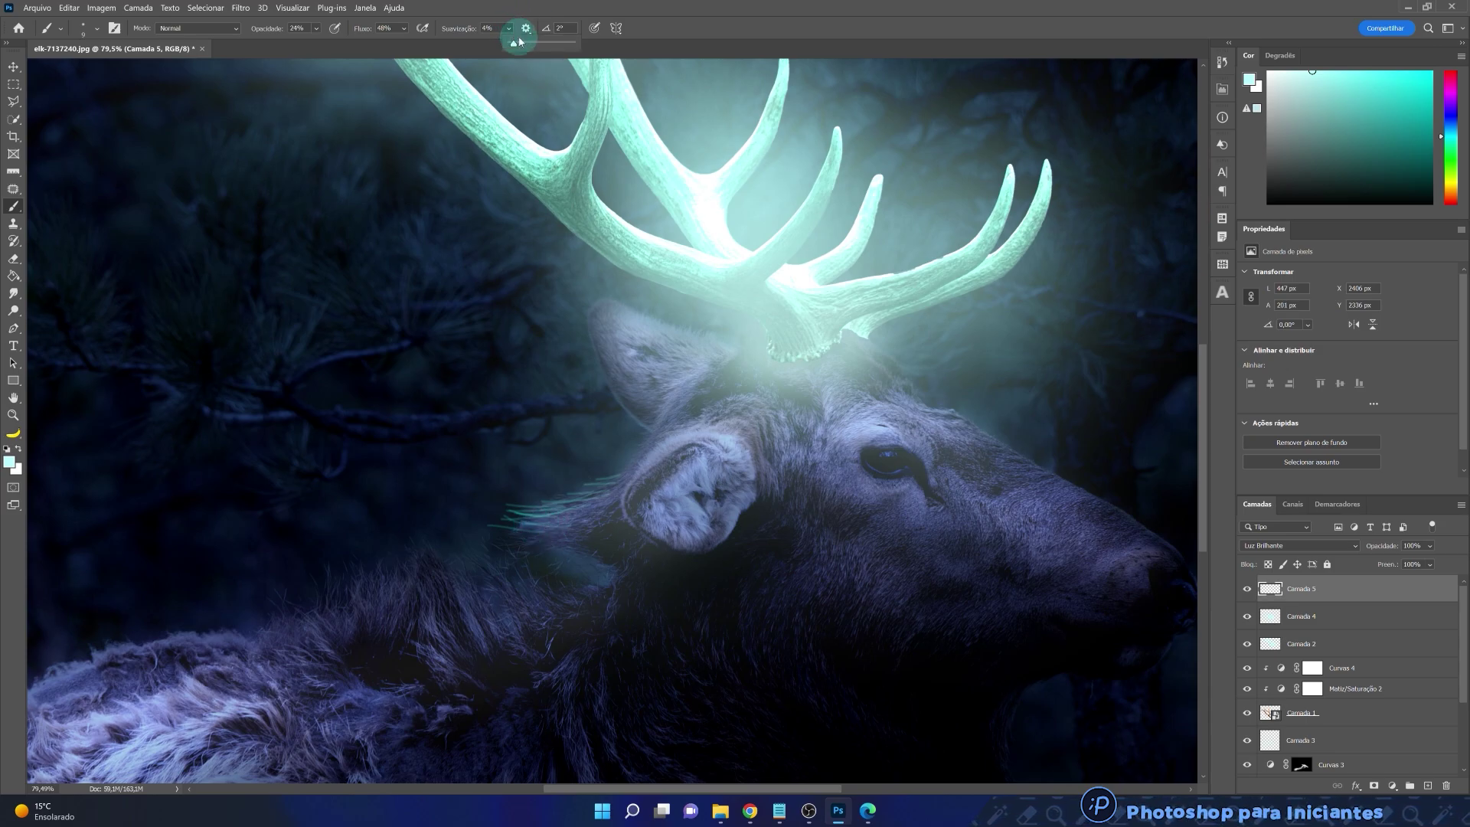
# - Set the brush smoothing to 19% and add fine teal hairs at the tip of the fur tuft, undoing one stray stroke
pyautogui.scroll(2, 476, 469)
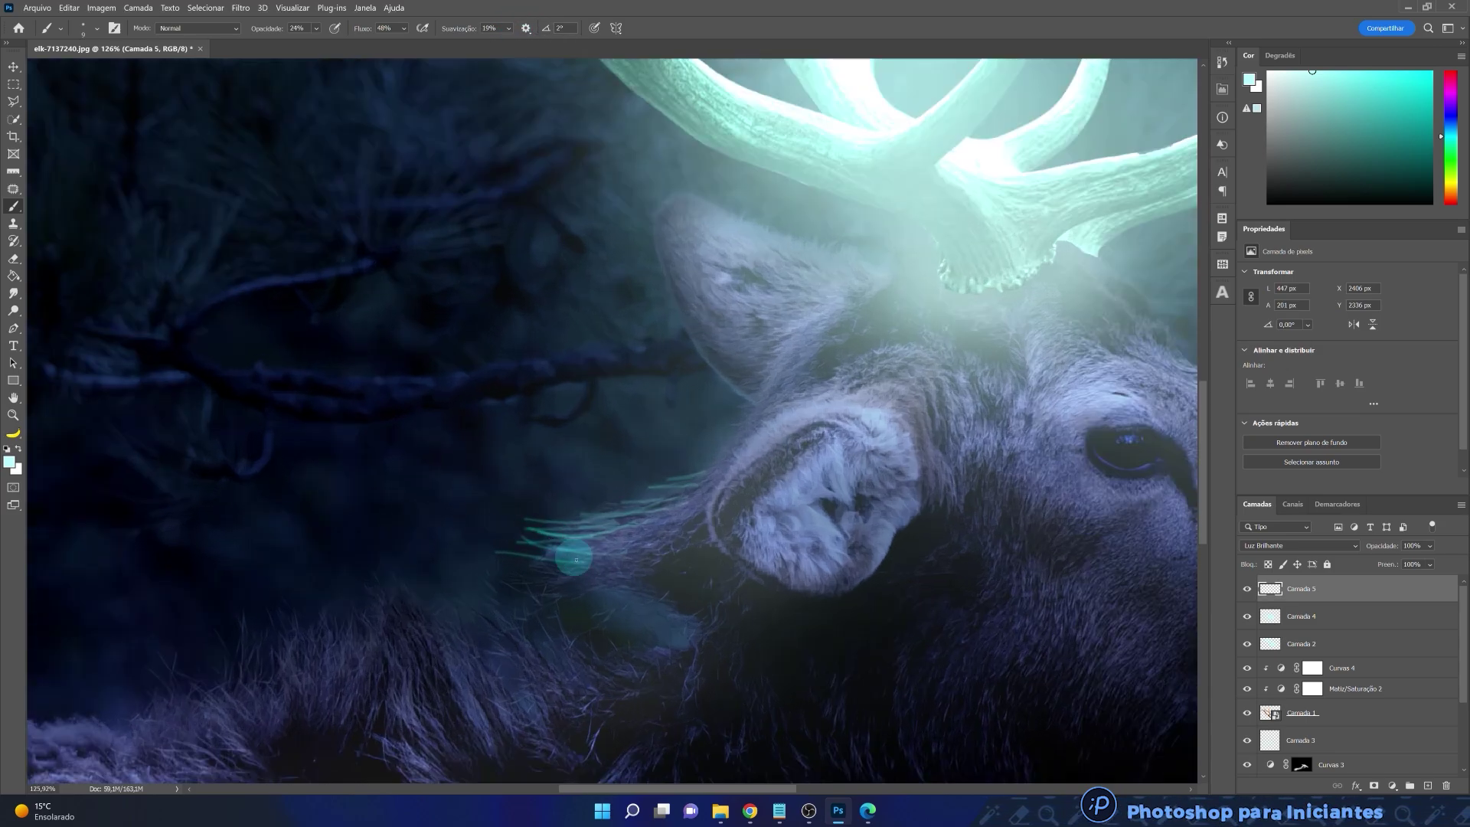
pyautogui.click(546, 538)
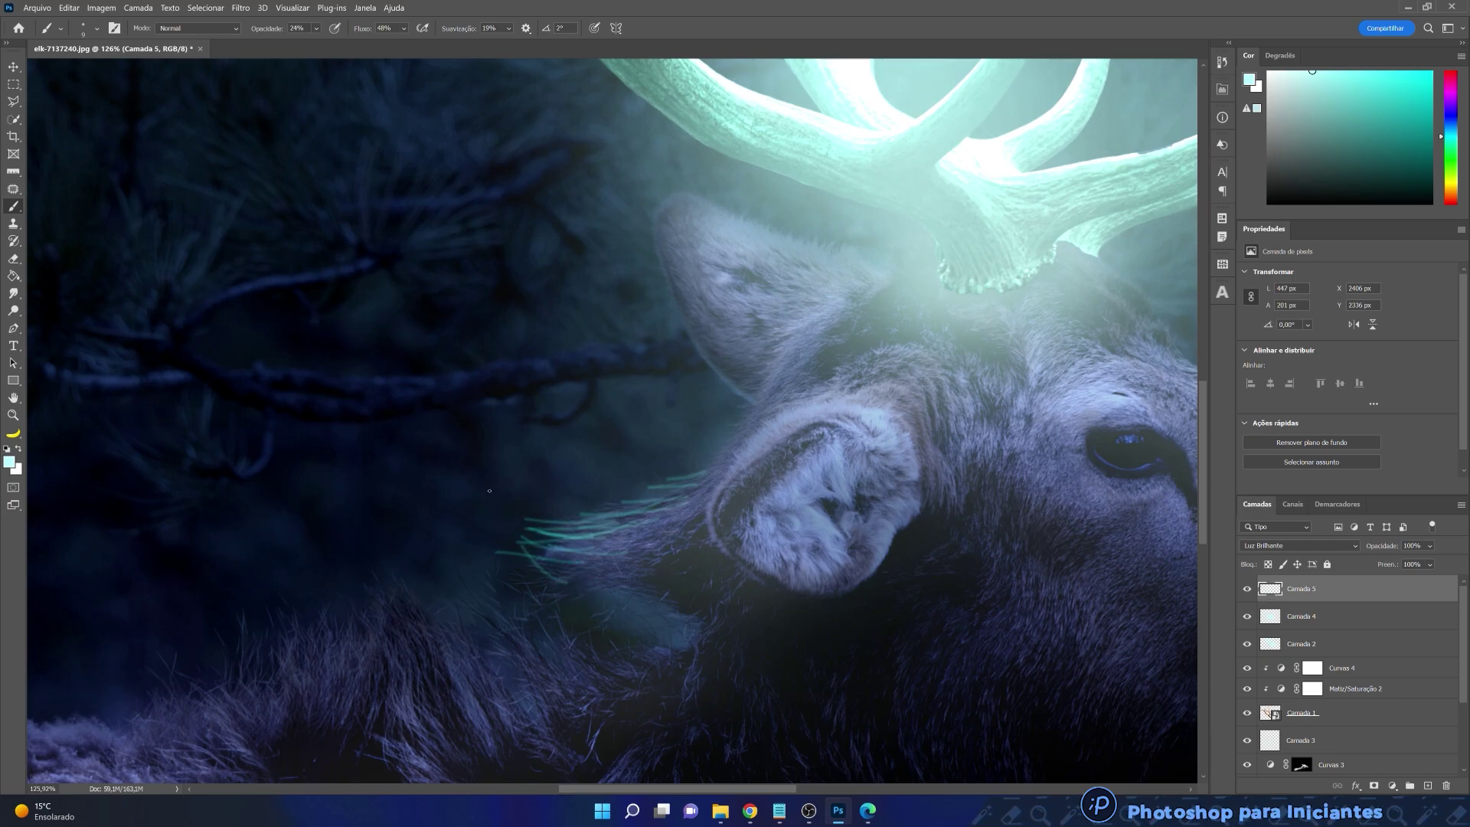
pyautogui.hotkey('ctrl', 'z')
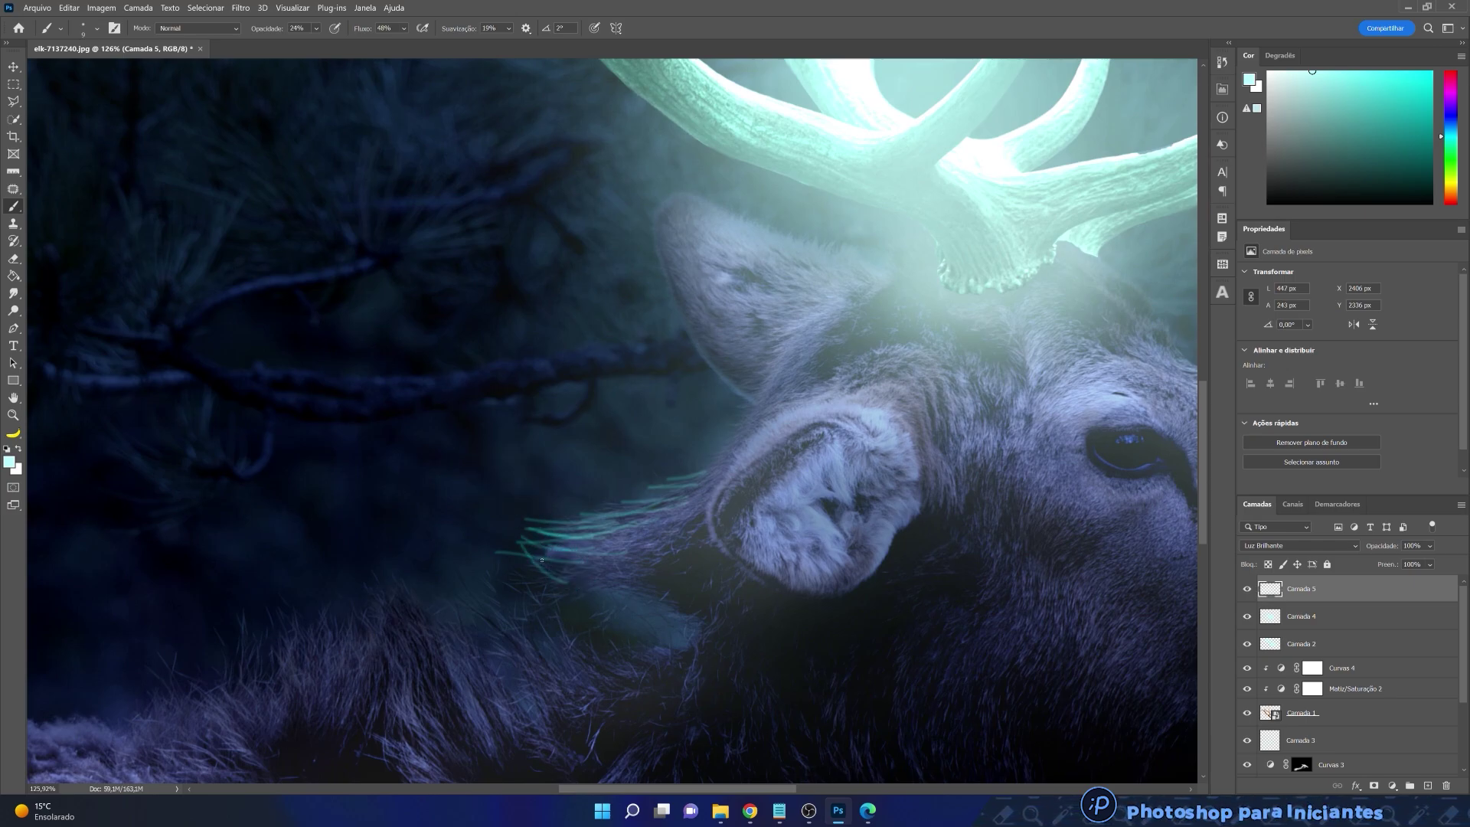
pyautogui.moveTo(511, 501); pyautogui.dragTo(559, 553)
pyautogui.click(553, 541)
pyautogui.moveTo(457, 534); pyautogui.dragTo(551, 564)
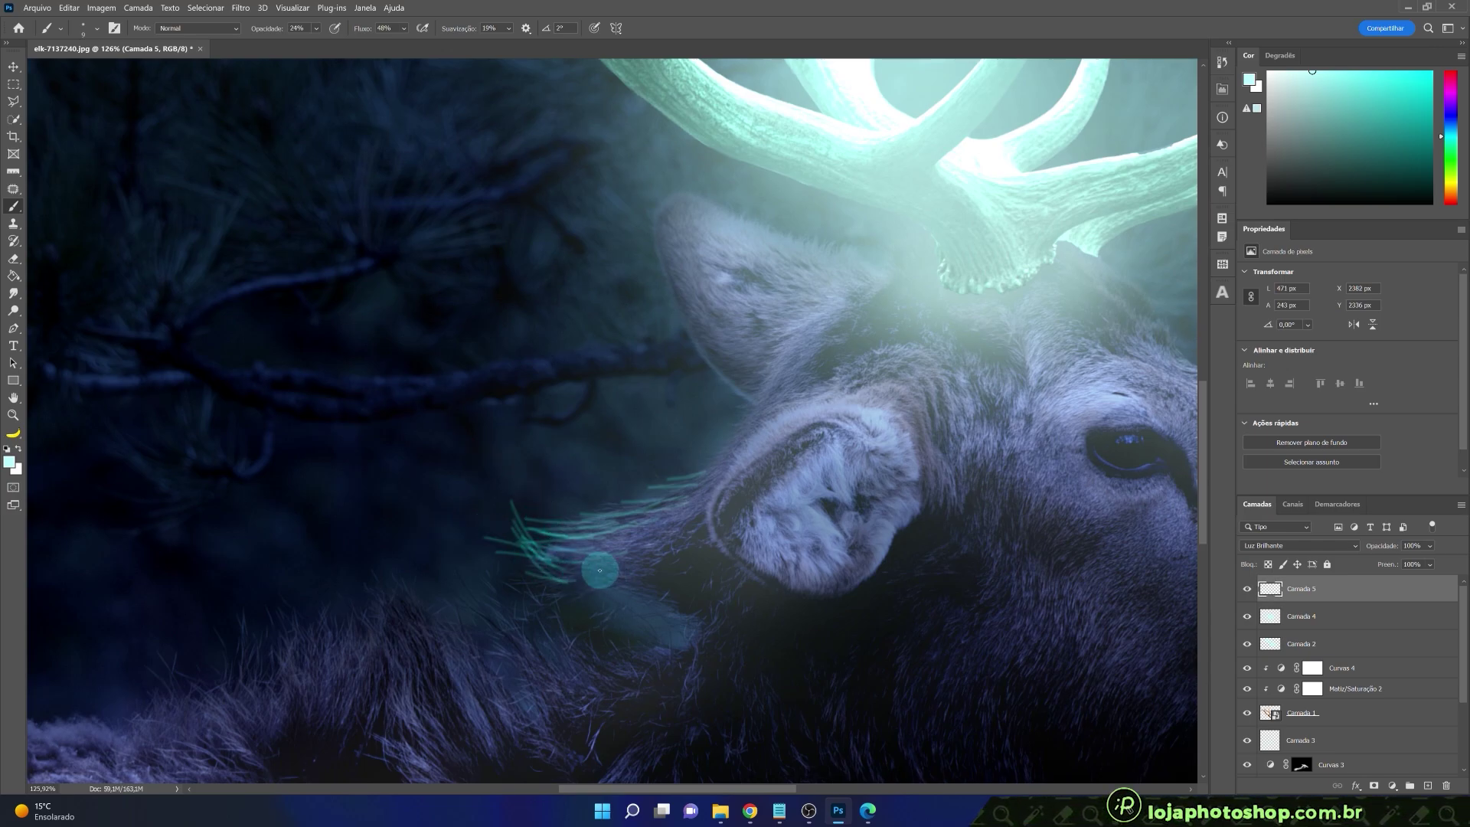
pyautogui.moveTo(464, 546); pyautogui.dragTo(557, 558)
pyautogui.scroll(-4, 651, 444)
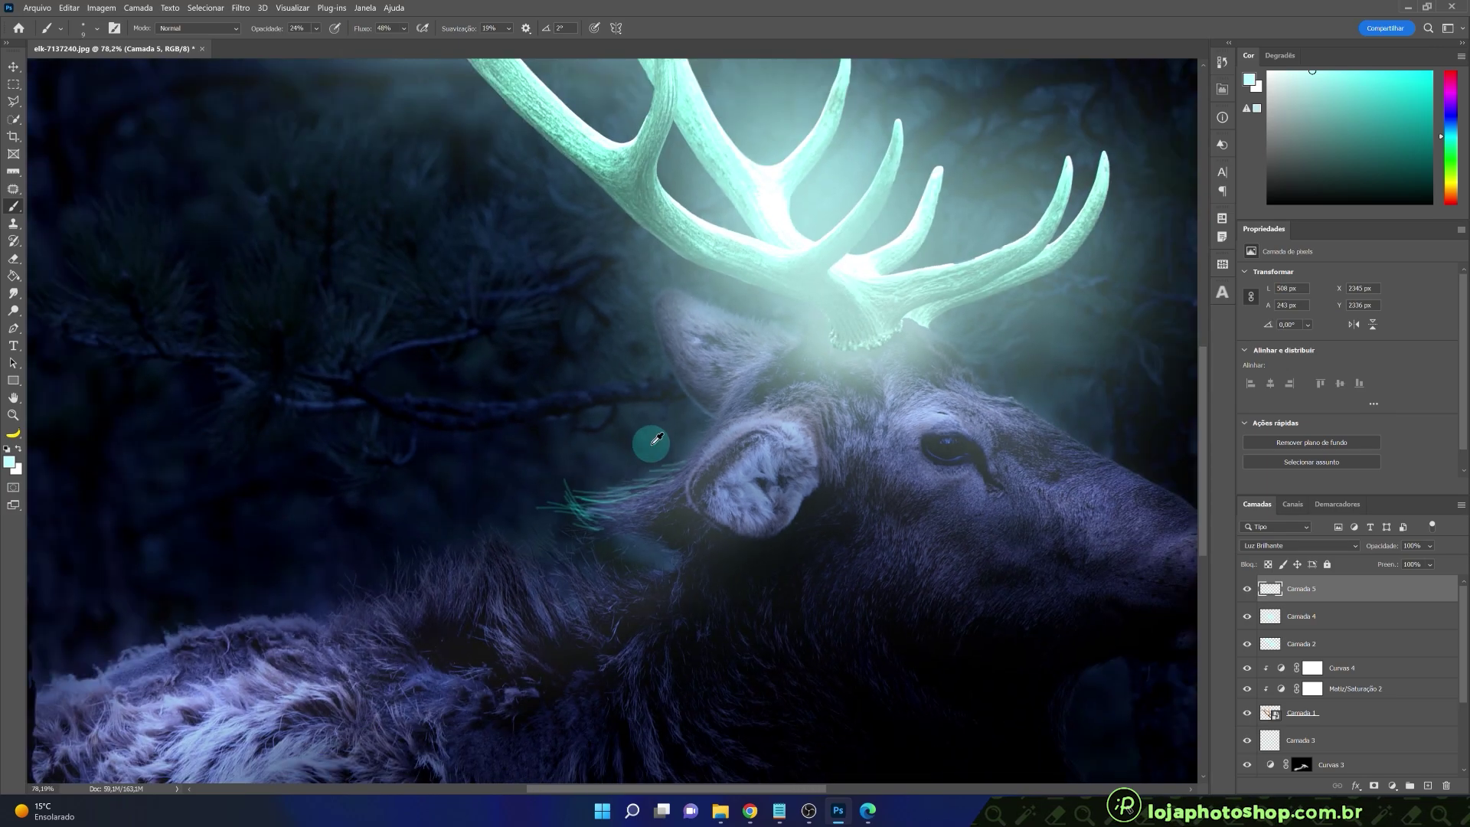
# - Extend the teal hairs along the tuft's upper edge towards the ear, then try strokes on the far ear and undo them
pyautogui.scroll(4, 678, 463)
pyautogui.moveTo(697, 453); pyautogui.dragTo(632, 486)
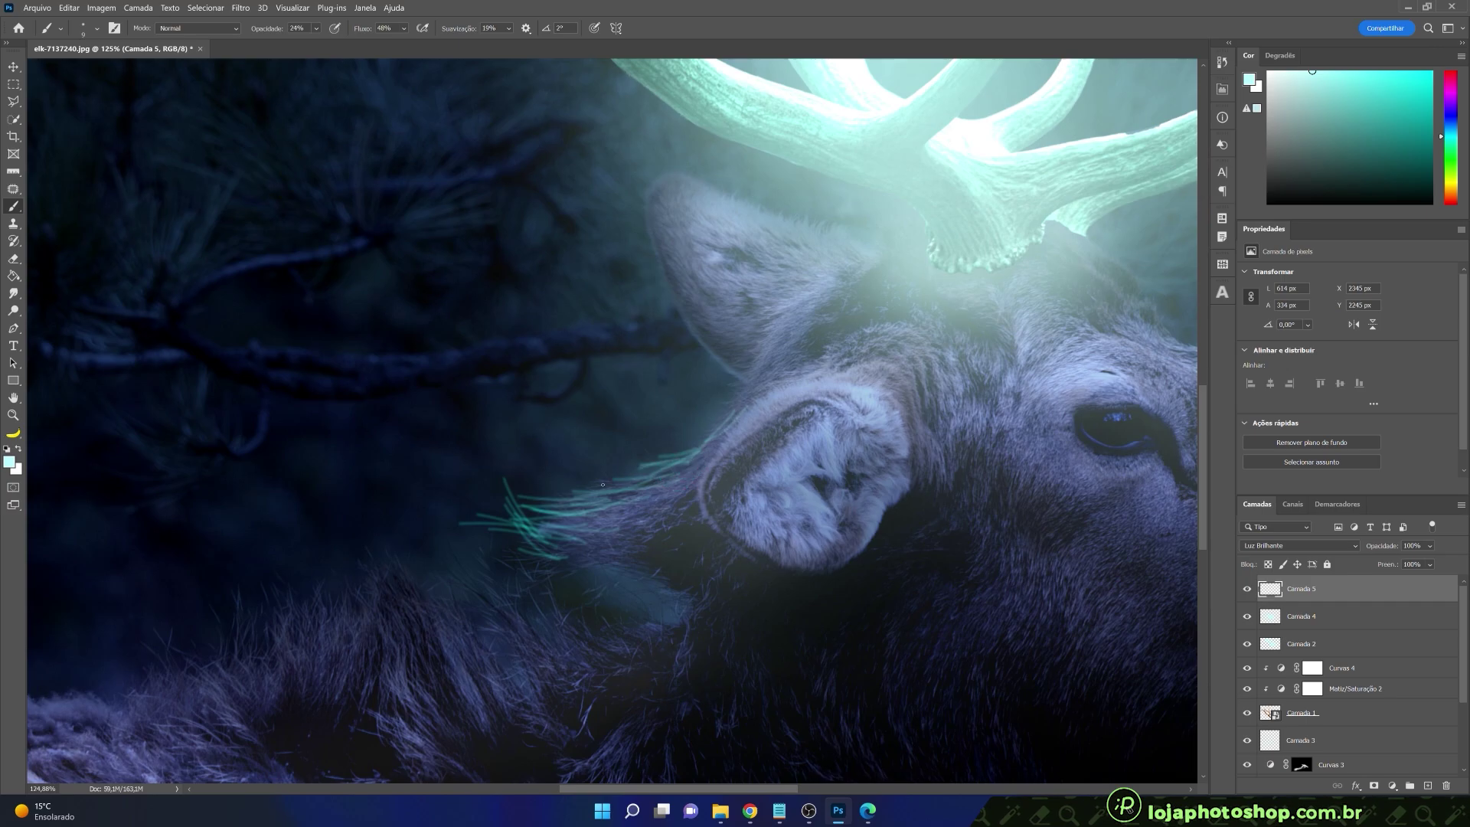
pyautogui.moveTo(788, 337); pyautogui.dragTo(643, 456)
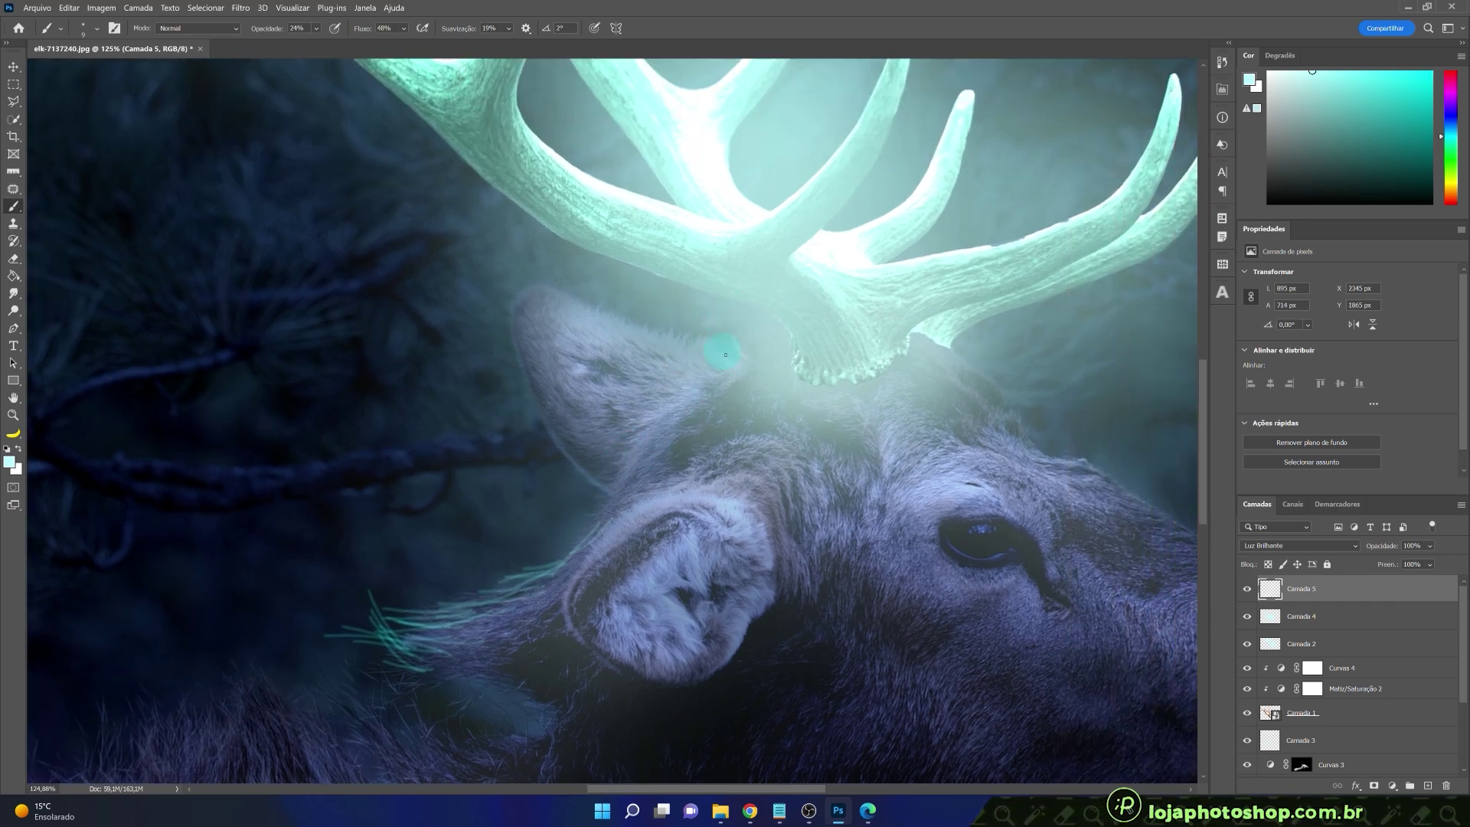
pyautogui.hotkey('ctrl', 'z')
pyautogui.moveTo(602, 525)
pyautogui.mouseDown()
pyautogui.moveTo(571, 555)
pyautogui.moveTo(563, 517)
pyautogui.moveTo(539, 527)
pyautogui.mouseUp()
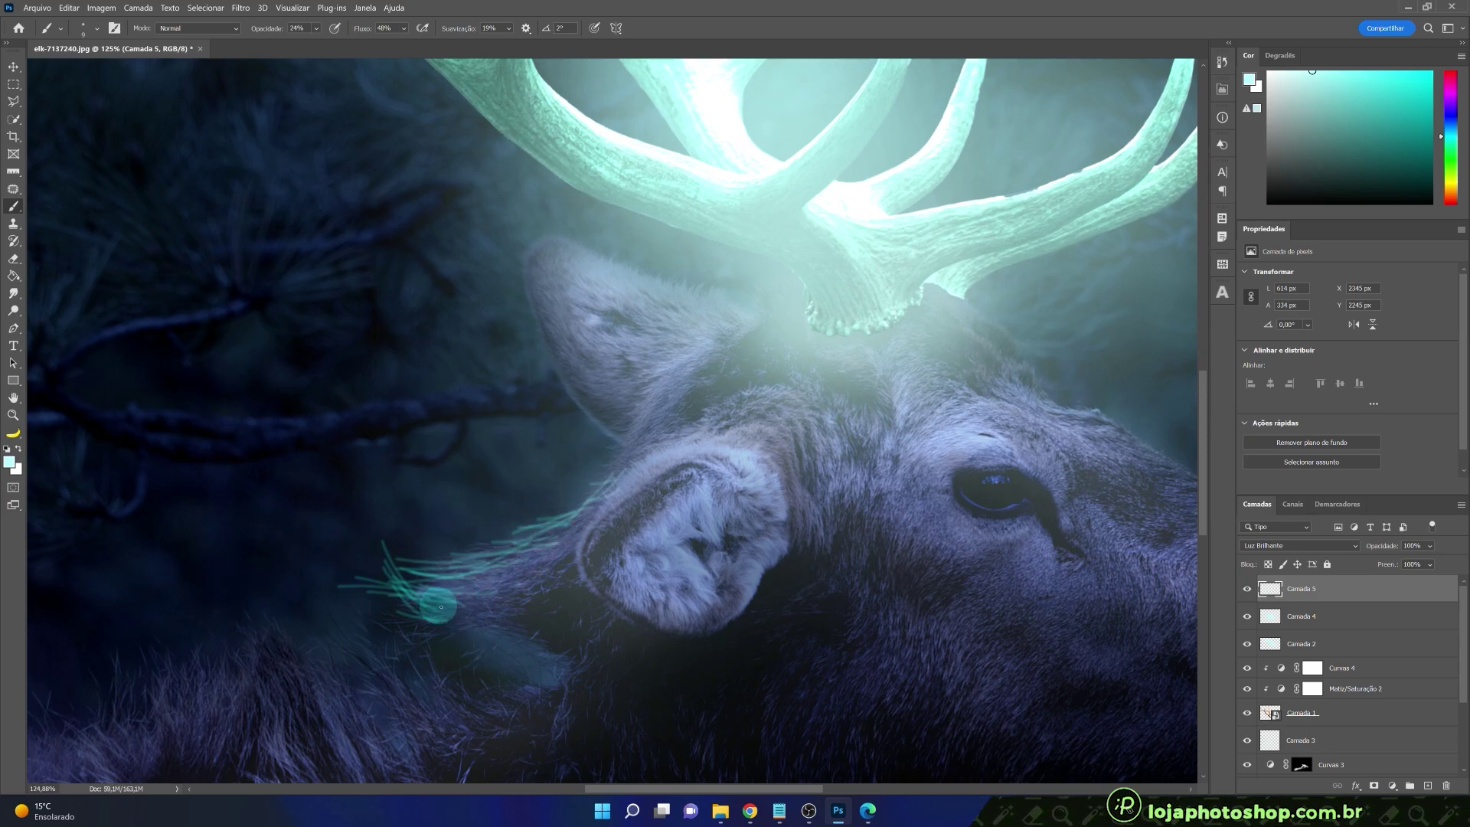
# - Paint long curved teal hairs rising from the neck fur below the ear tuft and along the elk's back
pyautogui.moveTo(432, 666); pyautogui.dragTo(423, 652)
pyautogui.moveTo(458, 699)
pyautogui.mouseDown()
pyautogui.moveTo(419, 571)
pyautogui.moveTo(411, 663)
pyautogui.moveTo(347, 629)
pyautogui.moveTo(427, 689)
pyautogui.moveTo(299, 614)
pyautogui.moveTo(389, 685)
pyautogui.moveTo(389, 563)
pyautogui.moveTo(388, 672)
pyautogui.moveTo(334, 614)
pyautogui.mouseUp()
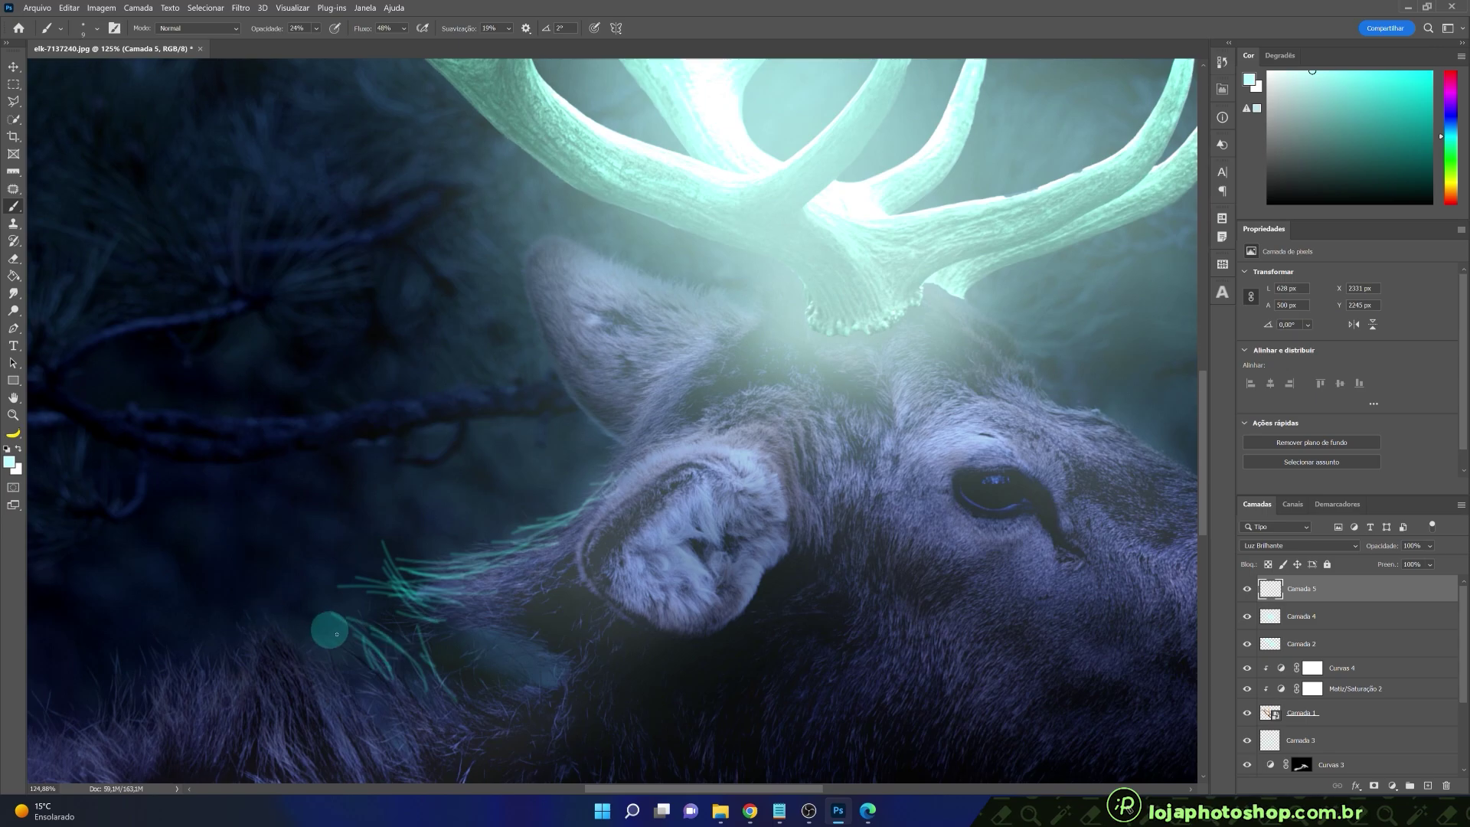
pyautogui.moveTo(361, 658)
pyautogui.mouseDown()
pyautogui.moveTo(356, 619)
pyautogui.moveTo(249, 600)
pyautogui.mouseUp()
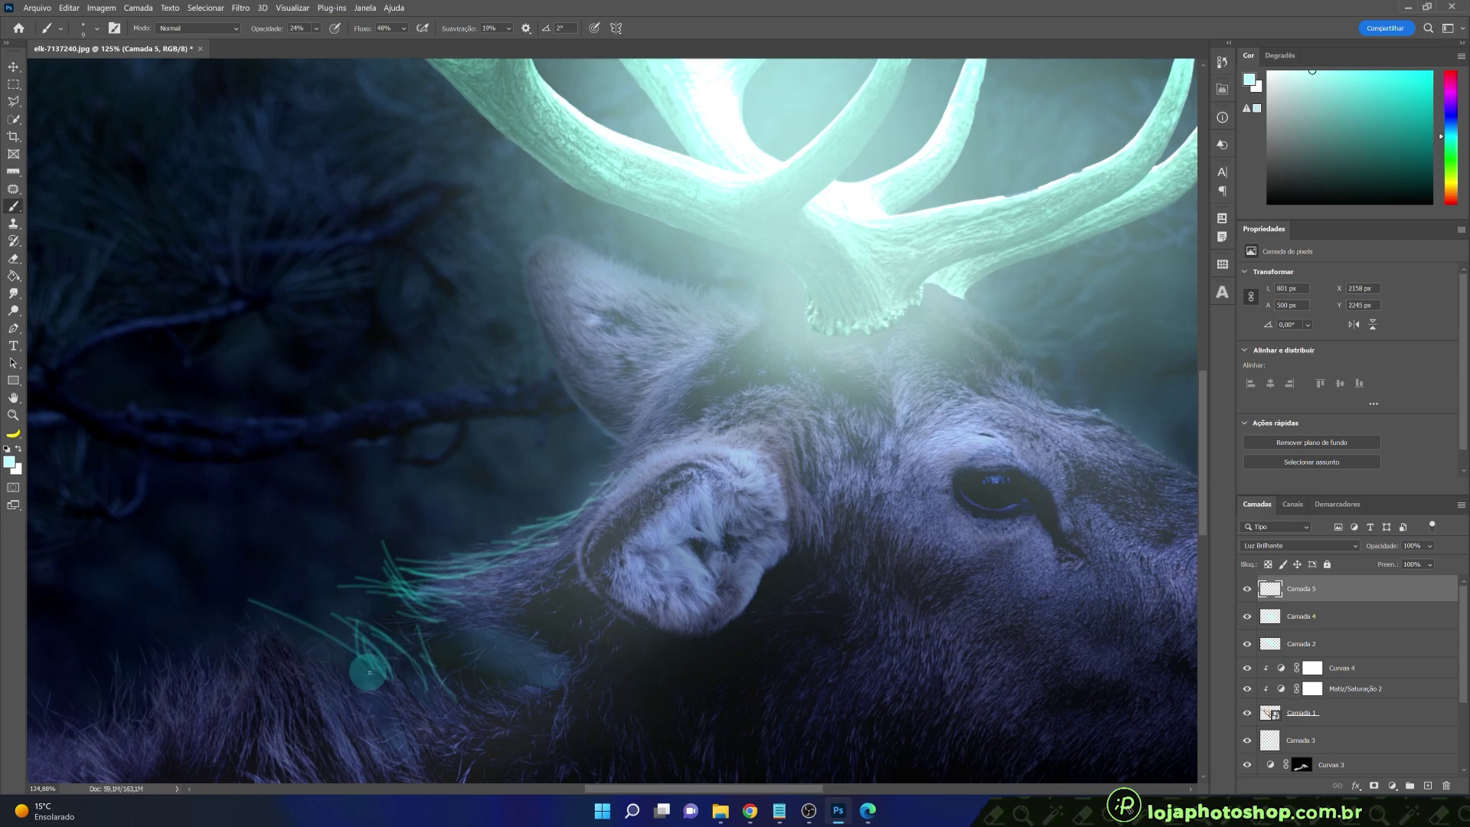
# - Paint fine cyan hair strands along the elk's neck and nape fur on layer Camada 5
pyautogui.moveTo(282, 665)
pyautogui.mouseDown()
pyautogui.moveTo(269, 598)
pyautogui.moveTo(235, 612)
pyautogui.mouseUp()
pyautogui.moveTo(461, 615); pyautogui.dragTo(406, 610)
pyautogui.moveTo(498, 583); pyautogui.dragTo(413, 571)
pyautogui.moveTo(556, 511); pyautogui.dragTo(513, 530)
pyautogui.moveTo(555, 587); pyautogui.dragTo(398, 575)
# - Brush thin glowing strands along the edges of both ears, up to the tip of the rear ear
pyautogui.moveTo(631, 465); pyautogui.dragTo(574, 482)
pyautogui.moveTo(748, 465); pyautogui.dragTo(698, 448)
pyautogui.moveTo(627, 483)
pyautogui.mouseDown()
pyautogui.moveTo(568, 523)
pyautogui.moveTo(574, 576)
pyautogui.moveTo(587, 547)
pyautogui.mouseUp()
pyautogui.moveTo(675, 485)
pyautogui.mouseDown()
pyautogui.moveTo(675, 441)
pyautogui.moveTo(643, 481)
pyautogui.moveTo(612, 402)
pyautogui.mouseUp()
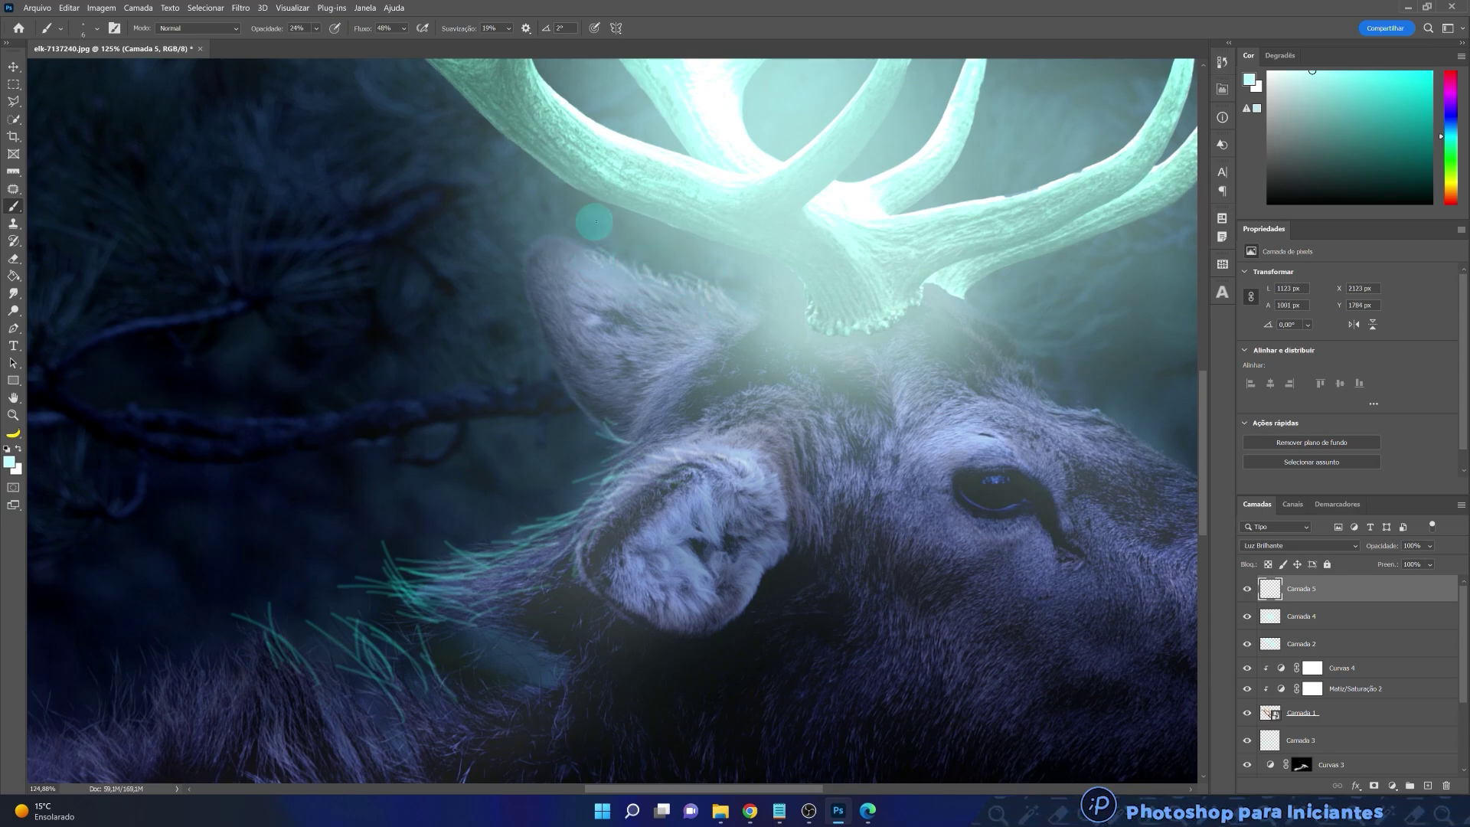
pyautogui.moveTo(582, 250); pyautogui.dragTo(563, 218)
pyautogui.moveTo(566, 236)
pyautogui.mouseDown()
pyautogui.moveTo(549, 220)
pyautogui.moveTo(532, 228)
pyautogui.moveTo(540, 243)
pyautogui.mouseUp()
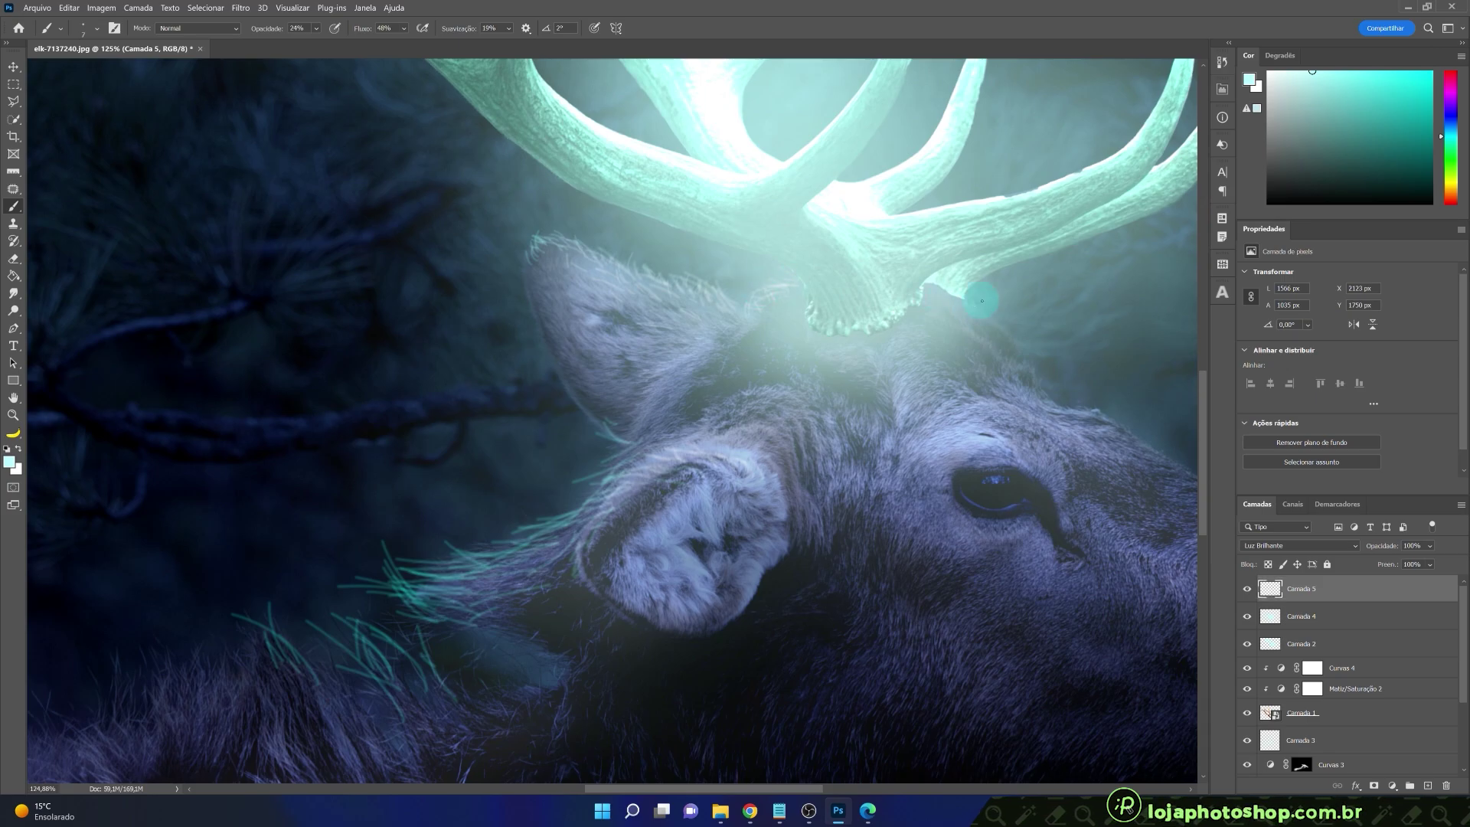
# - Paint finer light strands around the antler base and down the forehead contour with a smaller brush
pyautogui.scroll(5, 939, 378)
pyautogui.moveTo(867, 370)
pyautogui.mouseDown()
pyautogui.moveTo(673, 398)
pyautogui.moveTo(739, 365)
pyautogui.moveTo(728, 355)
pyautogui.mouseUp()
pyautogui.press('[')
pyautogui.moveTo(741, 291)
pyautogui.mouseDown()
pyautogui.moveTo(792, 293)
pyautogui.moveTo(760, 294)
pyautogui.moveTo(802, 312)
pyautogui.moveTo(778, 307)
pyautogui.moveTo(798, 322)
pyautogui.moveTo(781, 334)
pyautogui.moveTo(851, 333)
pyautogui.moveTo(821, 356)
pyautogui.moveTo(850, 334)
pyautogui.moveTo(862, 353)
pyautogui.moveTo(824, 365)
pyautogui.moveTo(814, 342)
pyautogui.moveTo(842, 351)
pyautogui.moveTo(815, 340)
pyautogui.moveTo(851, 342)
pyautogui.moveTo(825, 314)
pyautogui.mouseUp()
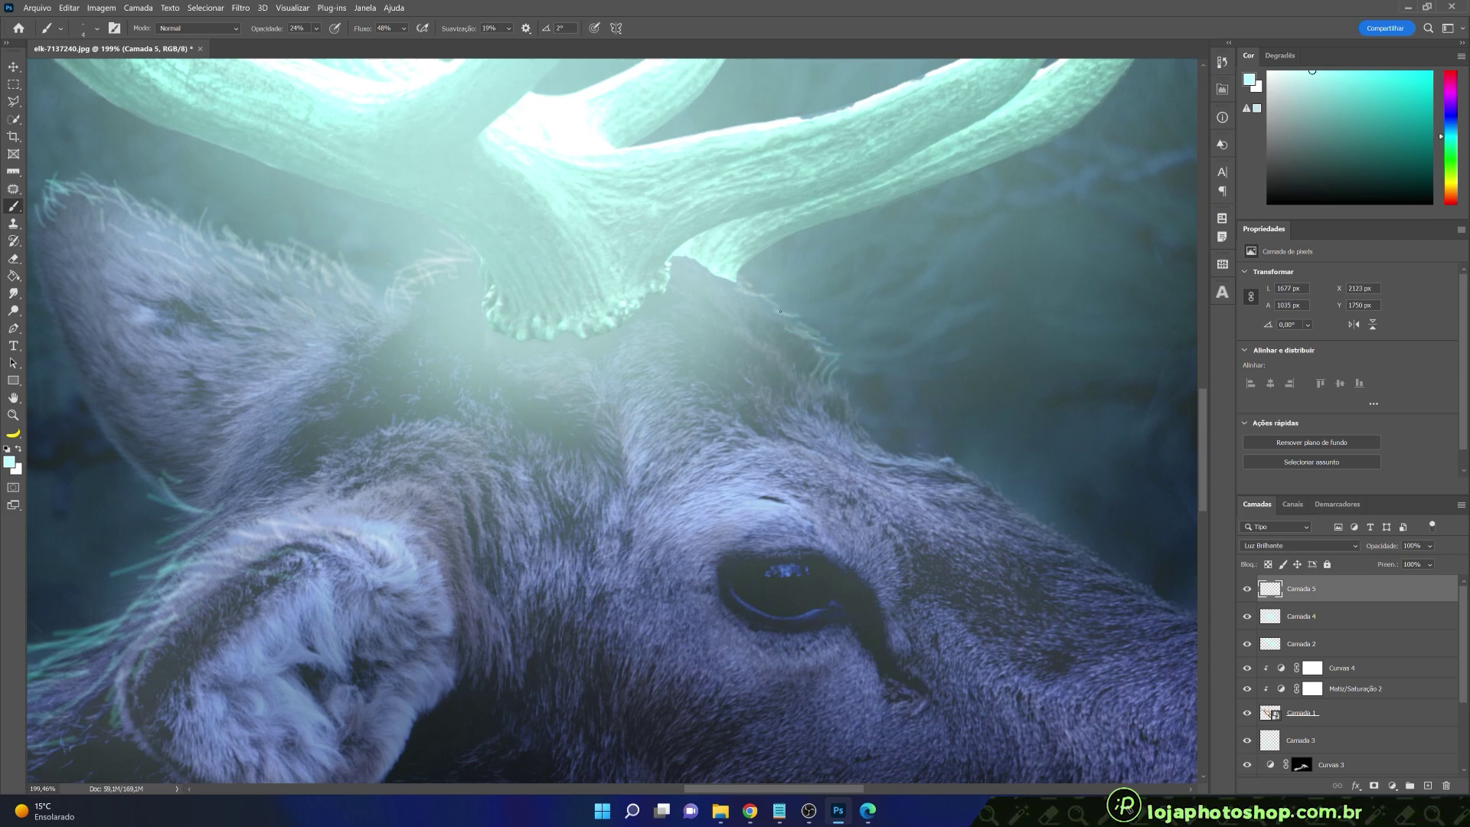
pyautogui.moveTo(837, 387)
pyautogui.mouseDown()
pyautogui.moveTo(876, 379)
pyautogui.moveTo(856, 411)
pyautogui.moveTo(867, 373)
pyautogui.moveTo(869, 415)
pyautogui.moveTo(851, 423)
pyautogui.moveTo(865, 379)
pyautogui.mouseUp()
pyautogui.moveTo(940, 463); pyautogui.dragTo(960, 462)
# - Enlarge the brush and paint glowing rim strands along the bridge of the snout and the brow above the eye
pyautogui.press(']')
pyautogui.press(']')
pyautogui.press(']')
pyautogui.scroll(-3, 379, 488)
pyautogui.moveTo(502, 374); pyautogui.dragTo(763, 547)
pyautogui.moveTo(656, 496); pyautogui.dragTo(796, 576)
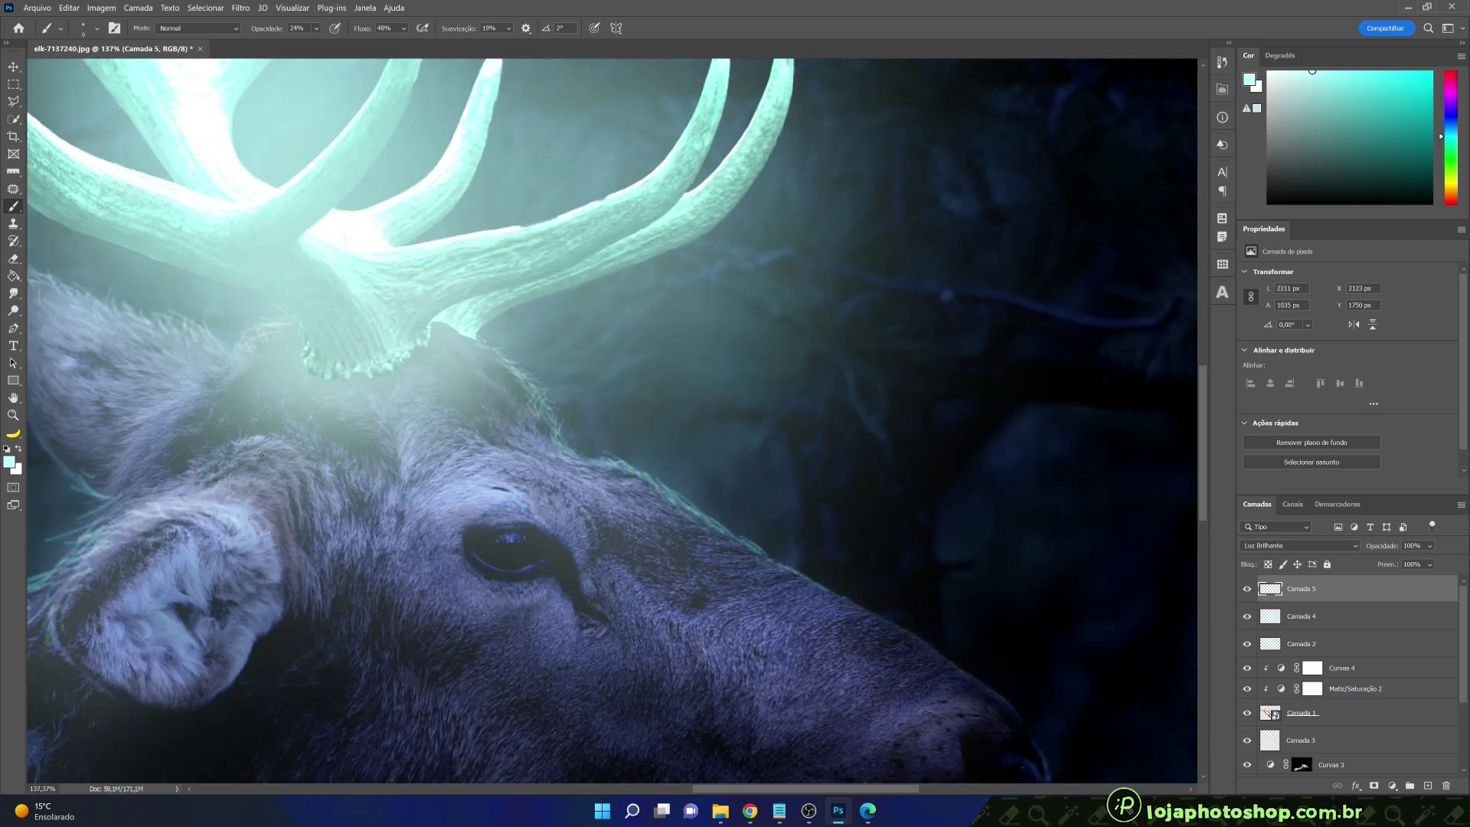
pyautogui.moveTo(465, 526); pyautogui.dragTo(580, 561)
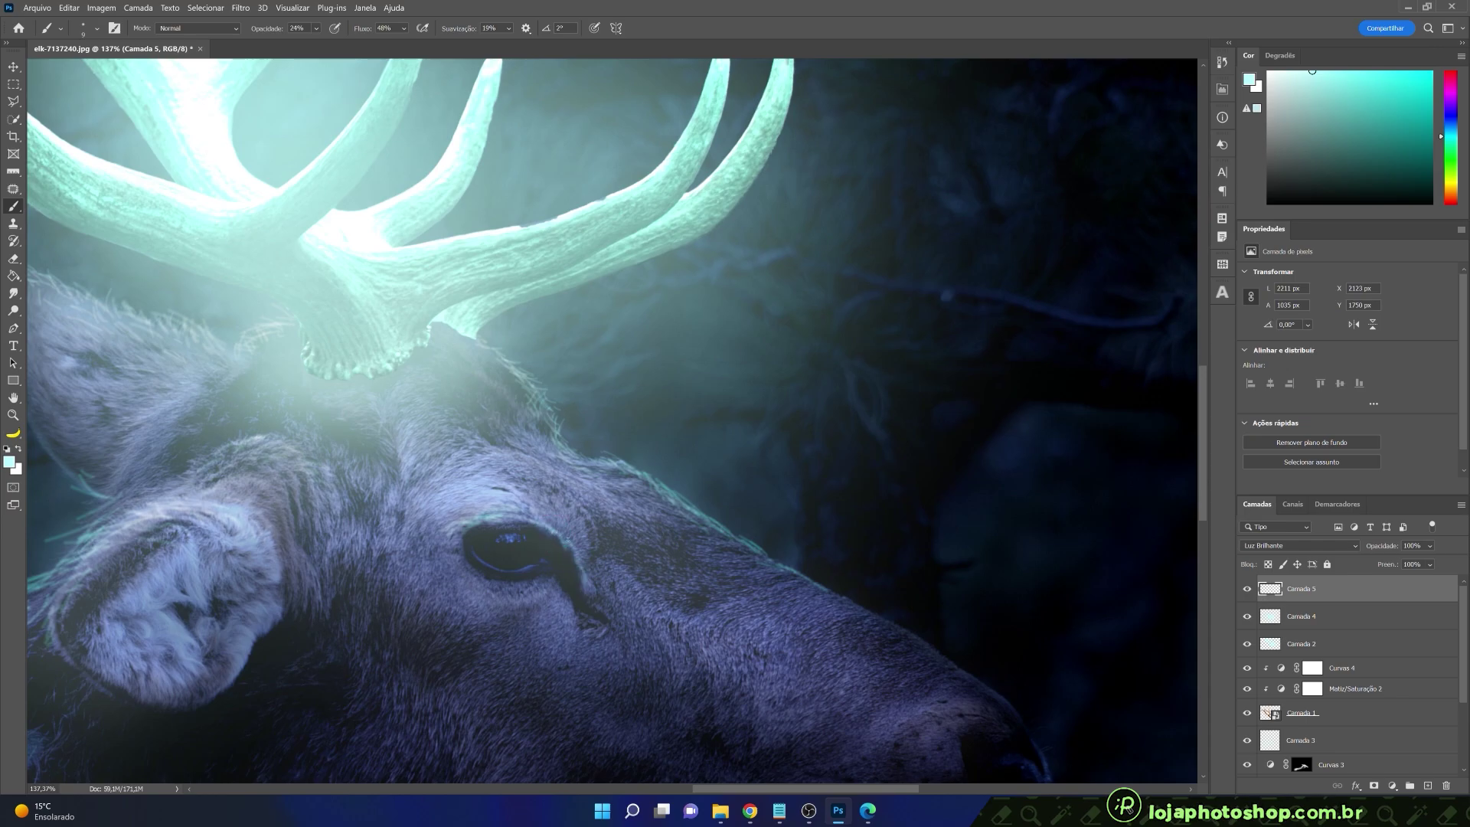
# - Add fine glowing strands around the outer edge of the rear ear and compare the image with Camada 5 hidden and shown
pyautogui.scroll(-3, 493, 361)
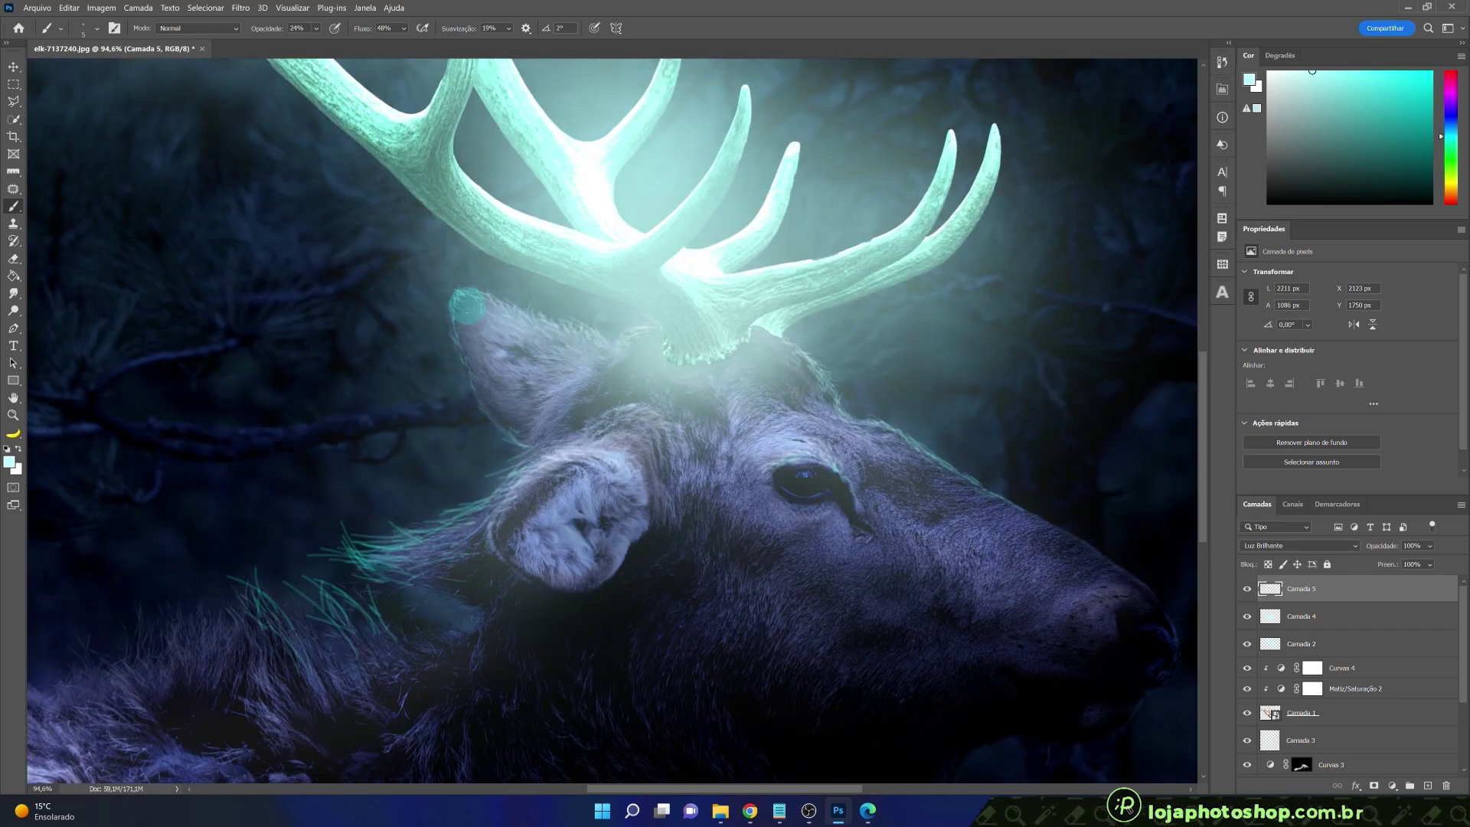
pyautogui.scroll(5, 719, 505)
pyautogui.scroll(-5, 865, 337)
pyautogui.press(']')
pyautogui.moveTo(590, 442); pyautogui.dragTo(528, 433)
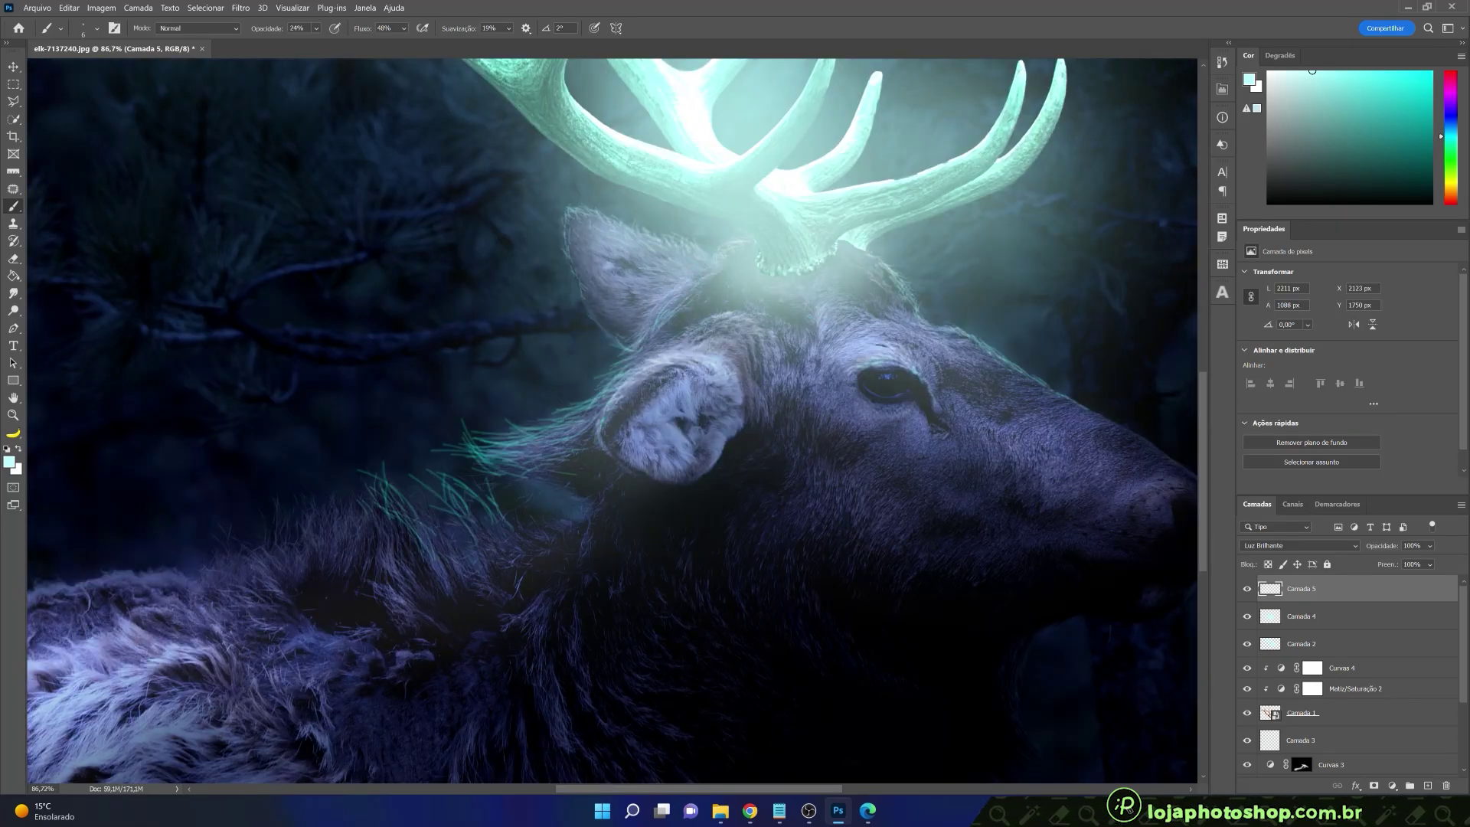
pyautogui.scroll(-2, 796, 325)
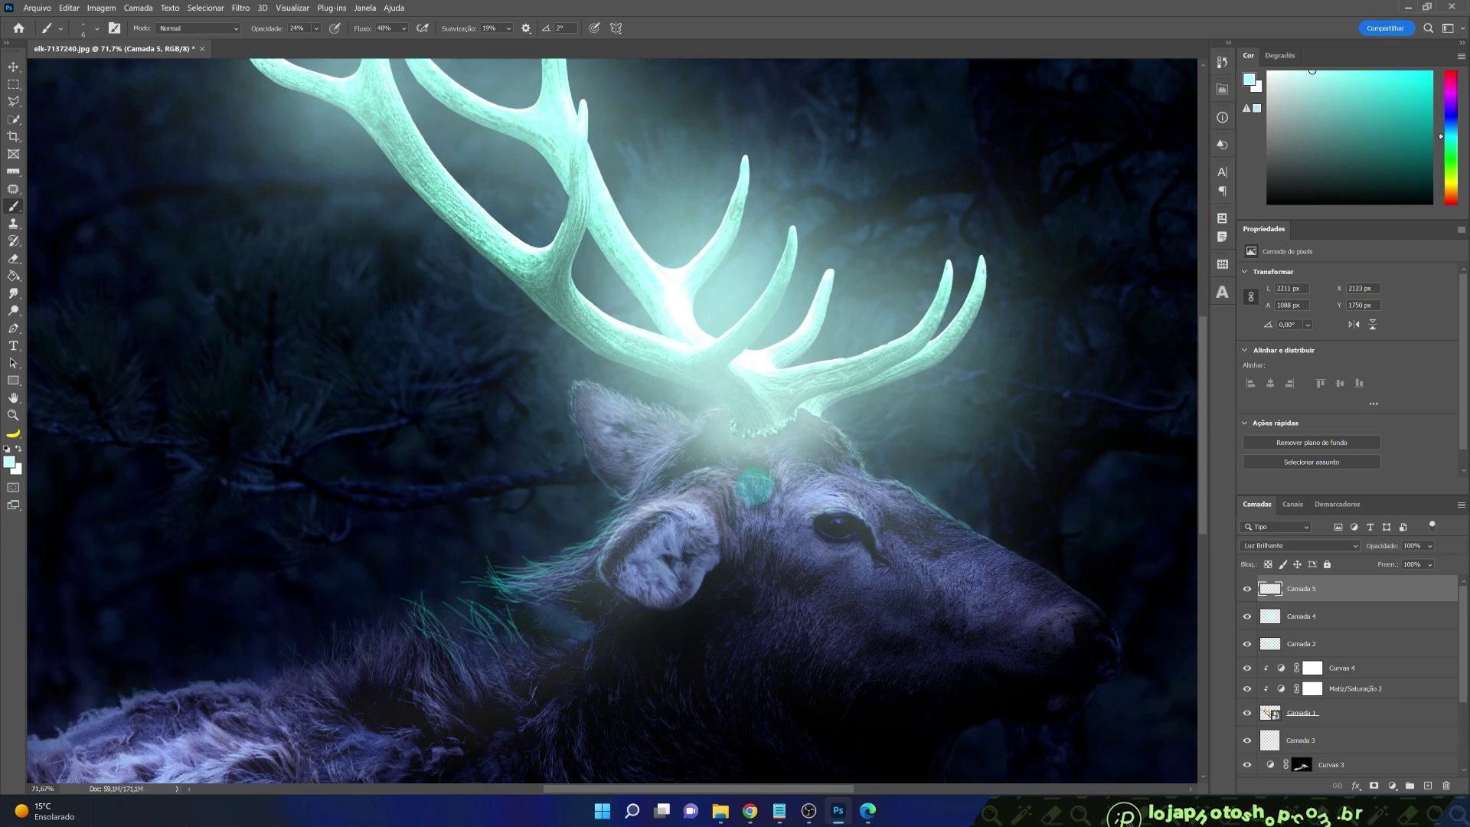
pyautogui.click(1249, 591)
pyautogui.click(1249, 591)
pyautogui.click(1249, 591)
pyautogui.click(1249, 591)
# - Try Camada 5 as a smart object with Motion Blur at several angles and distances
pyautogui.rightClick(1331, 588)
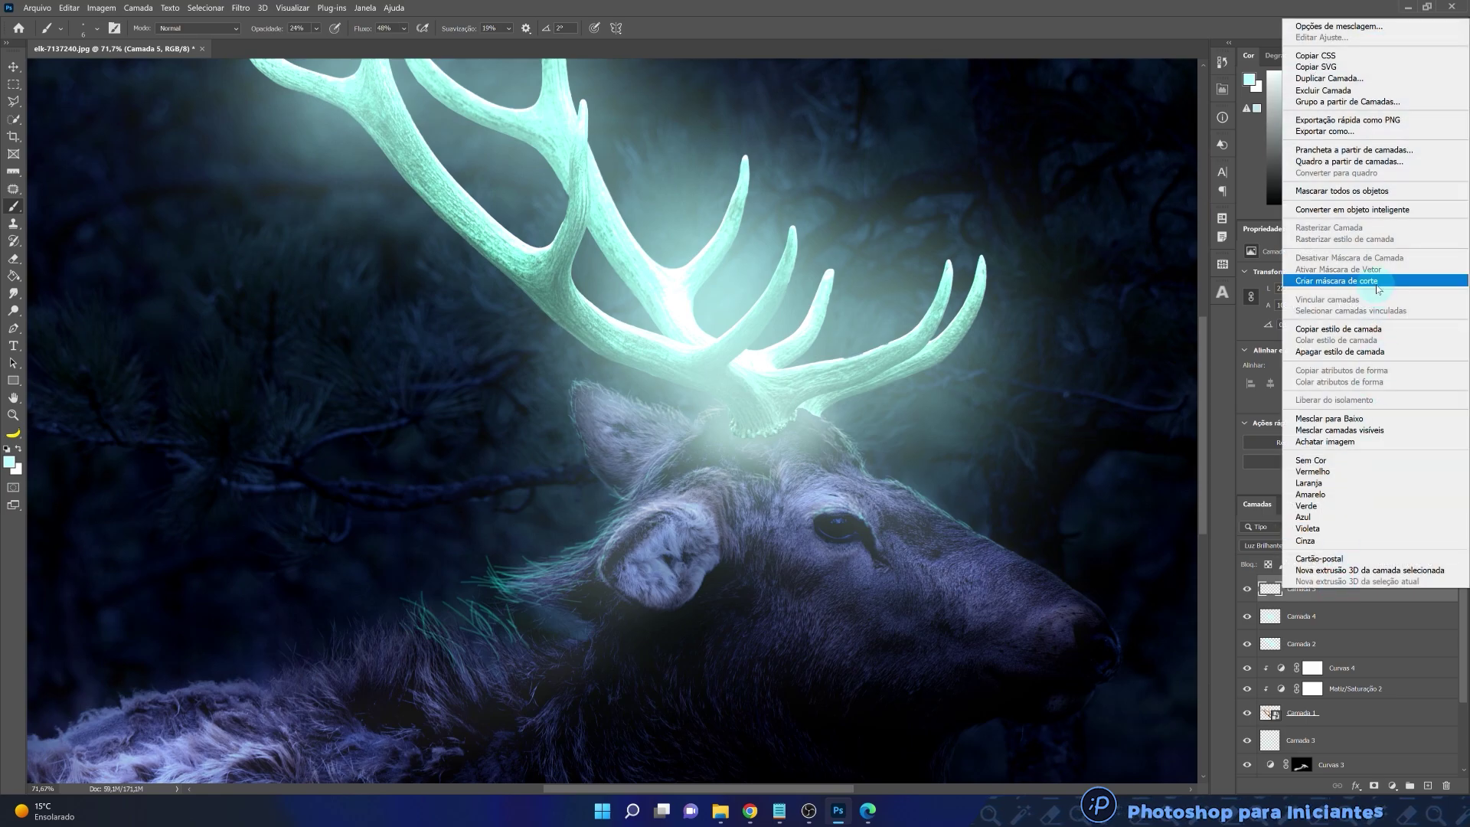
pyautogui.click(1374, 209)
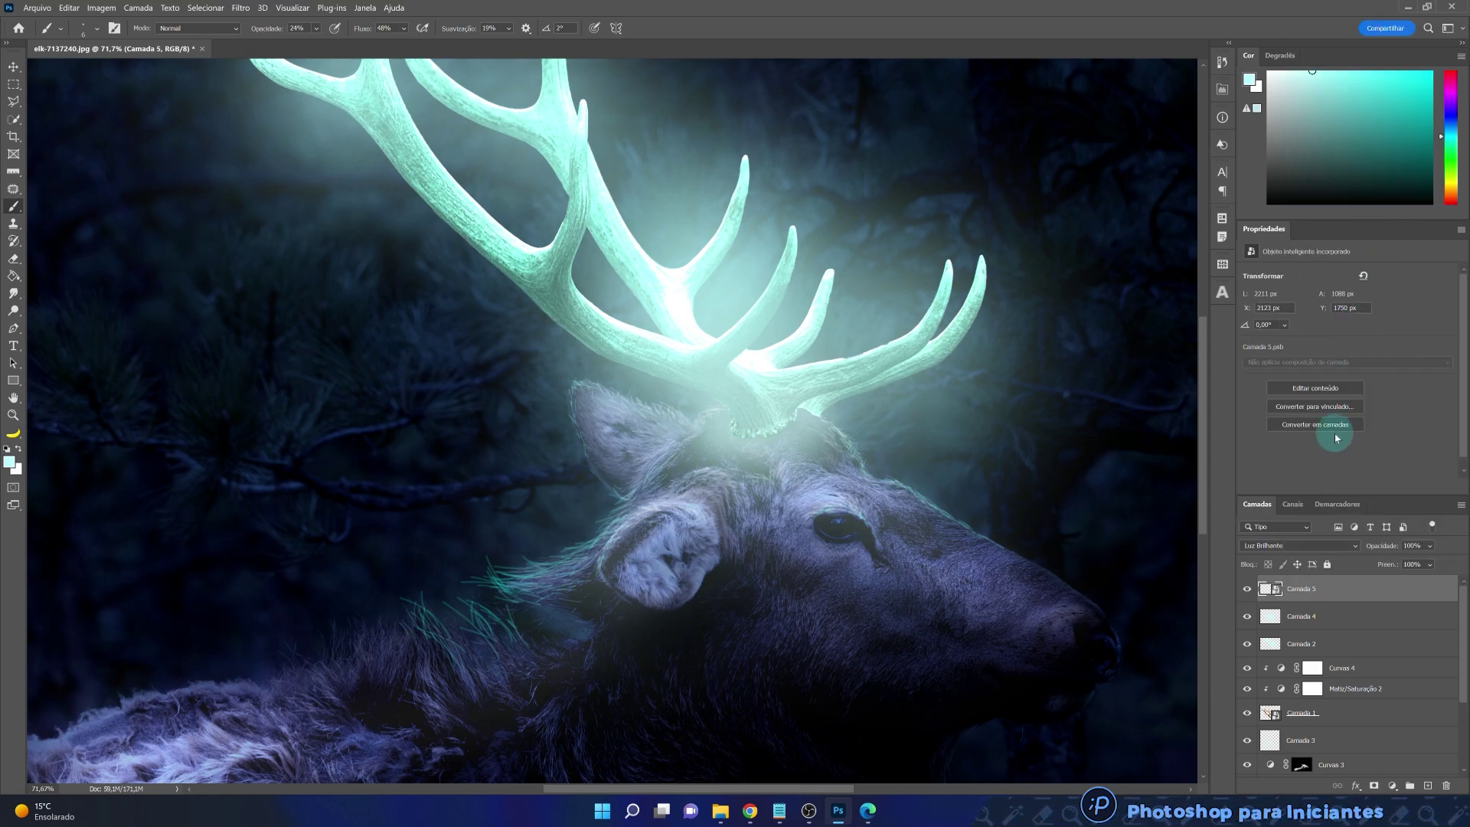
pyautogui.click(242, 8)
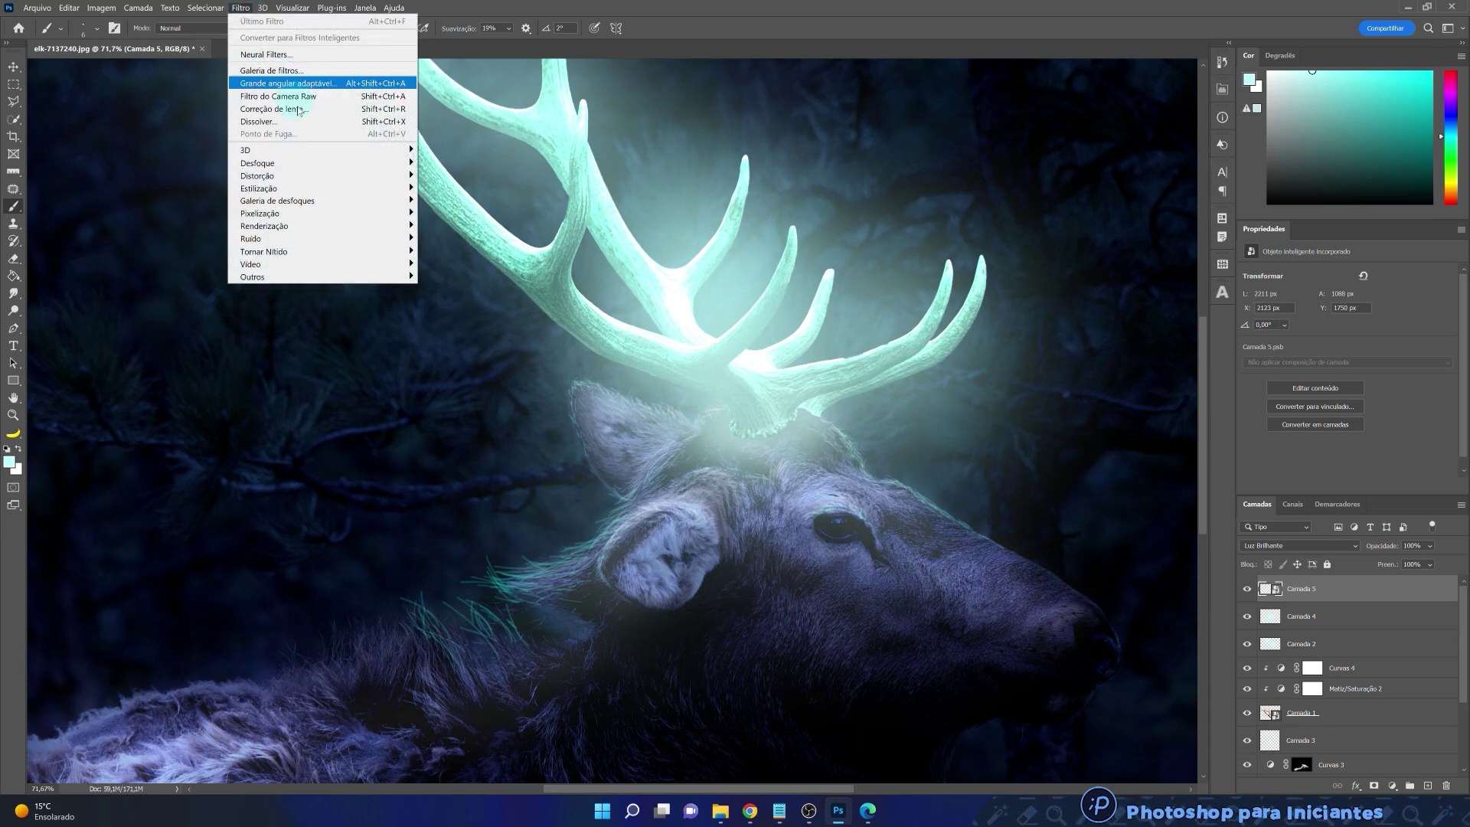
pyautogui.moveTo(329, 165)
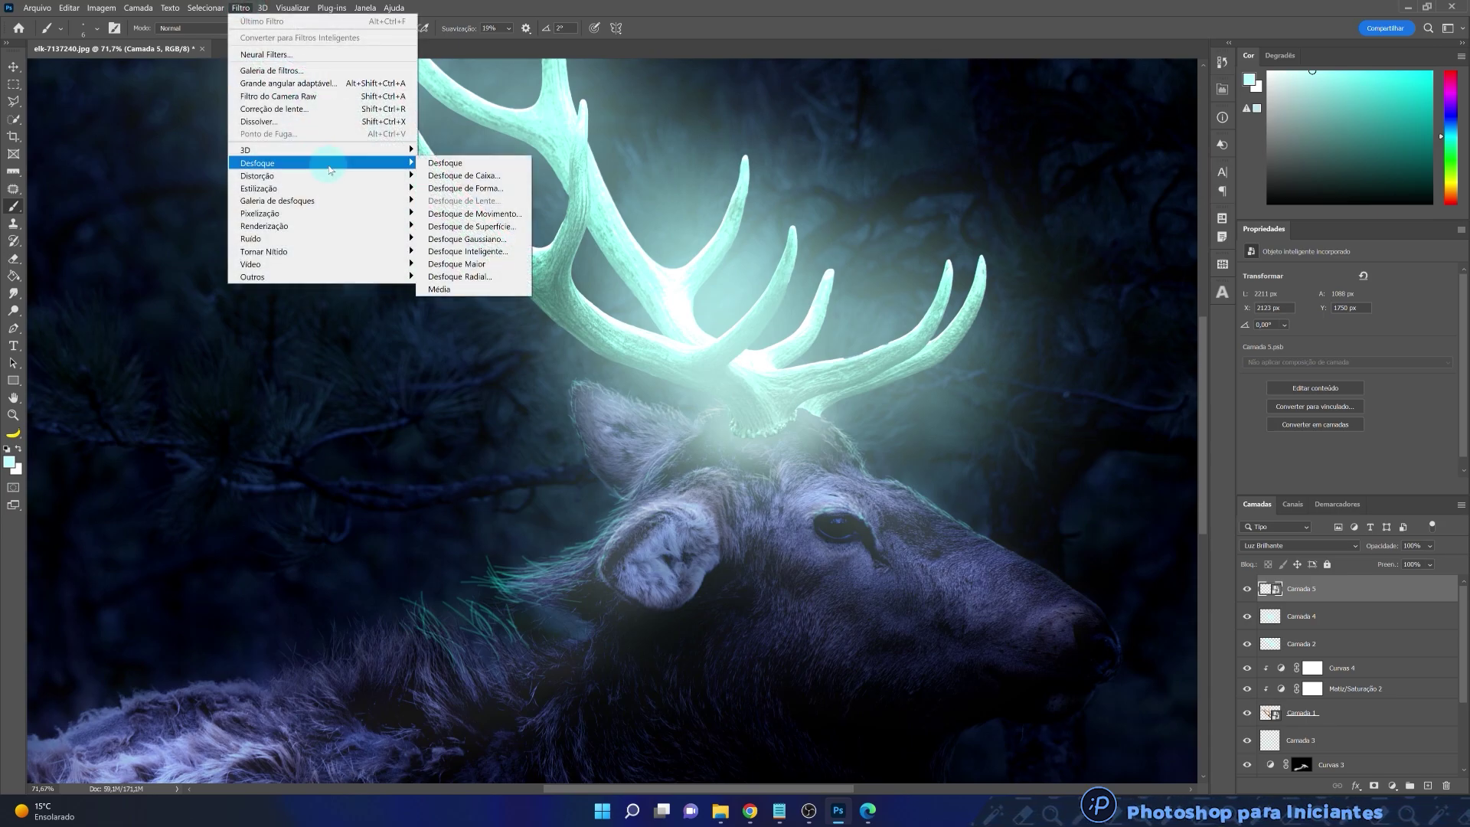
pyautogui.click(514, 214)
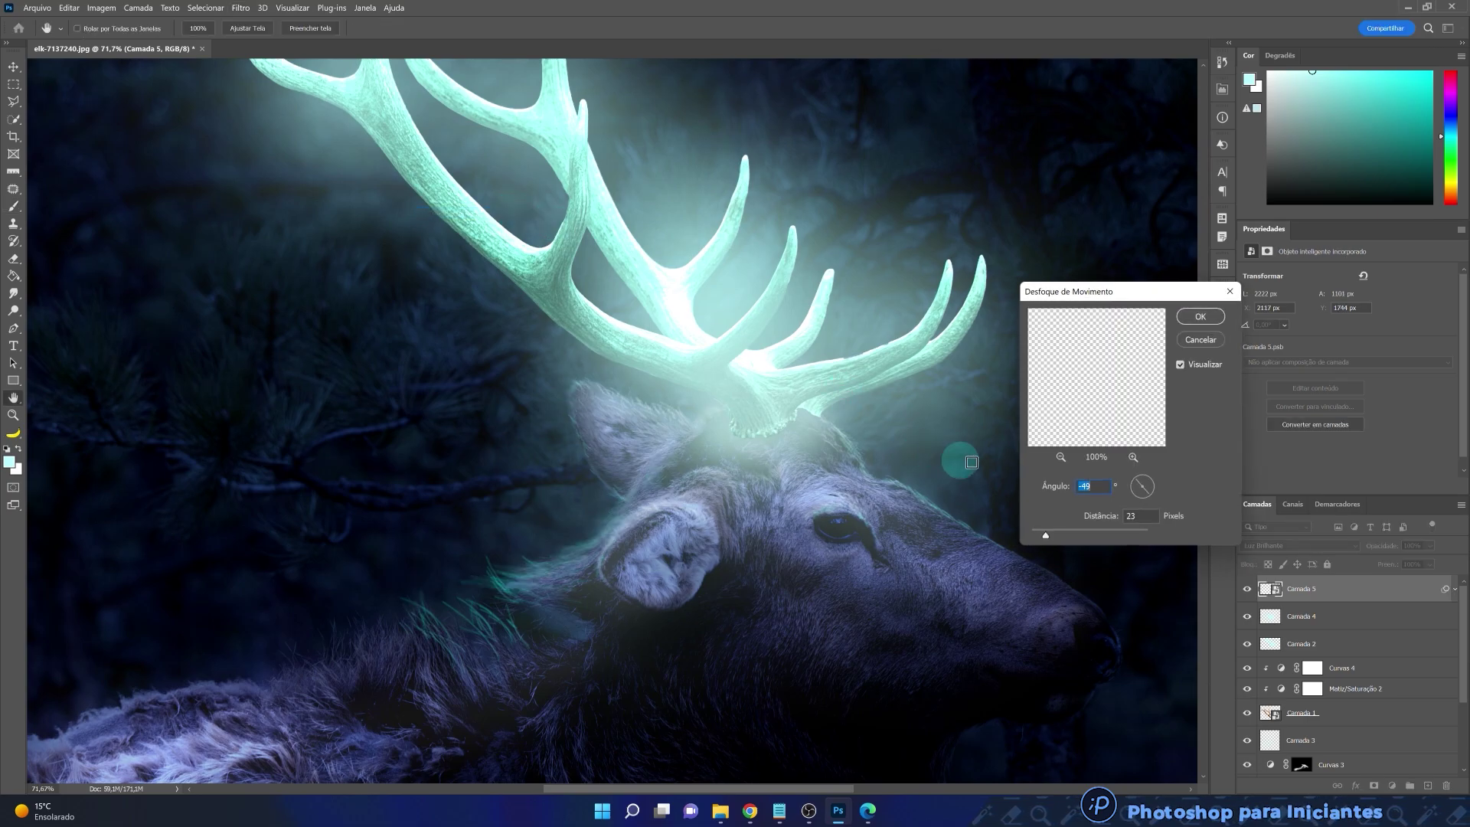
pyautogui.moveTo(1046, 535); pyautogui.dragTo(1039, 537)
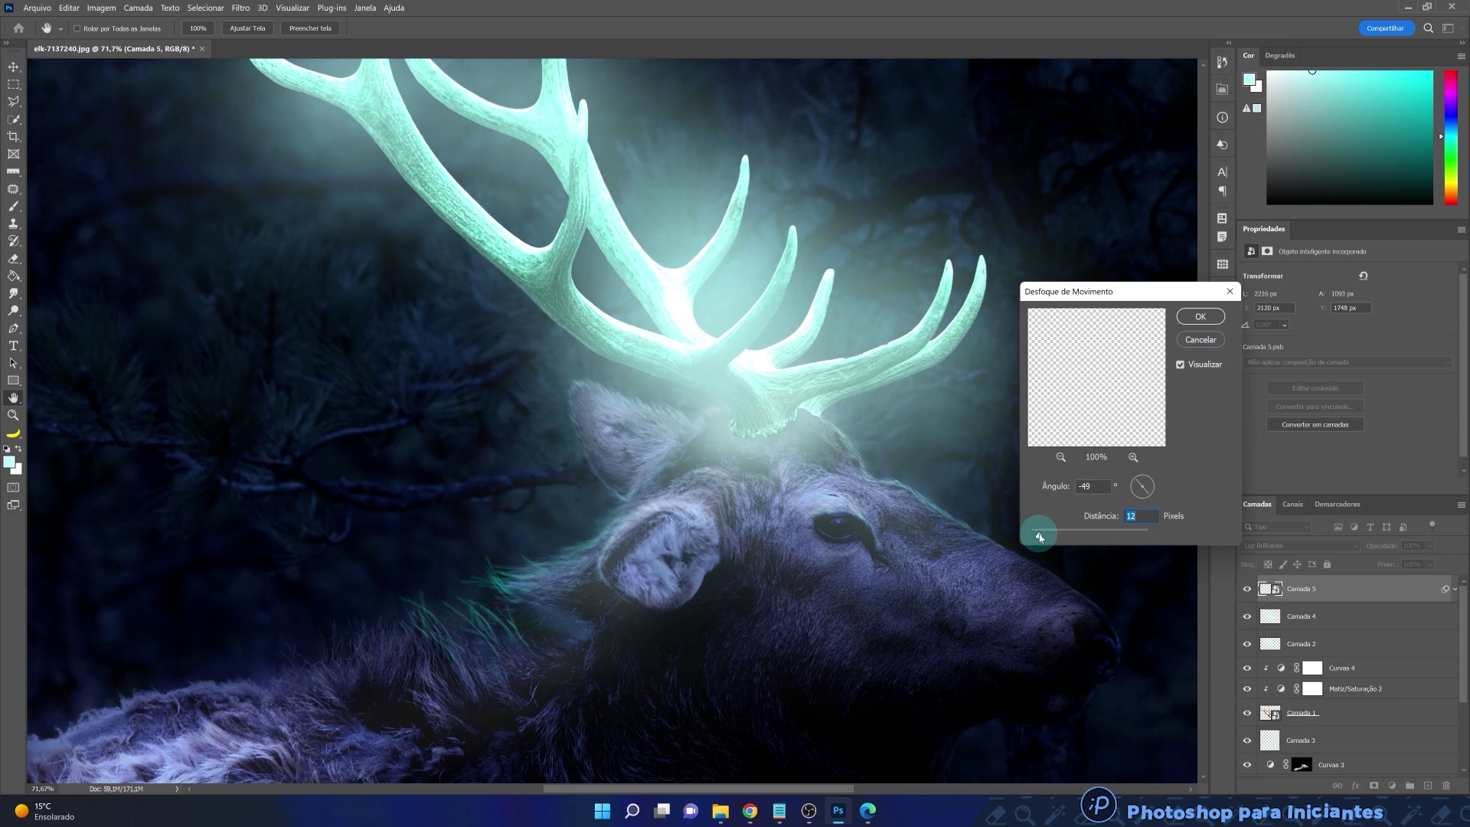
pyautogui.moveTo(1123, 480); pyautogui.dragTo(1156, 487)
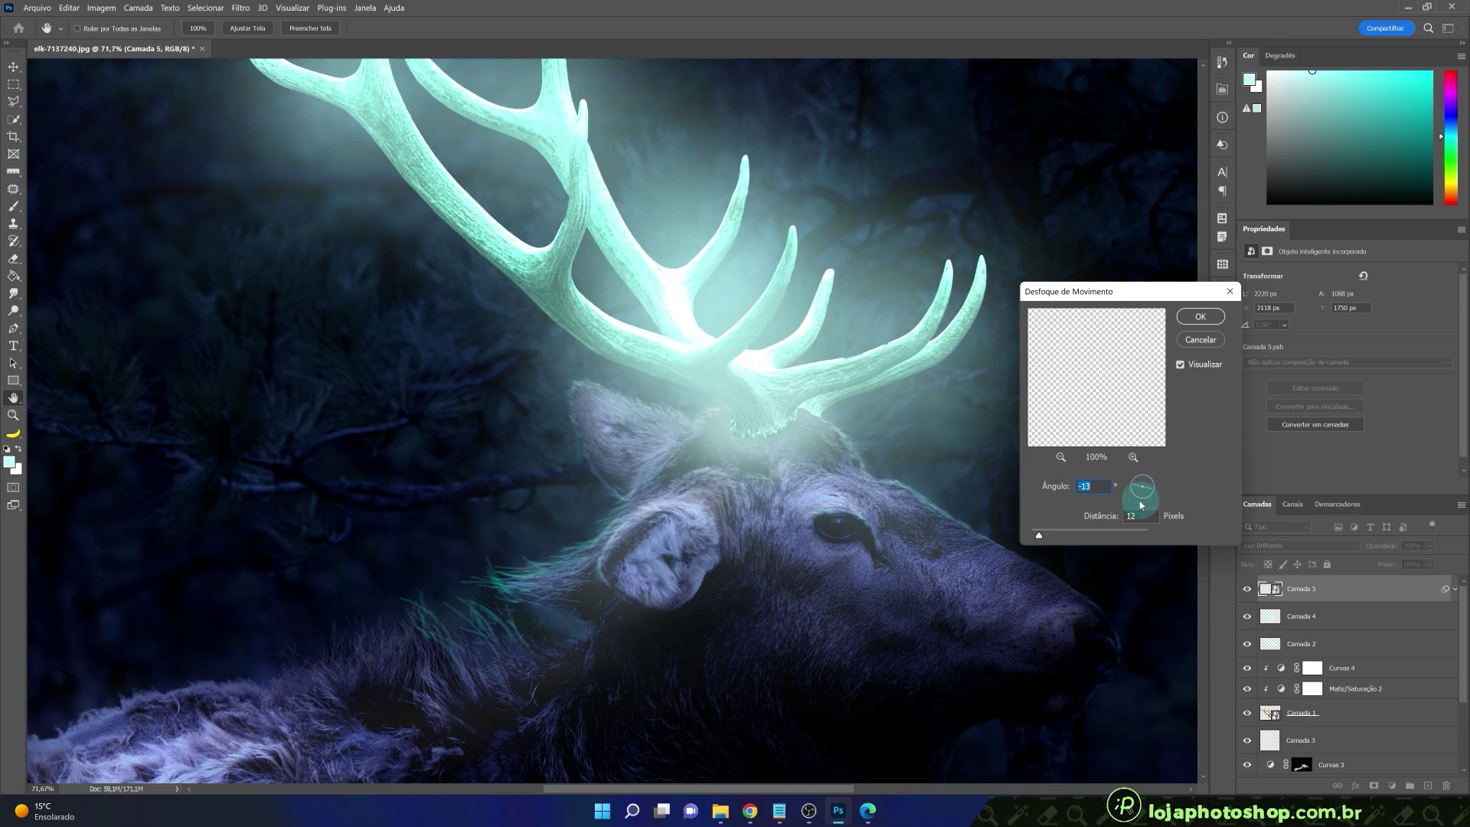
pyautogui.moveTo(1039, 535); pyautogui.dragTo(1053, 538)
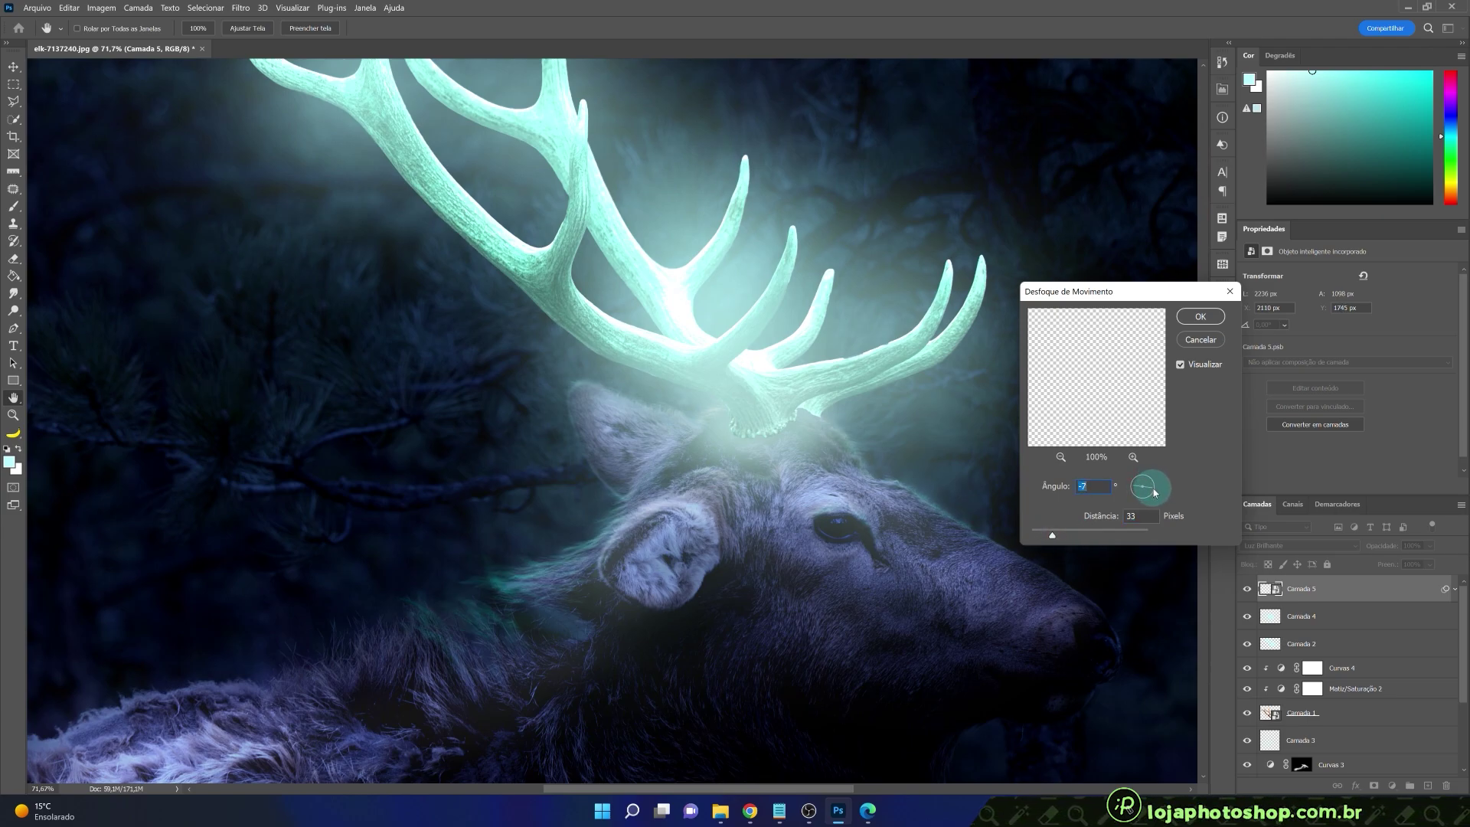
pyautogui.moveTo(1156, 483); pyautogui.dragTo(1051, 535)
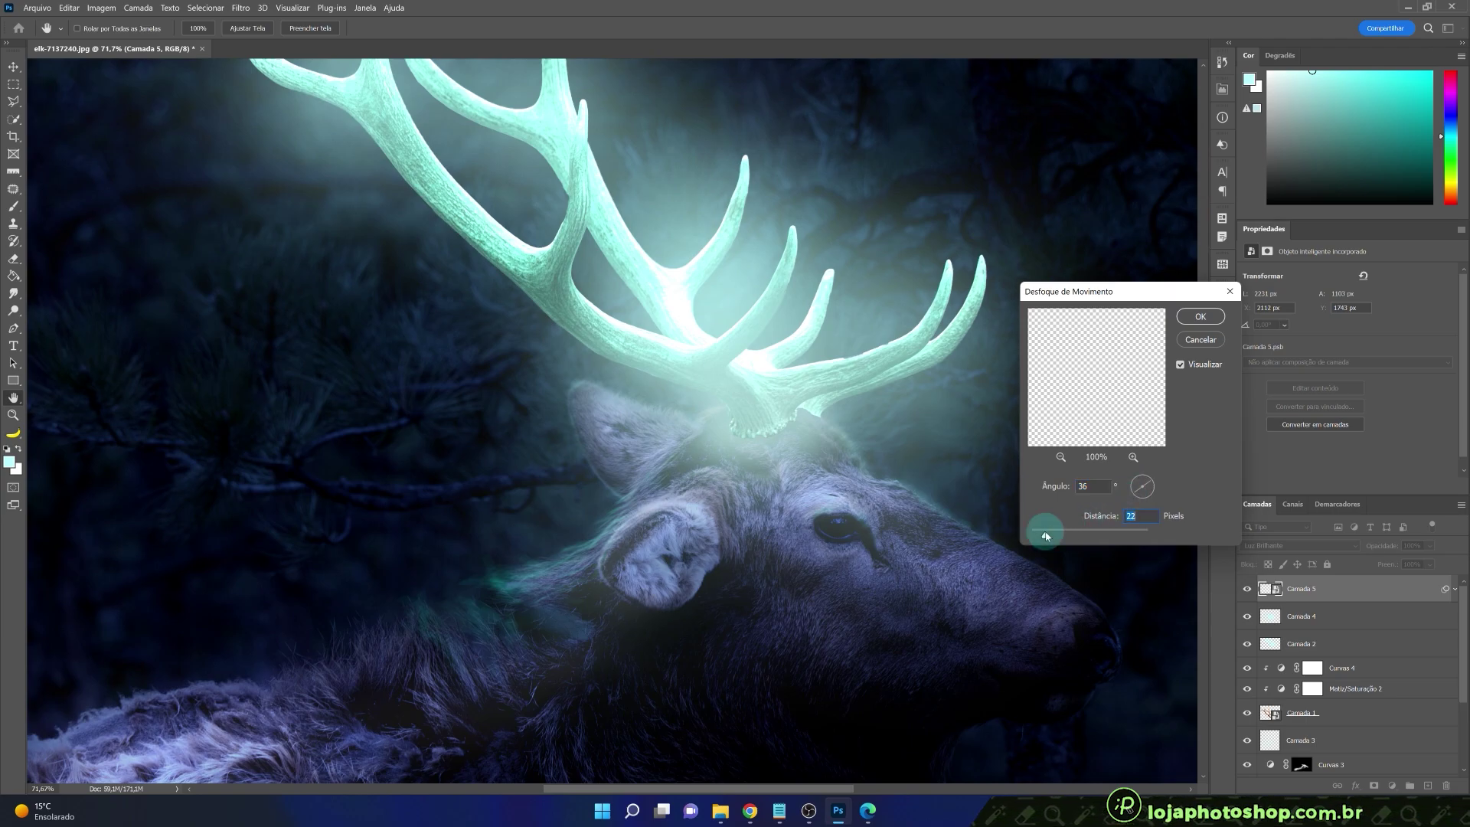
pyautogui.moveTo(1043, 535); pyautogui.dragTo(1038, 535)
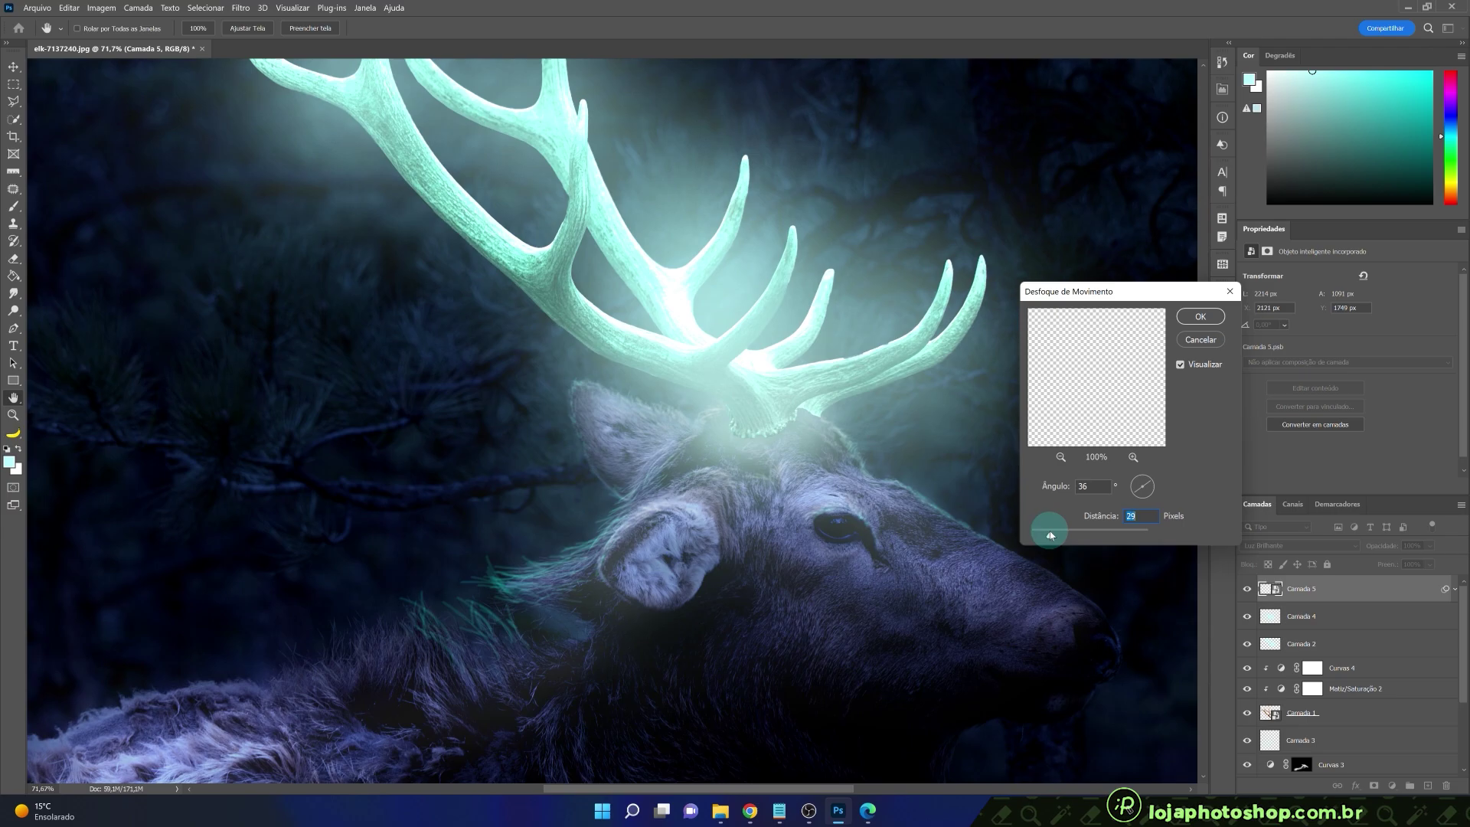
pyautogui.click(1195, 344)
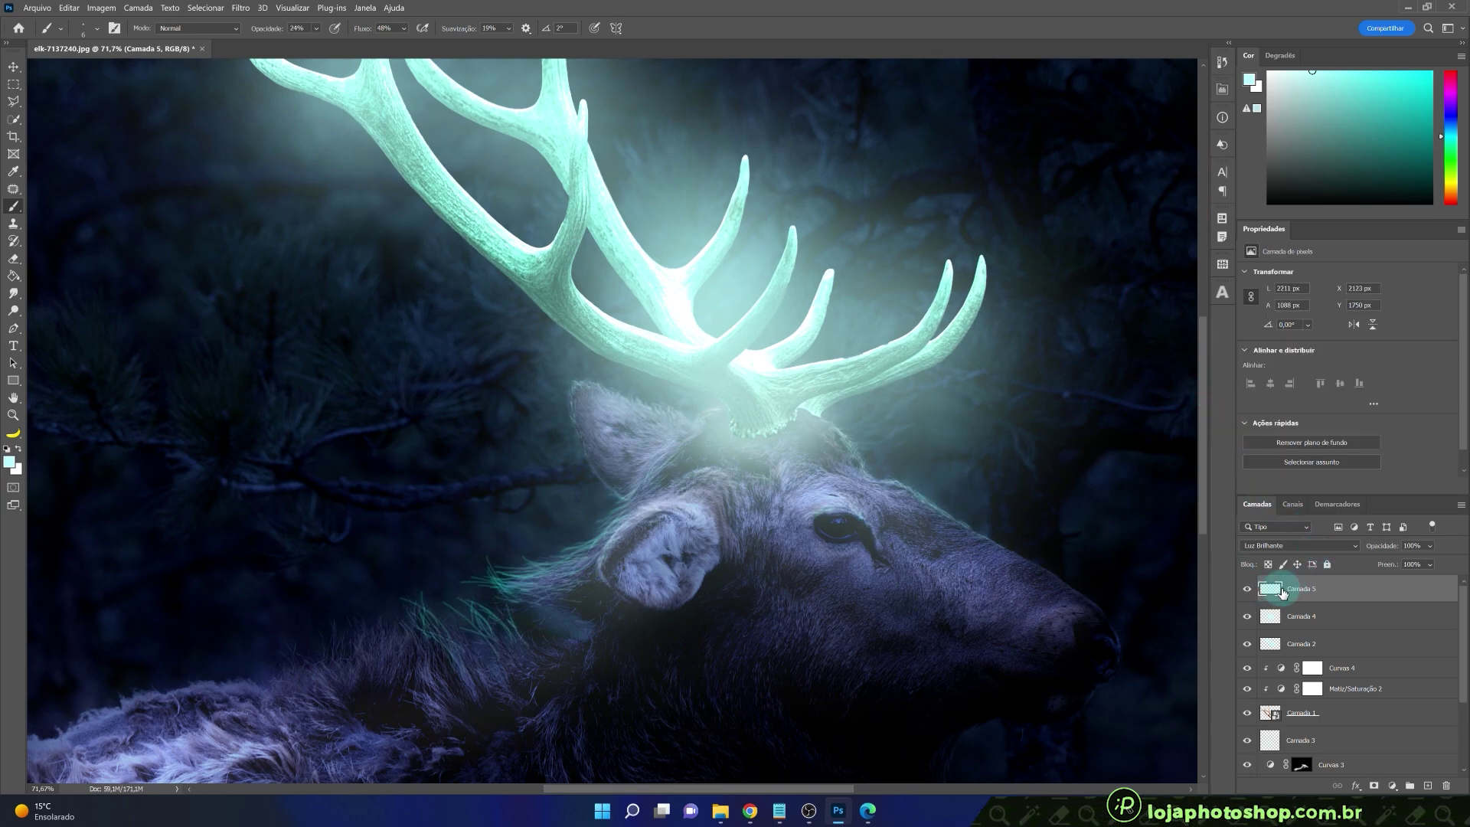
# - Outline the forehead and snout strands with the Polygonal Lasso, cut them to a new layer and check both layers' visibility
pyautogui.moveTo(13, 101); pyautogui.dragTo(67, 117)
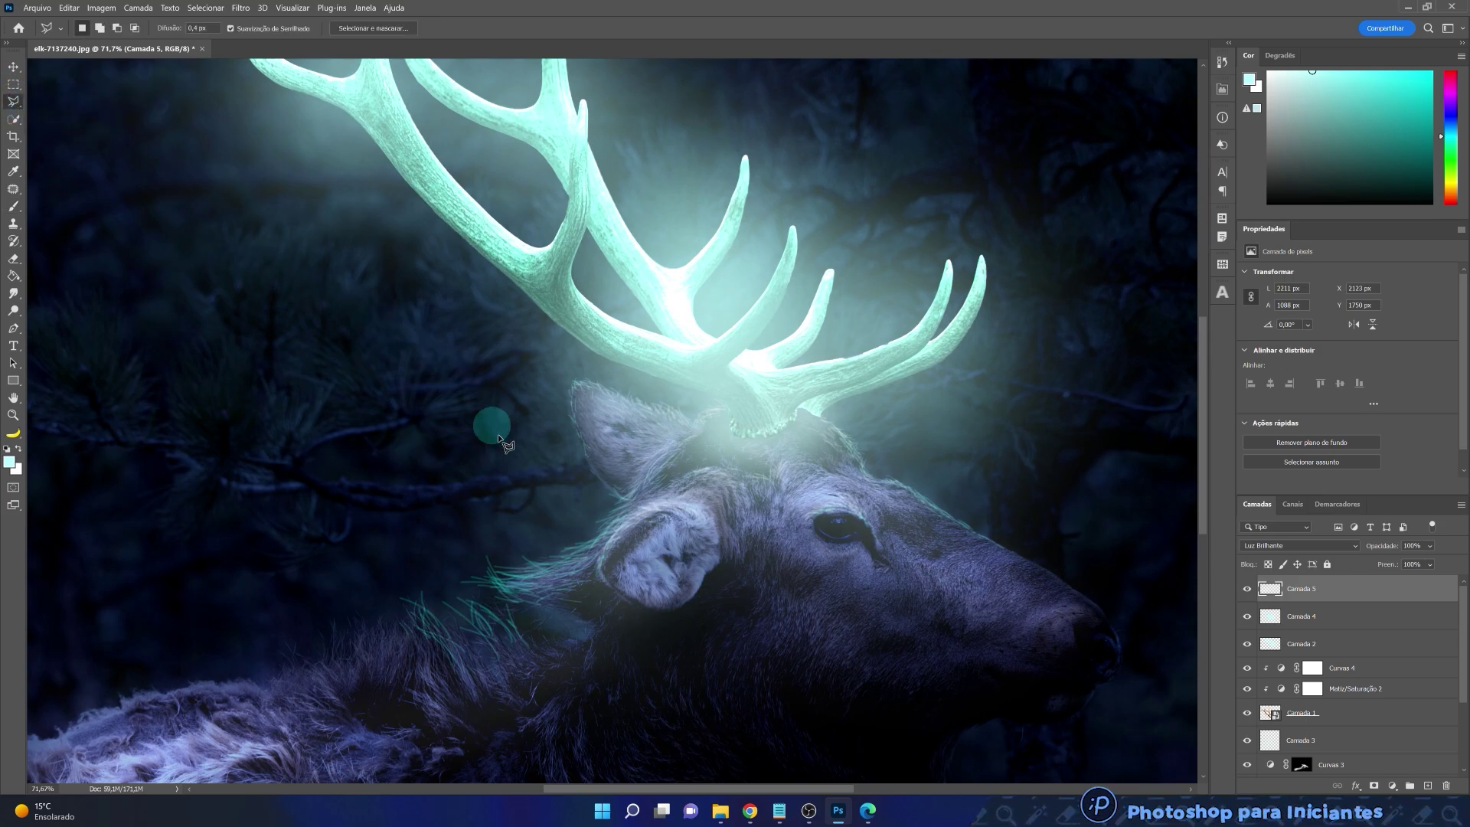
pyautogui.click(13, 105)
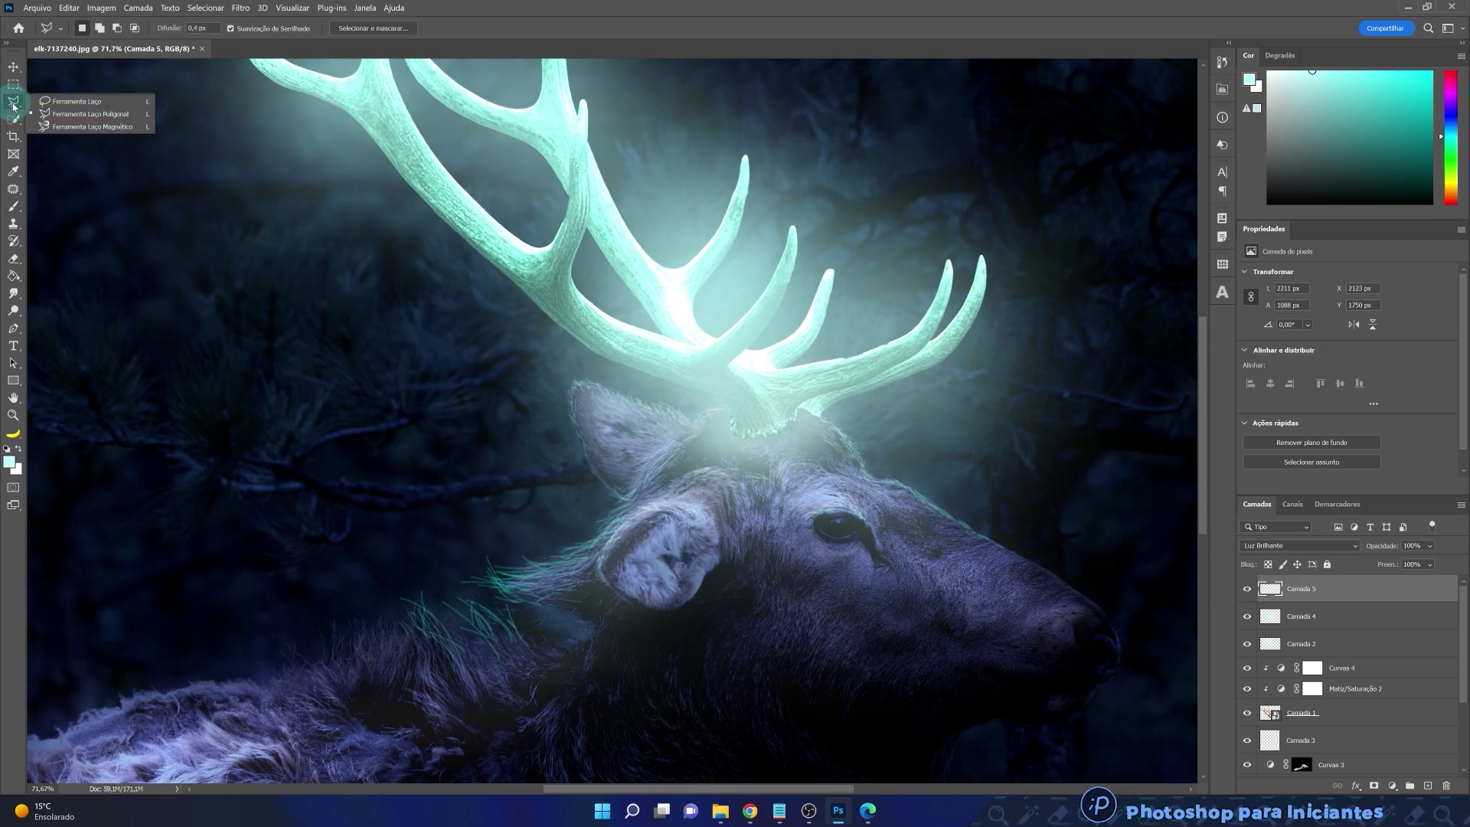
pyautogui.click(13, 105)
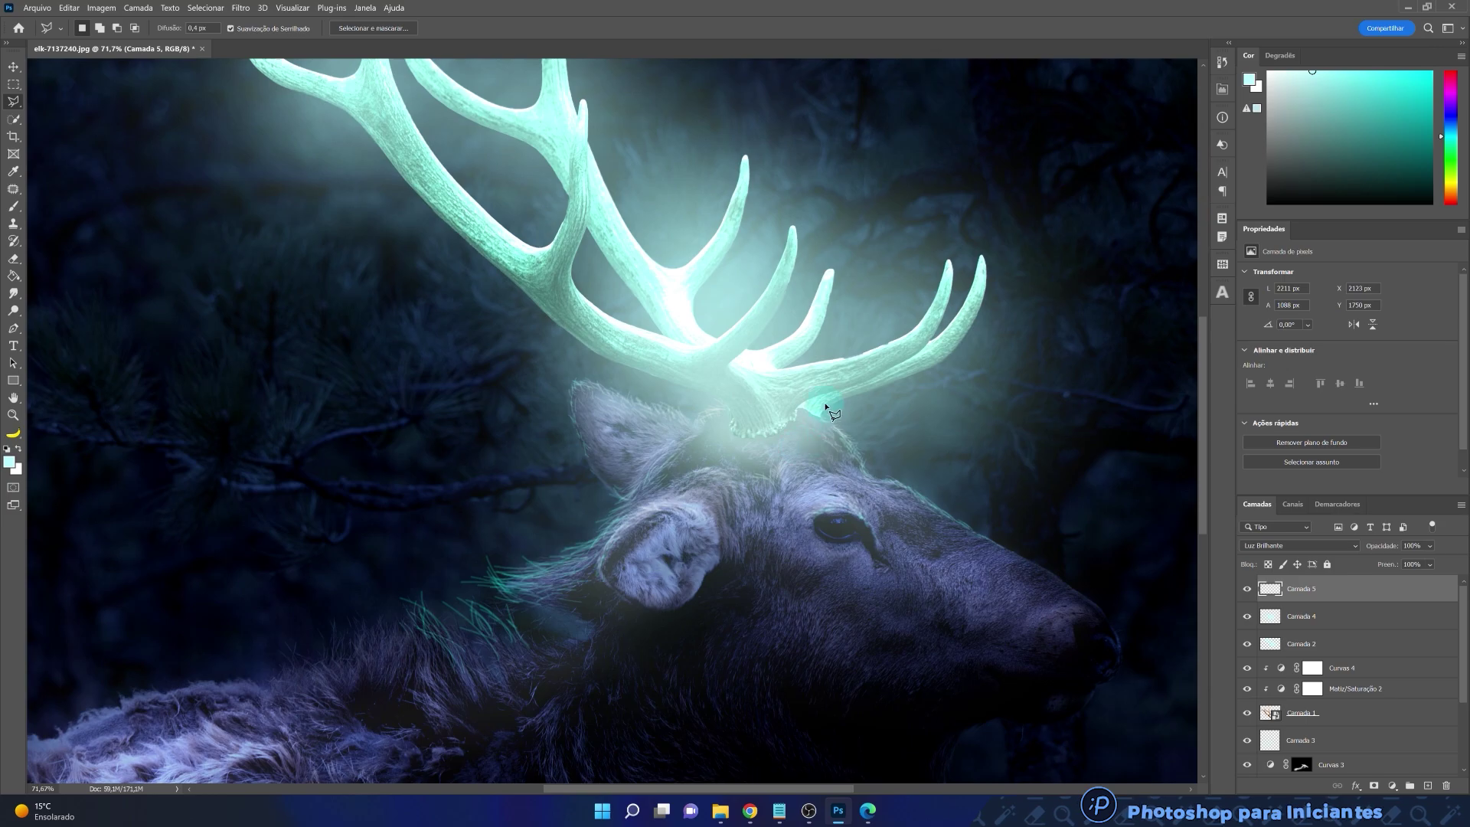
pyautogui.click(802, 401)
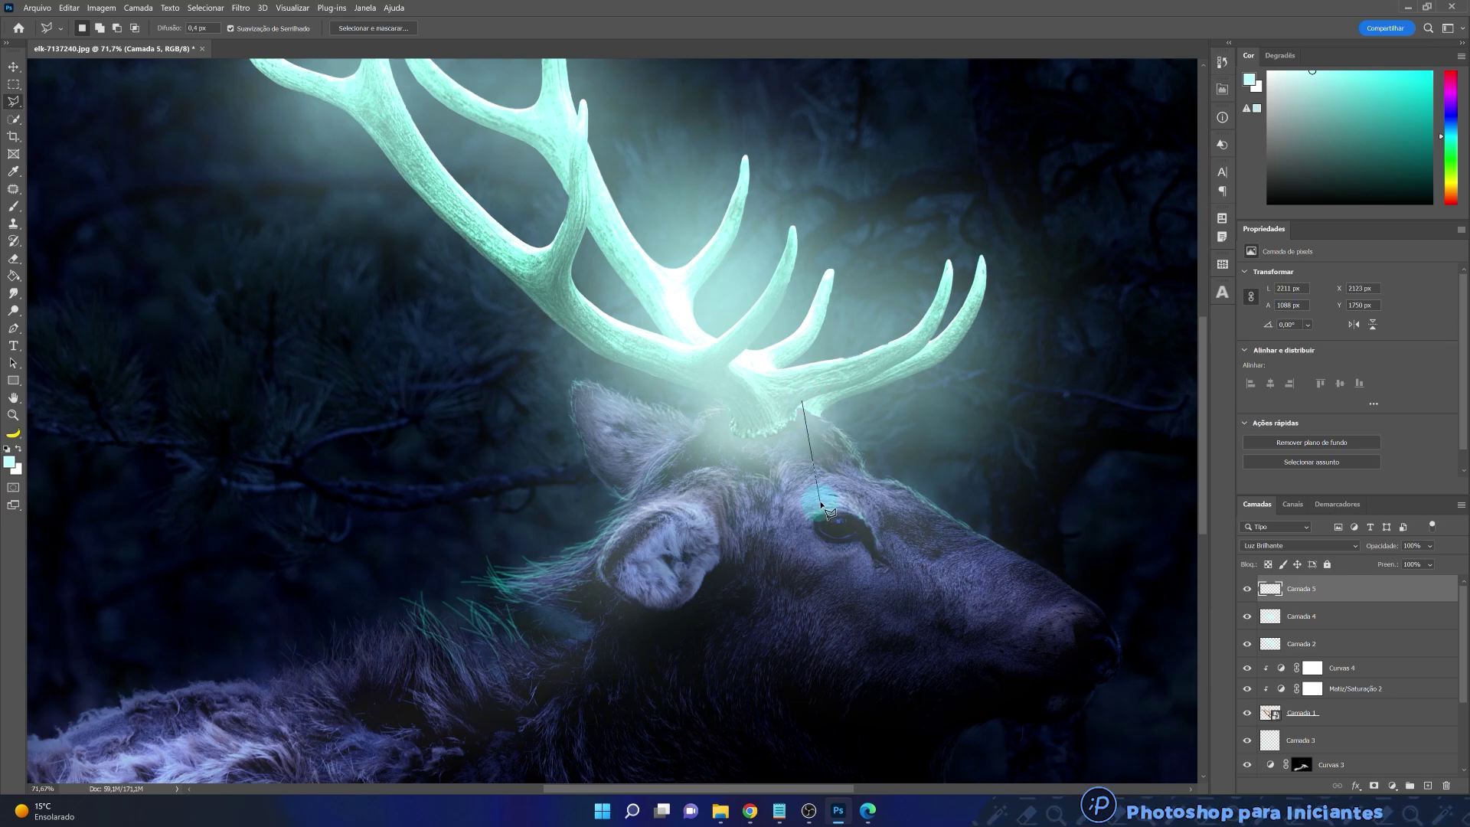
pyautogui.click(825, 476)
pyautogui.click(1018, 557)
pyautogui.click(1034, 513)
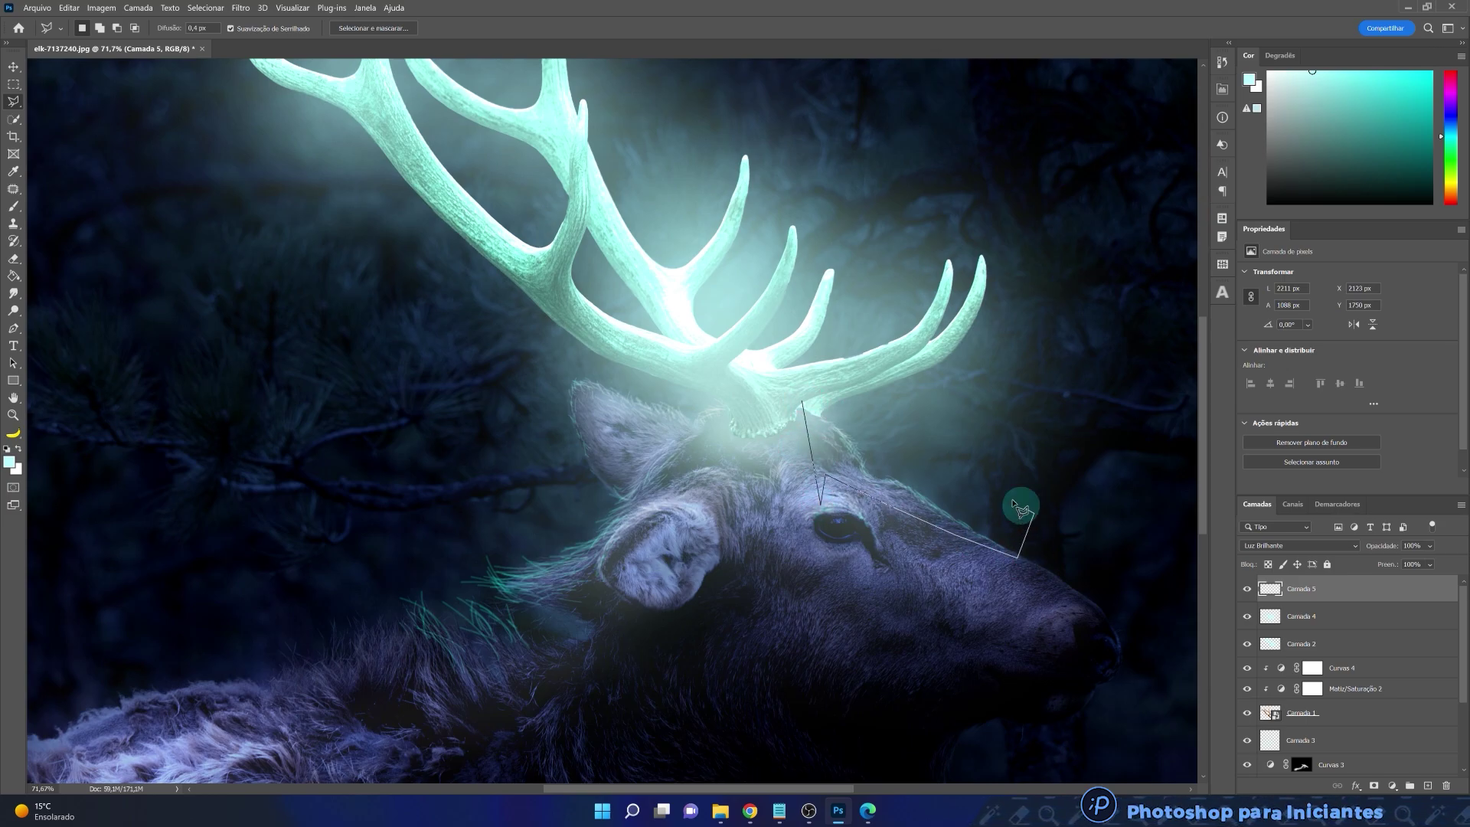
pyautogui.doubleClick(952, 446)
pyautogui.hotkey('ctrl', 'shift', 'j')
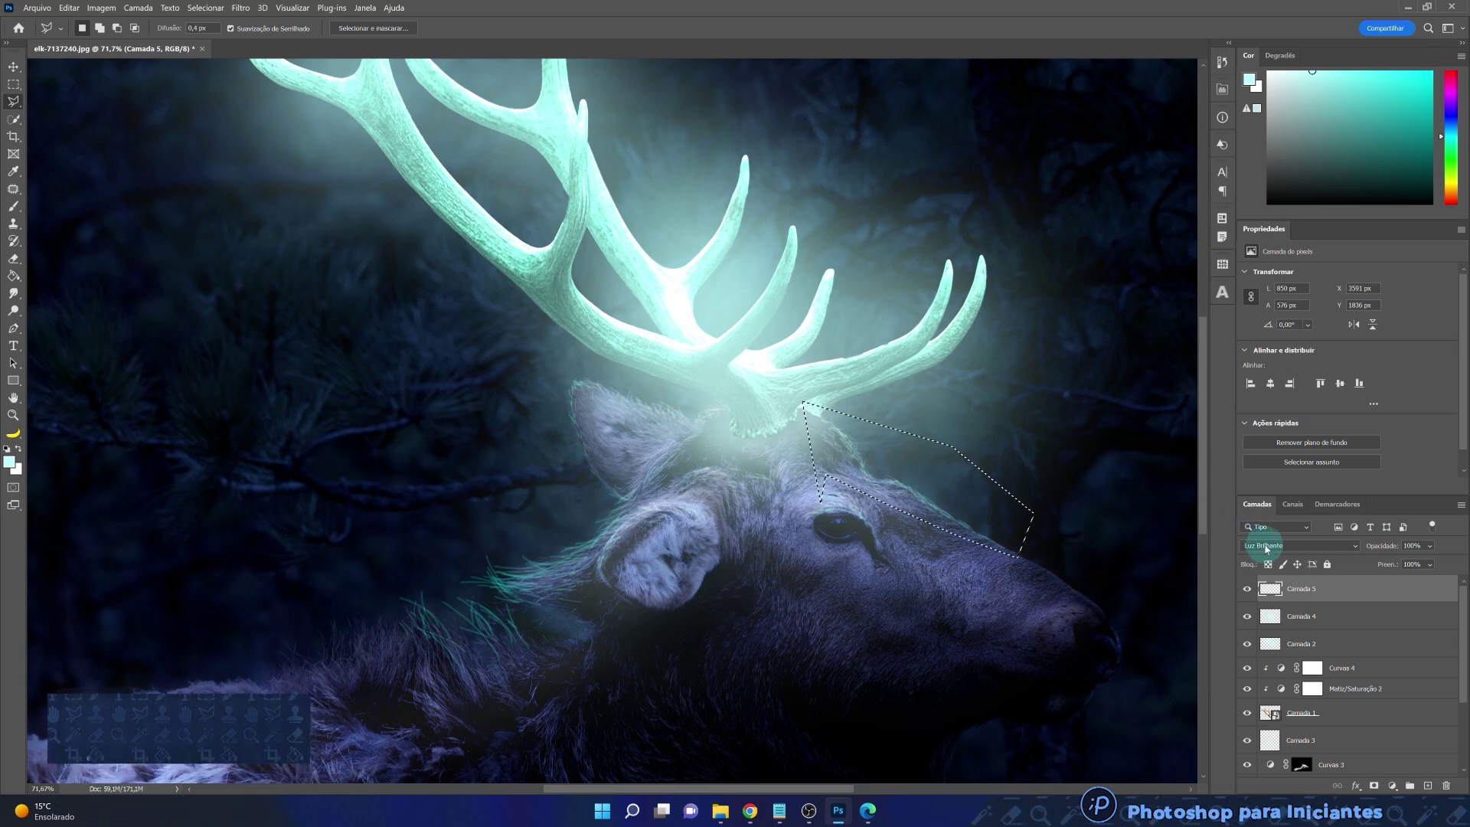
pyautogui.click(1250, 590)
pyautogui.click(1251, 590)
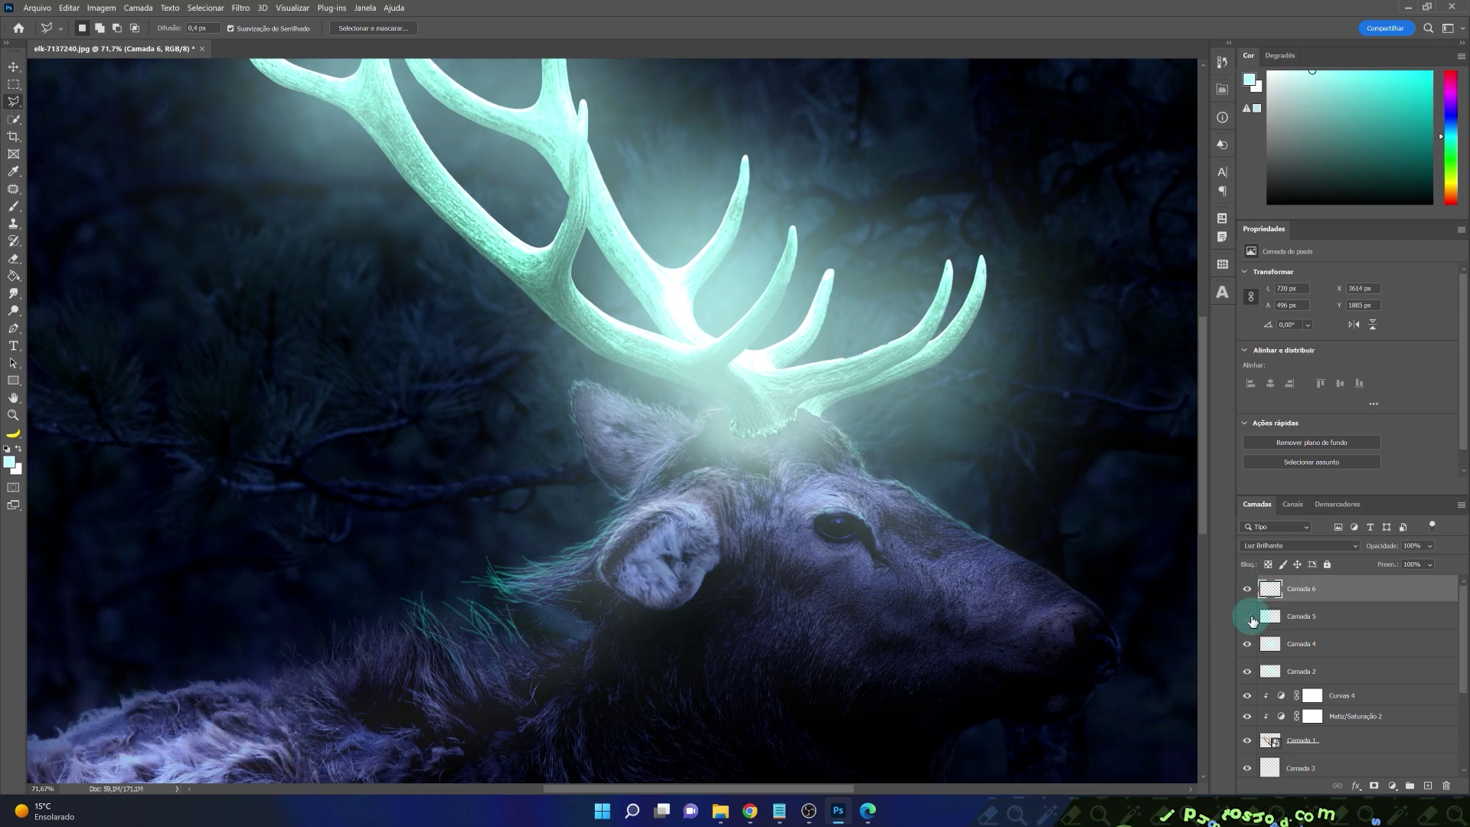
pyautogui.click(1251, 618)
pyautogui.click(1251, 617)
# - Outline the rear ear's strands on Camada 5 with the Polygonal Lasso, cut them to a new layer and check its visibility
pyautogui.click(1318, 614)
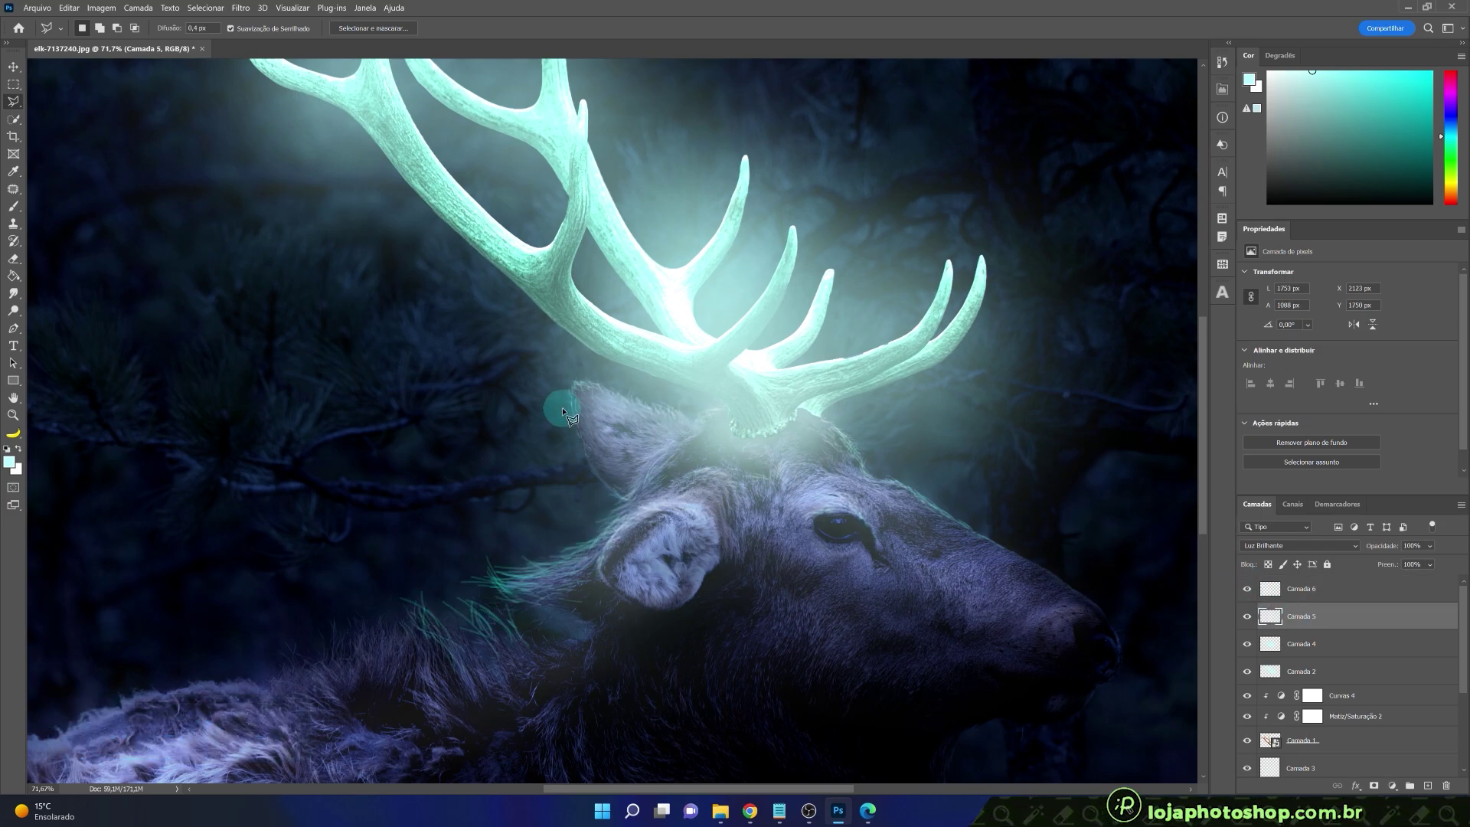
pyautogui.click(596, 475)
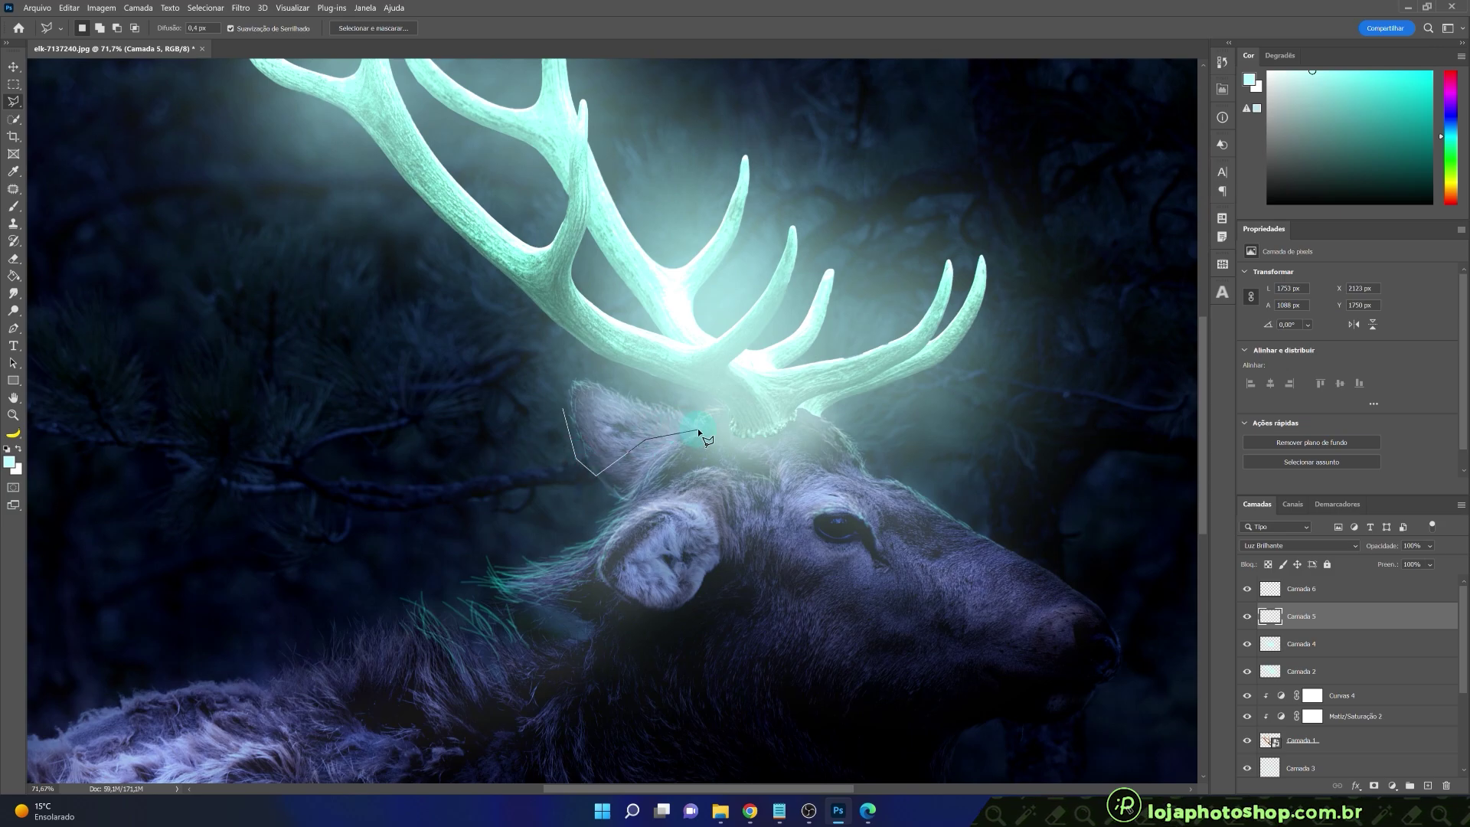
pyautogui.click(735, 372)
pyautogui.click(572, 346)
pyautogui.doubleClick(536, 366)
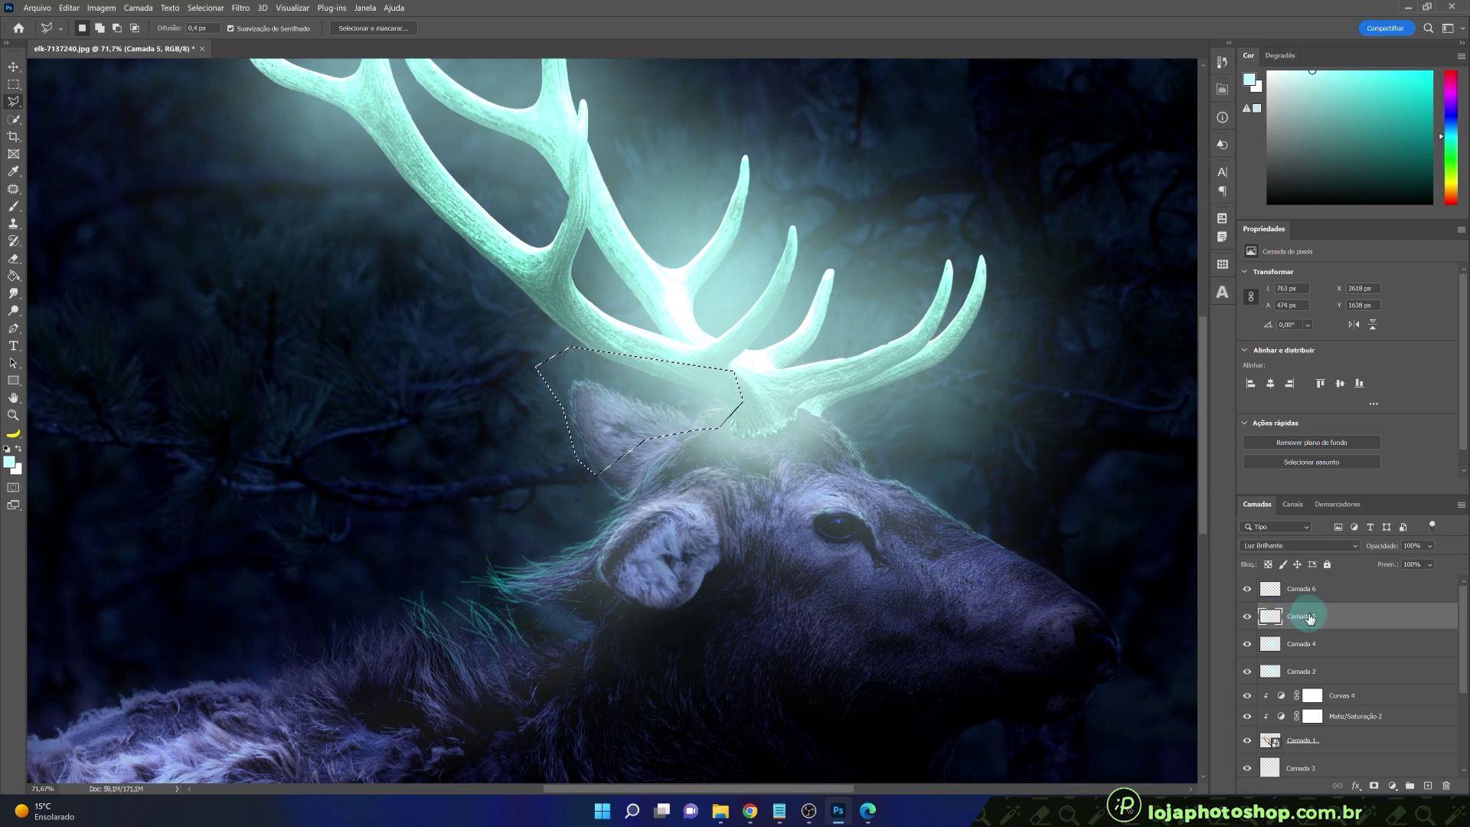
pyautogui.click(1248, 617)
pyautogui.click(1249, 618)
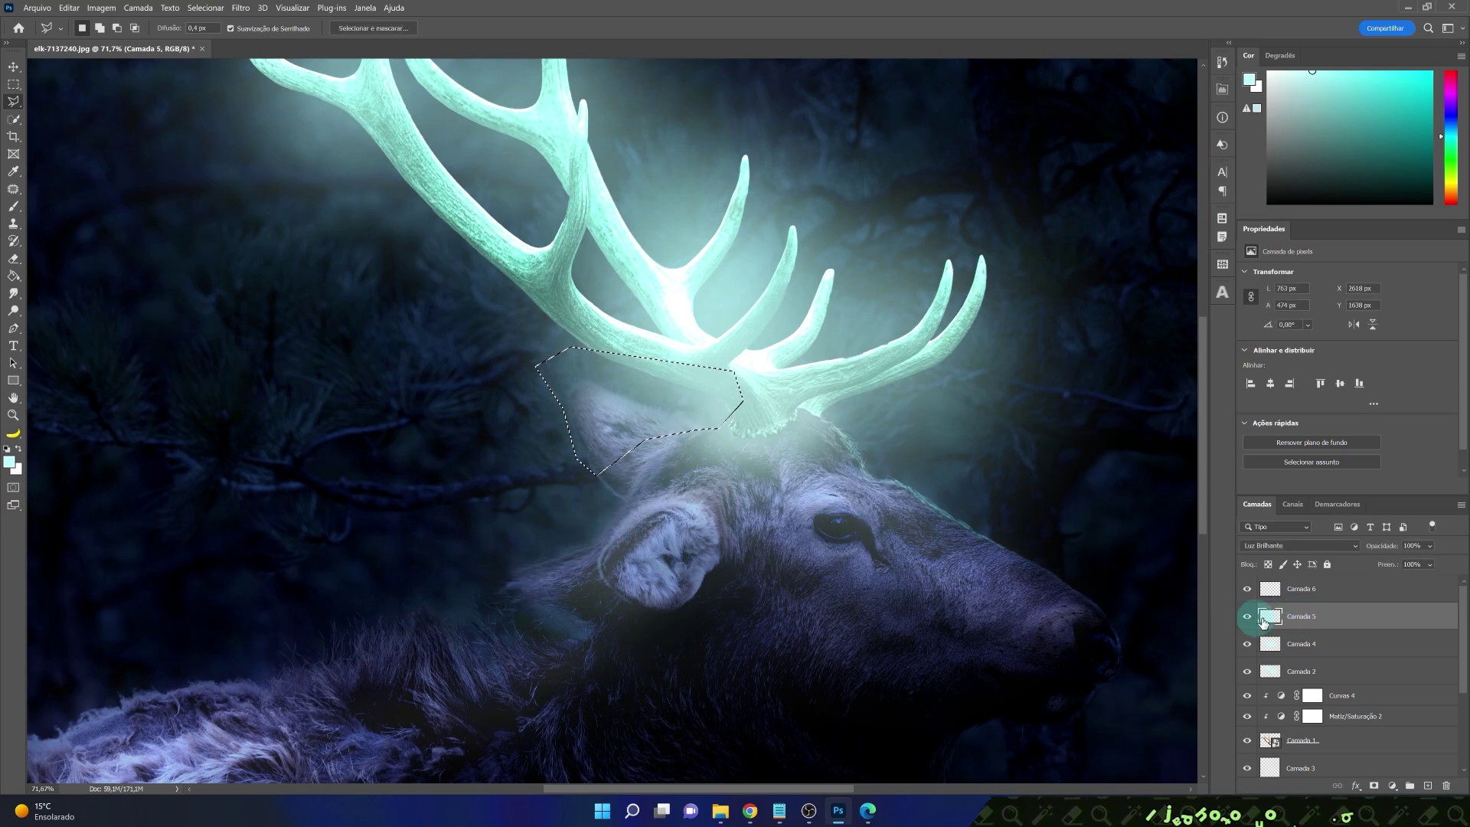
pyautogui.hotkey('ctrl', 'j')
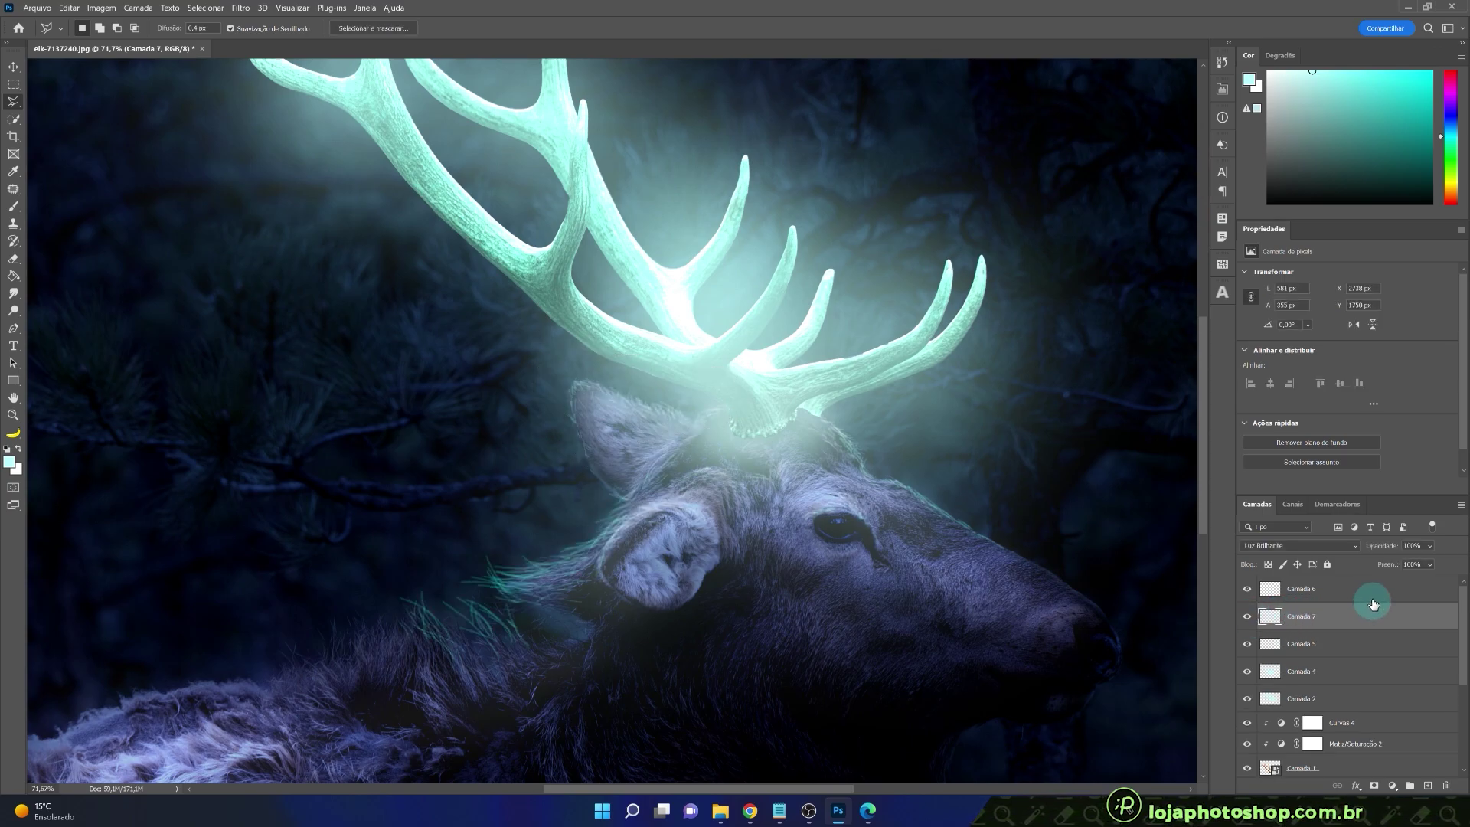
pyautogui.click(1248, 617)
pyautogui.click(1248, 618)
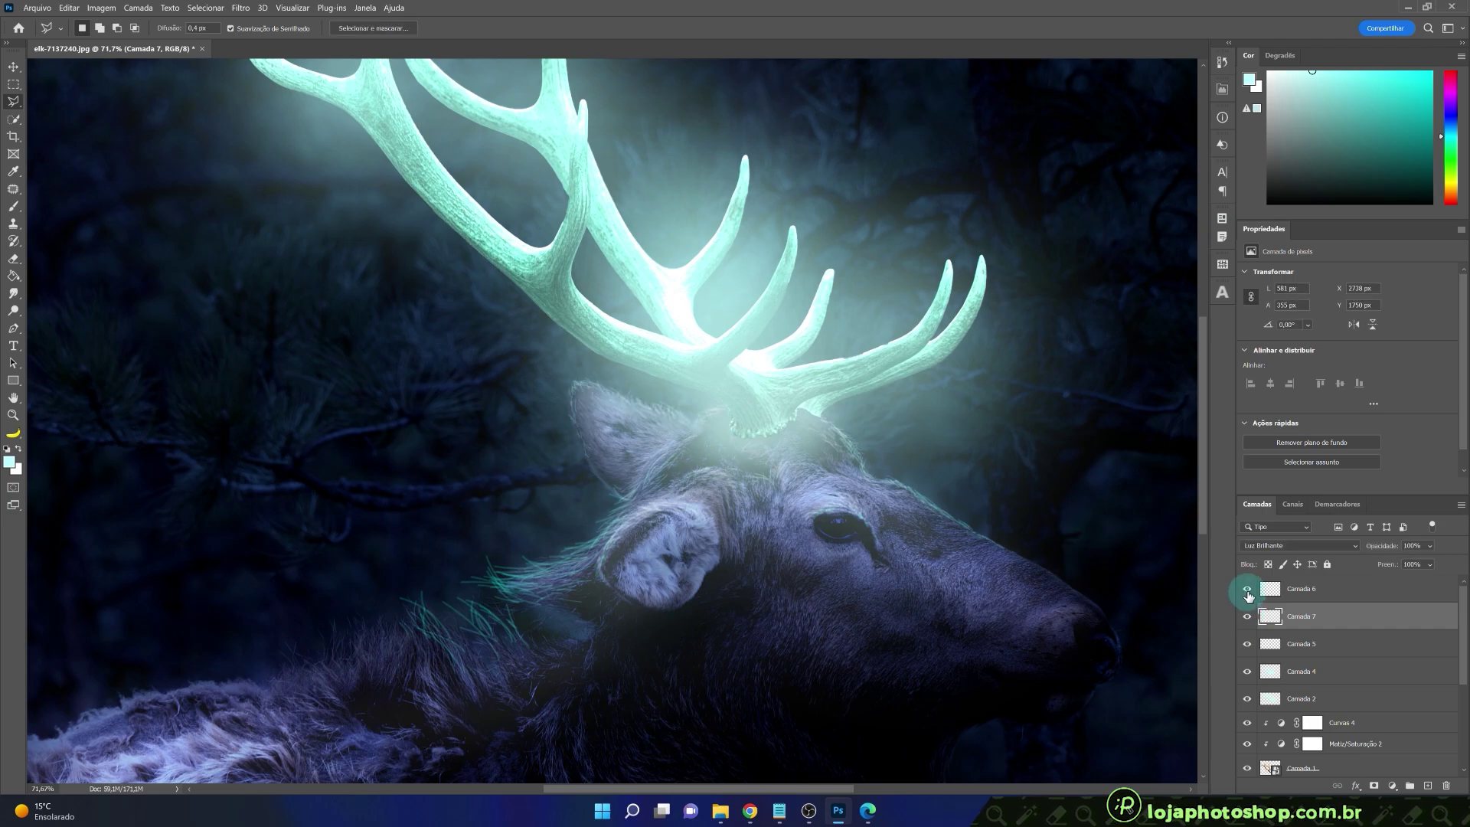
pyautogui.click(1248, 589)
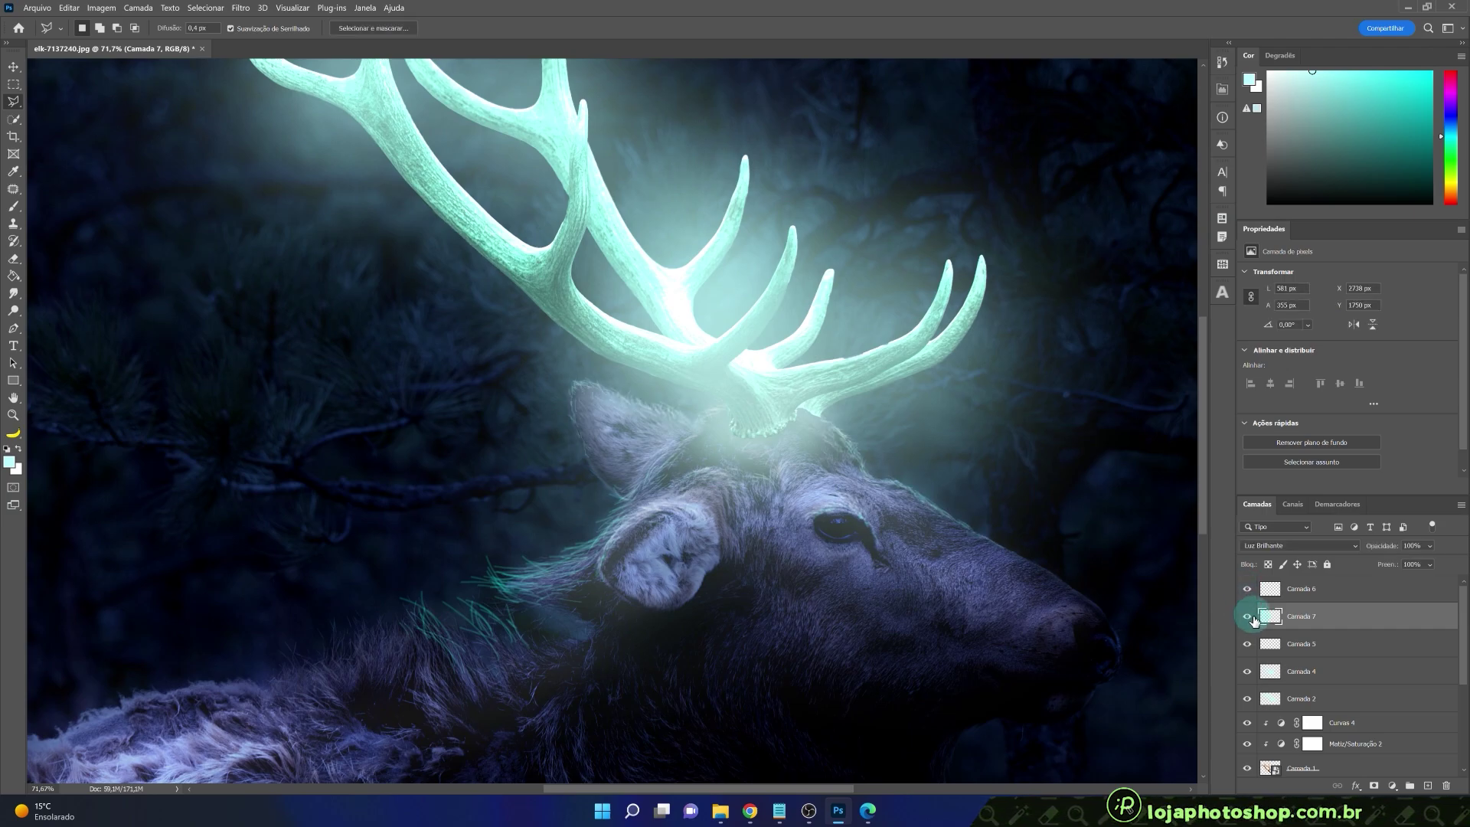
# - Outline the neck strands behind the front ear on Camada 5 with the Polygonal Lasso and cut them to a new layer
pyautogui.click(1302, 646)
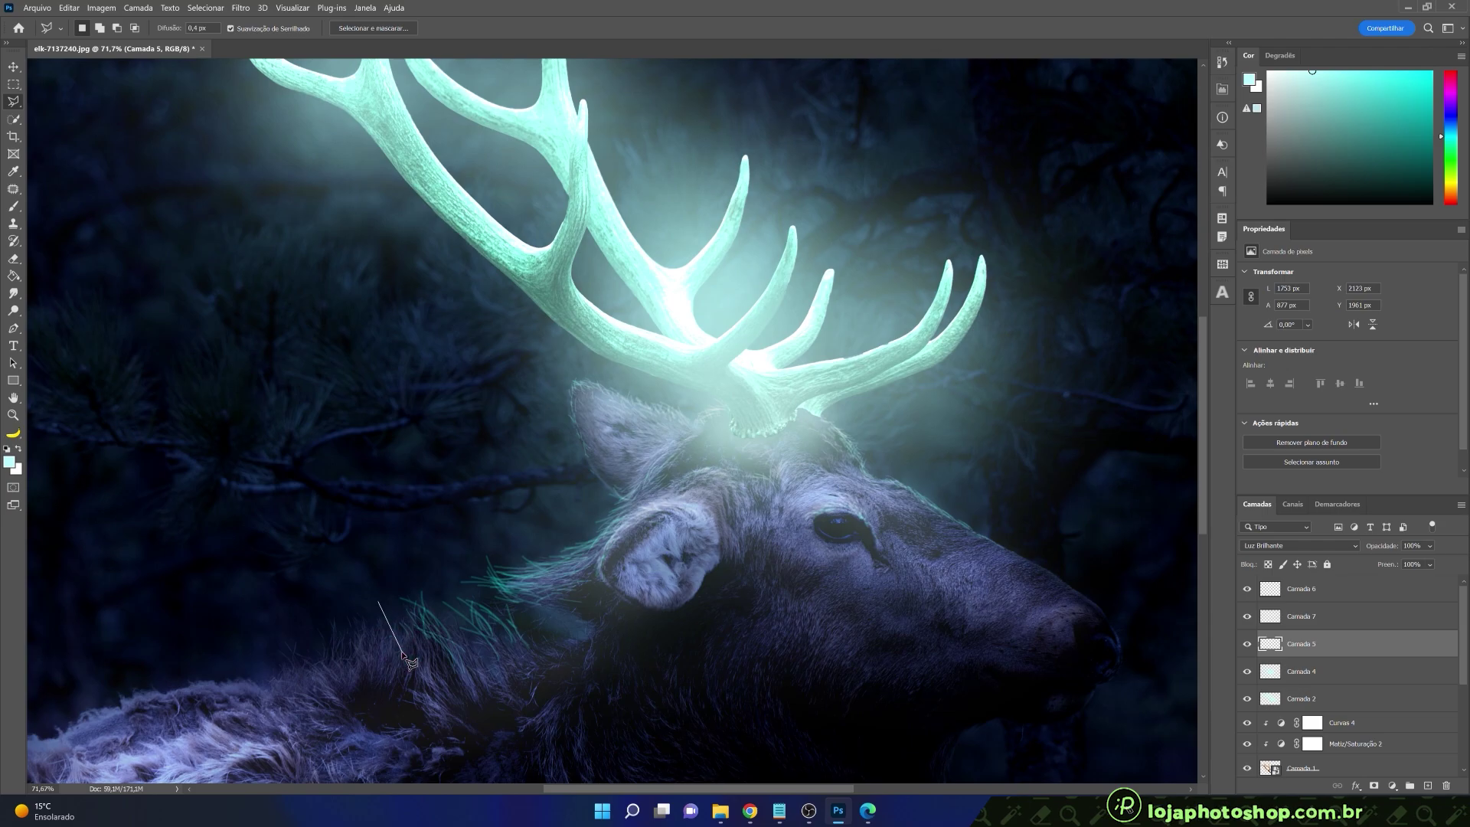
pyautogui.click(543, 695)
pyautogui.click(568, 653)
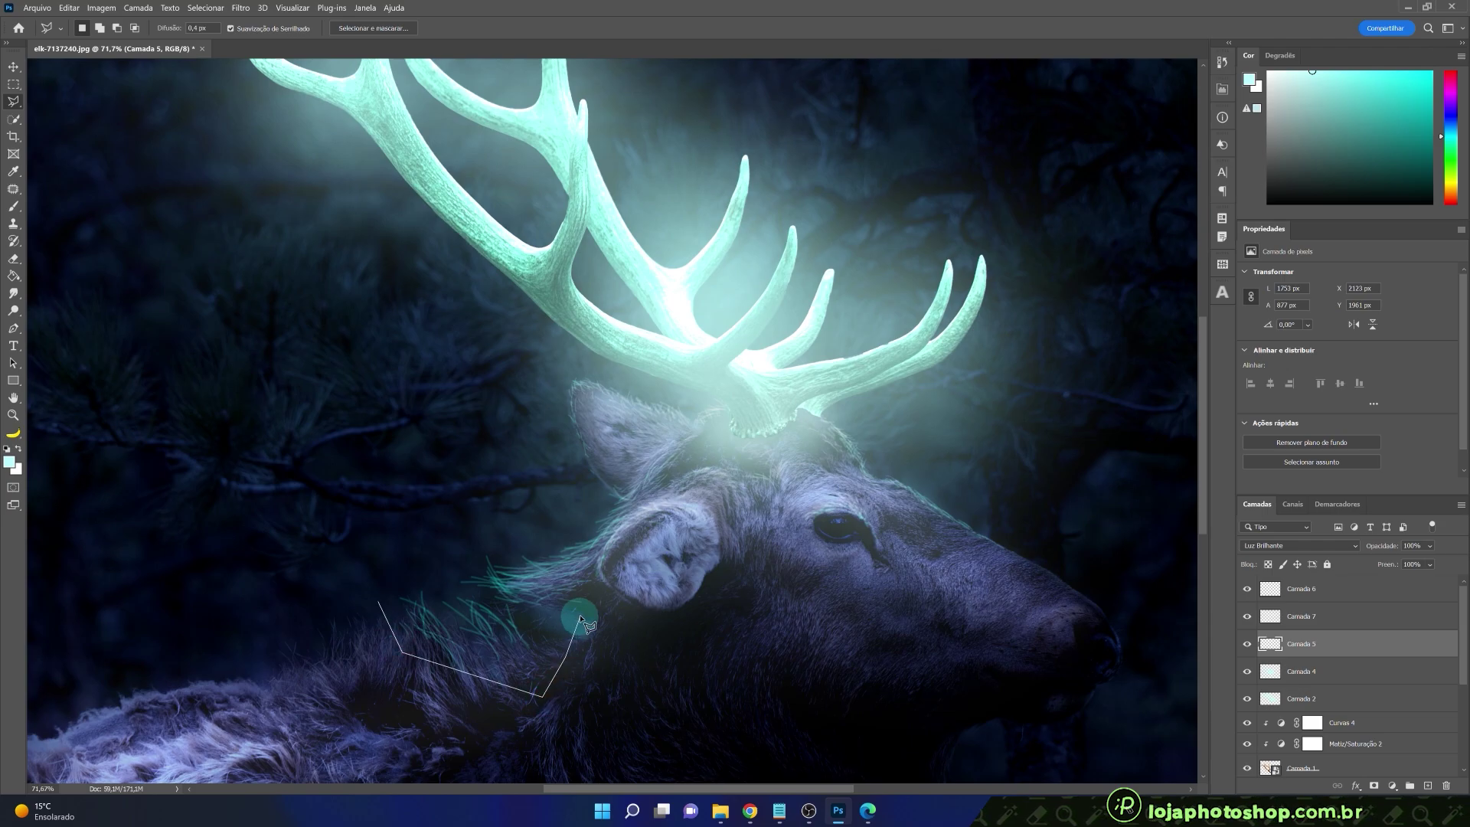
pyautogui.click(601, 561)
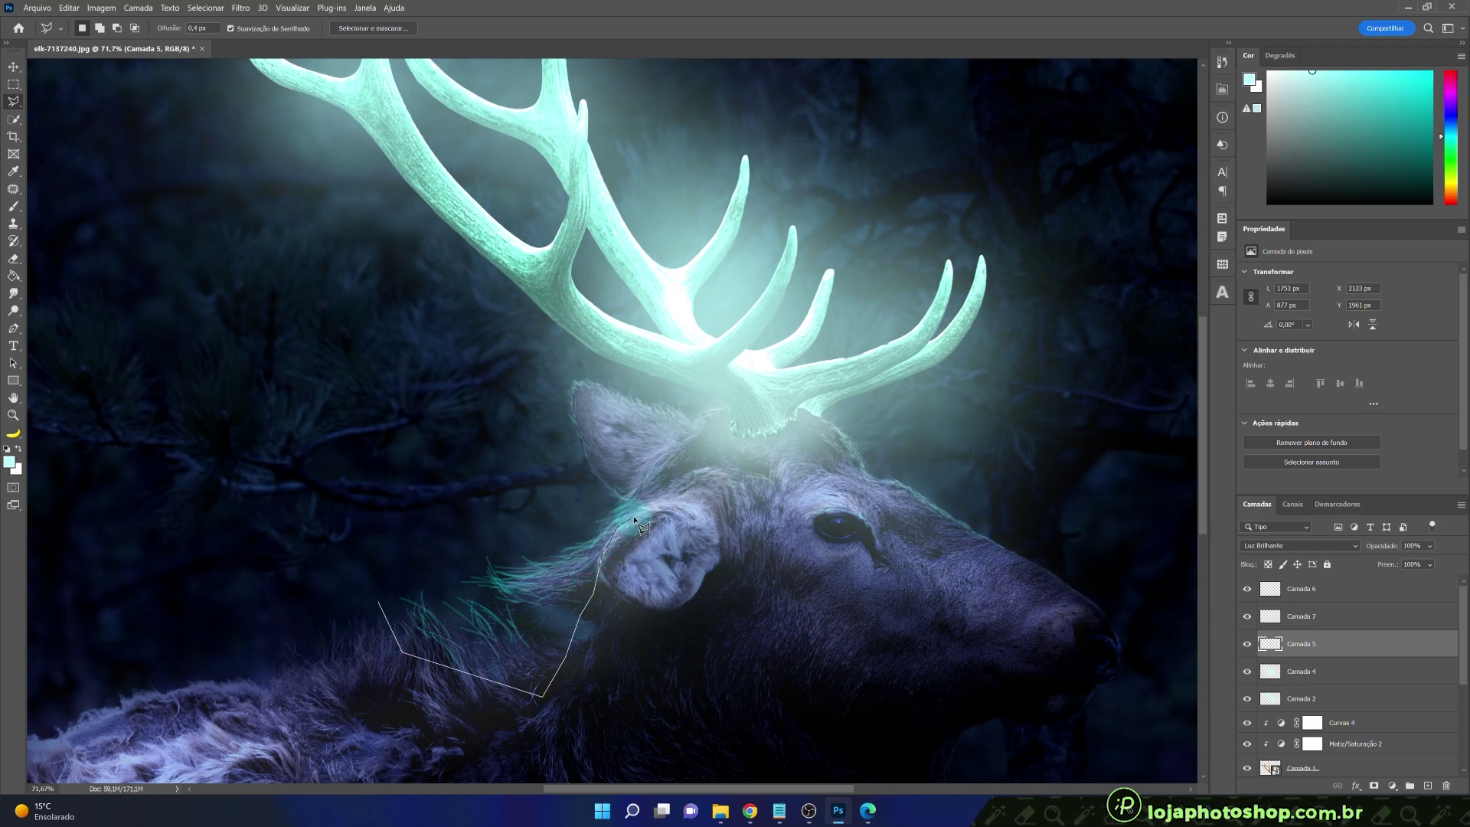
pyautogui.click(645, 500)
pyautogui.click(474, 528)
pyautogui.click(378, 602)
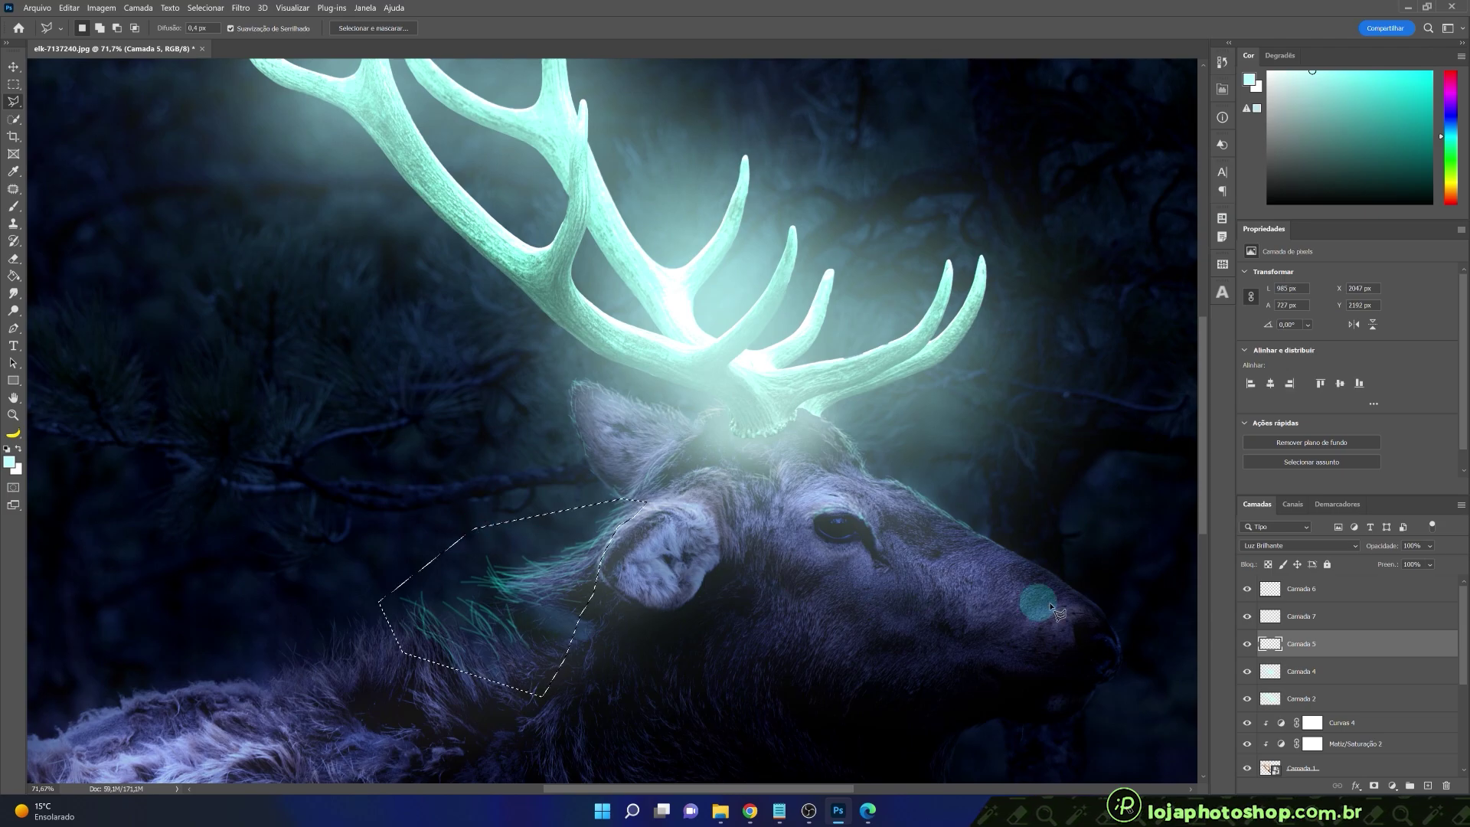
pyautogui.click(1247, 644)
pyautogui.click(1246, 644)
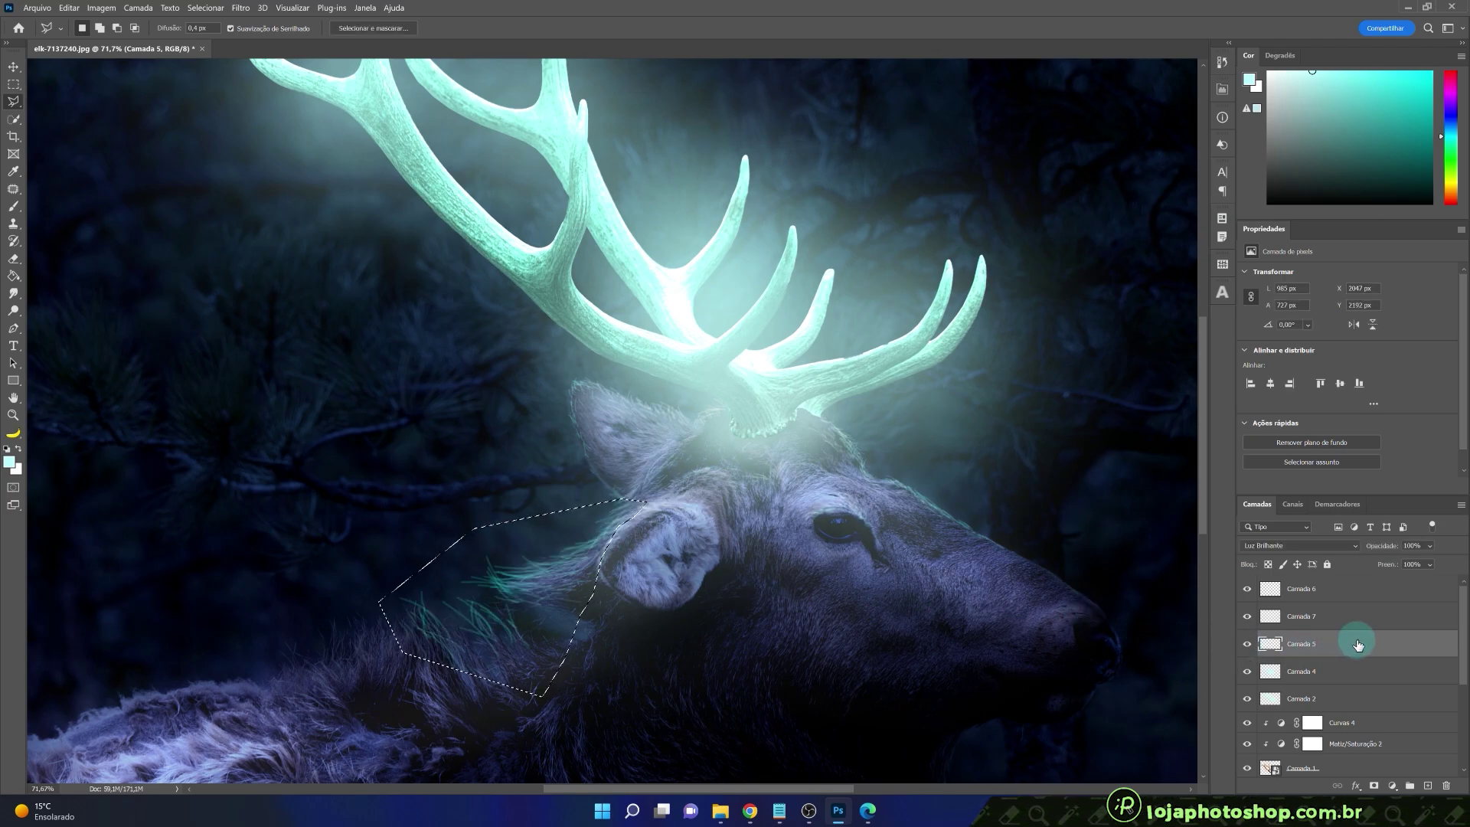
pyautogui.hotkey('ctrl', 'j')
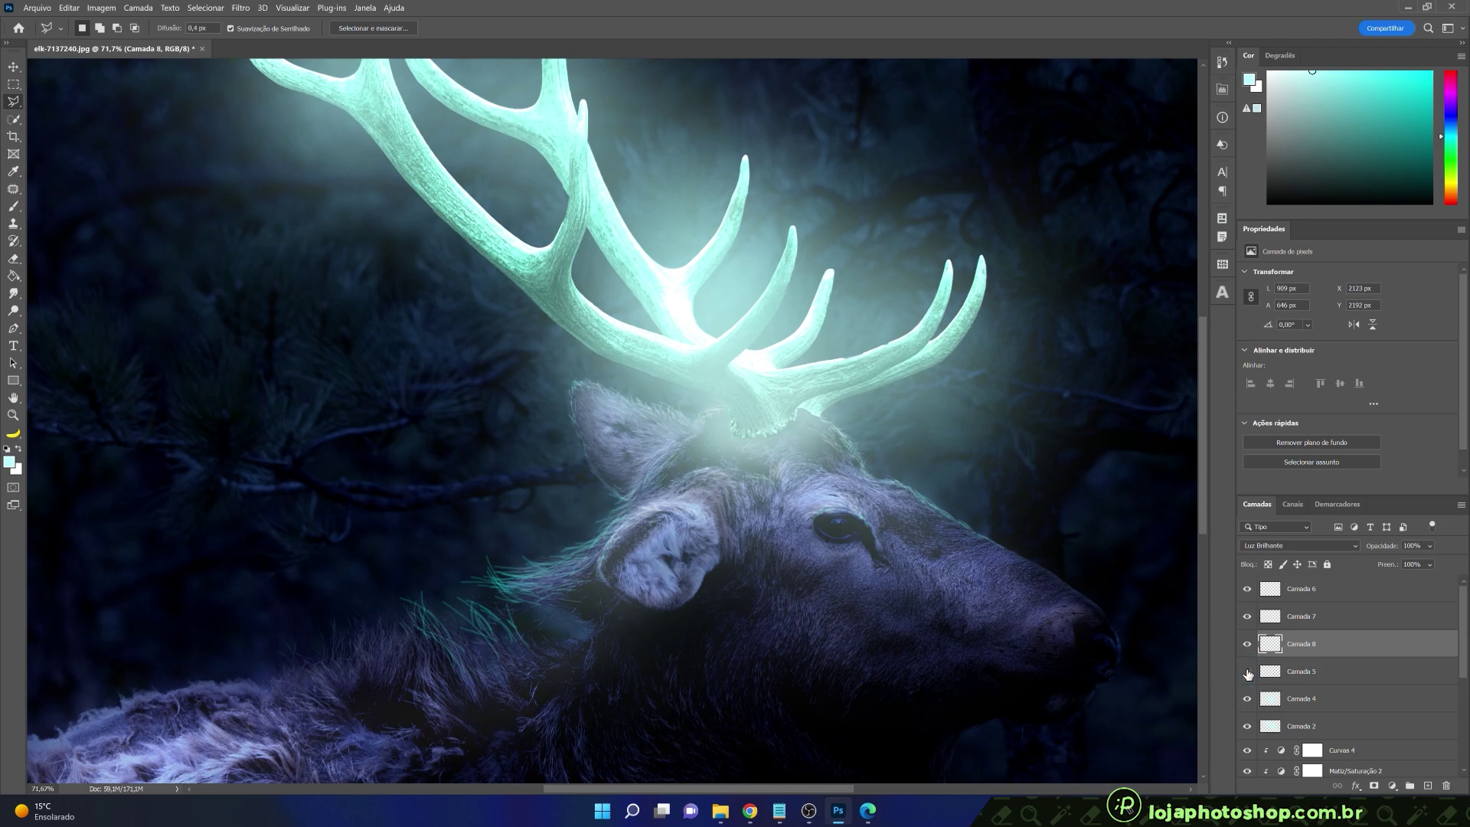
# - Check which strands each layer holds by hiding and showing Camada 5, Camada 8, Camada 7 and Camada 6
pyautogui.click(1247, 673)
pyautogui.click(1247, 672)
pyautogui.click(1247, 671)
pyautogui.click(1246, 669)
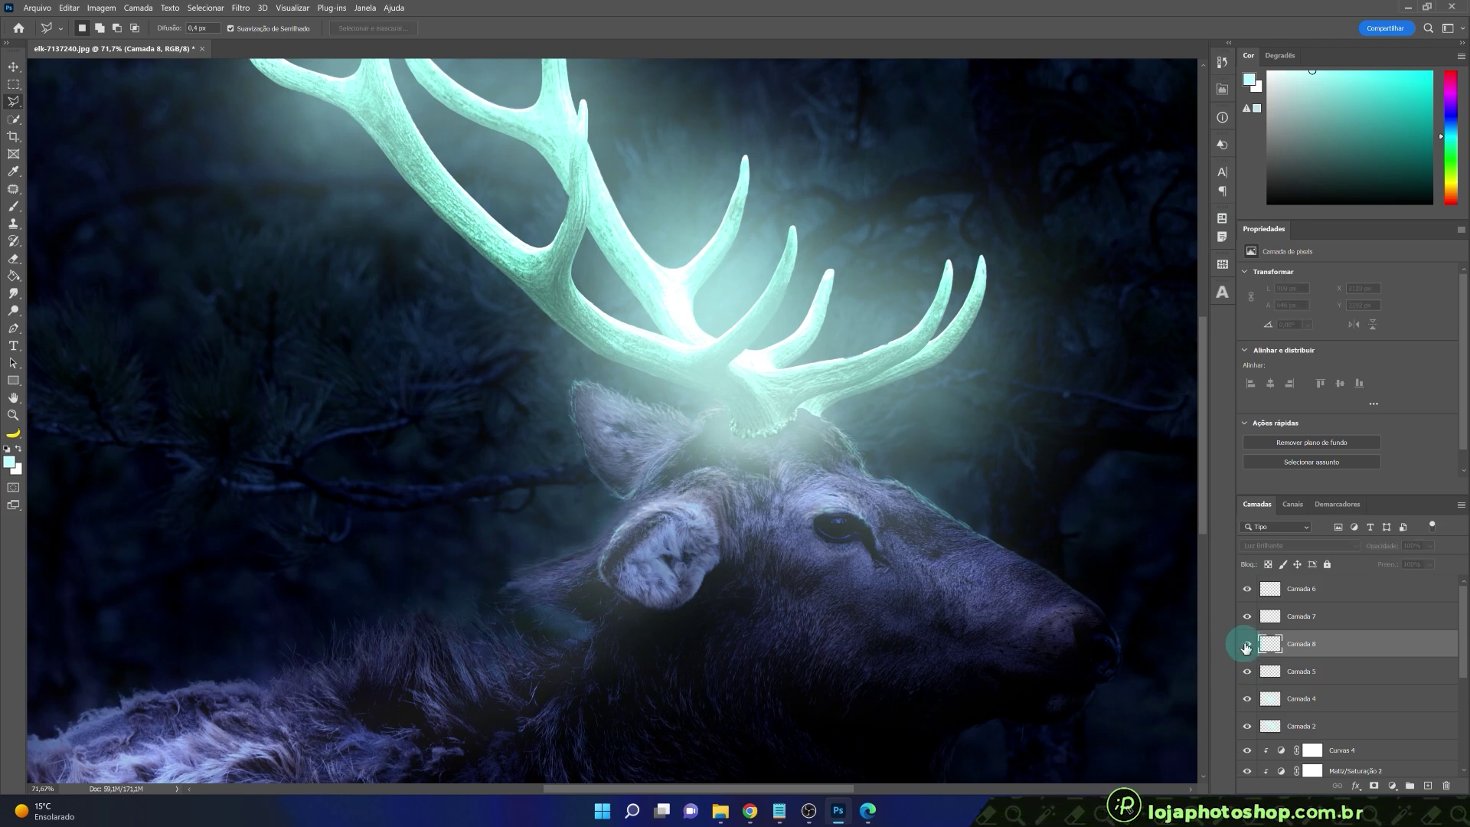
pyautogui.click(1246, 645)
pyautogui.click(1247, 620)
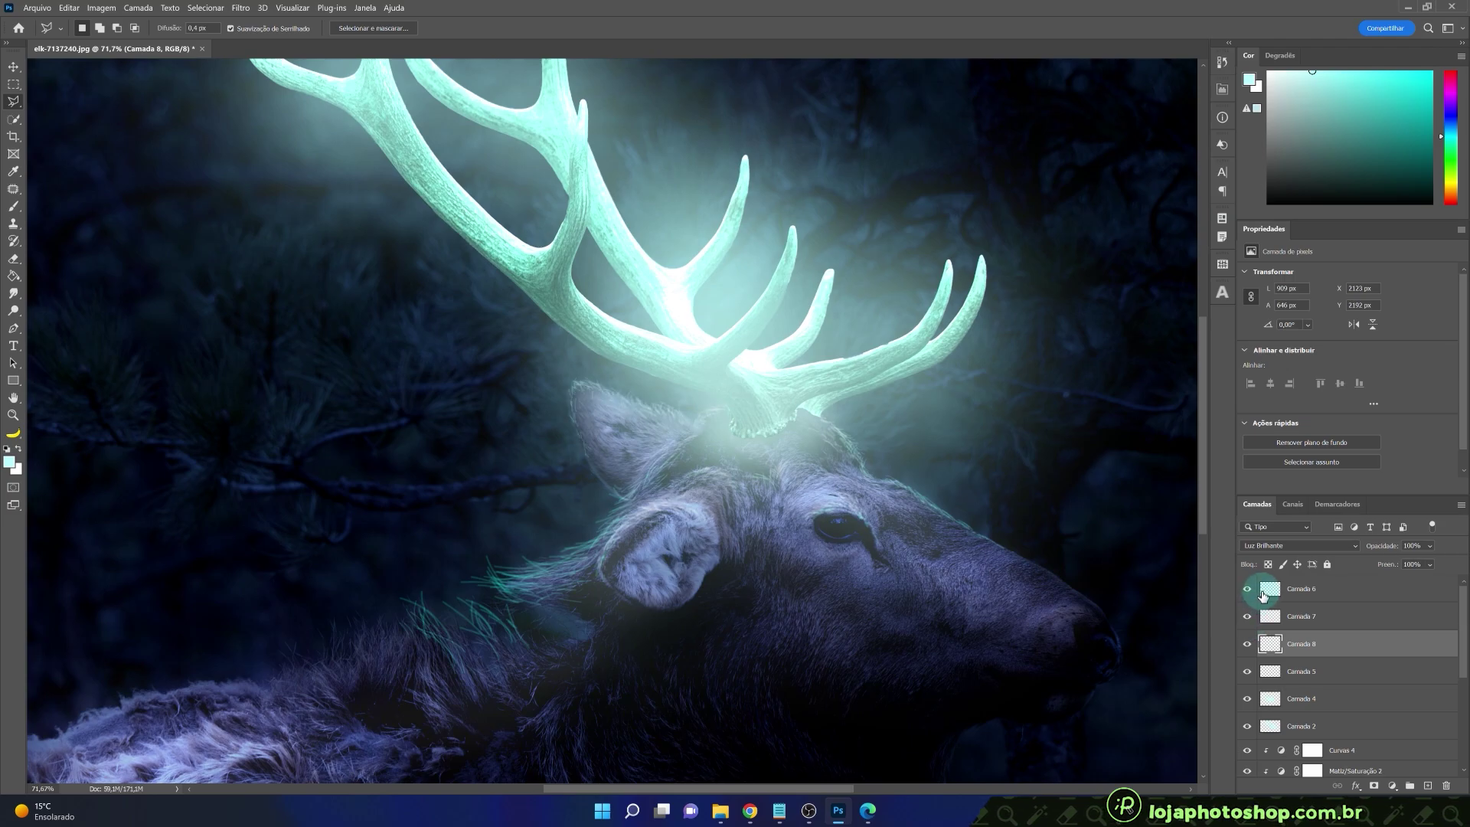
pyautogui.click(1248, 590)
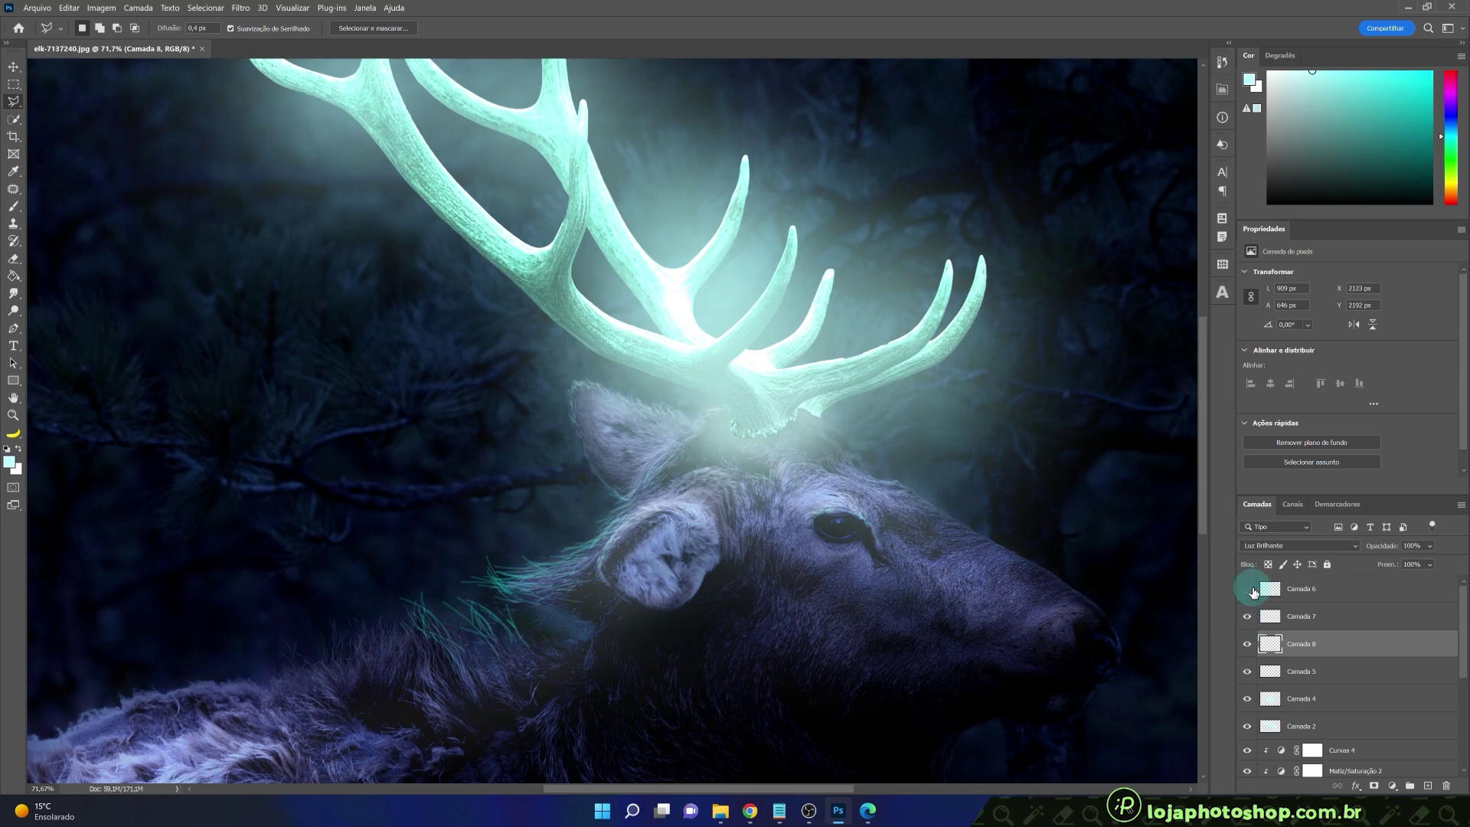
# - Convert the strand layers Camada 6, Camada 7, Camada 8 and Camada 5 into separate smart objects
pyautogui.click(1341, 594)
pyautogui.rightClick(1341, 594)
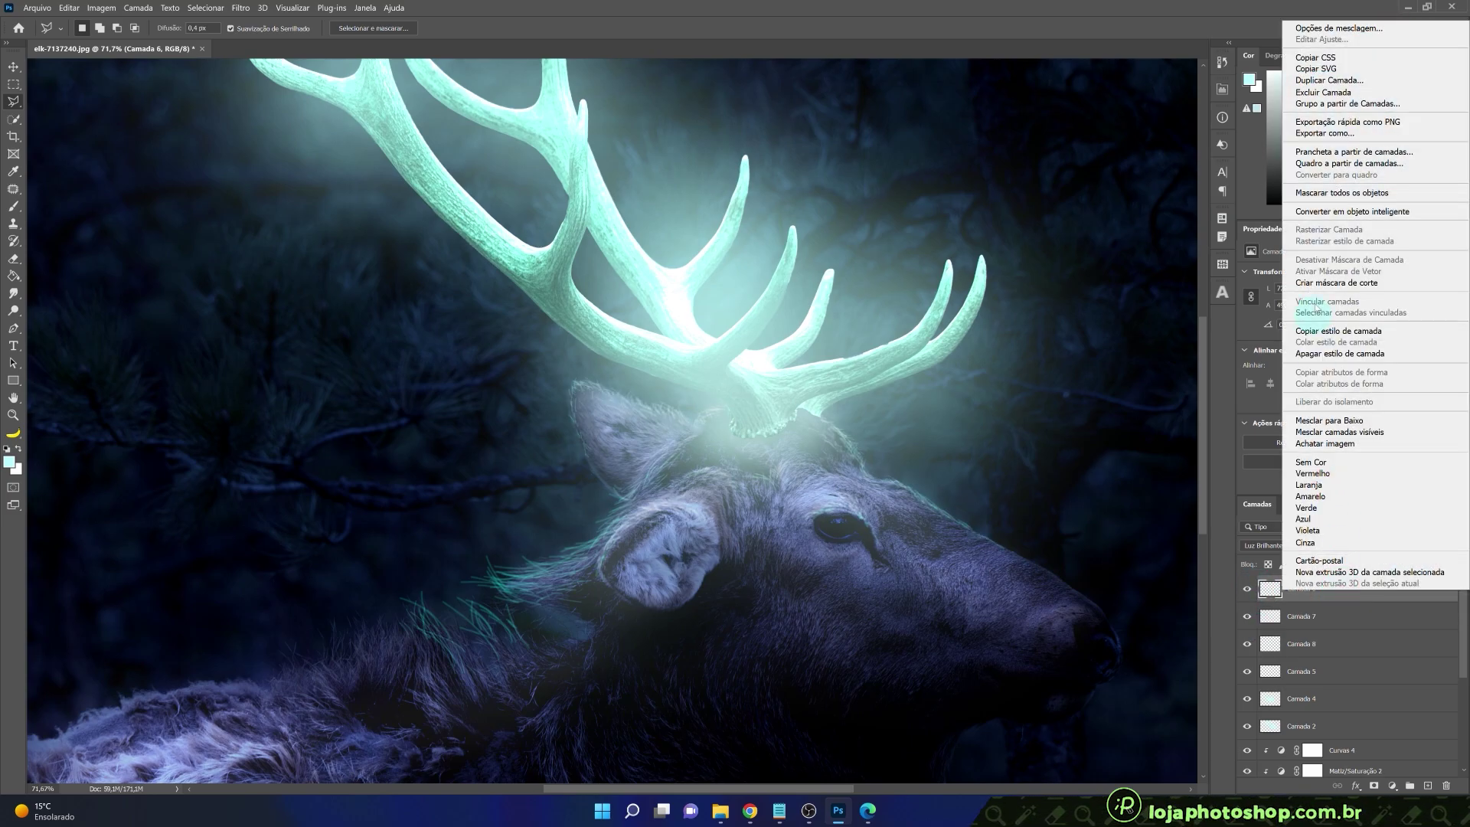
pyautogui.click(1363, 211)
pyautogui.rightClick(1378, 617)
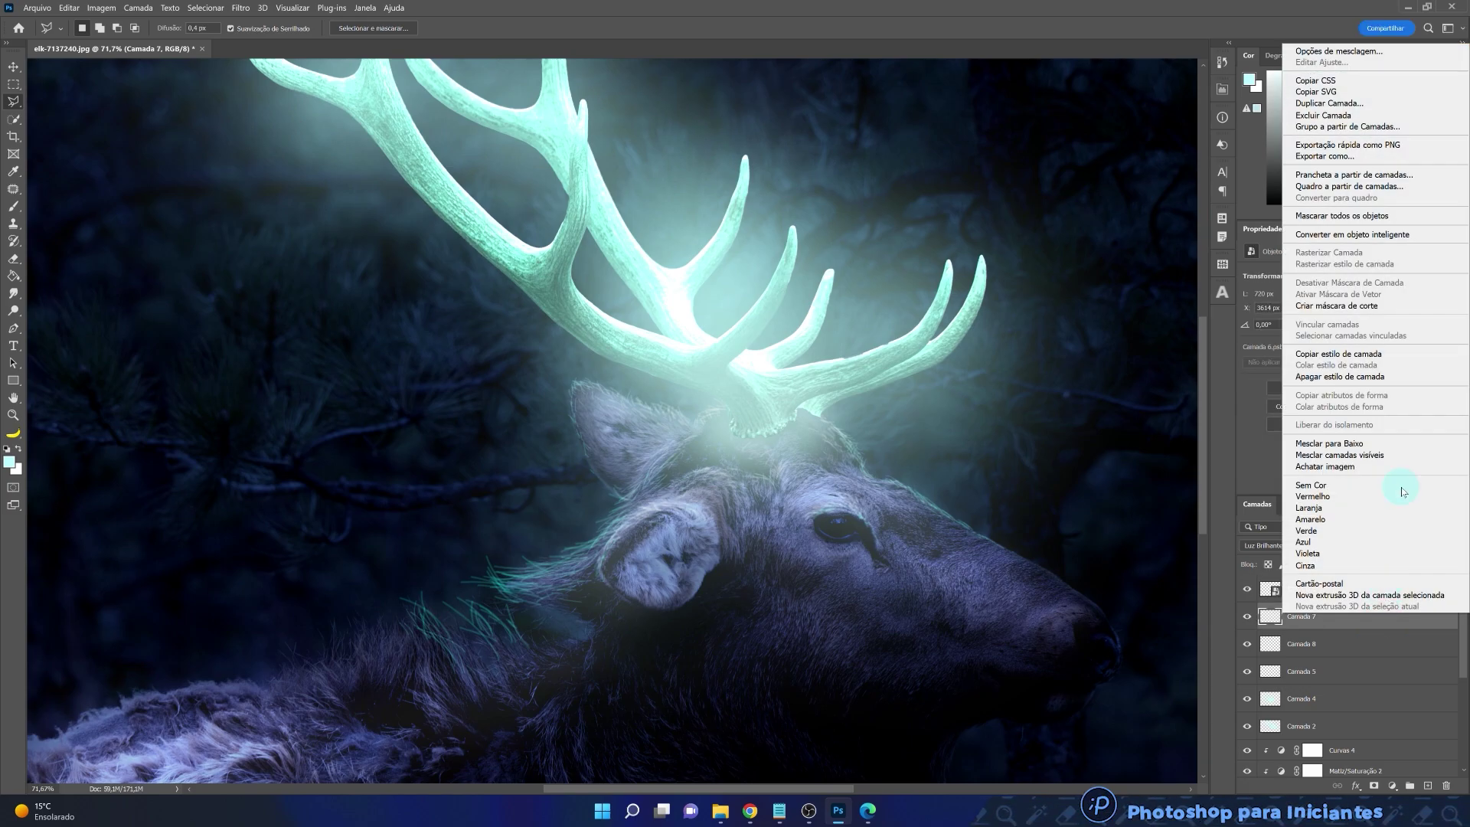
pyautogui.click(1370, 234)
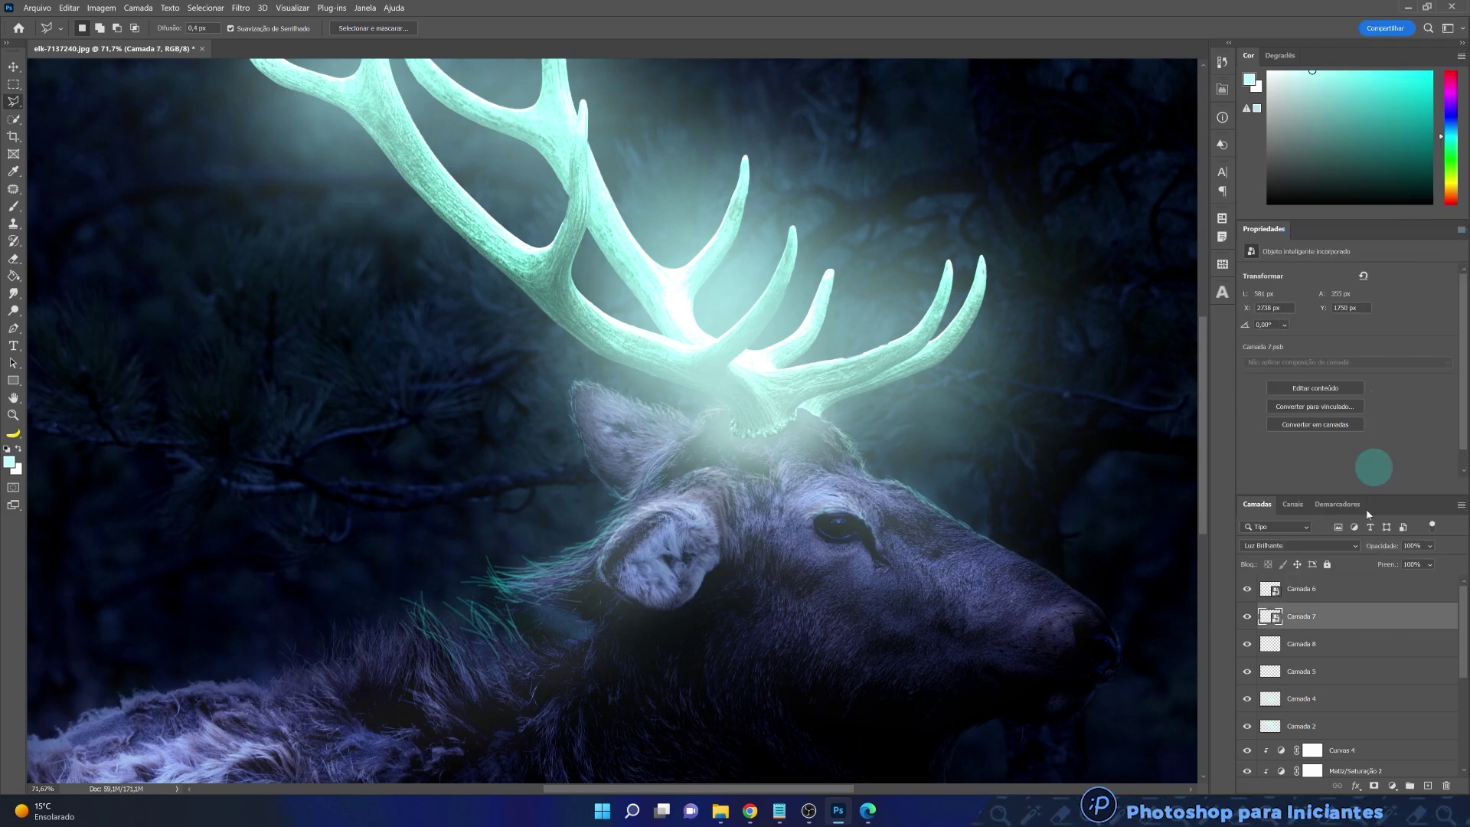
pyautogui.rightClick(1351, 647)
pyautogui.click(1418, 280)
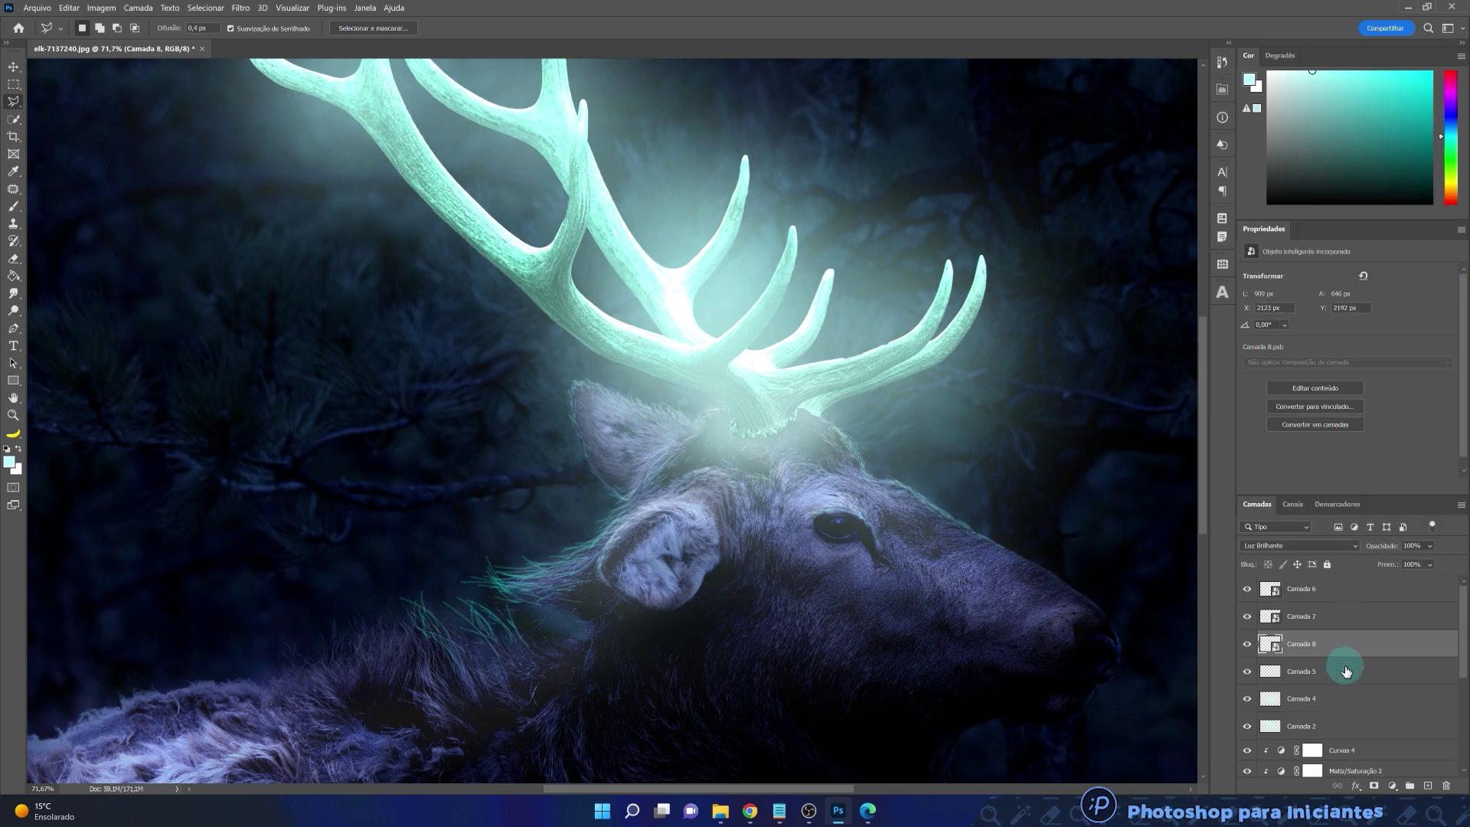
pyautogui.rightClick(1345, 671)
pyautogui.click(1371, 287)
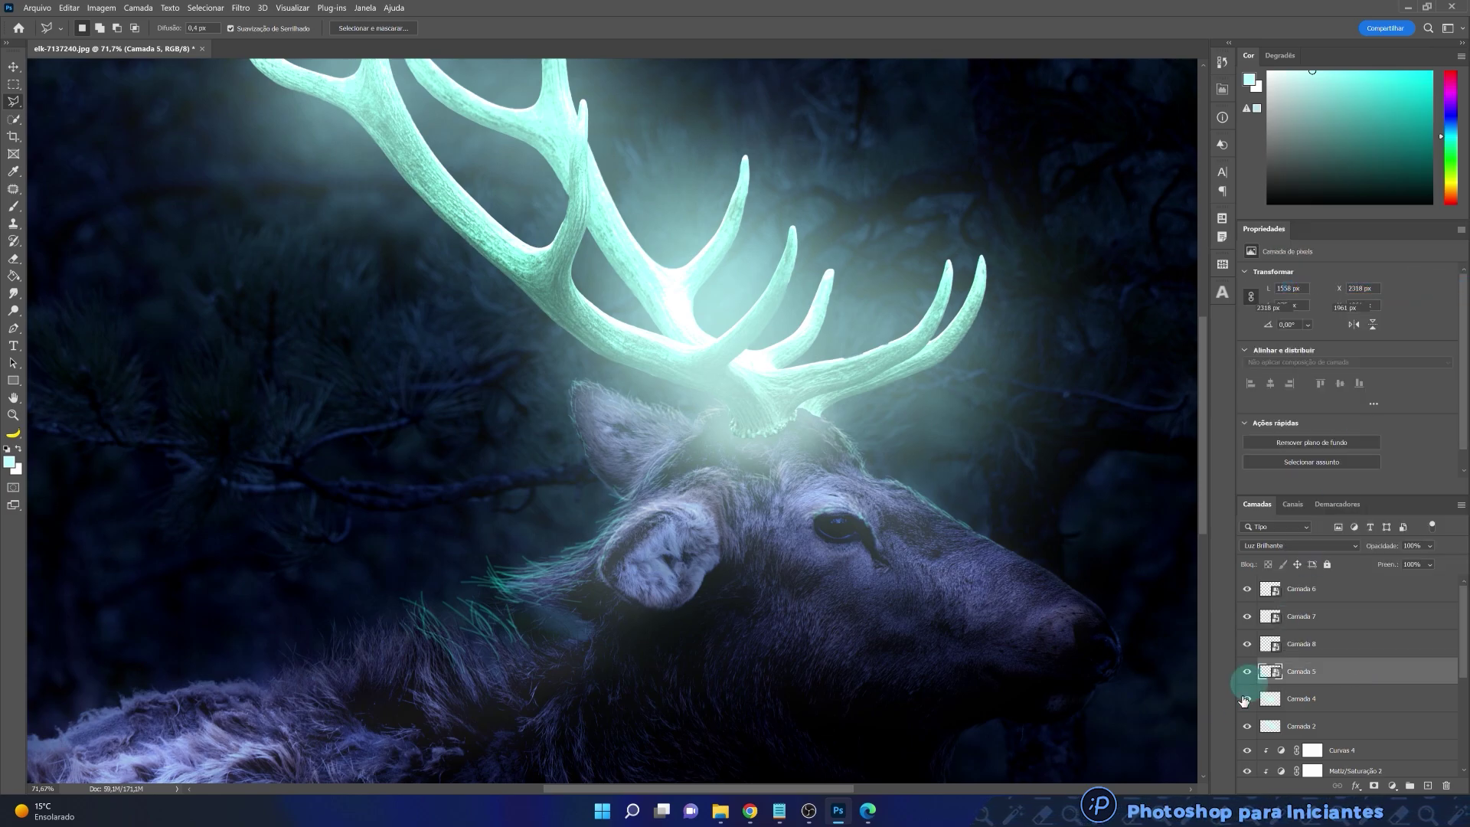
# - Apply Motion Blur to the neck strands on Camada 8 with an angle of -10° and a distance of 40 pixels
pyautogui.click(1294, 645)
pyautogui.scroll(2, 351, 659)
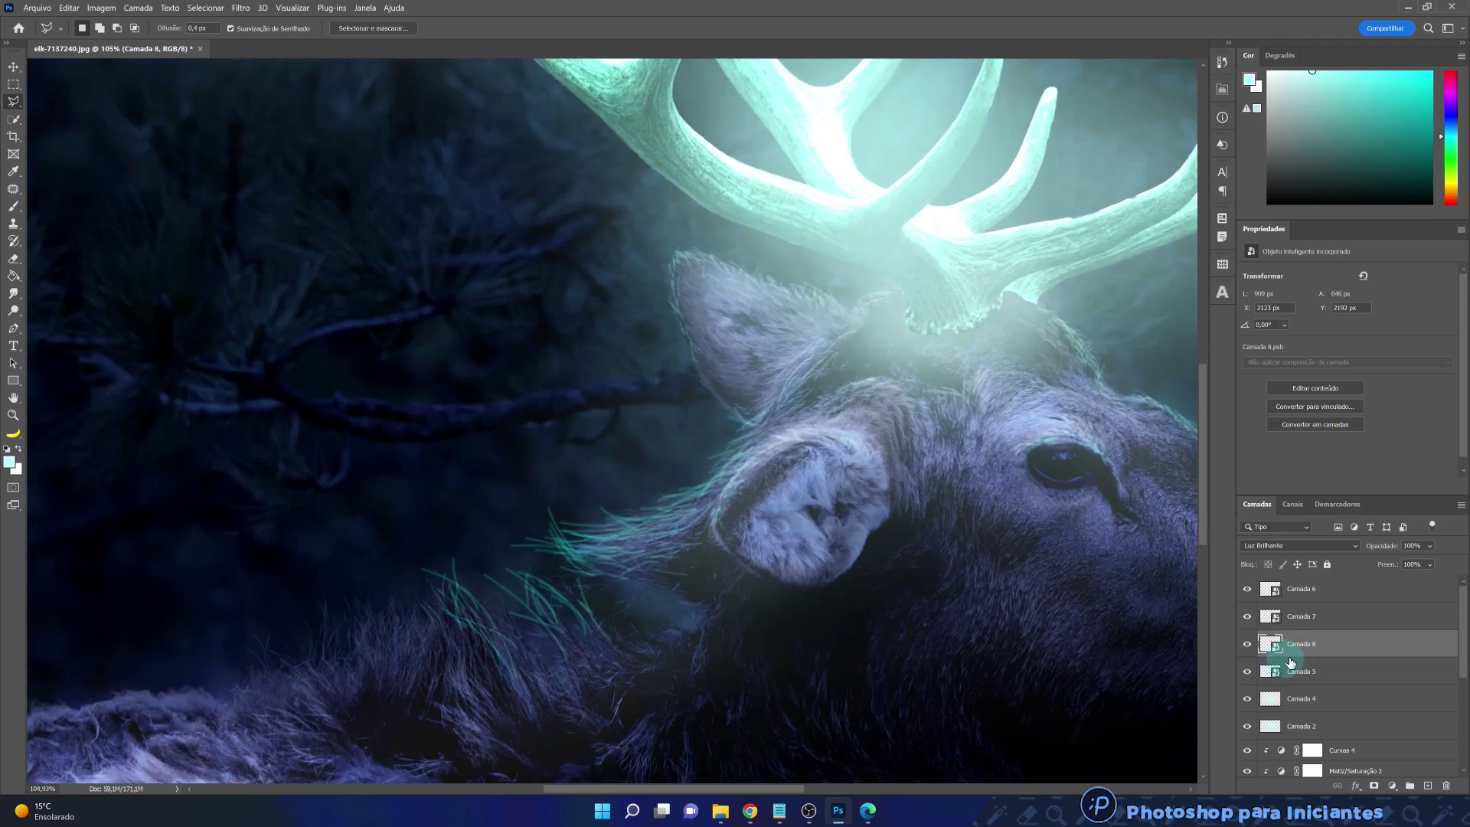
pyautogui.click(241, 8)
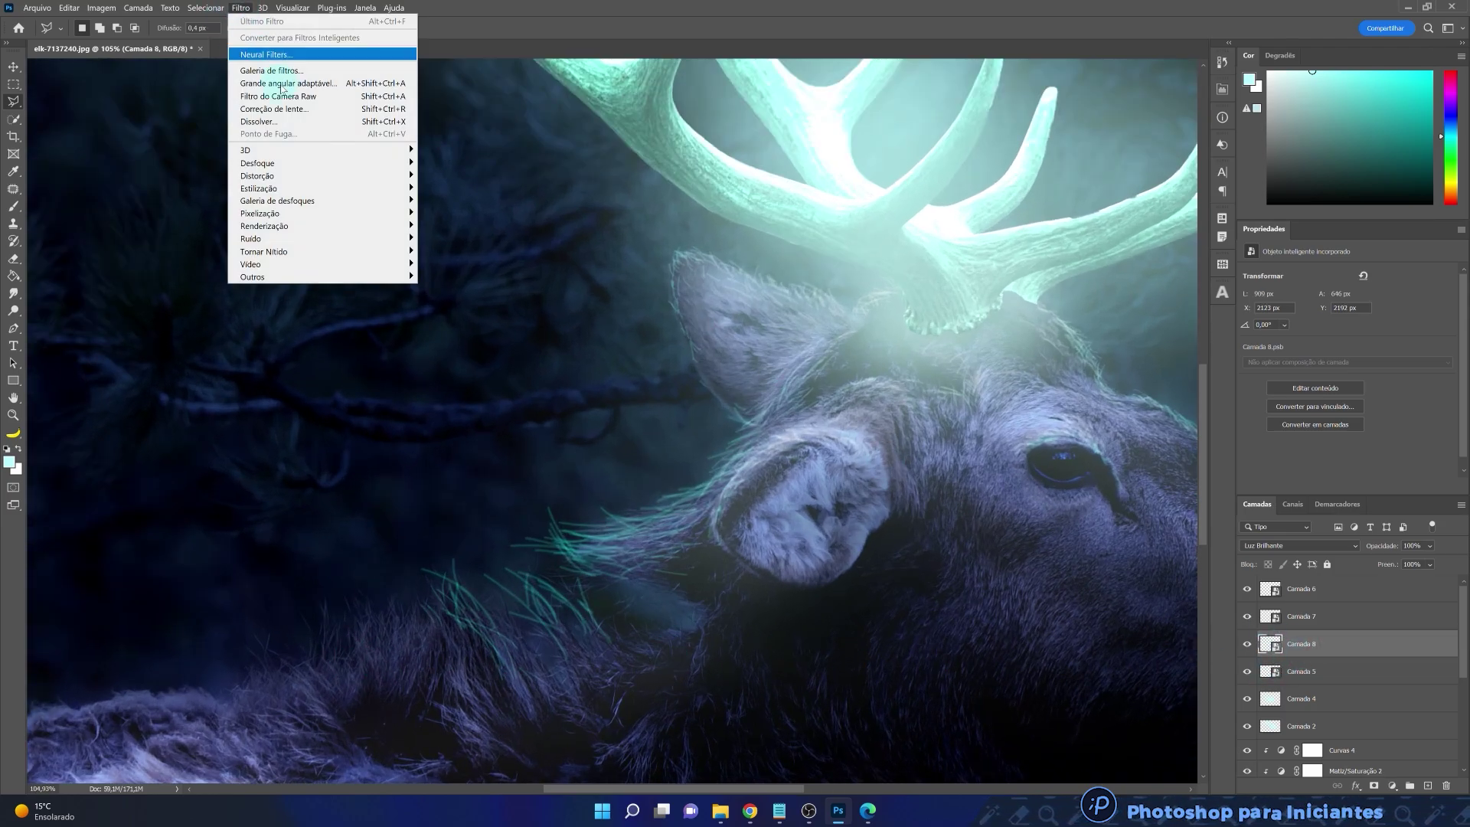
pyautogui.moveTo(310, 165)
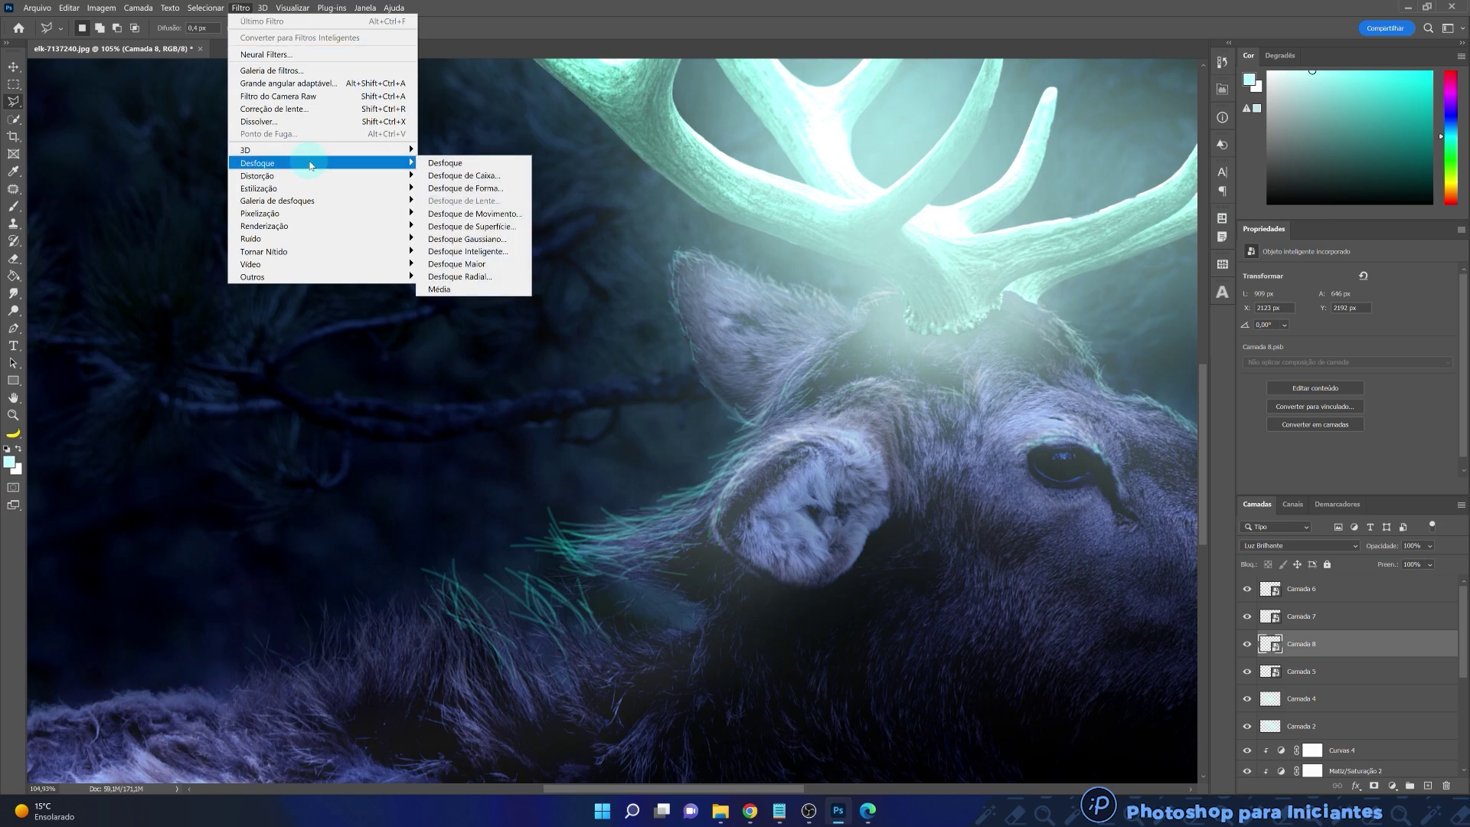
pyautogui.click(504, 214)
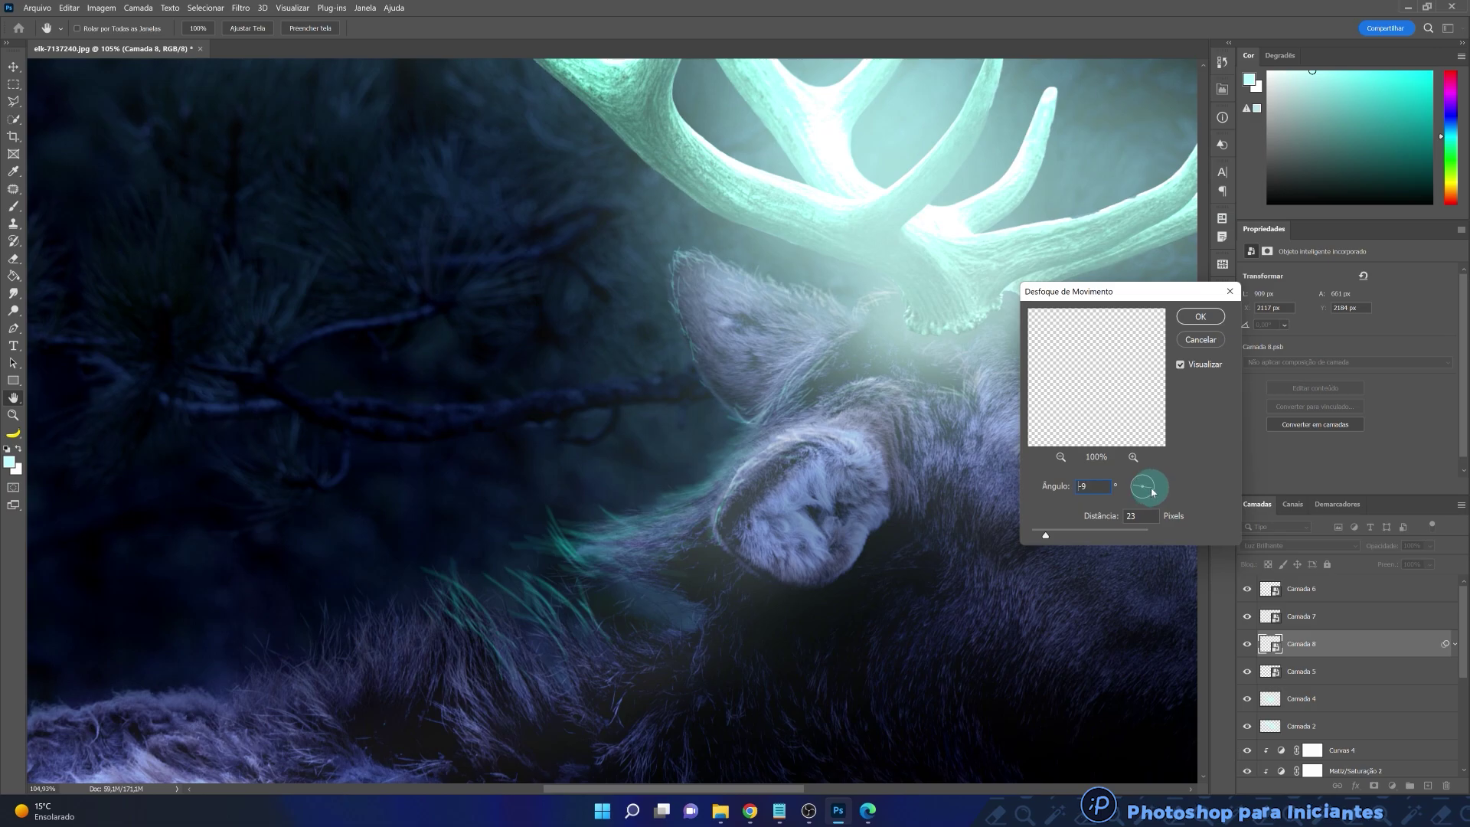
pyautogui.moveTo(1045, 536); pyautogui.dragTo(1055, 539)
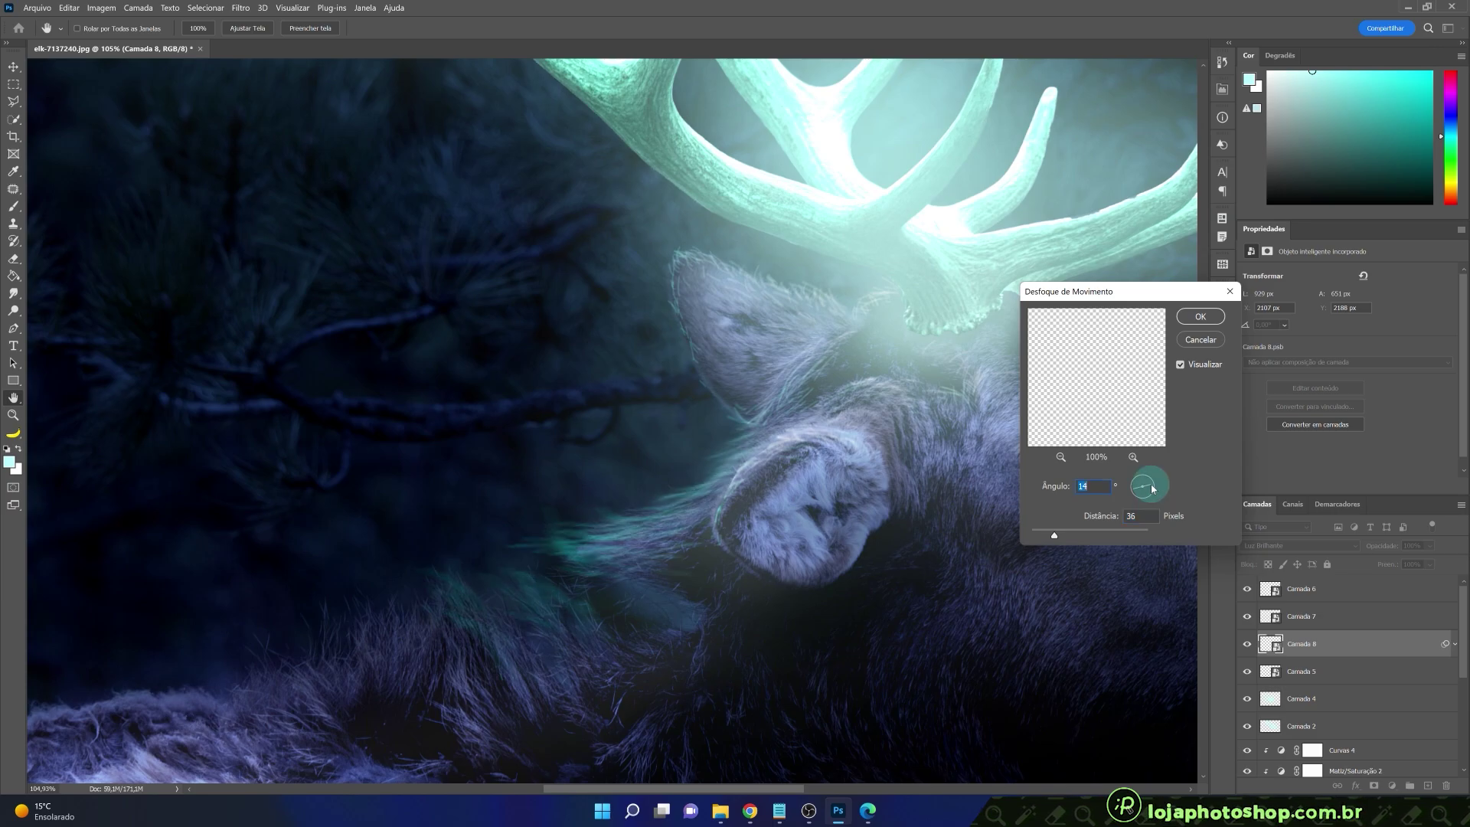
pyautogui.moveTo(1153, 487); pyautogui.dragTo(1154, 485)
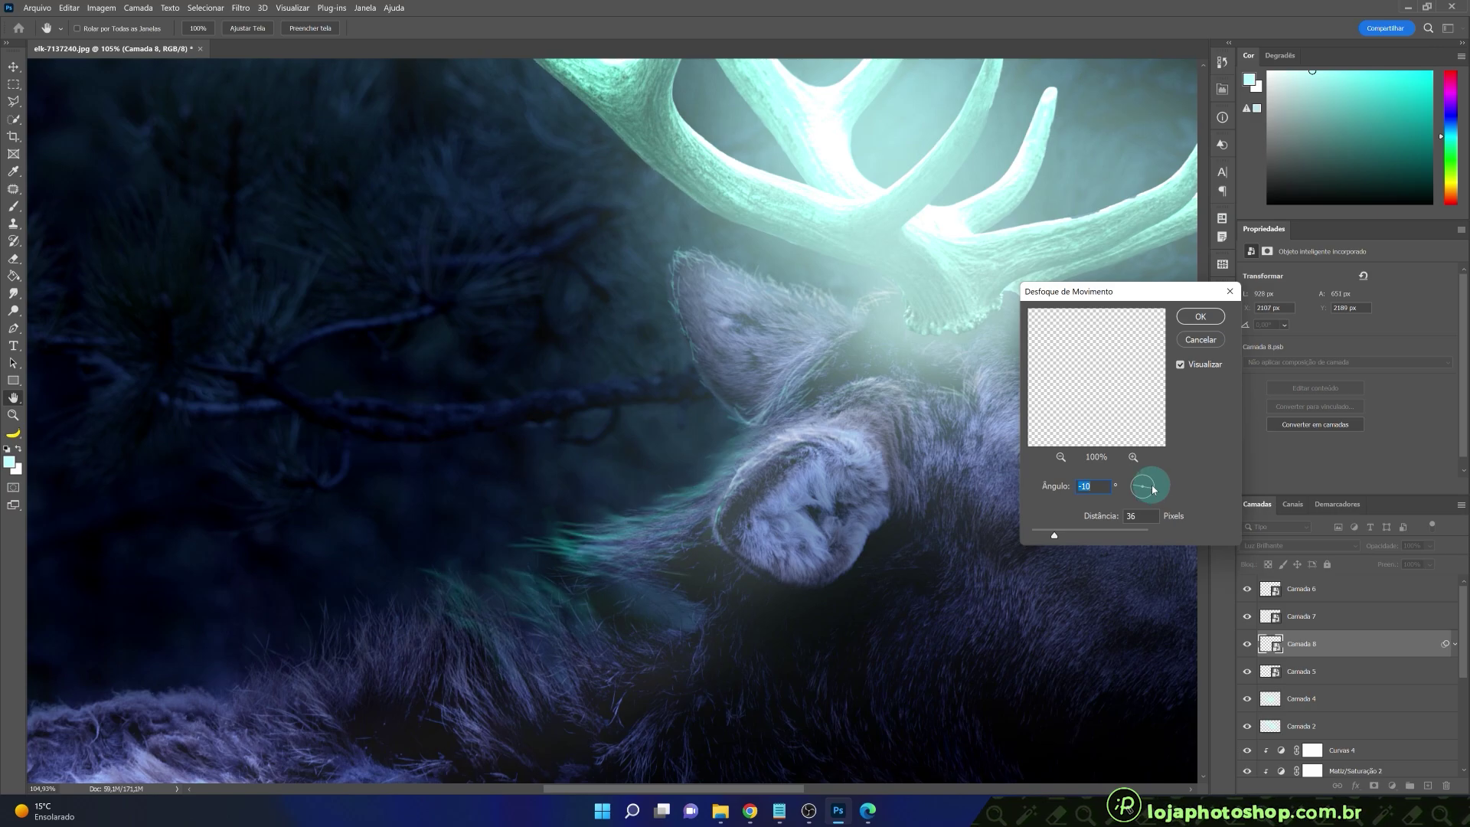
pyautogui.click(1056, 535)
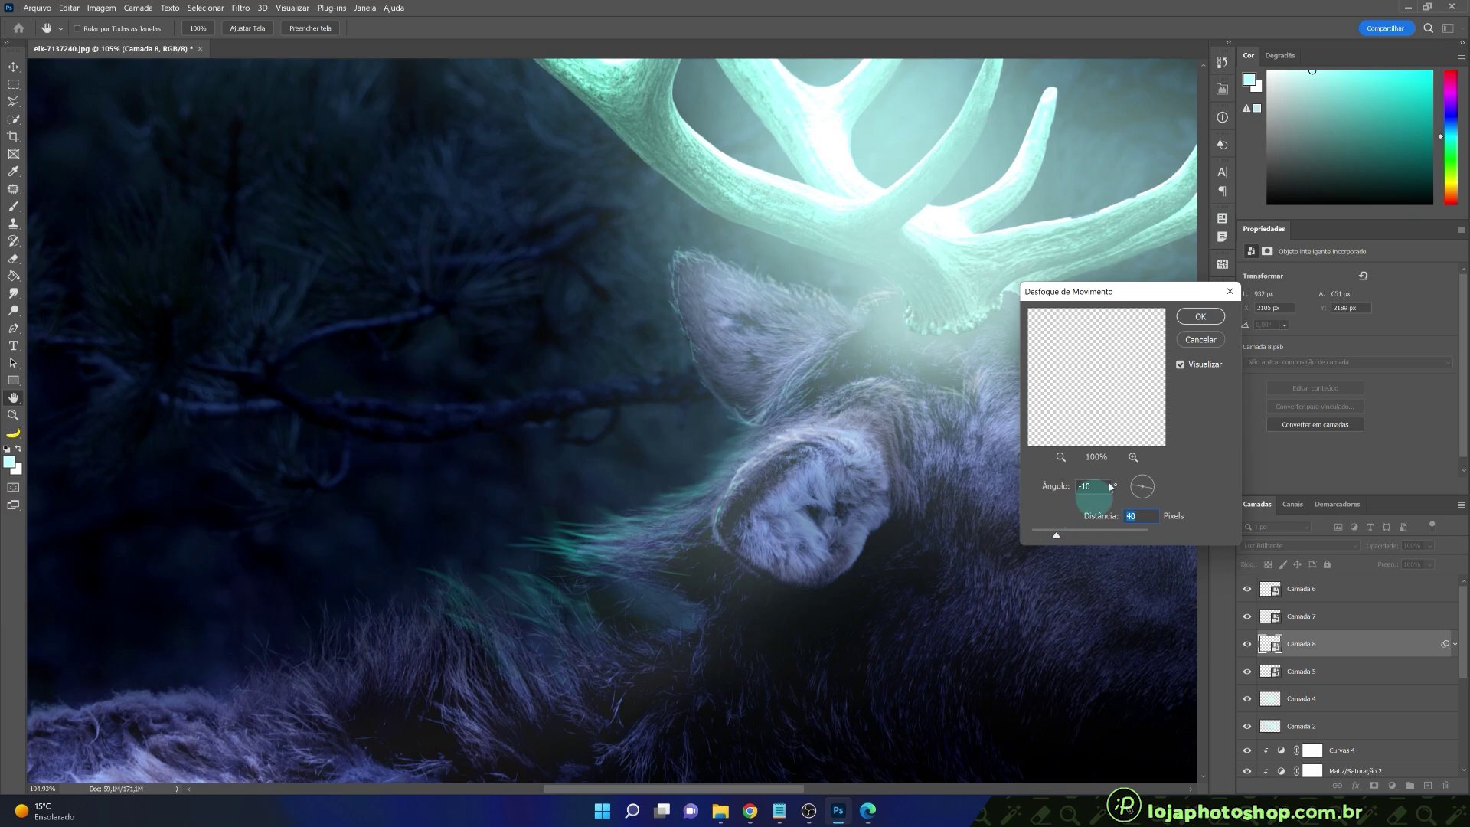
pyautogui.click(1201, 316)
# - Add a Gaussian Blur smart filter with a radius of about 3.5 pixels to the neck strands on Camada 8
pyautogui.click(238, 7)
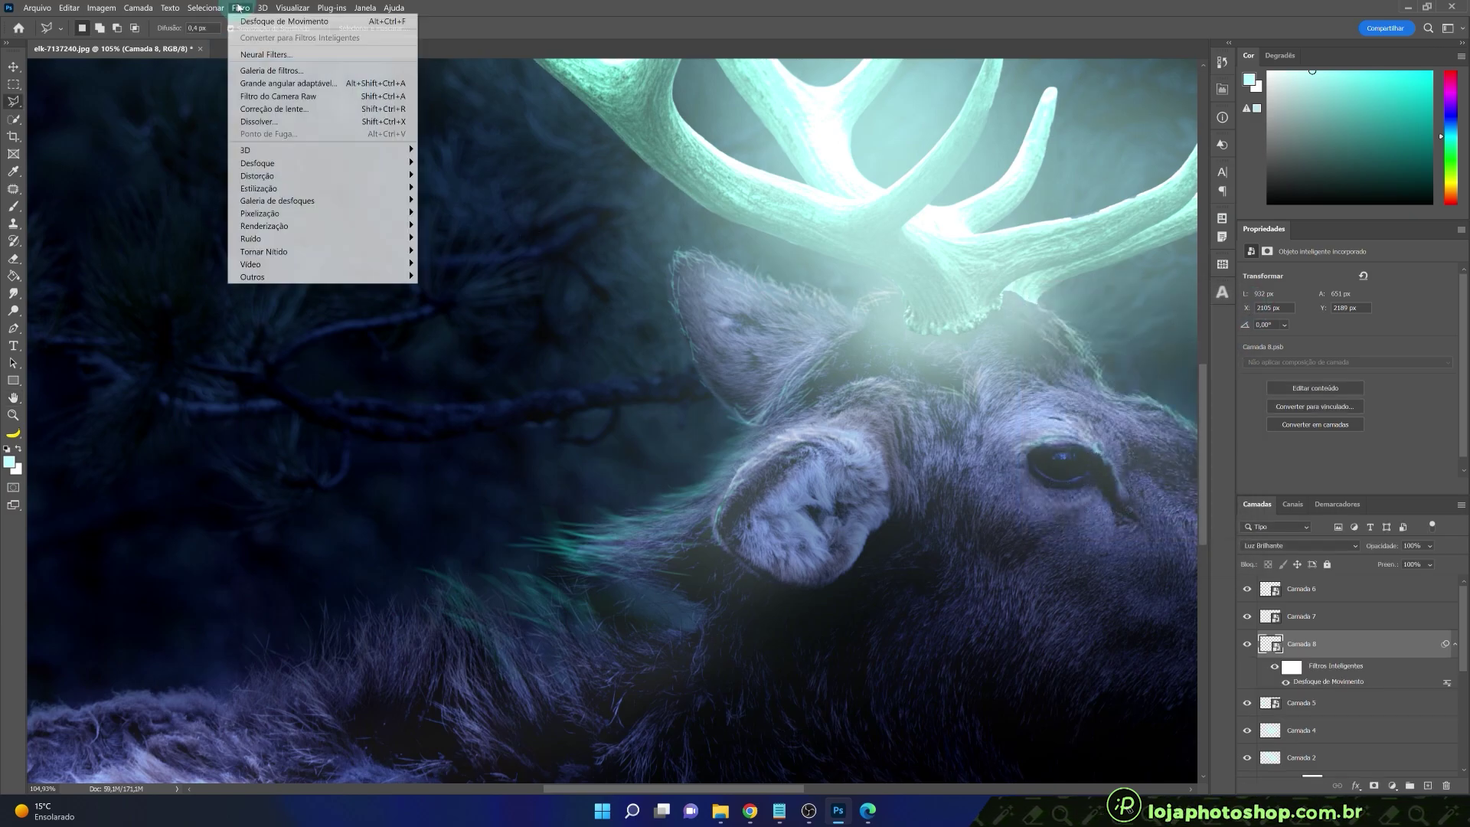
pyautogui.click(285, 163)
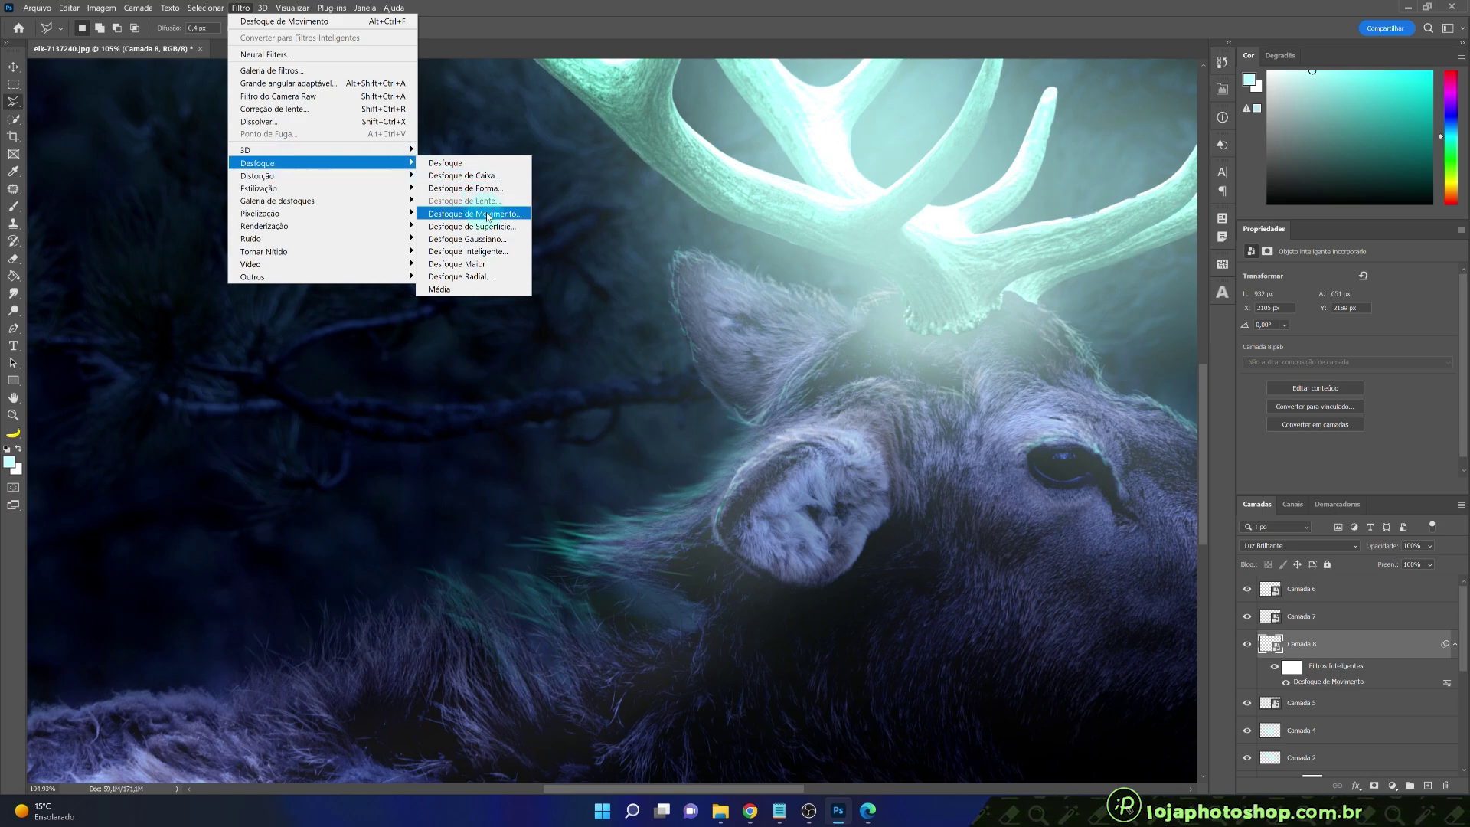
pyautogui.click(489, 238)
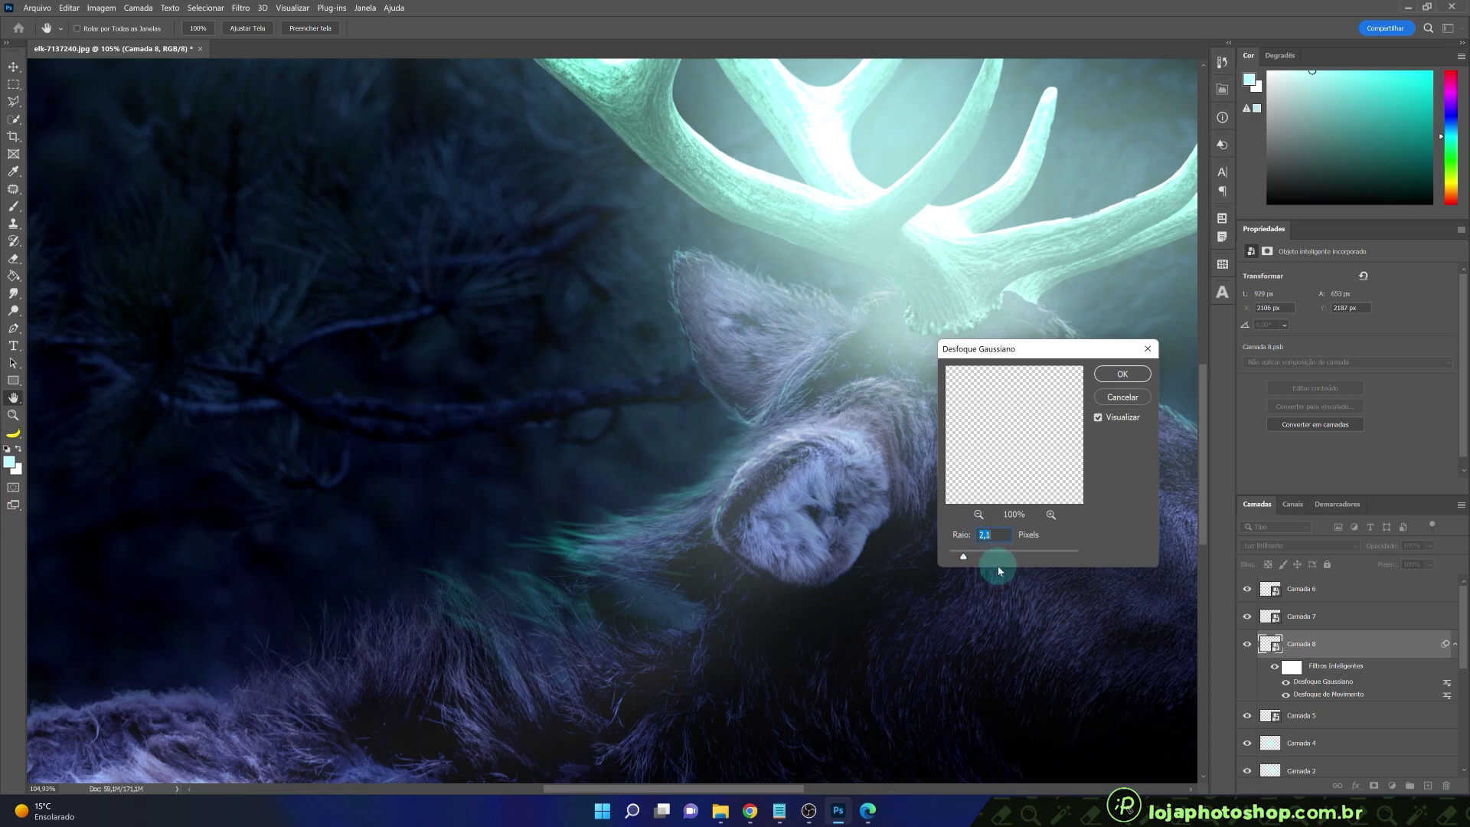
pyautogui.moveTo(963, 556); pyautogui.dragTo(971, 560)
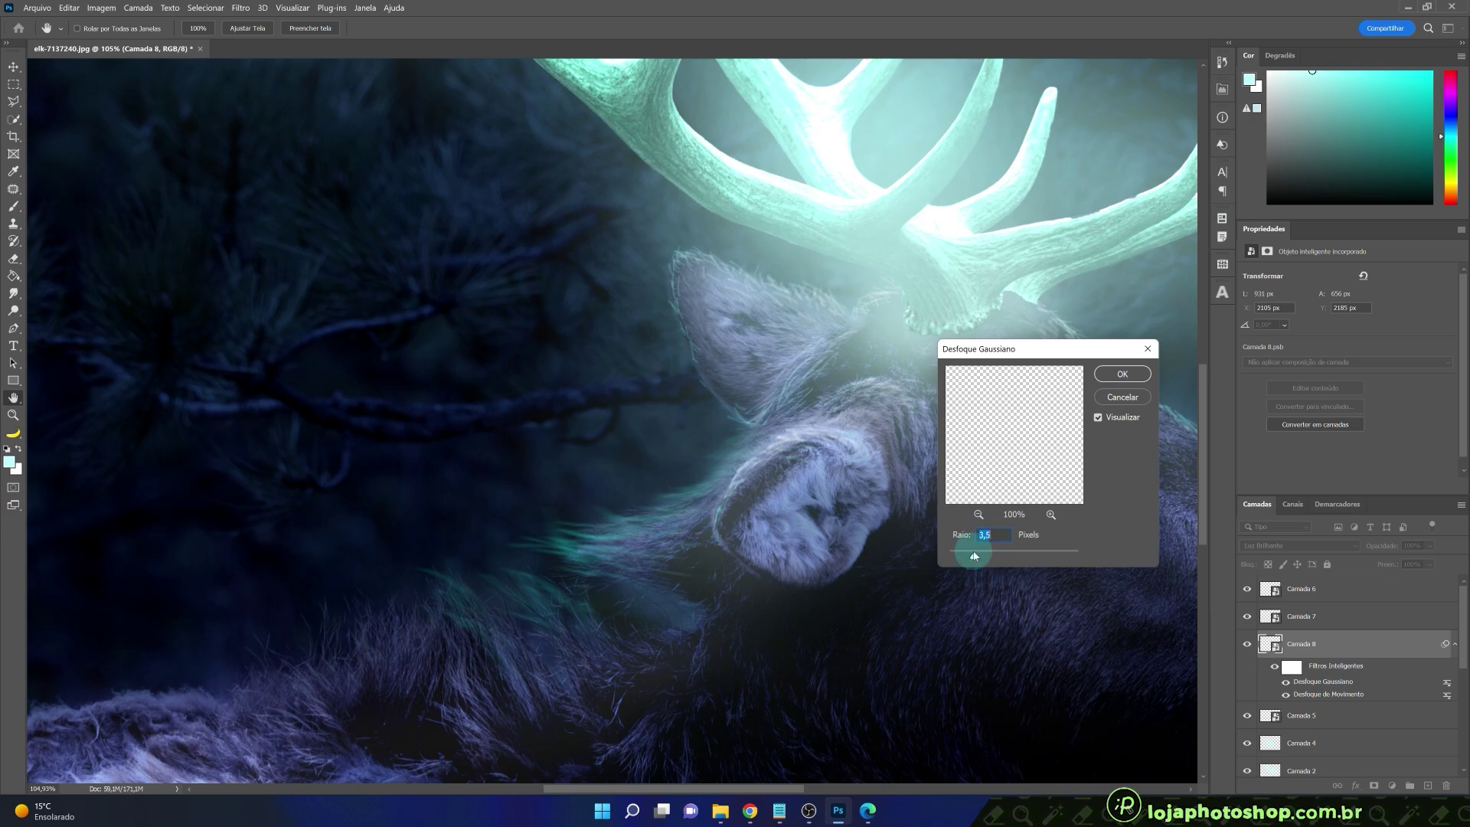
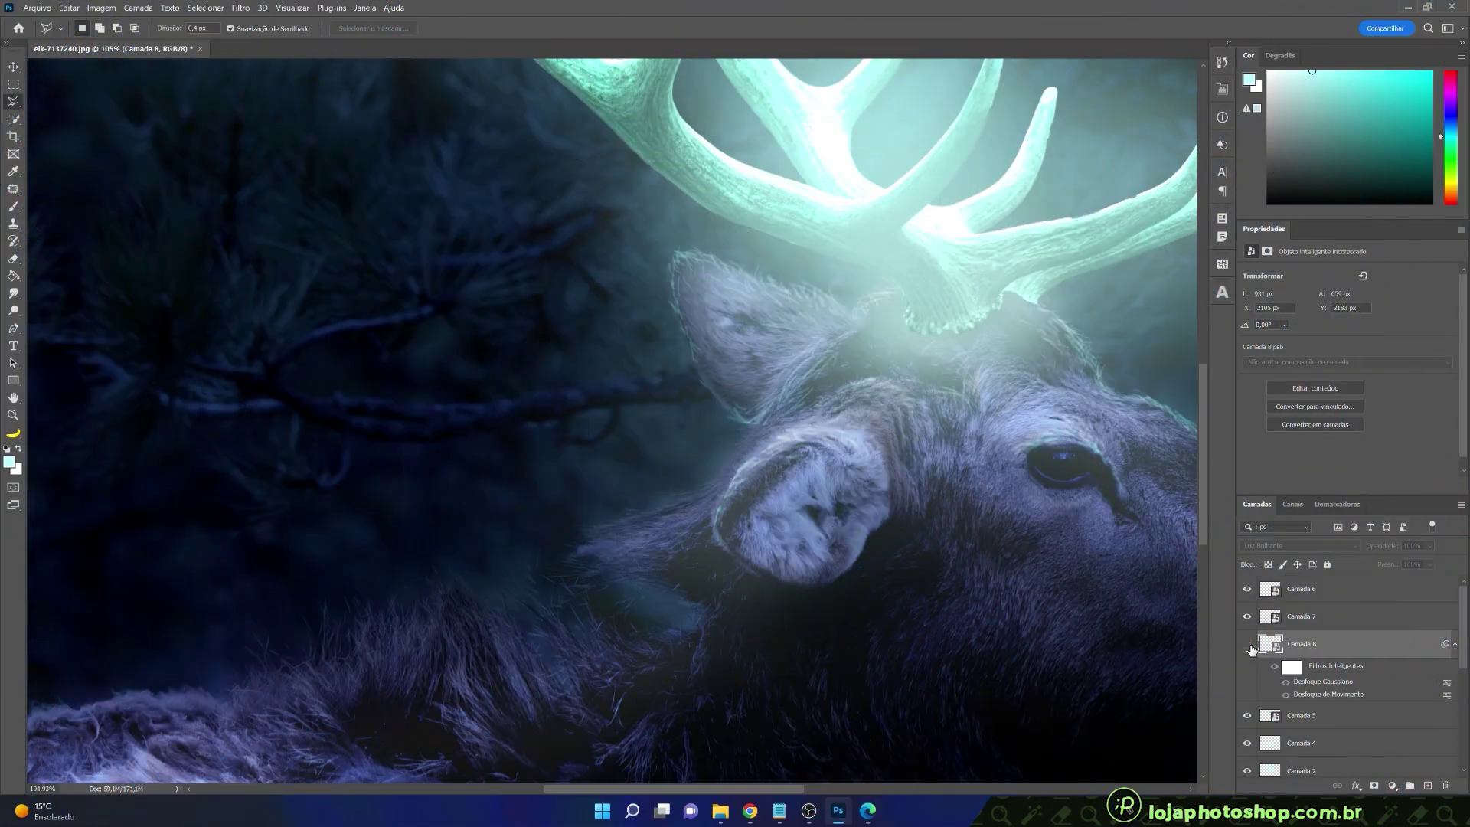
# - Compare the image with Camada 8 and its smart filters hidden and shown
pyautogui.click(1247, 644)
pyautogui.click(1276, 666)
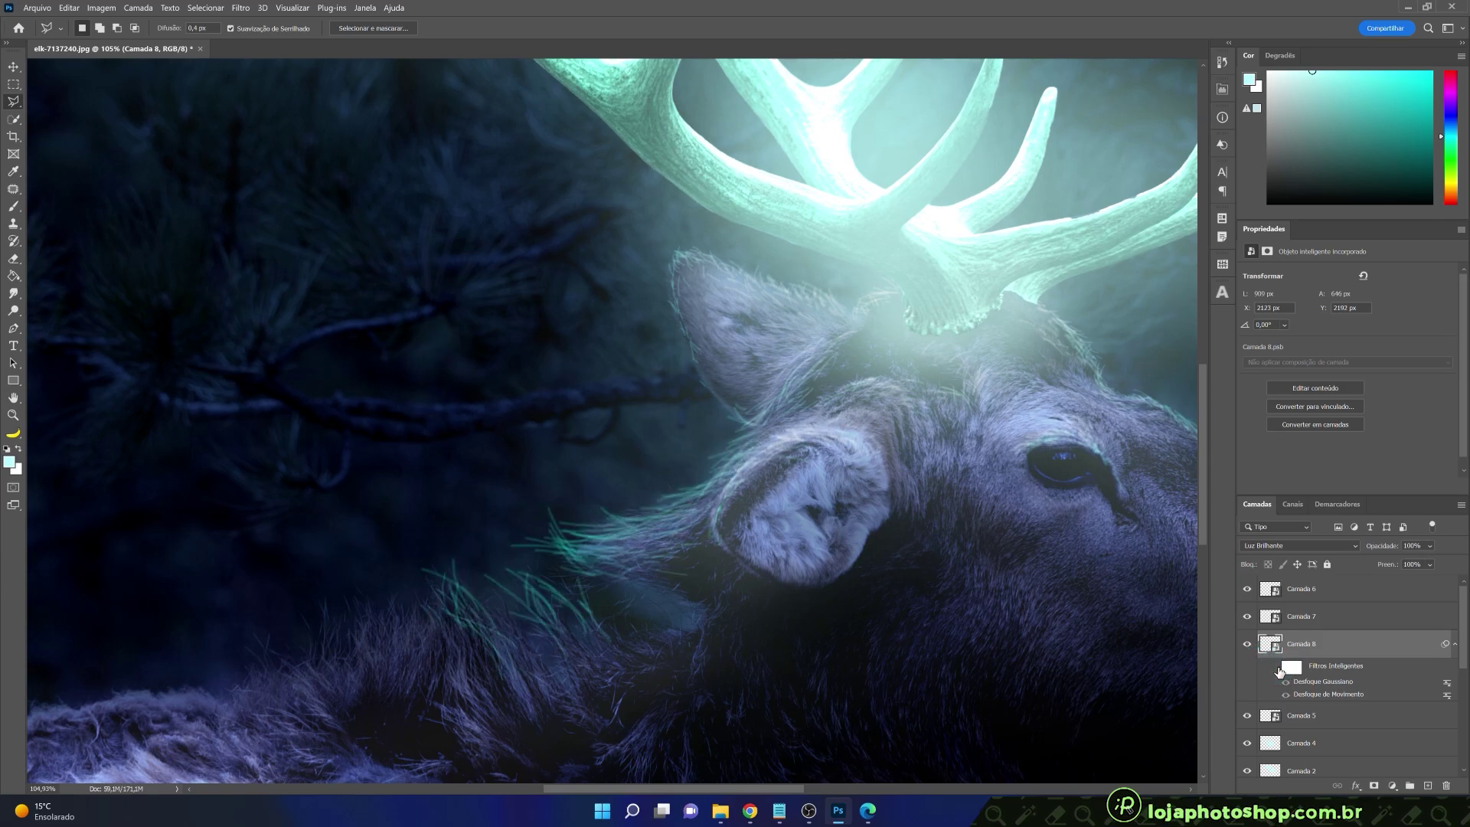
pyautogui.scroll(-5, 671, 541)
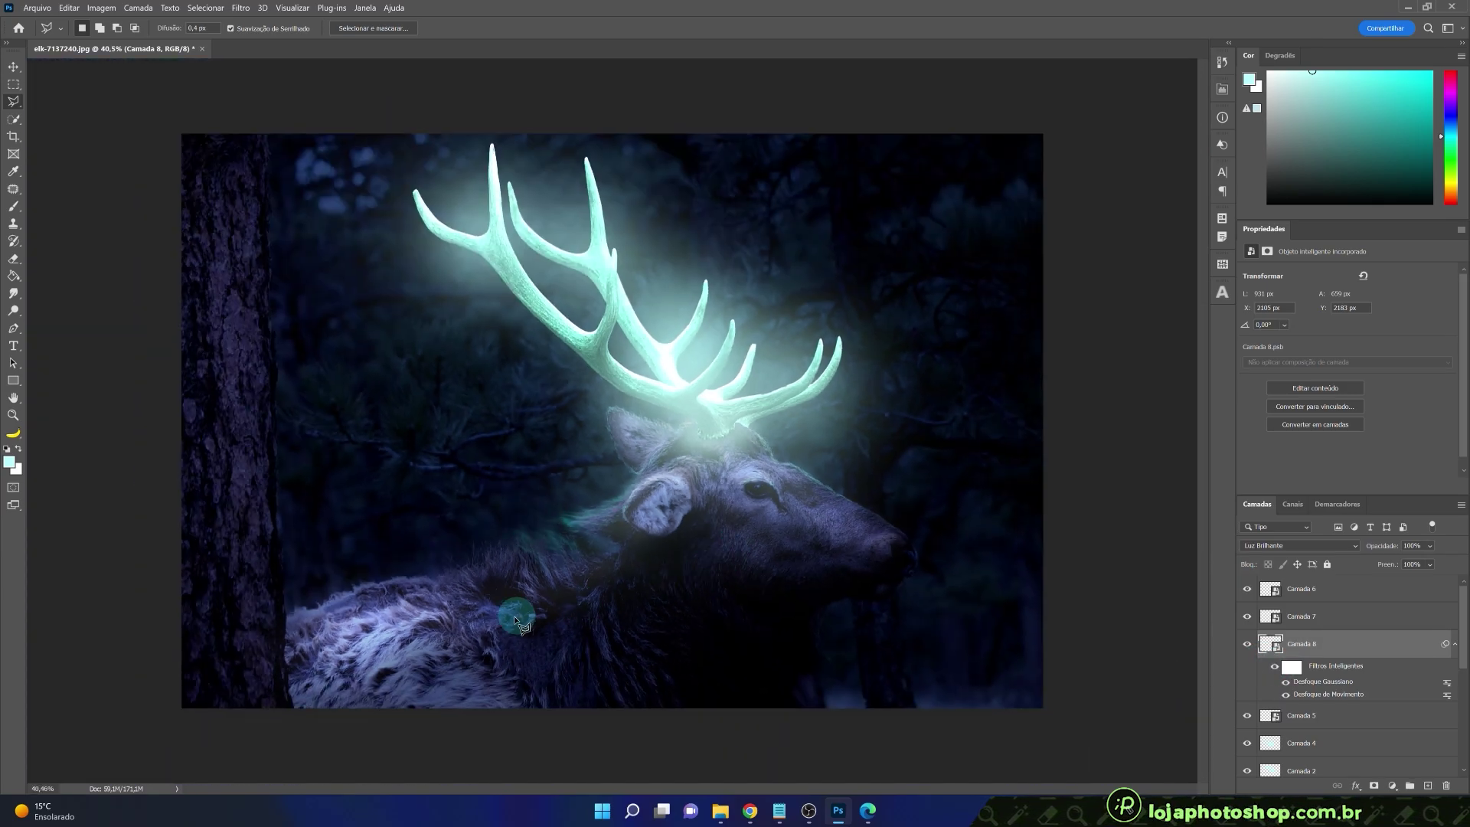
pyautogui.scroll(3, 513, 616)
pyautogui.click(1247, 645)
pyautogui.click(1246, 645)
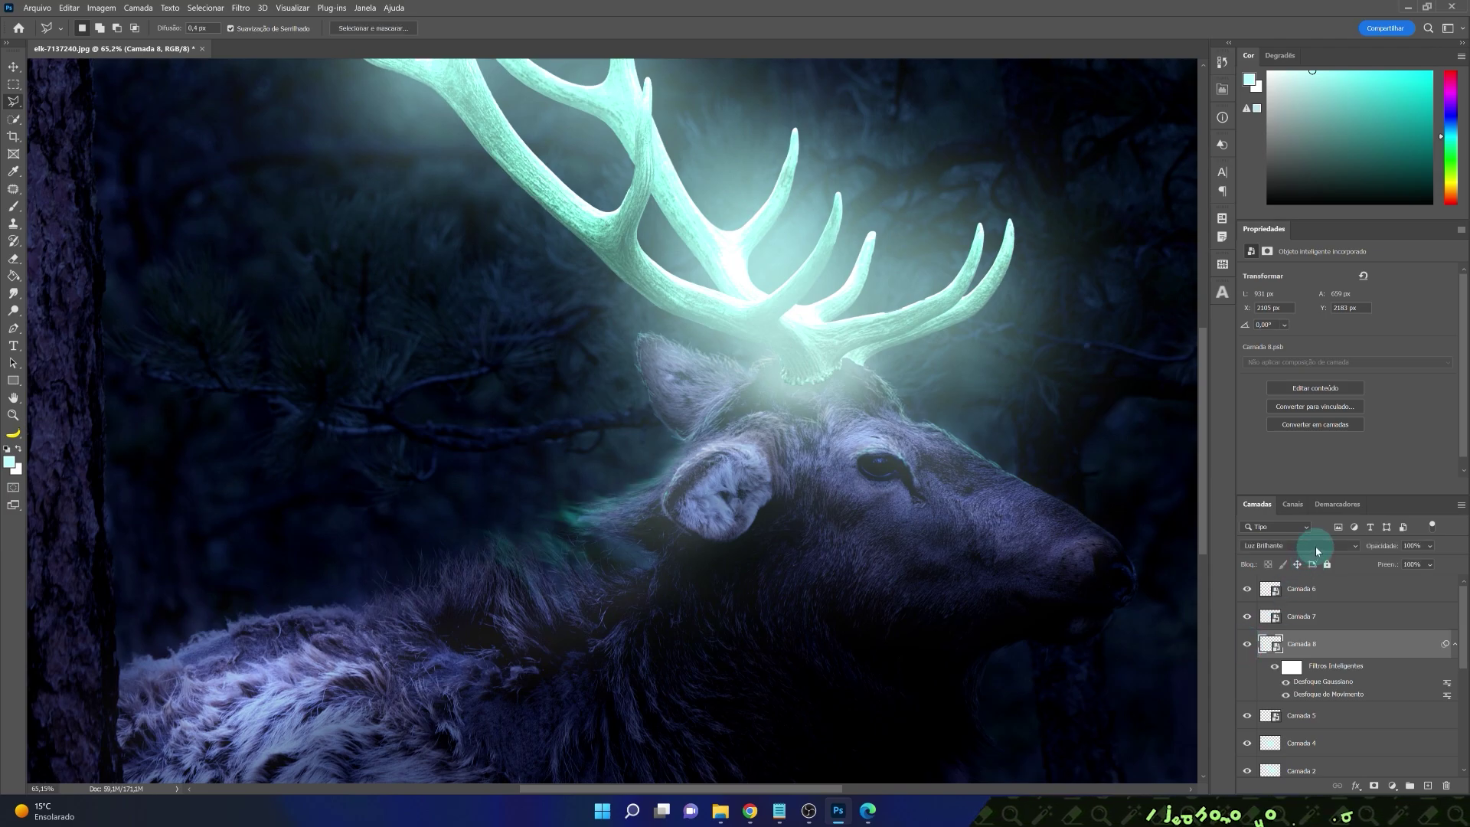
# - Duplicate Camada 8 to strengthen the neck glow, comparing with and without the copy, and collapse both layers' smart filter lists
pyautogui.hotkey('ctrl', 'j')
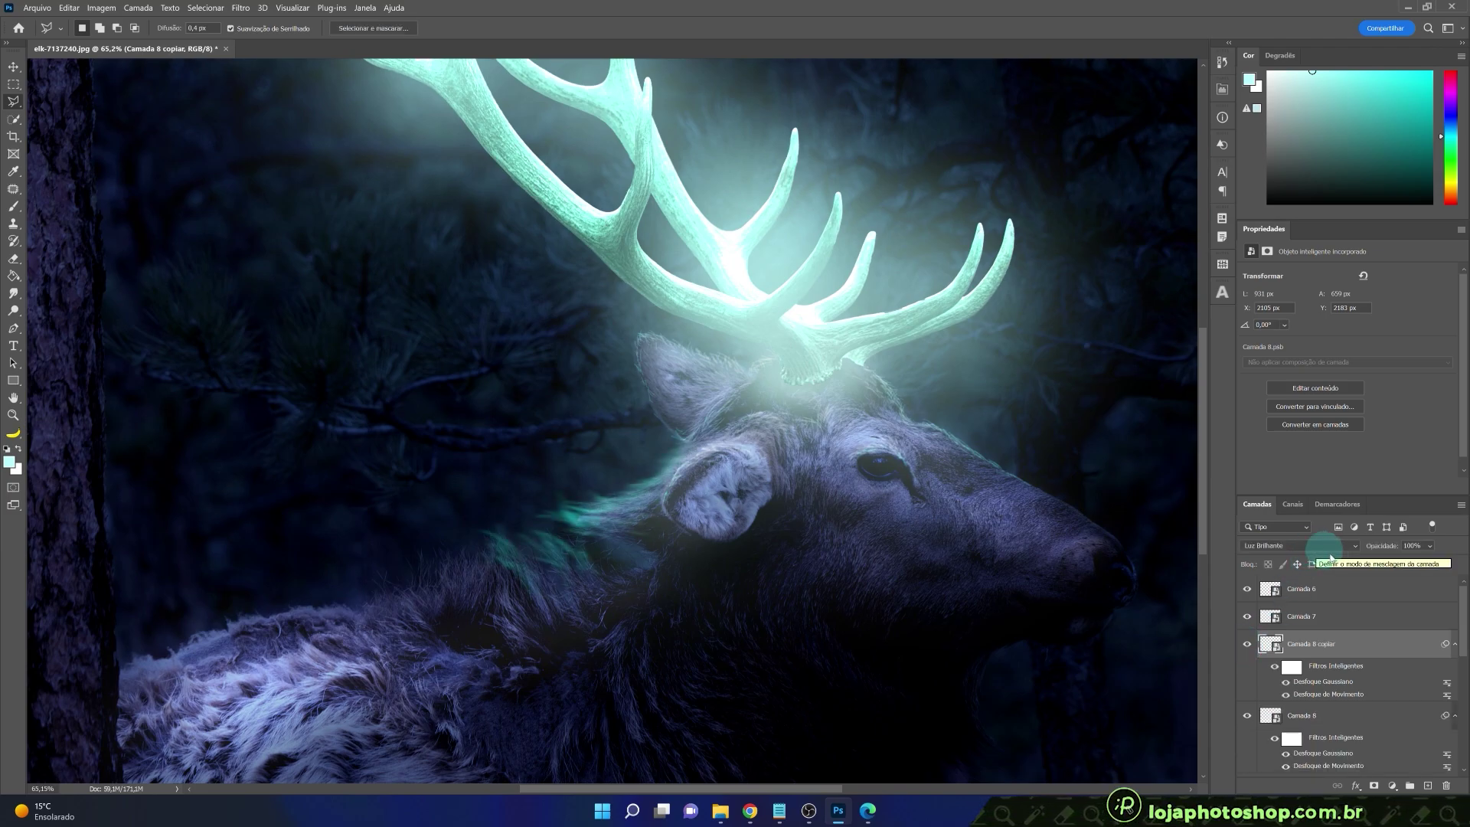
pyautogui.hotkey('ctrl', 'z')
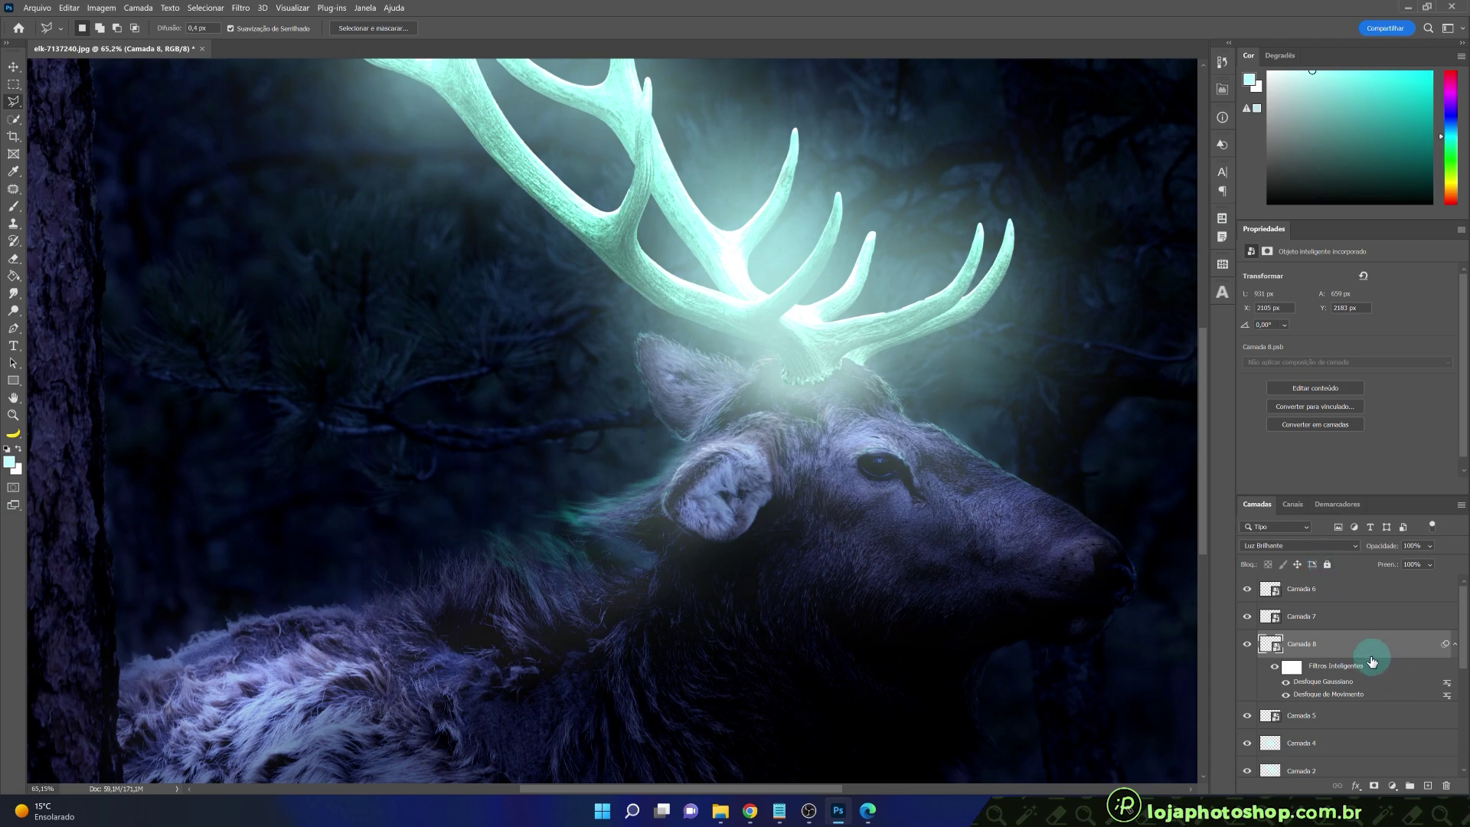
pyautogui.hotkey('ctrl', 'j')
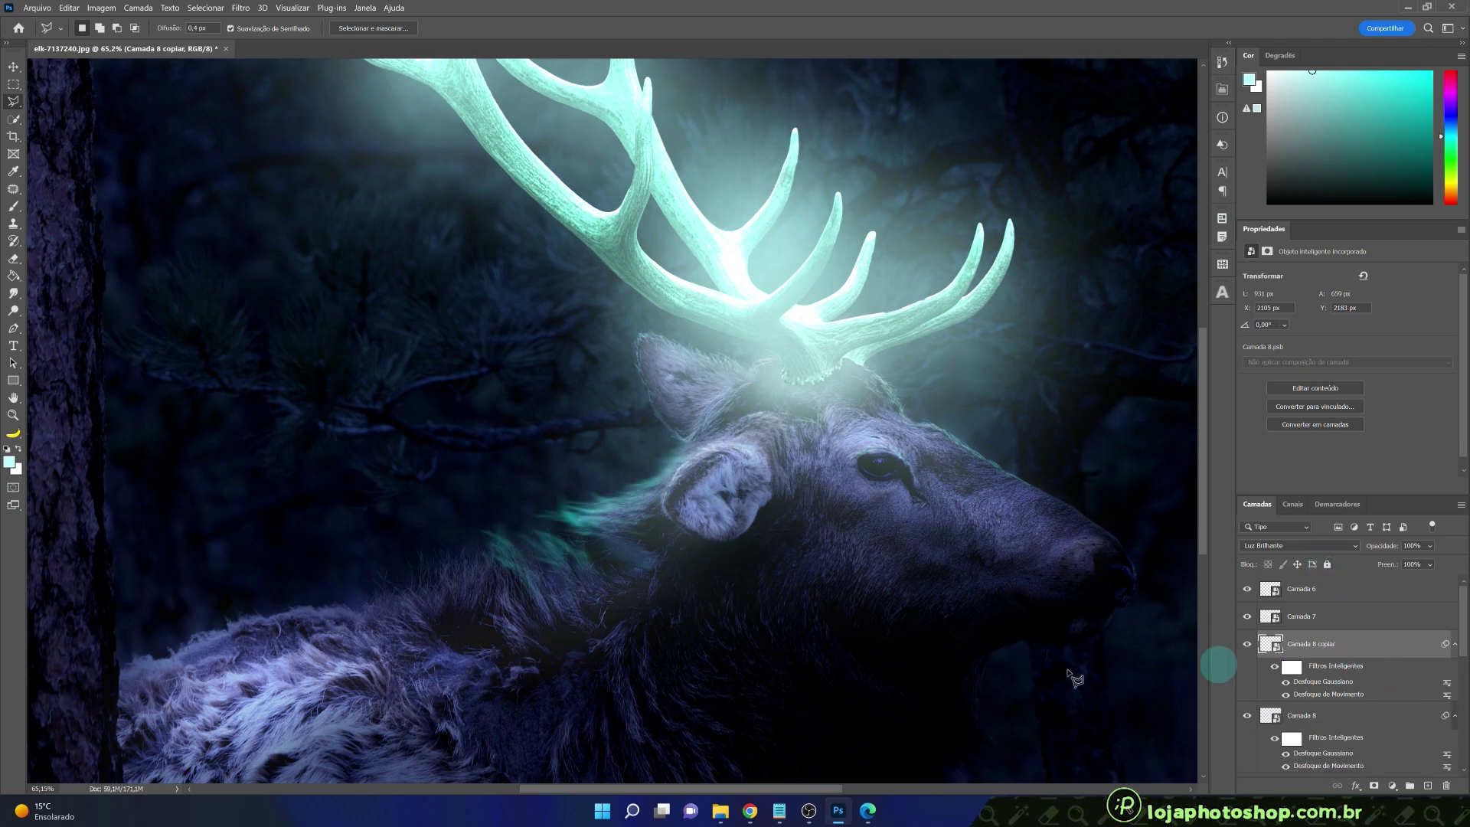
pyautogui.scroll(-10, 652, 624)
pyautogui.scroll(5, 649, 626)
pyautogui.scroll(2, 541, 542)
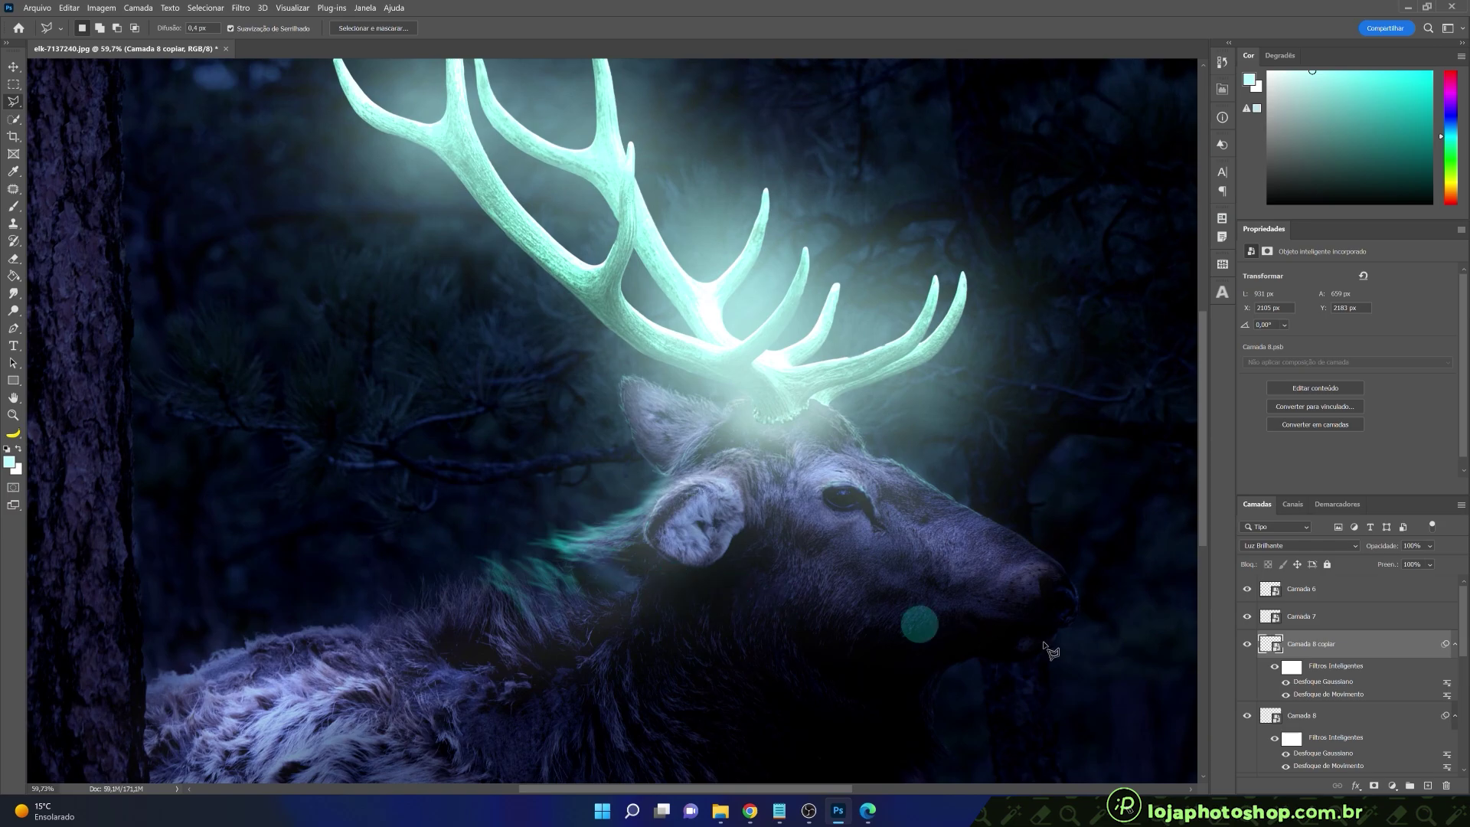
pyautogui.click(1454, 646)
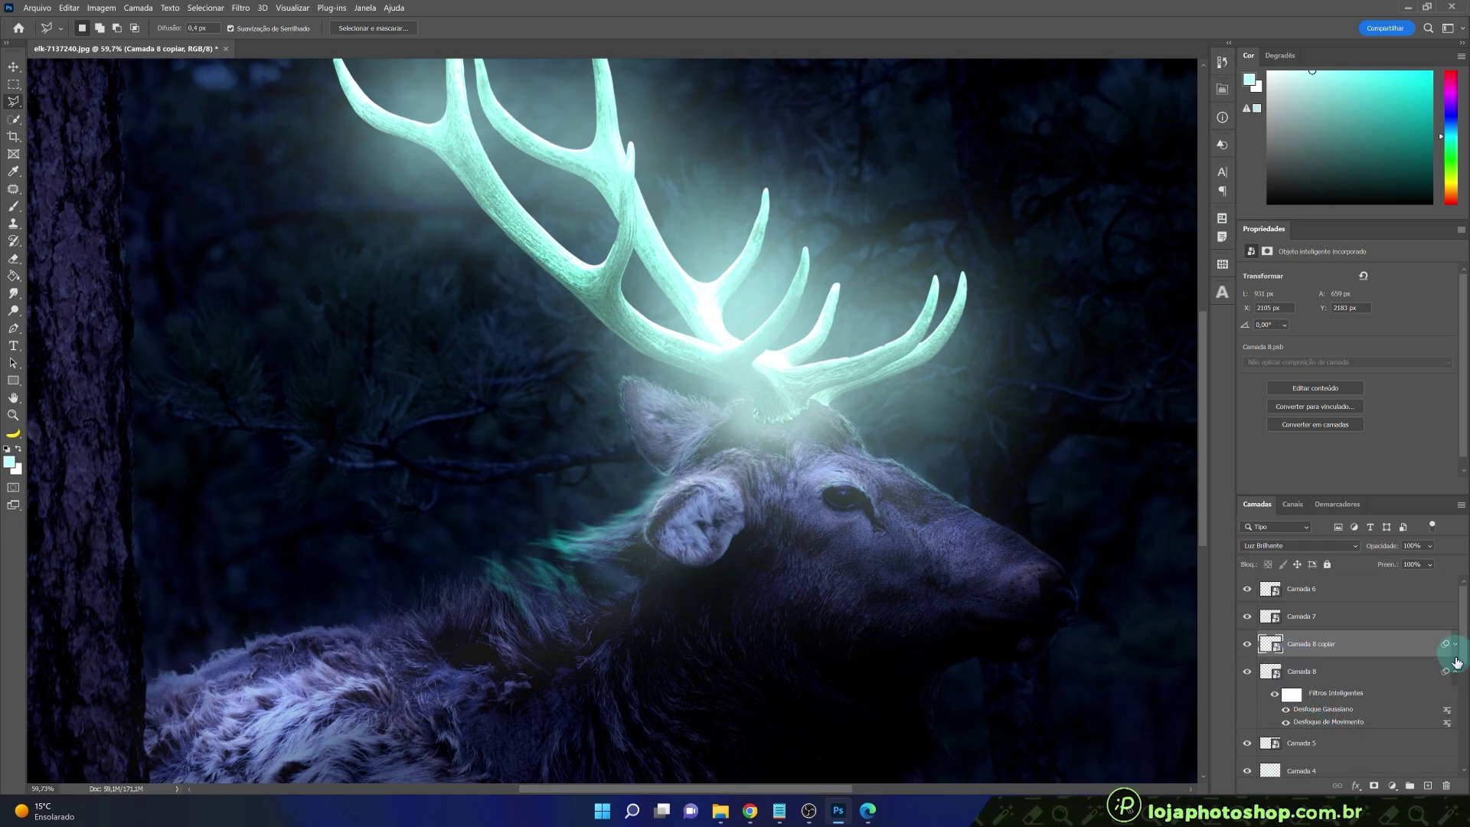
pyautogui.click(1455, 674)
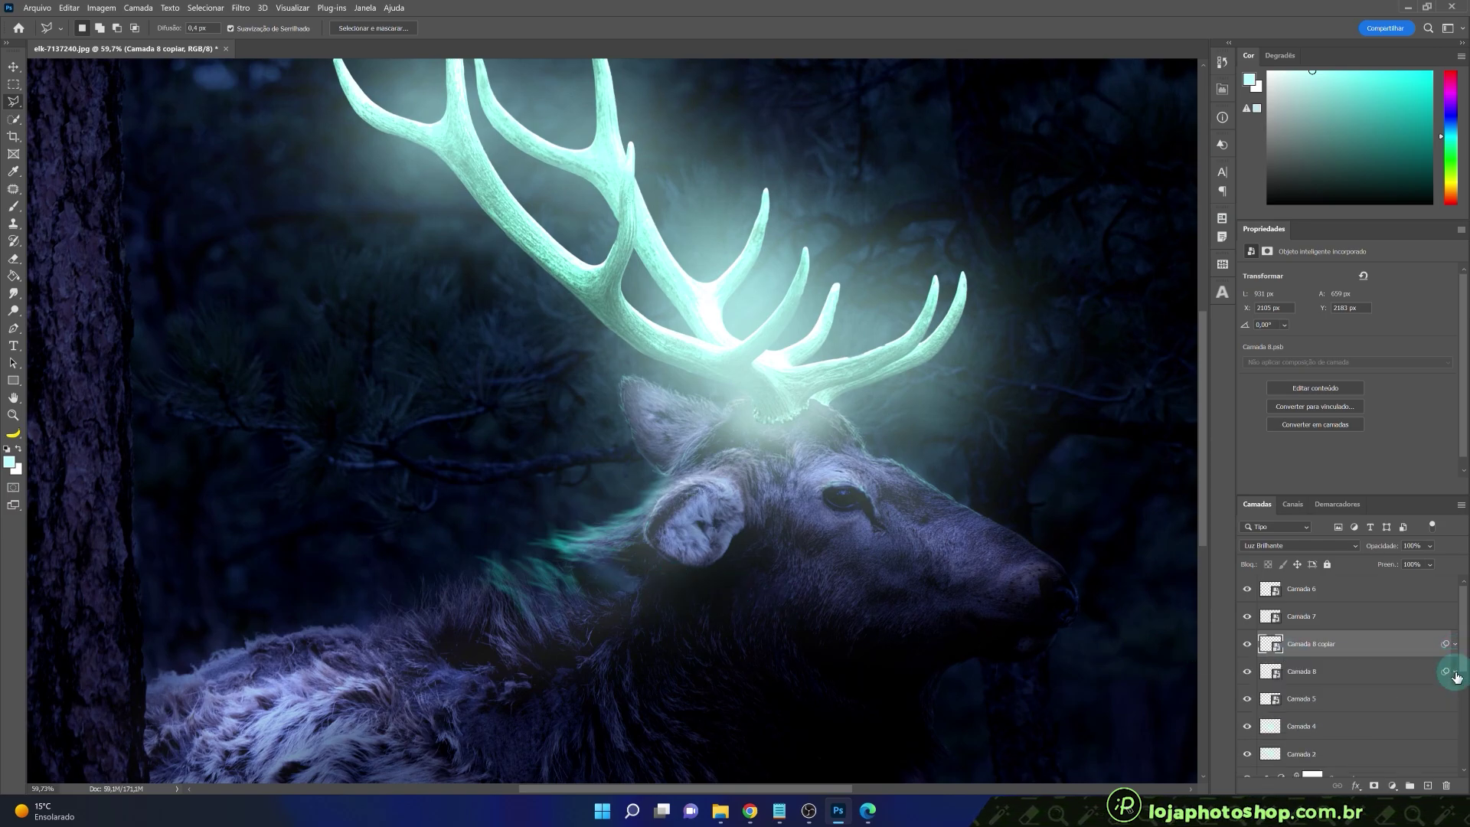
# - Group Camada 8 and its copy as PELOS LUZ PESCOÇO, and compare the image with the group hidden and shown
pyautogui.keyDown('shift'); pyautogui.click(1343, 671); pyautogui.keyUp('shift')
pyautogui.hotkey('ctrl', 'g')
pyautogui.doubleClick(1299, 638)
pyautogui.write('PELOS LUZ')
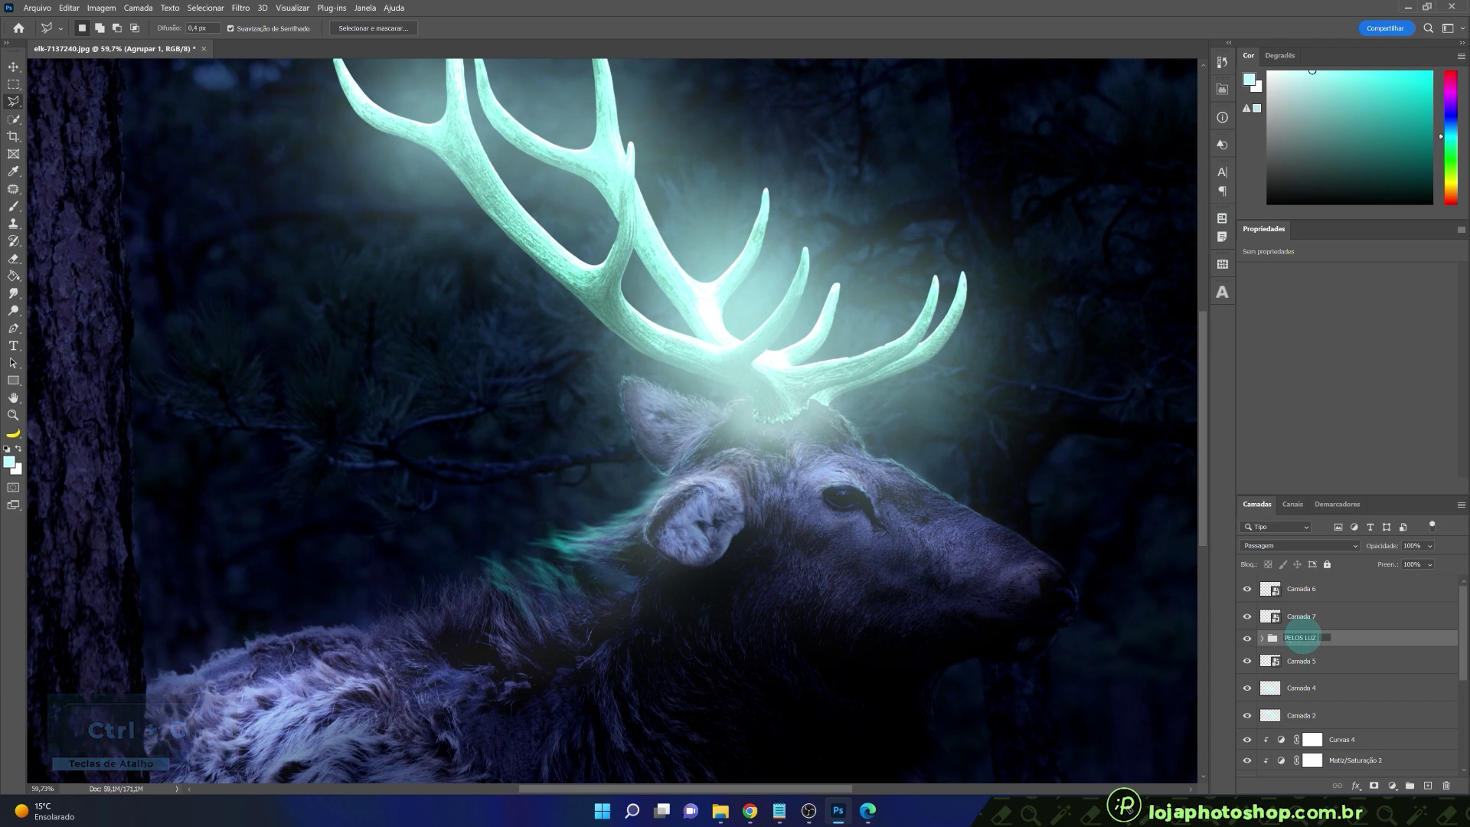
pyautogui.write(' PESCOÇO')
pyautogui.press('Return')
pyautogui.click(1247, 638)
pyautogui.click(1248, 639)
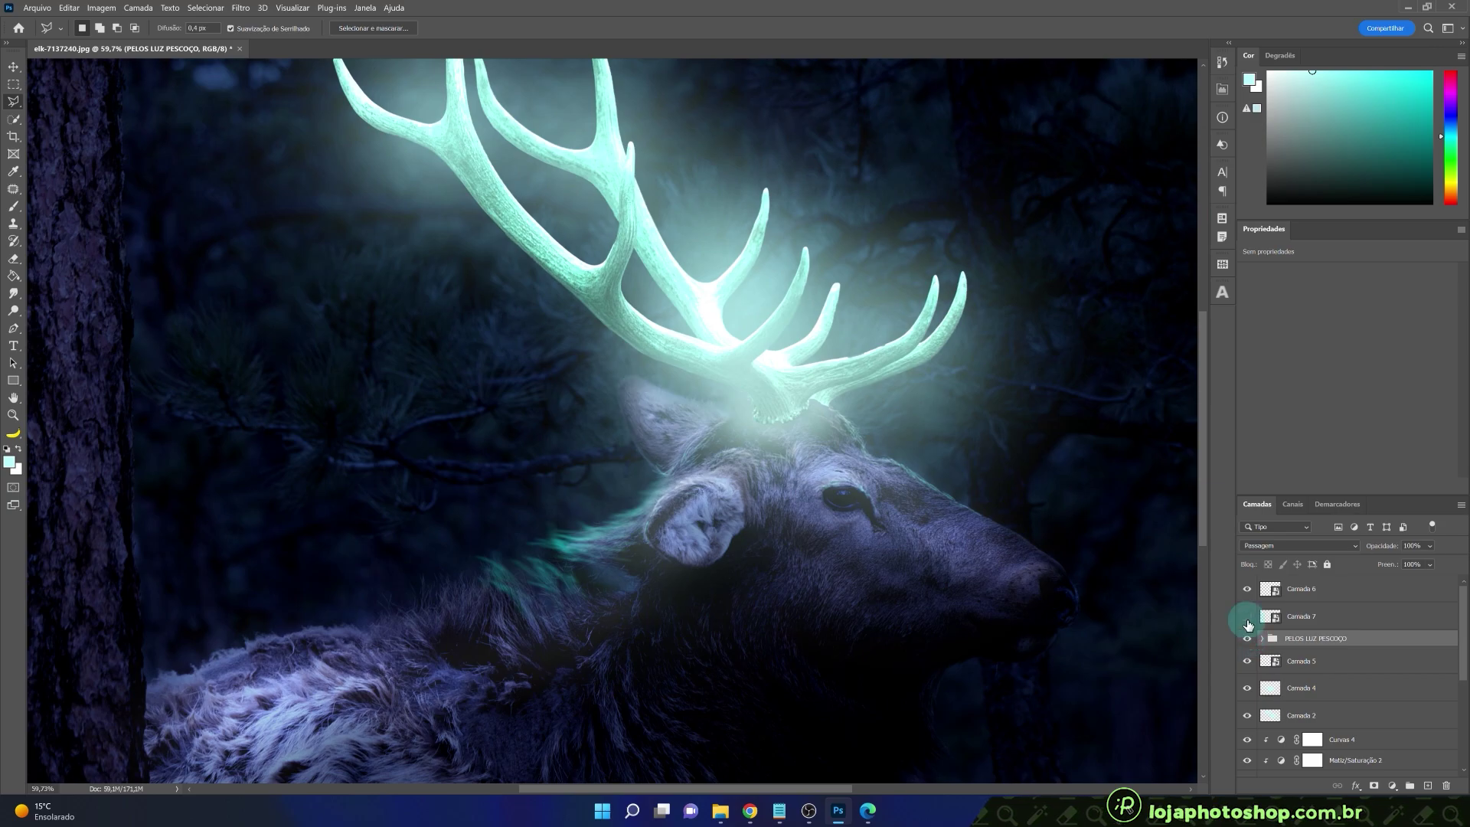
# - Apply Motion Blur to the ear strands on Camada 7 with an angle of -28° and a distance of 26 pixels
pyautogui.click(1302, 616)
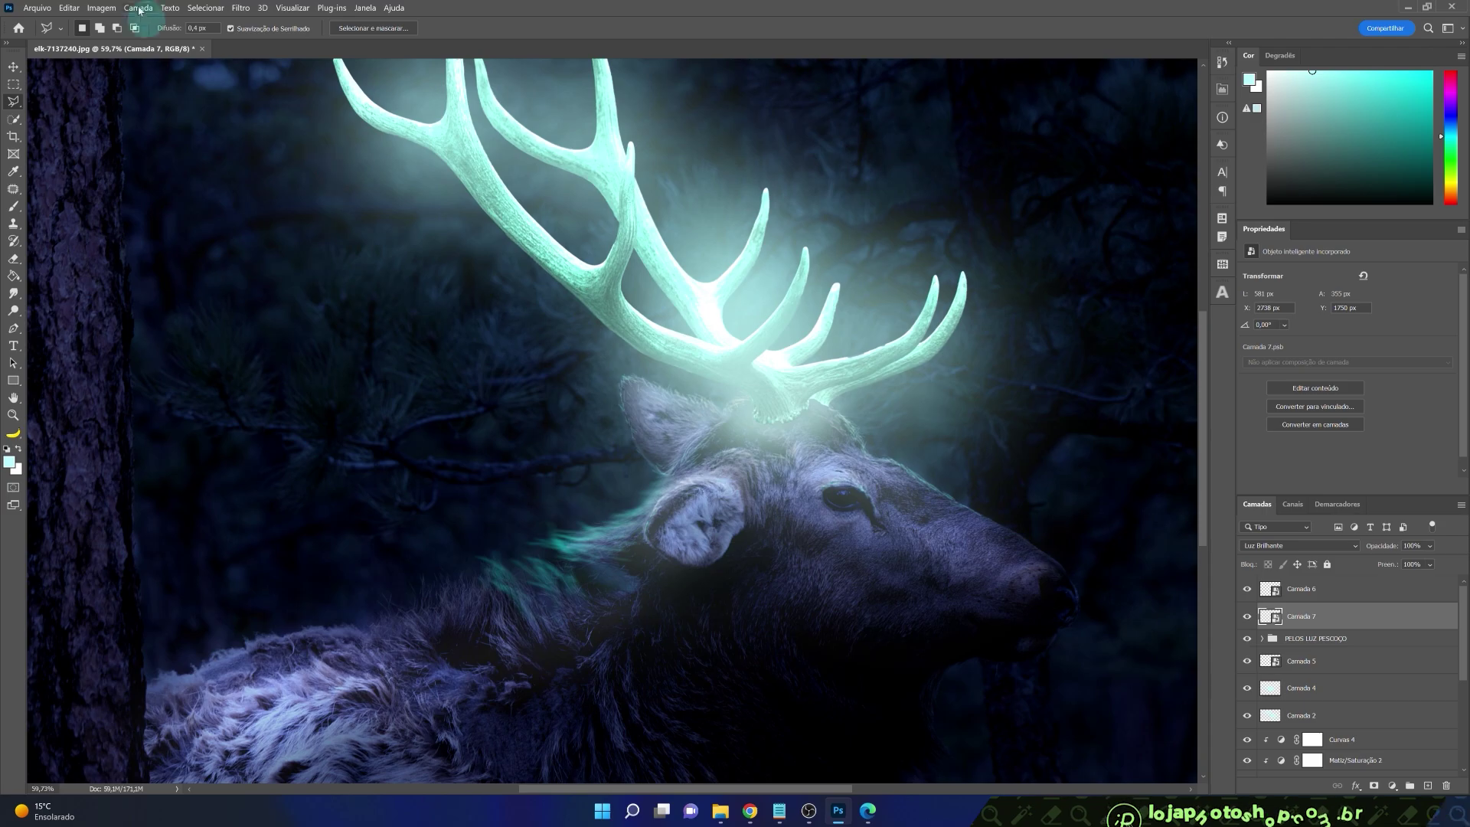
pyautogui.click(244, 9)
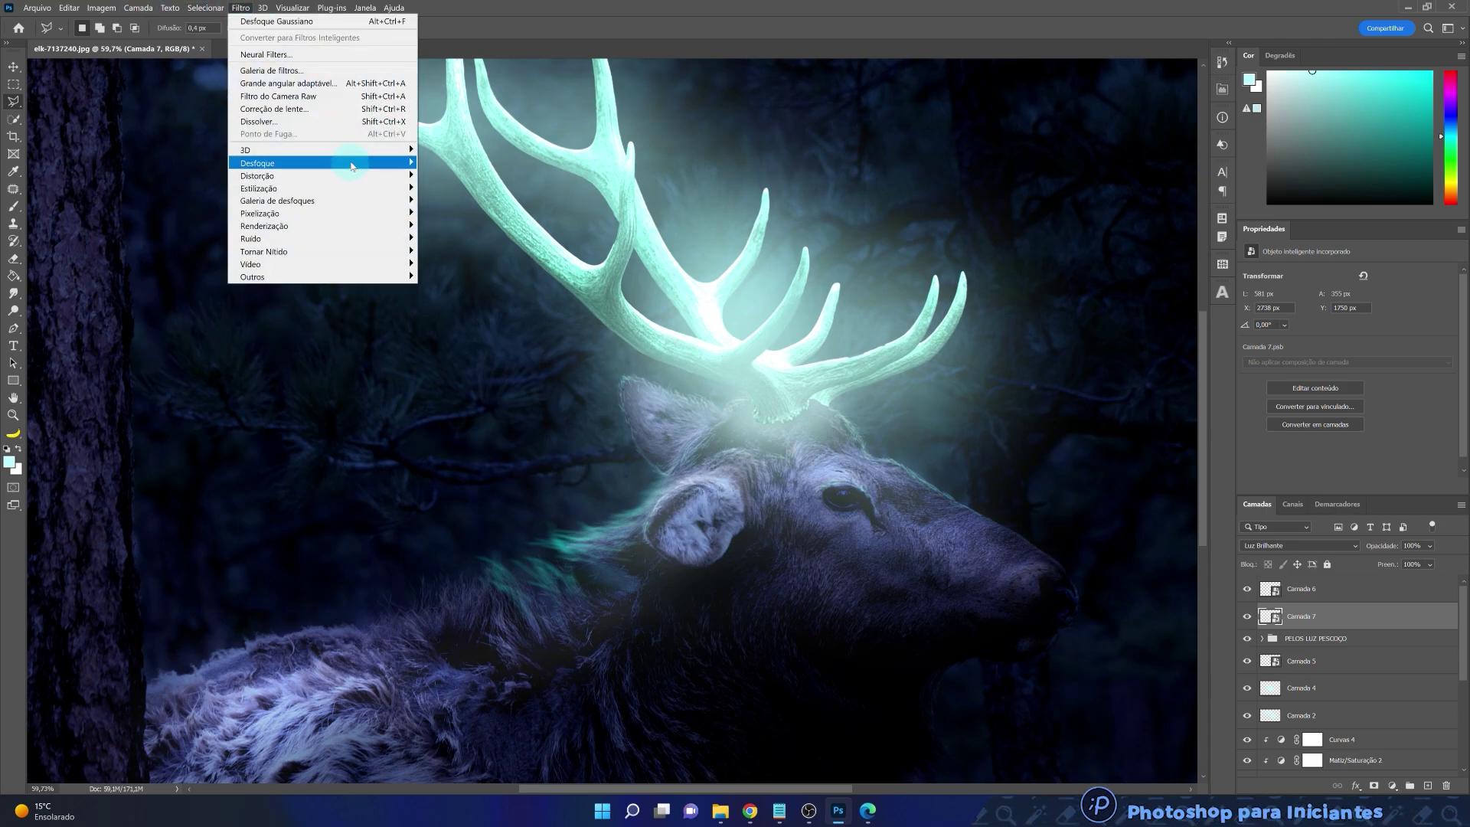
pyautogui.moveTo(367, 163)
pyautogui.click(476, 214)
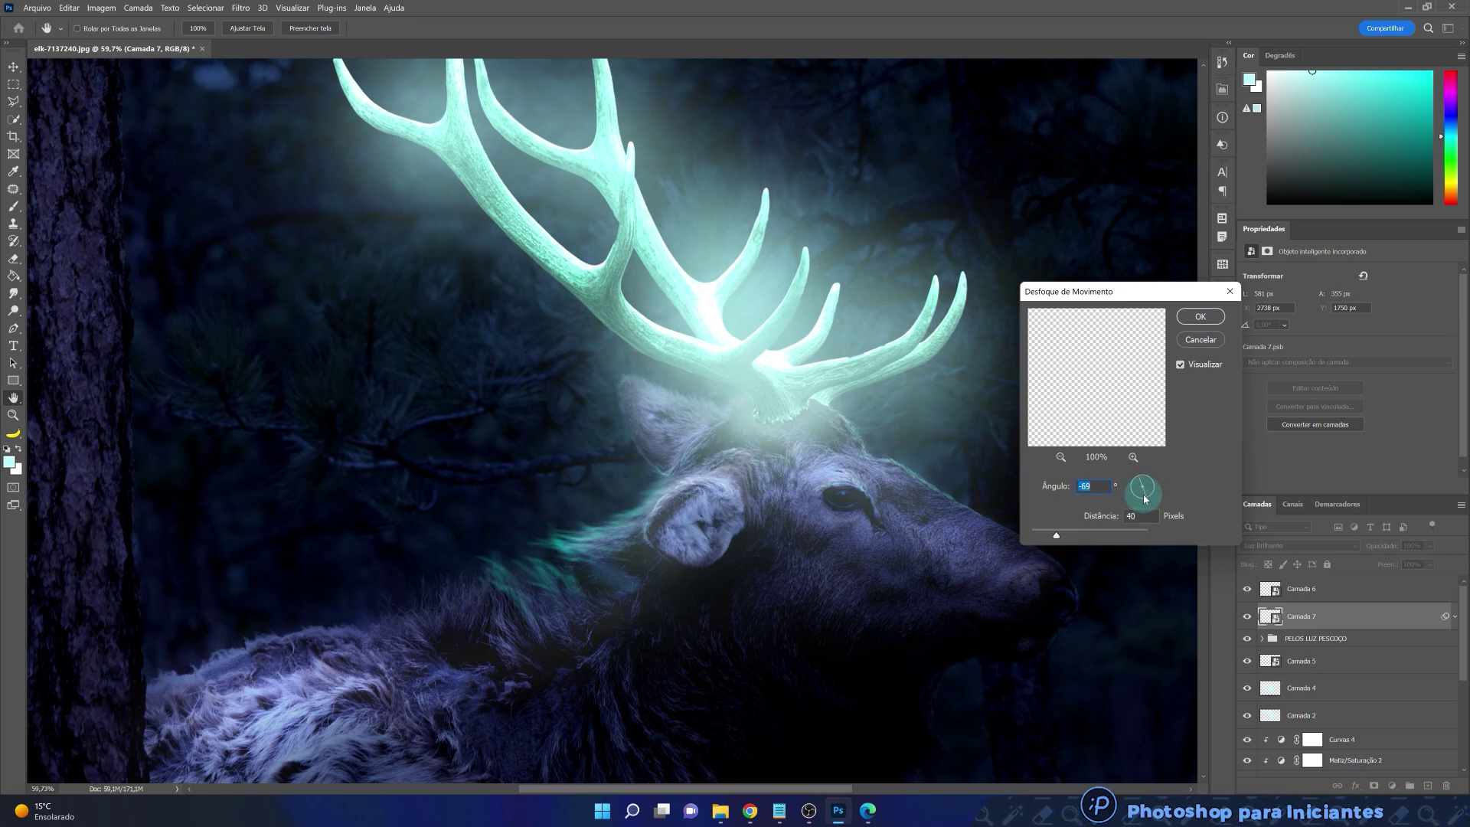
pyautogui.moveTo(1057, 535); pyautogui.dragTo(1043, 536)
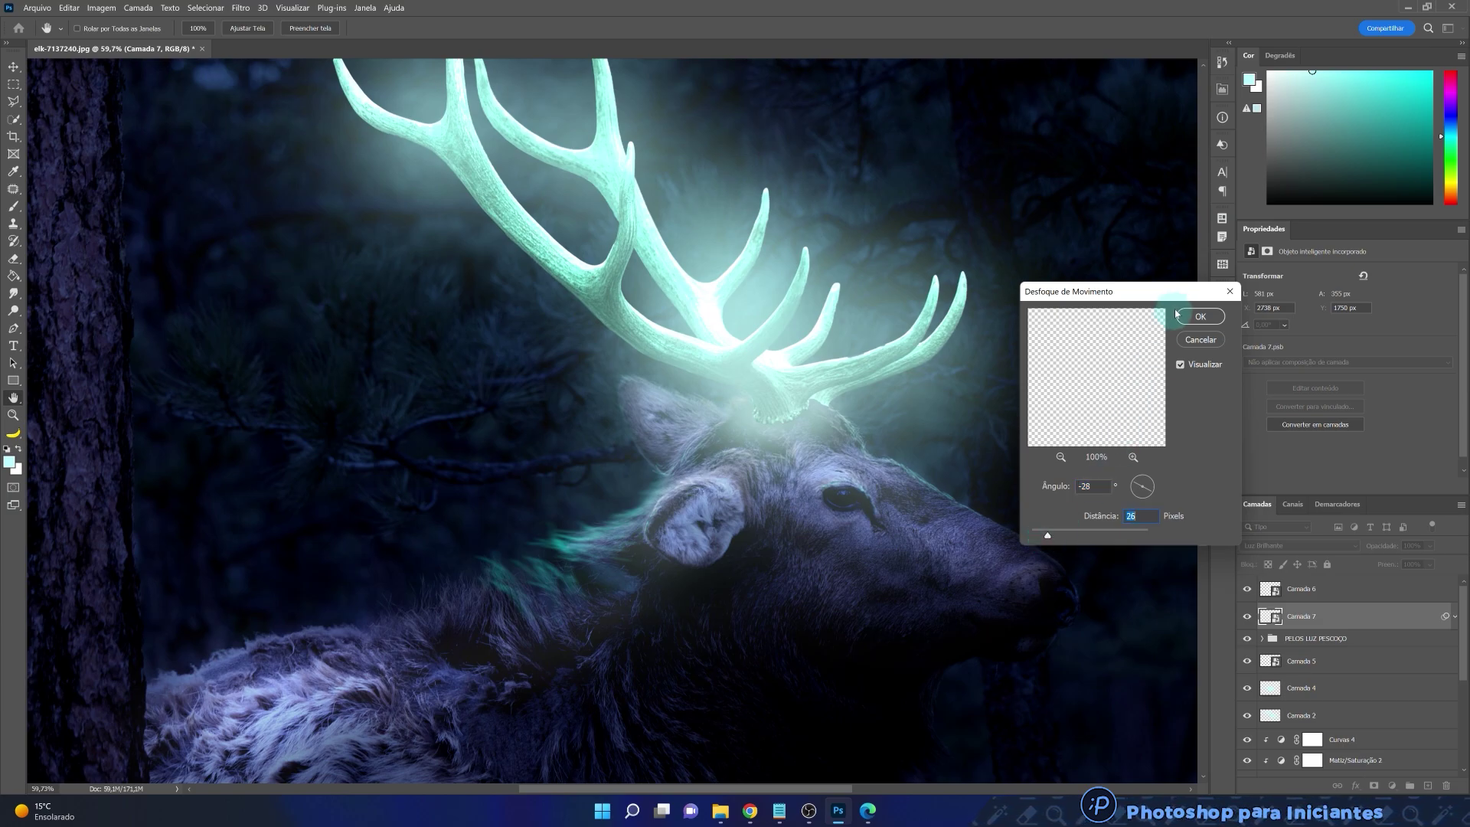
pyautogui.click(1201, 316)
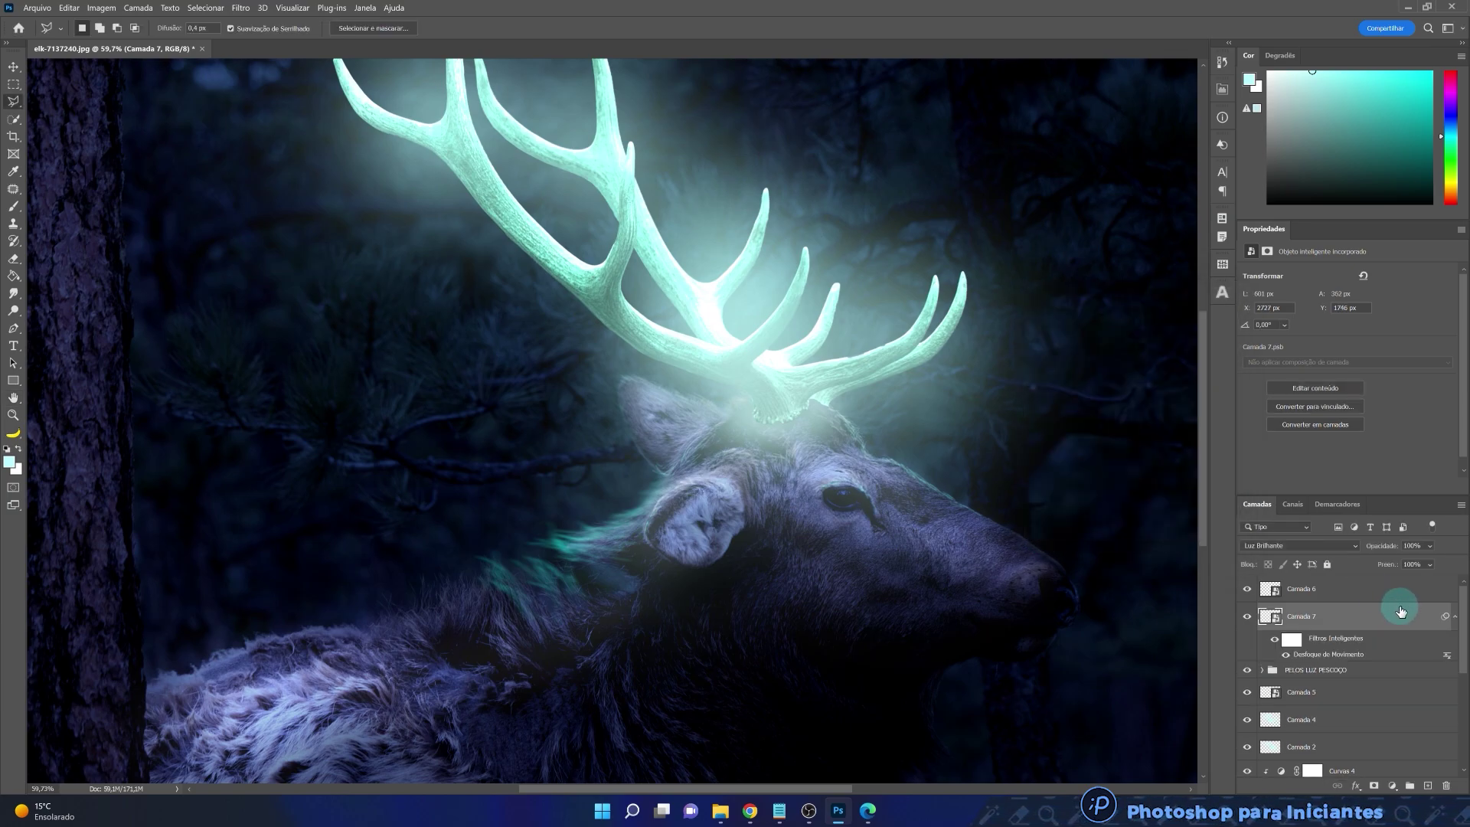
# - Duplicate Camada 7 twice and change the Motion Blur angle to -90° on the second copy and -45° on the first copy
pyautogui.hotkey('ctrl', 'j')
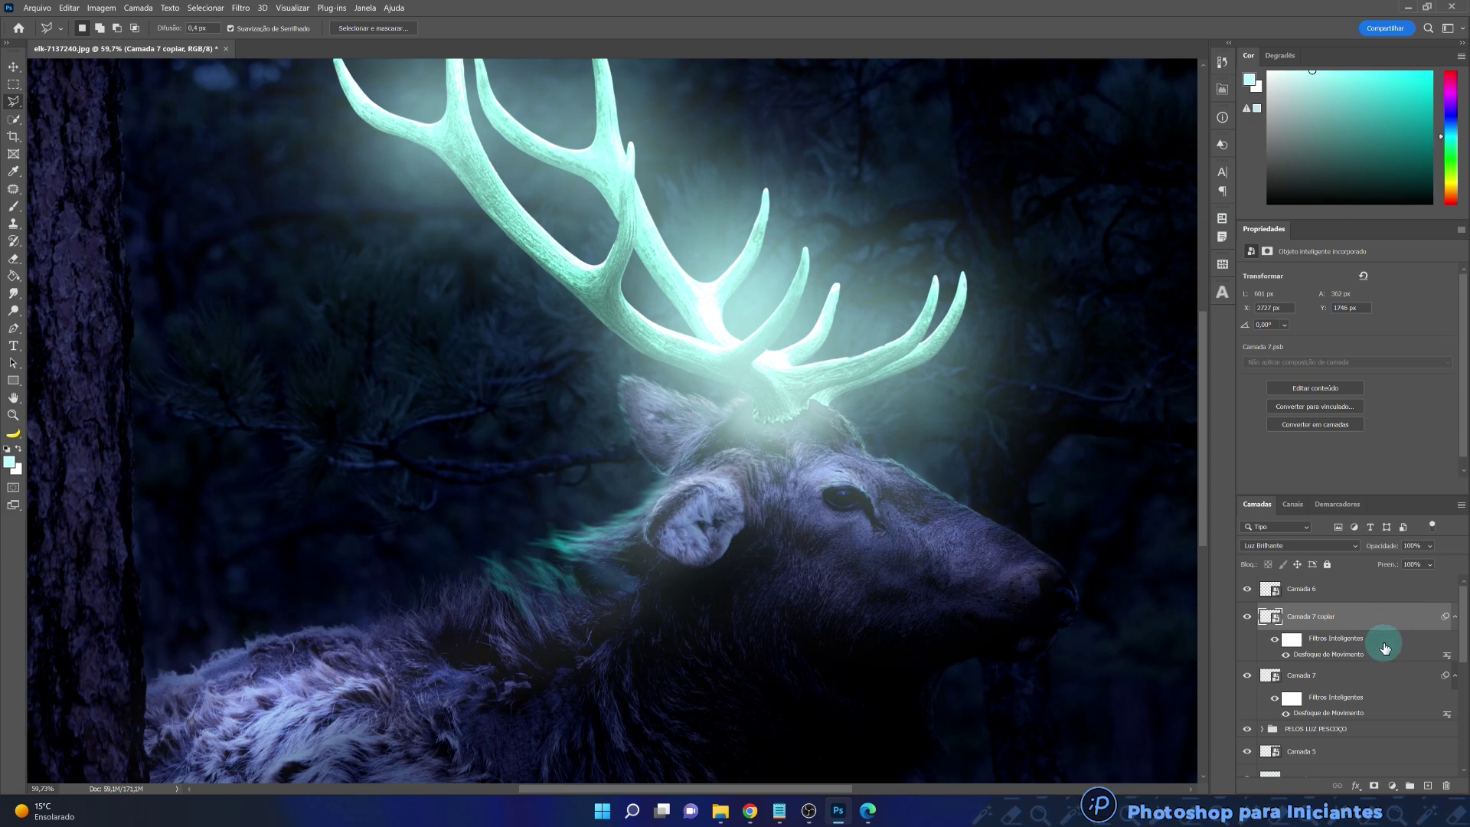
pyautogui.hotkey('ctrl', 'j')
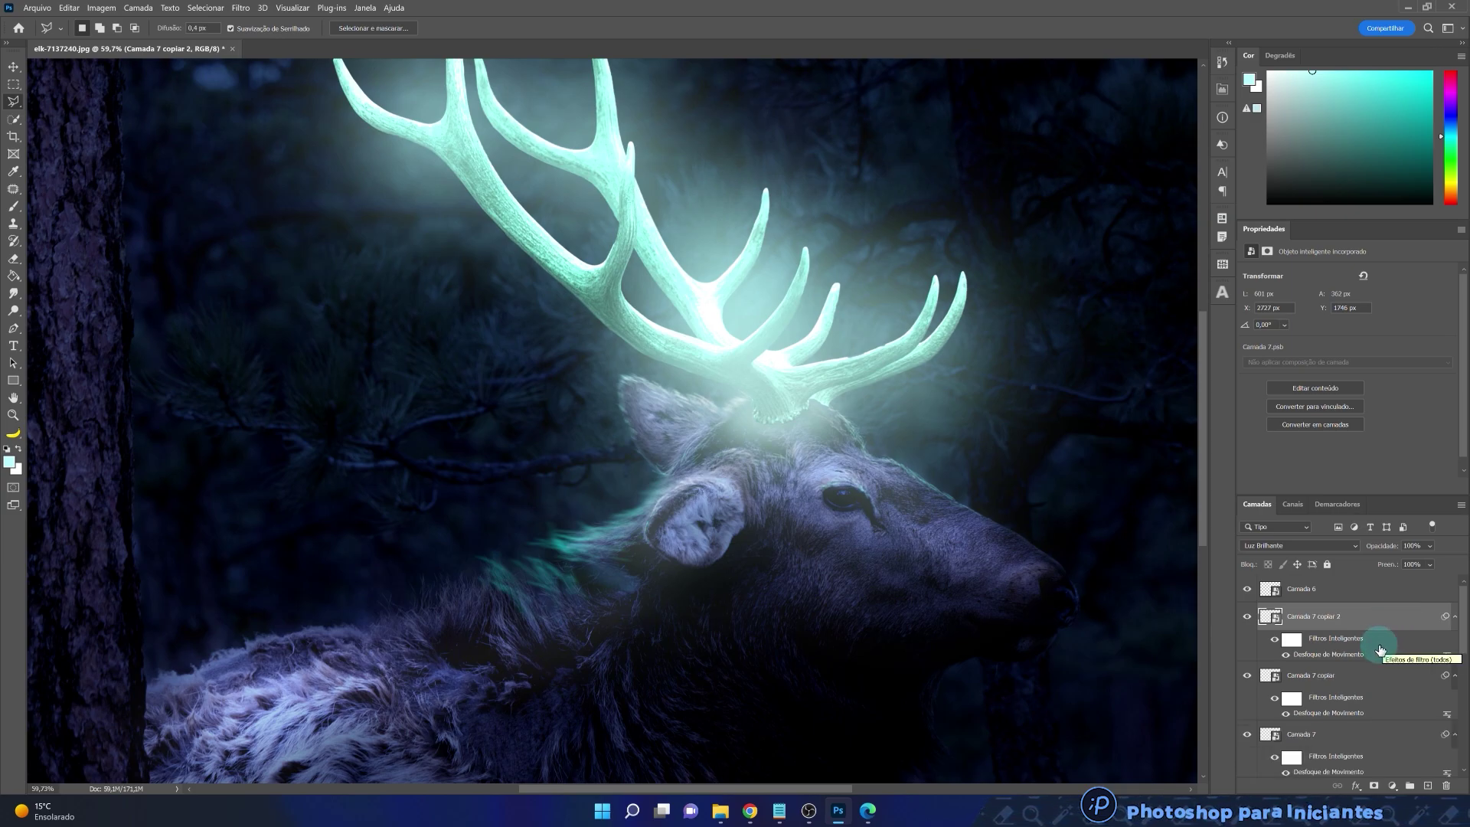
pyautogui.doubleClick(1336, 655)
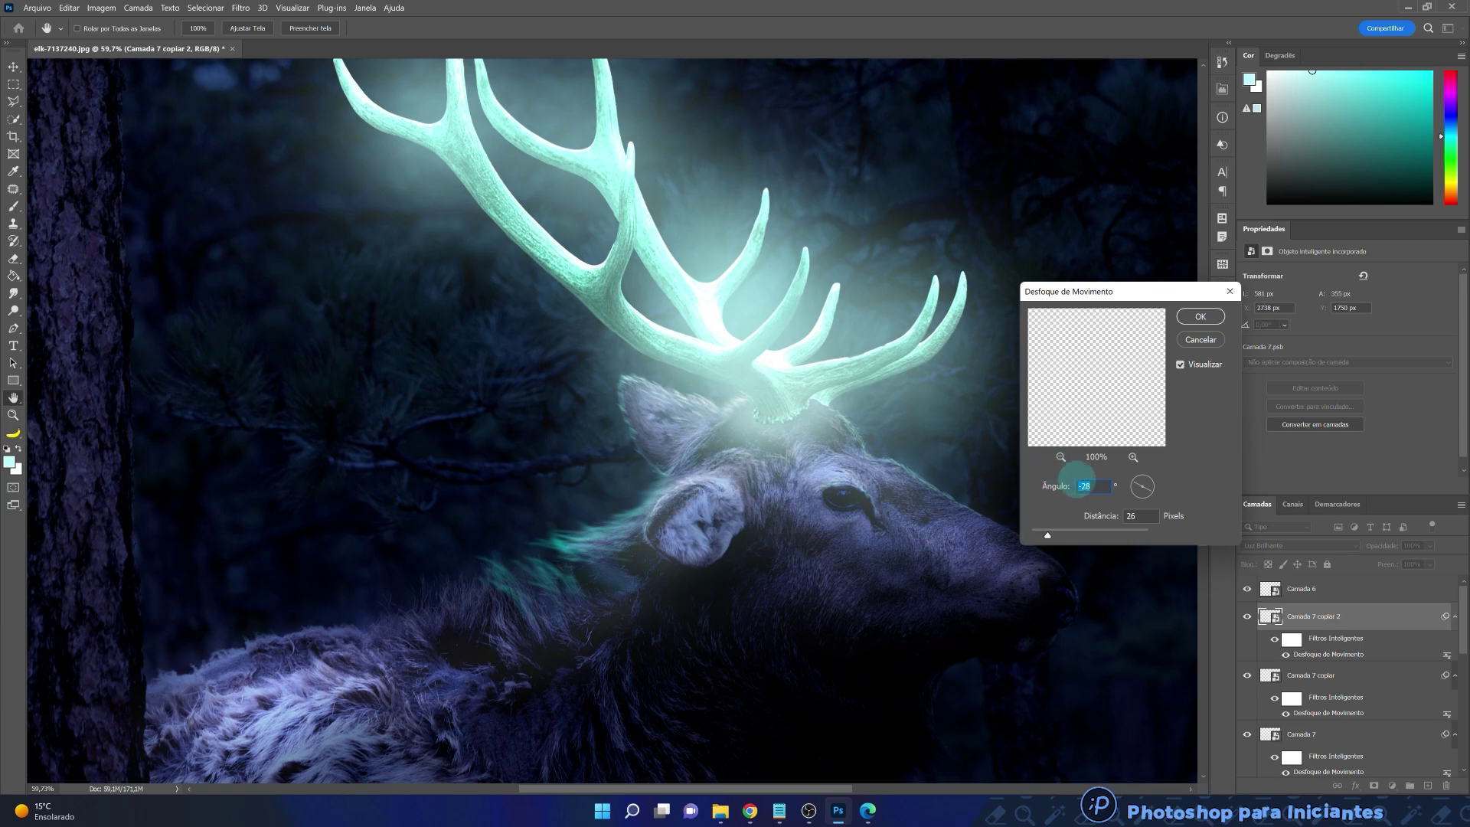
pyautogui.moveTo(1148, 491); pyautogui.dragTo(1150, 496)
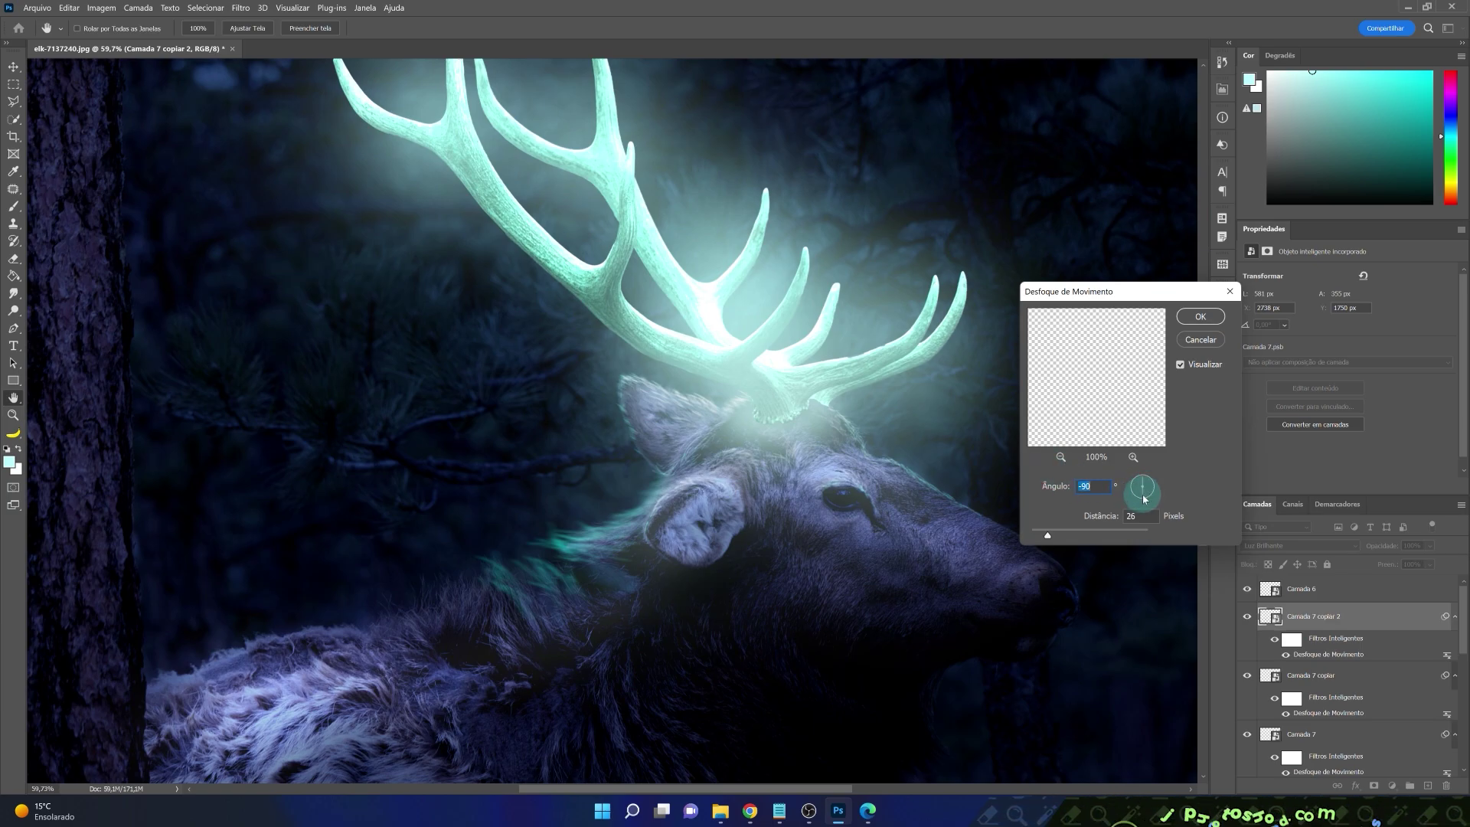
pyautogui.click(1200, 317)
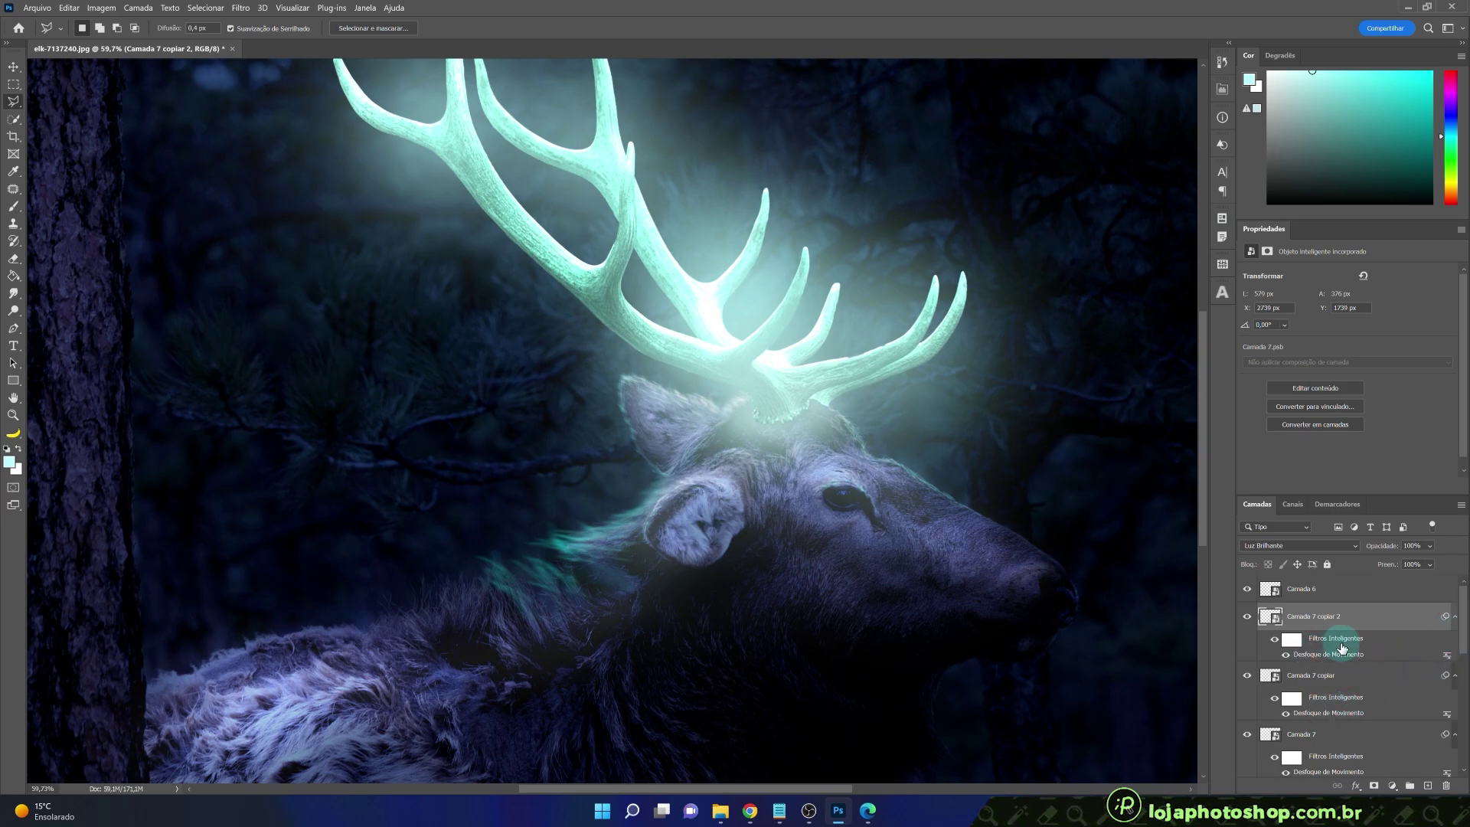
pyautogui.doubleClick(1338, 712)
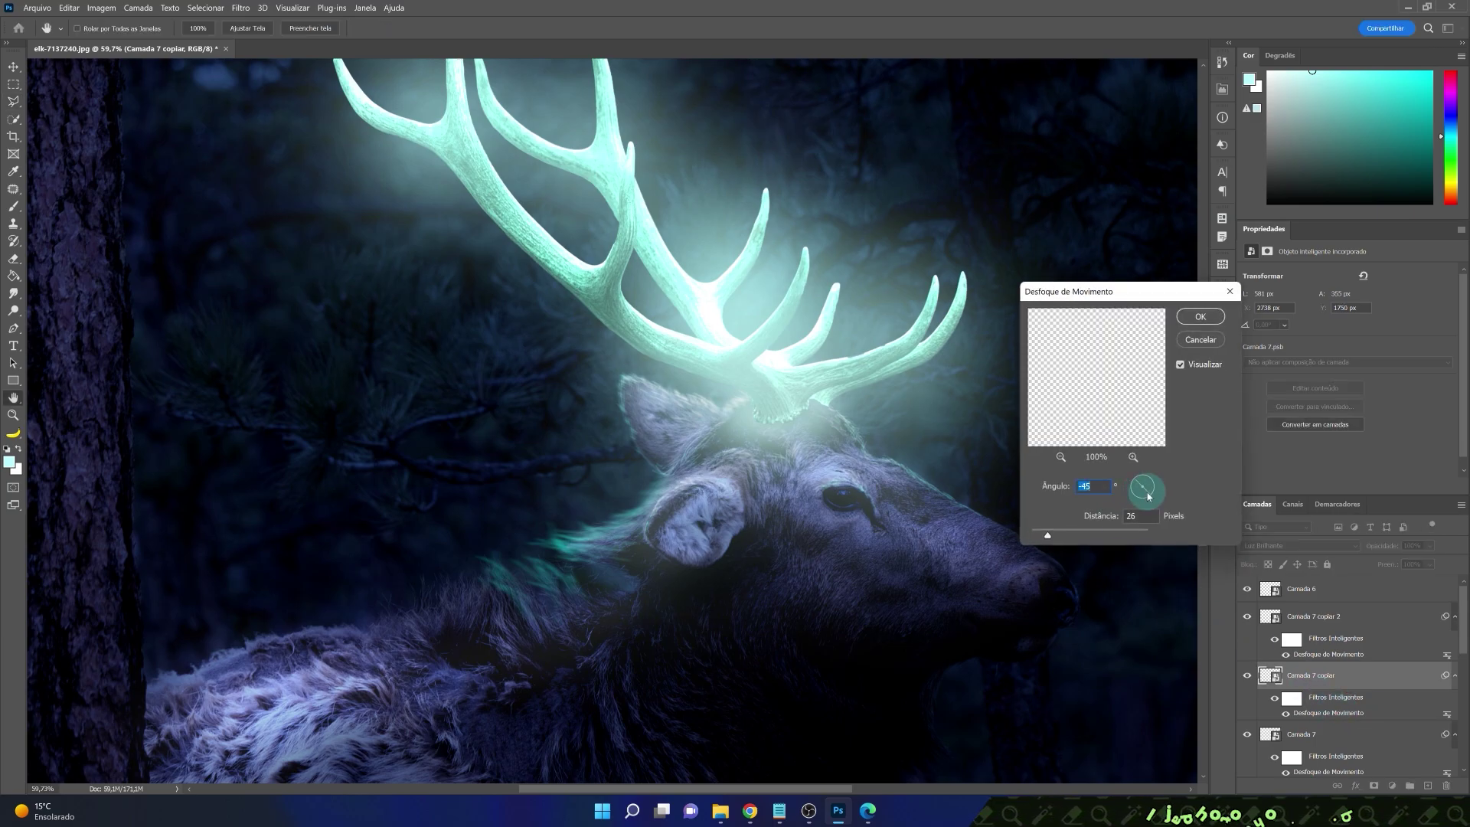
pyautogui.click(1201, 316)
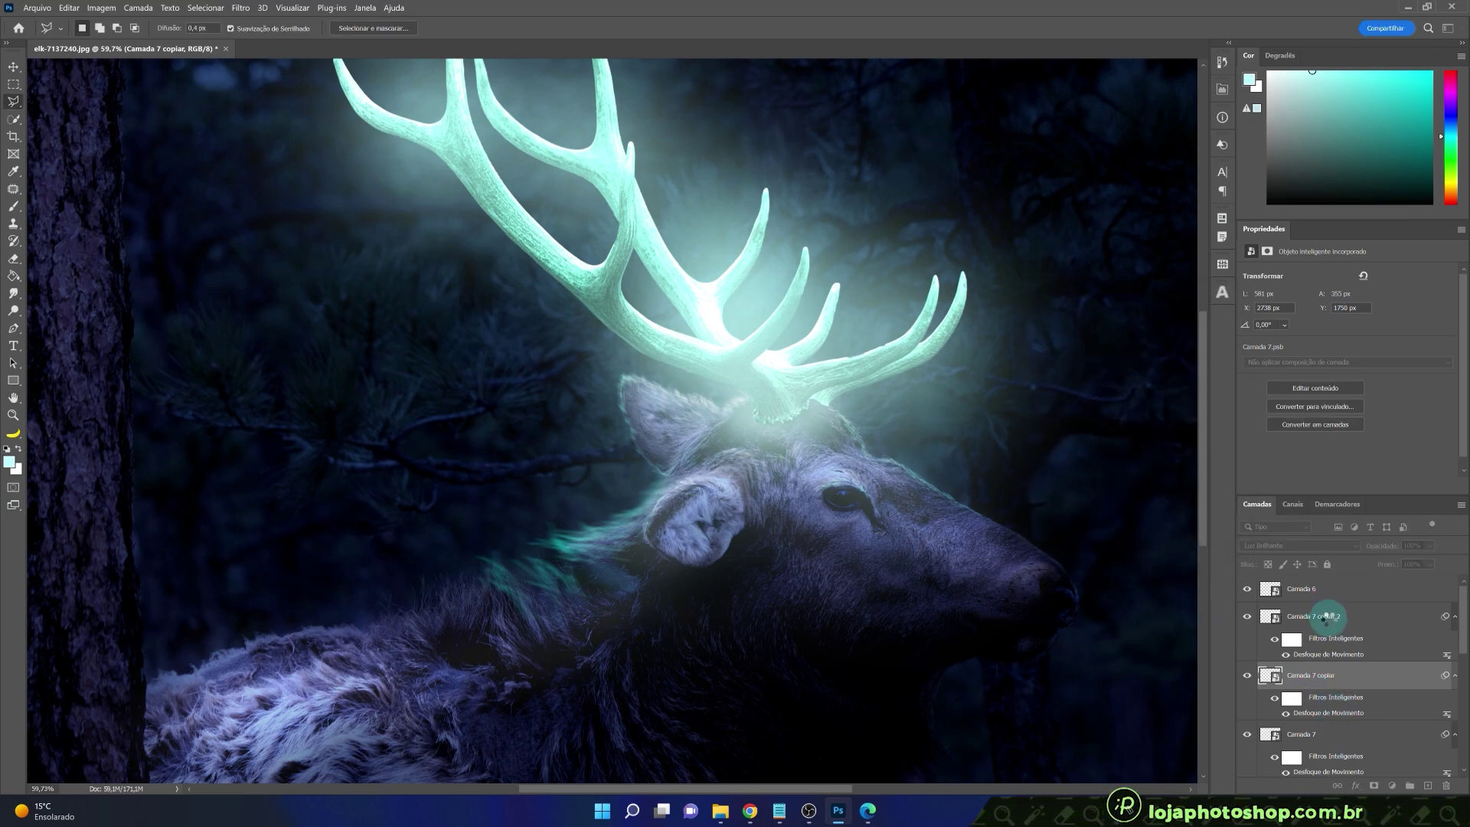
# - Group Camada 7 and its two copies as PELOS BRILHO ORELHA
pyautogui.click(1330, 622)
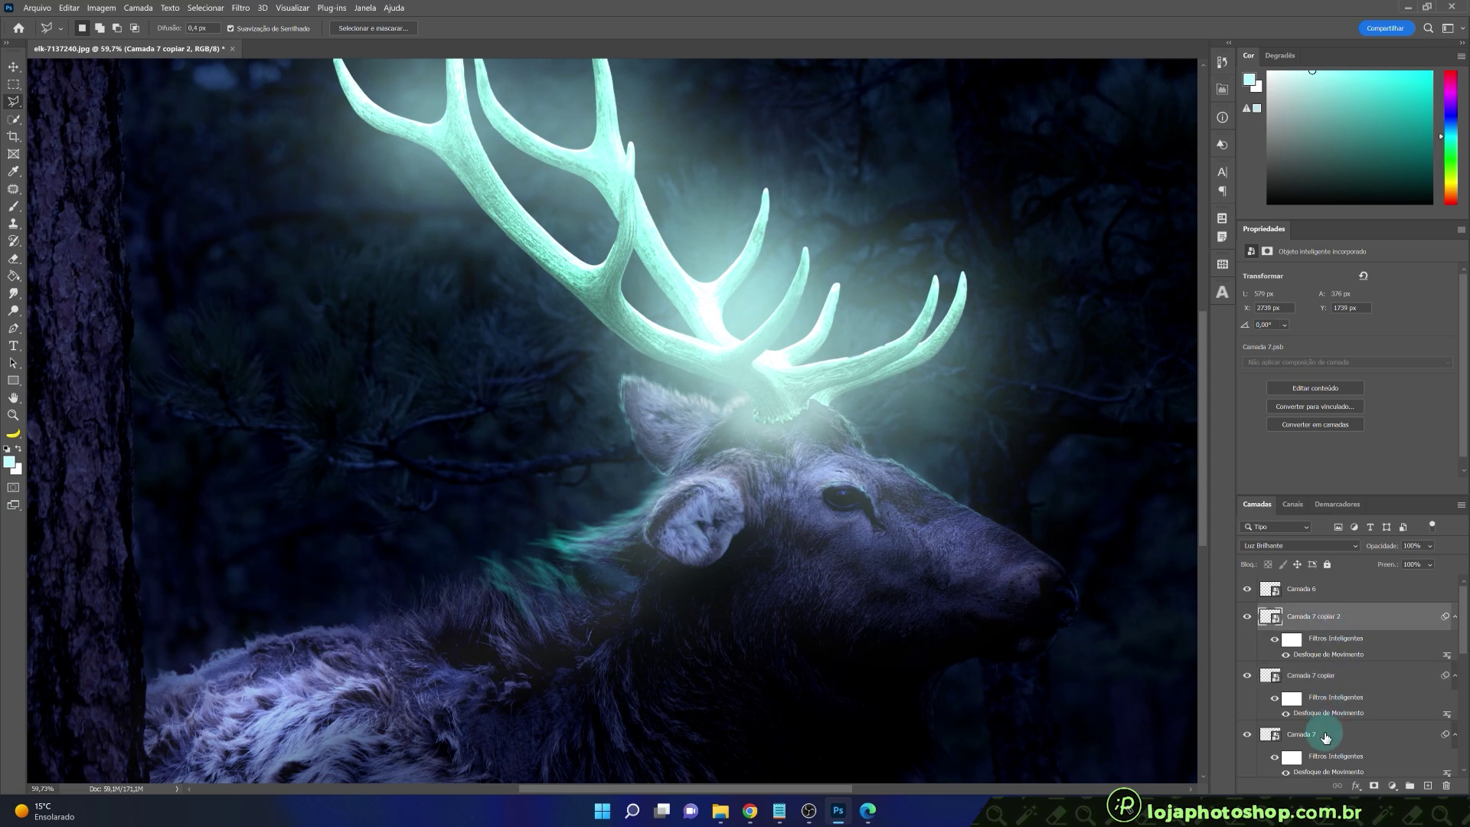
pyautogui.keyDown('shift'); pyautogui.click(1326, 736); pyautogui.keyUp('shift')
pyautogui.hotkey('ctrl', 'g')
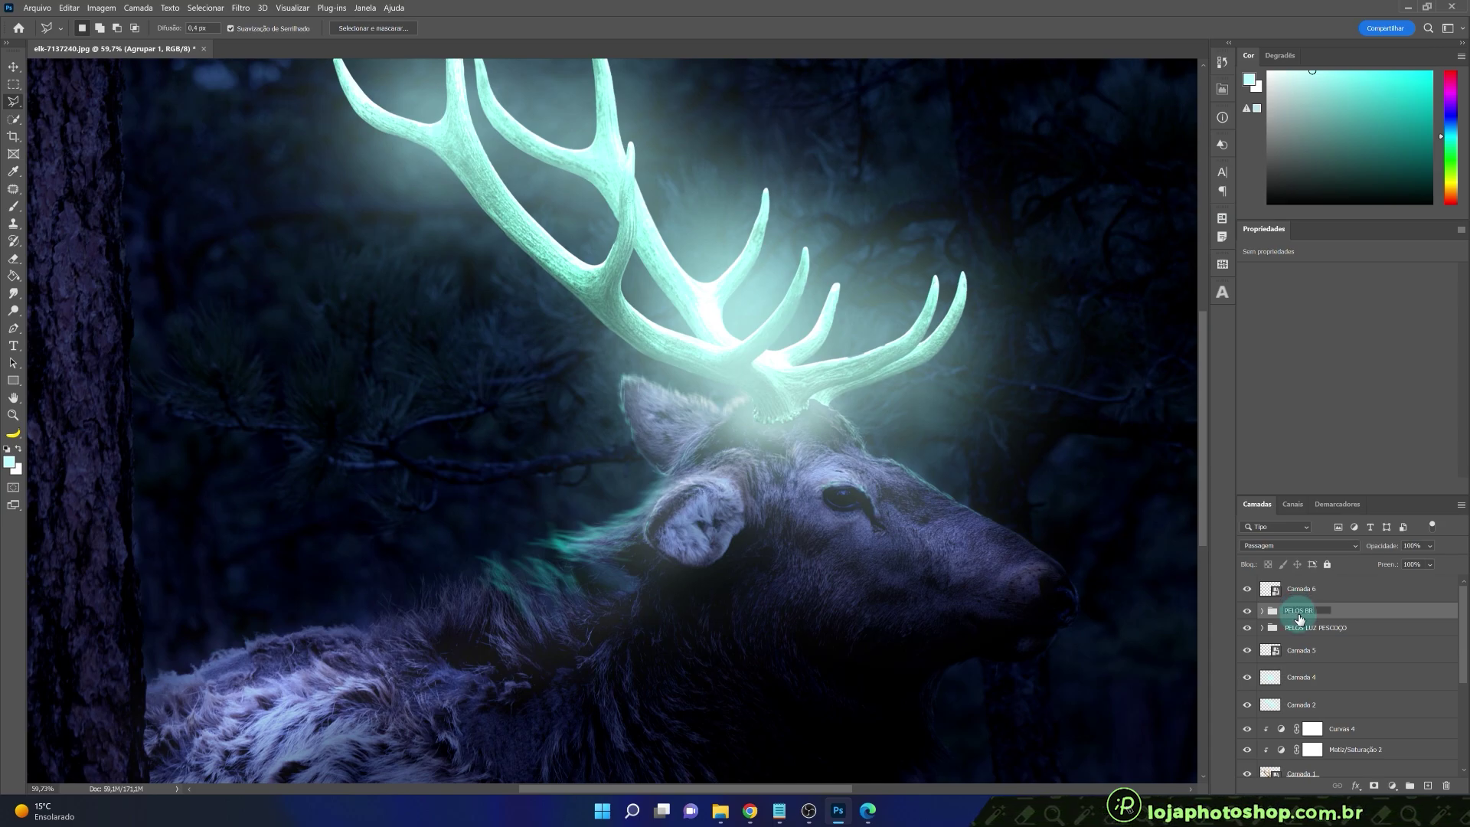
pyautogui.write('ORELHA')
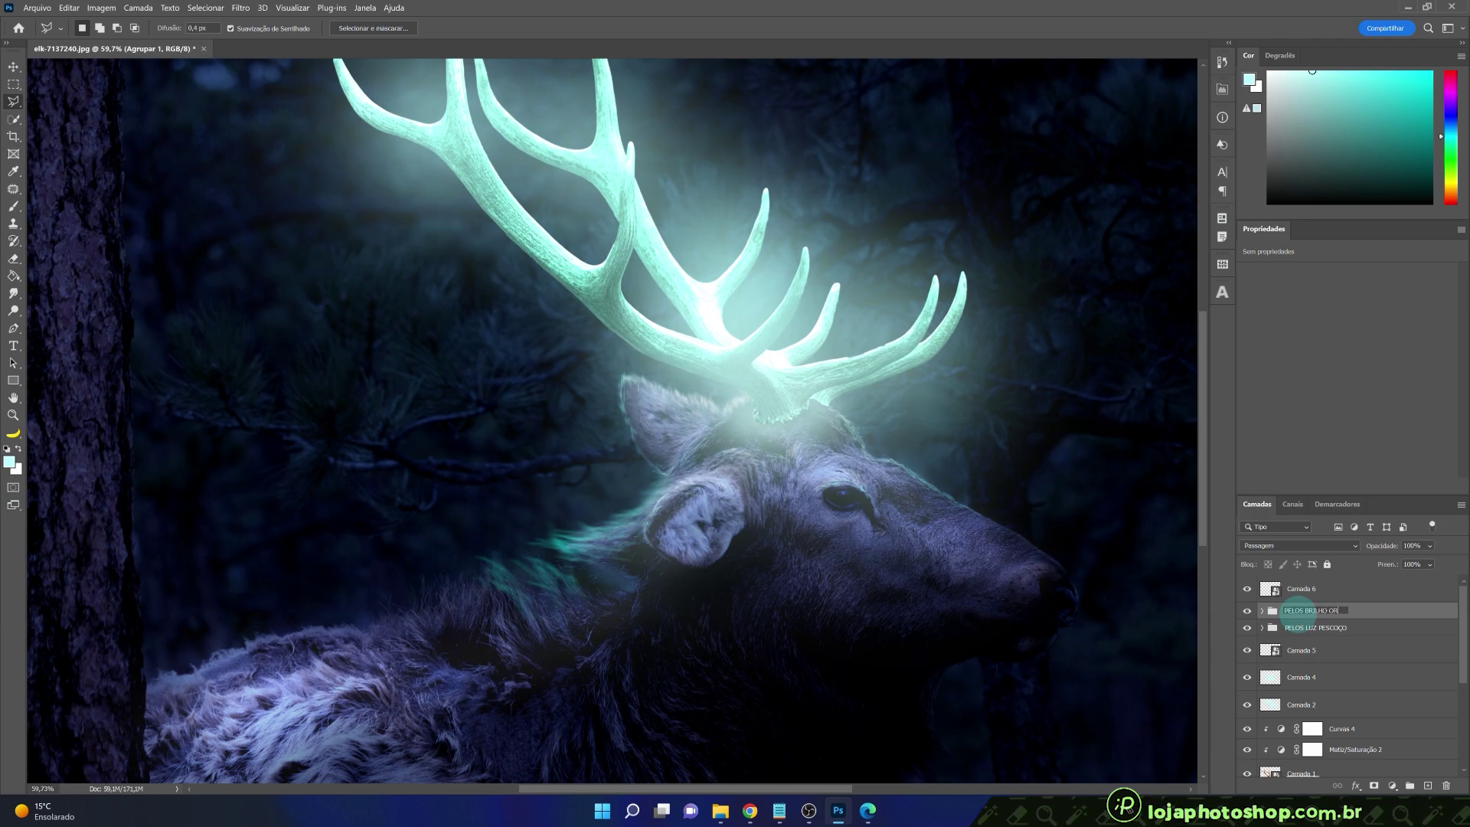
pyautogui.press('Return')
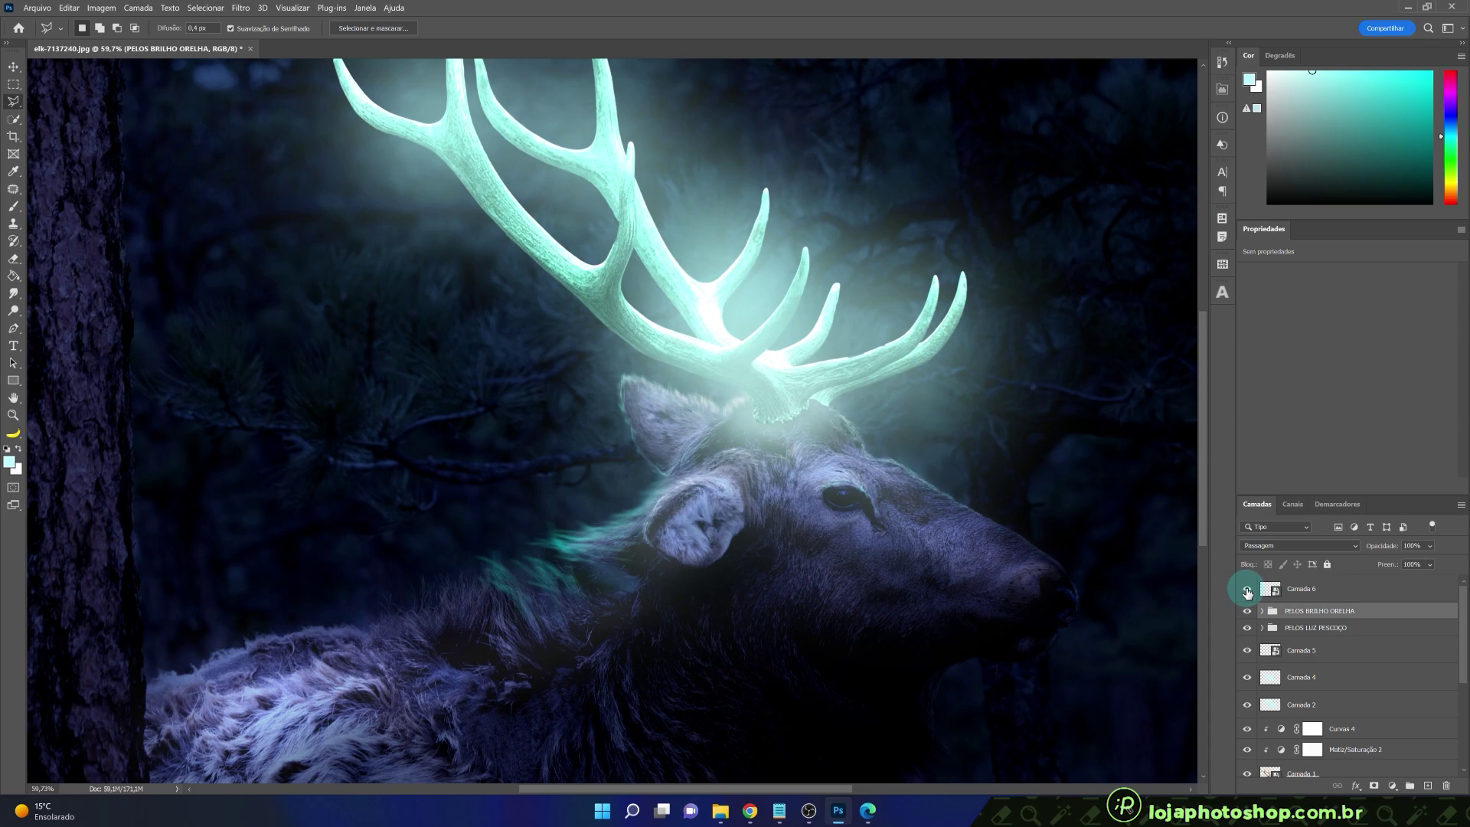
# - Apply Motion Blur to Camada 6 with an angle of 86° and a distance of 26 pixels, and duplicate the layer twice
pyautogui.scroll(-3, 856, 570)
pyautogui.scroll(2, 754, 453)
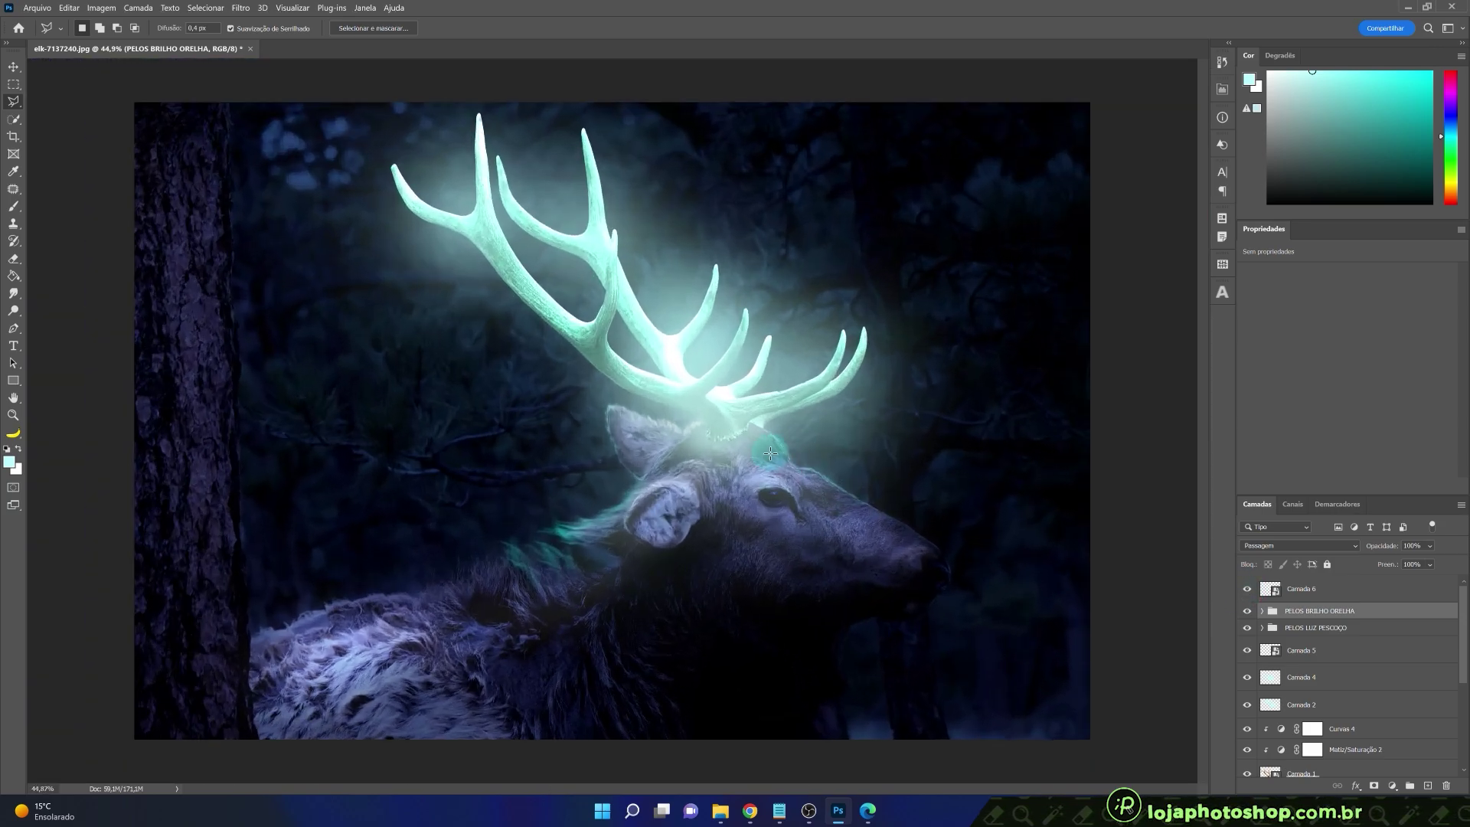
pyautogui.scroll(1, 865, 526)
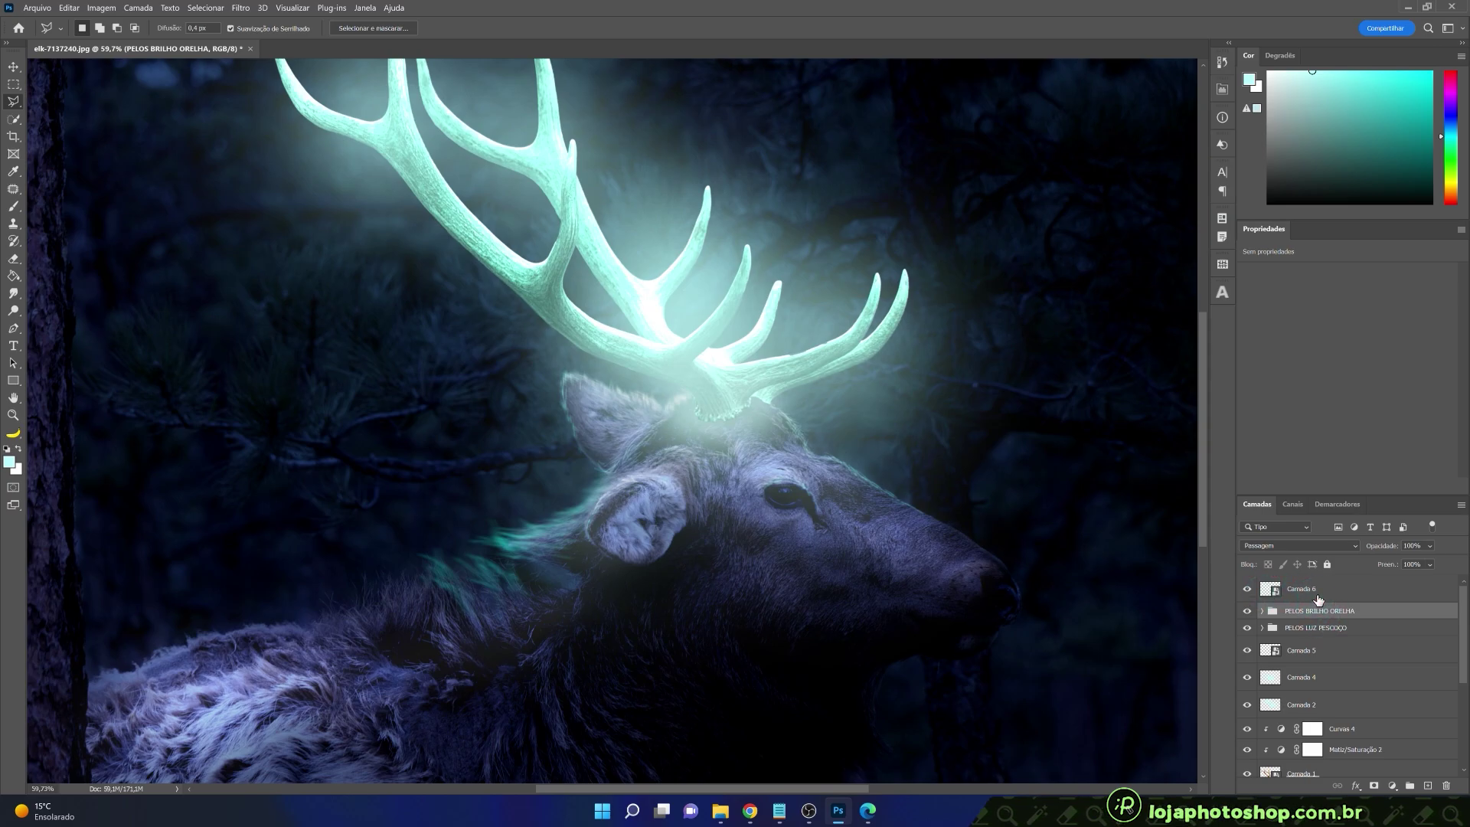
pyautogui.click(1258, 596)
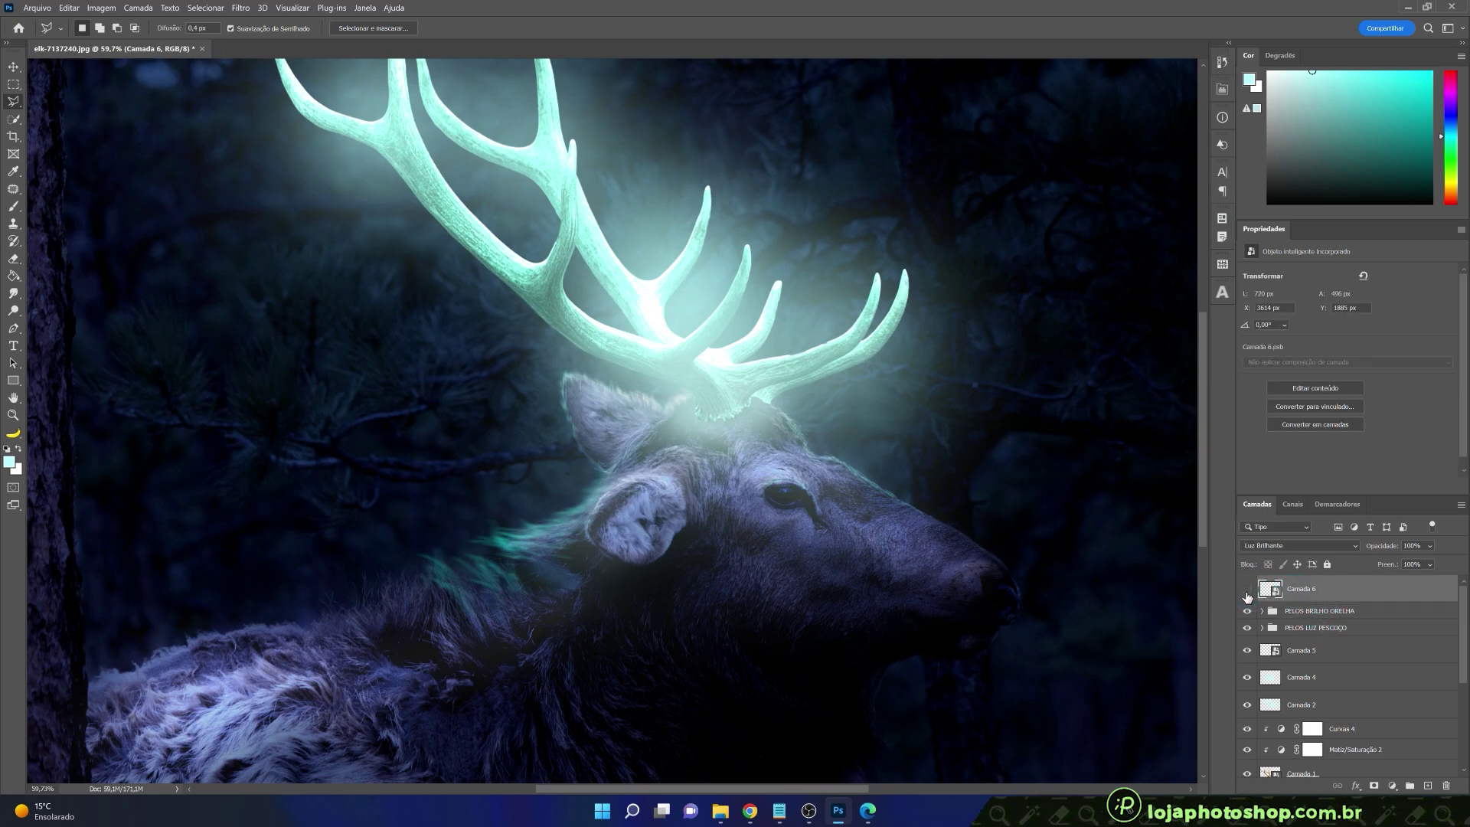
pyautogui.click(241, 8)
pyautogui.moveTo(329, 163)
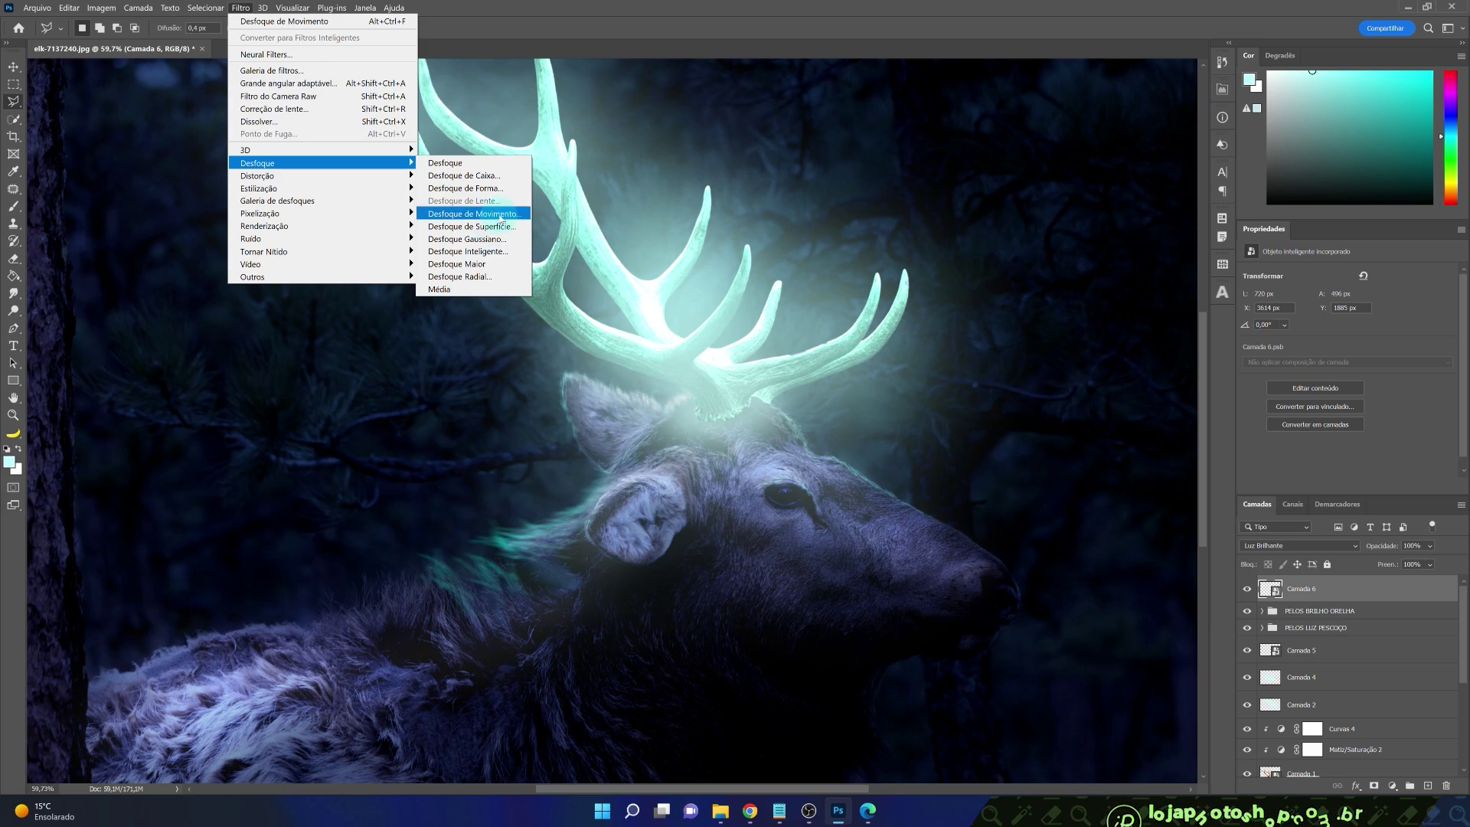
pyautogui.click(500, 214)
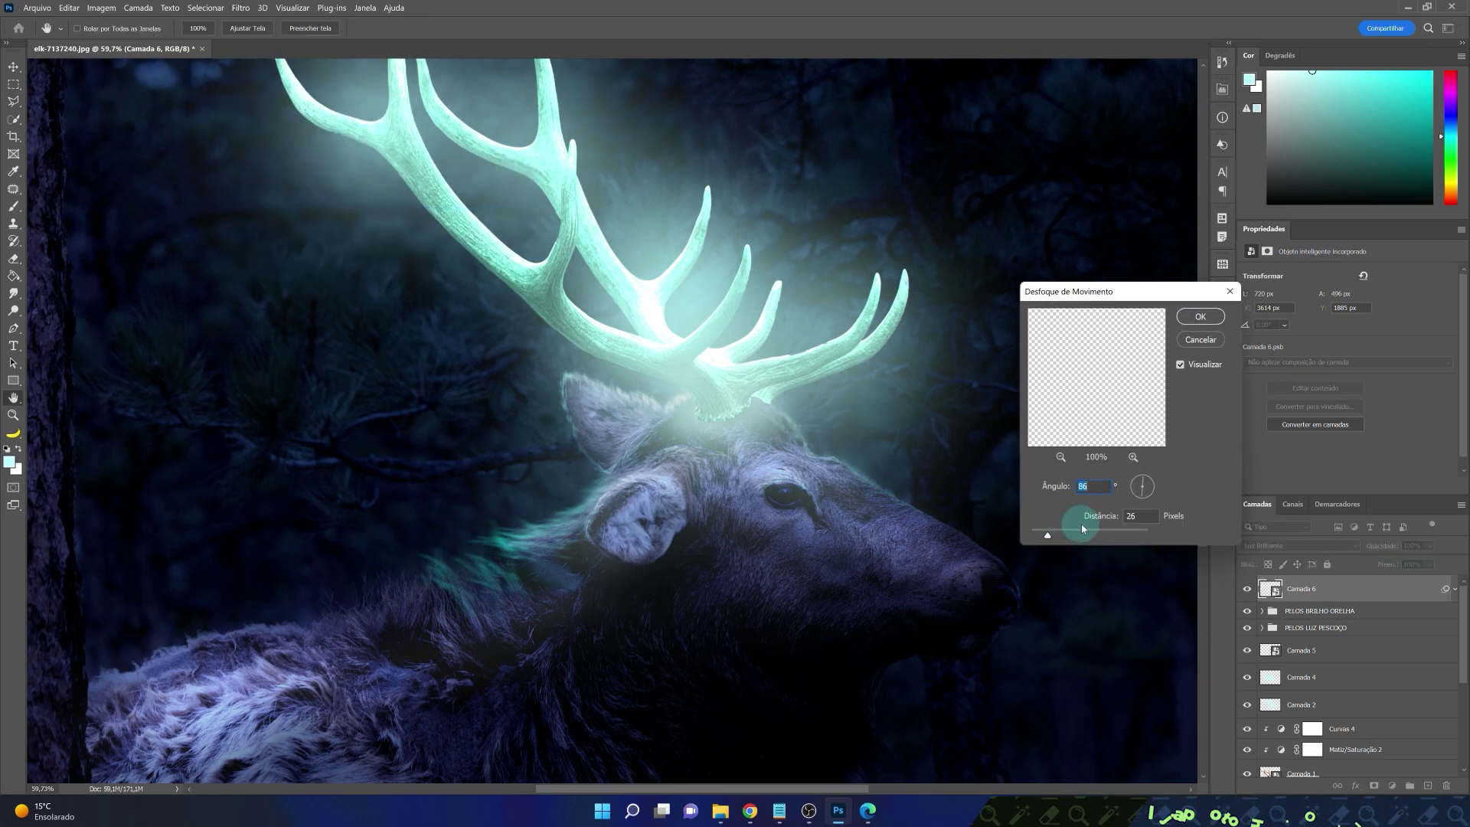
pyautogui.click(1200, 317)
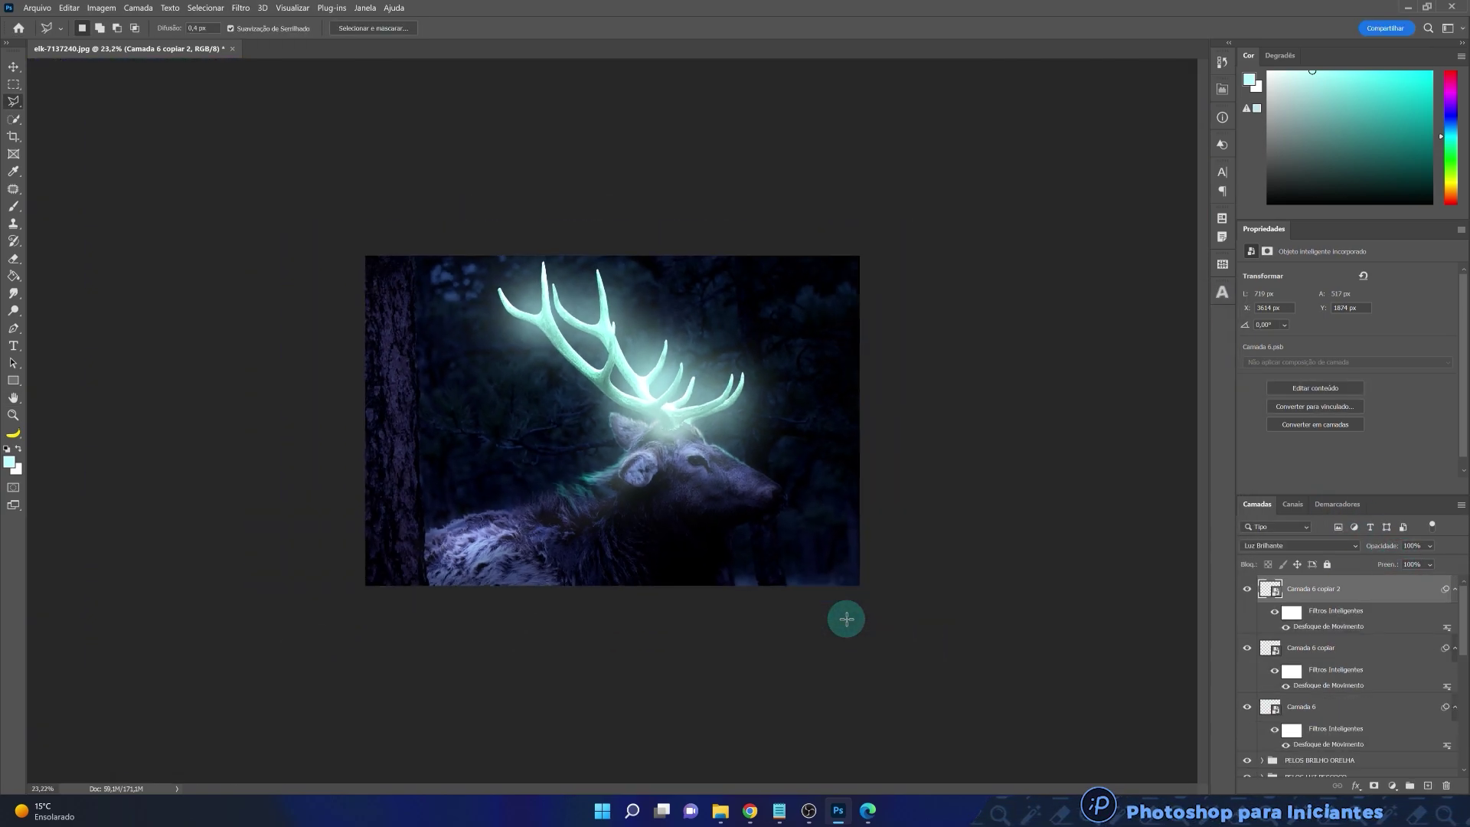
# - Group Camada 6 and its two copies, keeping the default group name
pyautogui.hotkey('ctrl', '0')
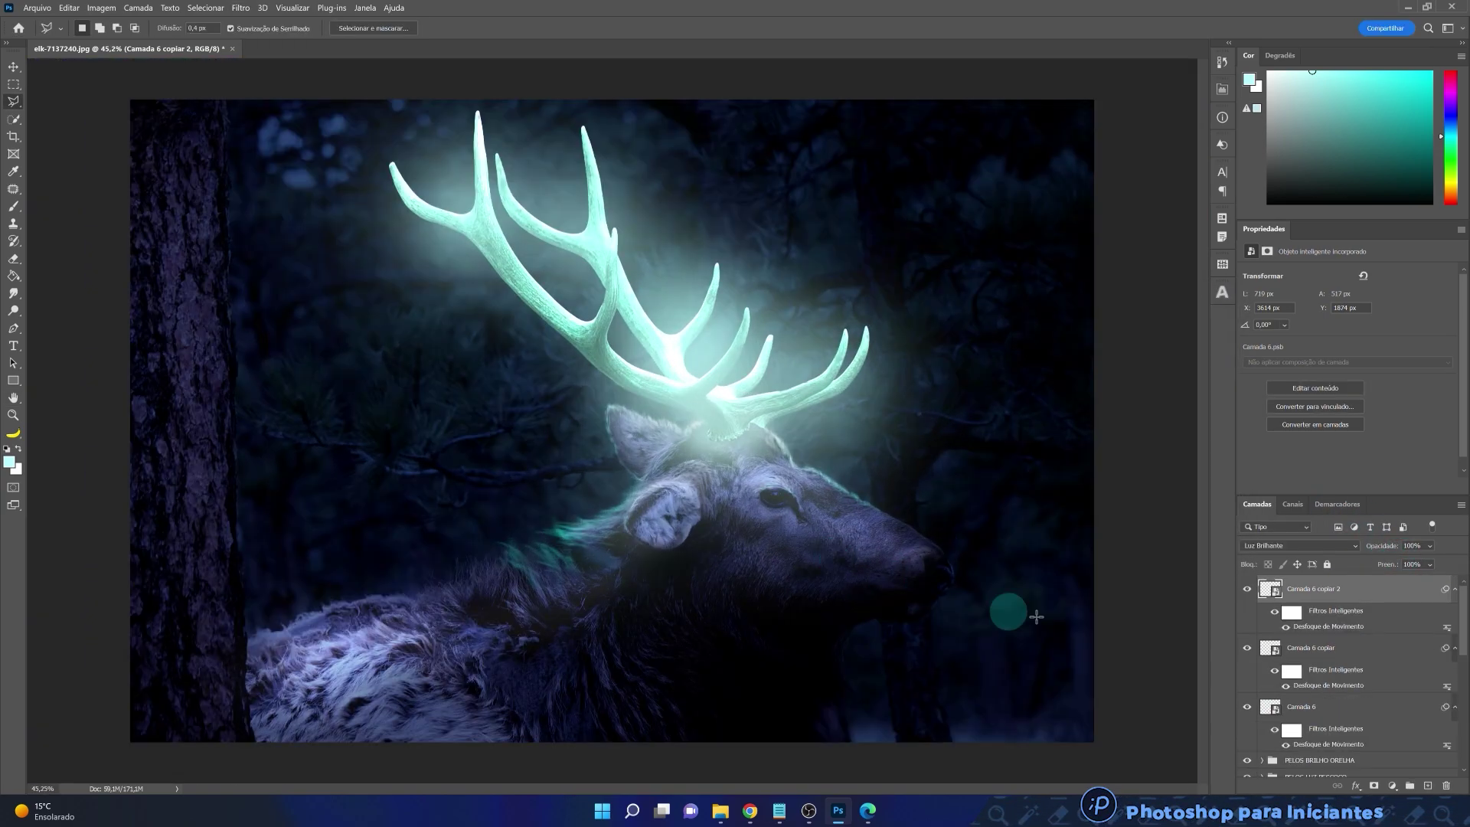
pyautogui.hotkey('ctrl', 'g')
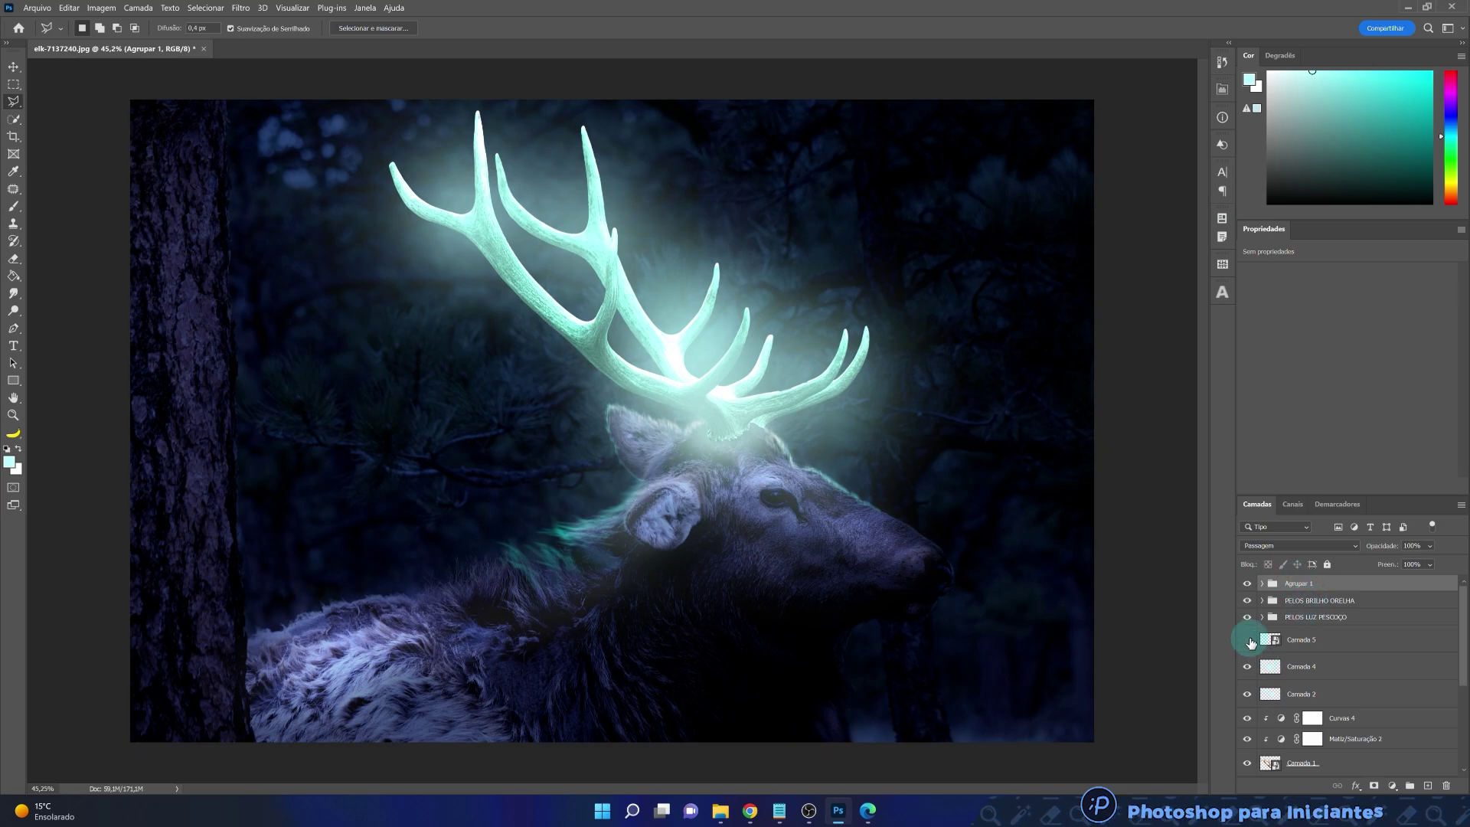
# - Apply Motion Blur to Camada 5 with an adjusted angle and a distance of 26 pixels, and duplicate the layer twice
pyautogui.click(1321, 640)
pyautogui.click(241, 7)
pyautogui.moveTo(258, 163)
pyautogui.click(474, 213)
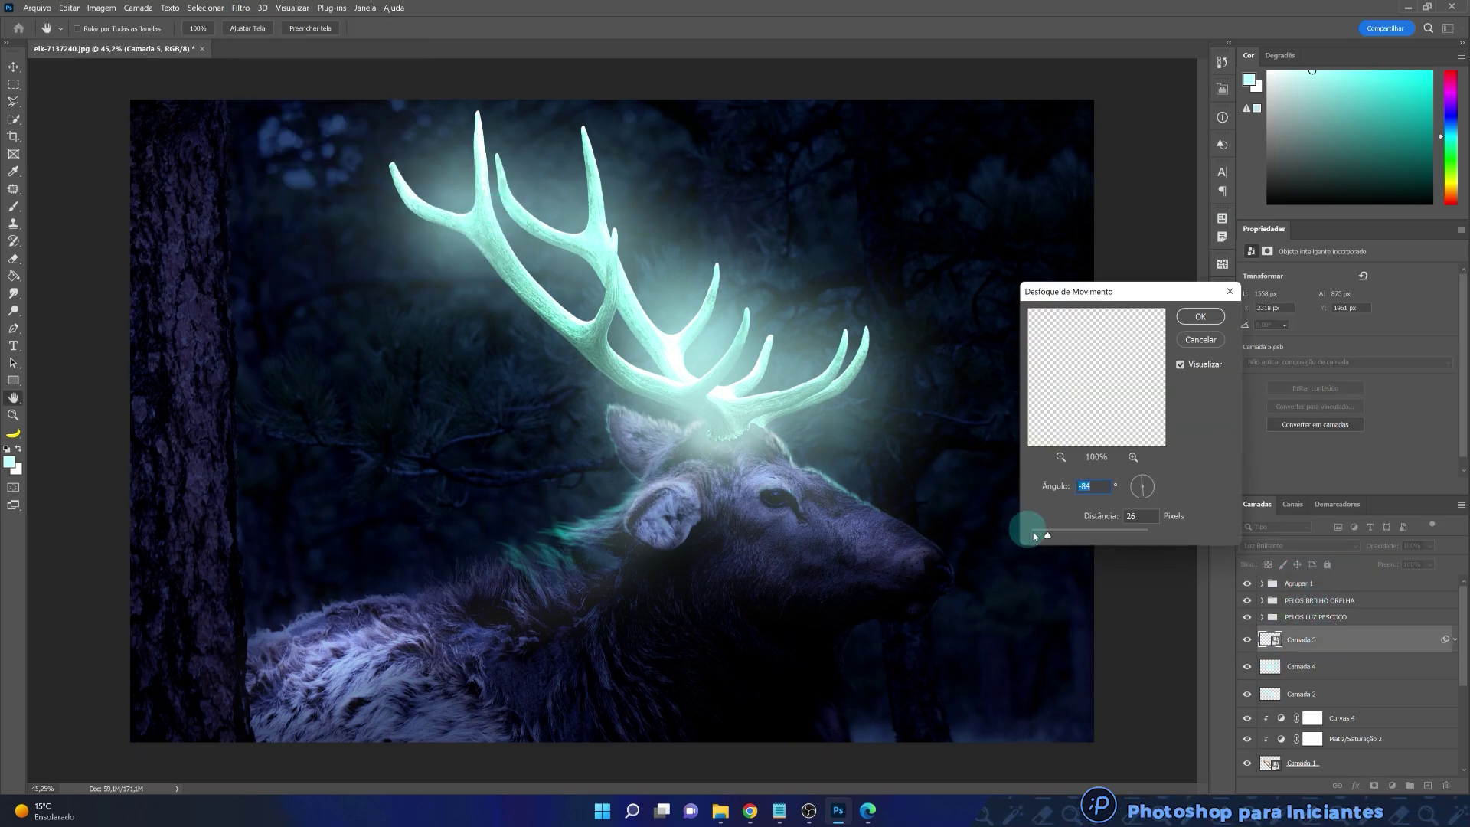
pyautogui.click(1142, 486)
pyautogui.click(1222, 318)
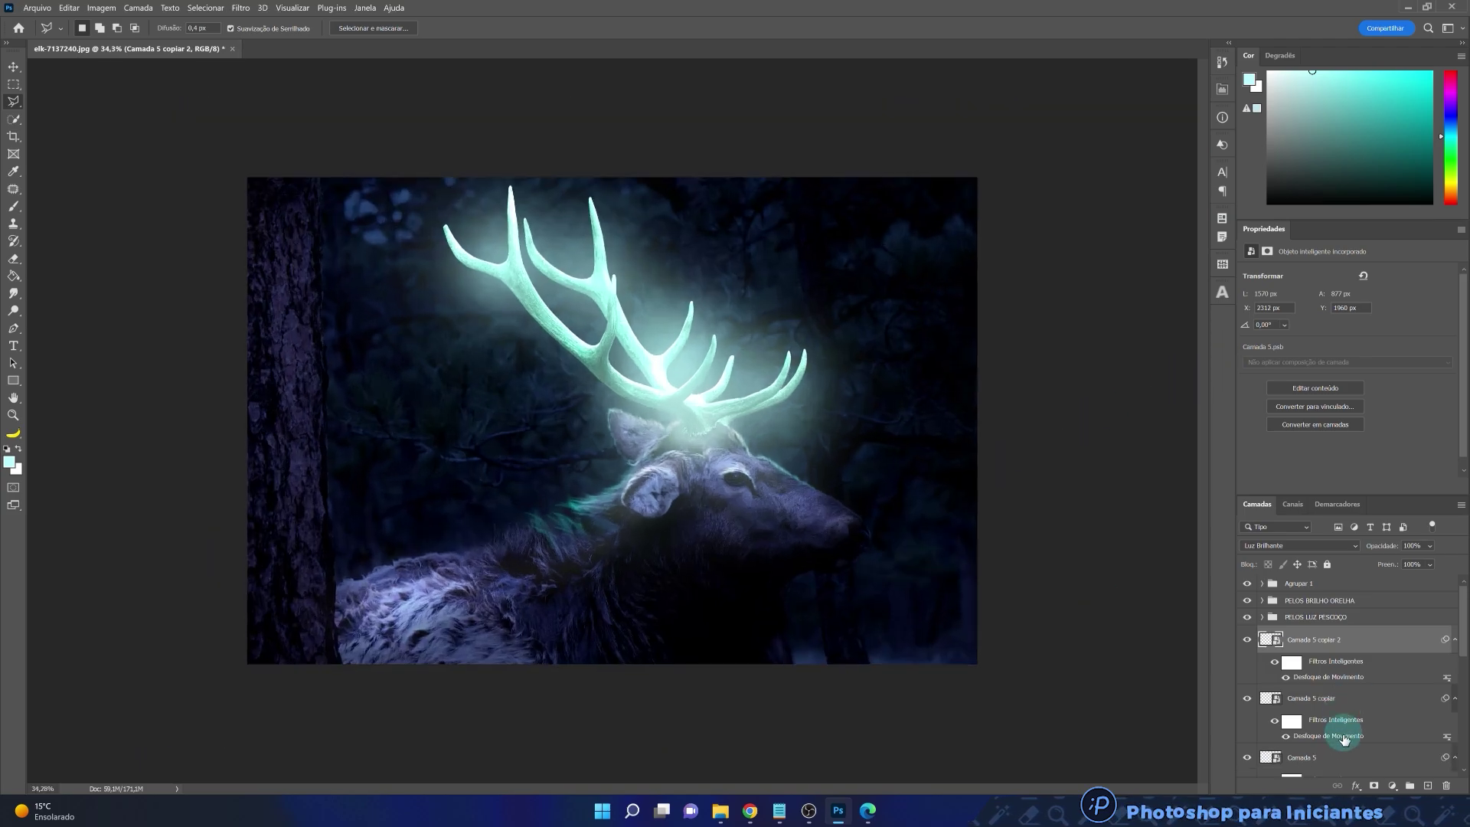
# - Group Camada 5 and its two copies, and check the image with the group hidden and shown
pyautogui.keyDown('shift'); pyautogui.click(1341, 756); pyautogui.keyUp('shift')
pyautogui.hotkey('ctrl', 'g')
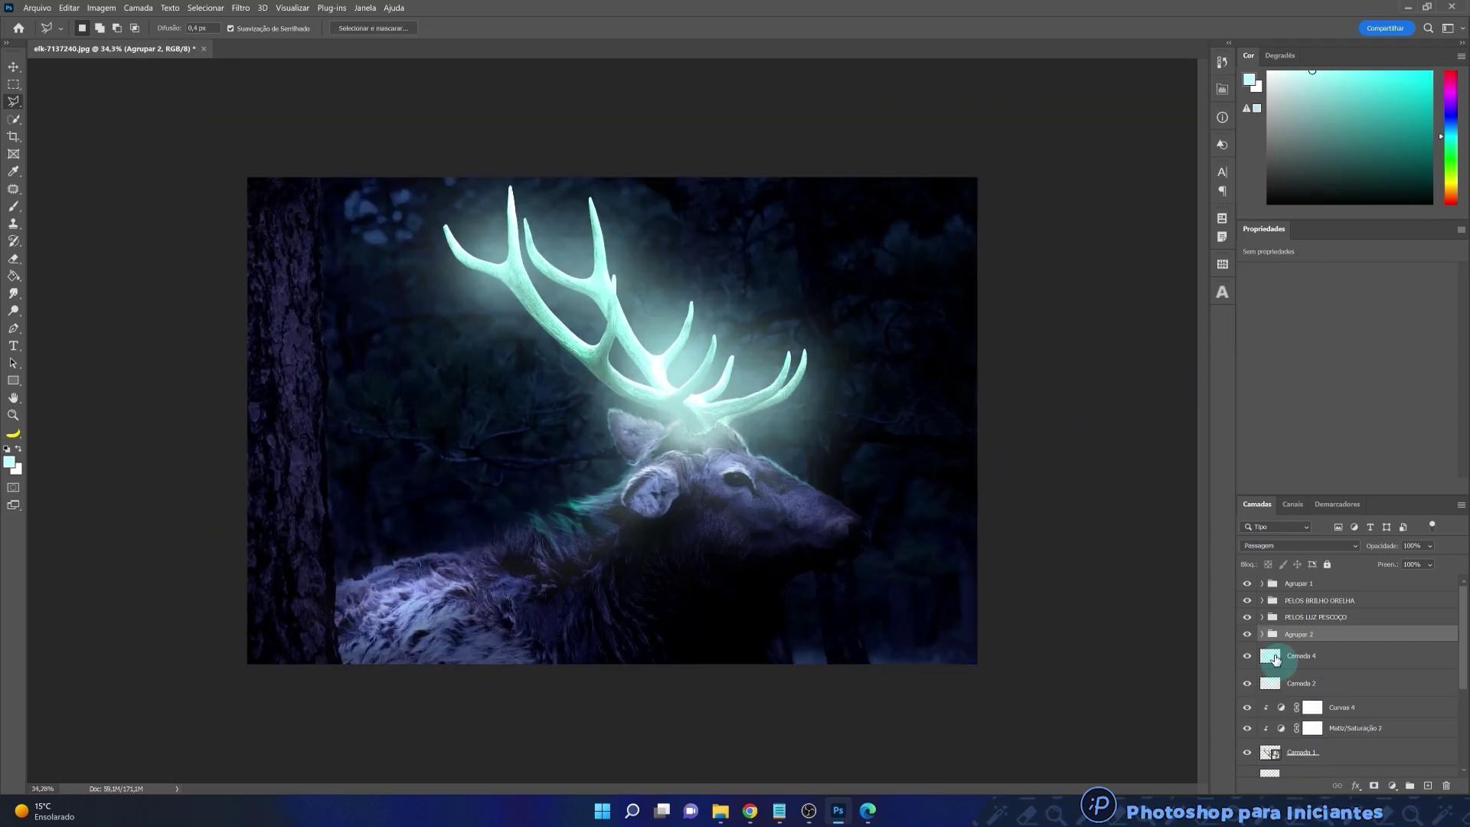
pyautogui.moveTo(1249, 638)
pyautogui.mouseDown()
pyautogui.moveTo(1249, 592)
pyautogui.moveTo(1248, 635)
pyautogui.mouseUp()
# - Compare the whole image with all four hair-glow groups hidden and shown
pyautogui.scroll(-3, 788, 558)
pyautogui.scroll(4, 788, 558)
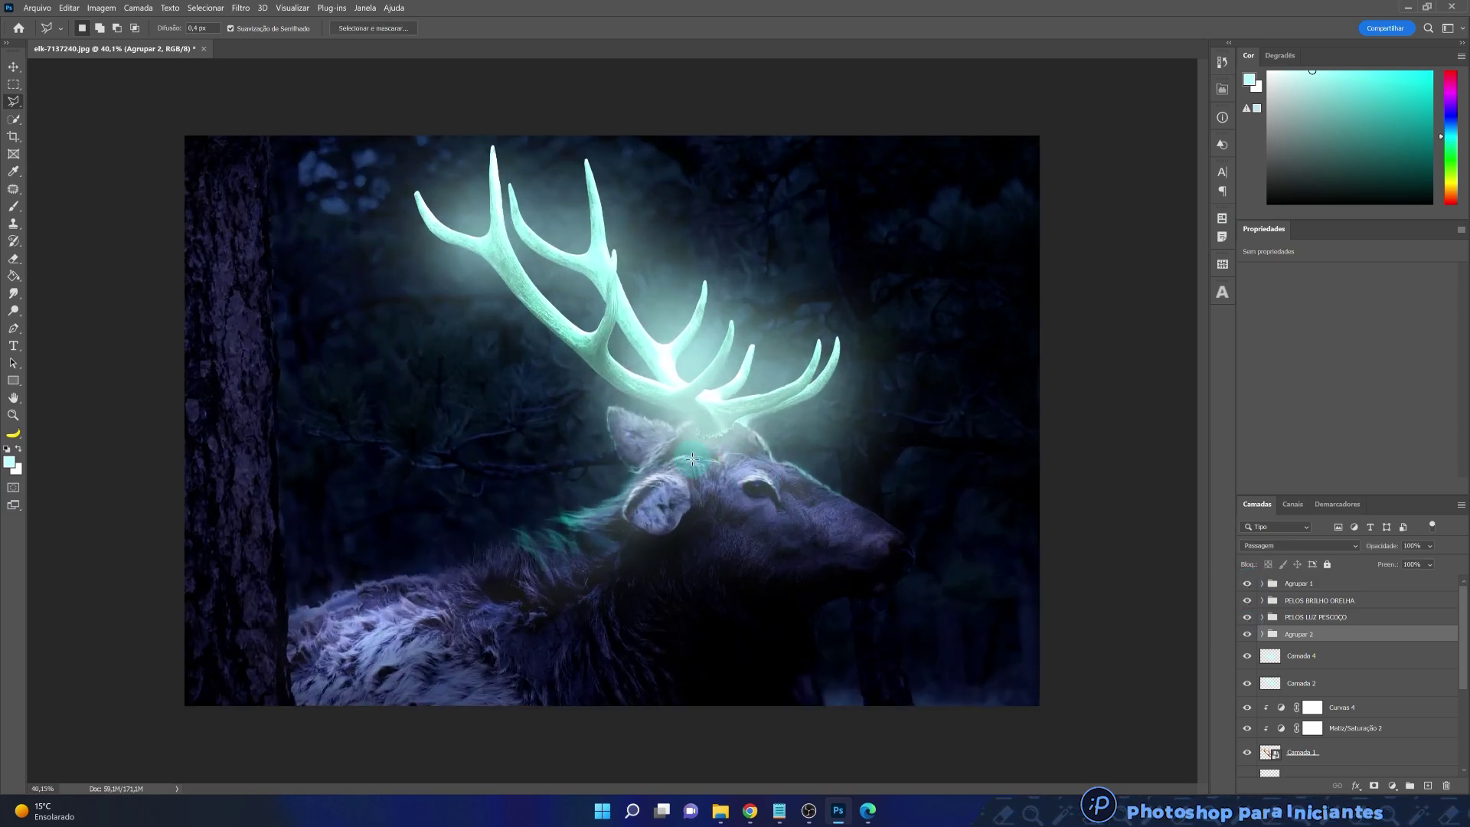
pyautogui.moveTo(1248, 586); pyautogui.dragTo(1247, 619)
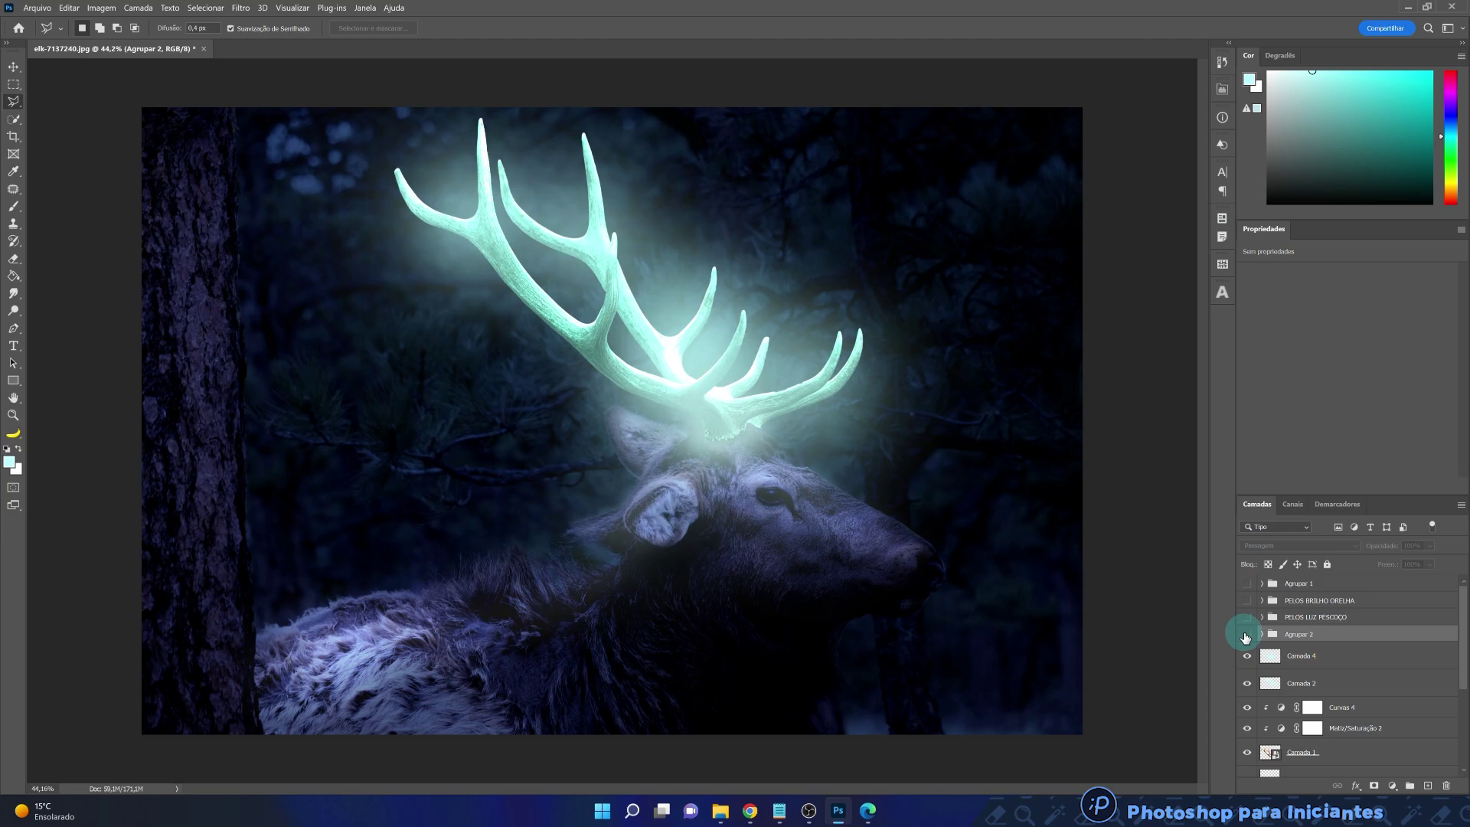
pyautogui.click(1244, 592)
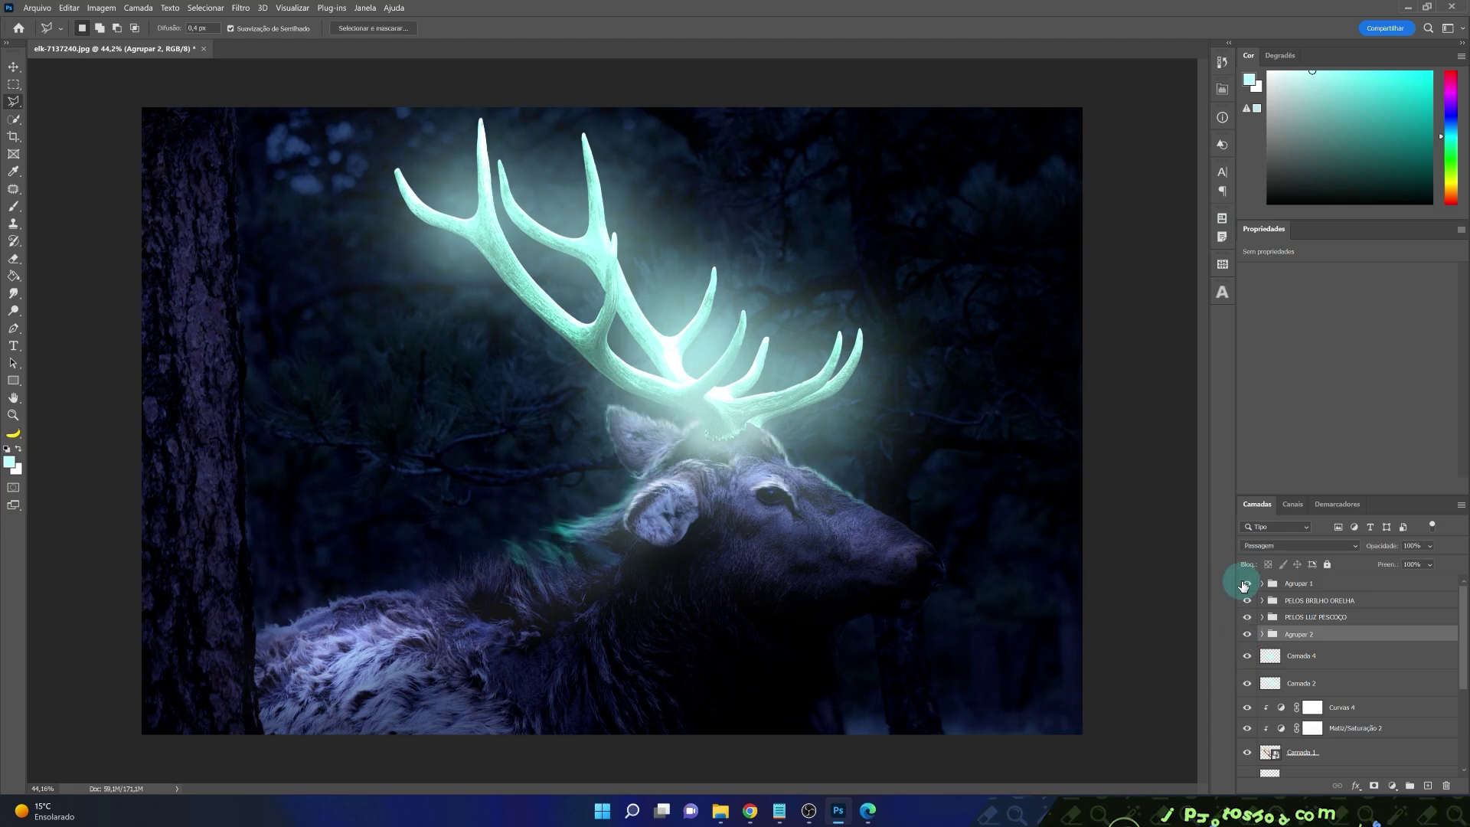
pyautogui.moveTo(1247, 617); pyautogui.dragTo(1242, 637)
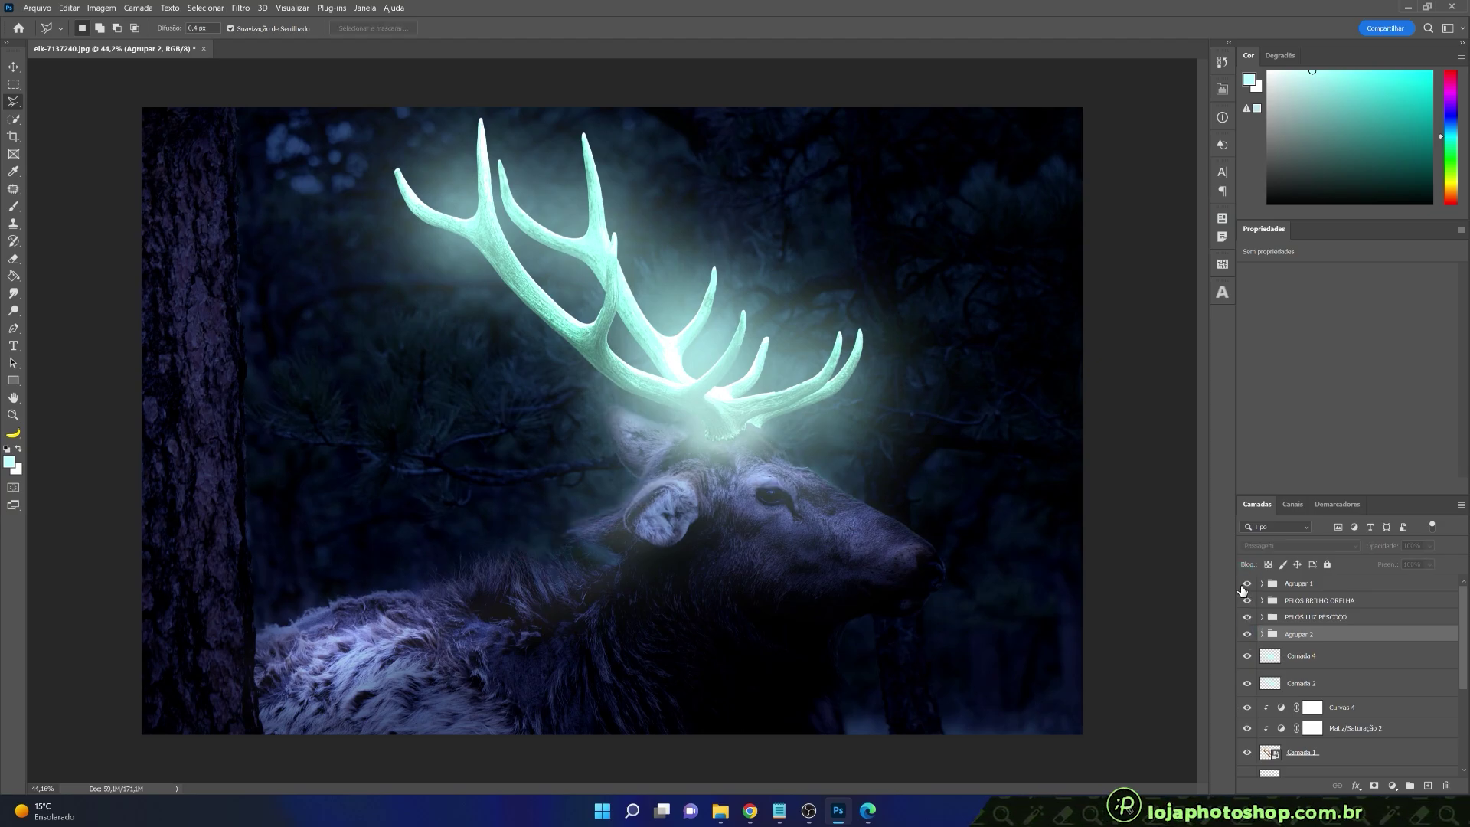
pyautogui.scroll(-6, 869, 558)
pyautogui.scroll(3, 613, 494)
pyautogui.hotkey('alt', 'Tab')
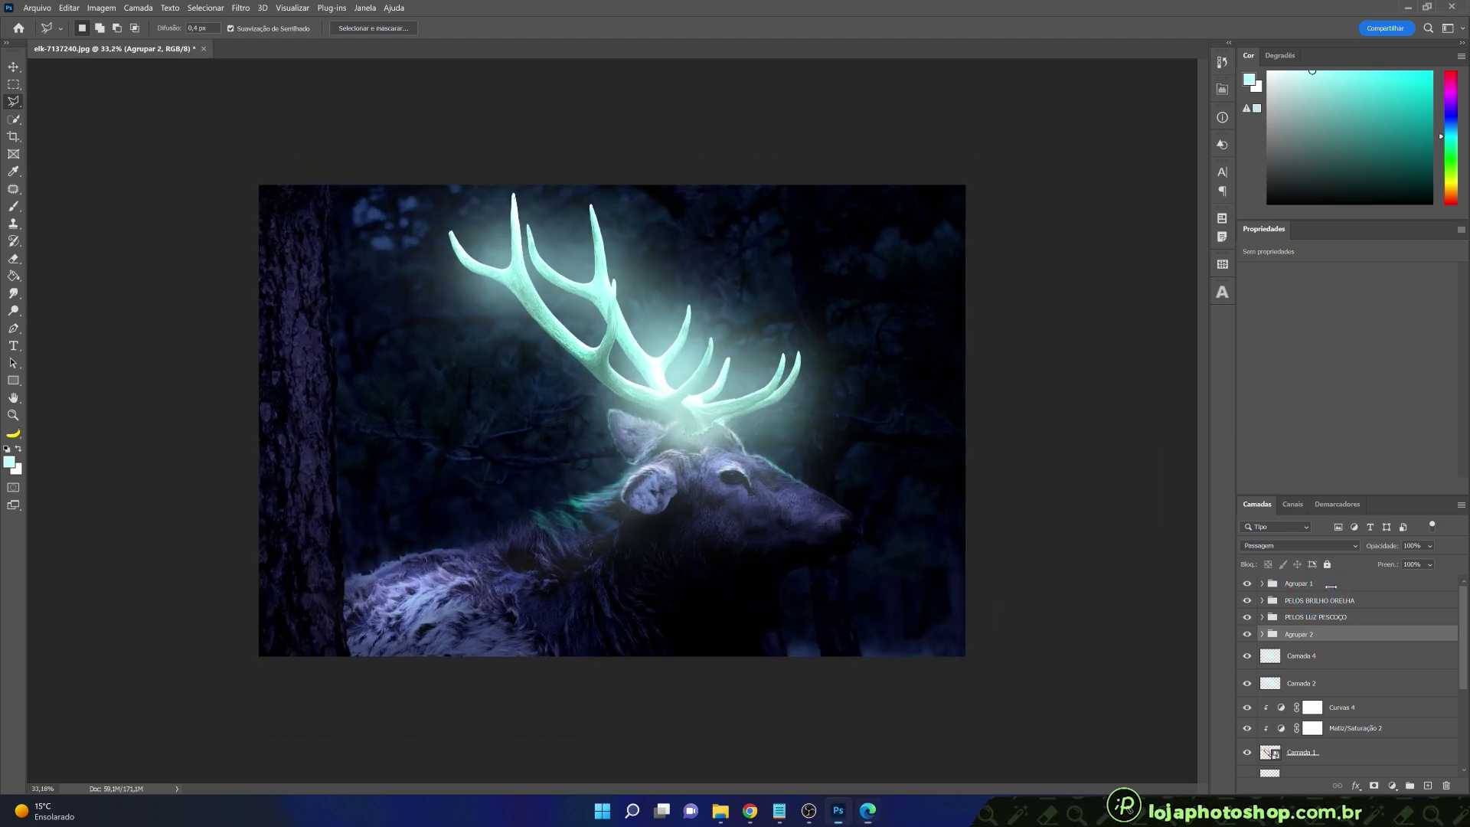
pyautogui.hotkey('ctrl', '0')
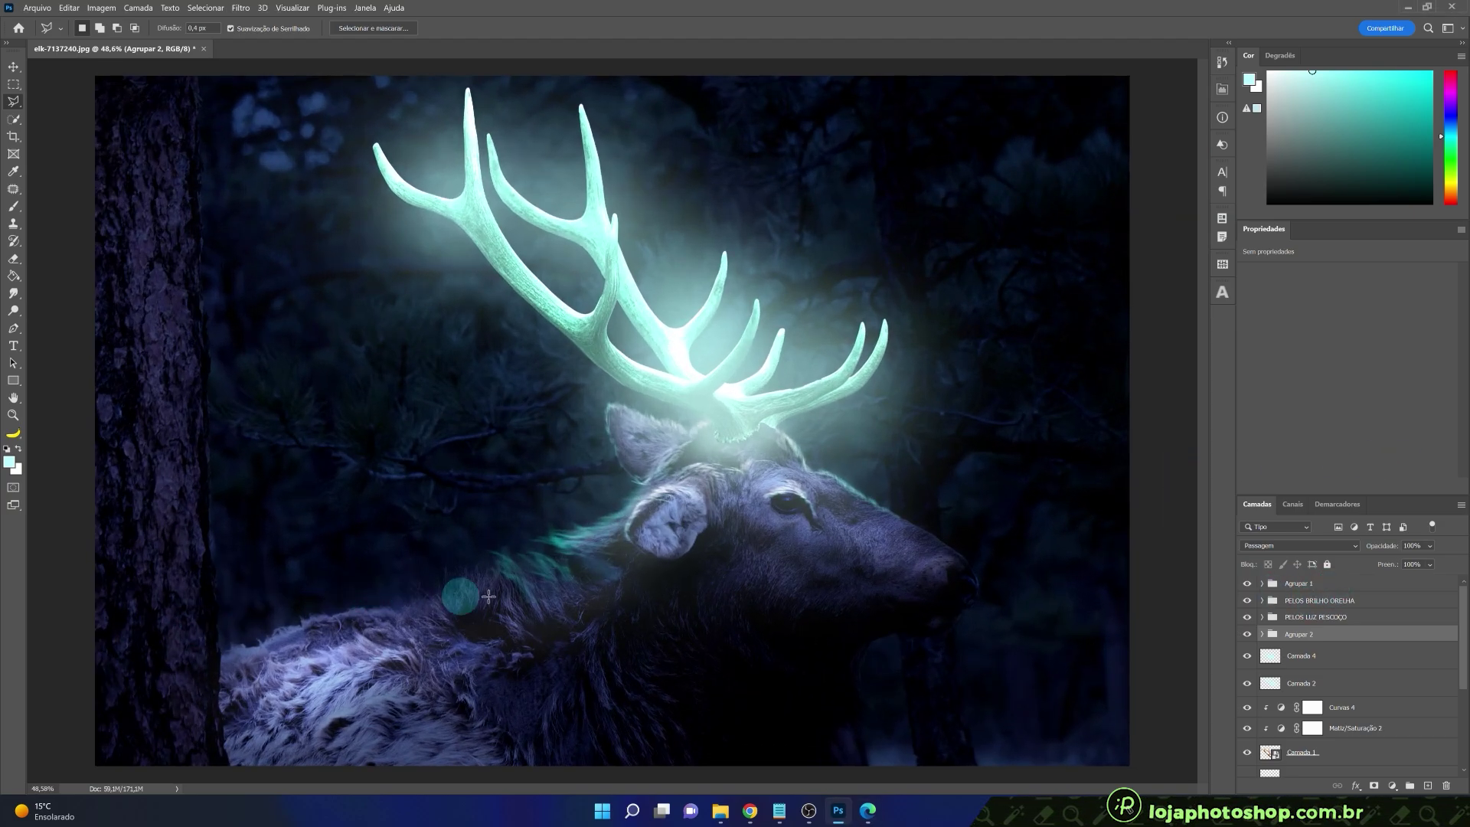
# - Create a new layer above the Agrupar 1 group and choose a light cyan foreground colour for the brush
pyautogui.click(13, 205)
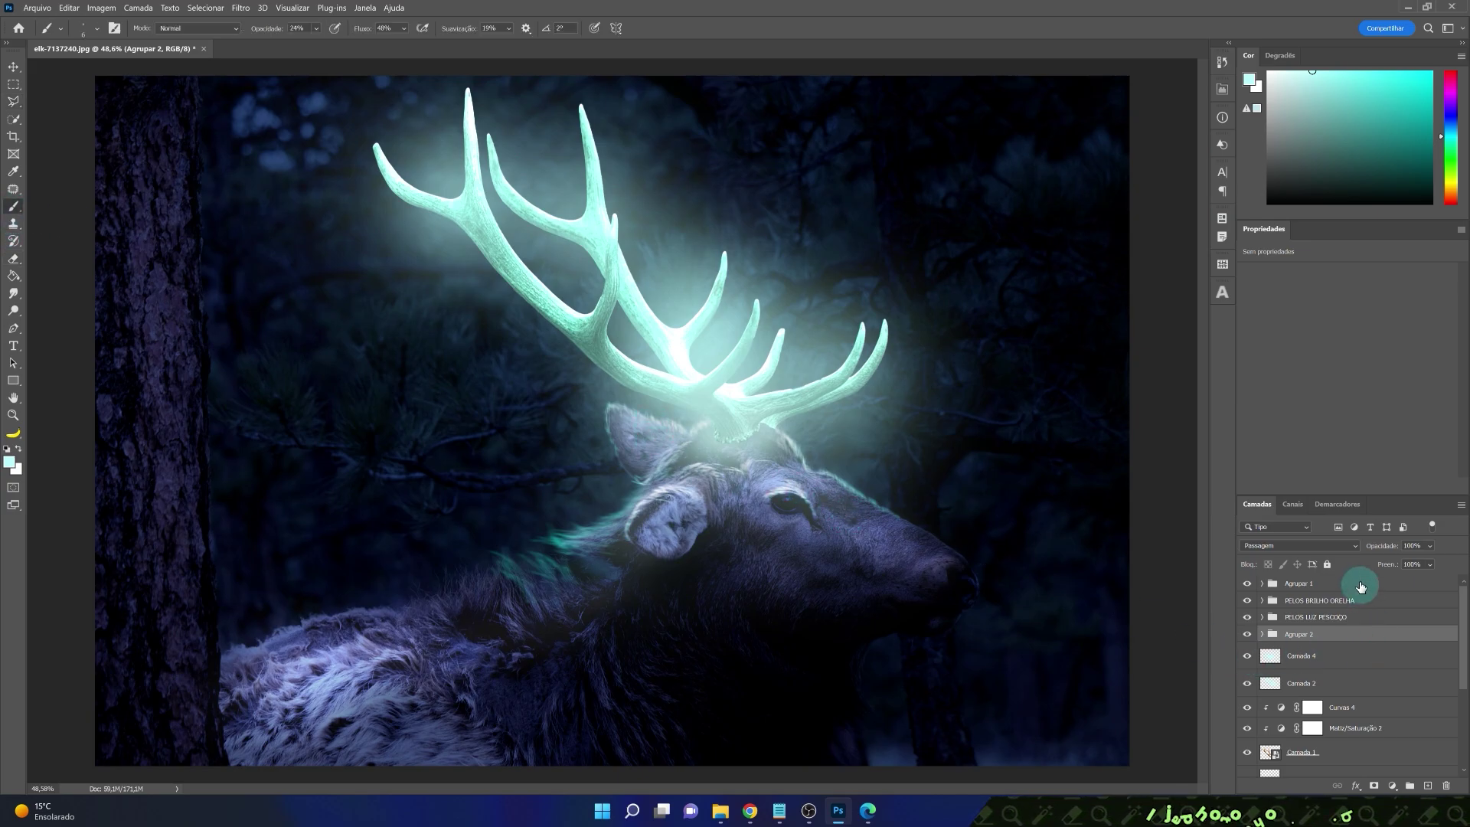
pyautogui.click(1361, 585)
pyautogui.click(1428, 786)
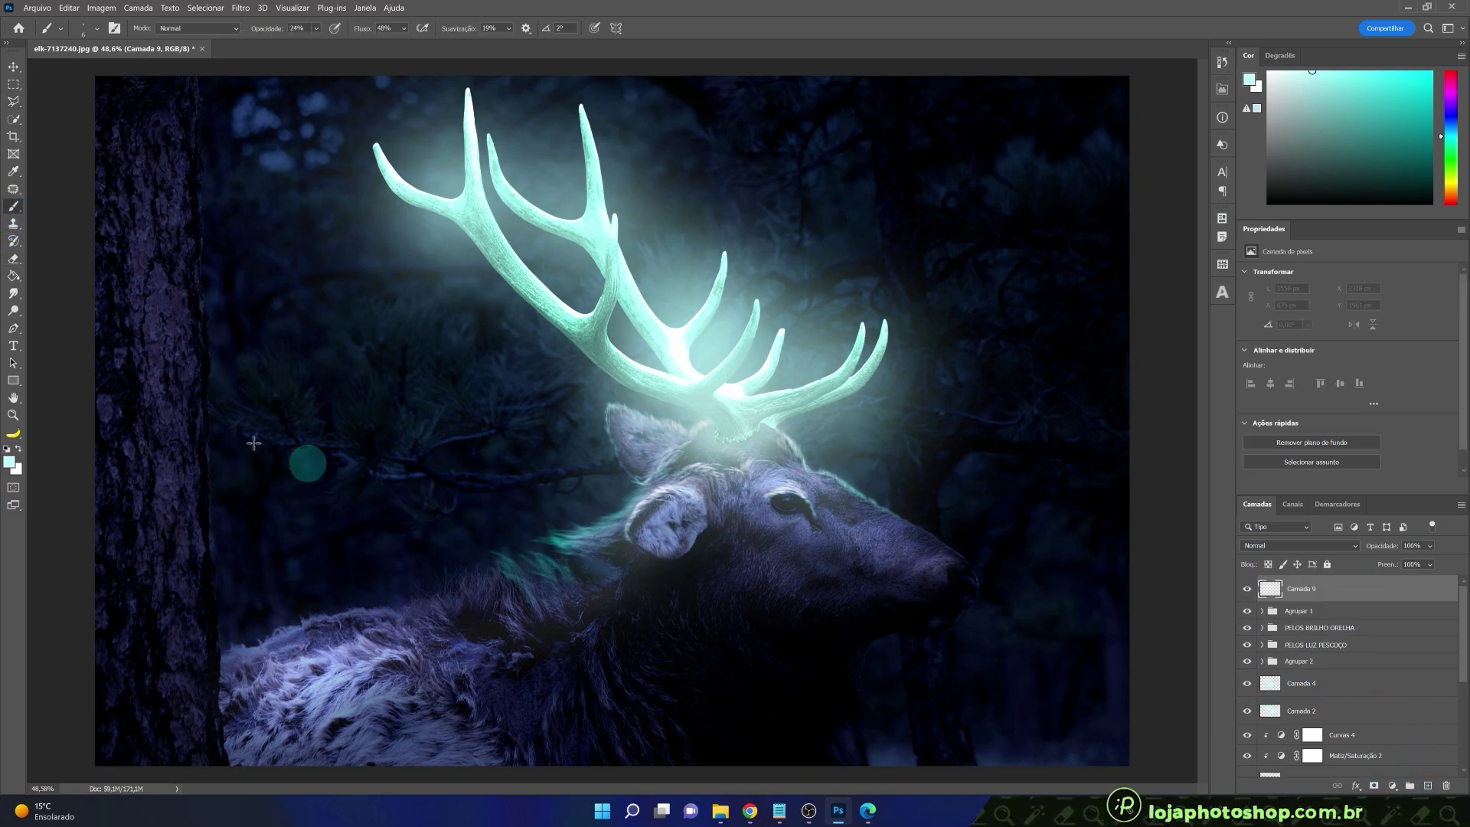
pyautogui.click(10, 461)
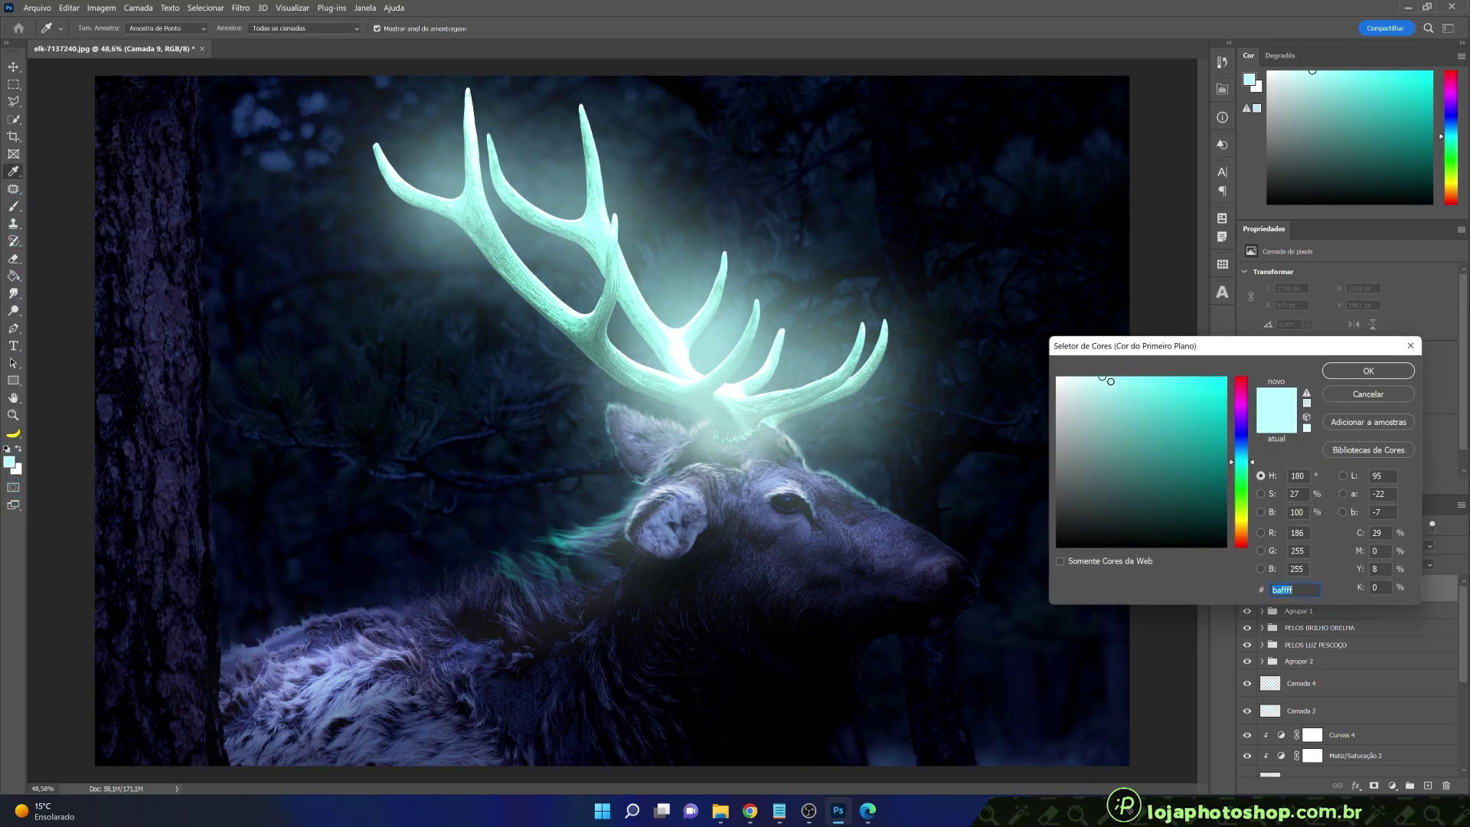
pyautogui.click(1367, 371)
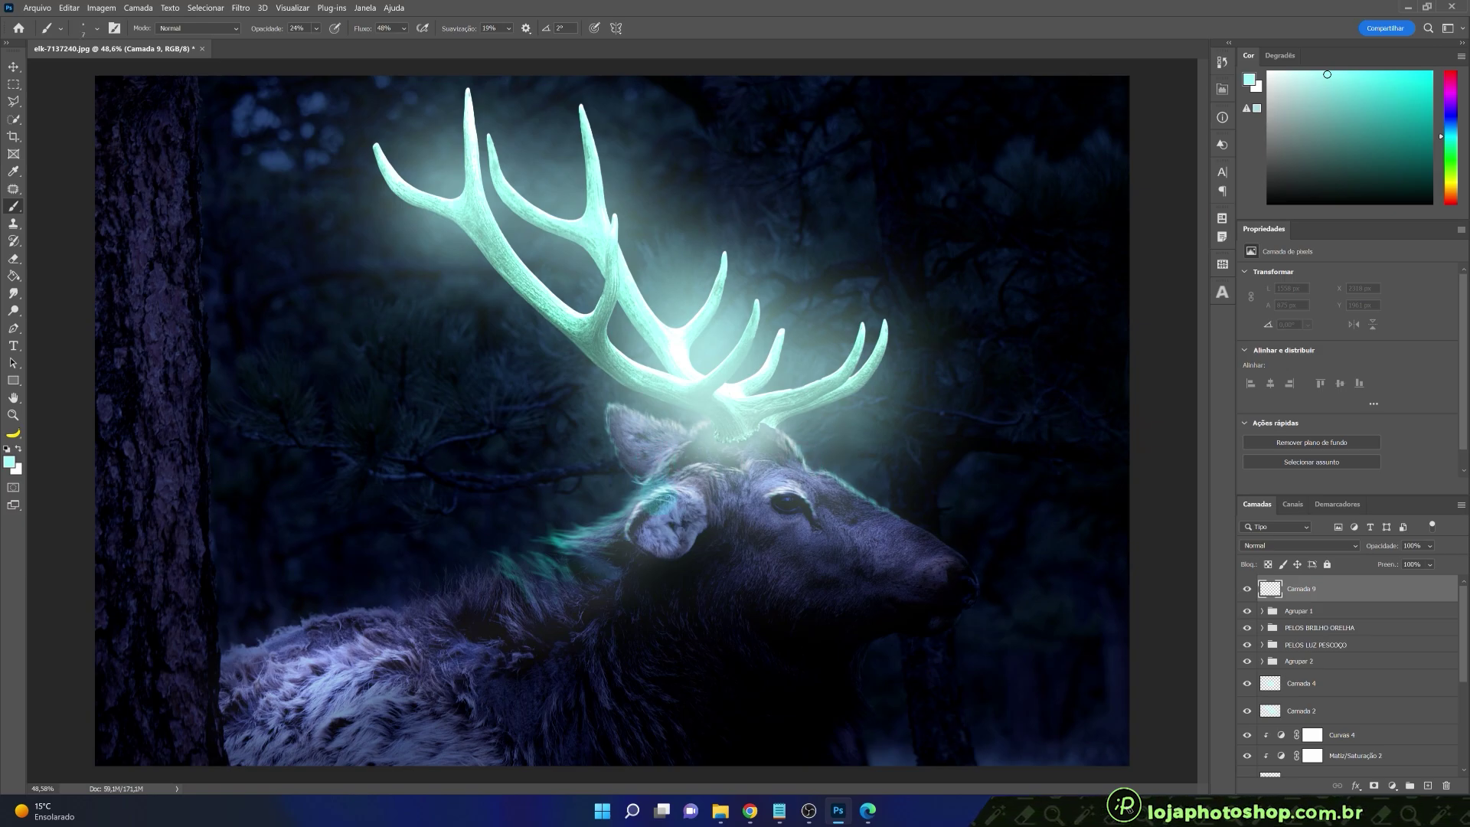
# - Enlarge the soft brush to 175 px and set its flow to 30%
pyautogui.press(']')
pyautogui.press(']')
pyautogui.press(']')
pyautogui.press(']')
pyautogui.press(']')
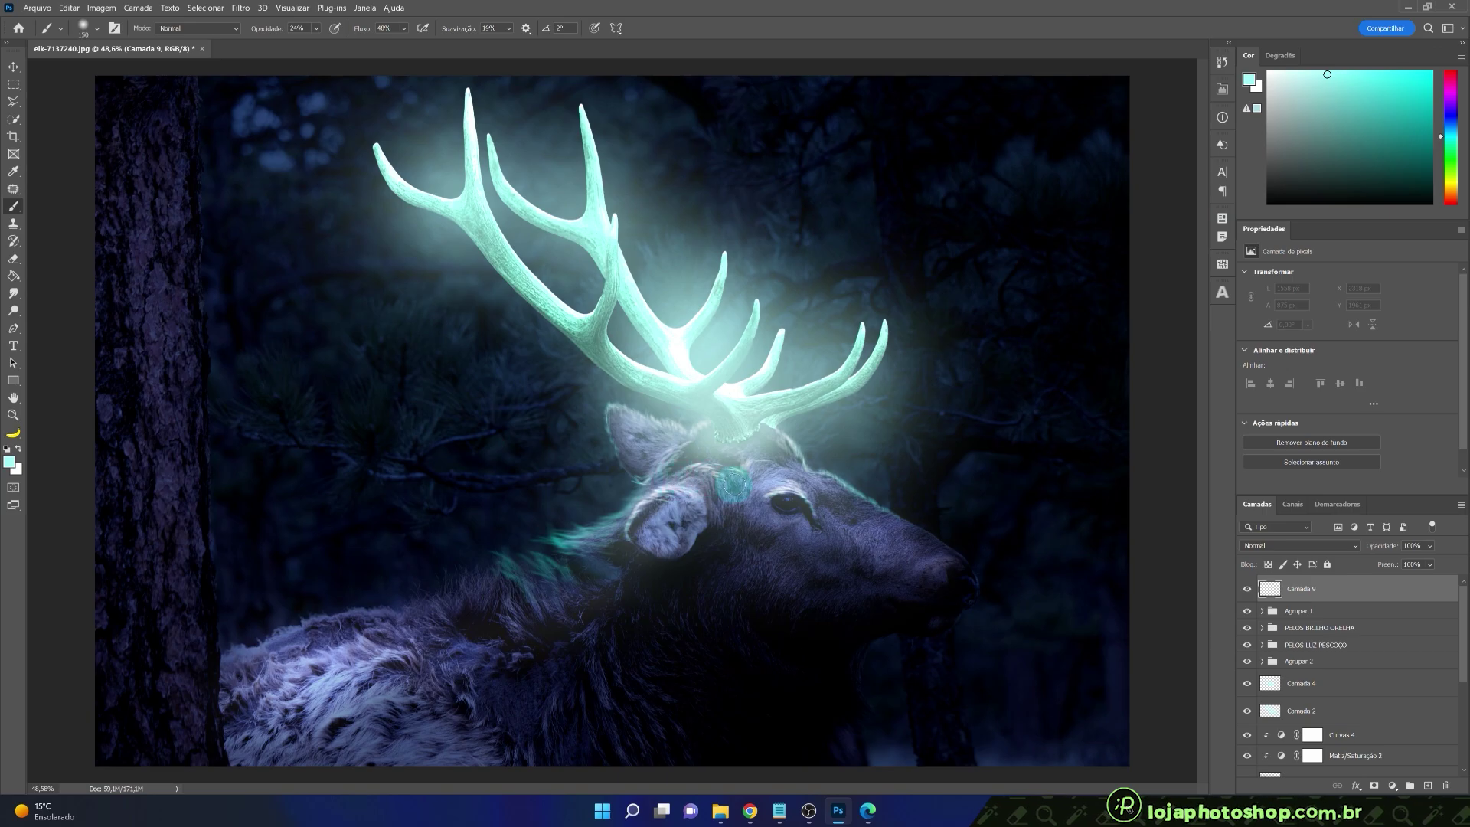
pyautogui.click(403, 28)
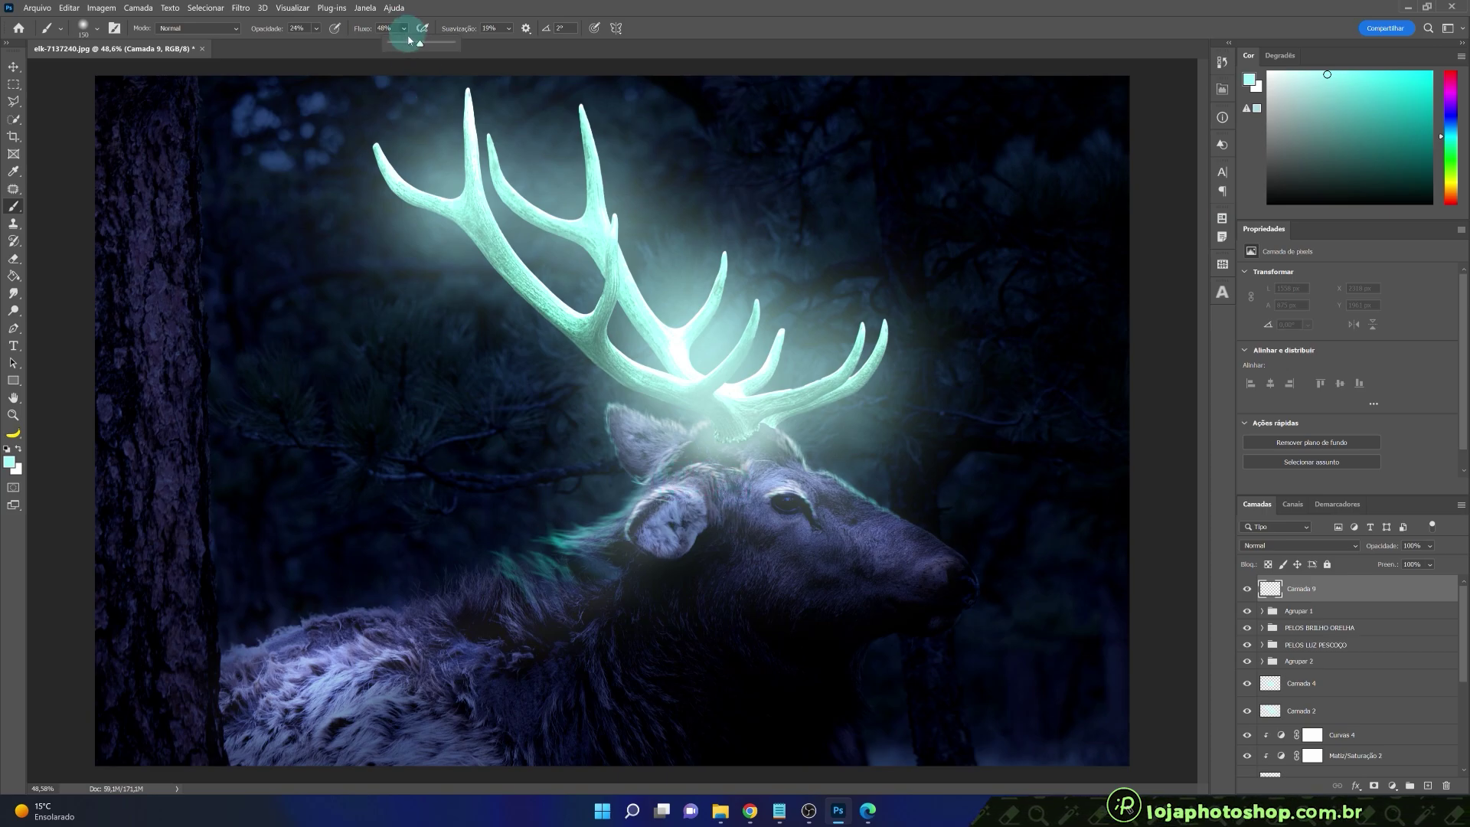
pyautogui.click(431, 7)
pyautogui.scroll(5, 563, 538)
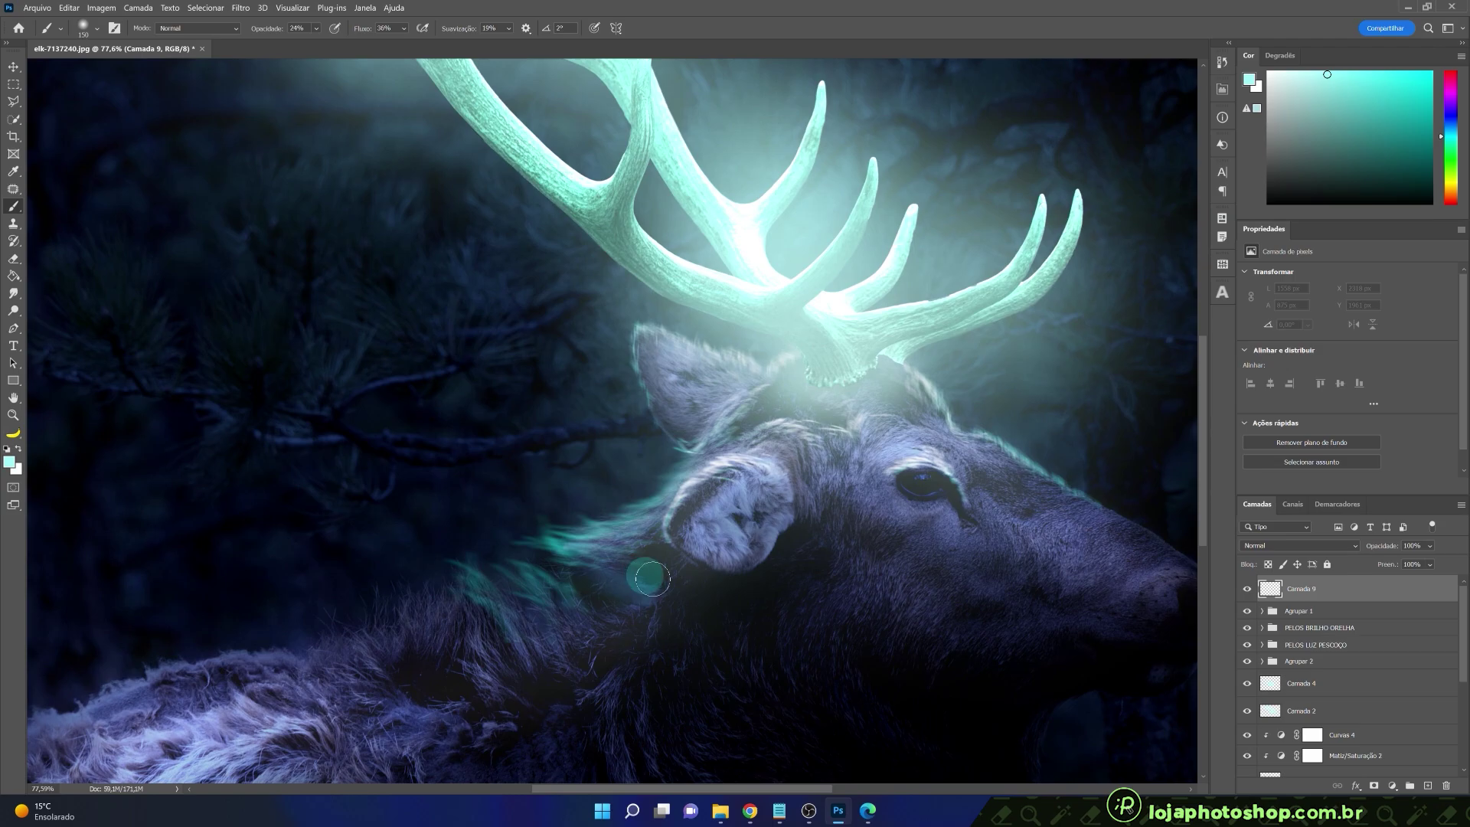
pyautogui.press(']')
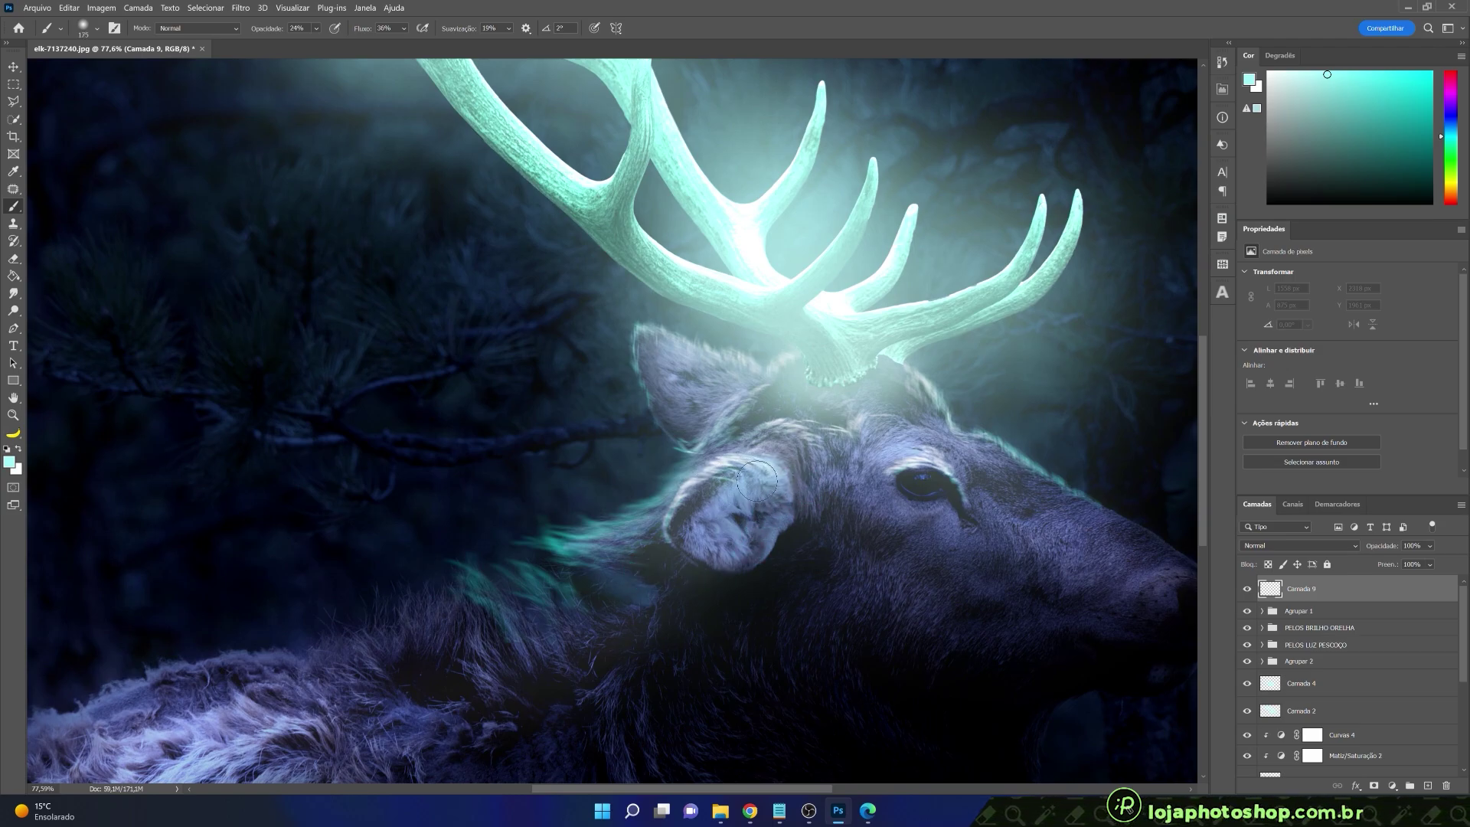
# - Choose a more saturated cyan and paint light over the elk's ears and forehead on Camada 9
pyautogui.click(9, 462)
pyautogui.click(1137, 389)
pyautogui.click(1368, 371)
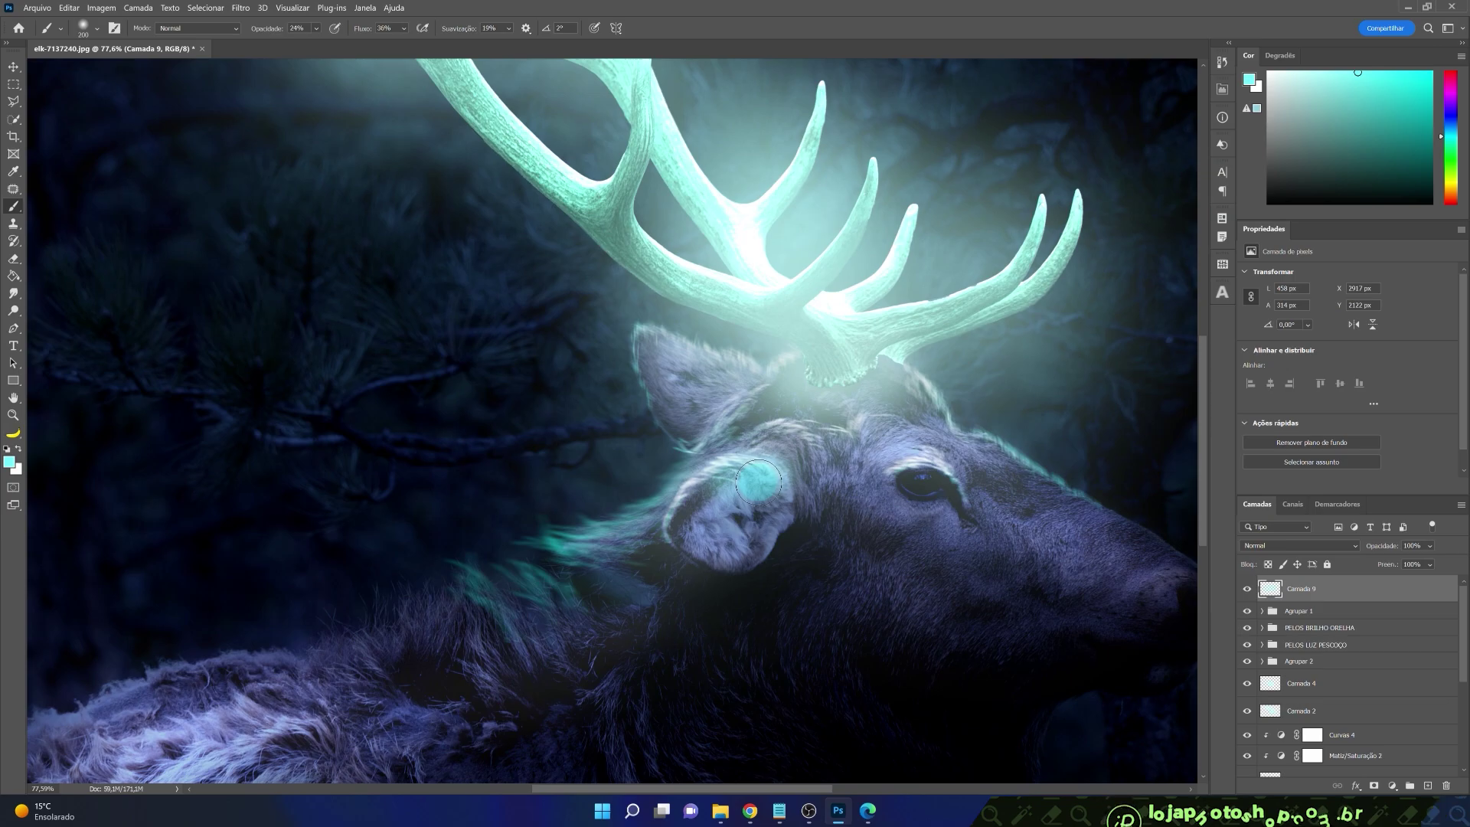
pyautogui.click(857, 460)
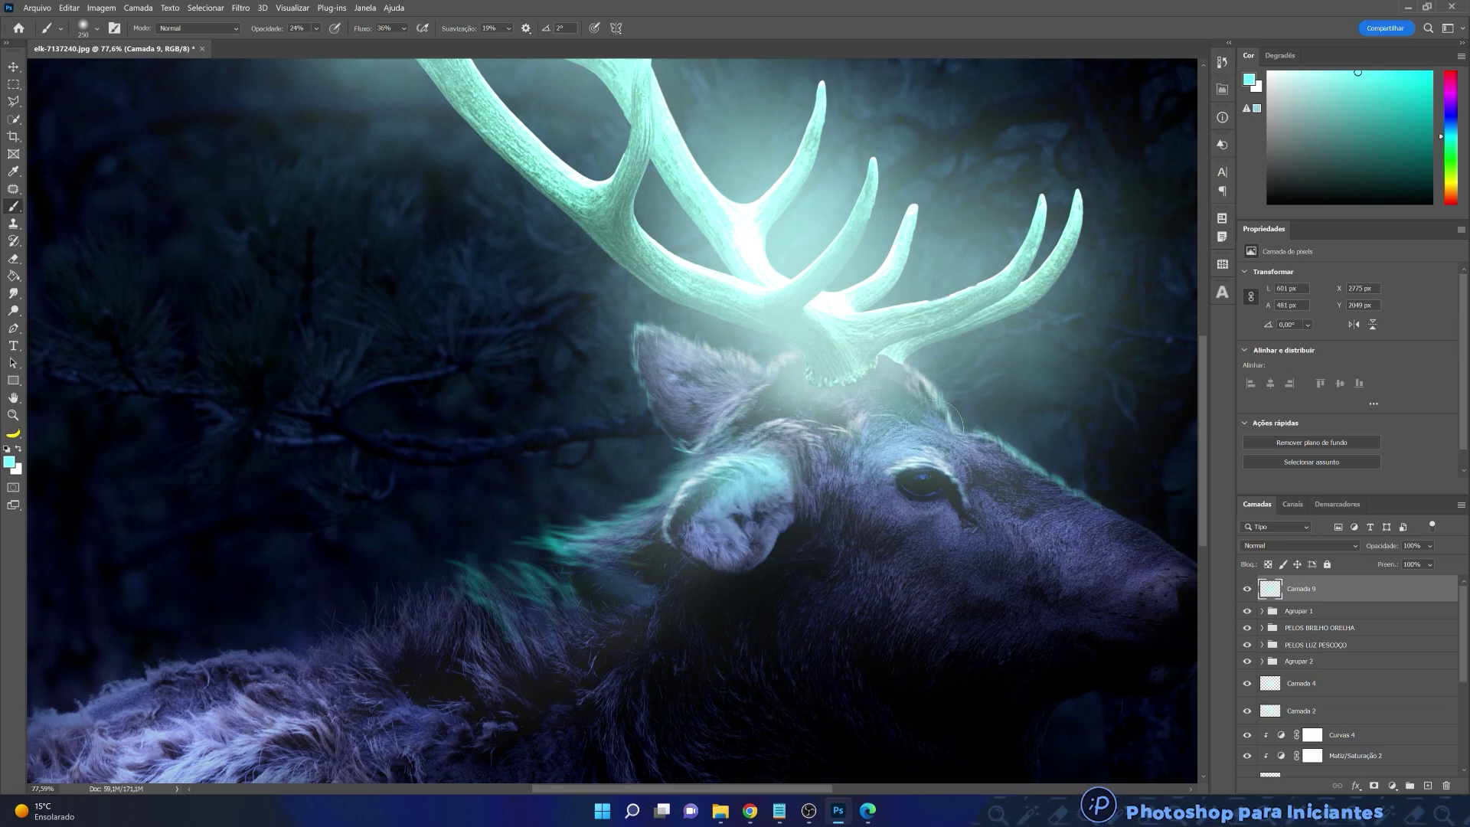
pyautogui.click(764, 407)
pyautogui.click(728, 390)
# - Set the brush smoothing to 3% and paint more cyan light on the far ear, forehead and around the eye
pyautogui.press('[')
pyautogui.press('[')
pyautogui.press('[')
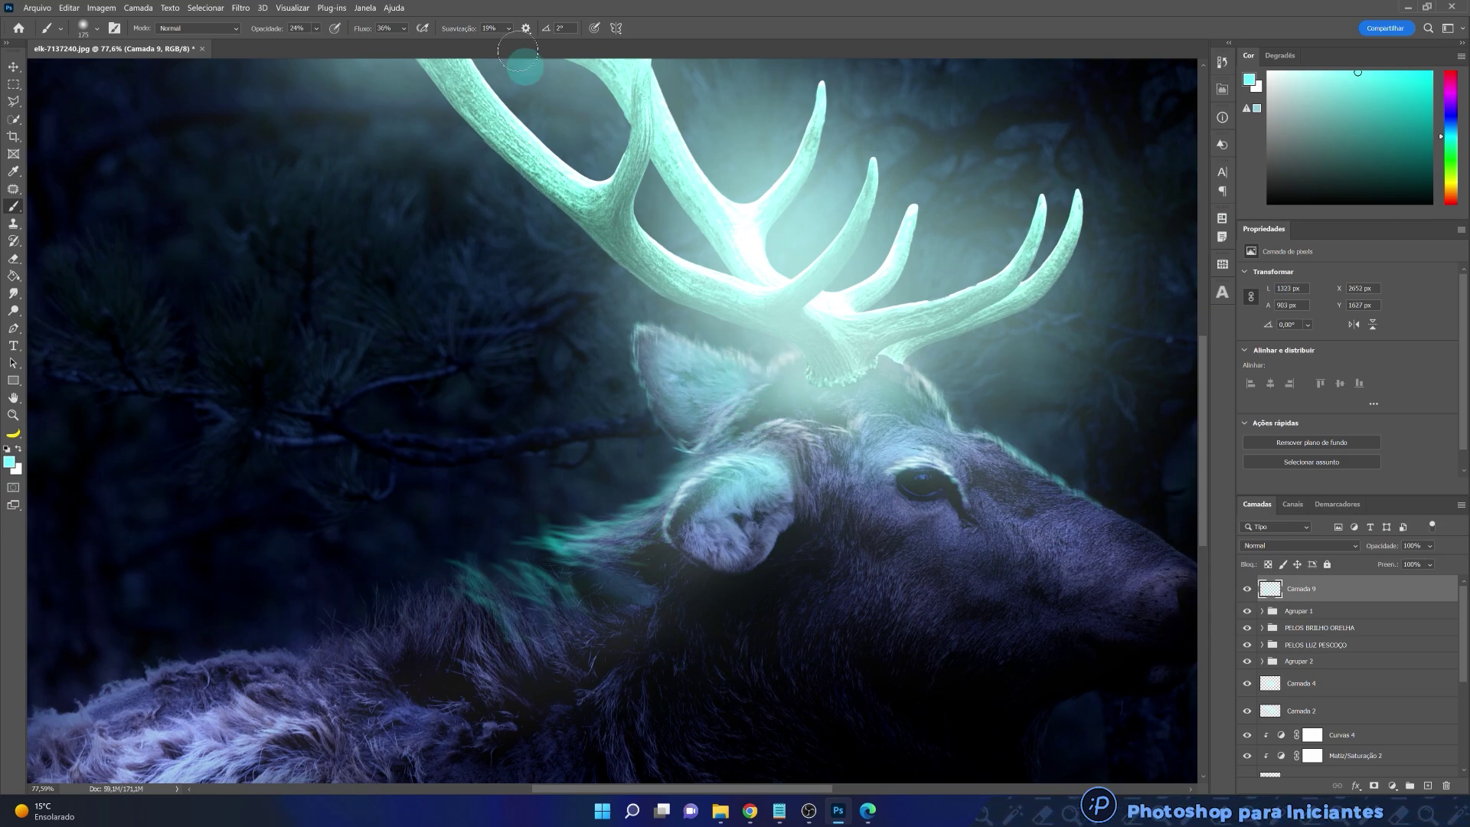
pyautogui.click(510, 29)
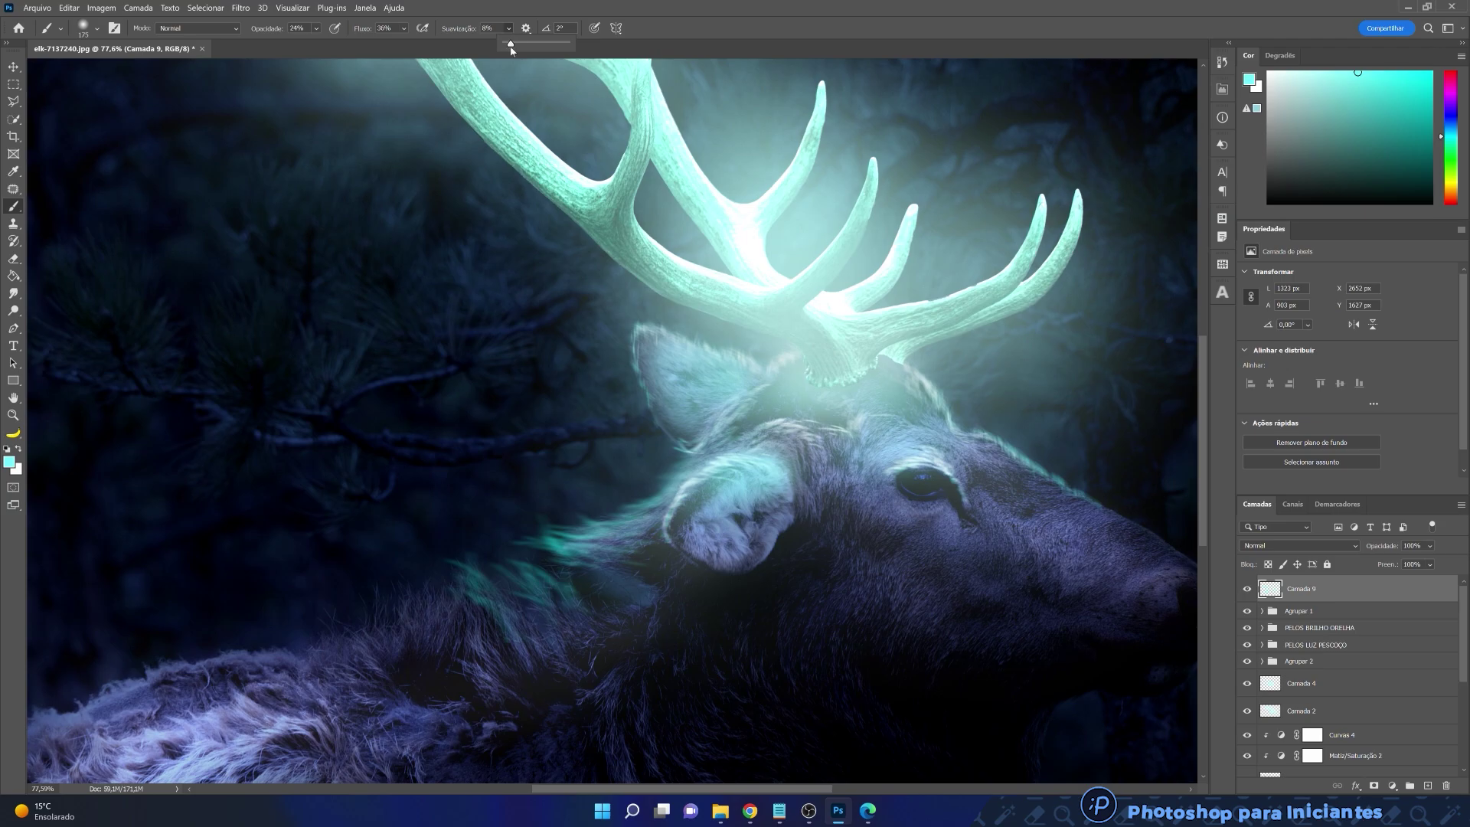
pyautogui.click(521, 8)
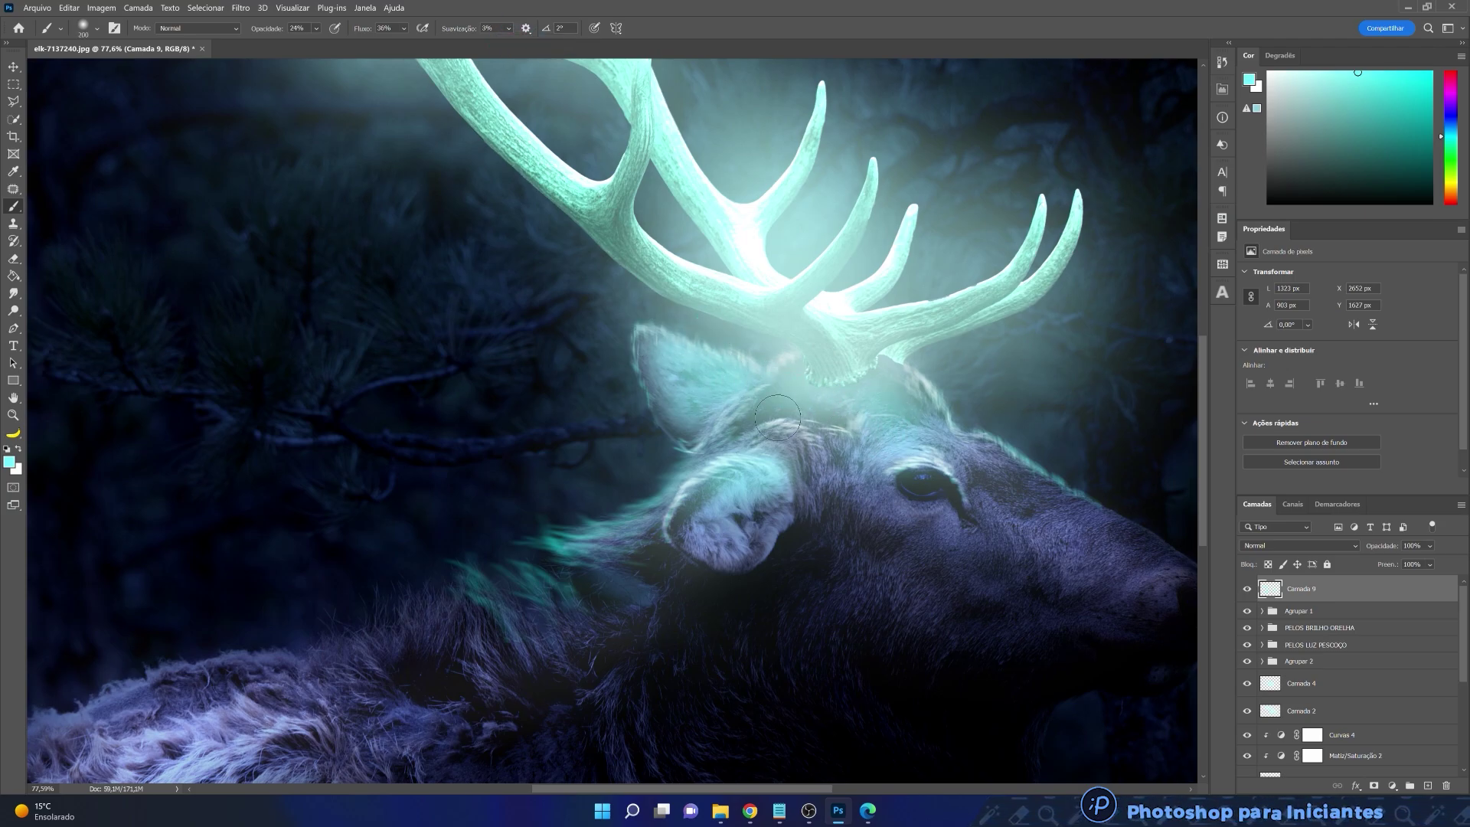
pyautogui.moveTo(855, 466); pyautogui.dragTo(855, 464)
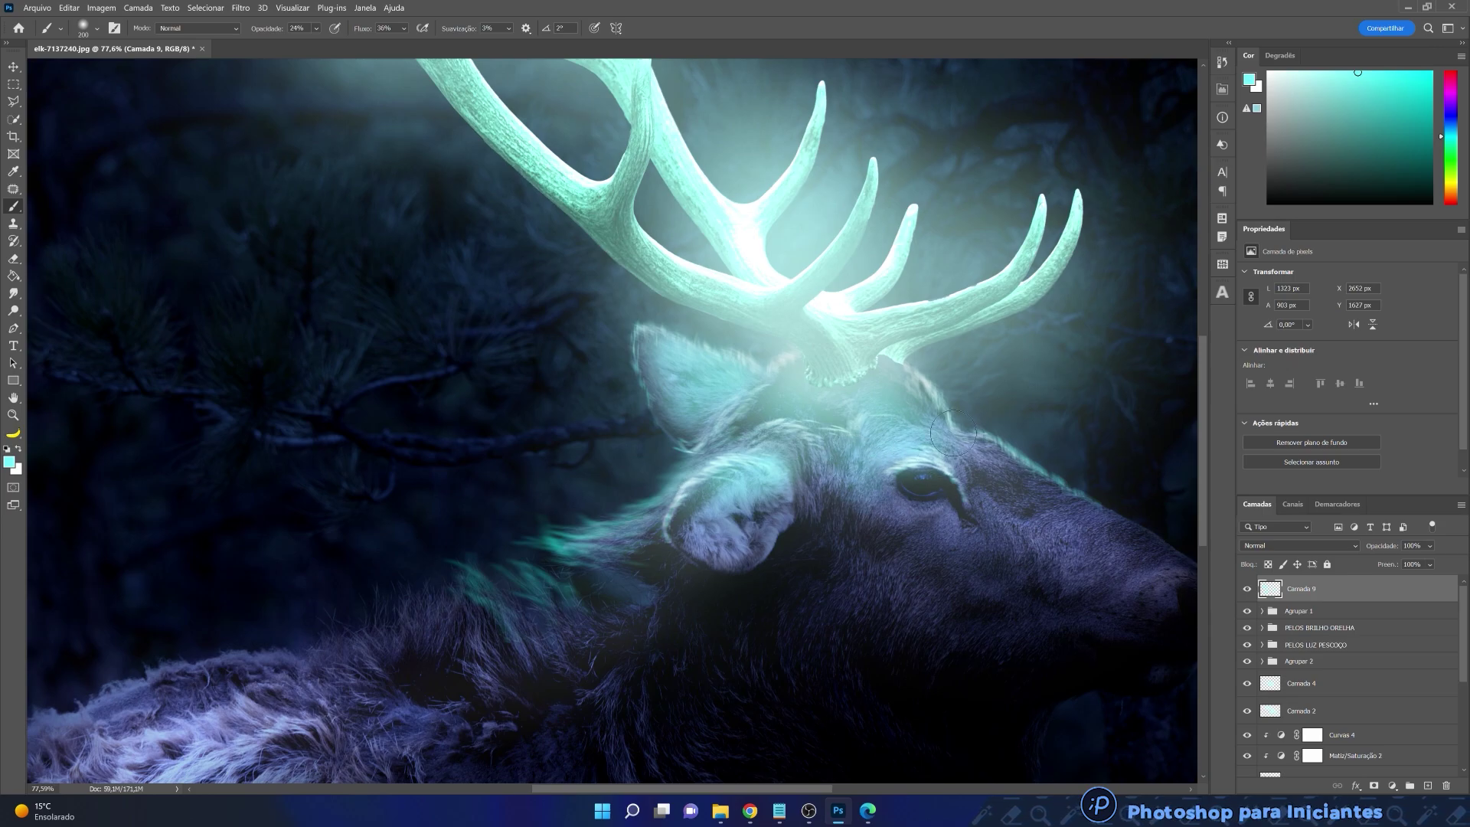
pyautogui.moveTo(953, 433); pyautogui.dragTo(894, 394)
pyautogui.press('space')
pyautogui.moveTo(947, 538); pyautogui.dragTo(729, 450)
pyautogui.moveTo(862, 444)
pyautogui.mouseDown()
pyautogui.moveTo(803, 401)
pyautogui.moveTo(872, 453)
pyautogui.moveTo(829, 455)
pyautogui.moveTo(834, 436)
pyautogui.moveTo(896, 470)
pyautogui.moveTo(766, 432)
pyautogui.mouseUp()
# - Paint broad cyan light over the elk's head, snout and neck fur, adjusting the brush size for each area
pyautogui.press(']')
pyautogui.press(']')
pyautogui.press(']')
pyautogui.press('[')
pyautogui.moveTo(643, 361); pyautogui.dragTo(570, 353)
pyautogui.moveTo(859, 420); pyautogui.dragTo(831, 406)
pyautogui.press(']')
pyautogui.press(']')
pyautogui.press(']')
pyautogui.moveTo(417, 451)
pyautogui.mouseDown()
pyautogui.moveTo(290, 573)
pyautogui.moveTo(337, 601)
pyautogui.mouseUp()
pyautogui.moveTo(487, 634); pyautogui.dragTo(461, 588)
pyautogui.moveTo(759, 488); pyautogui.dragTo(634, 439)
pyautogui.moveTo(590, 330); pyautogui.dragTo(520, 339)
pyautogui.press('[')
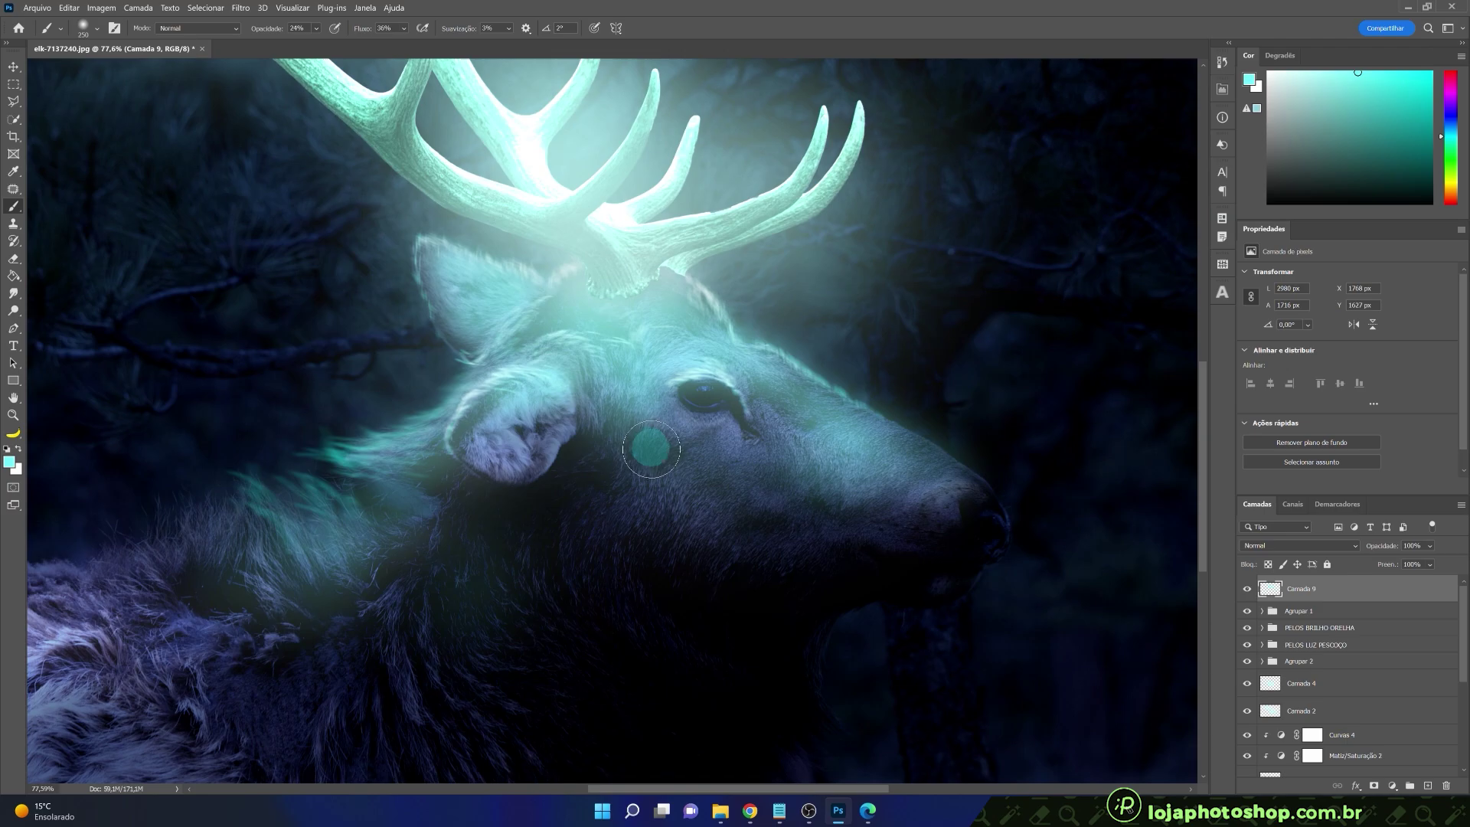
# - Blend Camada 9 into the fur by splitting the underlying layer's black Blend If slider to 0 / 210
pyautogui.scroll(-3, 646, 443)
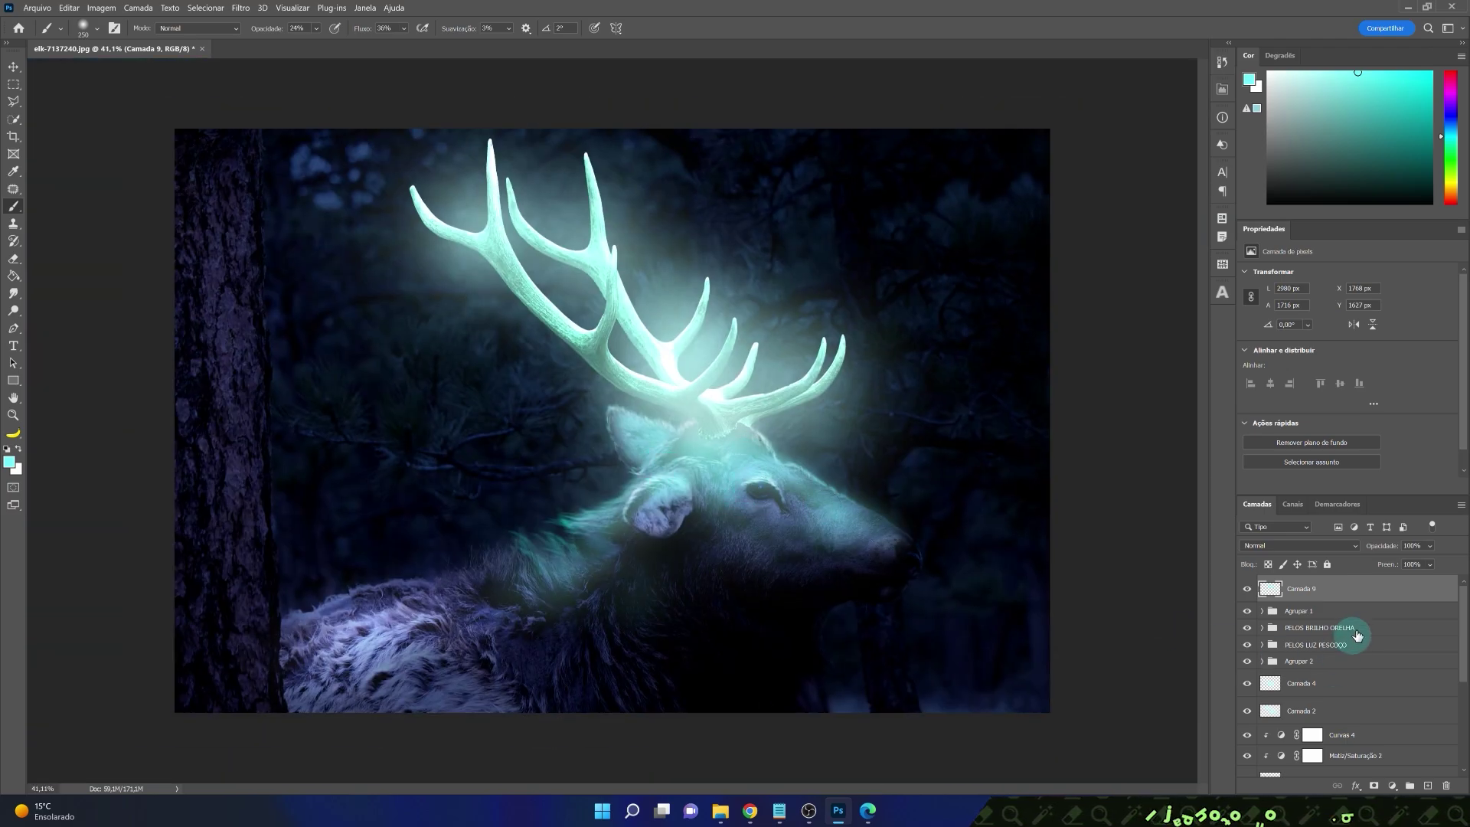
pyautogui.doubleClick(1384, 595)
pyautogui.moveTo(1029, 71); pyautogui.dragTo(995, 84)
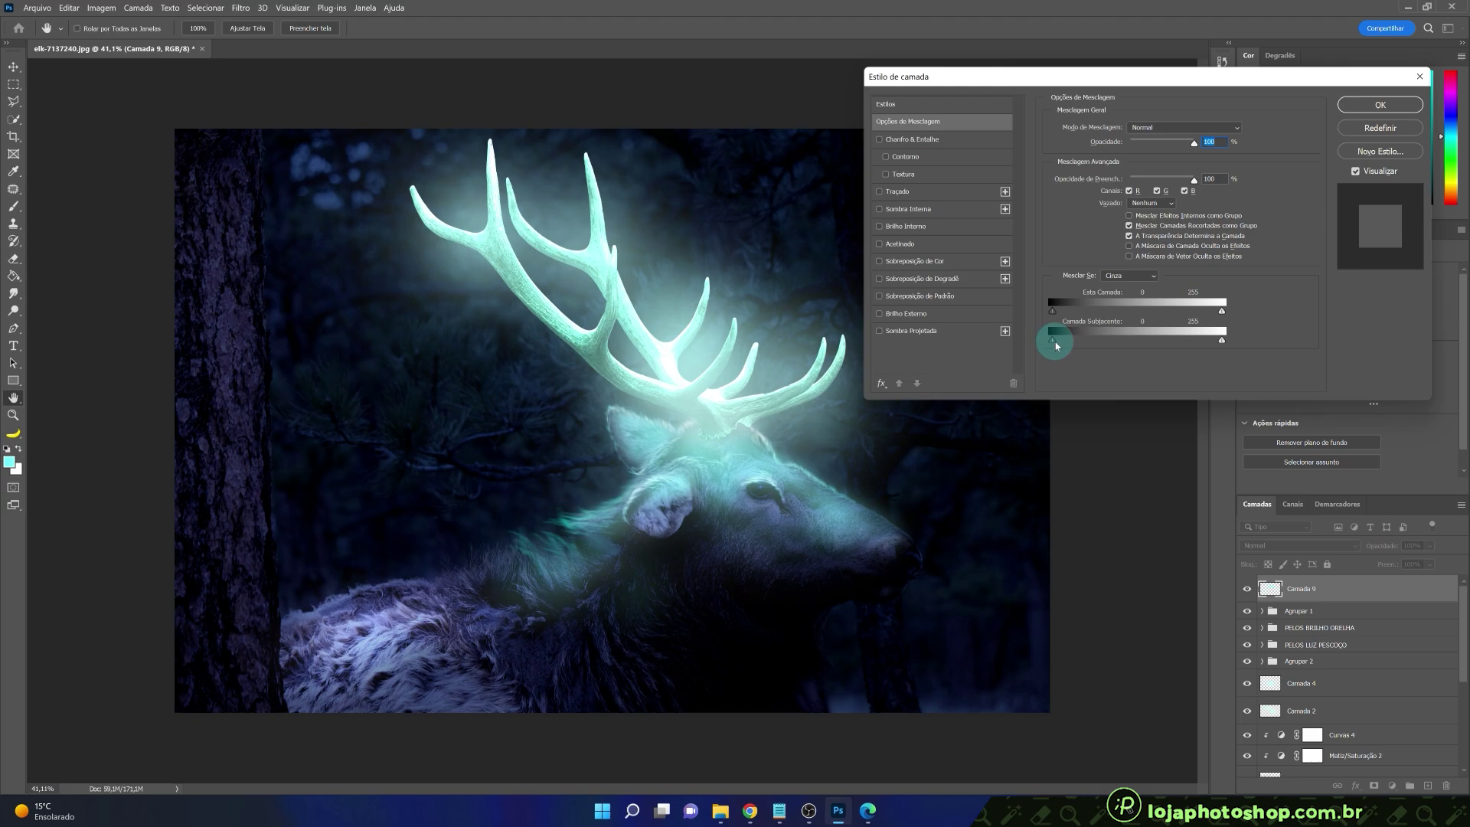
pyautogui.moveTo(1067, 343)
pyautogui.mouseDown()
pyautogui.moveTo(1131, 335)
pyautogui.moveTo(1067, 344)
pyautogui.mouseUp()
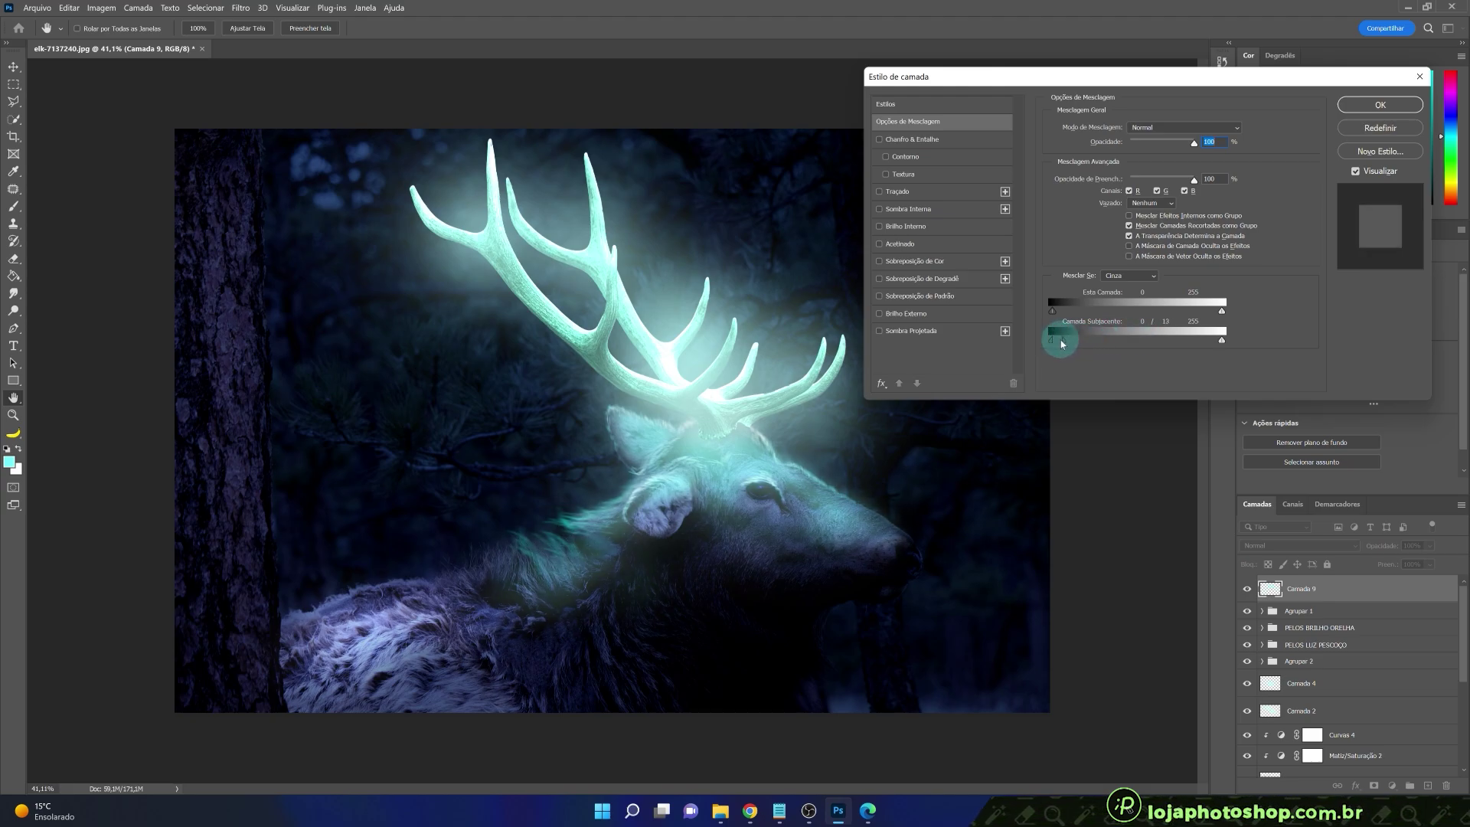
pyautogui.moveTo(1061, 346); pyautogui.dragTo(1130, 342)
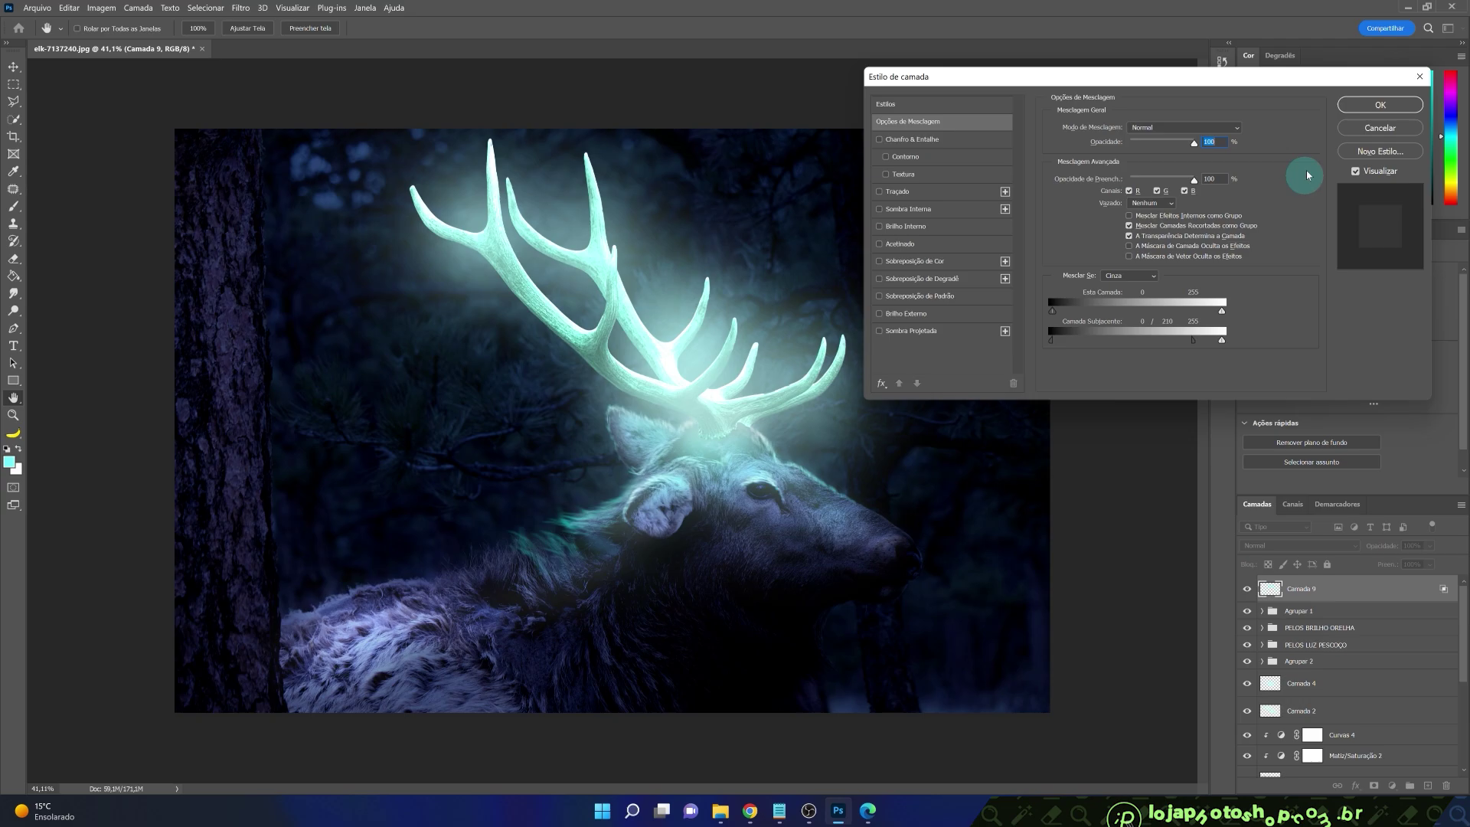
pyautogui.click(1379, 104)
# - Set Camada 9's blend mode to Luz Brilhante and compare the image with the layer hidden and shown
pyautogui.click(1316, 546)
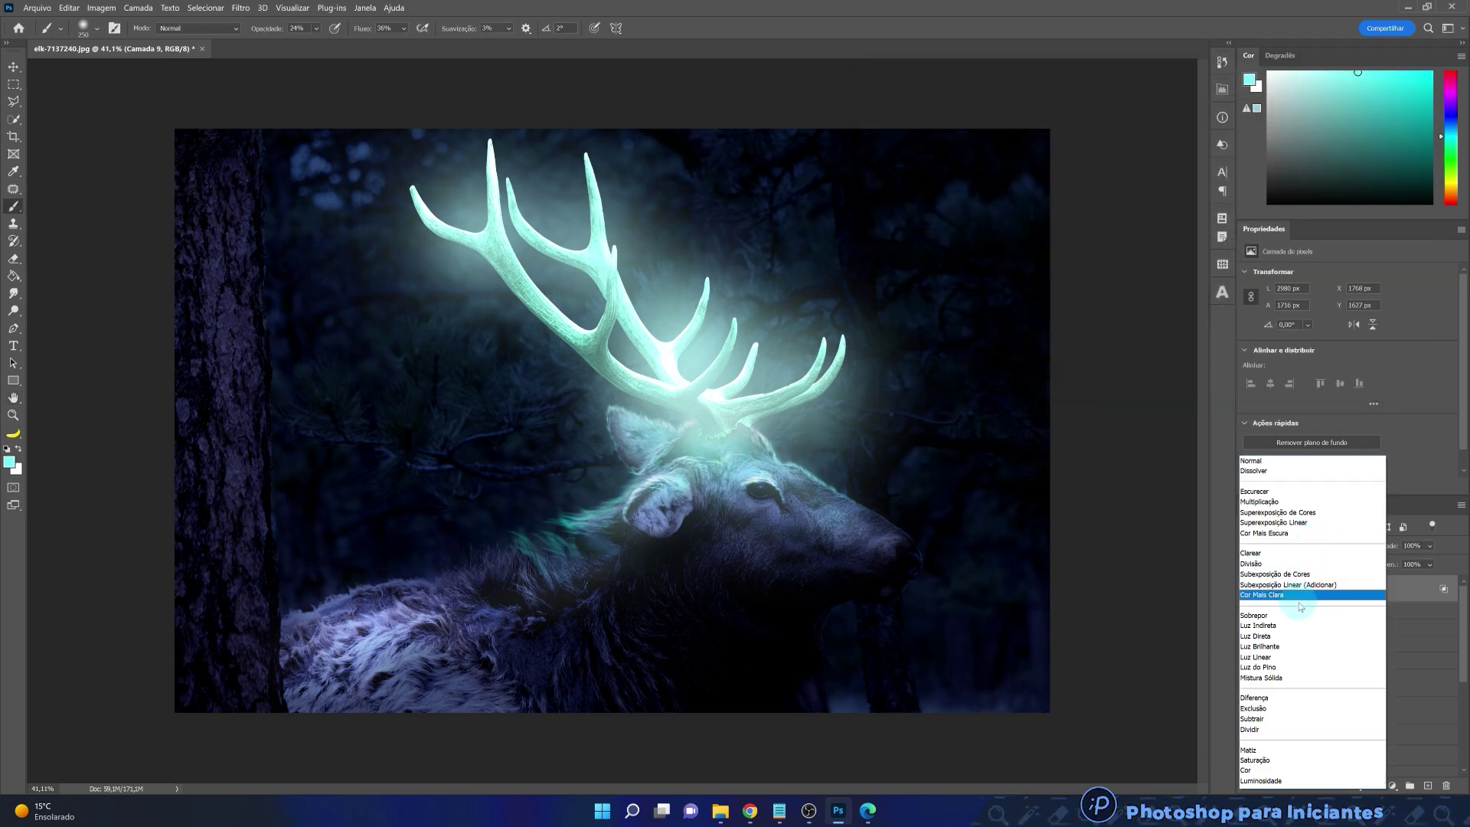
pyautogui.click(1293, 649)
pyautogui.click(1247, 590)
pyautogui.click(1247, 589)
pyautogui.click(1247, 590)
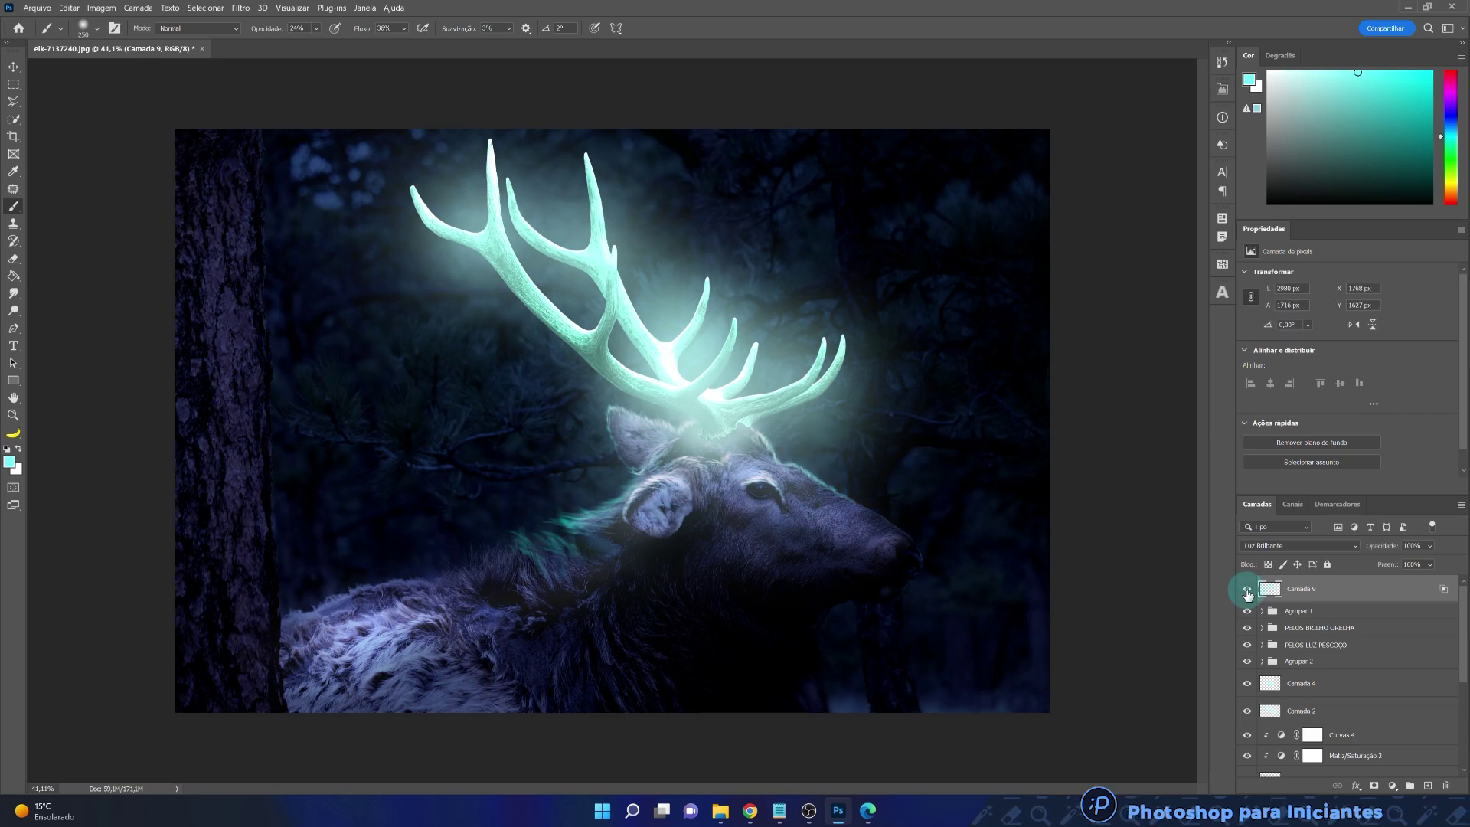
# - Set Camada 9's opacity to 86% and check the image with the layer hidden and shown
pyautogui.scroll(-4, 699, 600)
pyautogui.scroll(5, 559, 492)
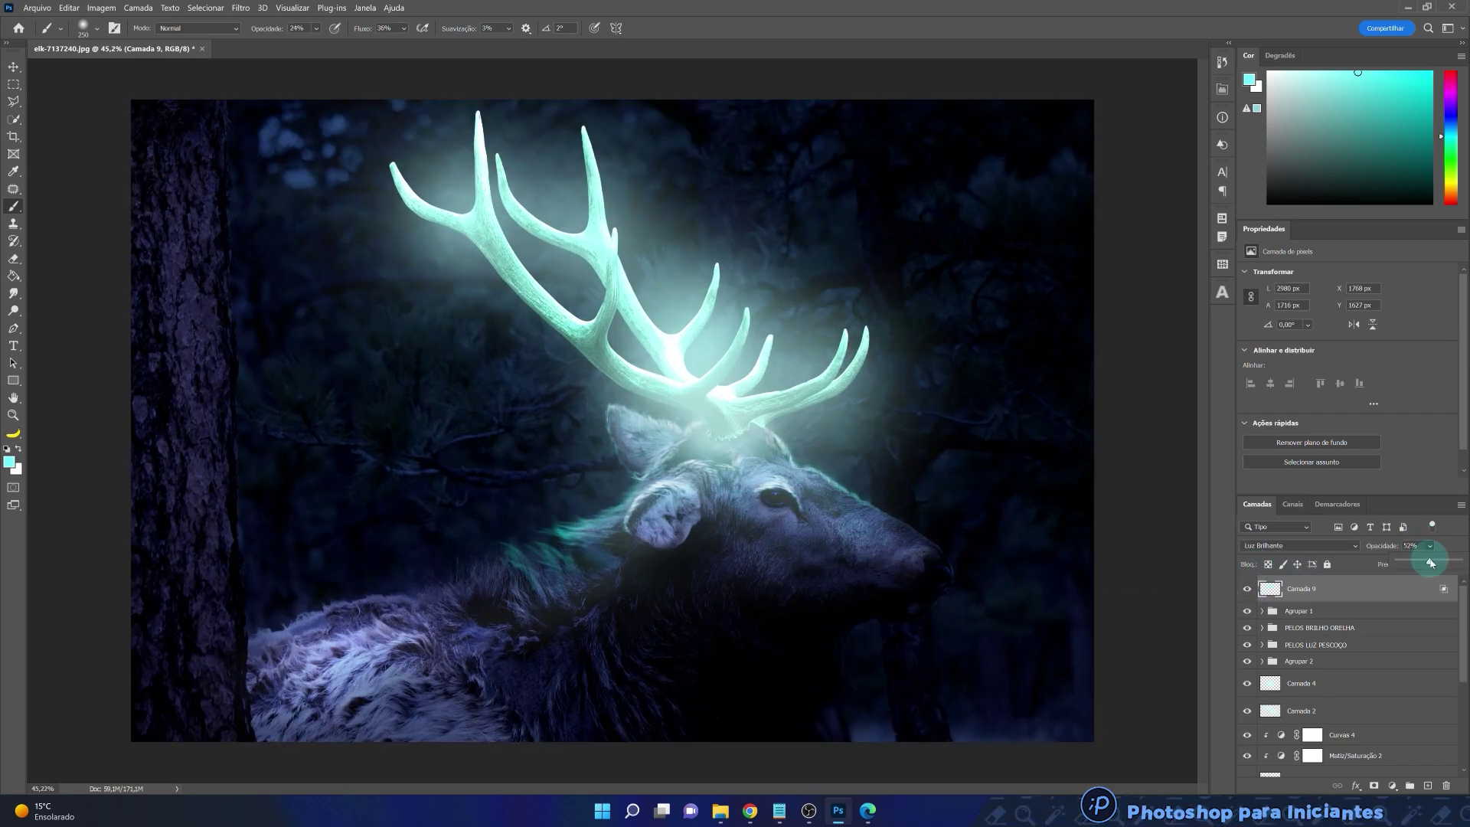
pyautogui.moveTo(1440, 563)
pyautogui.mouseDown()
pyautogui.moveTo(1342, 567)
pyautogui.moveTo(1450, 561)
pyautogui.mouseUp()
pyautogui.click(1247, 589)
pyautogui.click(1247, 589)
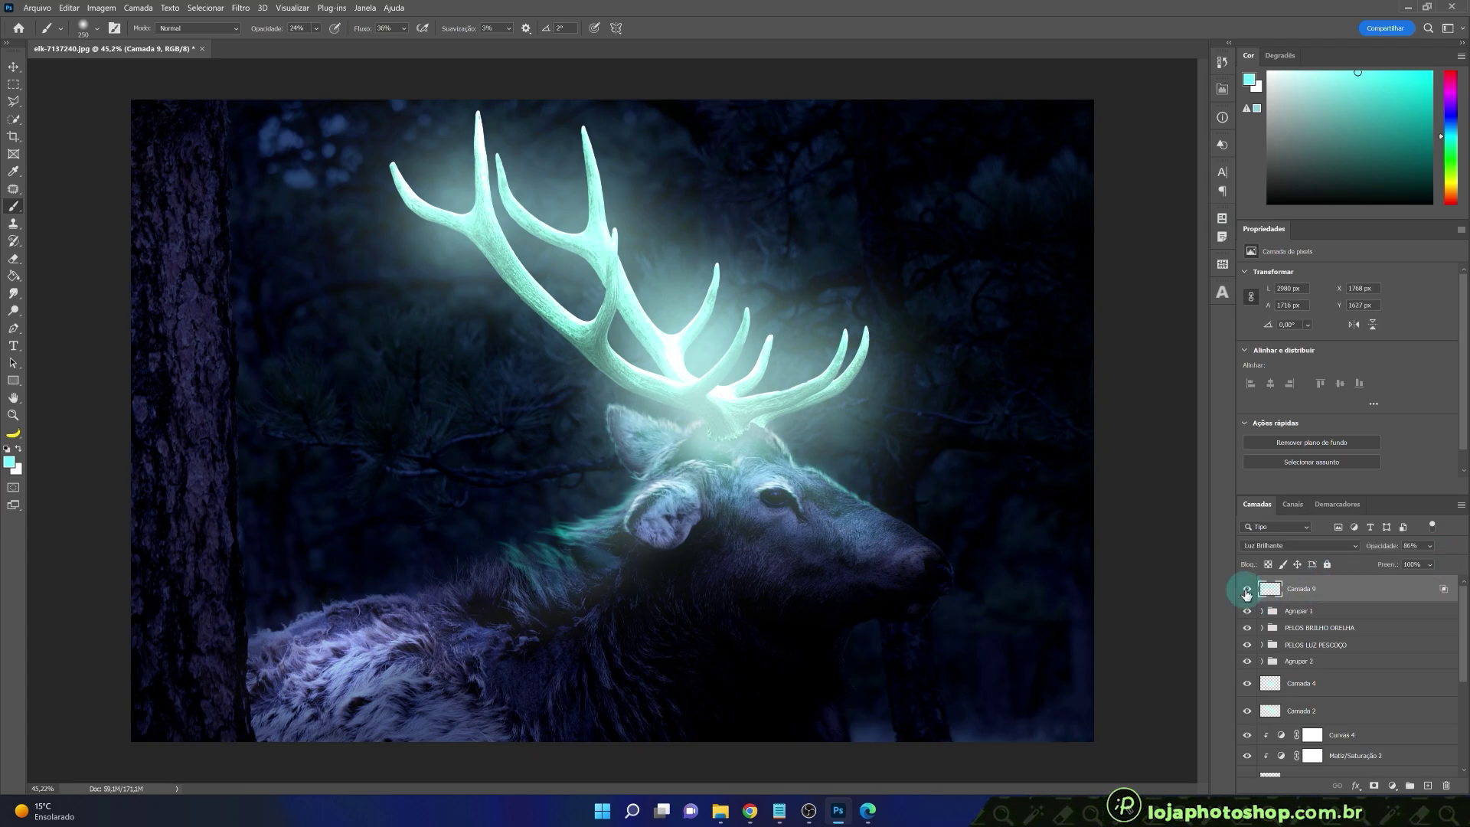
# - Compare the full composite with the original photo by isolating Camada 0 and restoring all layers
pyautogui.scroll(-4, 703, 570)
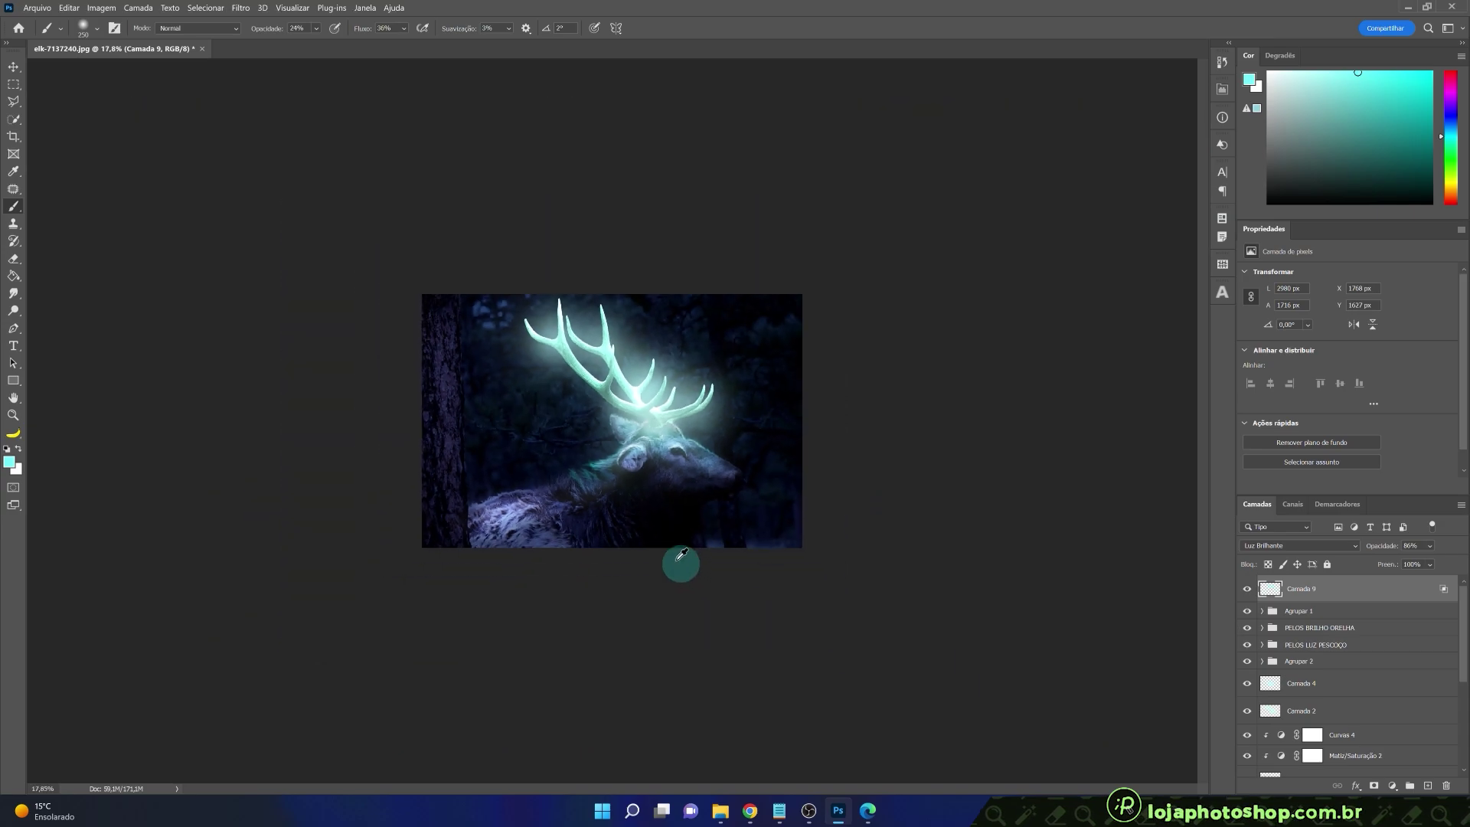
pyautogui.scroll(3, 623, 508)
pyautogui.scroll(1, 626, 512)
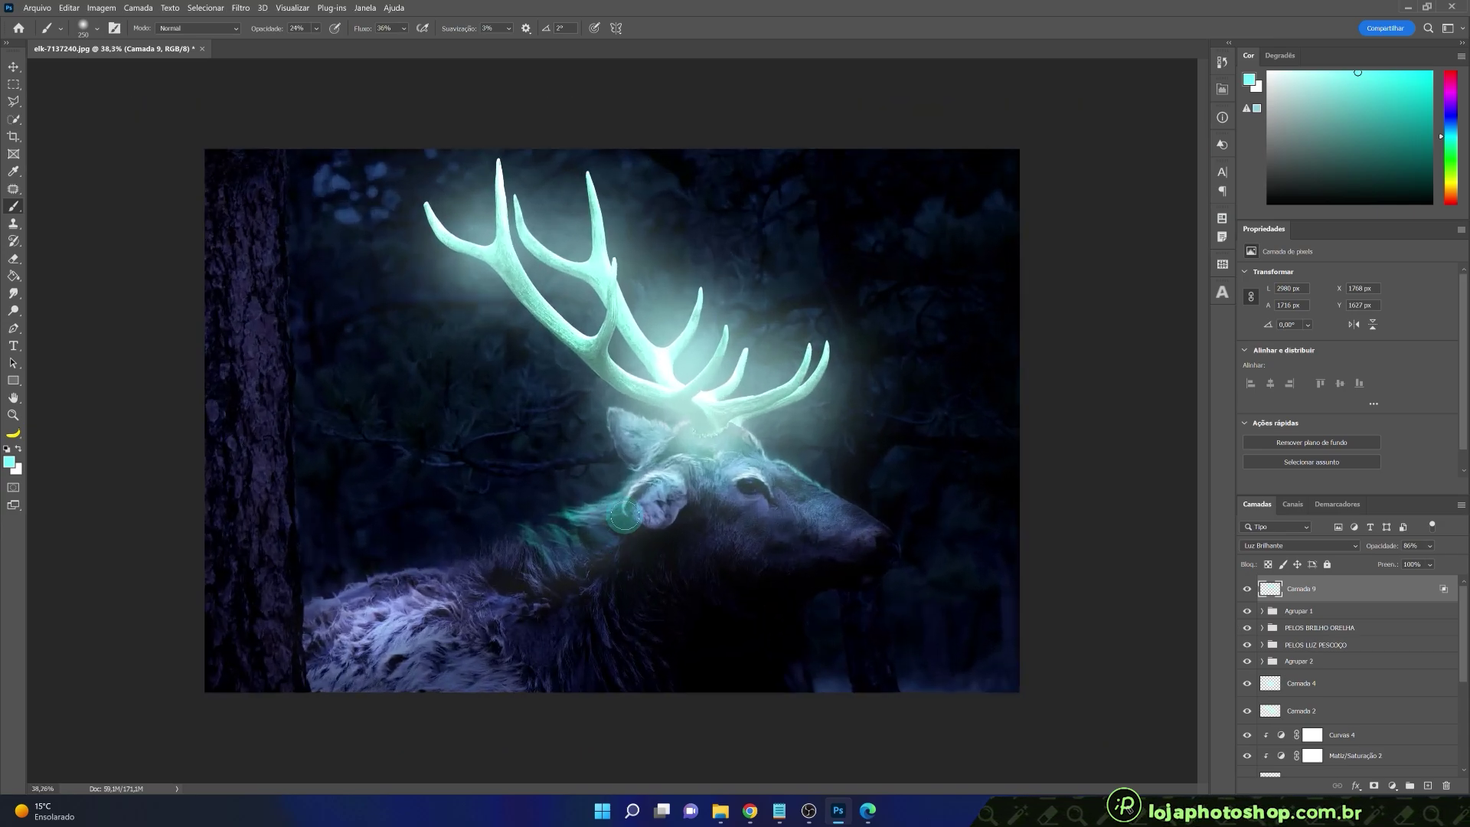
pyautogui.scroll(-4, 1312, 689)
pyautogui.keyDown('alt'); pyautogui.click(1247, 765); pyautogui.keyUp('alt')
pyautogui.keyDown('alt'); pyautogui.click(1247, 766); pyautogui.keyUp('alt')
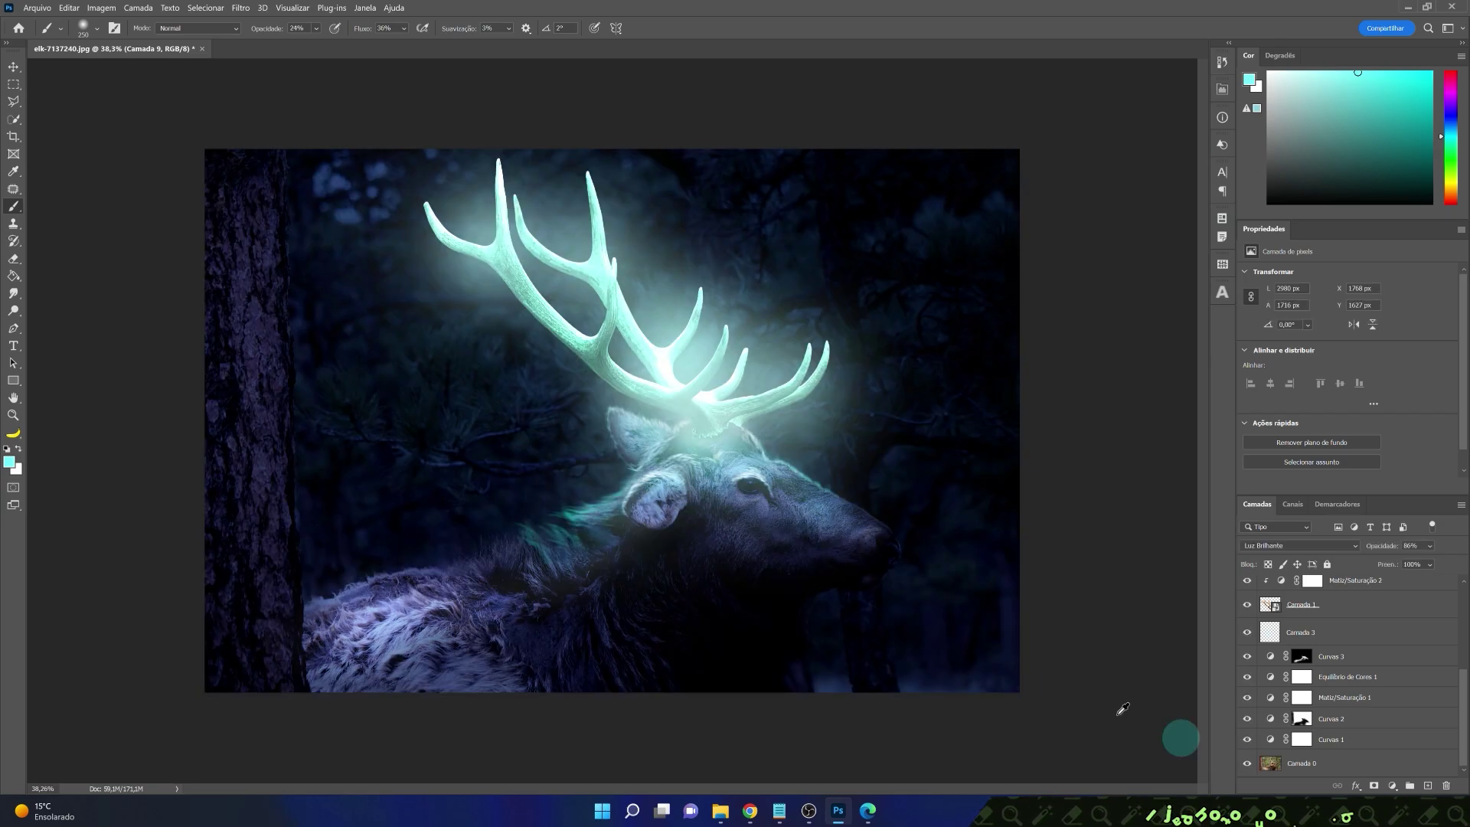
pyautogui.hotkey('ctrl', '0')
pyautogui.keyDown('alt'); pyautogui.click(1248, 764); pyautogui.keyUp('alt')
pyautogui.keyDown('alt'); pyautogui.click(1248, 765); pyautogui.keyUp('alt')
pyautogui.keyDown('alt'); pyautogui.click(1249, 765); pyautogui.keyUp('alt')
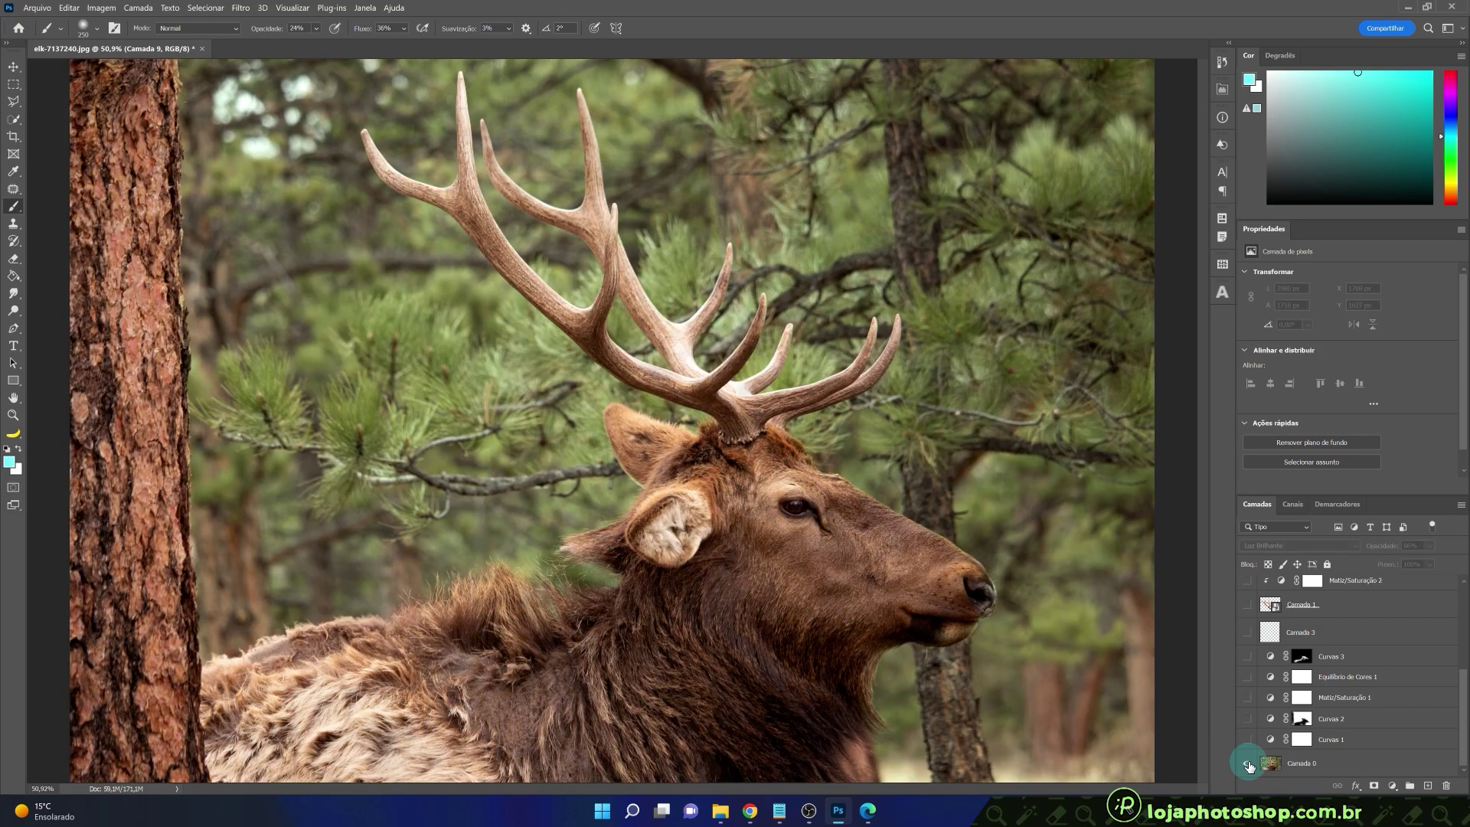
pyautogui.keyDown('alt'); pyautogui.click(1248, 765); pyautogui.keyUp('alt')
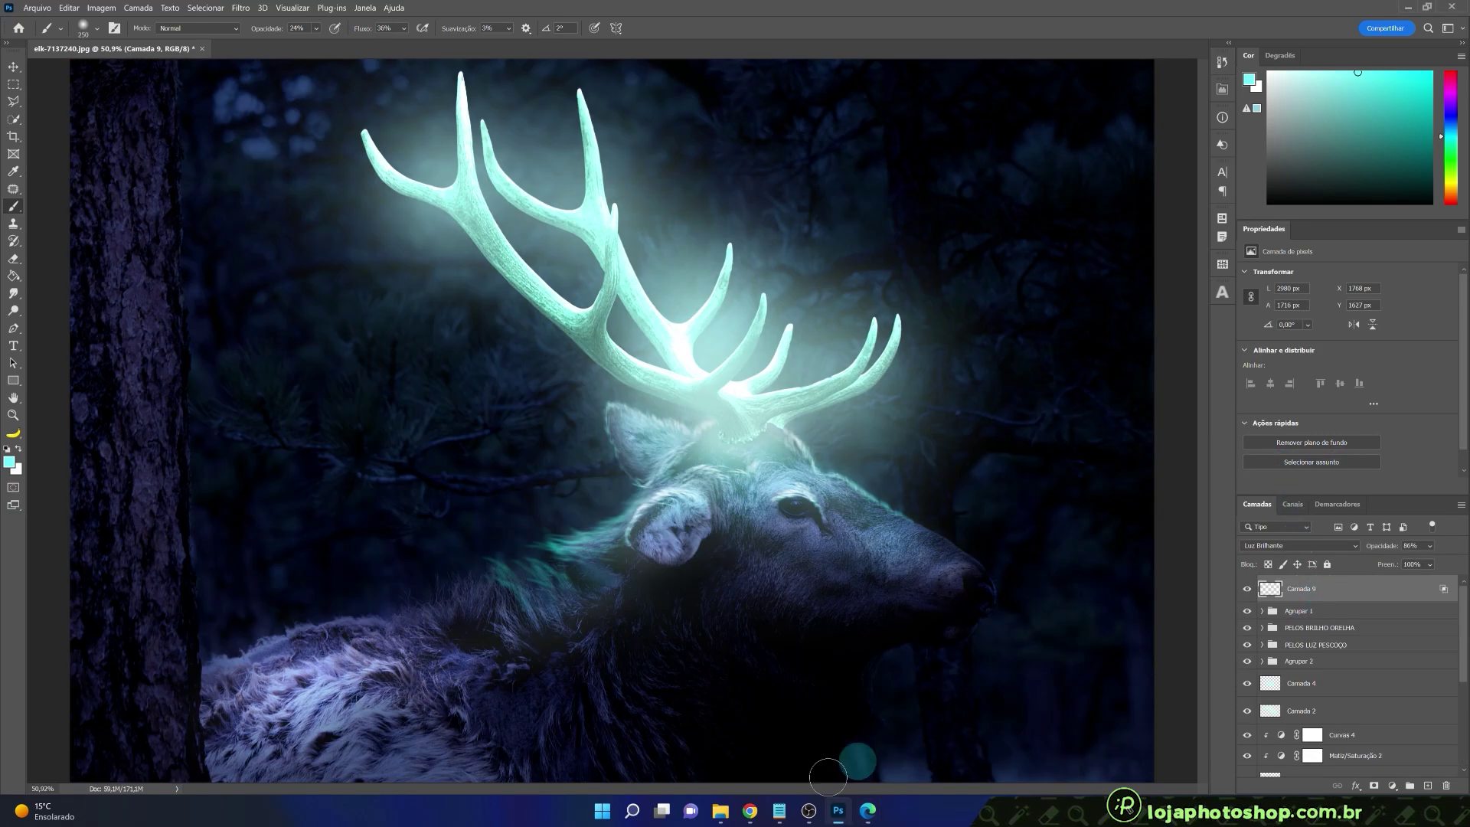
# - Switch to File Explorer and preview the milky-way-1845068 image from the EDIÇÃO RINO folder
pyautogui.click(721, 811)
pyautogui.click(646, 173)
pyautogui.doubleClick(646, 173)
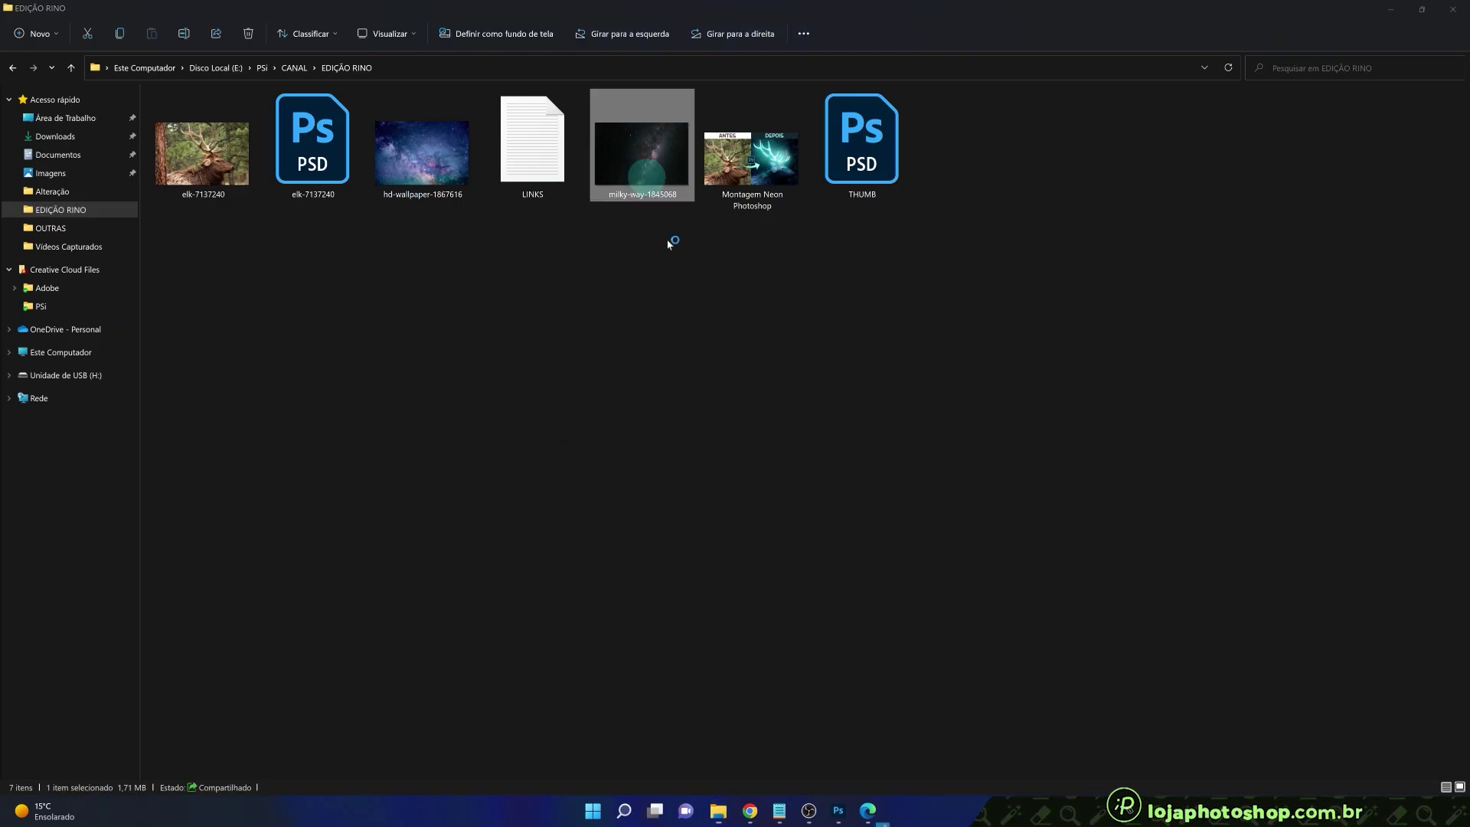
pyautogui.click(636, 47)
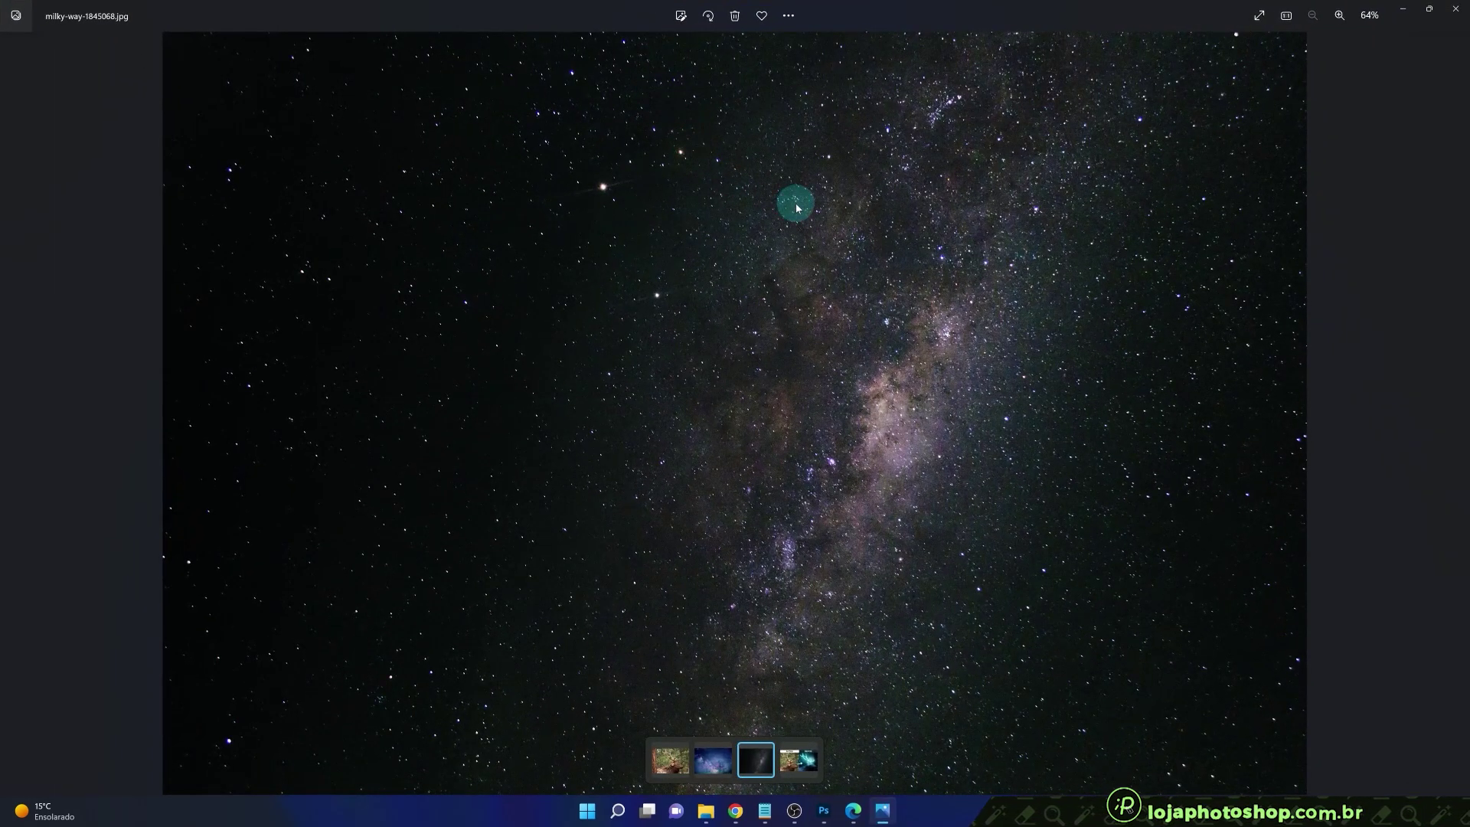
pyautogui.click(1455, 9)
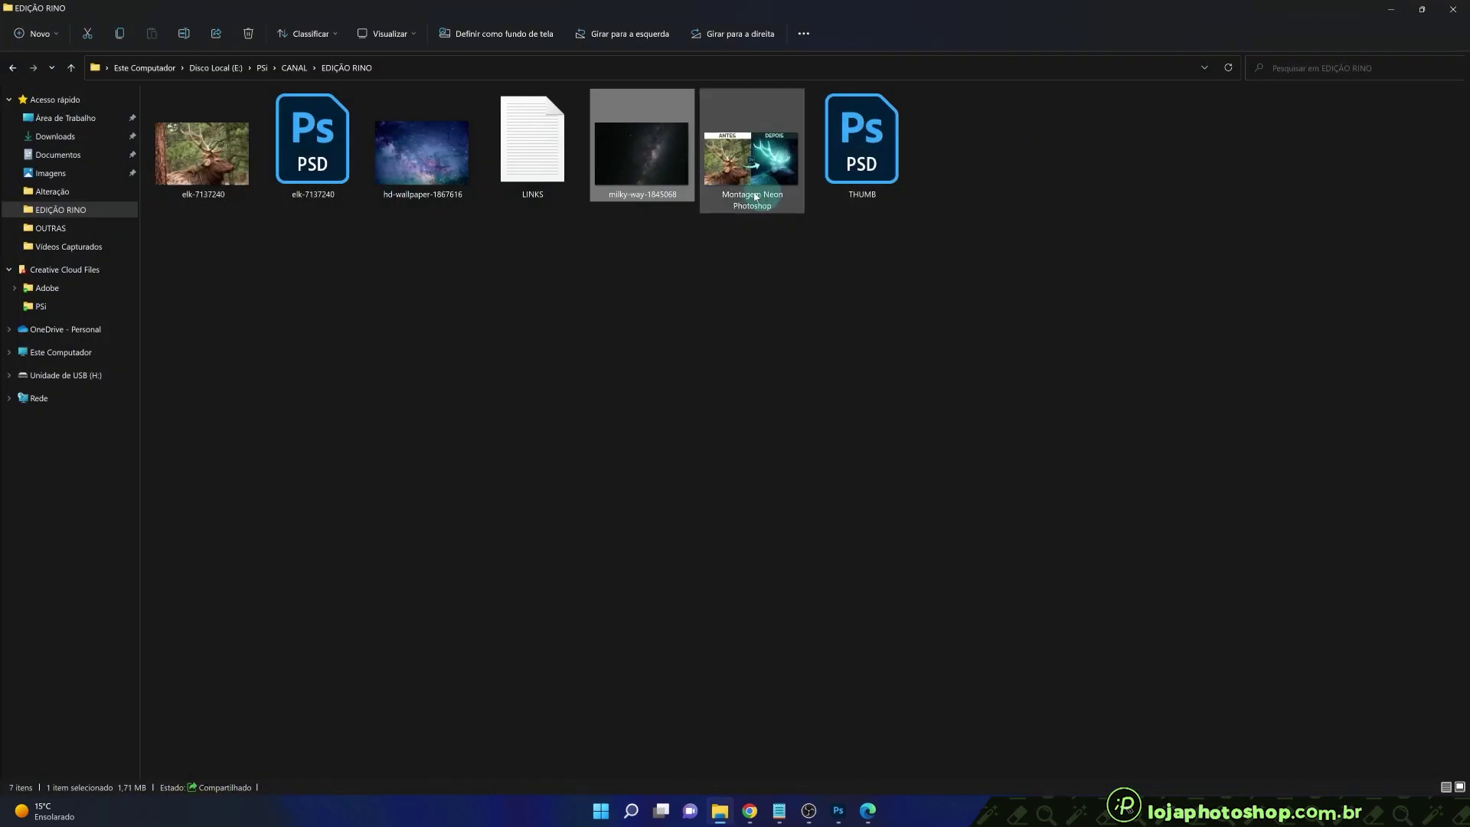
# - Place the milky-way-1845068 image from the folder into the elk document at 100% scale
pyautogui.click(1422, 10)
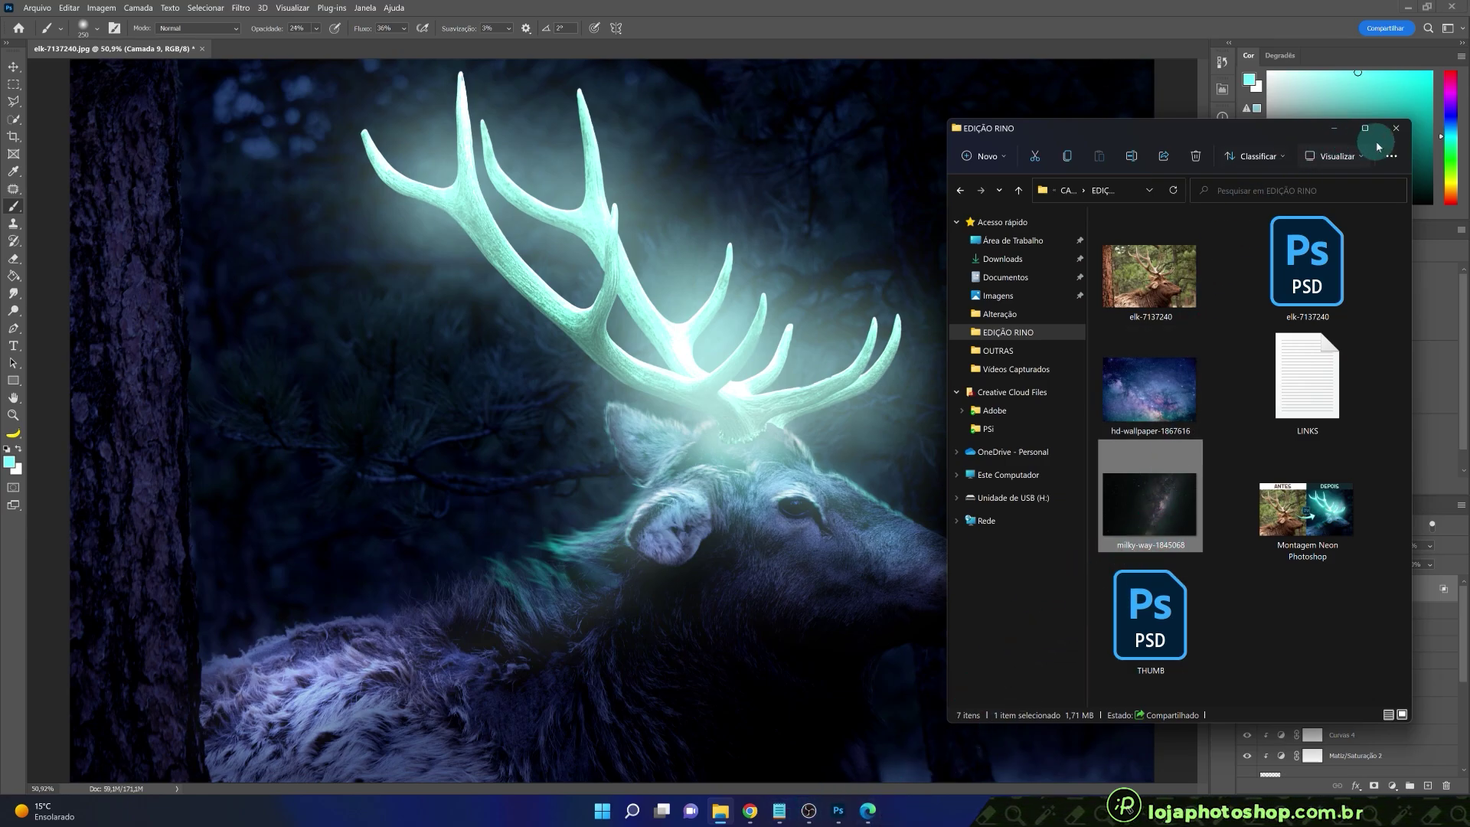
pyautogui.moveTo(1156, 511); pyautogui.dragTo(824, 507)
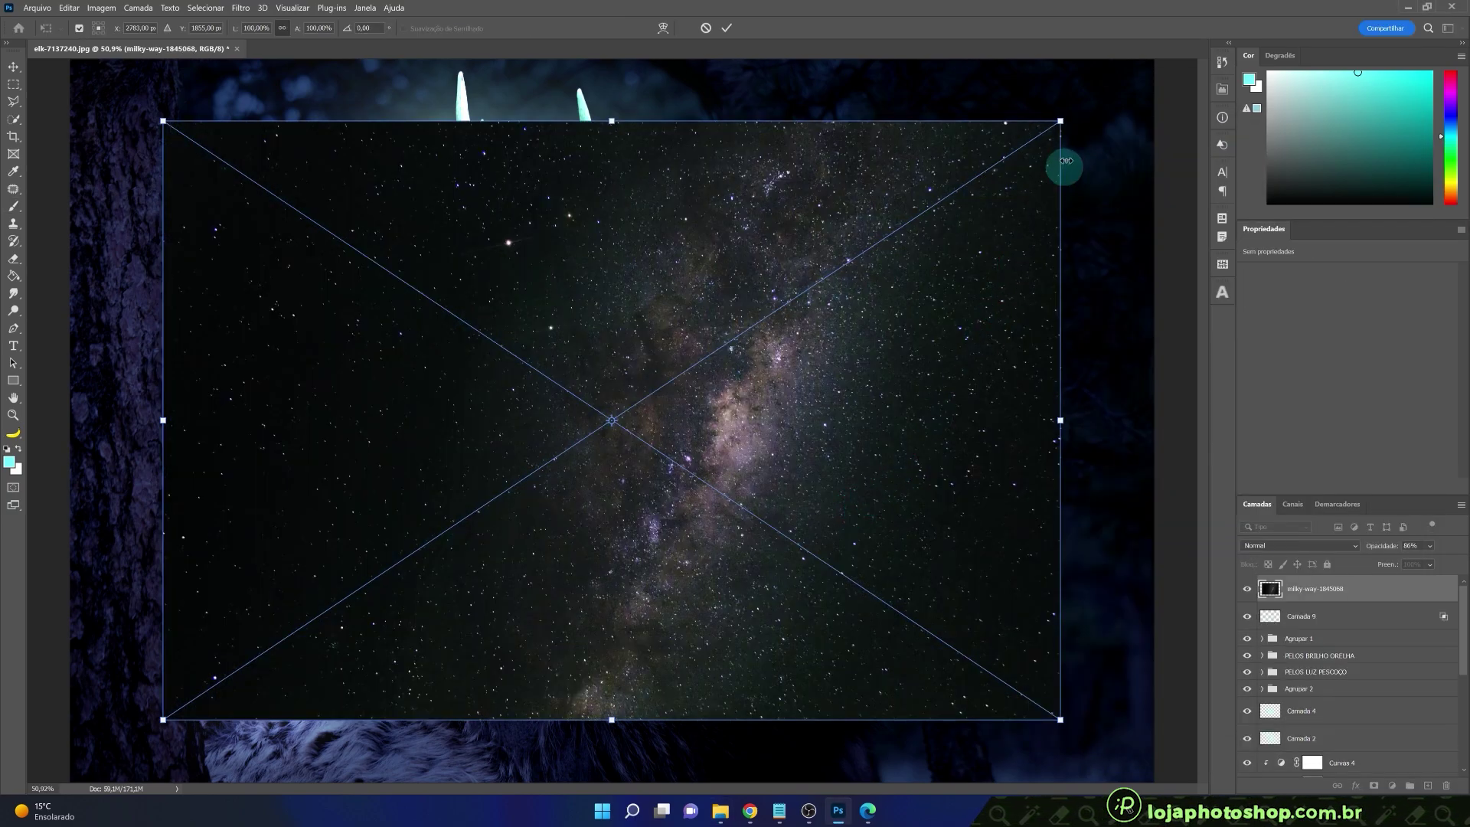
pyautogui.click(727, 29)
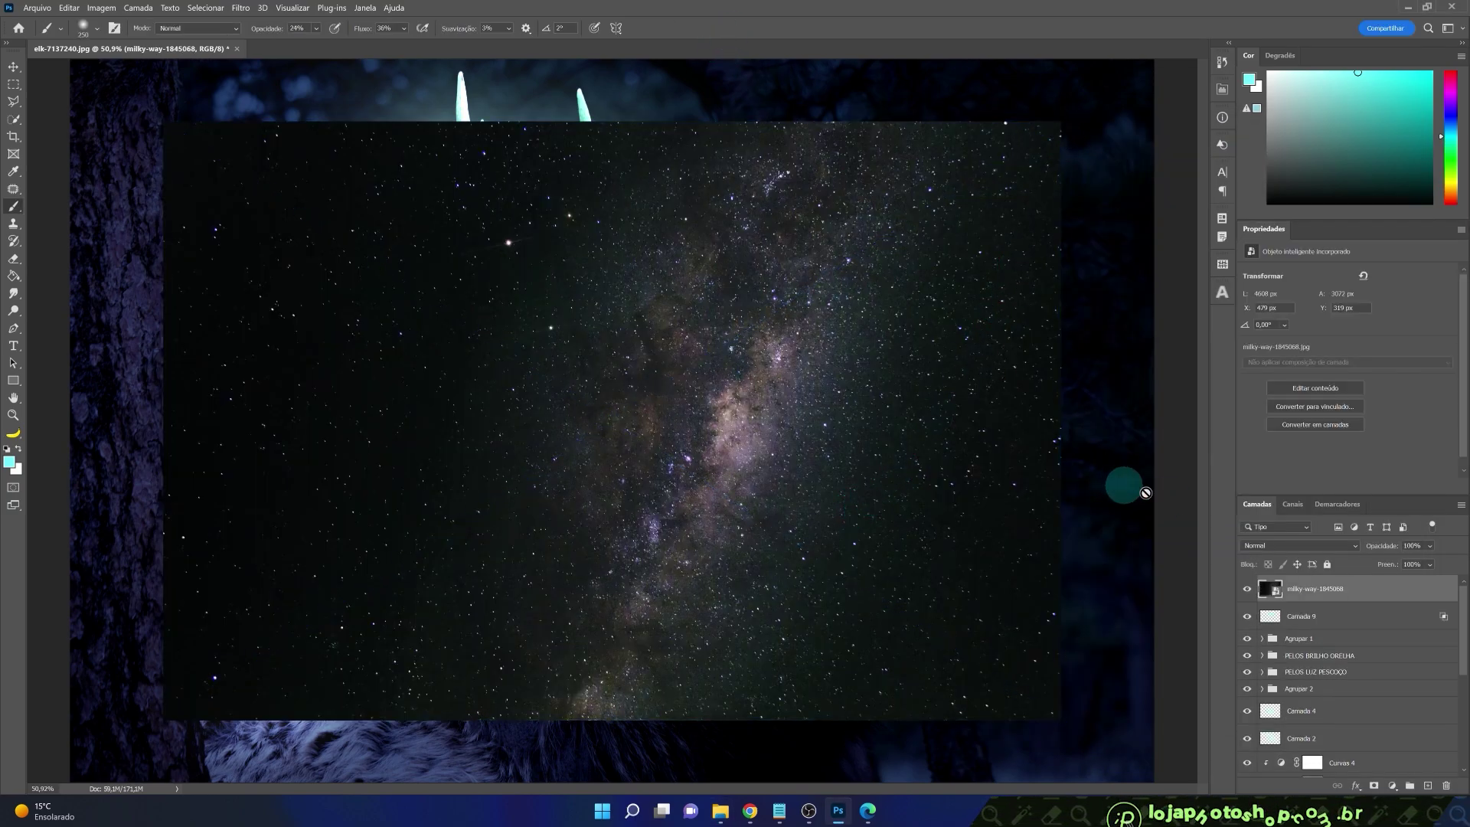
# - Set the milky-way-1845068 layer's blend mode to Divisão and move the image up so it covers the antlers
pyautogui.click(1316, 547)
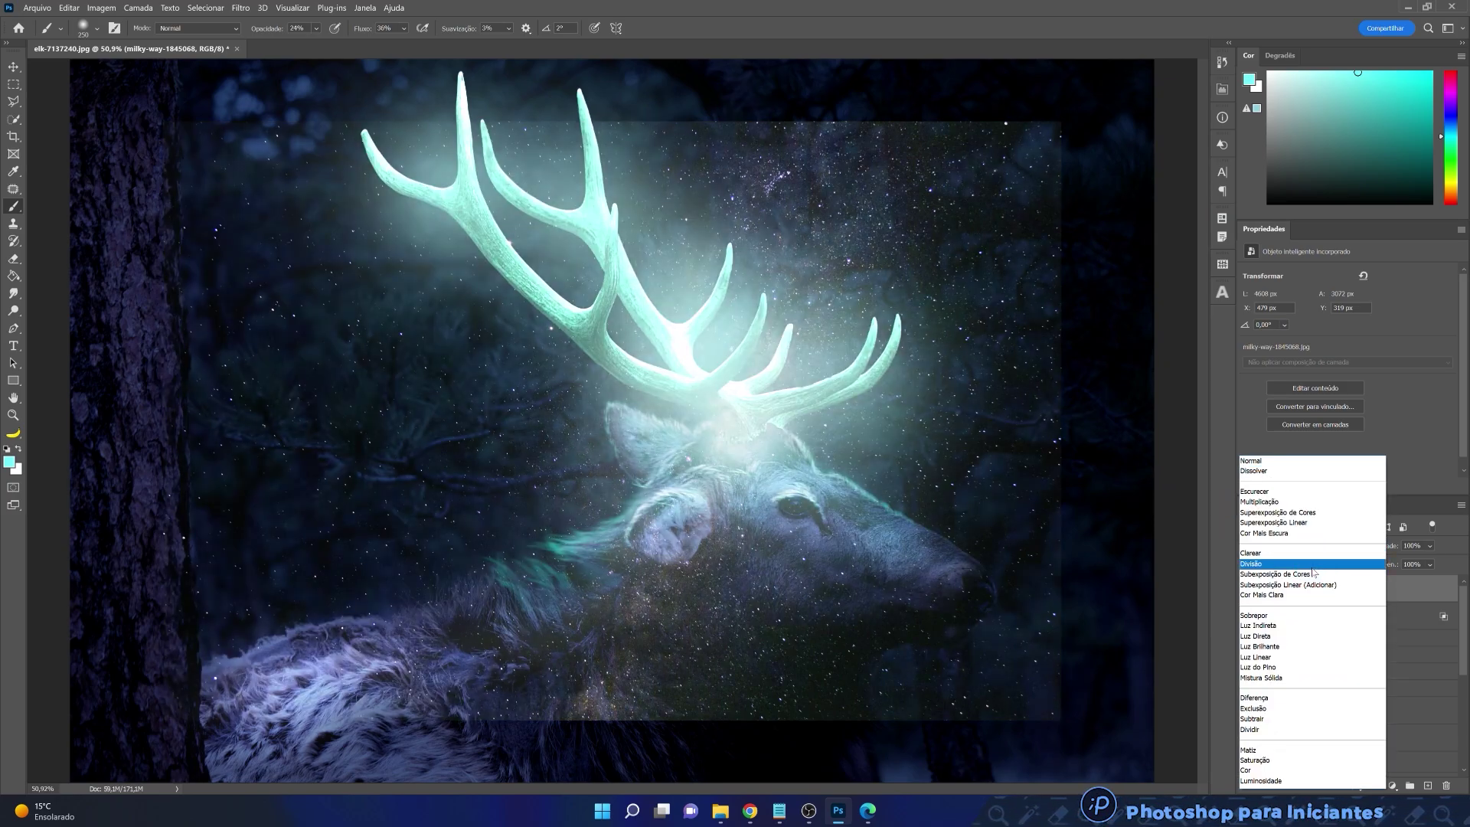
pyautogui.click(1311, 567)
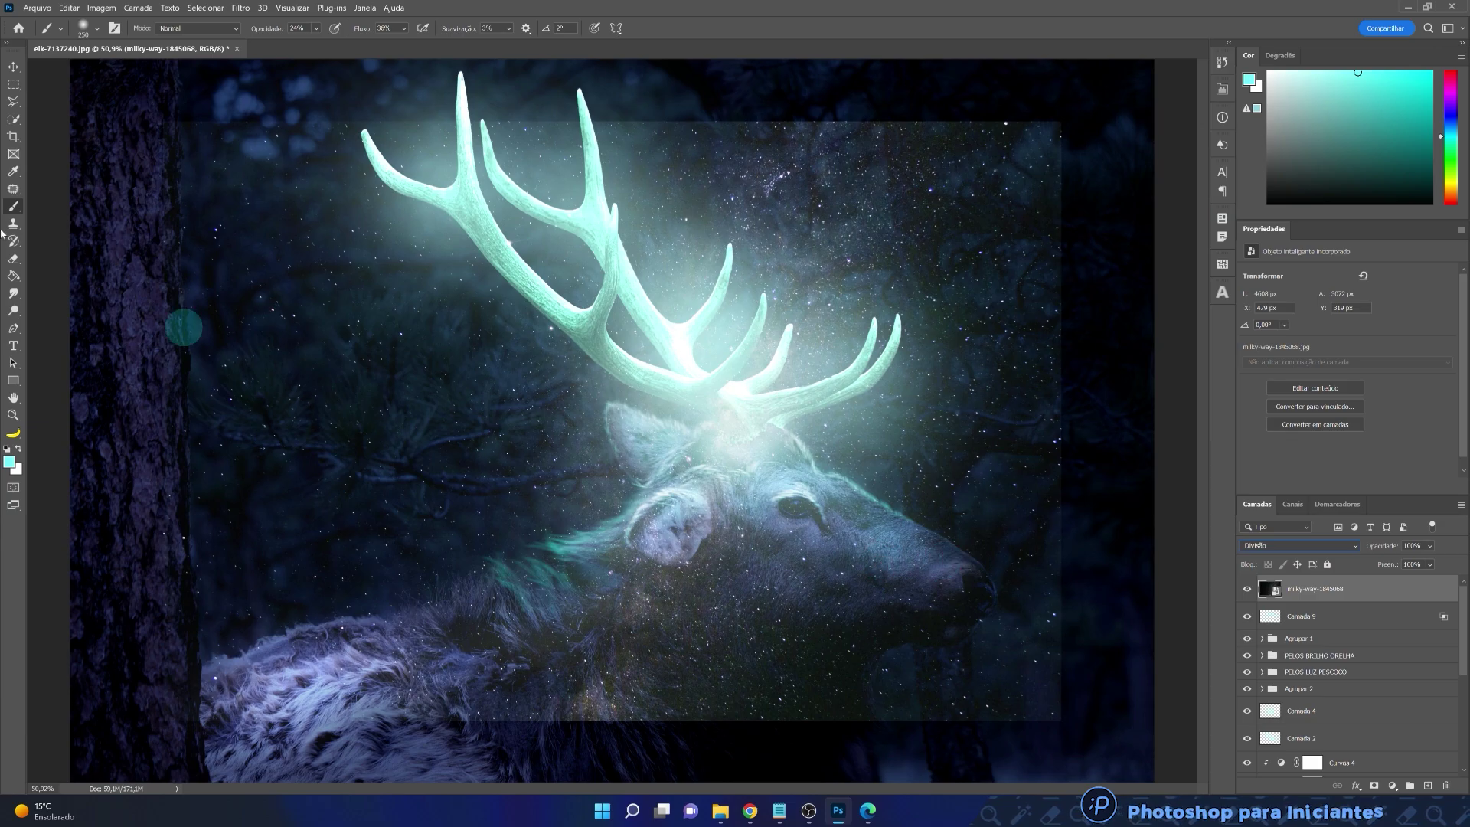
pyautogui.press('v')
pyautogui.moveTo(696, 444); pyautogui.dragTo(764, 360)
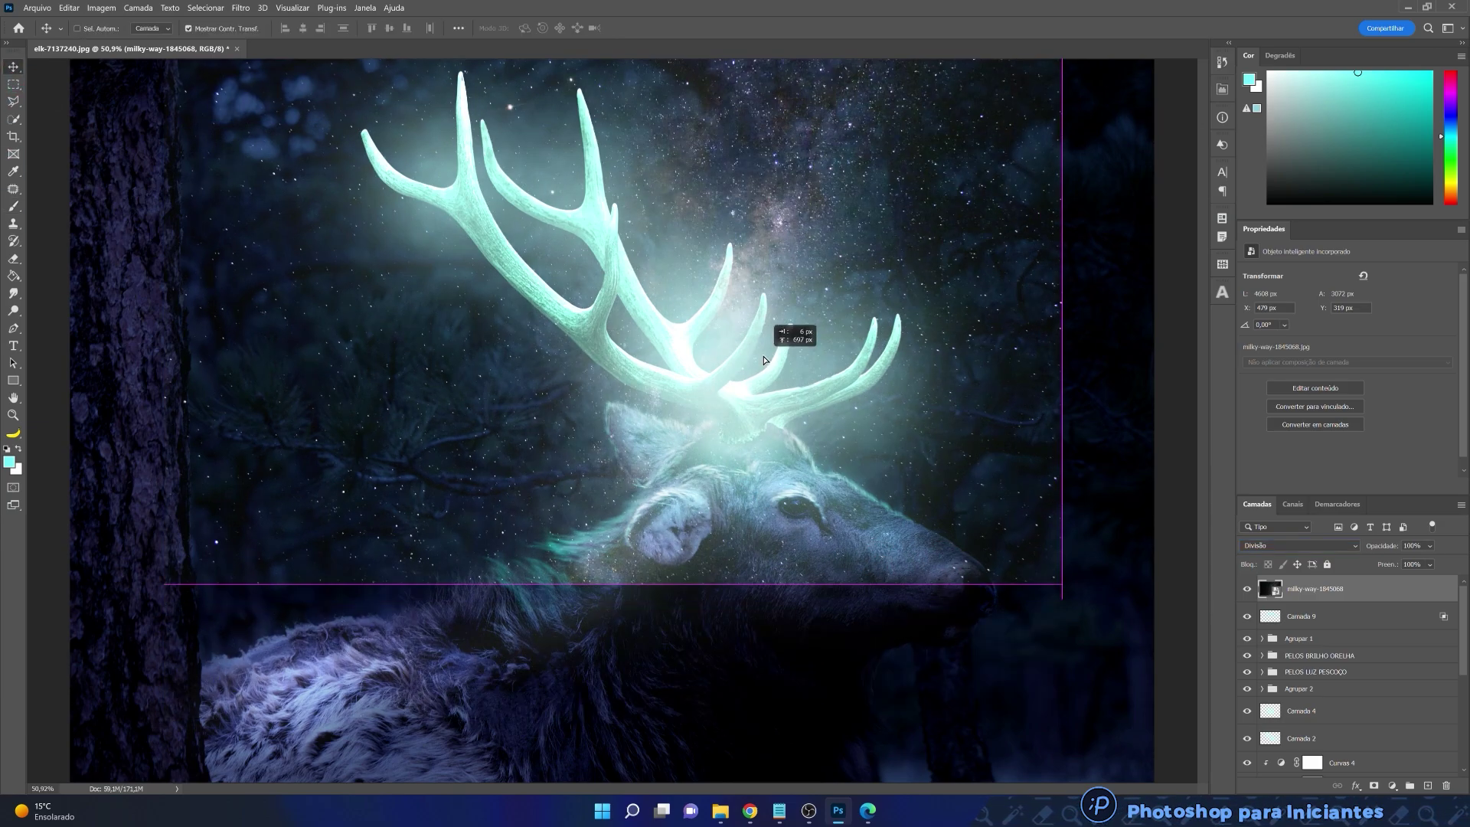
# - Rotate the Milky Way image to 29.95°, position its bright band behind the antlers, and apply the transformation
pyautogui.scroll(-4, 784, 476)
pyautogui.moveTo(820, 429); pyautogui.dragTo(852, 419)
pyautogui.moveTo(977, 524); pyautogui.dragTo(816, 496)
pyautogui.moveTo(735, 302); pyautogui.dragTo(724, 314)
pyautogui.click(726, 27)
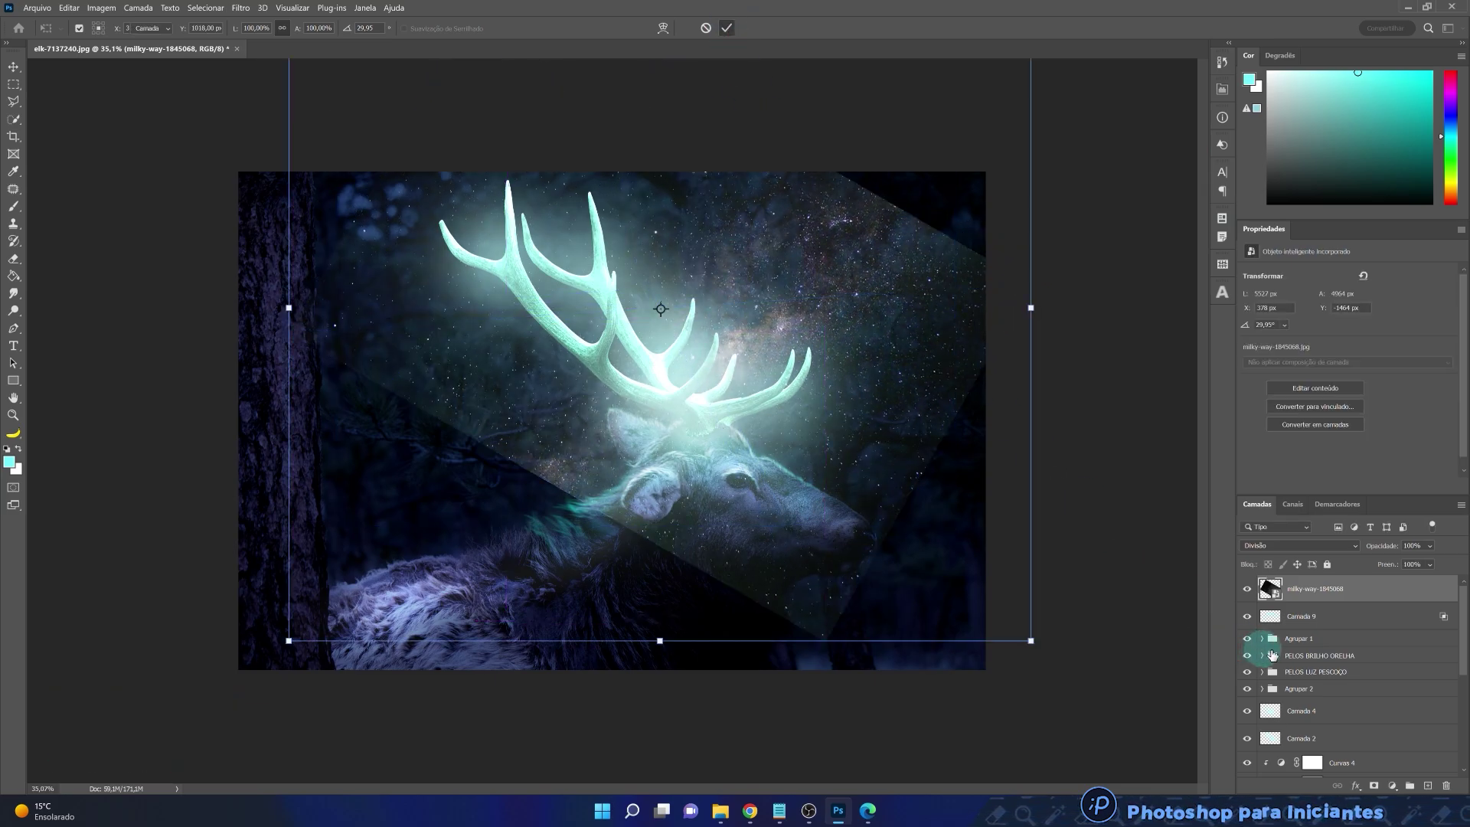
# - Add a layer mask to the milky-way-1845068 layer and ready the Brush tool with black as the foreground color
pyautogui.click(1411, 786)
pyautogui.click(1374, 786)
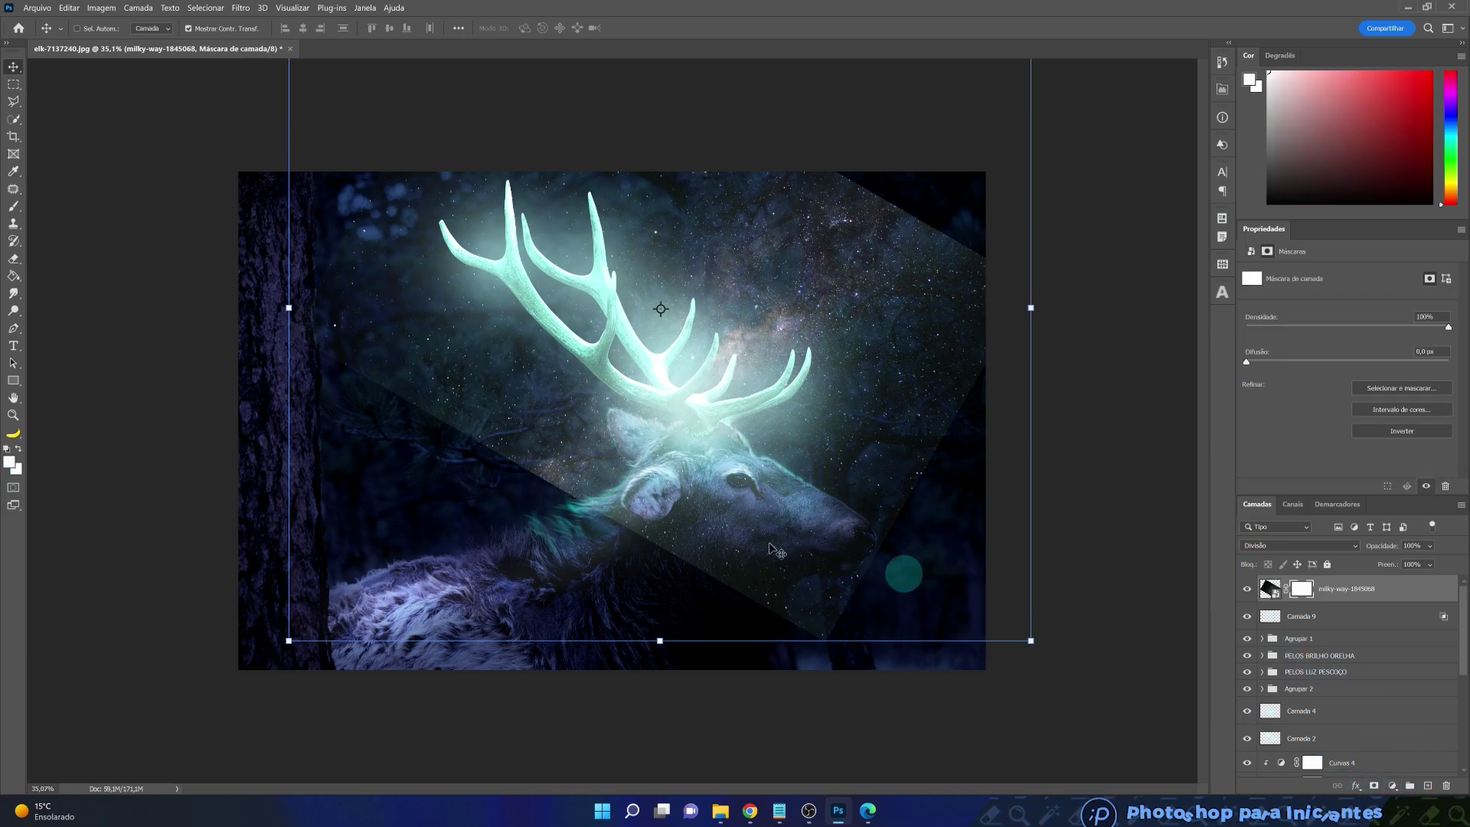
pyautogui.click(13, 206)
pyautogui.click(17, 449)
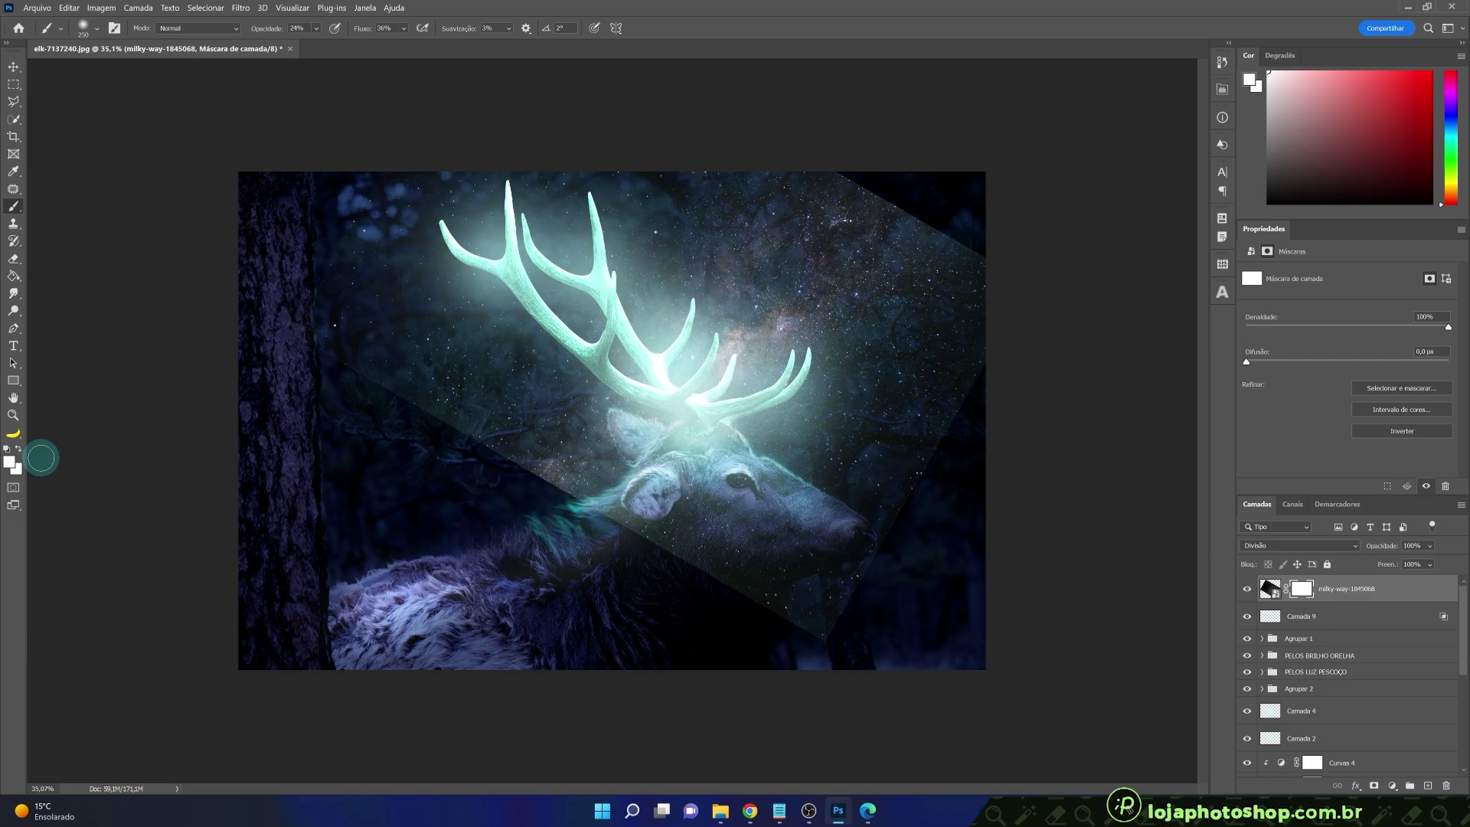
pyautogui.press('d')
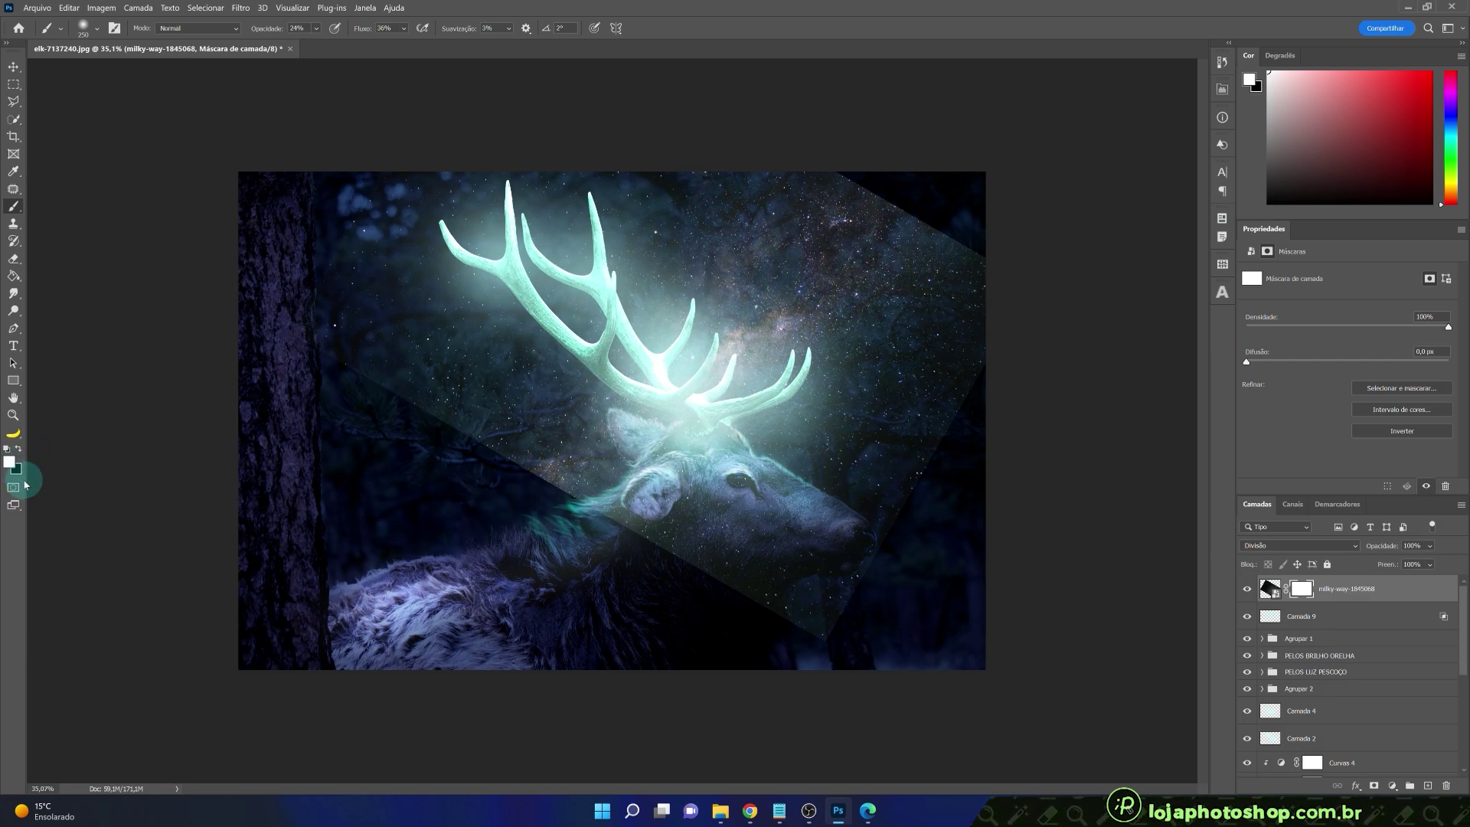
pyautogui.press('x')
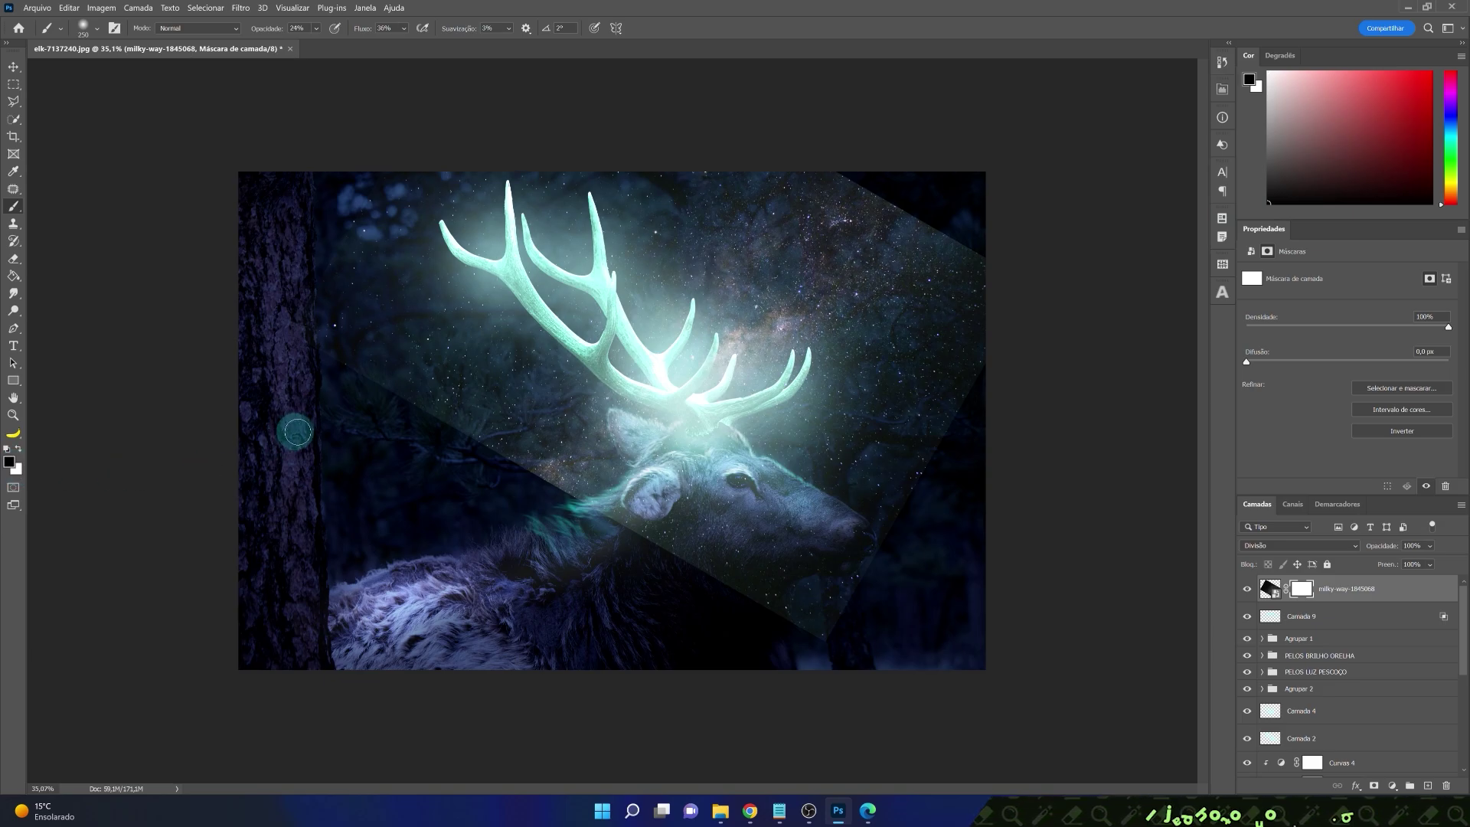
# - Mask the stars off the elk's head and body with a large black brush at 100% opacity and reduced flow
pyautogui.moveTo(359, 446); pyautogui.dragTo(457, 436)
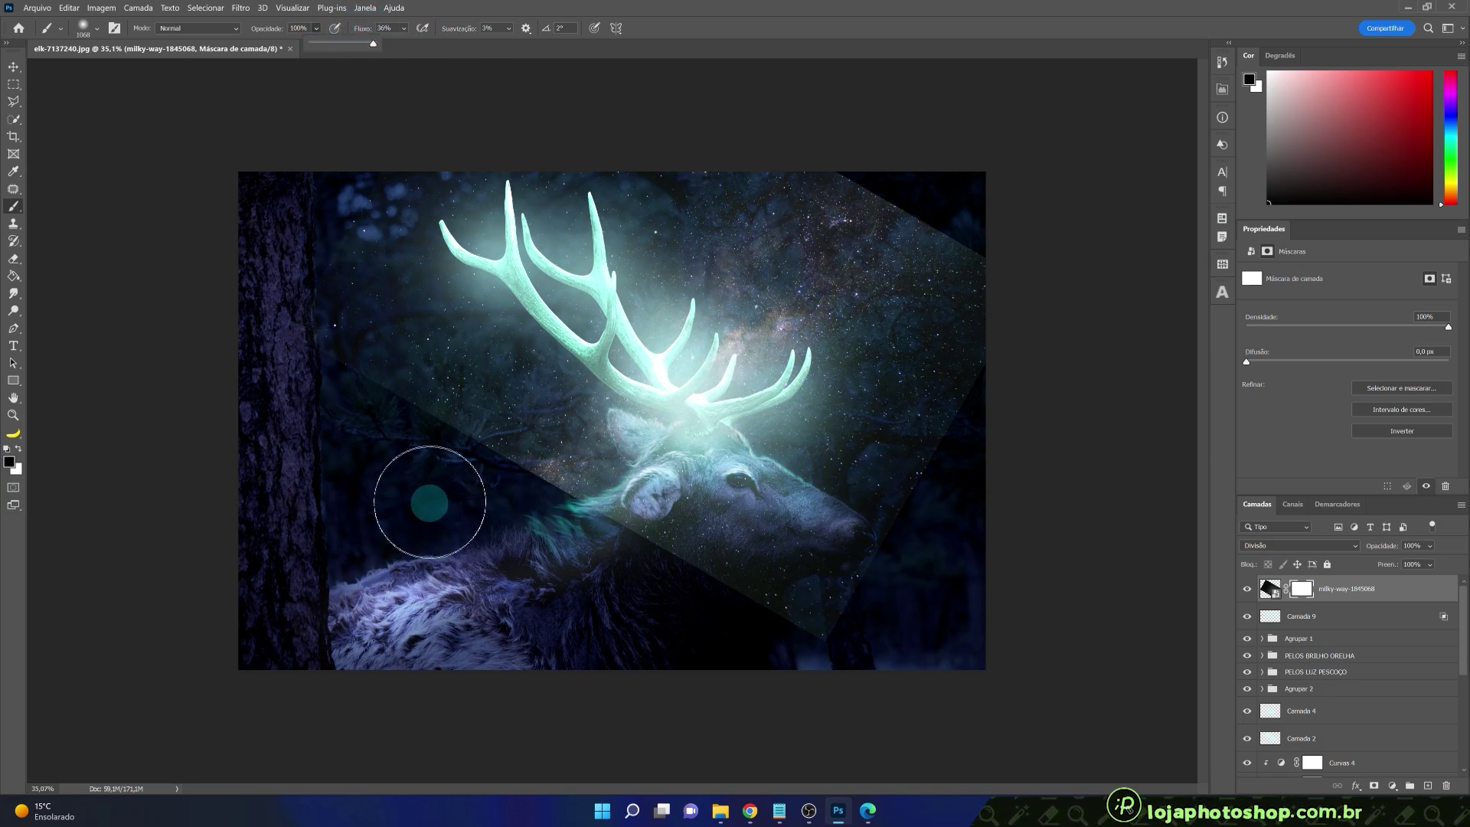
pyautogui.moveTo(406, 29); pyautogui.dragTo(404, 48)
pyautogui.click(427, 13)
pyautogui.moveTo(404, 434)
pyautogui.mouseDown()
pyautogui.moveTo(470, 422)
pyautogui.moveTo(474, 529)
pyautogui.moveTo(494, 559)
pyautogui.moveTo(483, 524)
pyautogui.moveTo(516, 560)
pyautogui.moveTo(516, 596)
pyautogui.moveTo(527, 573)
pyautogui.moveTo(552, 581)
pyautogui.moveTo(565, 544)
pyautogui.moveTo(546, 529)
pyautogui.moveTo(581, 551)
pyautogui.moveTo(463, 481)
pyautogui.moveTo(469, 399)
pyautogui.moveTo(450, 370)
pyautogui.moveTo(484, 581)
pyautogui.moveTo(860, 631)
pyautogui.moveTo(814, 612)
pyautogui.moveTo(875, 551)
pyautogui.moveTo(905, 567)
pyautogui.moveTo(881, 587)
pyautogui.moveTo(975, 533)
pyautogui.moveTo(843, 532)
pyautogui.moveTo(739, 556)
pyautogui.moveTo(784, 550)
pyautogui.moveTo(792, 537)
pyautogui.moveTo(729, 533)
pyautogui.moveTo(778, 505)
pyautogui.moveTo(705, 507)
pyautogui.mouseUp()
pyautogui.scroll(5, 790, 539)
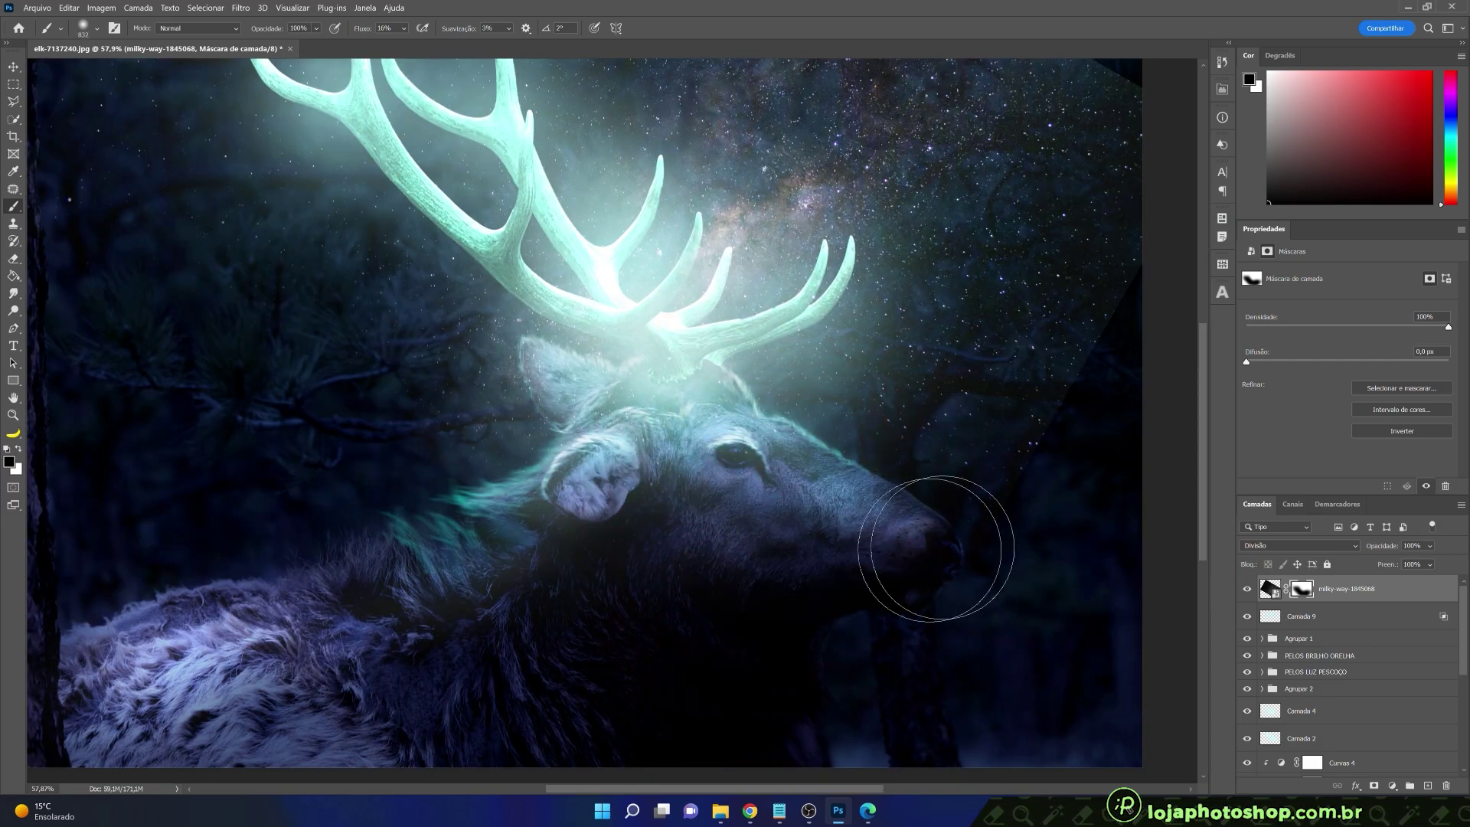
# - Fade the remaining hard edges of the Milky Way image in its mask and compare the layer hidden and shown
pyautogui.scroll(-3, 972, 471)
pyautogui.moveTo(966, 435)
pyautogui.mouseDown()
pyautogui.moveTo(1033, 425)
pyautogui.moveTo(1037, 456)
pyautogui.moveTo(1029, 410)
pyautogui.moveTo(1106, 278)
pyautogui.moveTo(1003, 251)
pyautogui.moveTo(983, 383)
pyautogui.moveTo(971, 273)
pyautogui.moveTo(882, 209)
pyautogui.moveTo(769, 164)
pyautogui.moveTo(767, 185)
pyautogui.moveTo(709, 208)
pyautogui.moveTo(743, 156)
pyautogui.moveTo(731, 107)
pyautogui.moveTo(1061, 142)
pyautogui.moveTo(1000, 112)
pyautogui.moveTo(896, 164)
pyautogui.moveTo(1078, 389)
pyautogui.moveTo(906, 457)
pyautogui.moveTo(988, 429)
pyautogui.mouseUp()
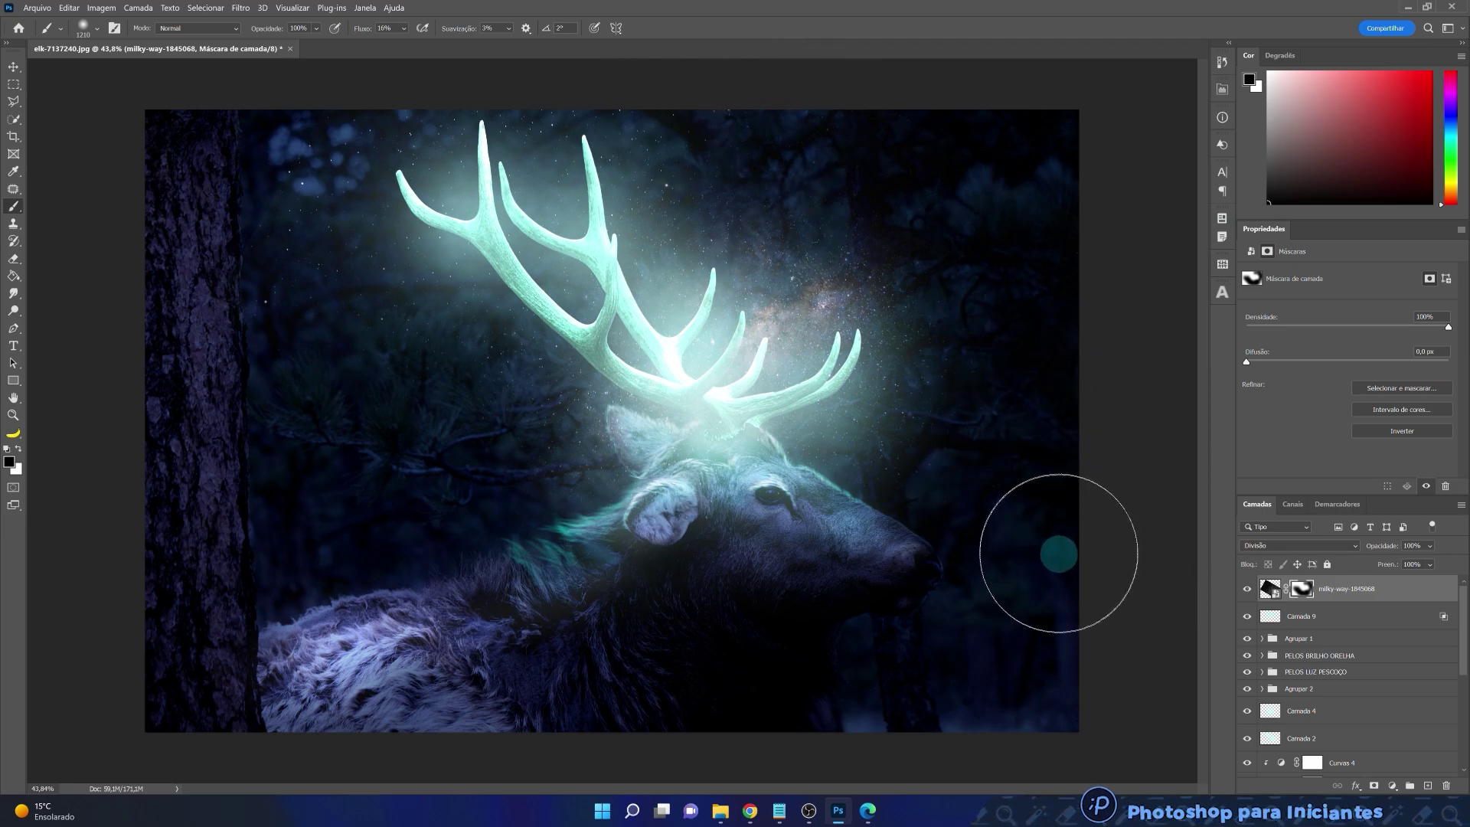
pyautogui.click(1243, 590)
pyautogui.click(1244, 590)
pyautogui.moveTo(757, 398); pyautogui.dragTo(699, 370)
pyautogui.scroll(2, 752, 389)
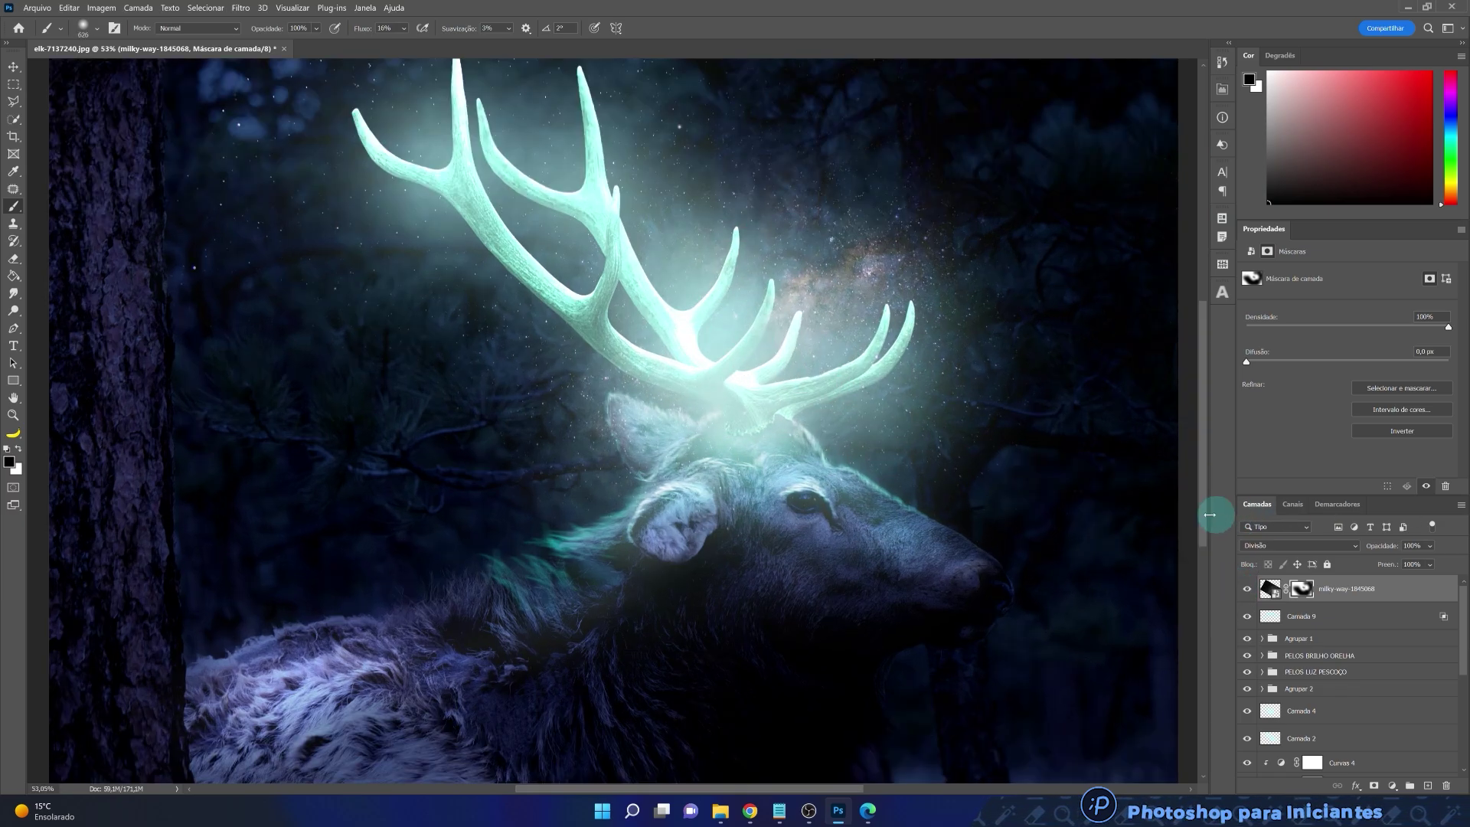
# - Stamp all visible layers into a new layer above milky-way-1845068 and convert it to a smart object
pyautogui.click(1349, 592)
pyautogui.scroll(-6, 1355, 643)
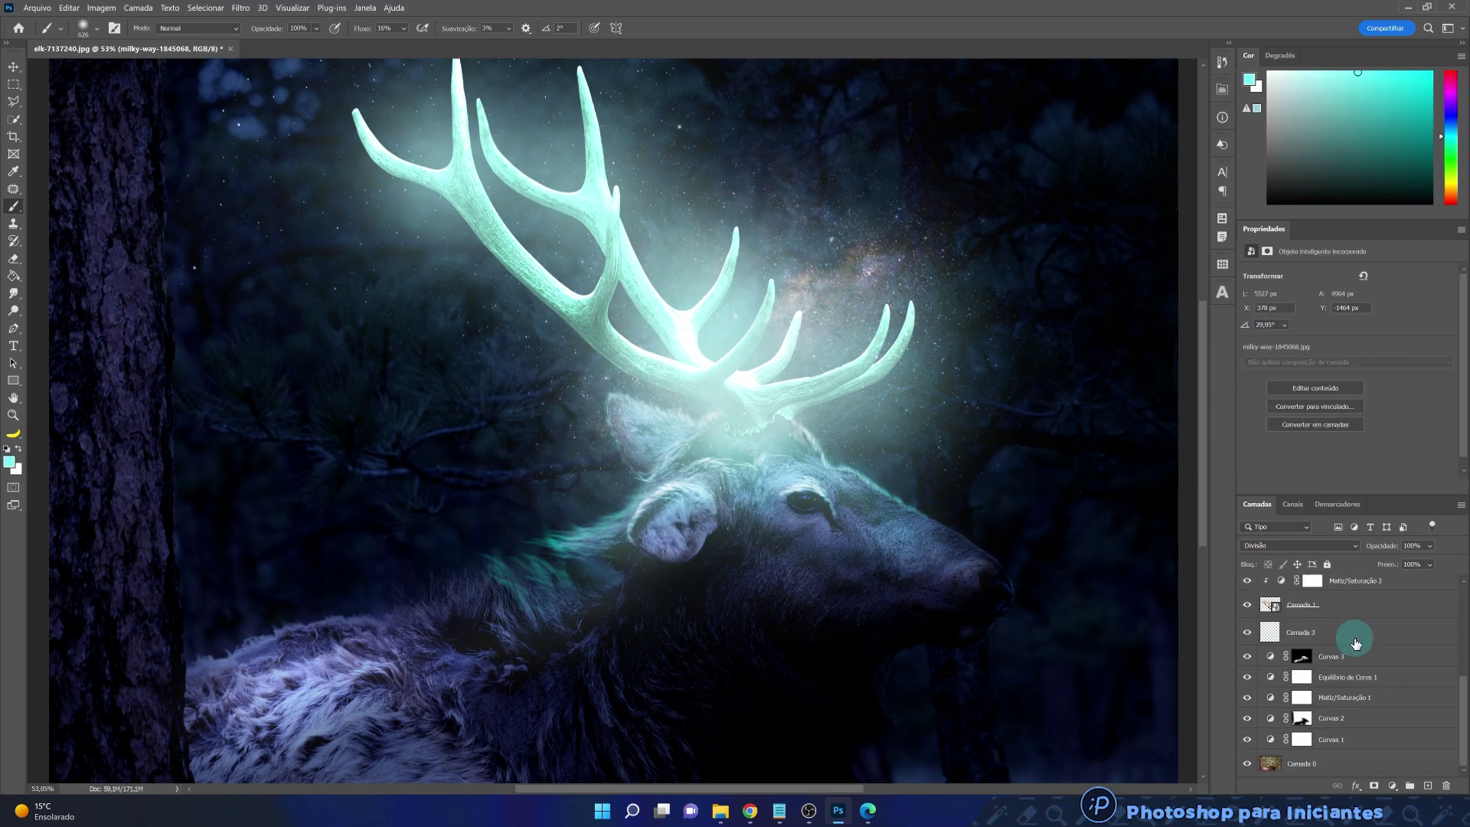
pyautogui.scroll(6, 1355, 643)
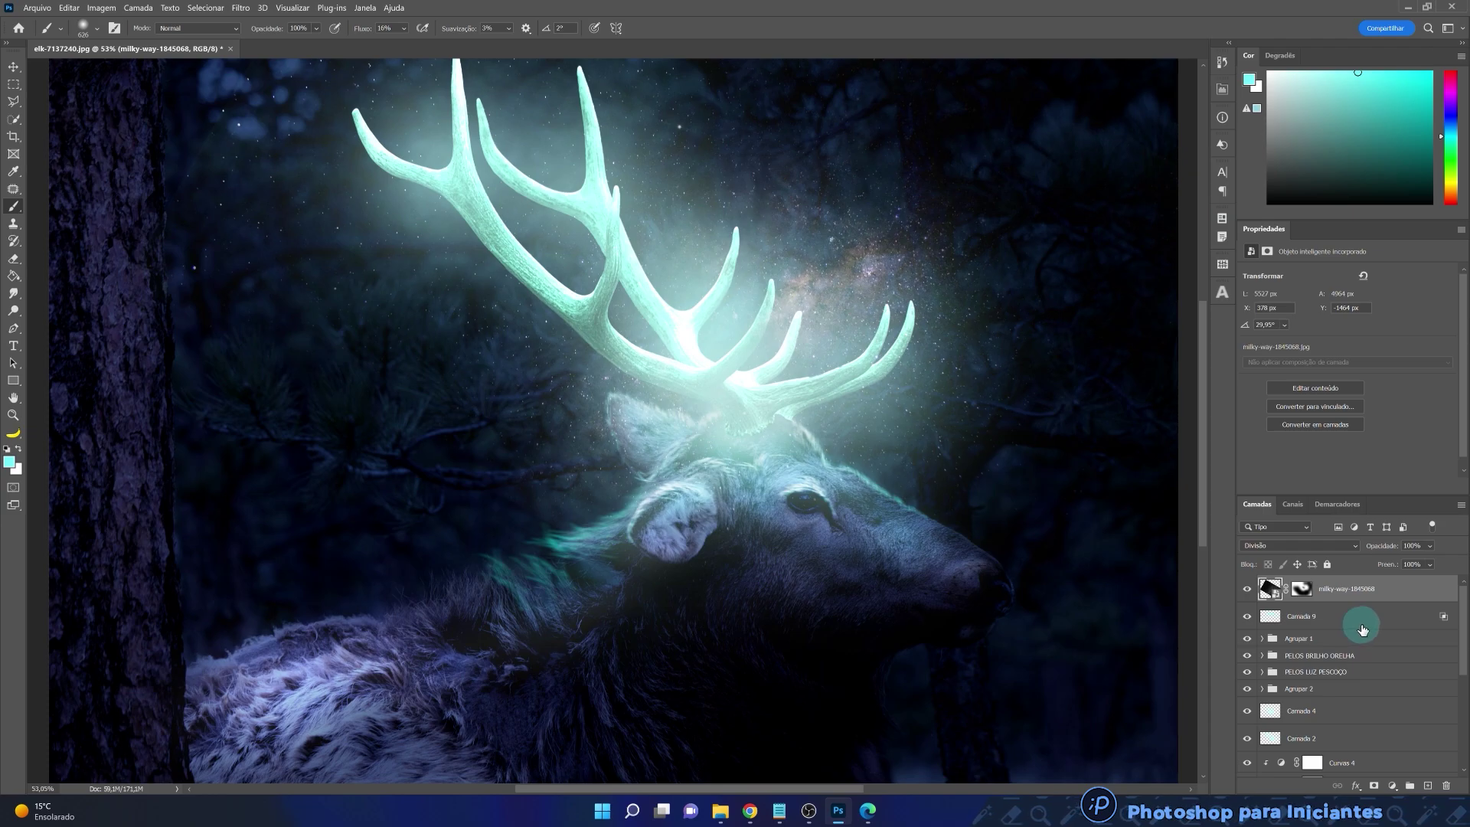
pyautogui.scroll(-6, 1371, 614)
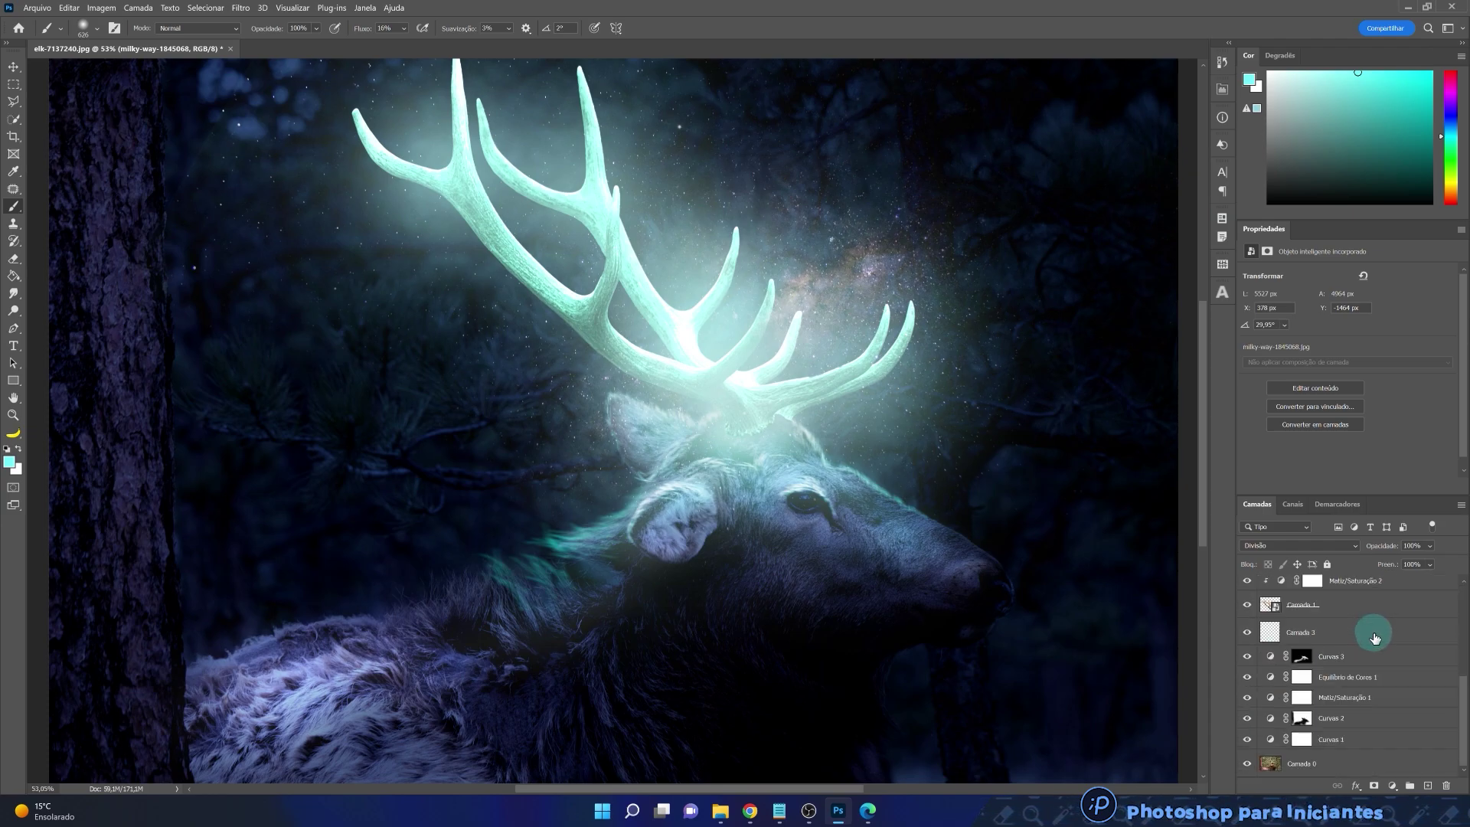
pyautogui.scroll(6, 1375, 641)
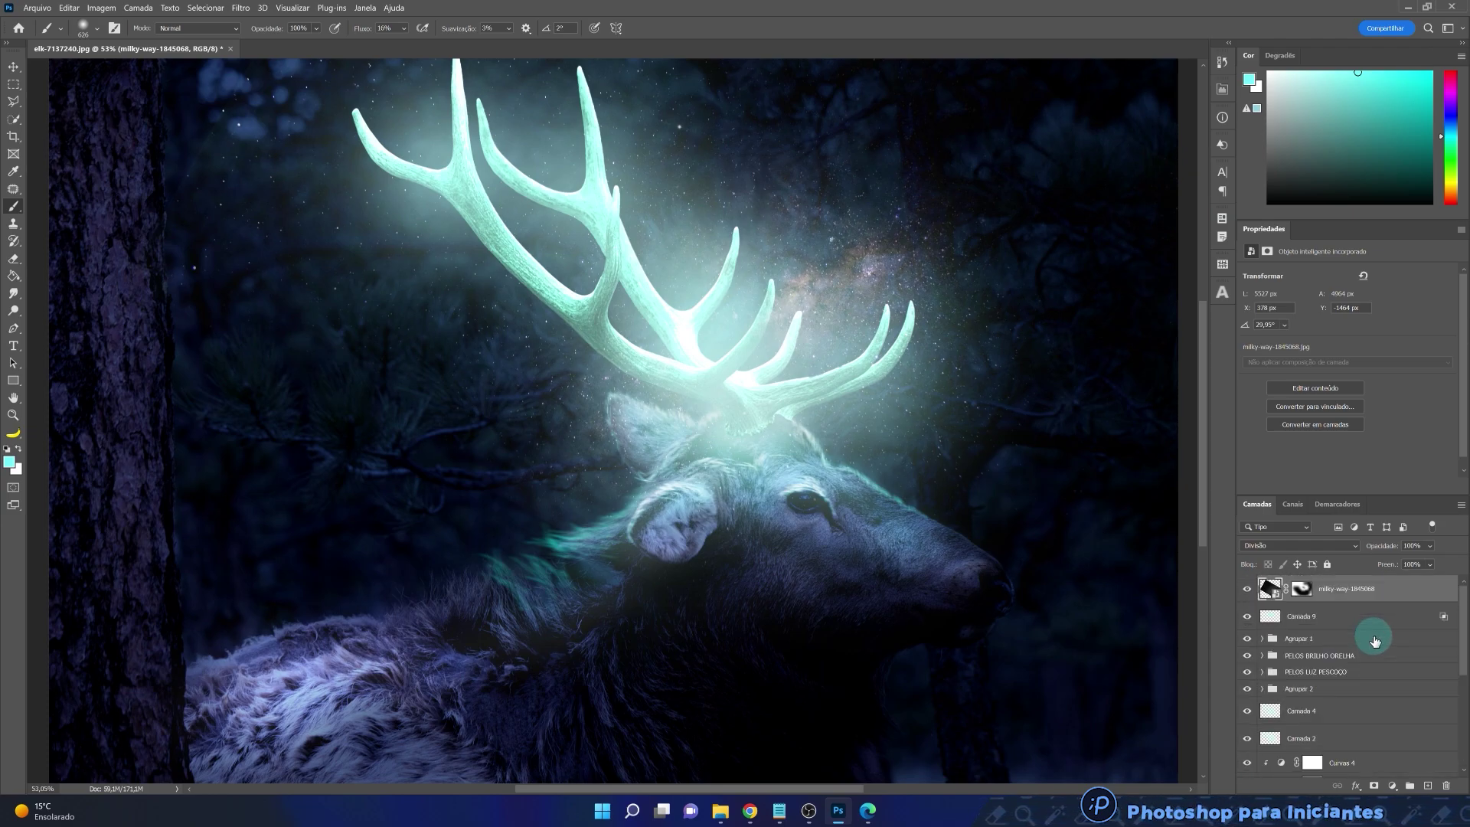
pyautogui.hotkey('ctrl', 'alt', 'shift', 'e')
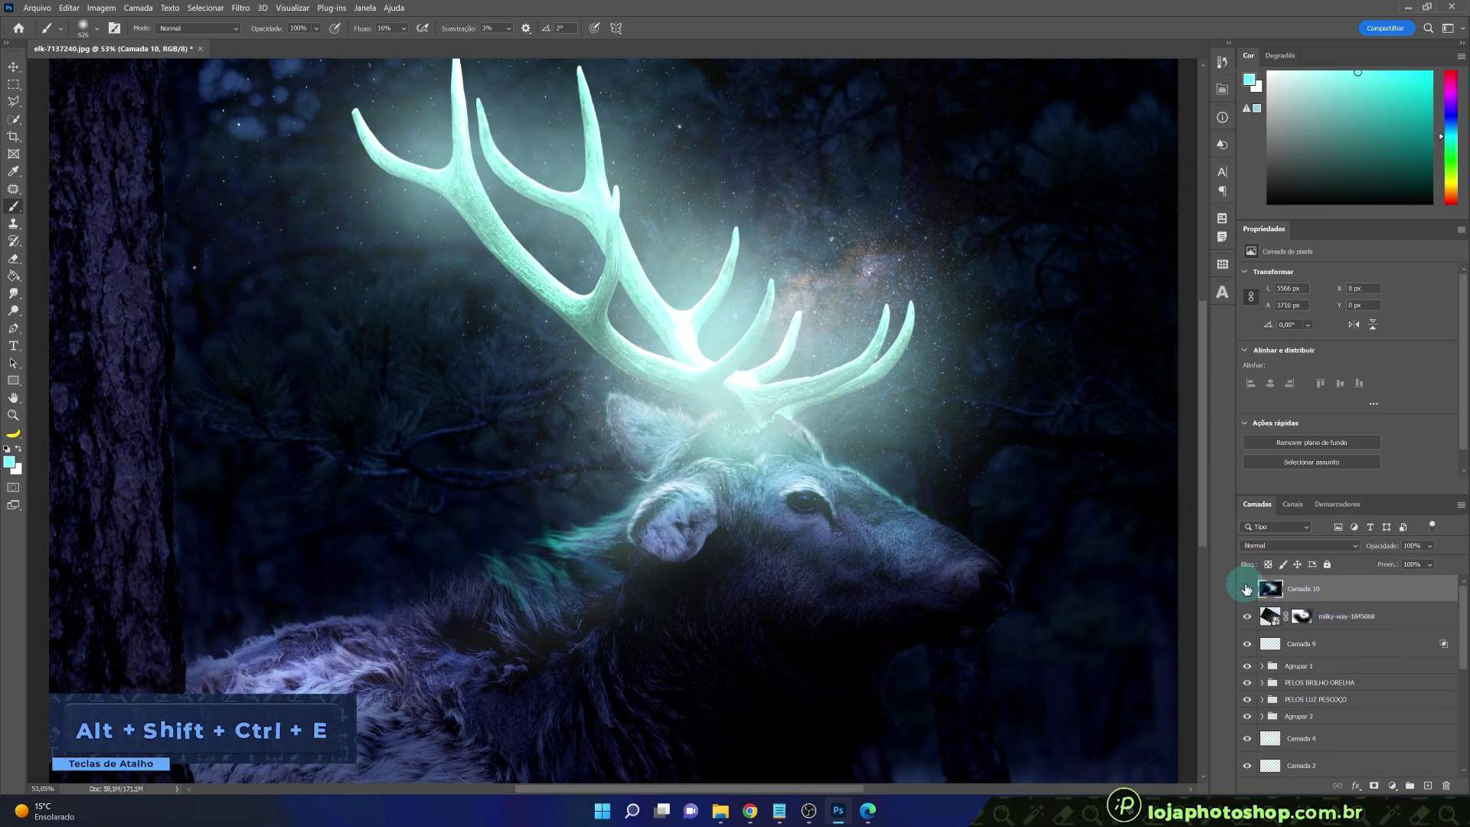
pyautogui.rightClick(1348, 580)
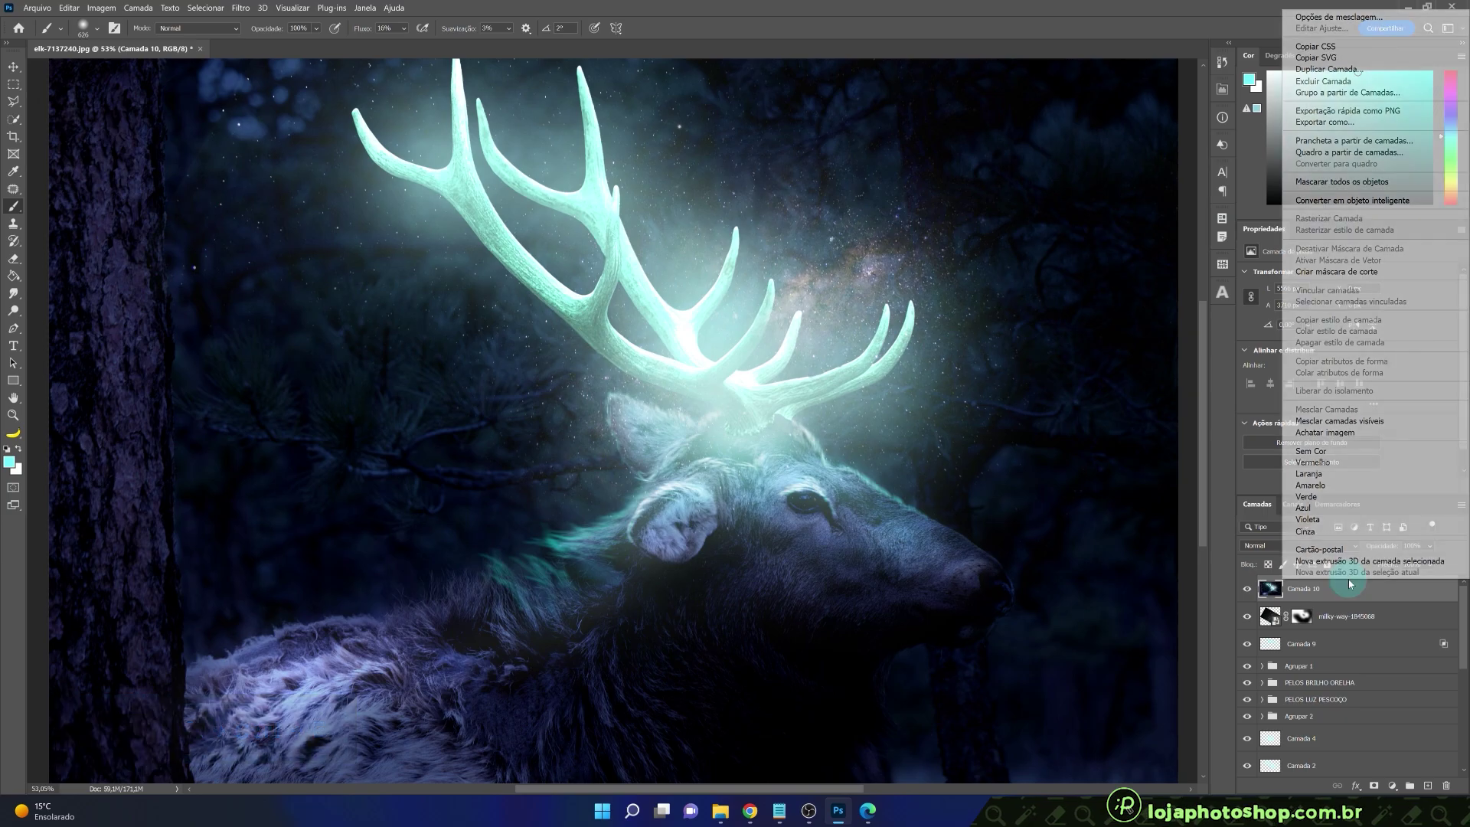
pyautogui.click(1352, 201)
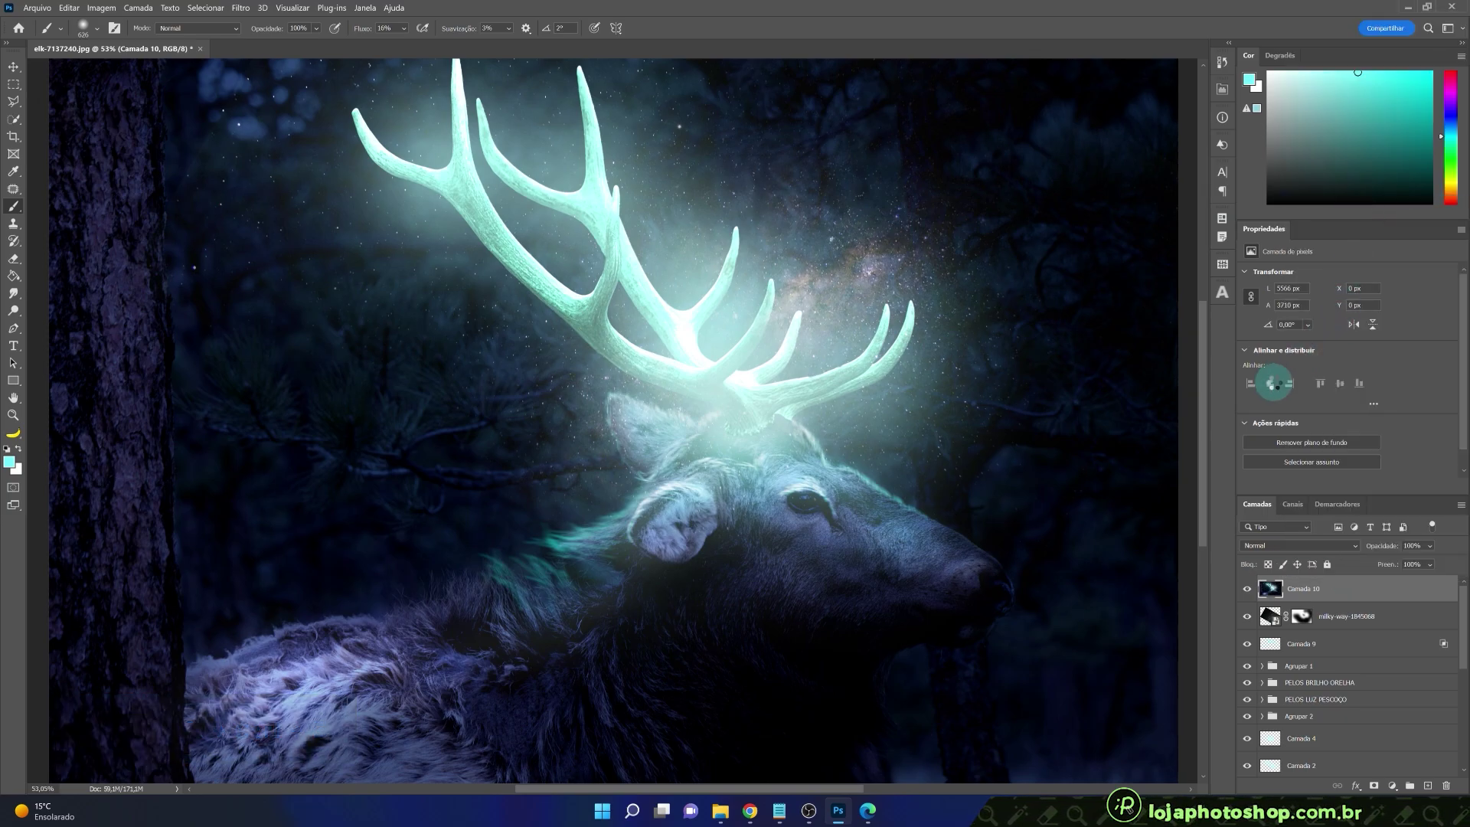
# - Open the Camera Raw filter on Camada 10 and set Temperatura to -8 and Vibração to +37
pyautogui.click(247, 7)
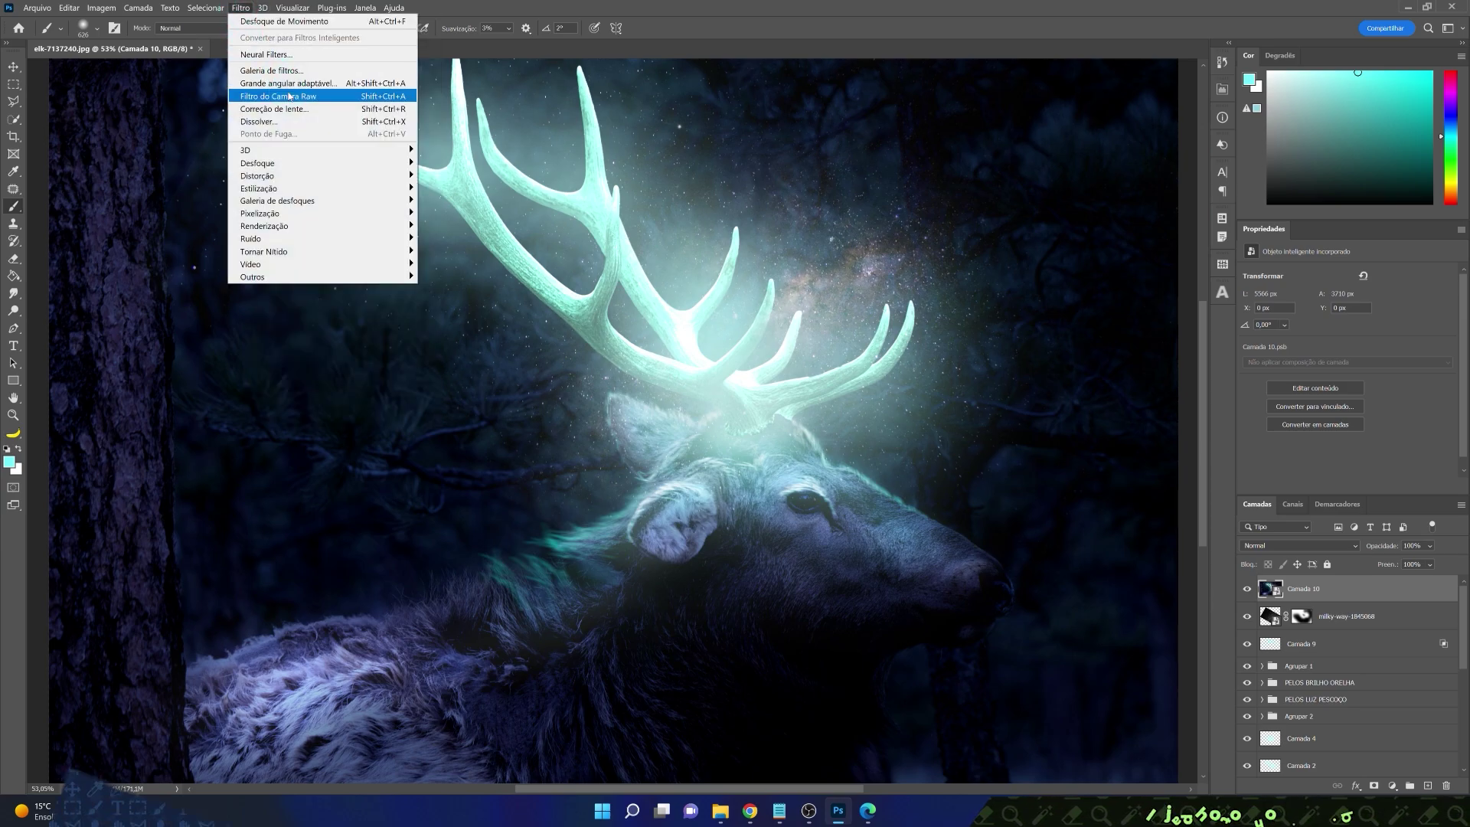
pyautogui.click(289, 96)
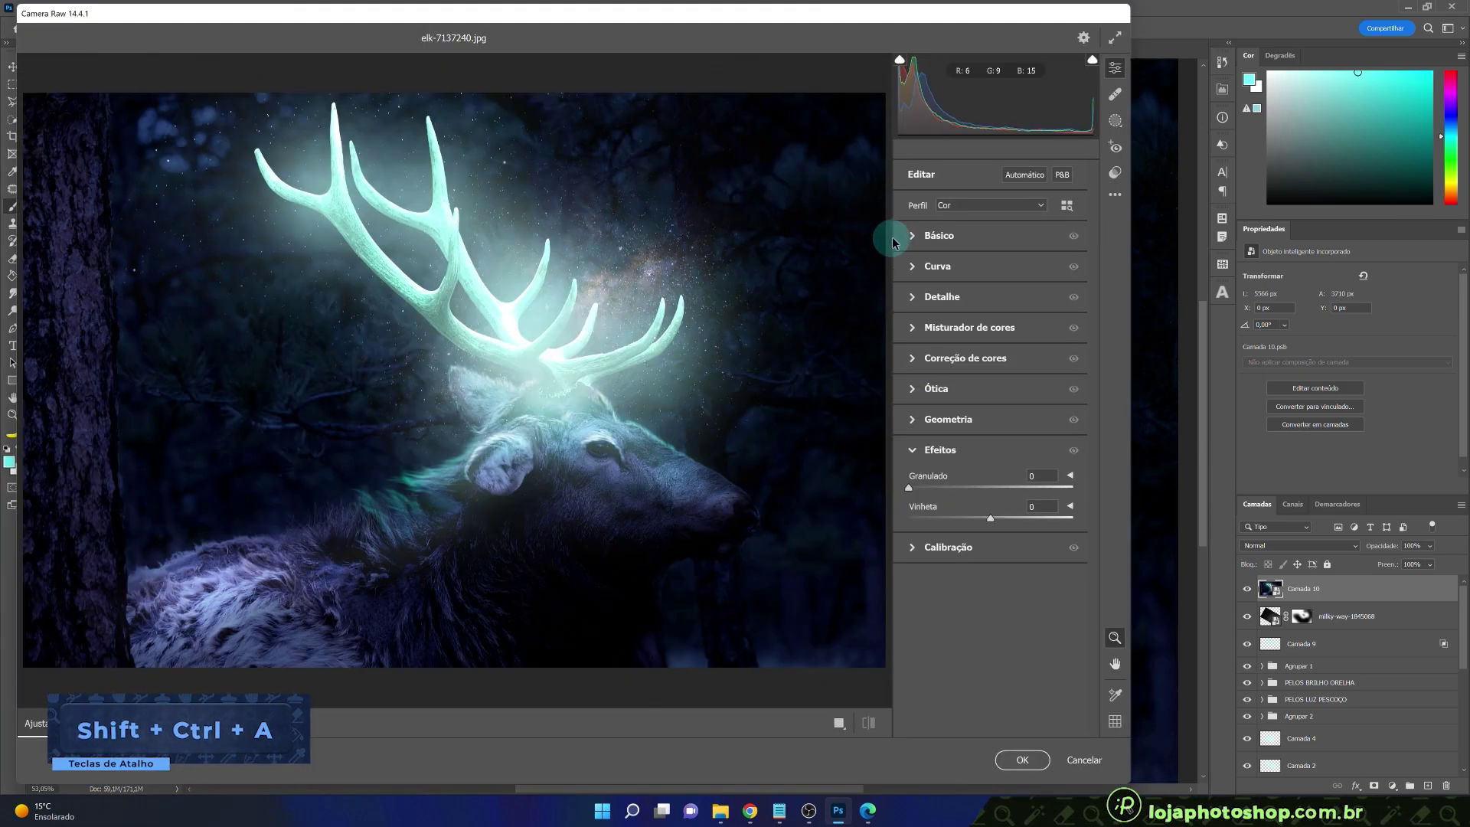
pyautogui.click(913, 237)
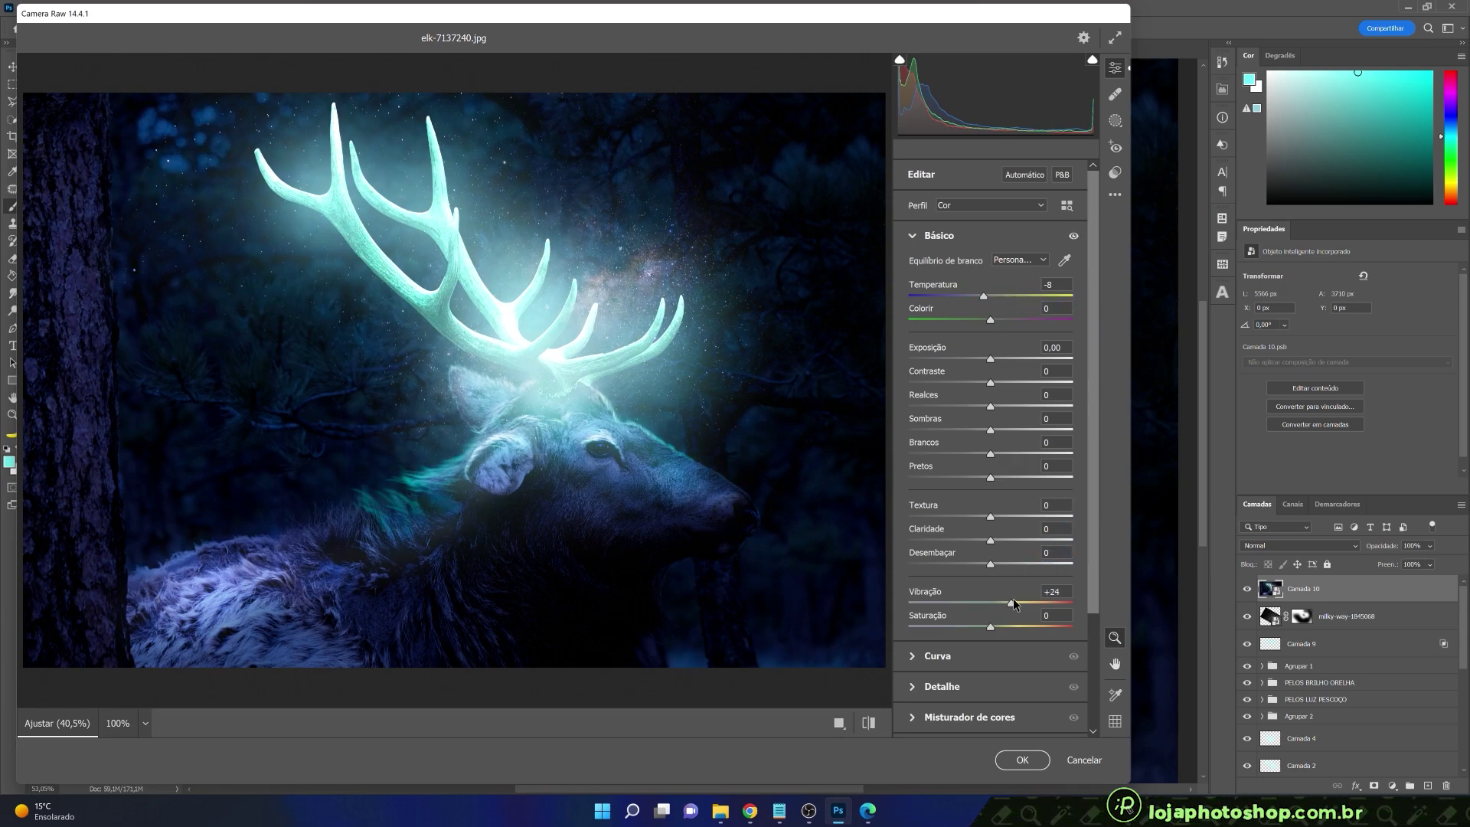
pyautogui.moveTo(999, 601); pyautogui.dragTo(1027, 600)
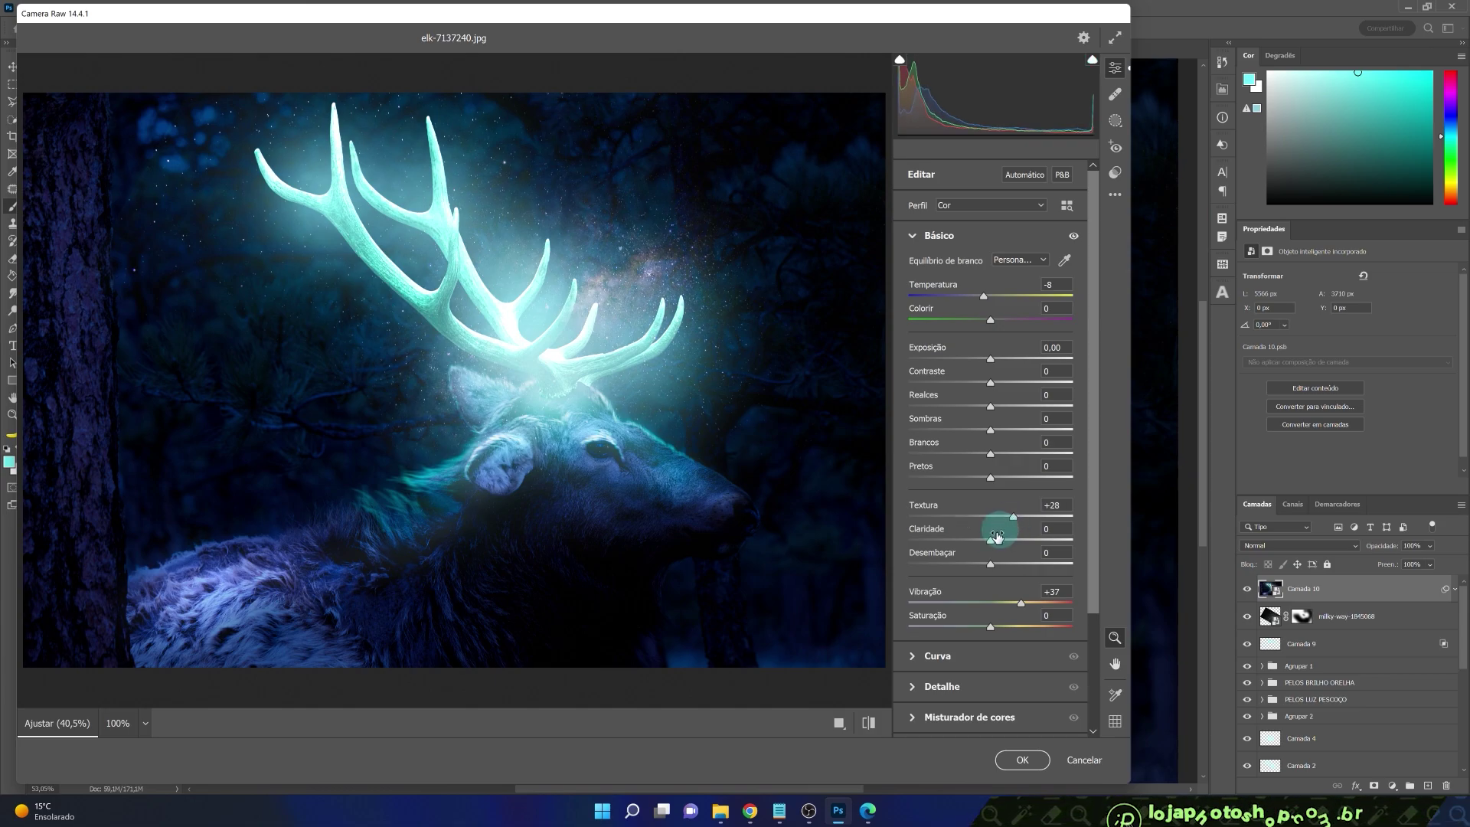
# - Experiment with Claridade and Textura in the Camera Raw basic adjustments, ending with Claridade at -30 and Textura at +82
pyautogui.moveTo(988, 542); pyautogui.dragTo(1010, 542)
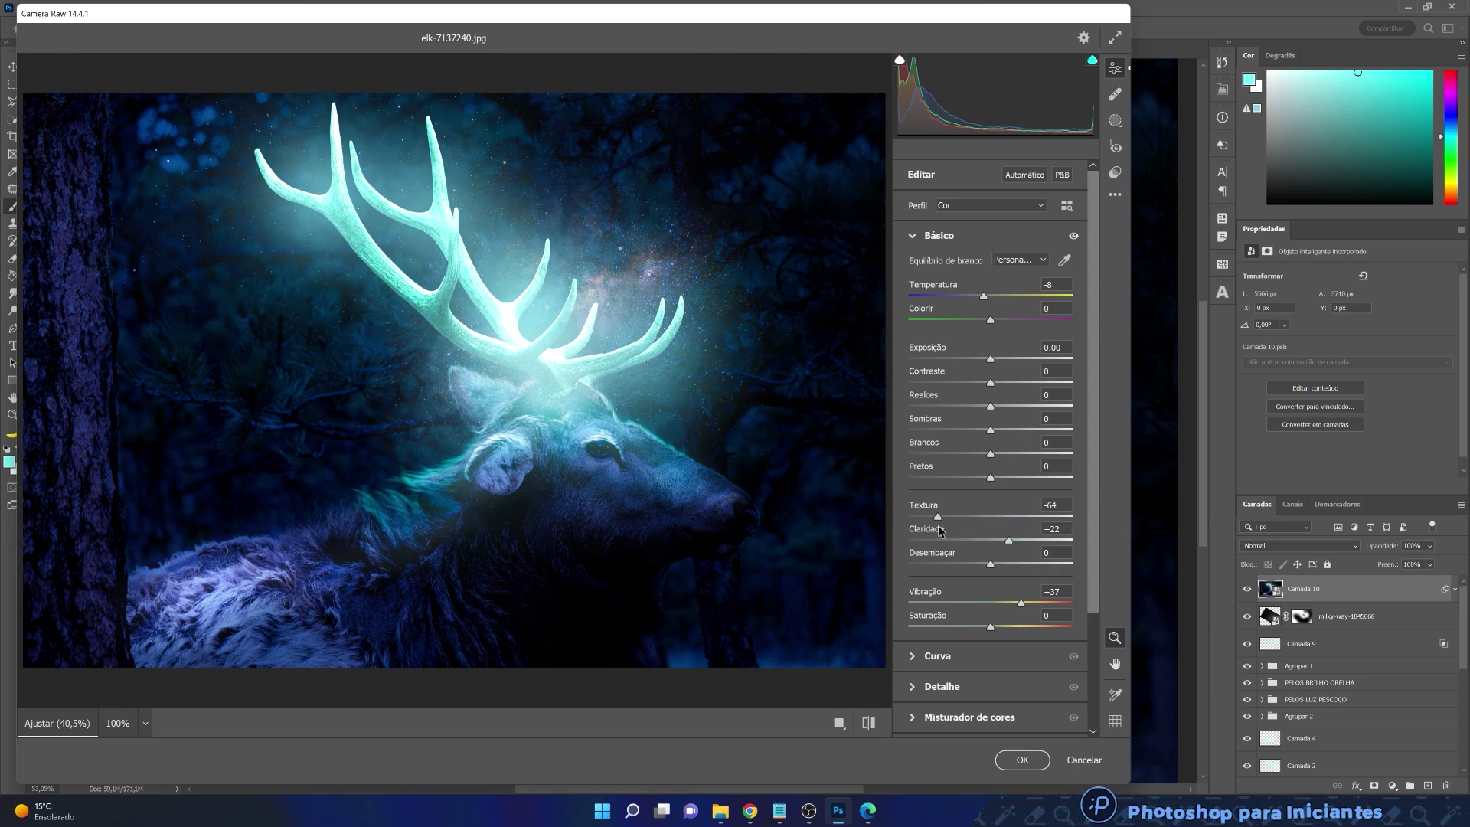
pyautogui.moveTo(1000, 548)
pyautogui.mouseDown()
pyautogui.moveTo(1018, 548)
pyautogui.moveTo(977, 551)
pyautogui.mouseUp()
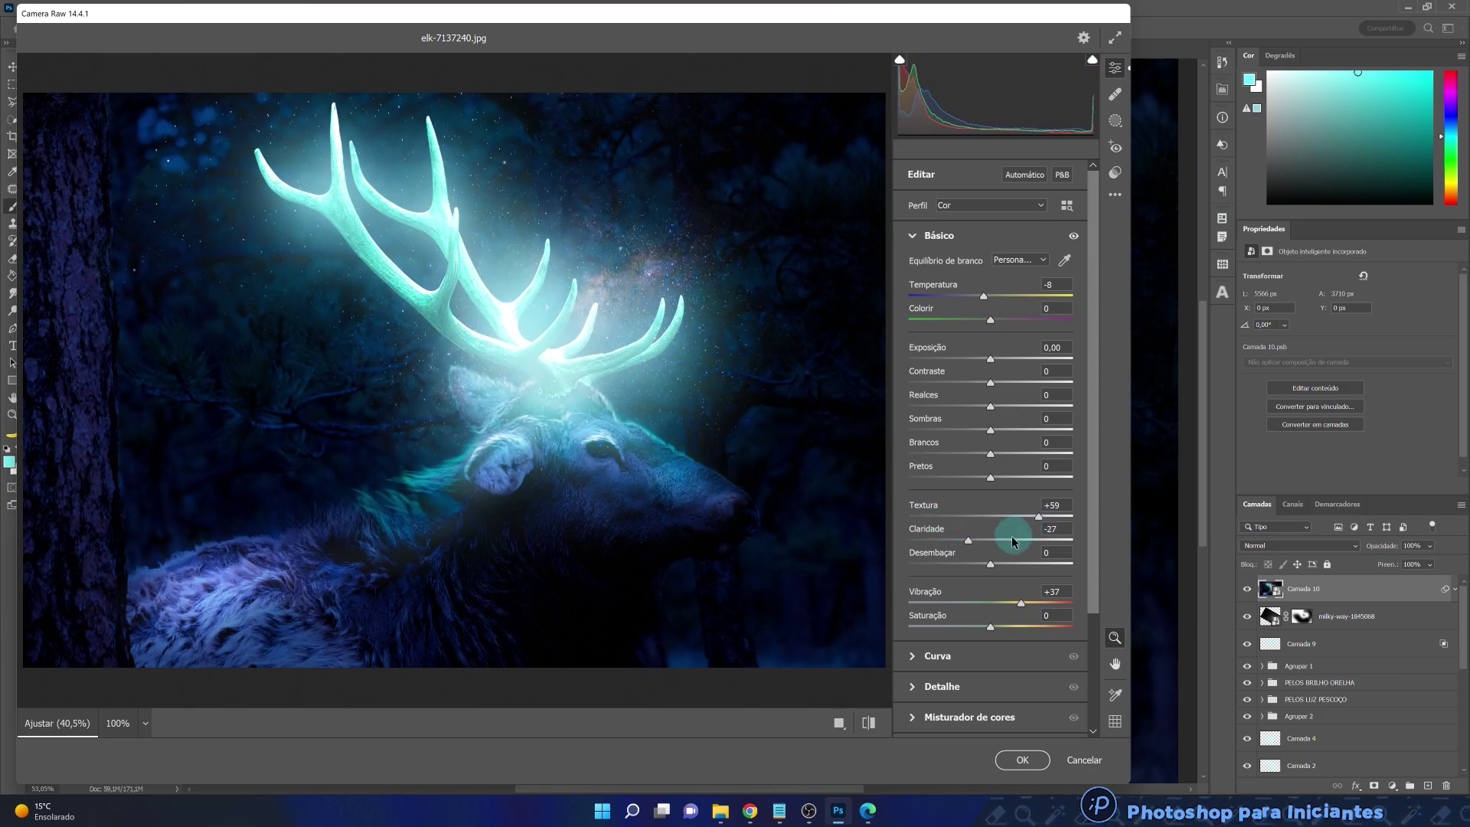
pyautogui.moveTo(970, 540)
pyautogui.mouseDown()
pyautogui.moveTo(995, 543)
pyautogui.moveTo(970, 542)
pyautogui.mouseUp()
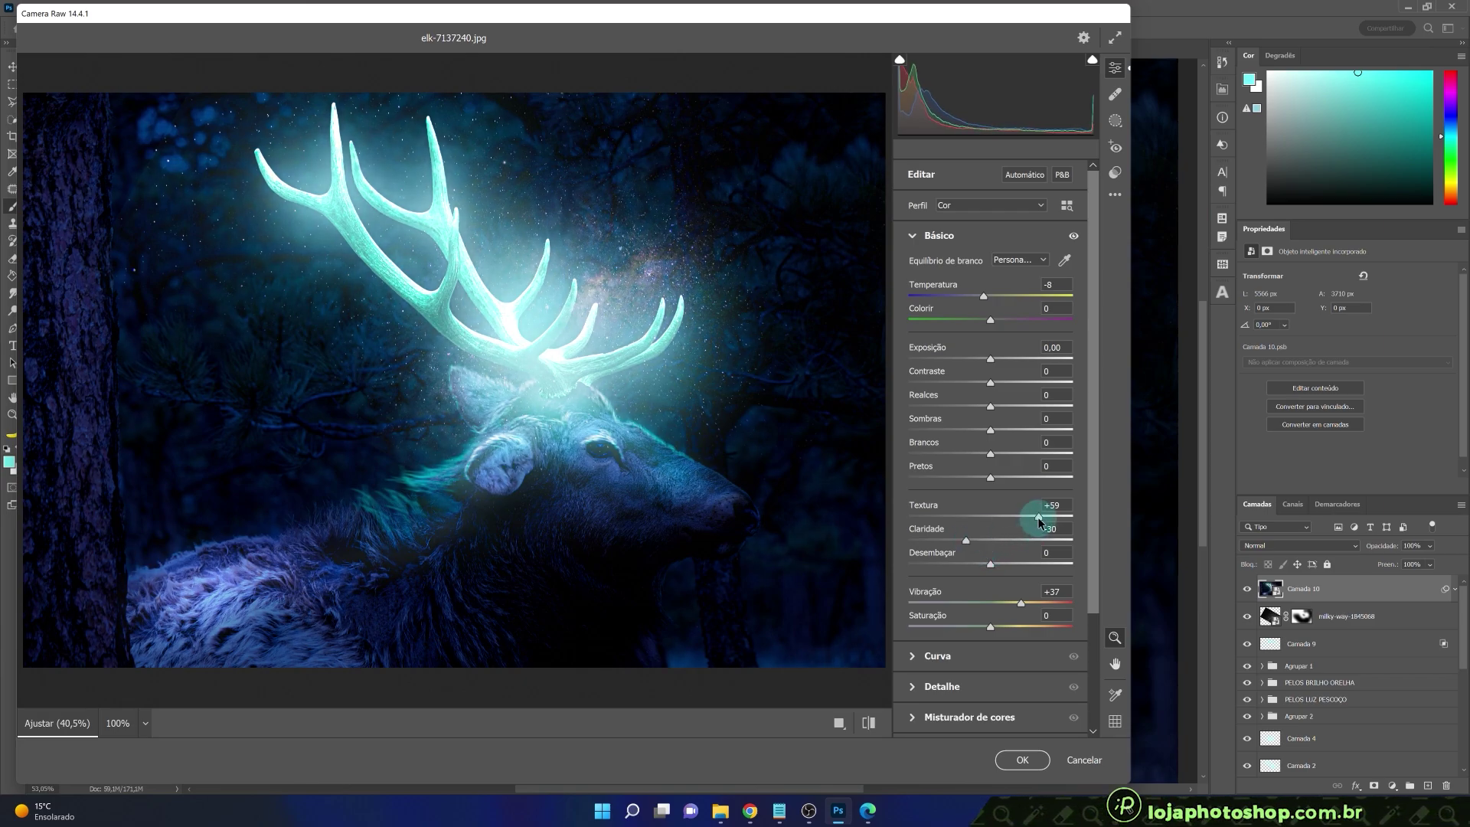
pyautogui.moveTo(1055, 519); pyautogui.dragTo(1058, 518)
# - Compare the image before and after the Camera Raw adjustments several times
pyautogui.click(906, 687)
pyautogui.click(877, 725)
pyautogui.click(876, 726)
pyautogui.click(876, 726)
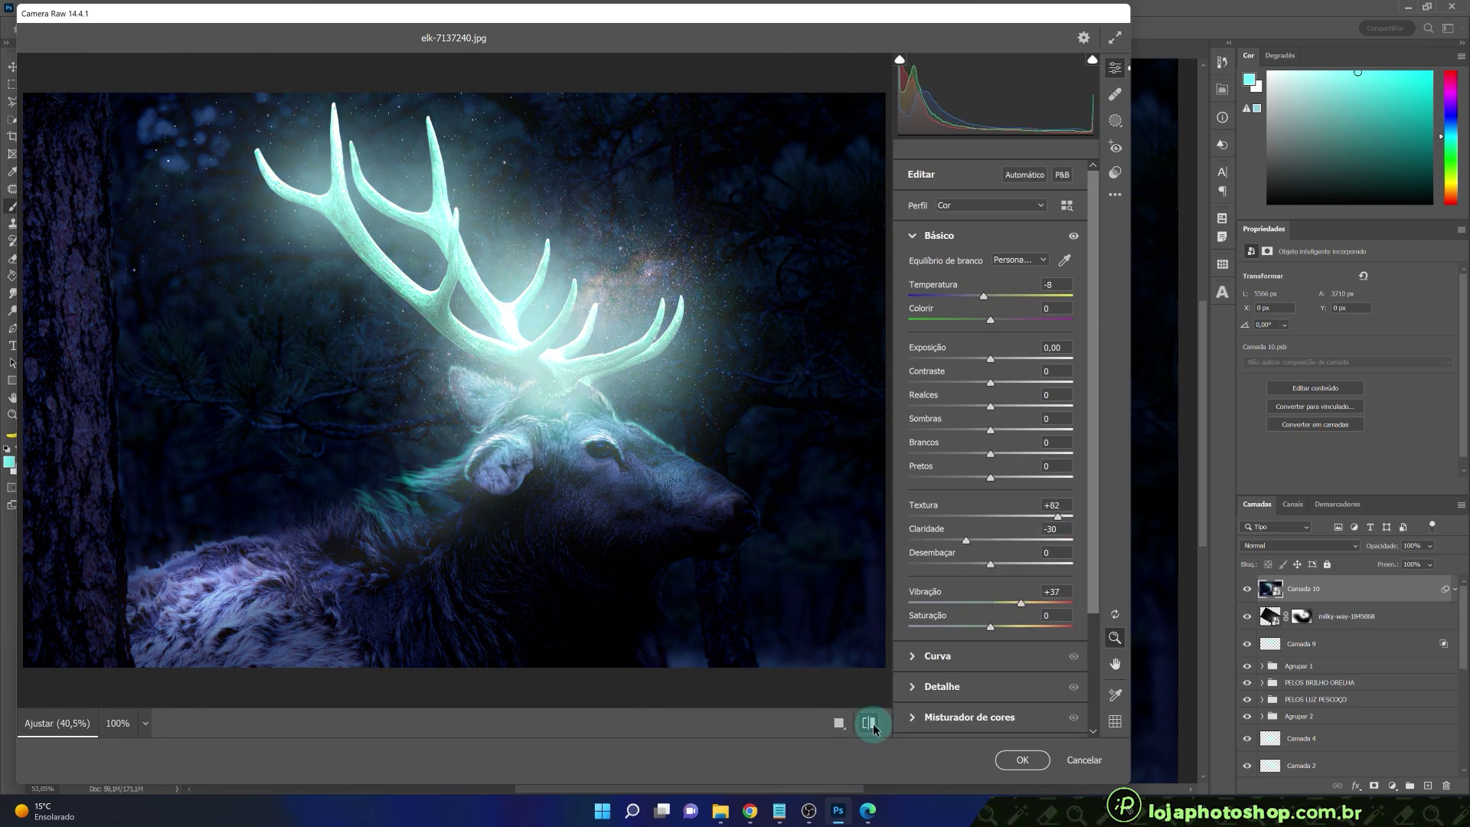
pyautogui.click(875, 726)
pyautogui.click(875, 726)
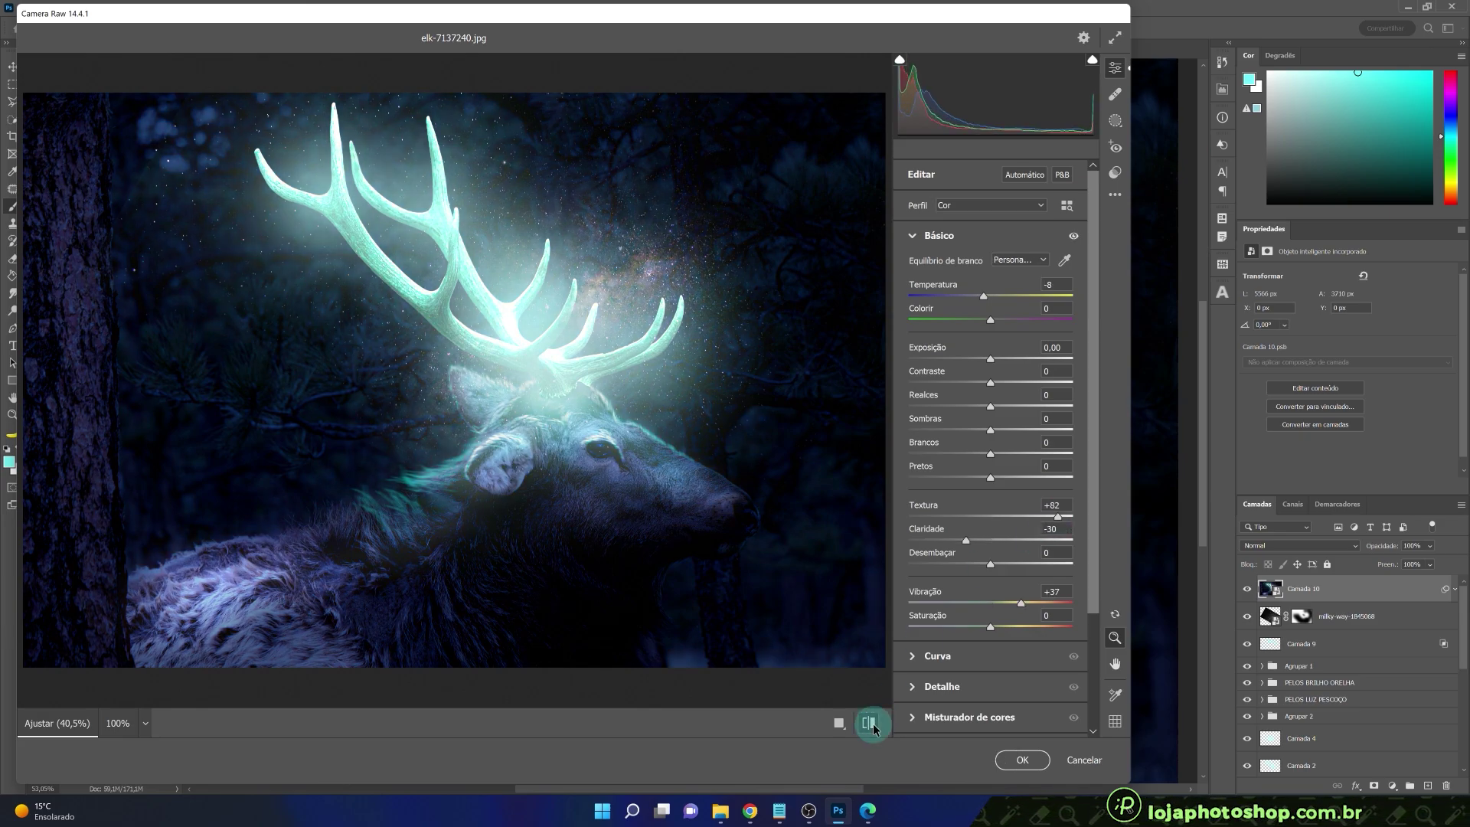
pyautogui.click(875, 725)
# - Try lowering Realces in the basic adjustments and reset it to 0
pyautogui.click(1047, 530)
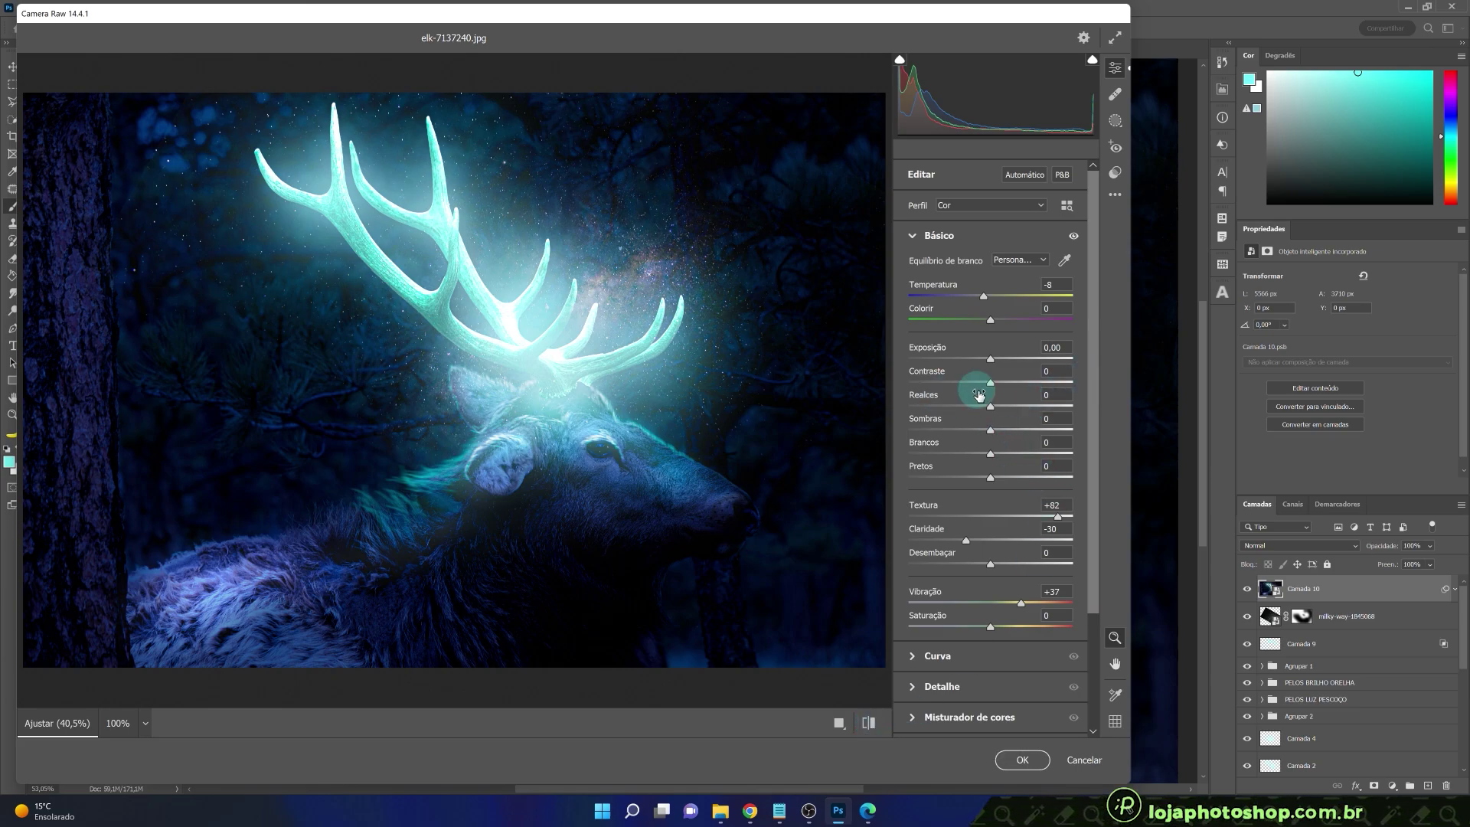
pyautogui.moveTo(993, 408); pyautogui.dragTo(938, 411)
pyautogui.doubleClick(936, 407)
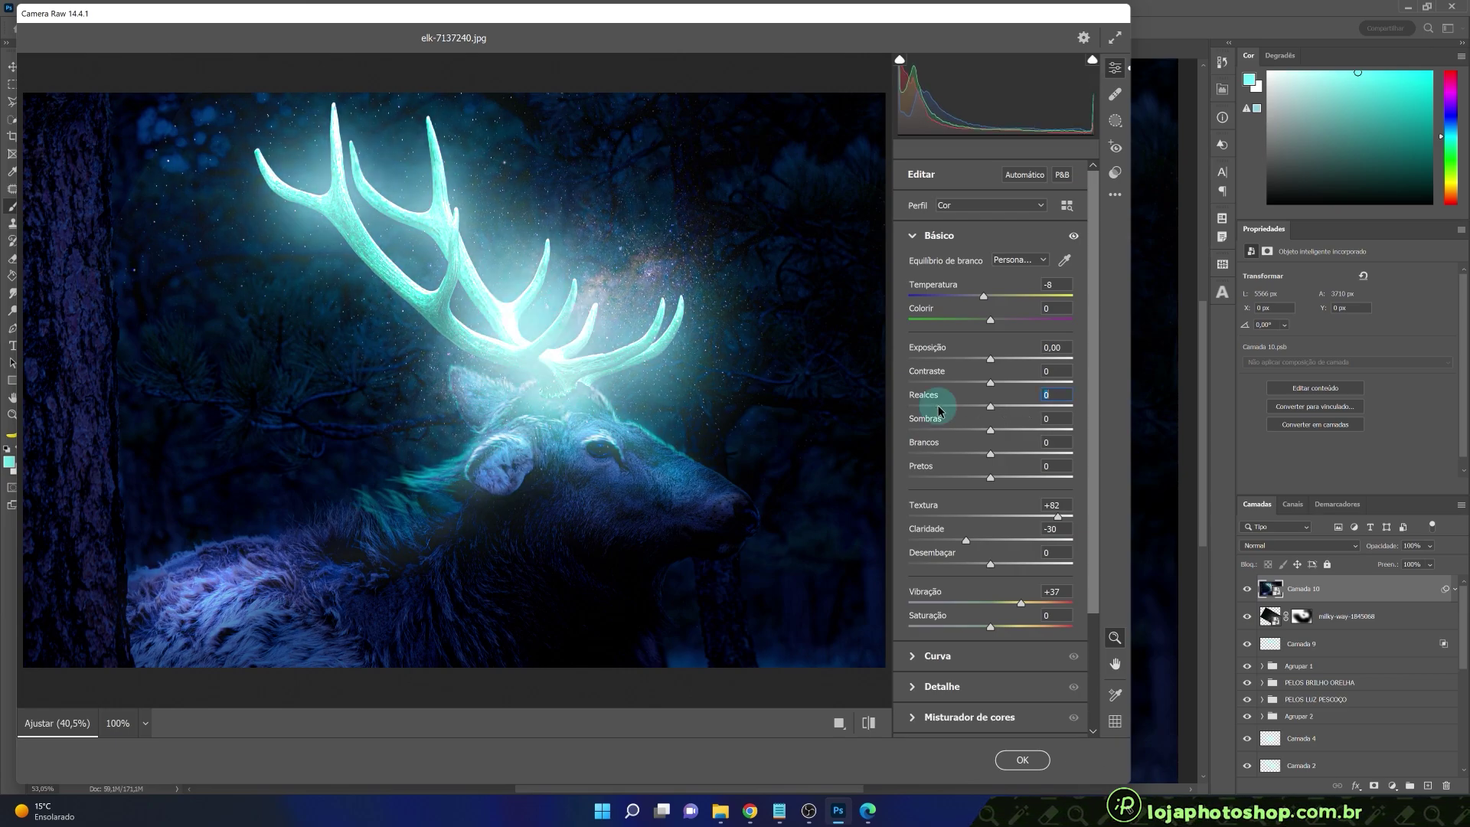
# - Try a Granulado of 68 and a Vinheta of -3 in the Camera Raw effects
pyautogui.moveTo(1098, 409); pyautogui.dragTo(1093, 571)
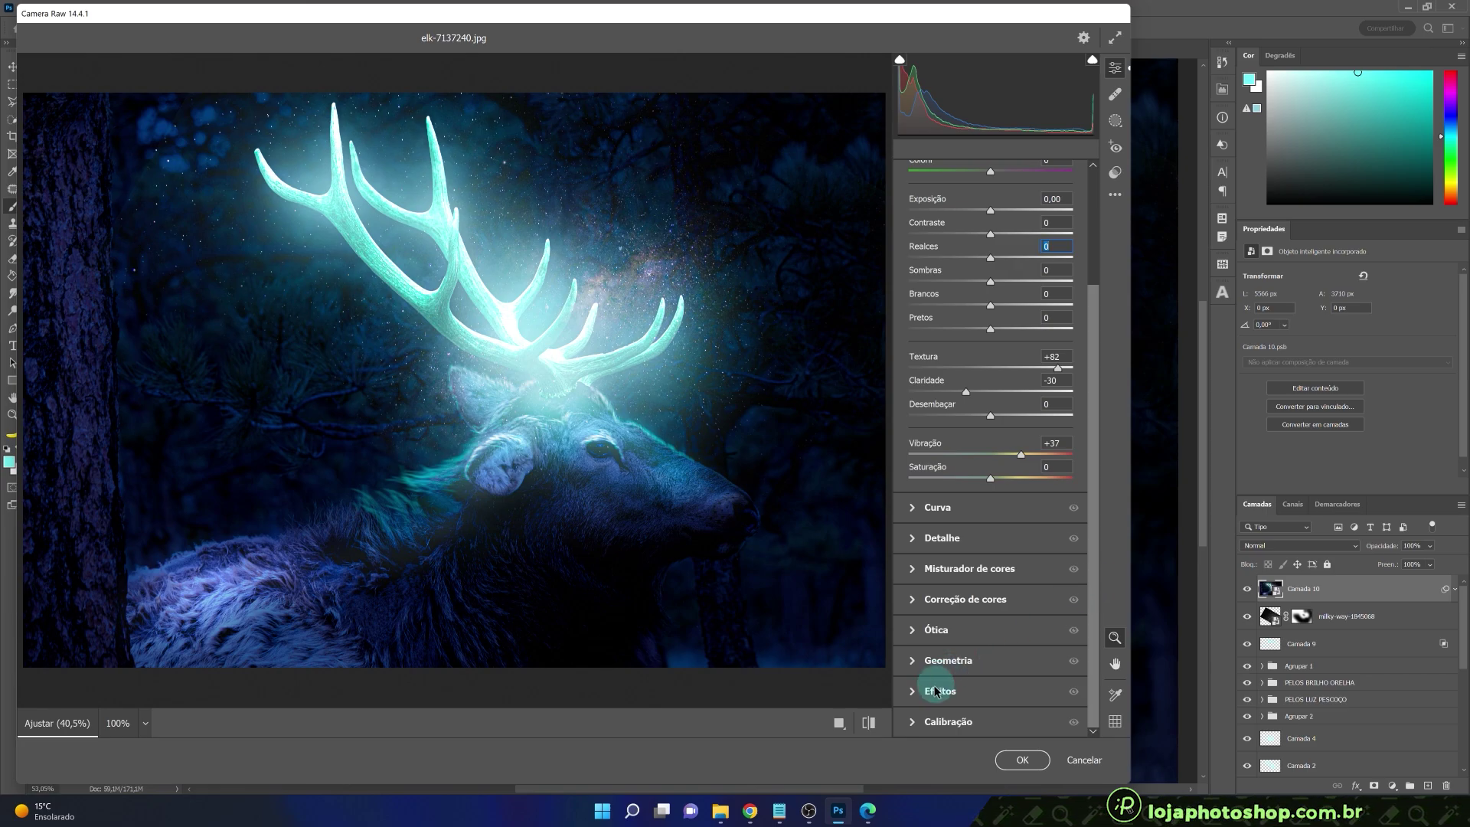
pyautogui.click(913, 692)
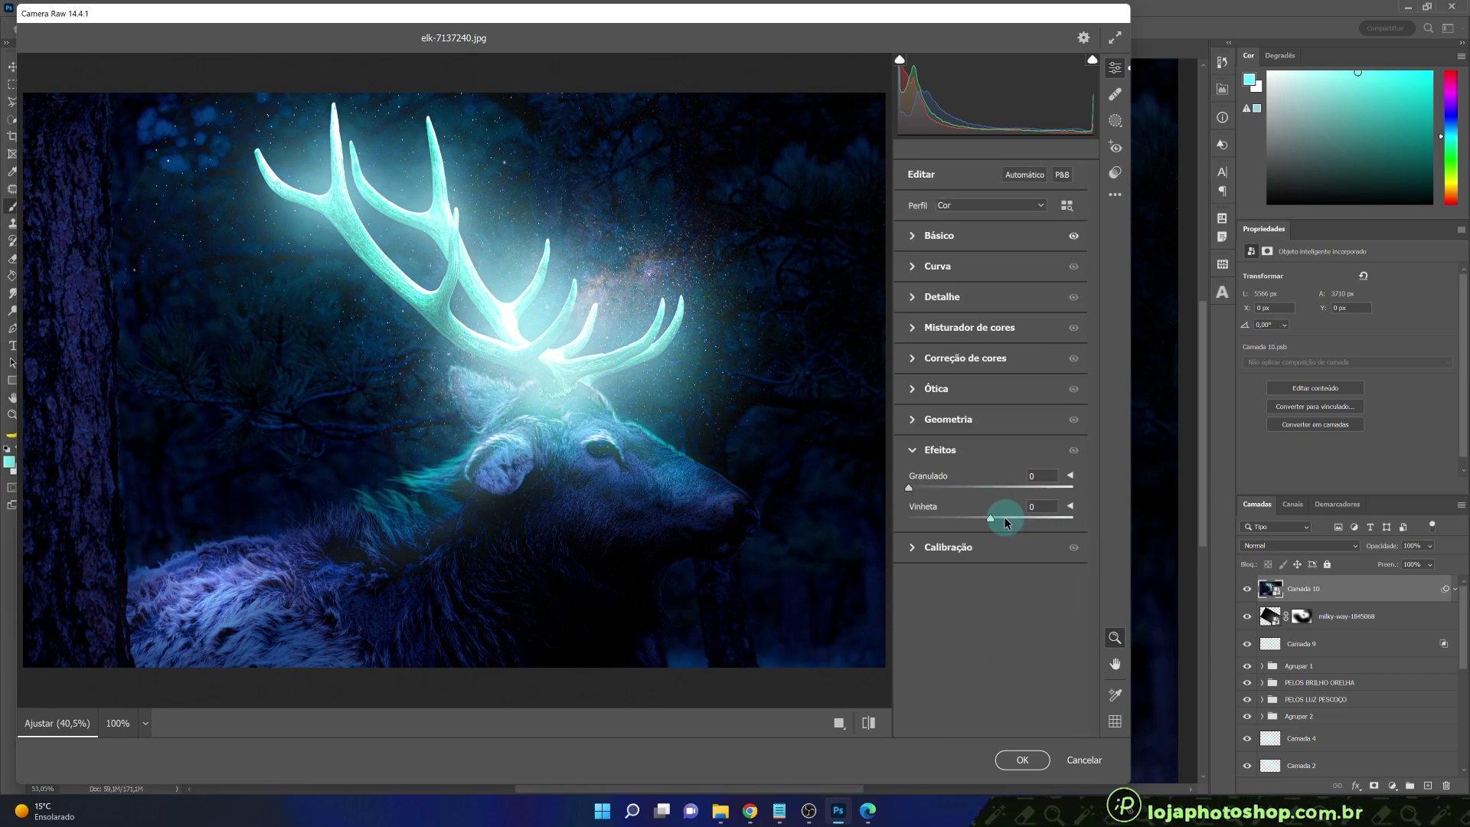
pyautogui.moveTo(991, 520); pyautogui.dragTo(984, 522)
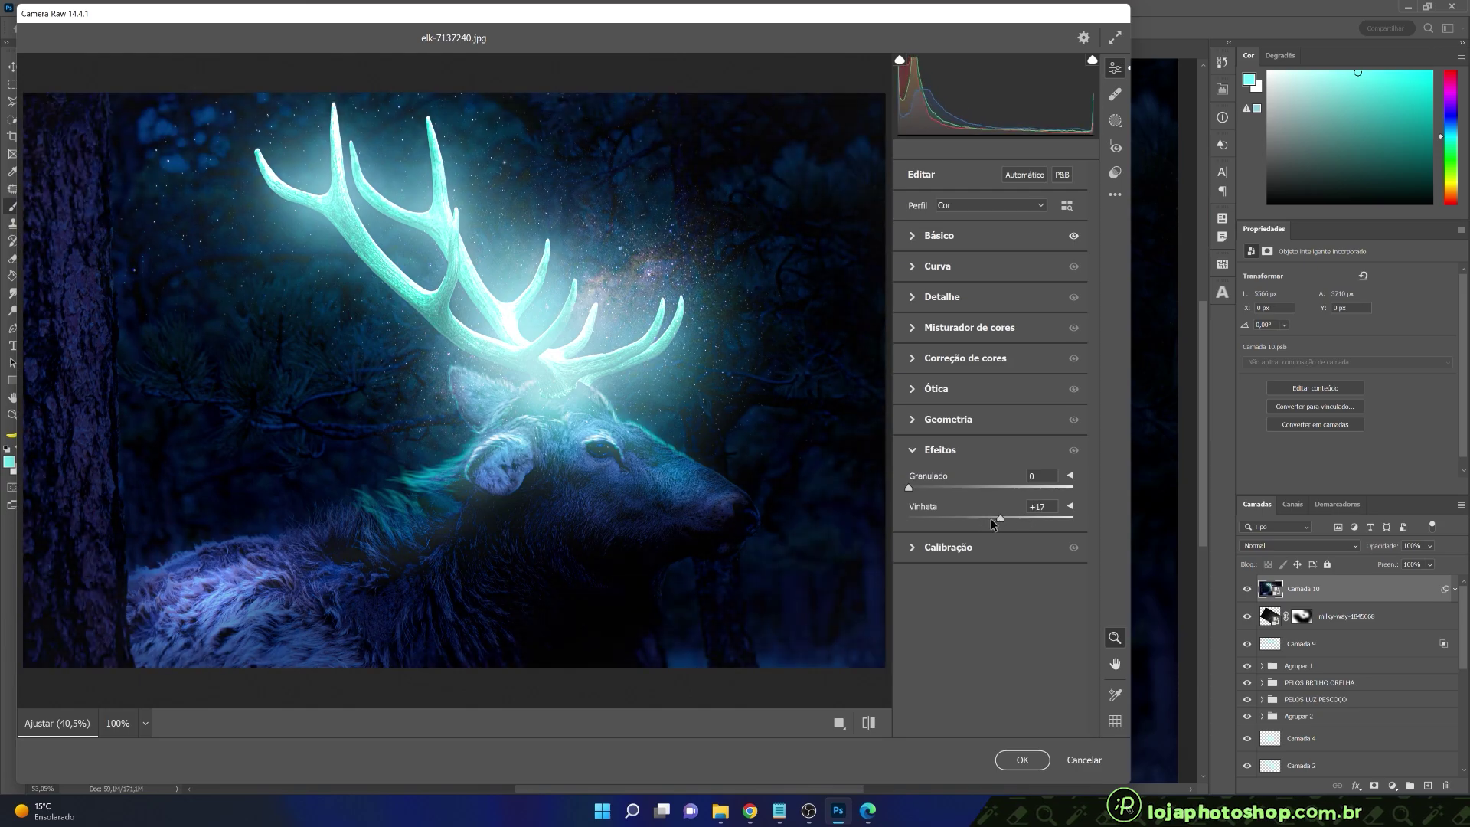
pyautogui.click(910, 489)
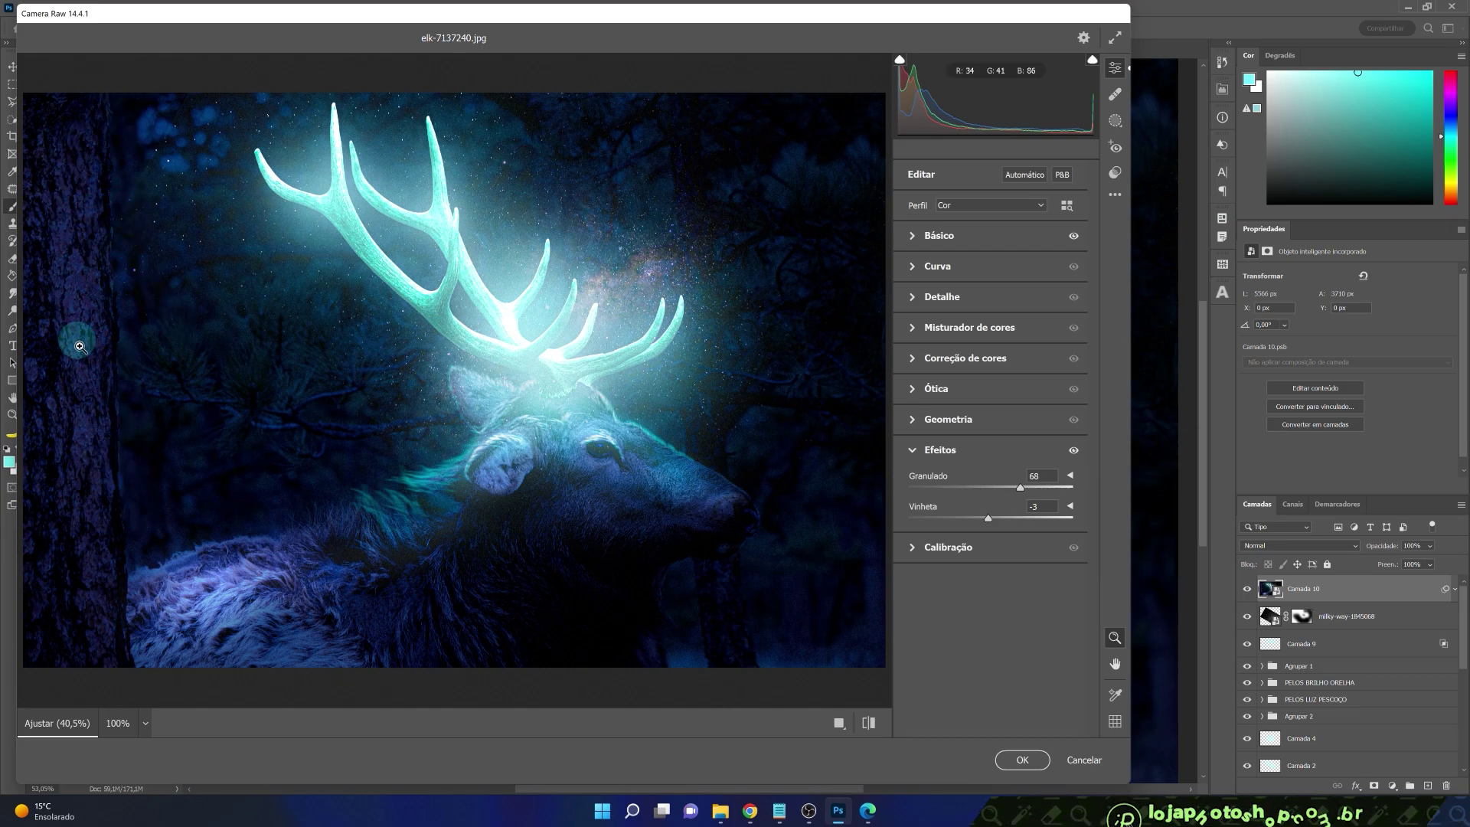
# - Discard the Camera Raw adjustments and delete the merged Camada 10 layer
pyautogui.click(1065, 765)
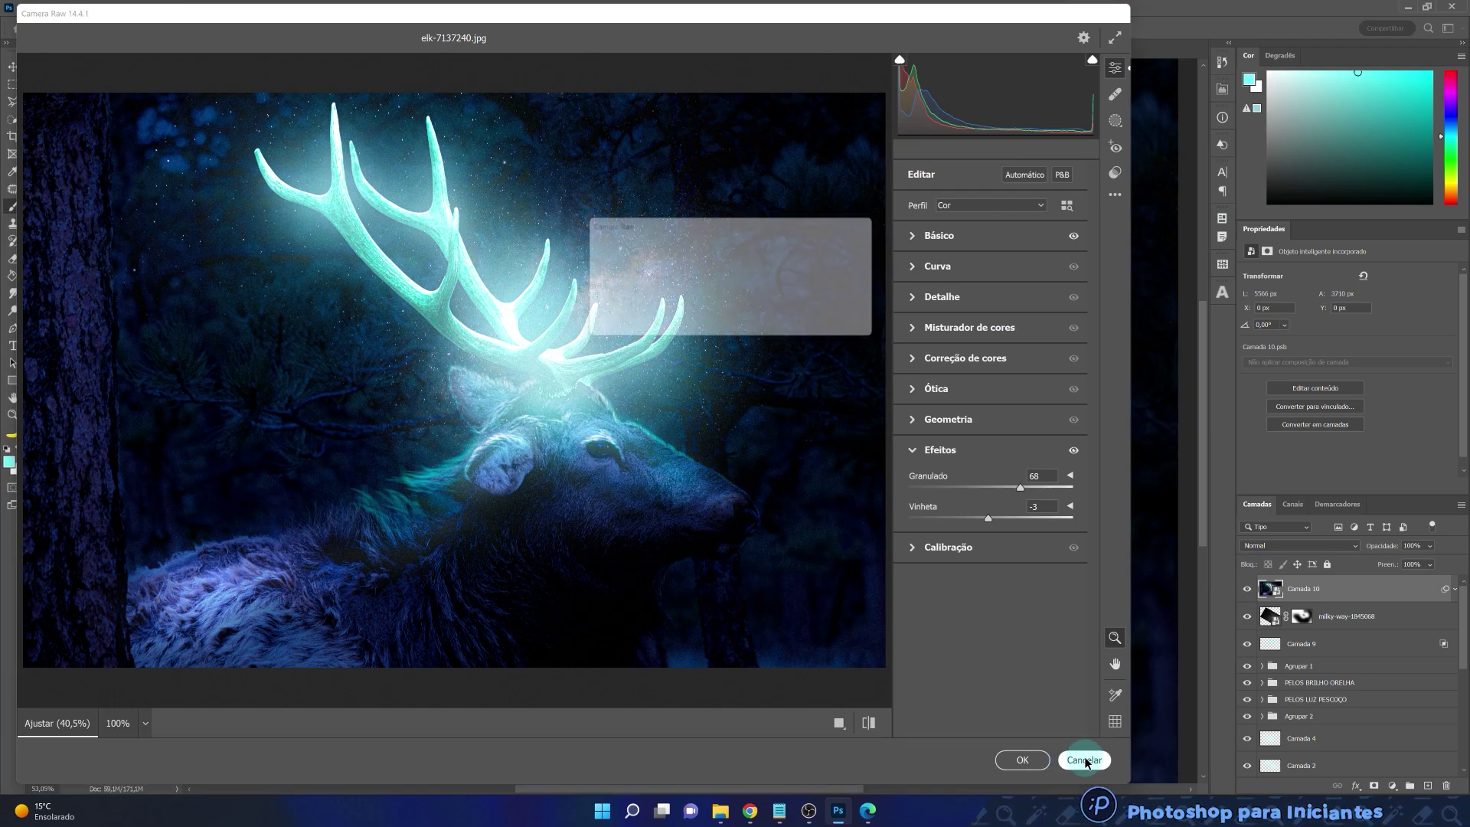
pyautogui.click(784, 330)
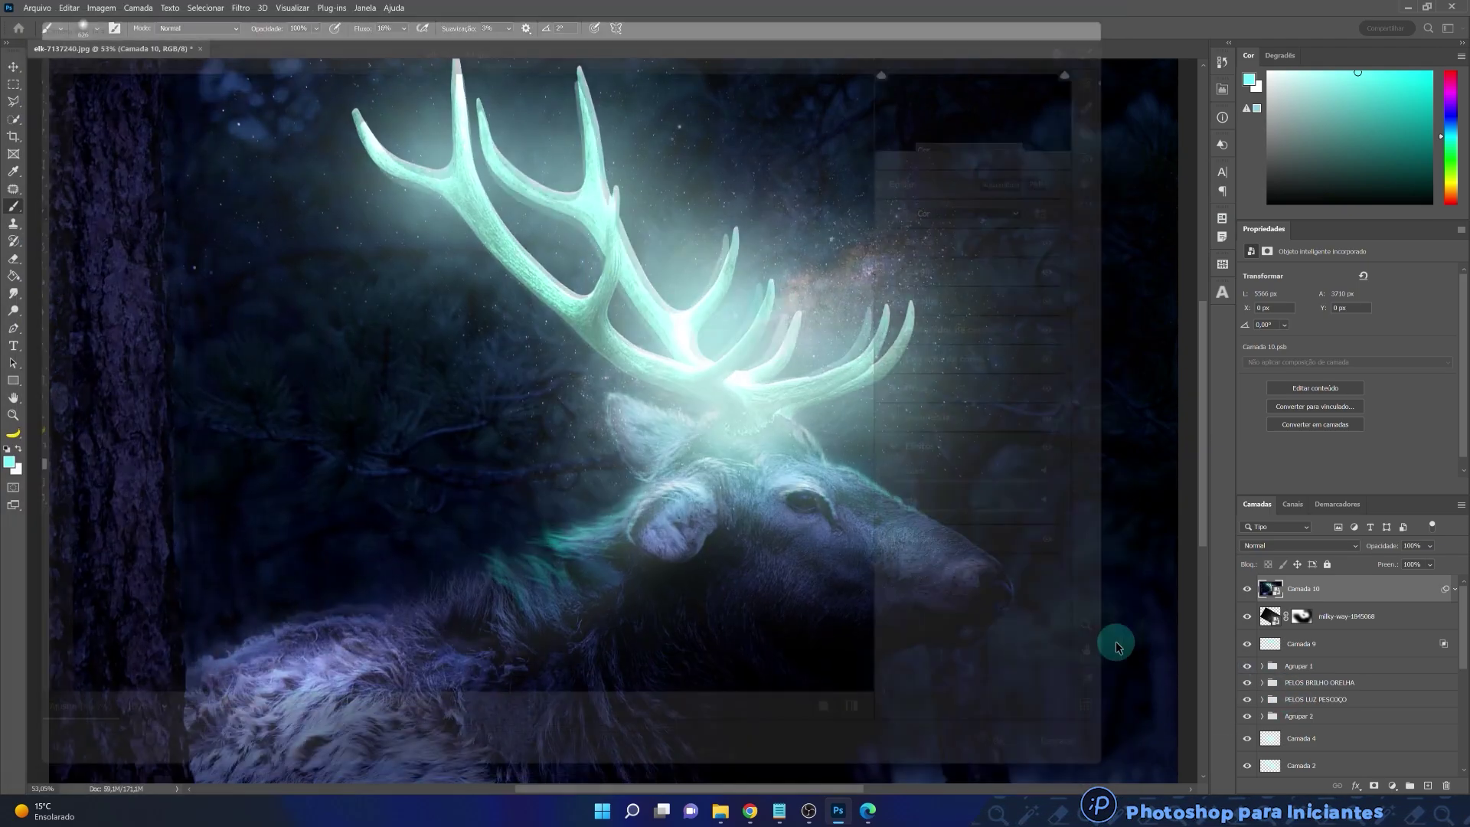
pyautogui.click(1247, 588)
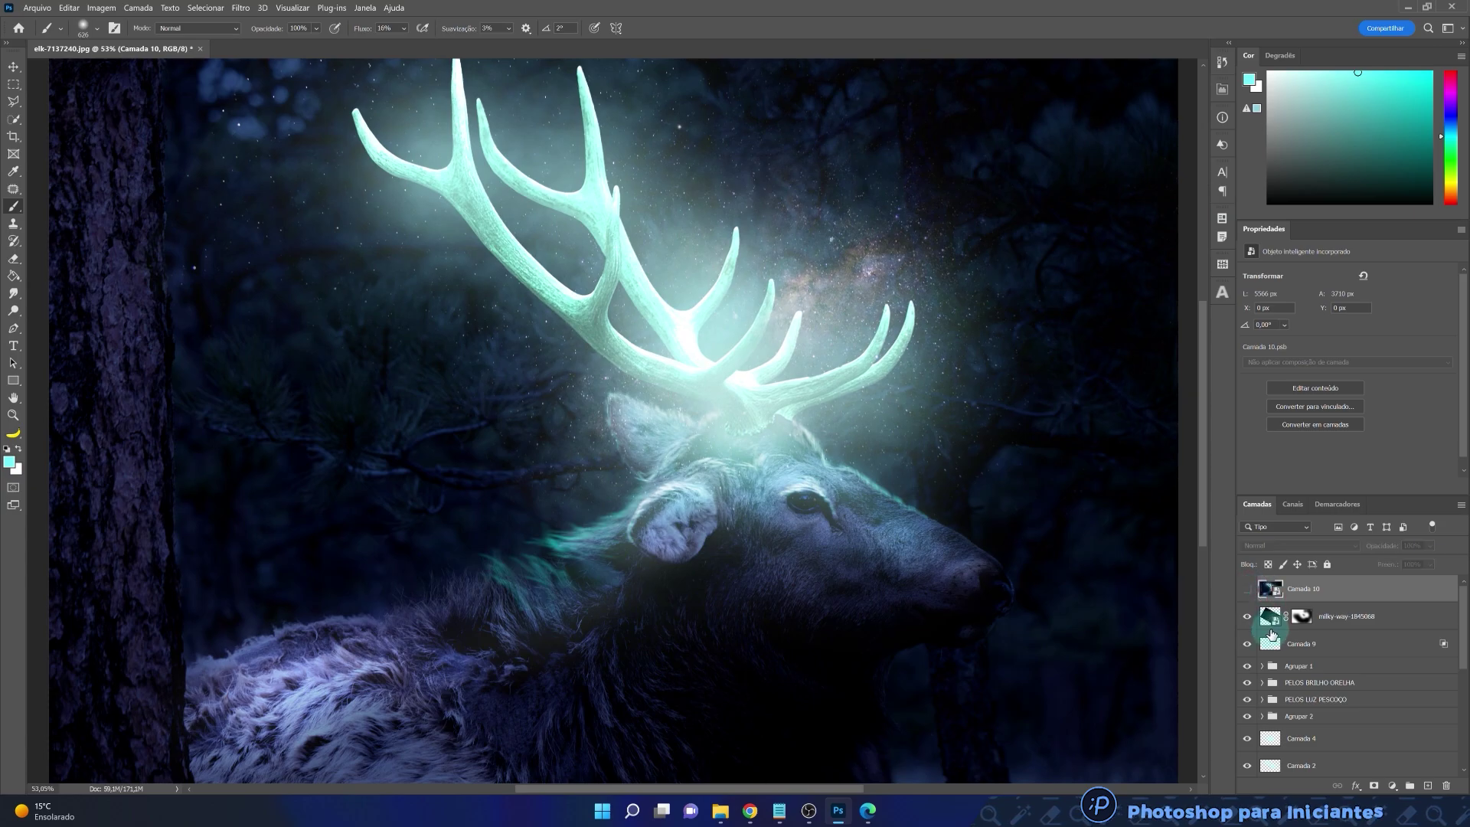
pyautogui.click(1445, 787)
# - Check what the Curvas 3 adjustment contributes by hiding and showing it
pyautogui.scroll(-5, 1362, 704)
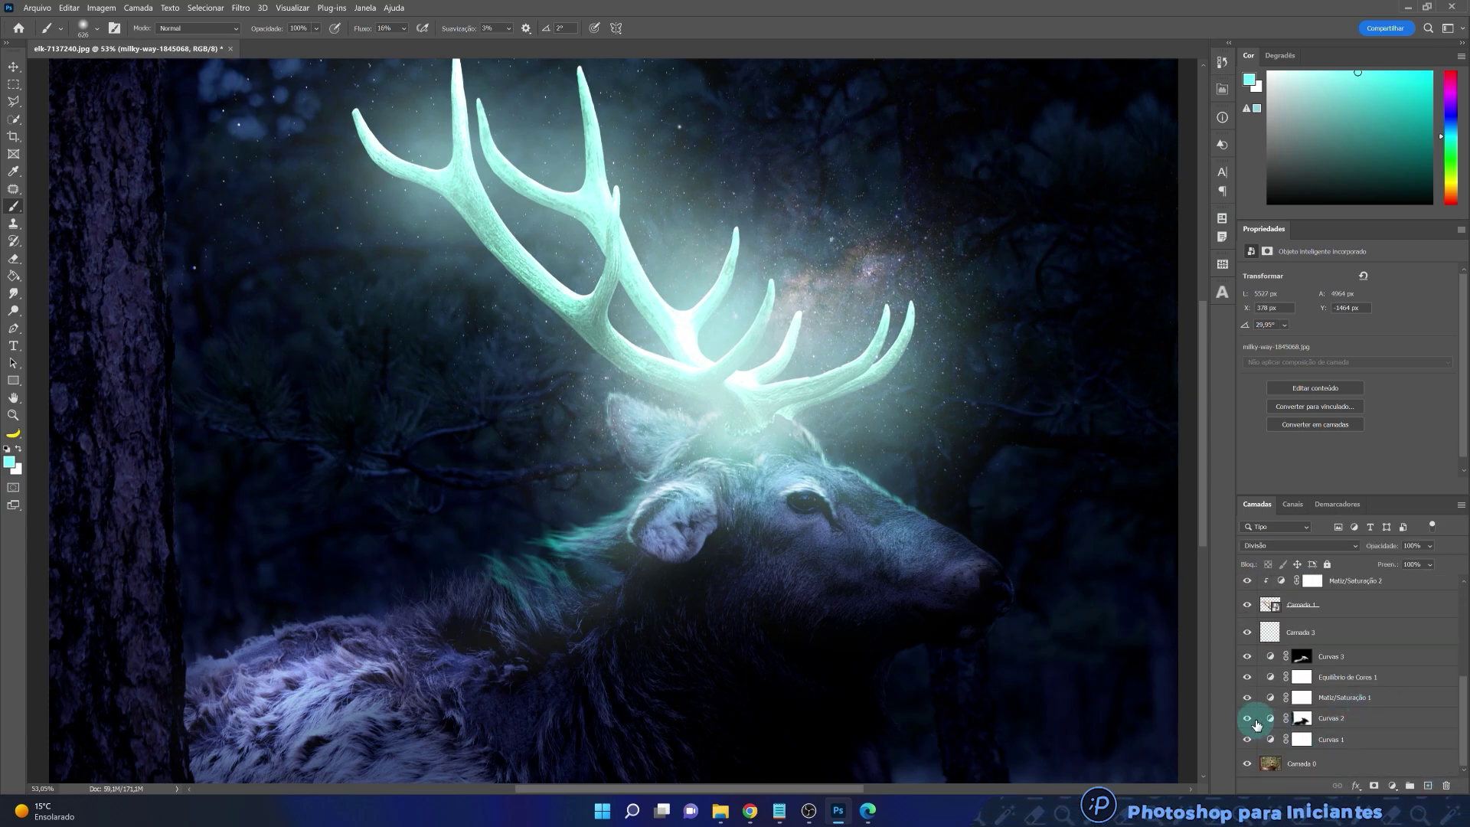
pyautogui.click(1247, 666)
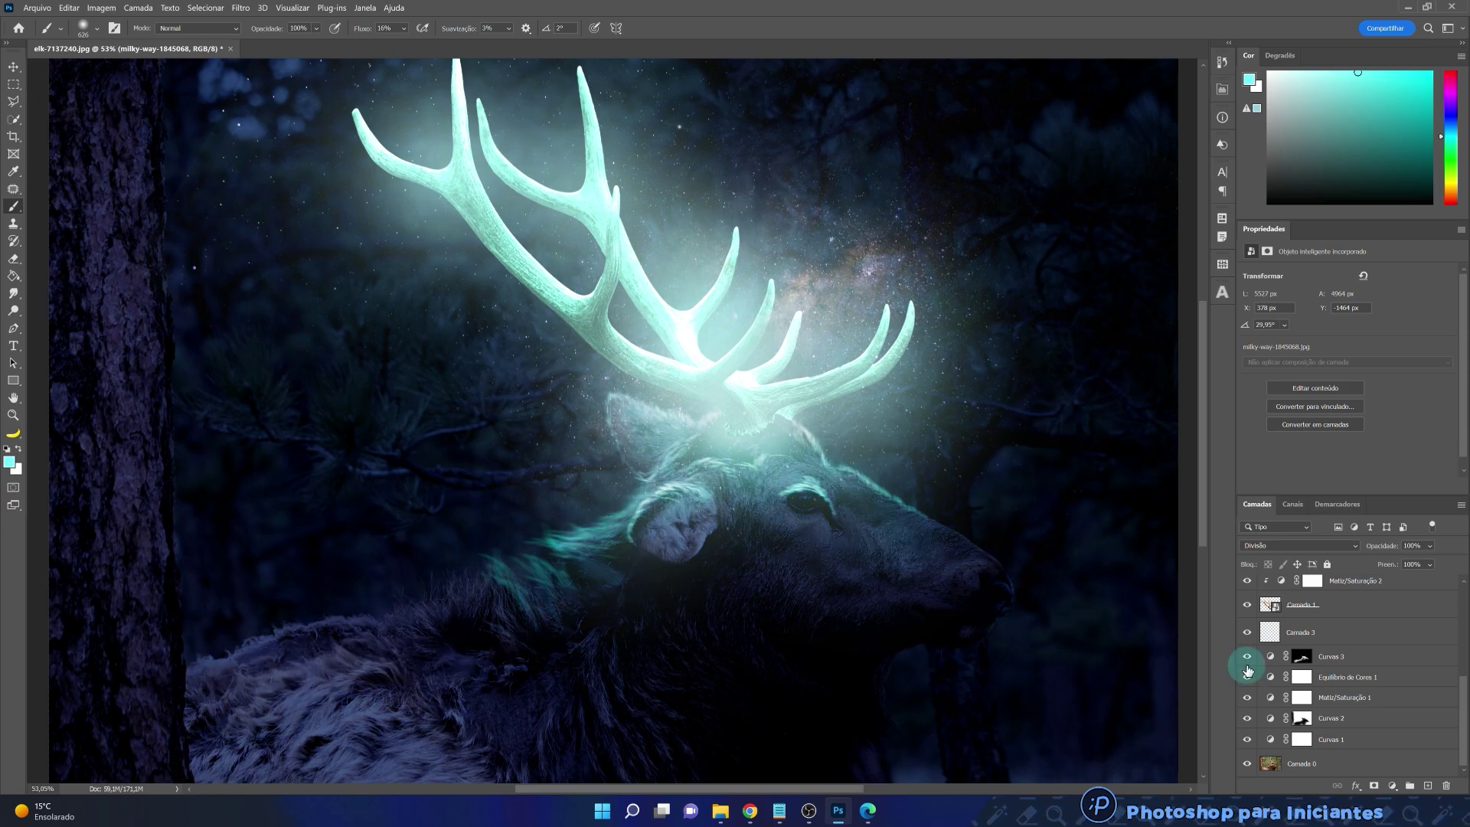
pyautogui.click(1247, 663)
# - Paint white at 6% flow on the Curvas 3 mask along the tree trunk beside the elk to brighten it
pyautogui.click(1301, 656)
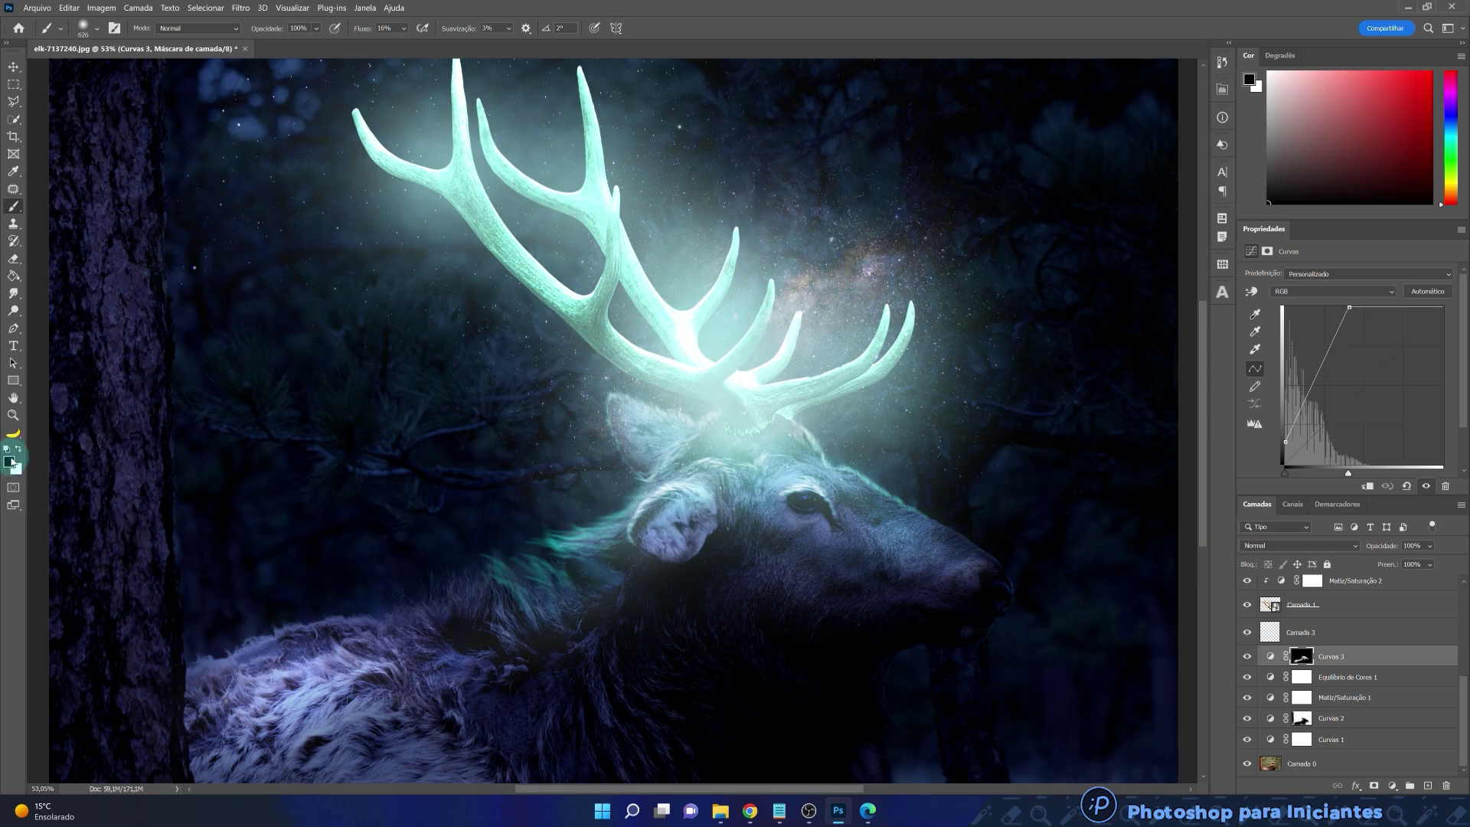
pyautogui.click(18, 450)
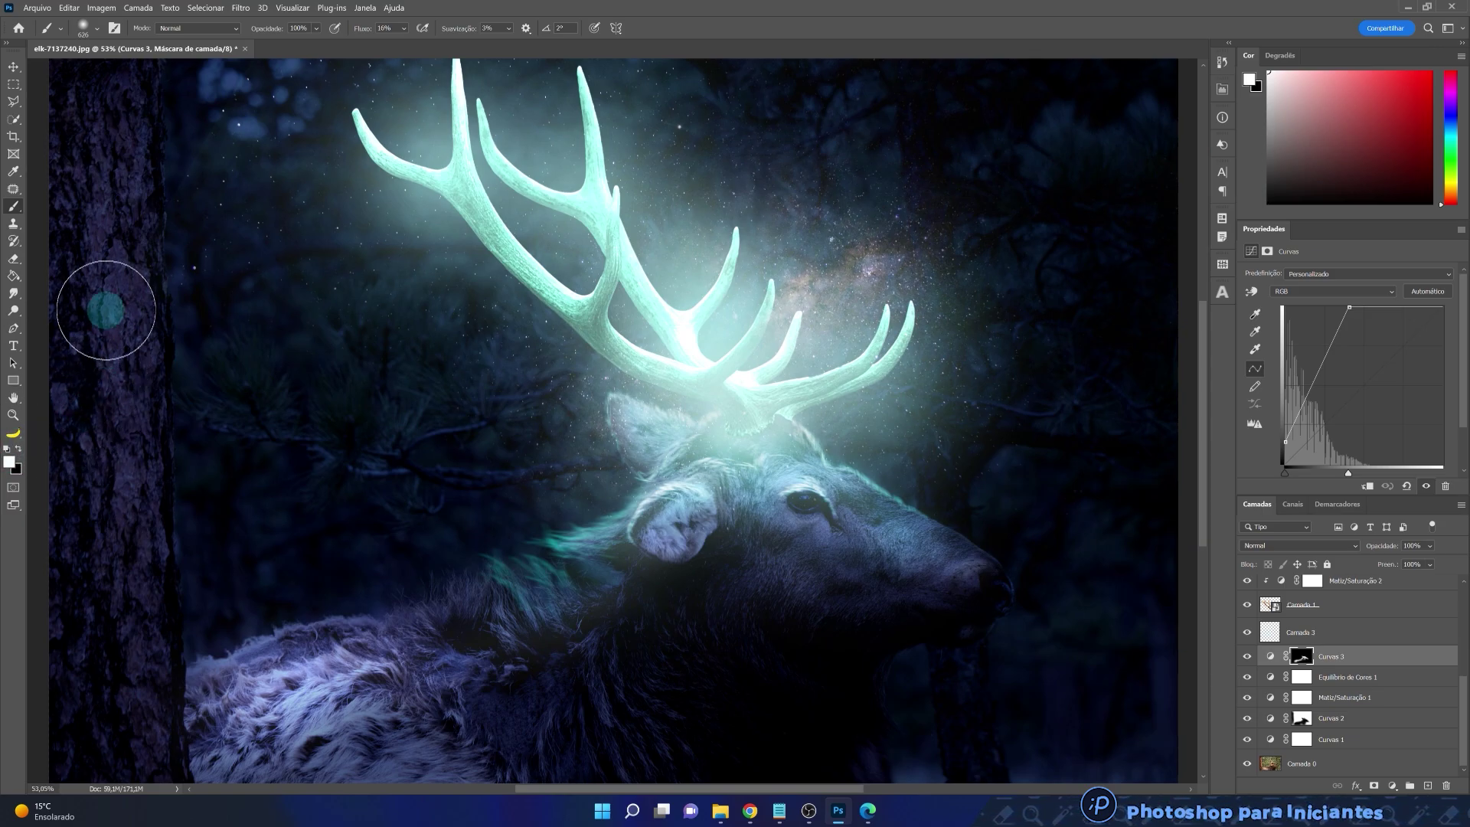
pyautogui.click(405, 35)
pyautogui.moveTo(410, 43); pyautogui.dragTo(402, 43)
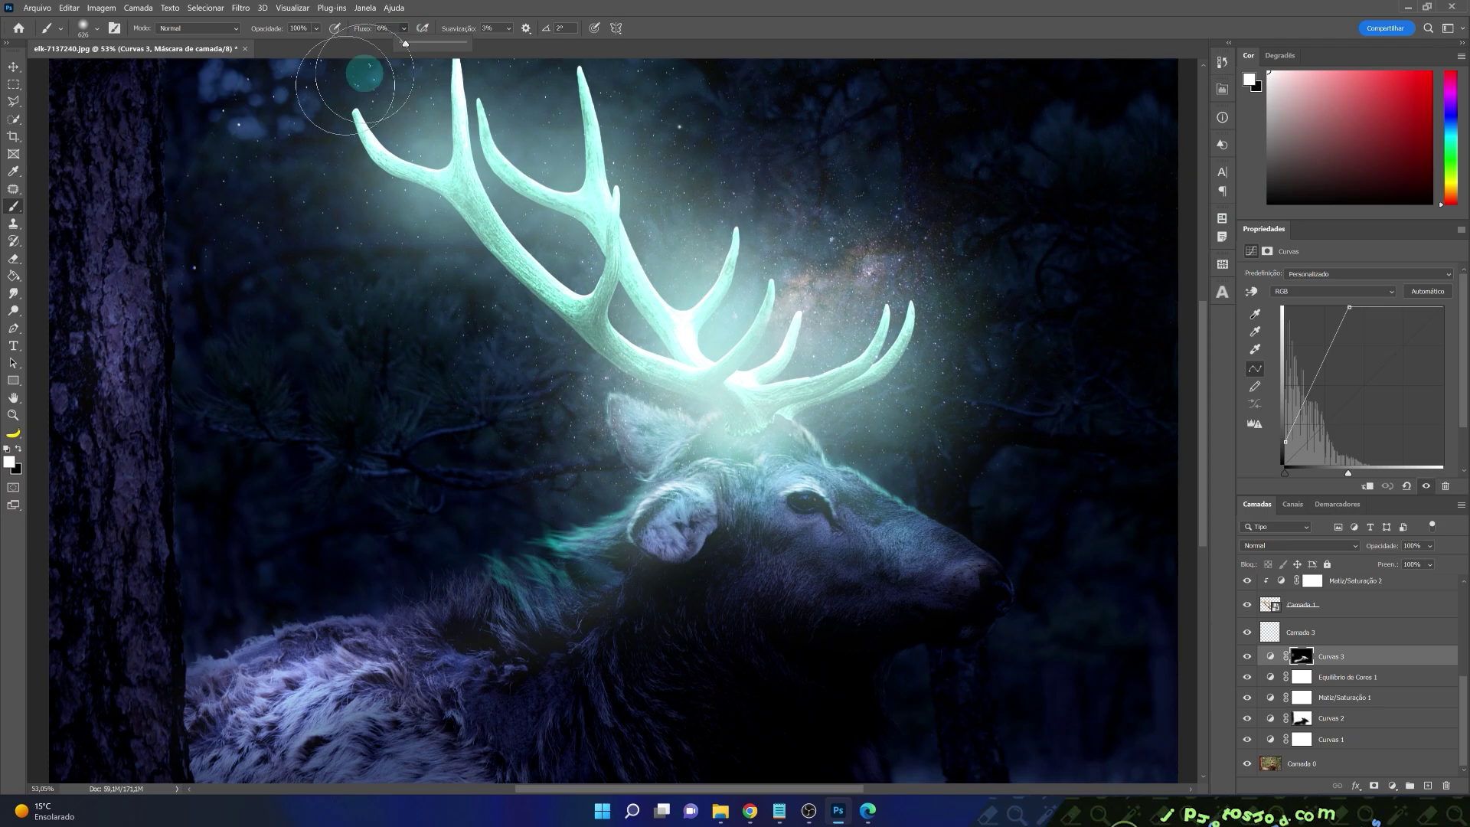
pyautogui.moveTo(134, 301)
pyautogui.mouseDown()
pyautogui.moveTo(131, 276)
pyautogui.moveTo(126, 554)
pyautogui.moveTo(120, 141)
pyautogui.moveTo(150, 638)
pyautogui.moveTo(198, 613)
pyautogui.moveTo(175, 617)
pyautogui.mouseUp()
pyautogui.moveTo(146, 656)
pyautogui.mouseDown()
pyautogui.moveTo(139, 670)
pyautogui.moveTo(101, 543)
pyautogui.moveTo(127, 253)
pyautogui.mouseUp()
pyautogui.scroll(-3, 206, 518)
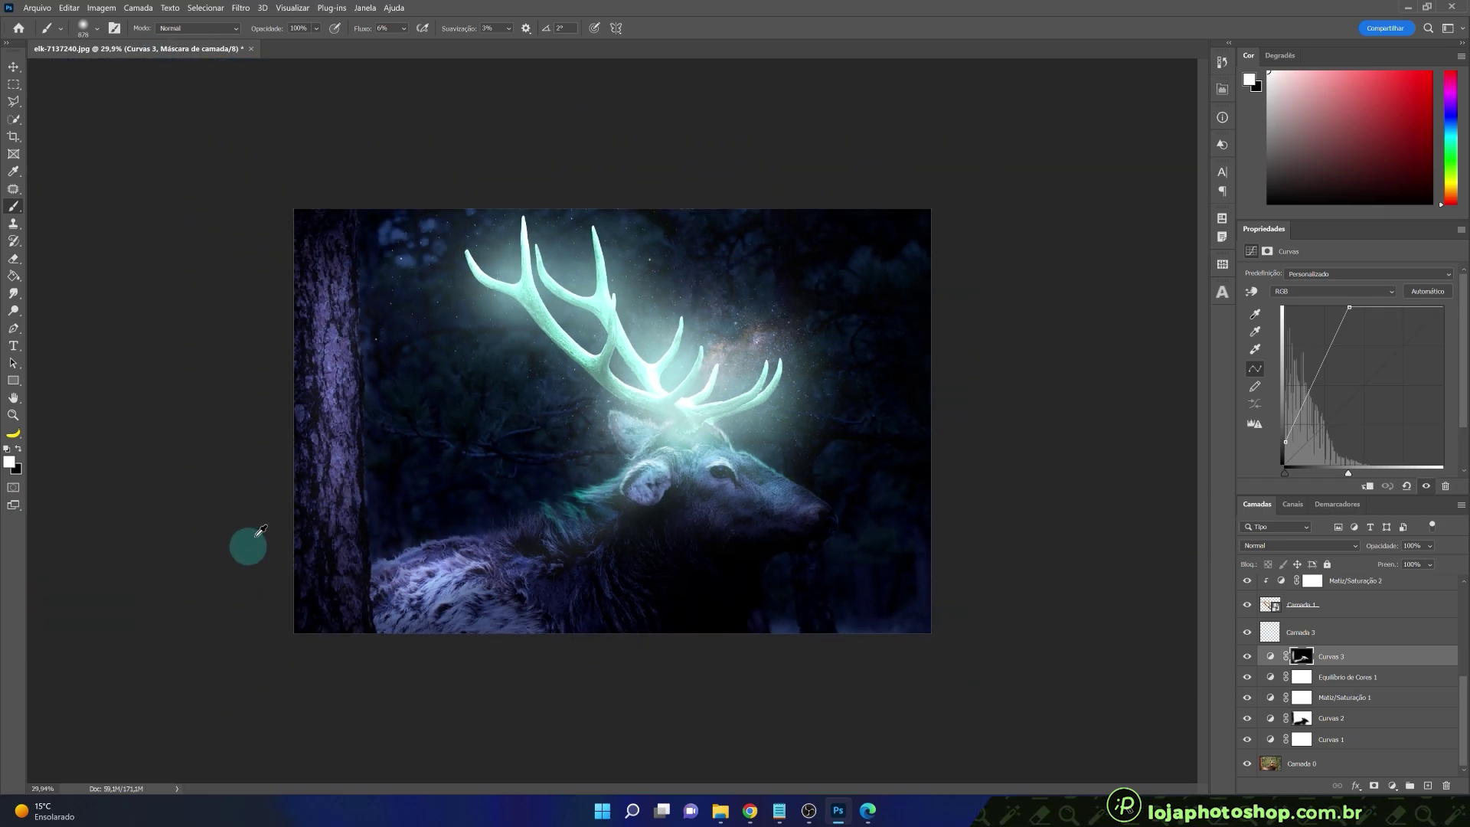
pyautogui.moveTo(342, 294)
pyautogui.mouseDown()
pyautogui.moveTo(353, 369)
pyautogui.moveTo(337, 475)
pyautogui.mouseUp()
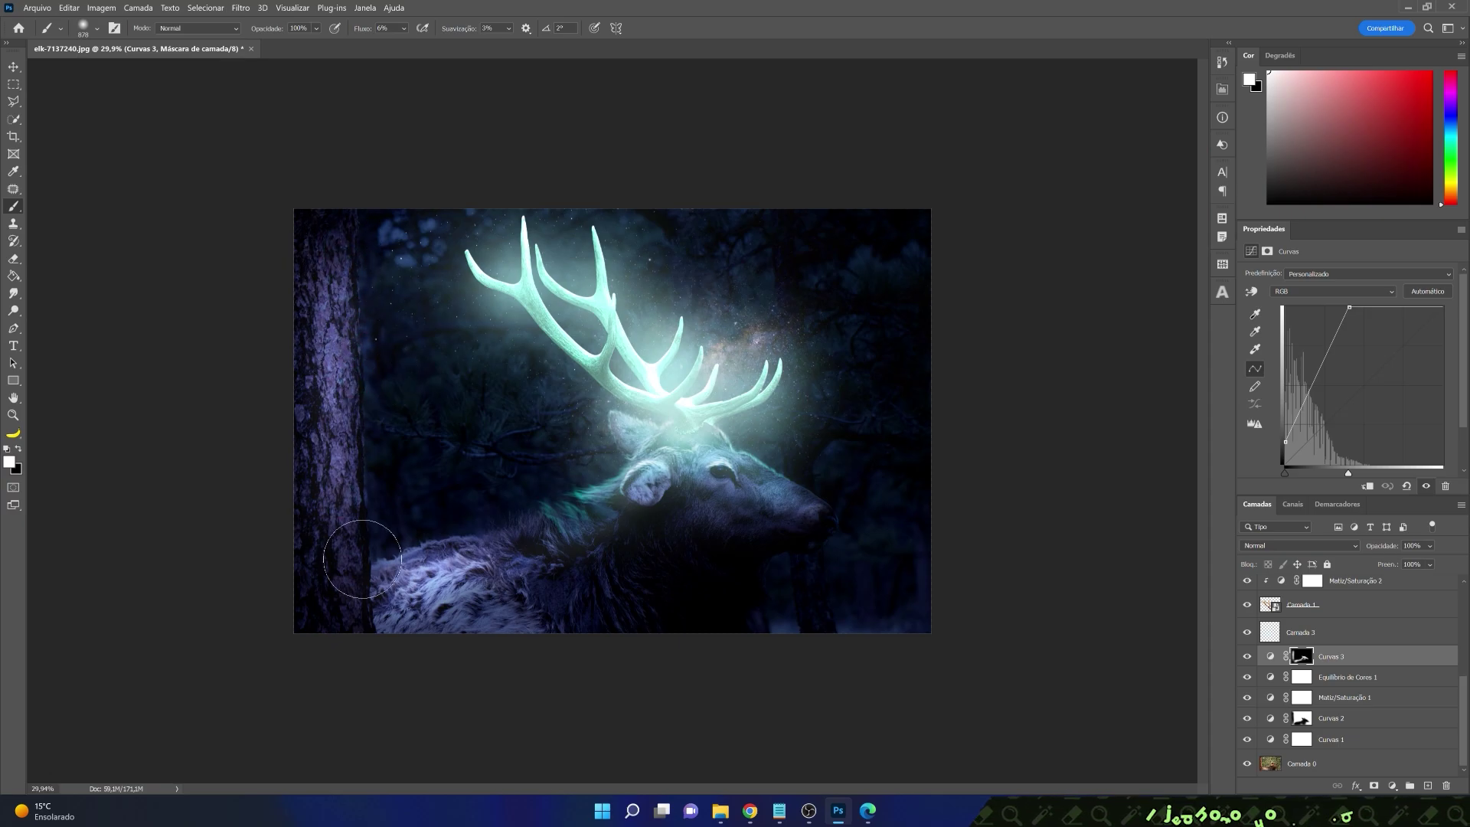
pyautogui.click(999, 682)
pyautogui.scroll(3, 355, 450)
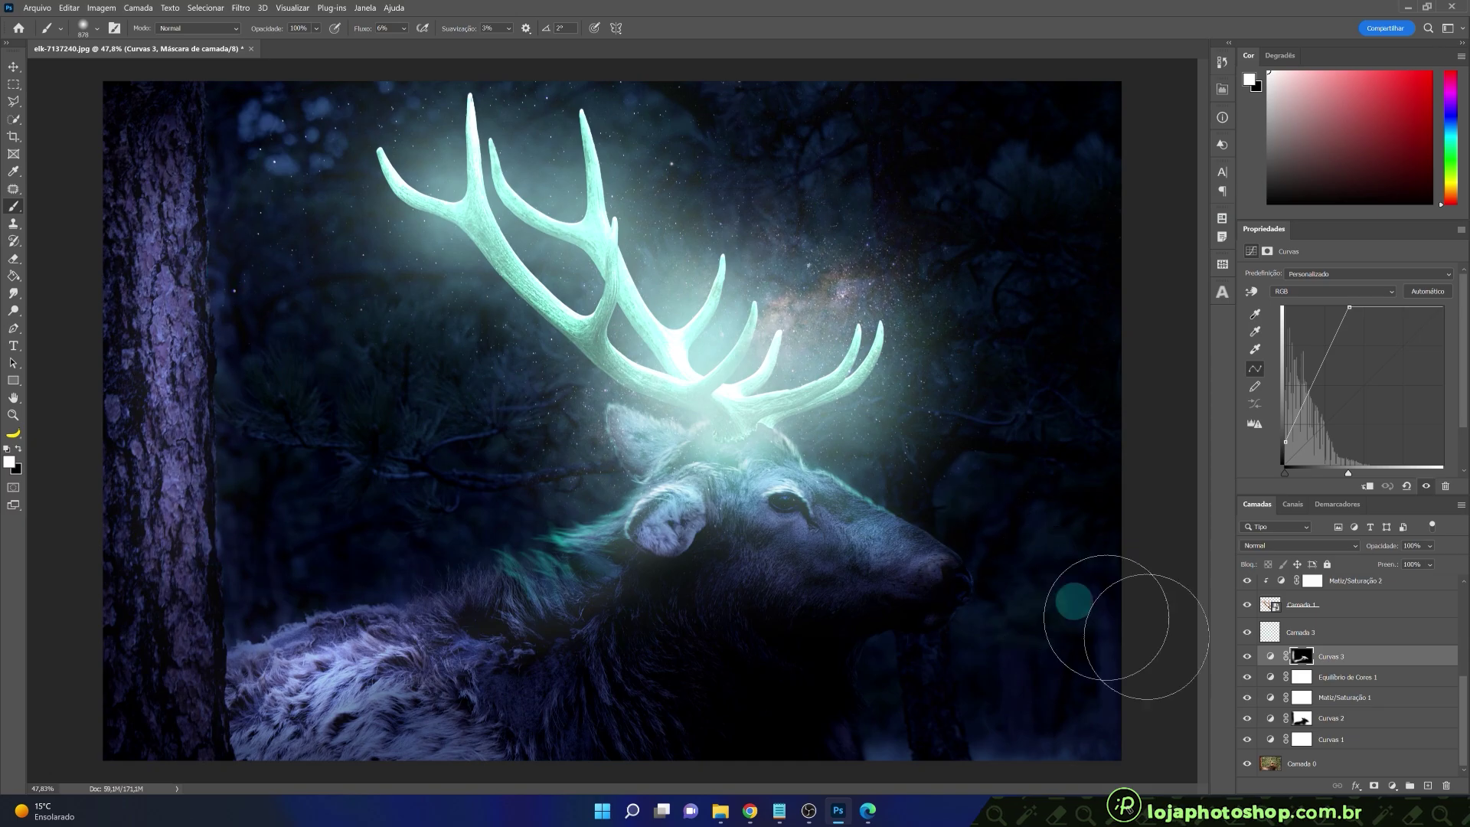
# - Stamp all visible layers into a new layer above milky-way-1845068 and convert it to a smart object
pyautogui.scroll(4, 1297, 679)
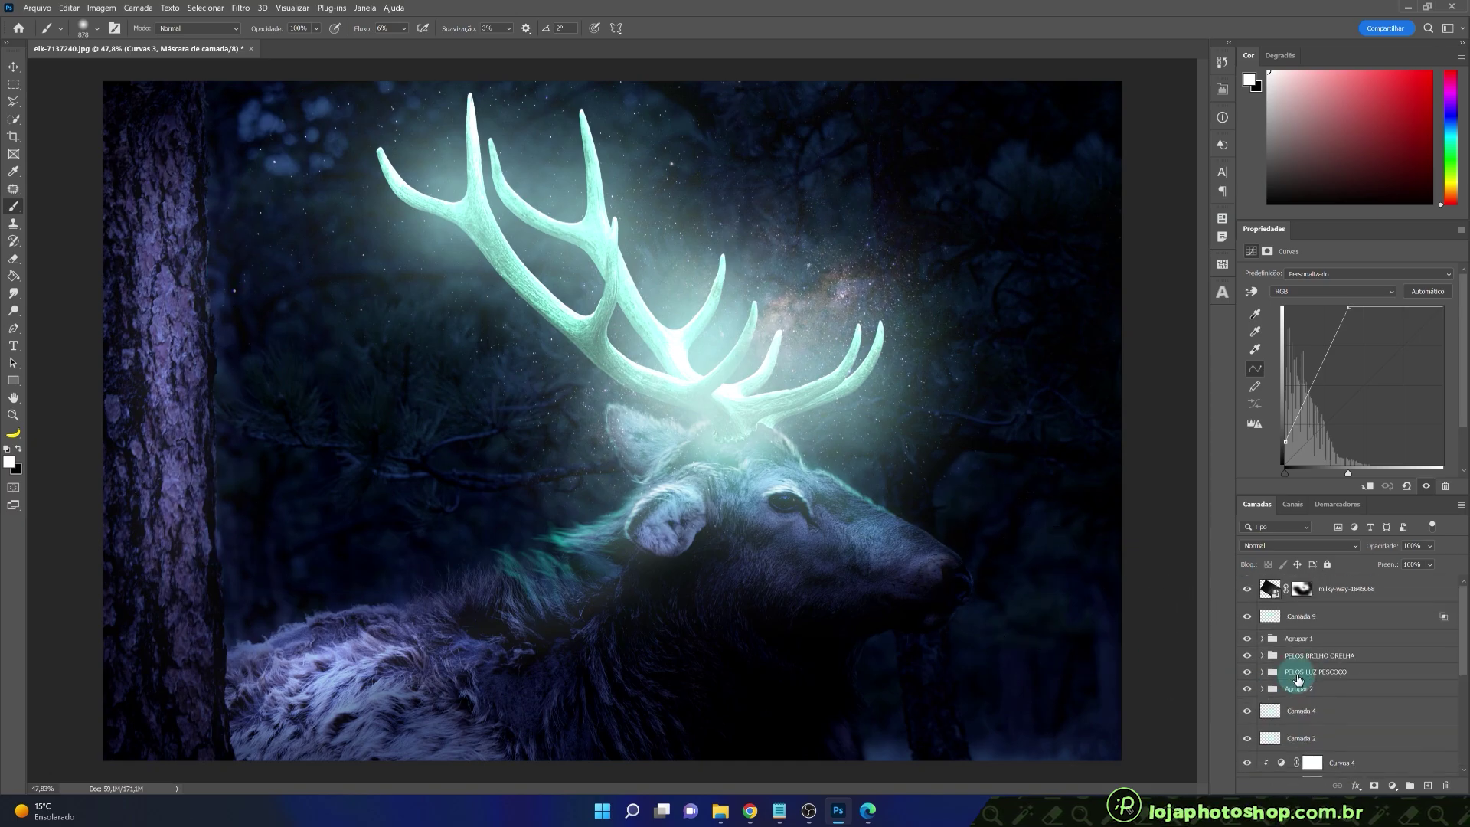
pyautogui.click(1348, 594)
pyautogui.hotkey('ctrl', 'shift', 'alt', 'e')
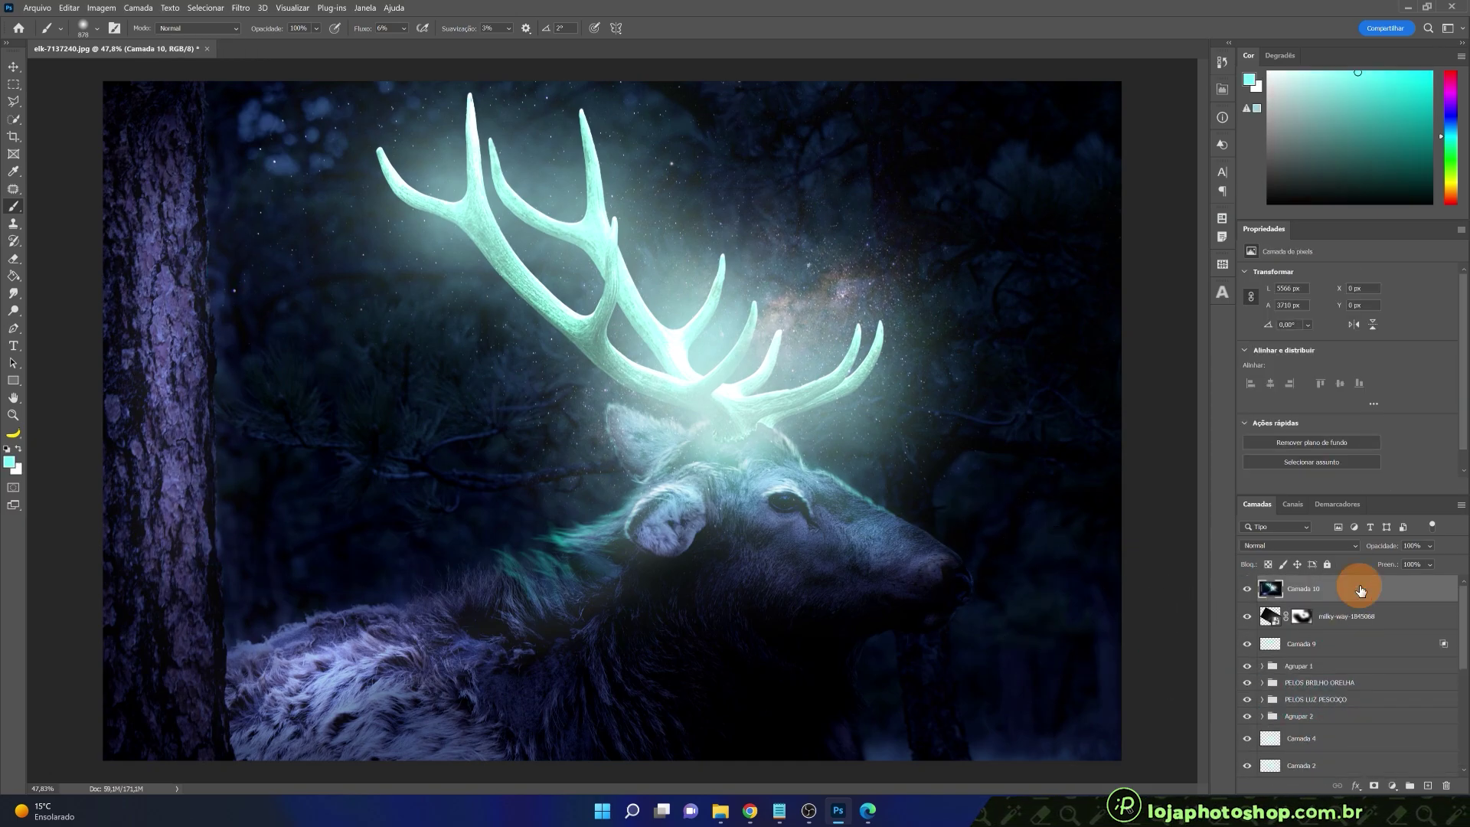
pyautogui.rightClick(1351, 590)
pyautogui.click(1352, 207)
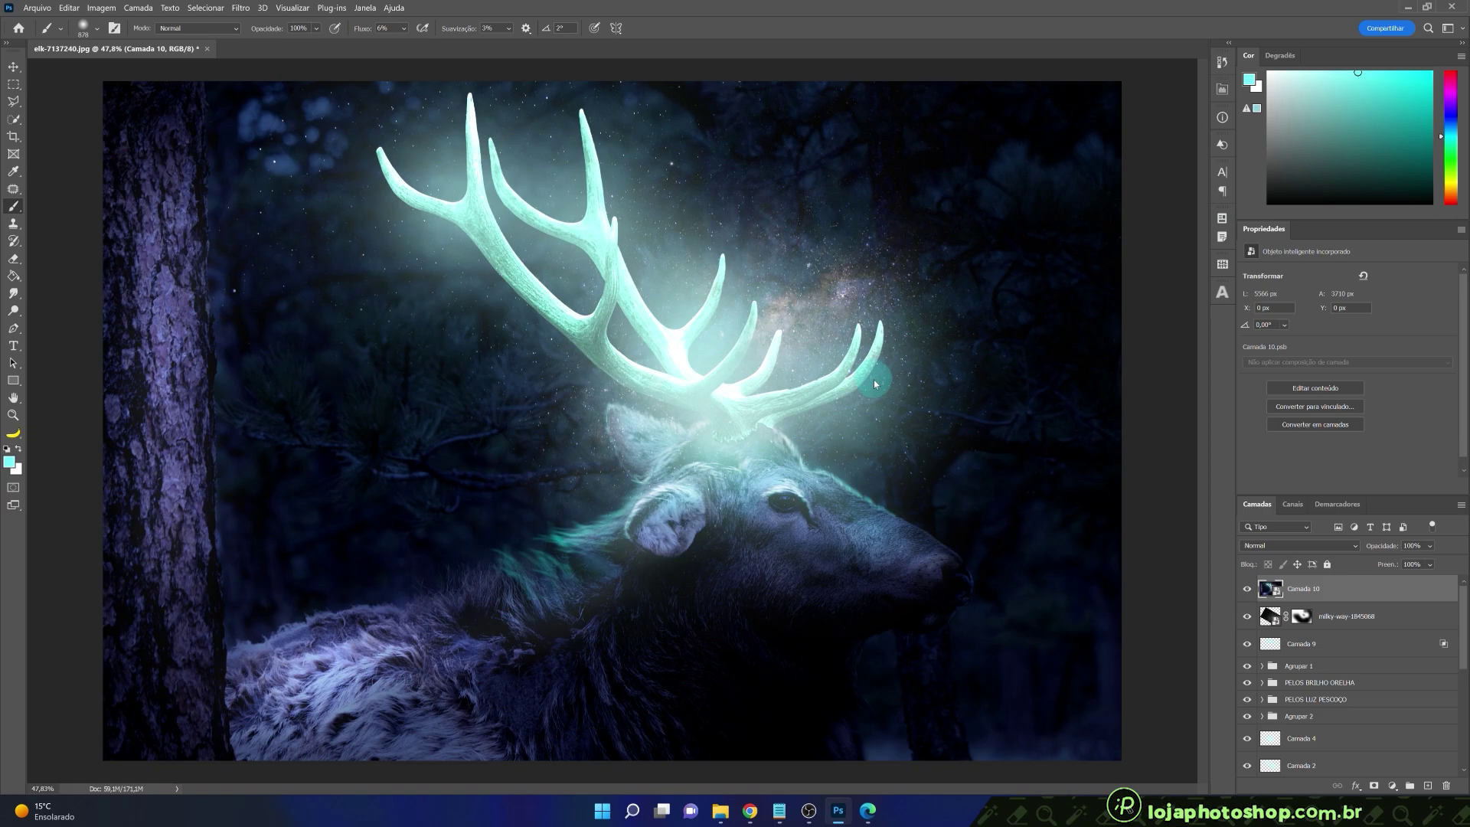
# - Open the Camera Raw filter on Camada 10 and set Temperatura -3, Textura +64, Claridade -60 and Vibração +43
pyautogui.hotkey('ctrl', 'shift', 'a')
pyautogui.click(914, 236)
pyautogui.moveTo(990, 297); pyautogui.dragTo(988, 297)
pyautogui.moveTo(991, 517); pyautogui.dragTo(1013, 517)
pyautogui.moveTo(989, 541); pyautogui.dragTo(943, 540)
pyautogui.moveTo(990, 603); pyautogui.dragTo(1029, 605)
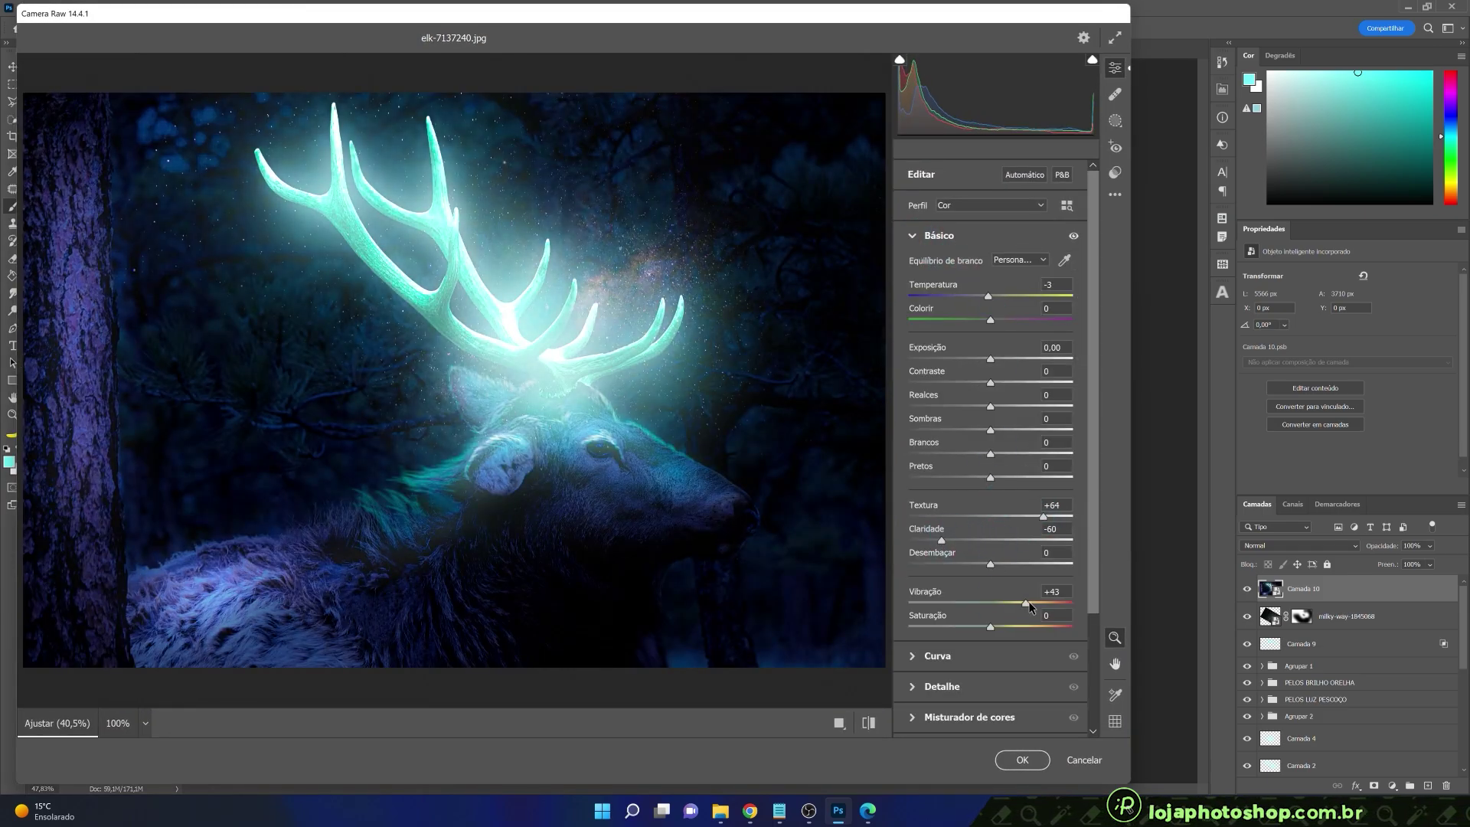
# - Set Vinheta to -10 and Granulado to 55 in the effects, then apply the filter and compare before and after
pyautogui.scroll(-3, 1027, 600)
pyautogui.click(930, 689)
pyautogui.moveTo(990, 518)
pyautogui.mouseDown()
pyautogui.moveTo(1004, 518)
pyautogui.moveTo(982, 517)
pyautogui.mouseUp()
pyautogui.moveTo(909, 487); pyautogui.dragTo(914, 487)
pyautogui.click(940, 236)
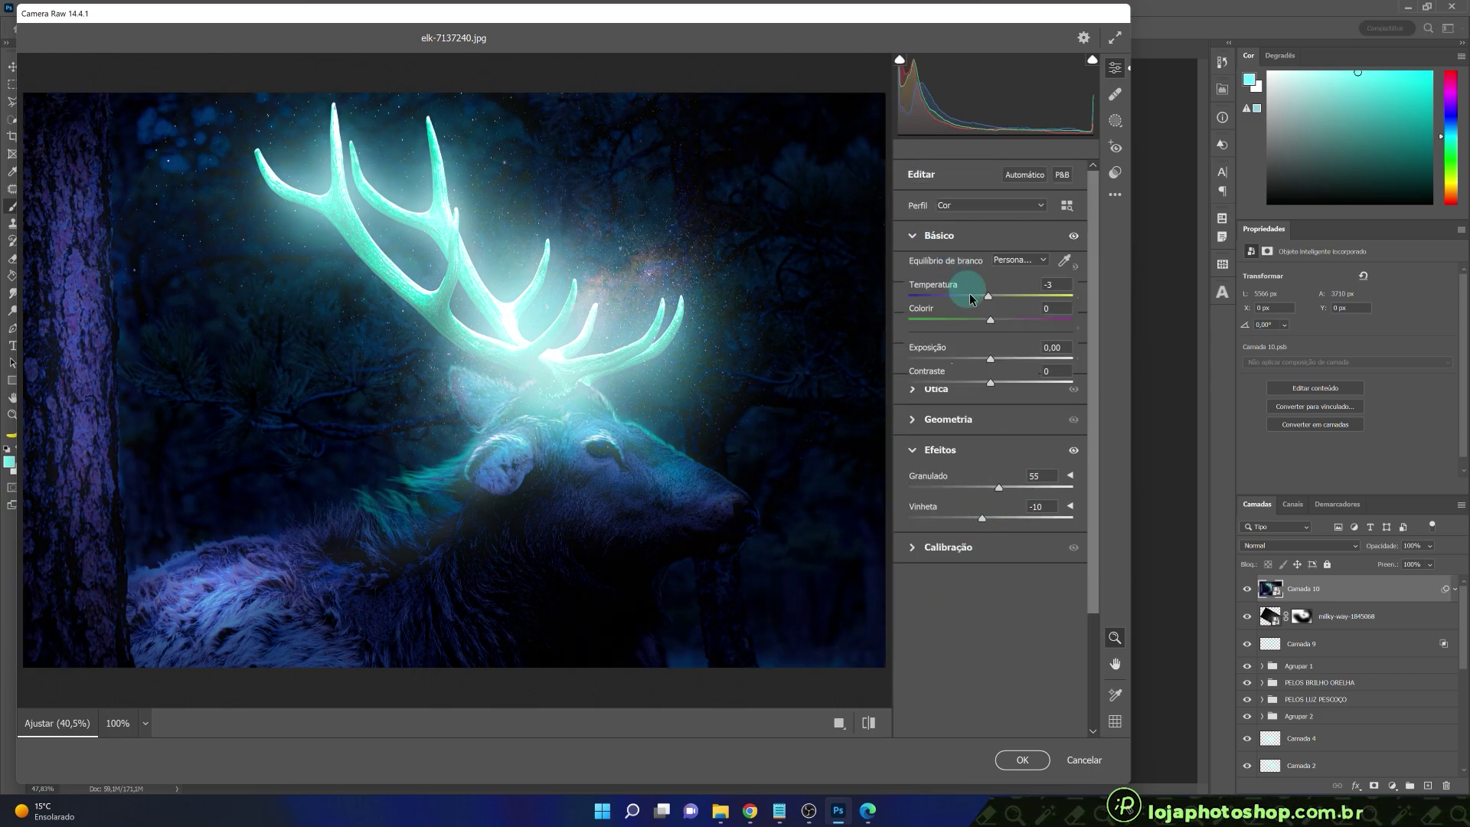
pyautogui.click(1034, 761)
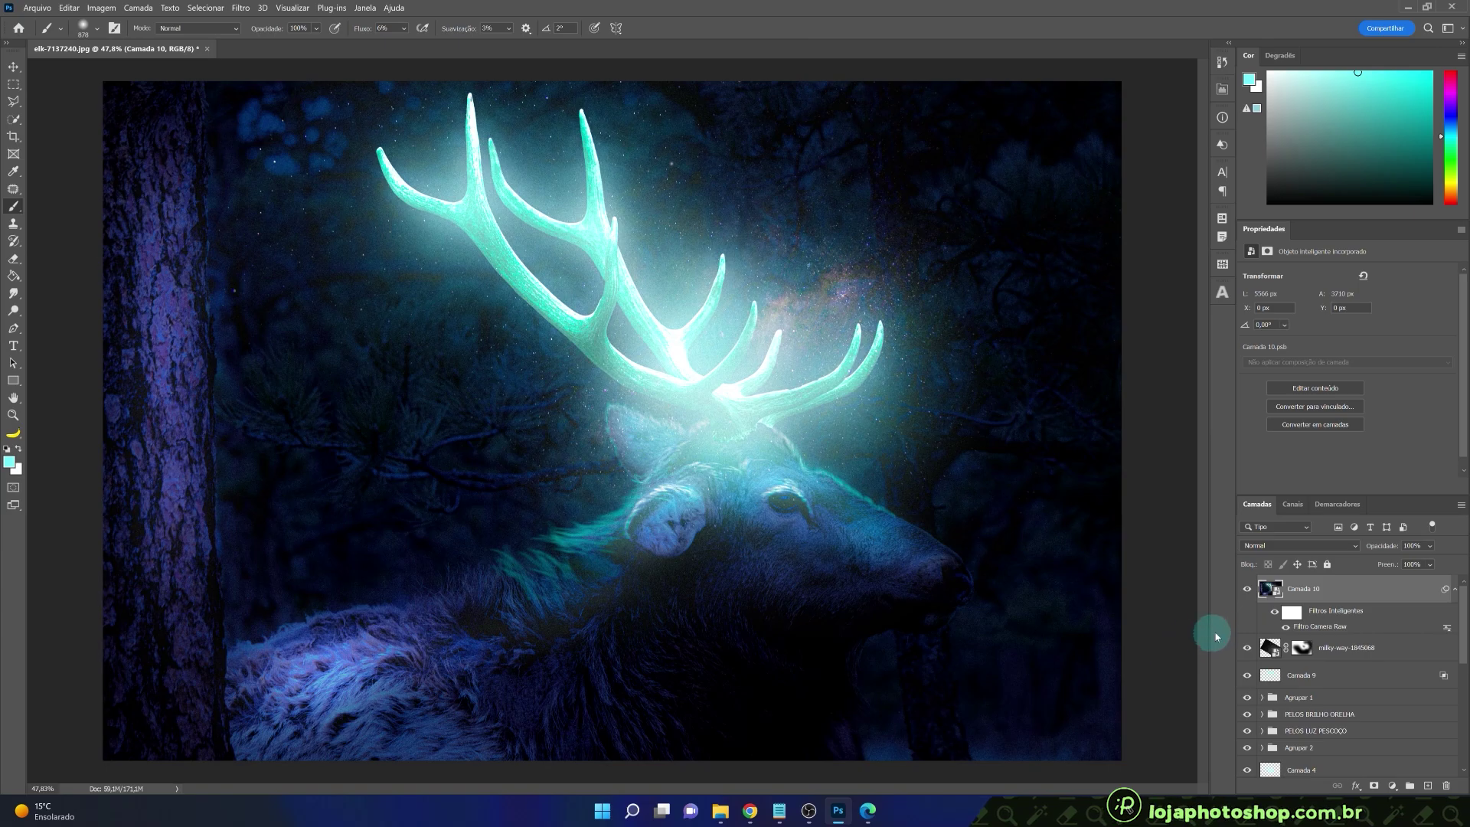
pyautogui.click(1275, 613)
pyautogui.click(1274, 613)
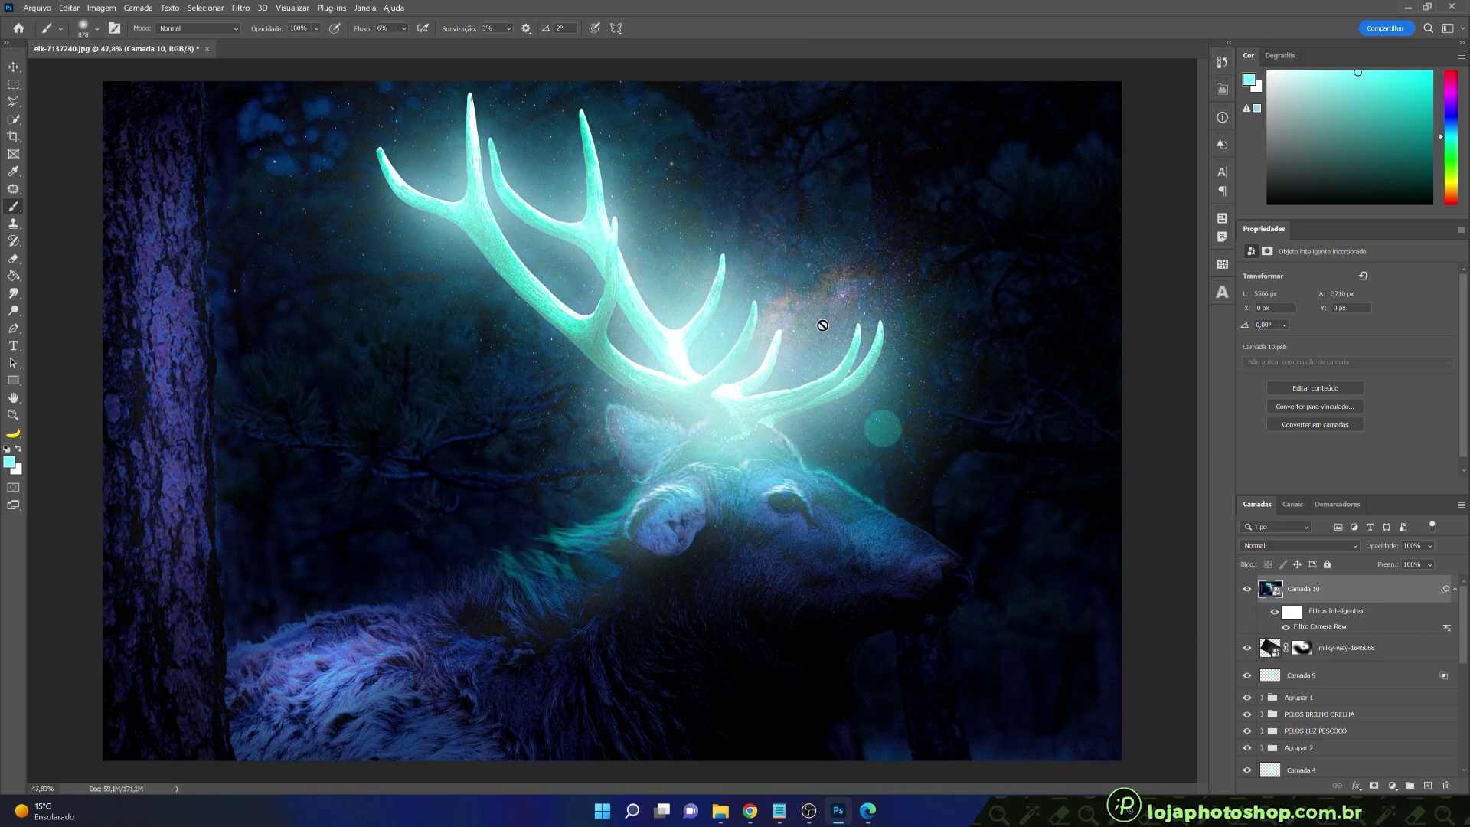
# - Add a new layer above Camada 10 and set the Clone Stamp to sample the current layer and below
pyautogui.scroll(6, 796, 295)
pyautogui.scroll(3, 853, 532)
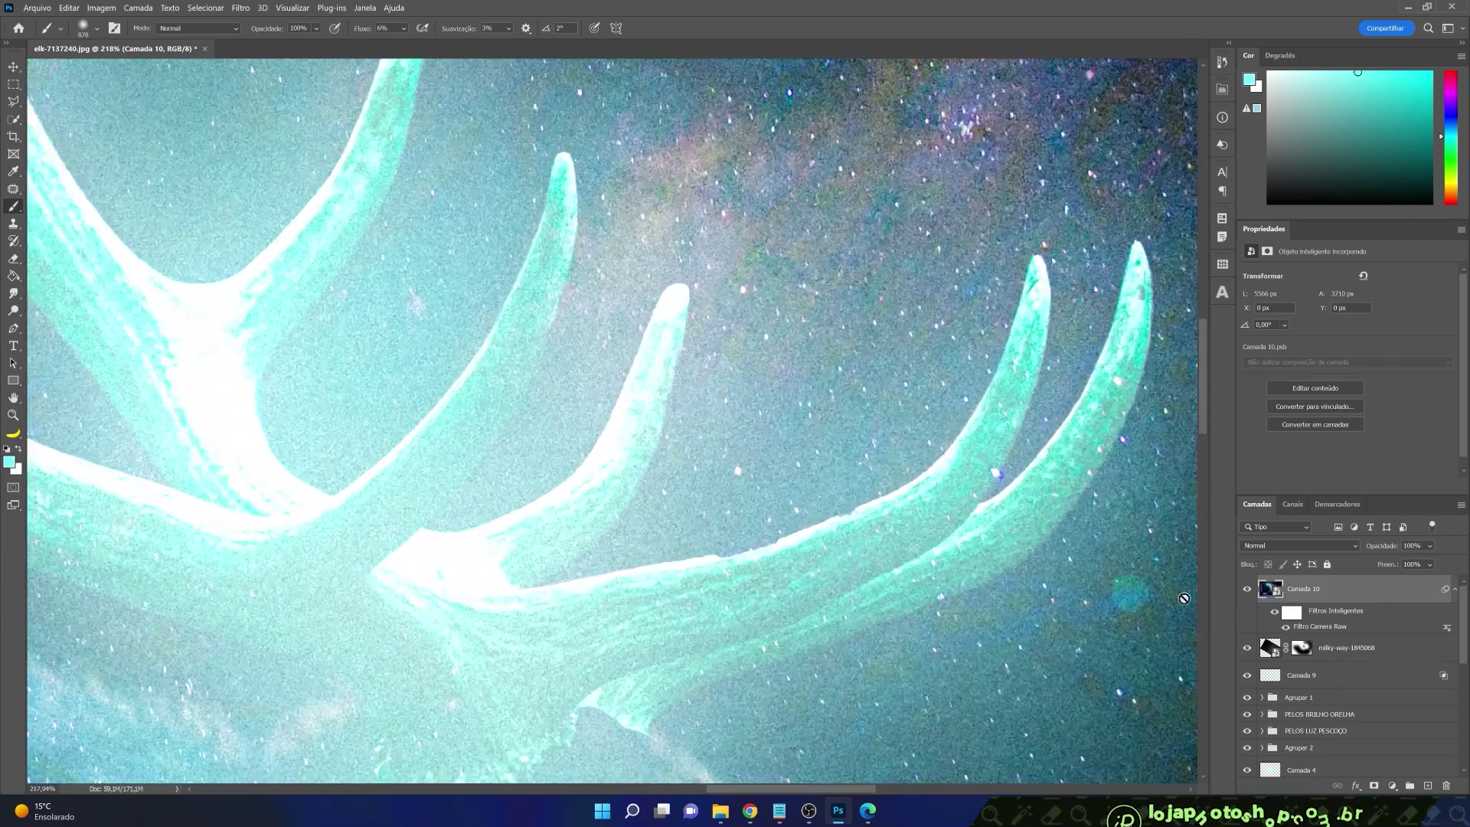
pyautogui.click(1427, 787)
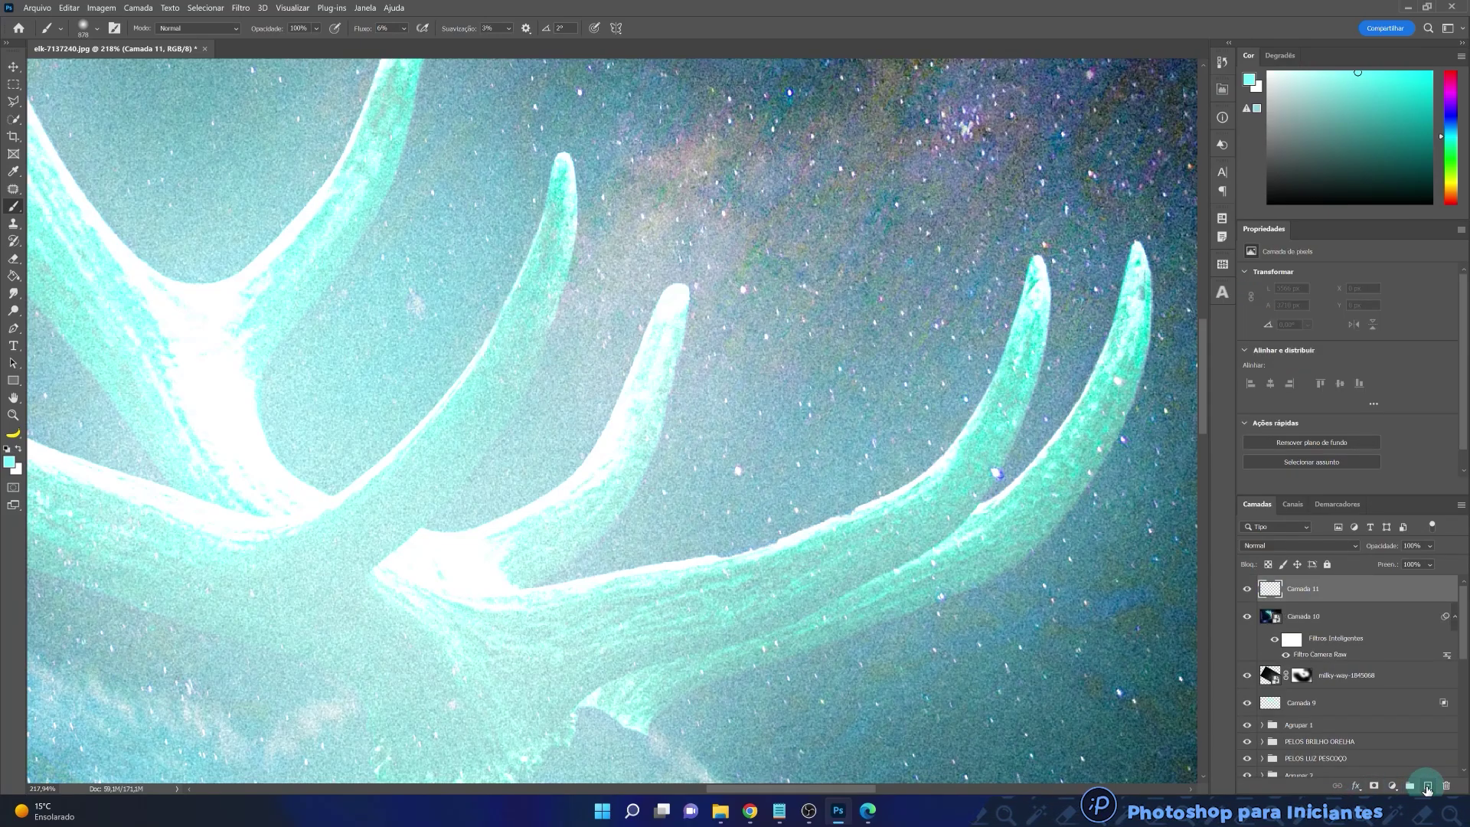
pyautogui.click(20, 225)
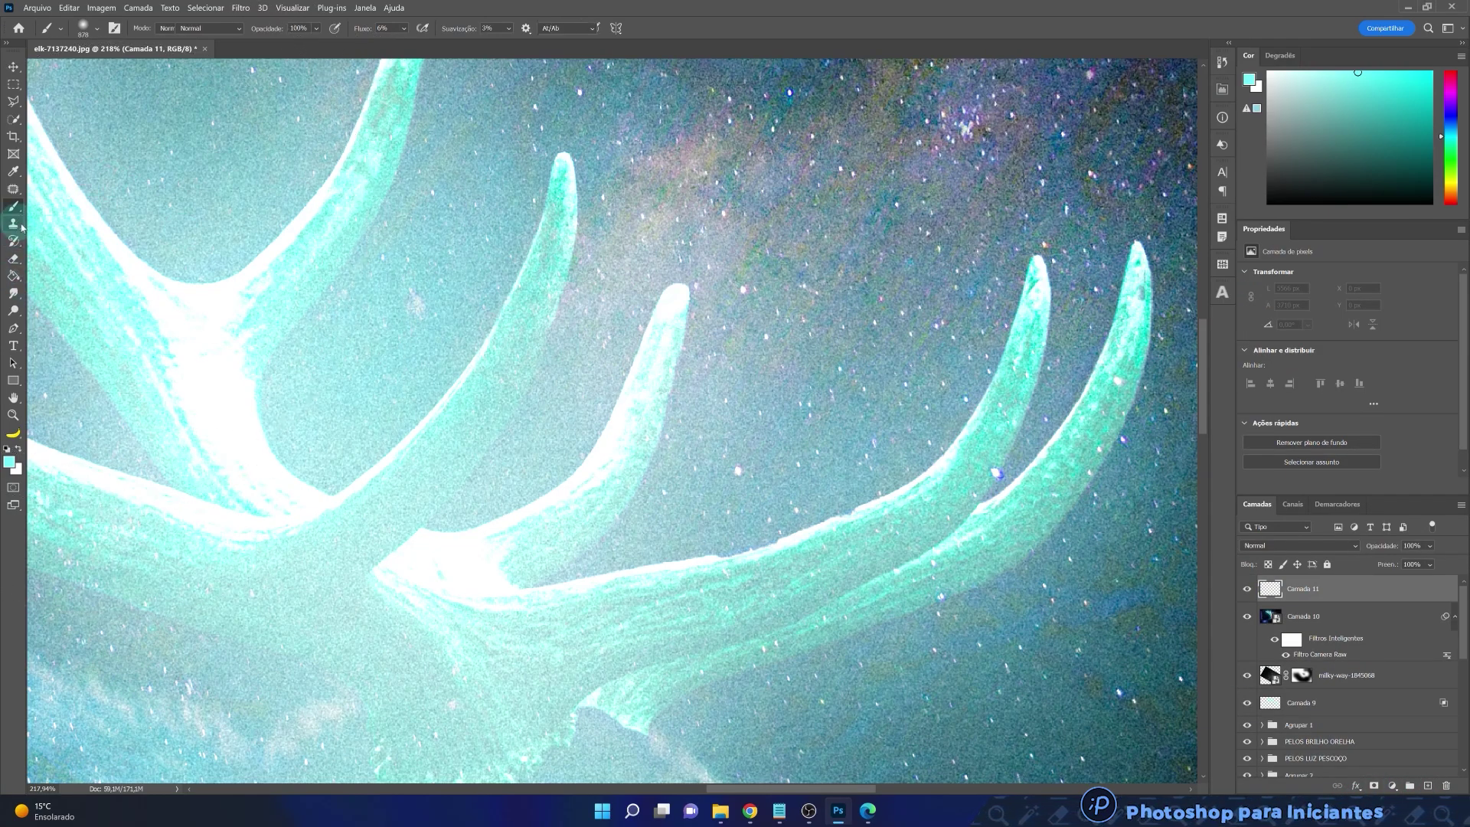
pyautogui.click(569, 29)
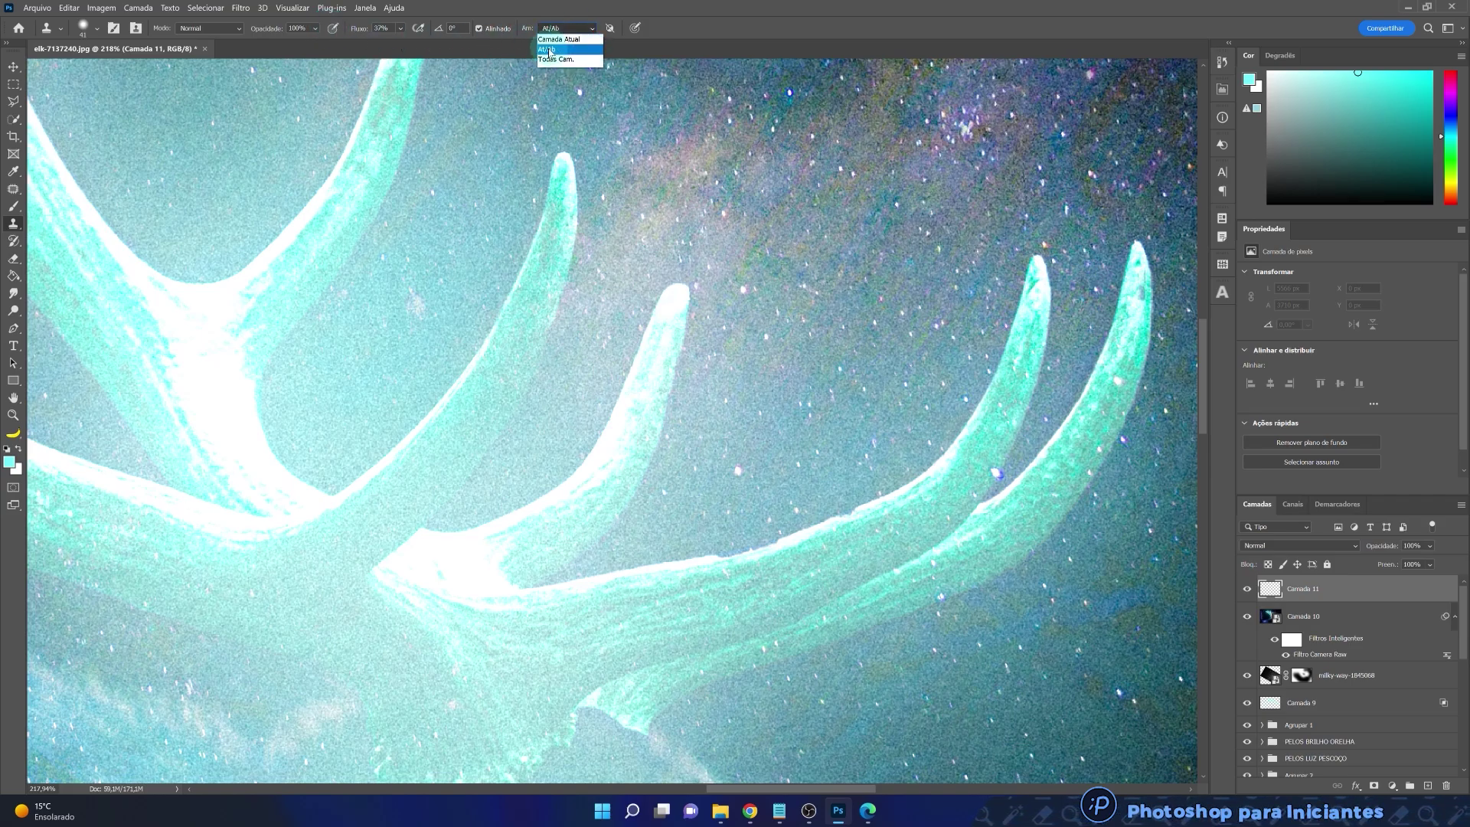
pyautogui.click(560, 50)
pyautogui.keyDown('alt'); pyautogui.rightClick(857, 493); pyautogui.keyUp('alt')
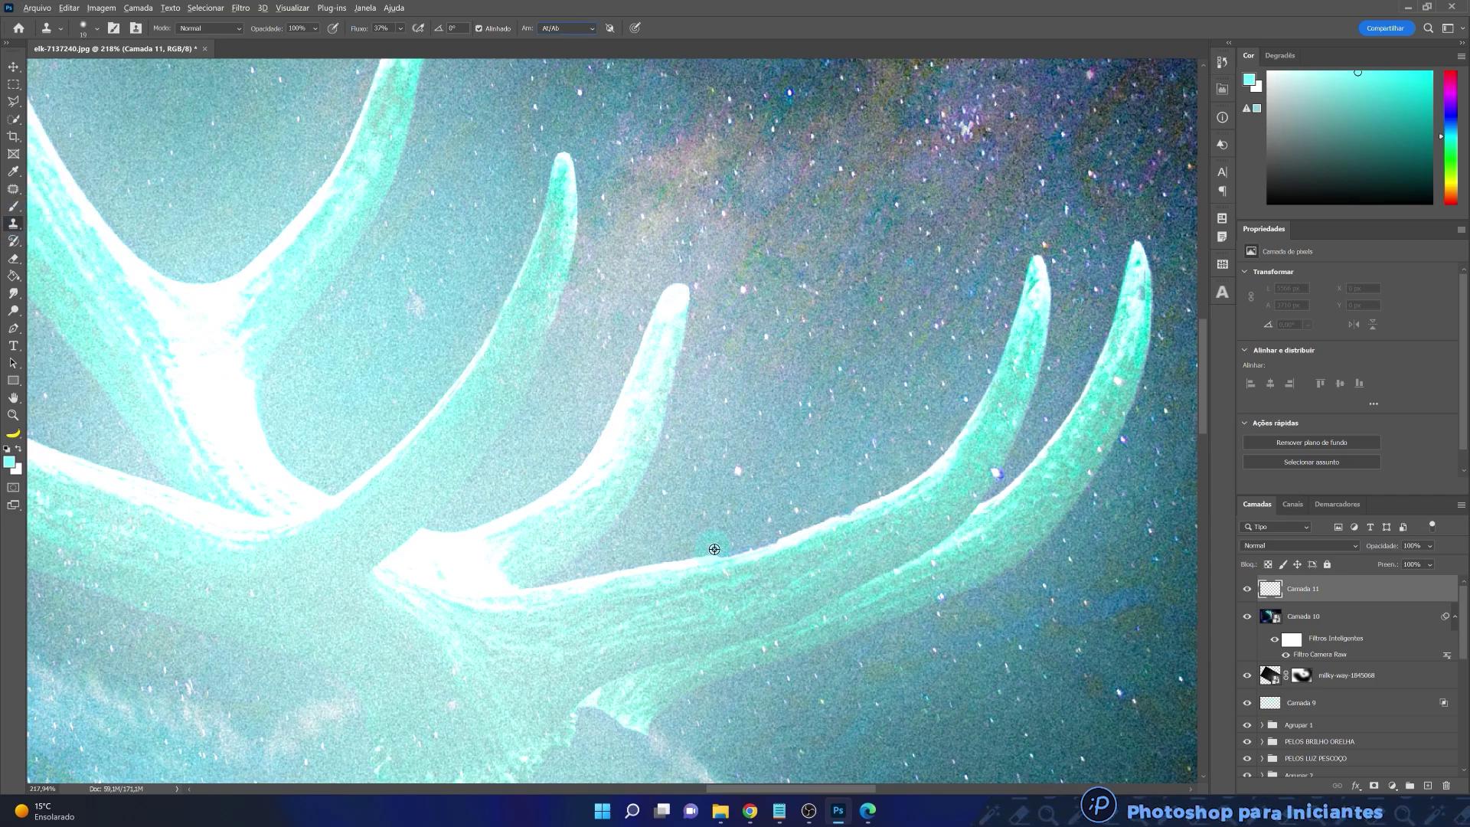
pyautogui.click(819, 567)
pyautogui.click(804, 318)
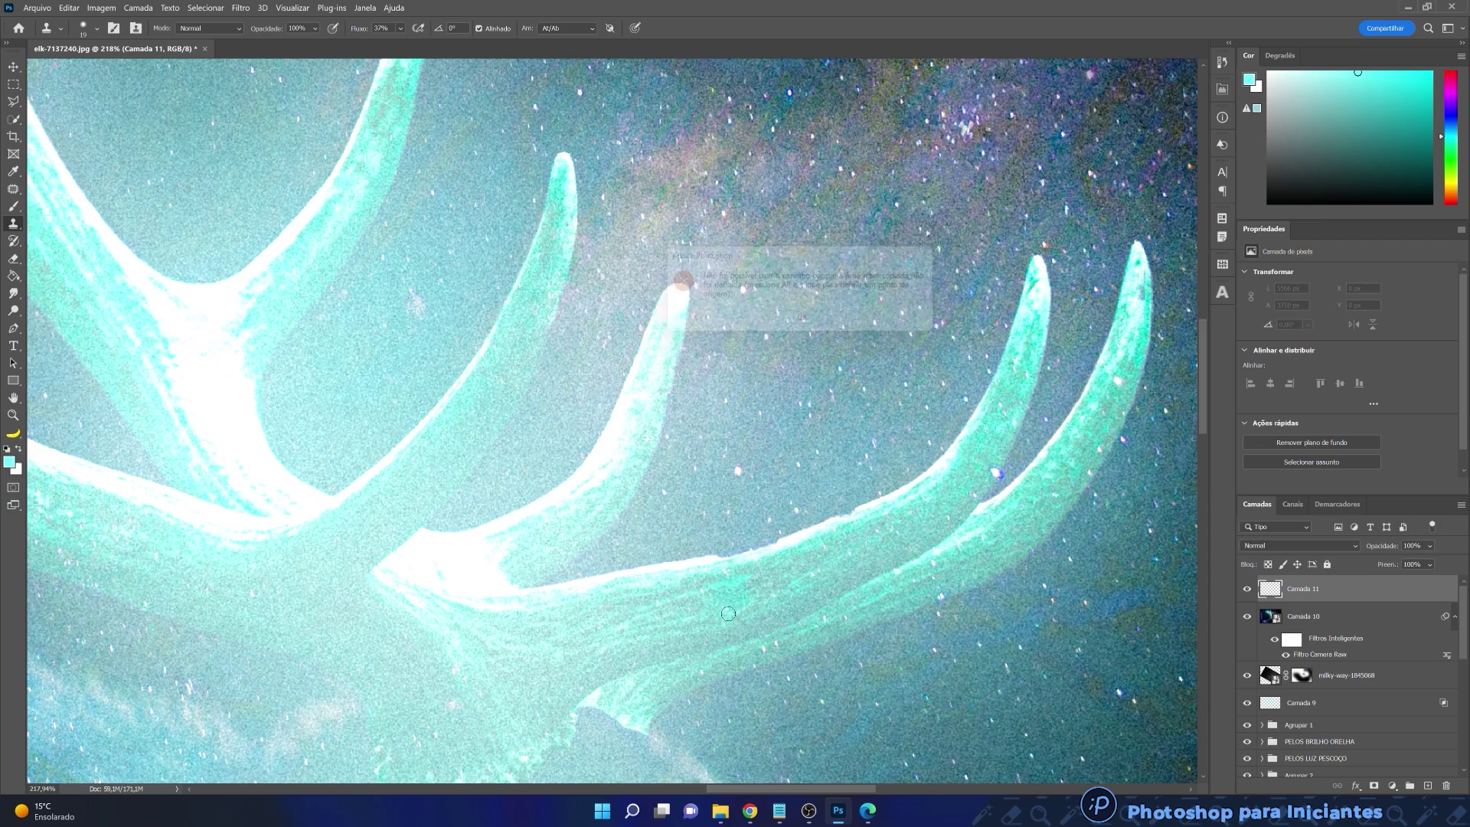
# - Clone the bright rim over the flaws along the upper edge of the lower antler branch on Camada 11
pyautogui.scroll(3, 742, 585)
pyautogui.keyDown('alt'); pyautogui.rightClick(737, 544); pyautogui.keyUp('alt')
pyautogui.keyDown('alt'); pyautogui.rightClick(705, 540); pyautogui.keyUp('alt')
pyautogui.keyDown('alt'); pyautogui.rightClick(686, 542); pyautogui.keyUp('alt')
pyautogui.keyDown('alt'); pyautogui.click(690, 542); pyautogui.keyUp('alt')
pyautogui.click(727, 538)
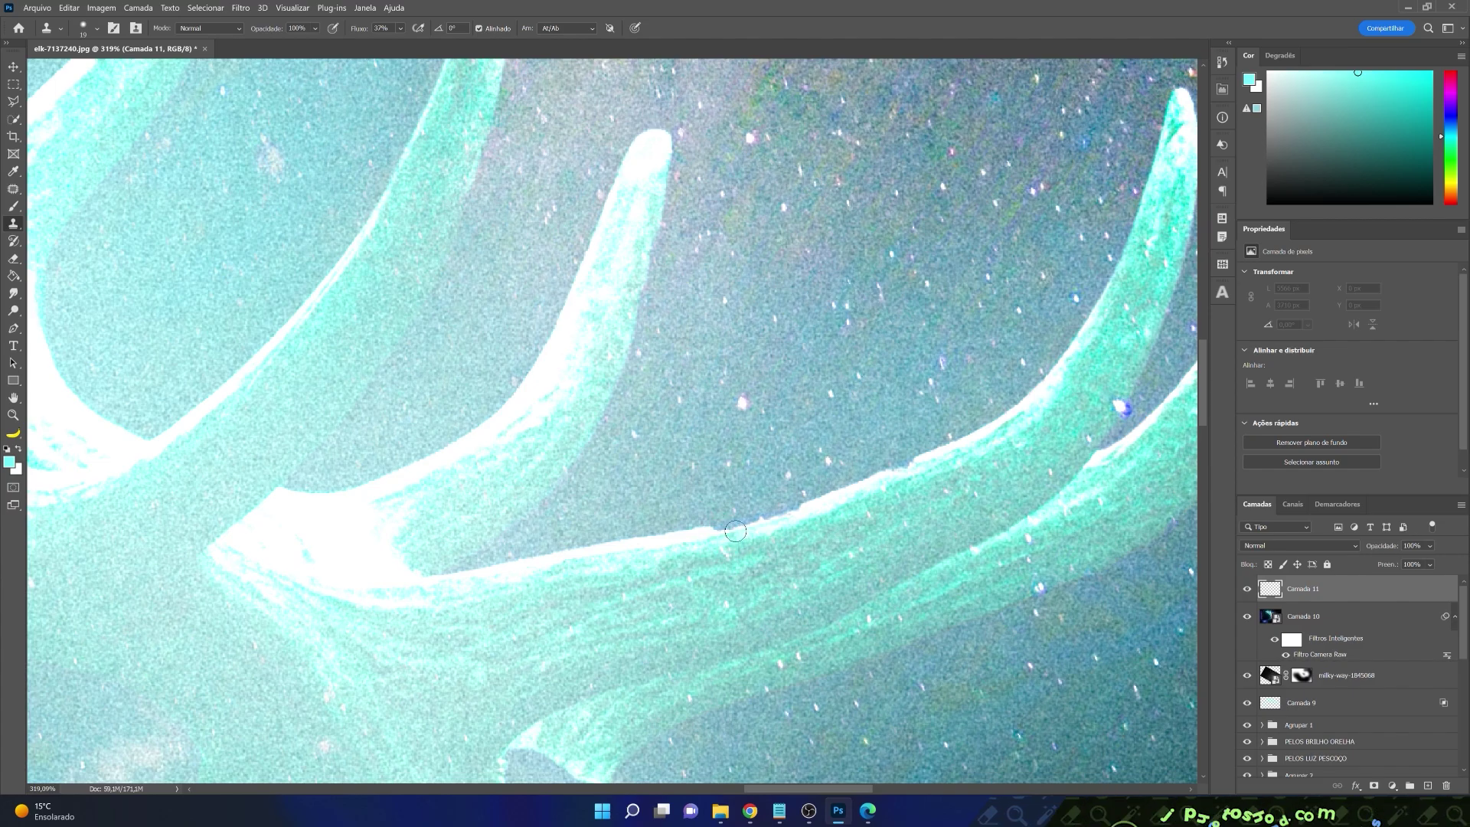
pyautogui.rightClick(777, 508)
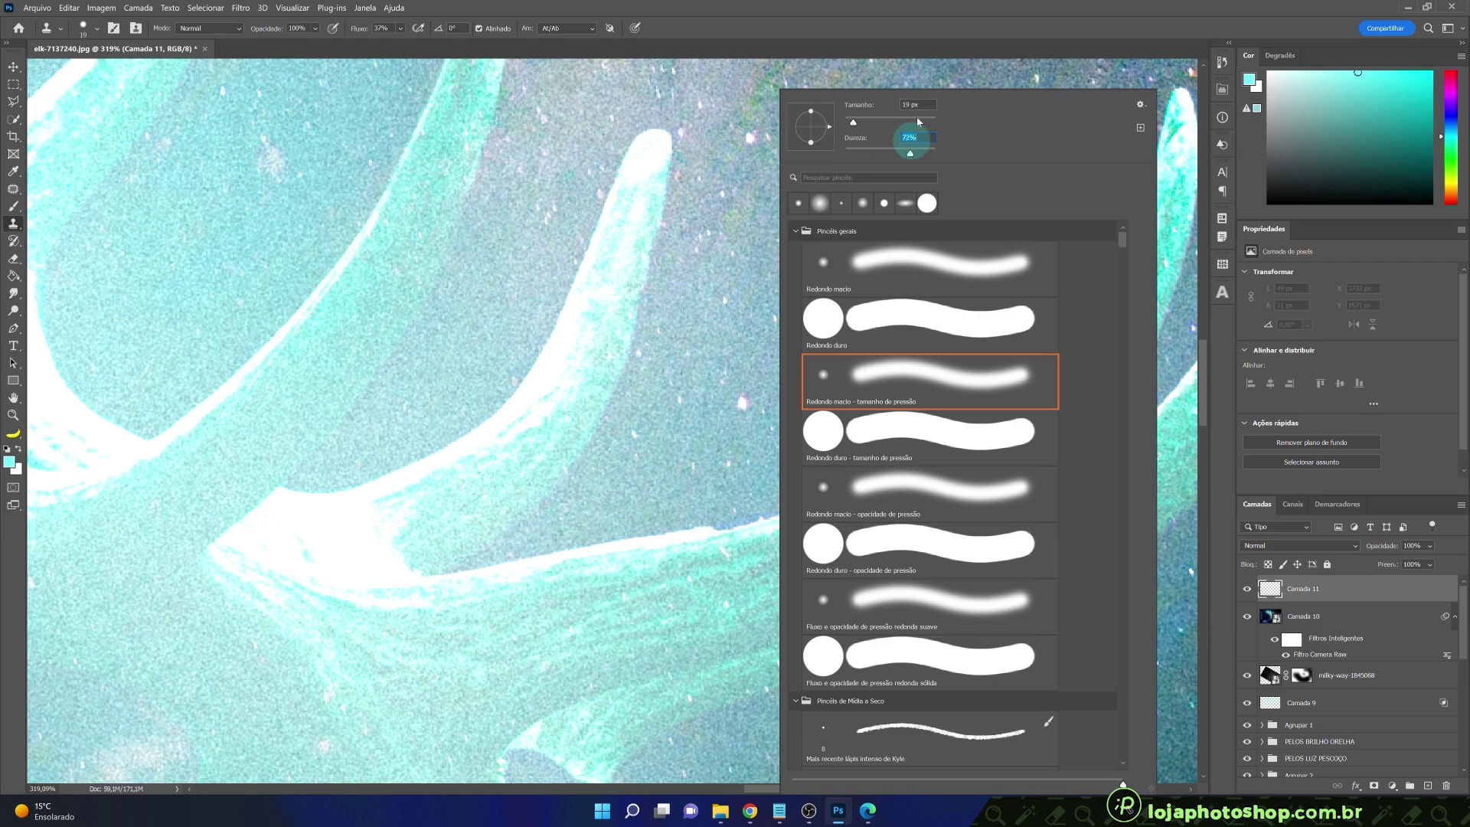
pyautogui.click(910, 11)
pyautogui.keyDown('alt'); pyautogui.click(708, 542); pyautogui.keyUp('alt')
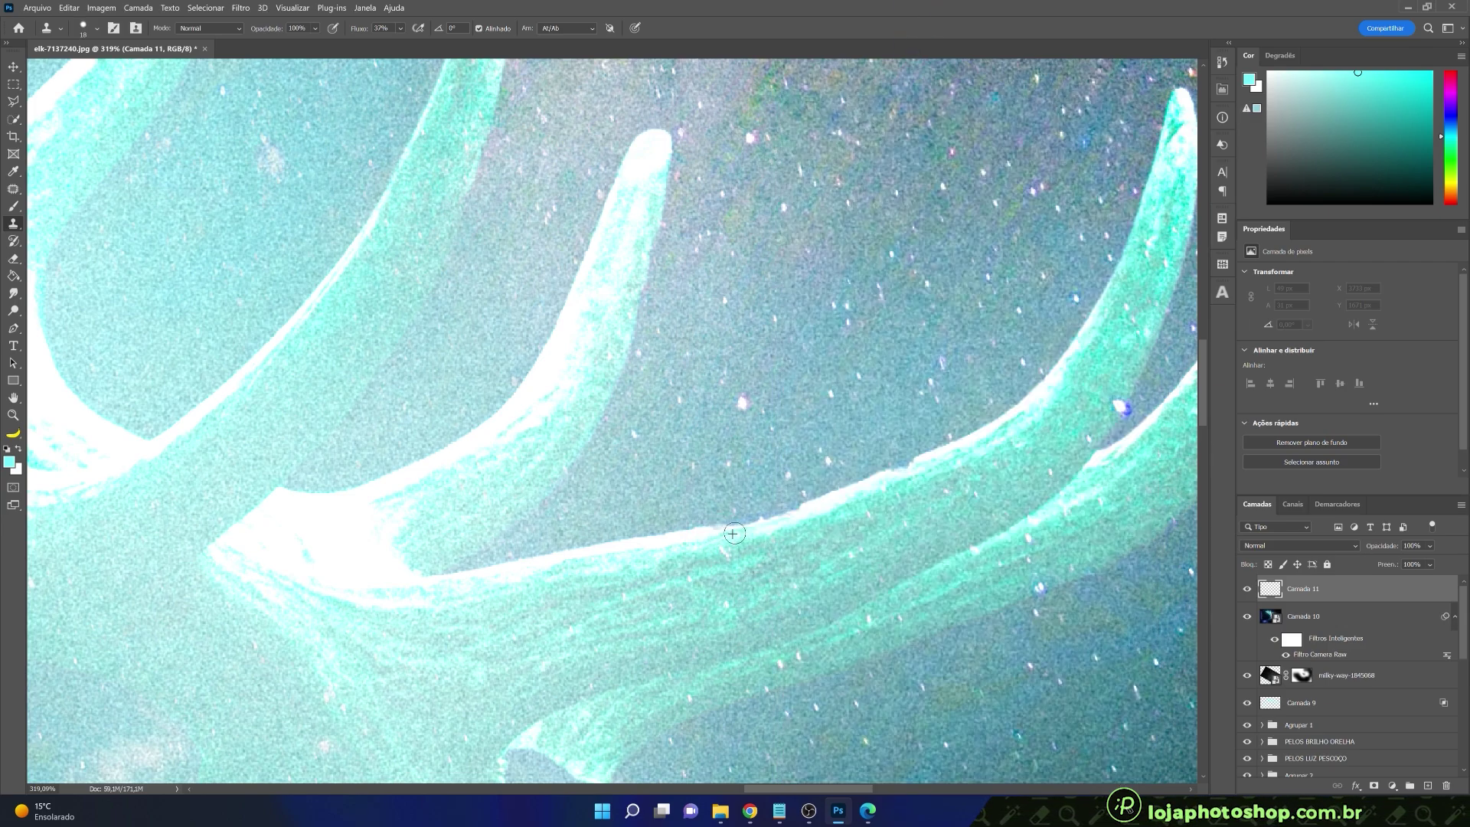
pyautogui.moveTo(741, 531); pyautogui.dragTo(734, 526)
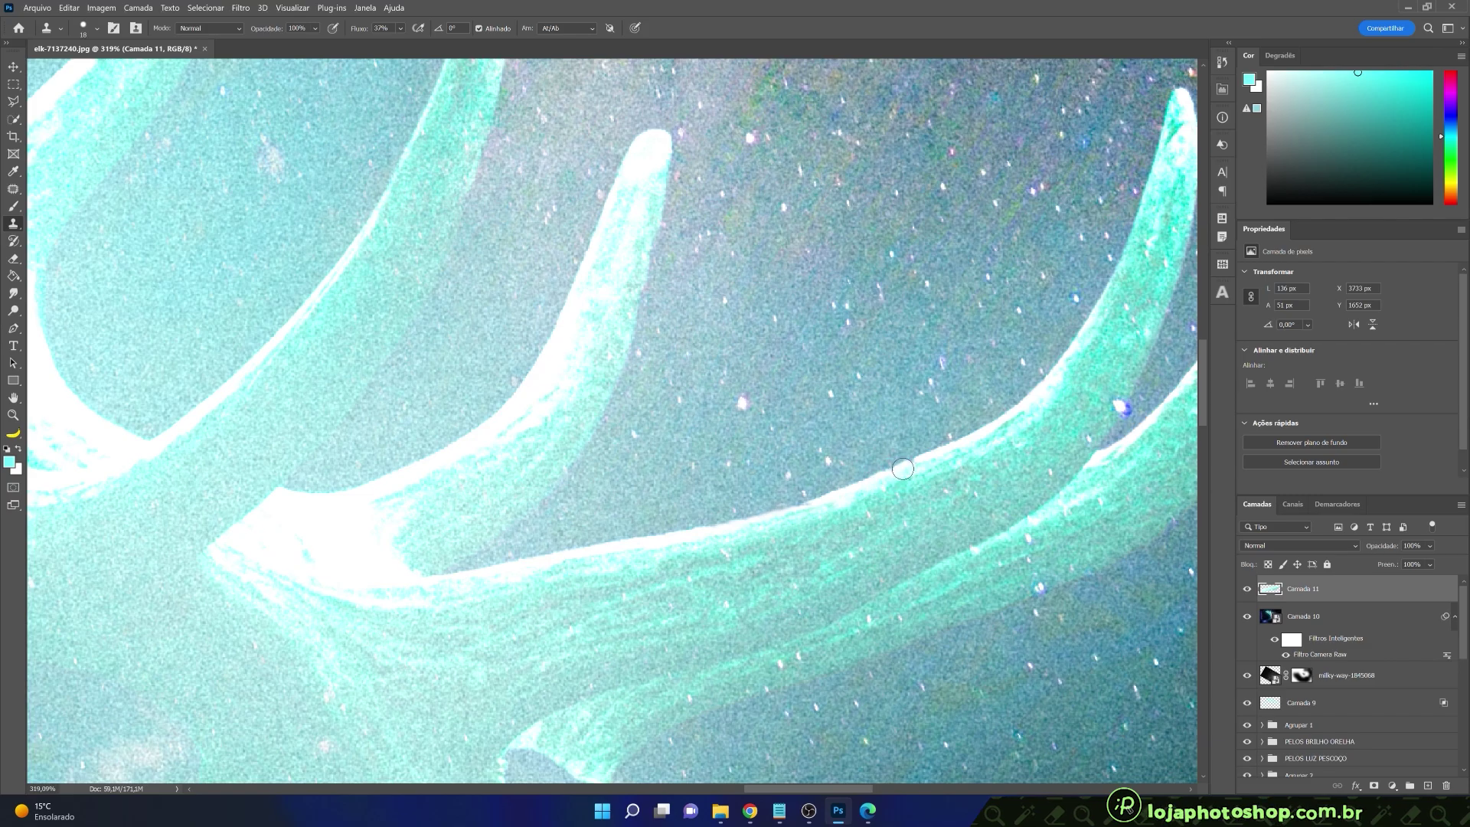
# - Compare the antlers with and without the Camada 11 retouching
pyautogui.scroll(-5, 904, 574)
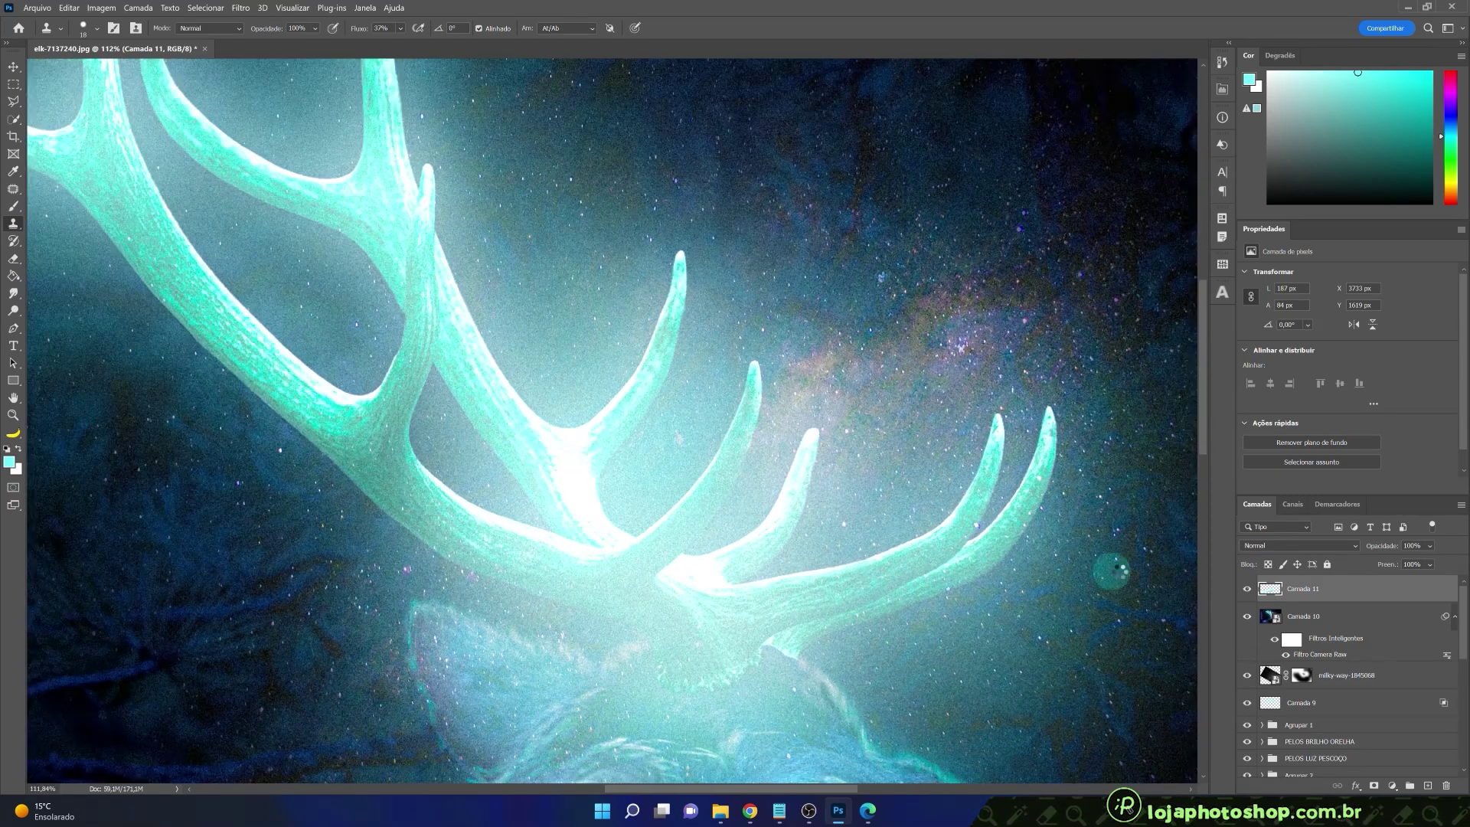
pyautogui.click(1247, 588)
pyautogui.click(1247, 590)
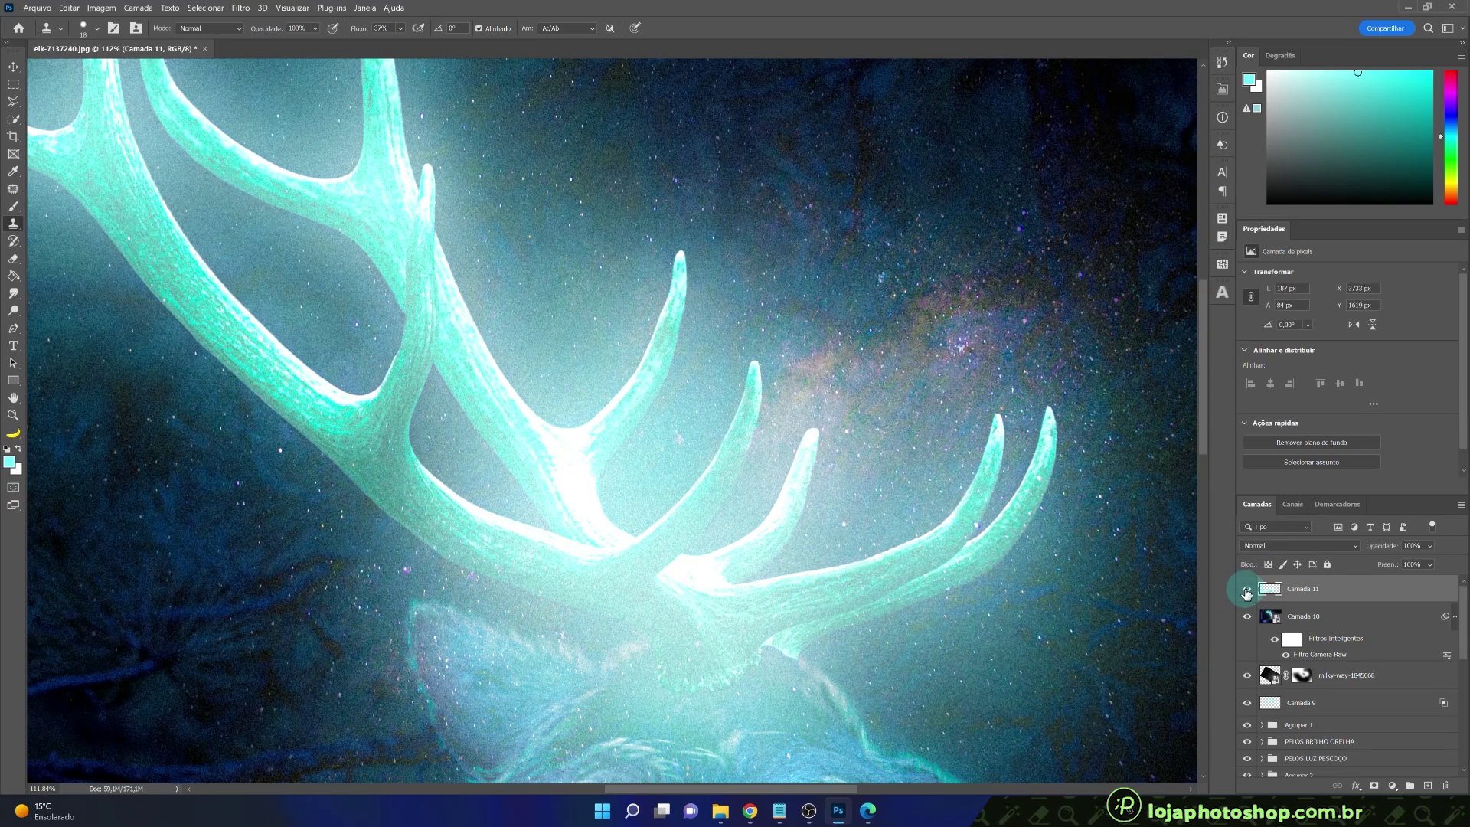
# - Compare the finished composite with the original elk photo by isolating Camada 0
pyautogui.scroll(-3, 761, 564)
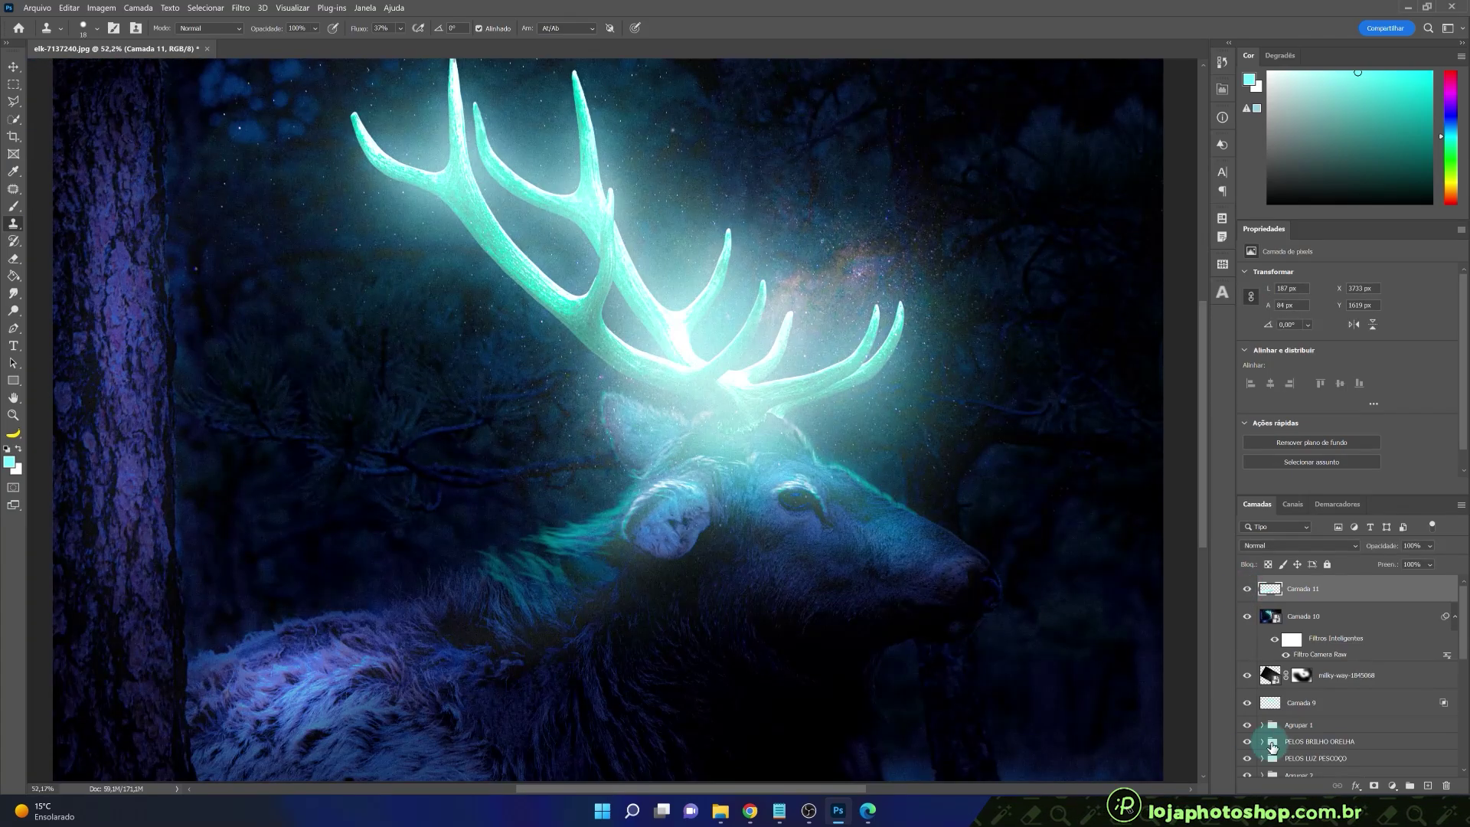
pyautogui.scroll(-6, 1268, 728)
pyautogui.keyDown('alt'); pyautogui.click(1246, 764); pyautogui.keyUp('alt')
pyautogui.keyDown('alt'); pyautogui.click(1246, 763); pyautogui.keyUp('alt')
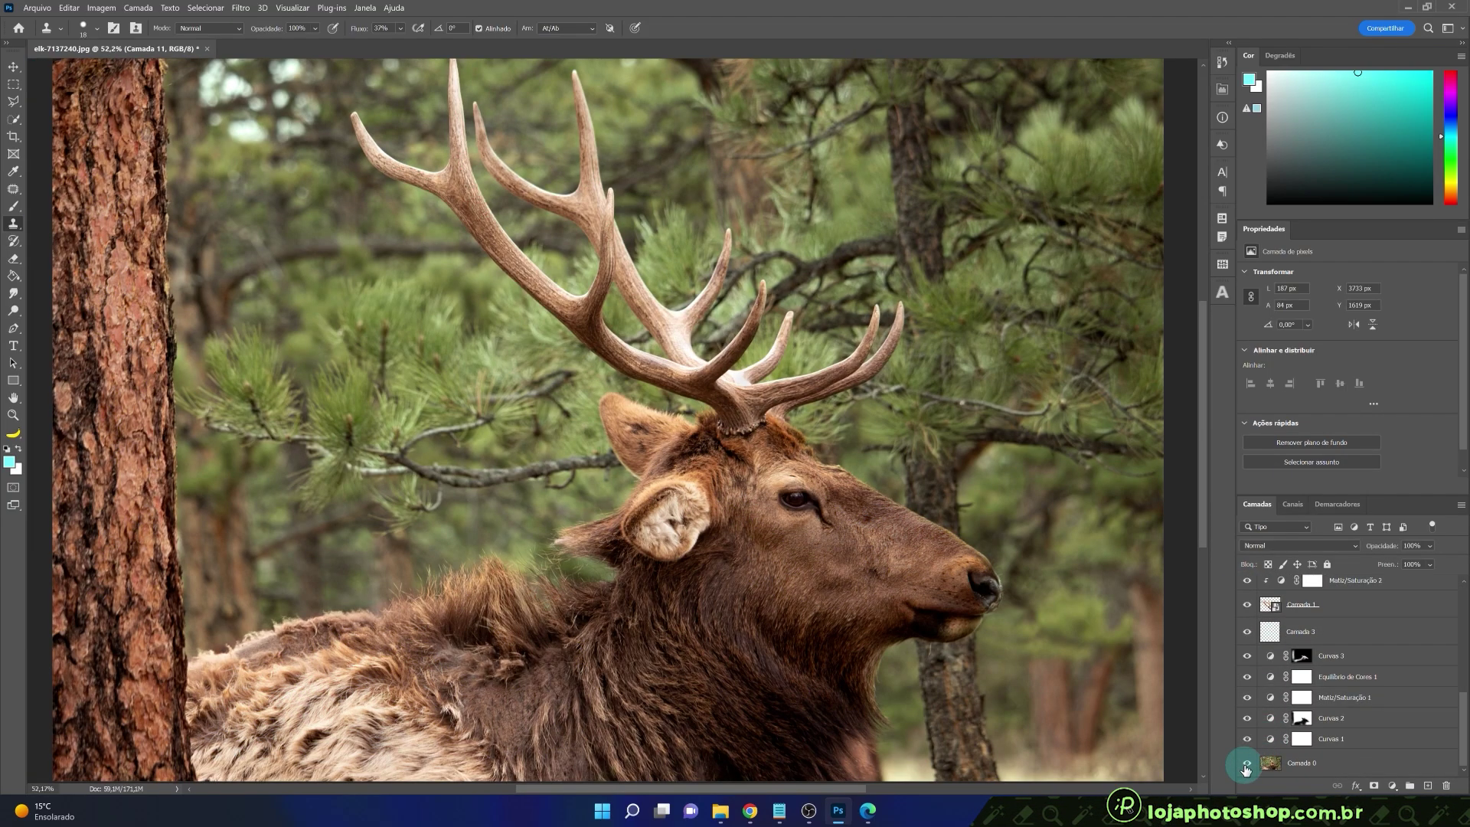